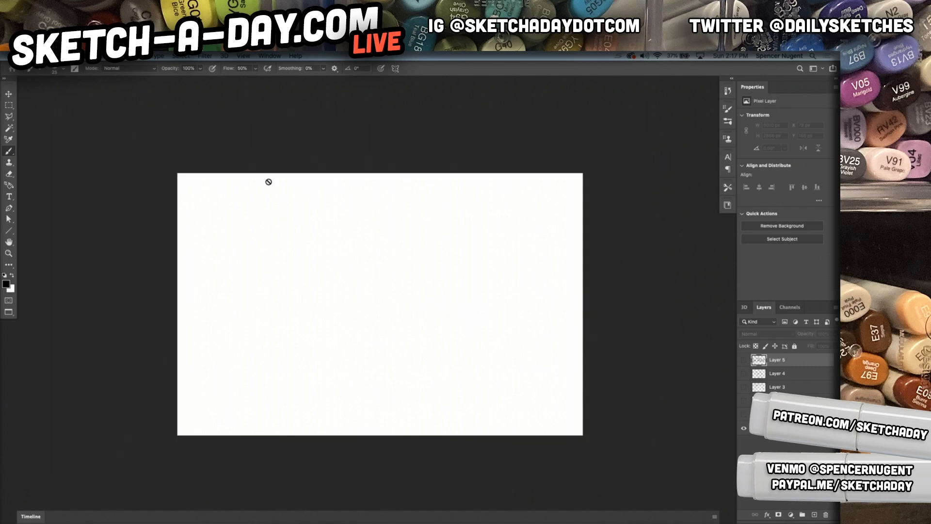
# Widen the blank canvas with the Crop tool to a landscape format of roughly 2:1
pyautogui.press('c')
pyautogui.moveTo(583, 307)
pyautogui.mouseDown()
pyautogui.moveTo(648, 310)
pyautogui.moveTo(600, 315)
pyautogui.moveTo(625, 311)
pyautogui.moveTo(613, 308)
pyautogui.moveTo(588, 321)
pyautogui.mouseUp()
pyautogui.keyDown('super'); pyautogui.click(613, 314); pyautogui.keyUp('super')
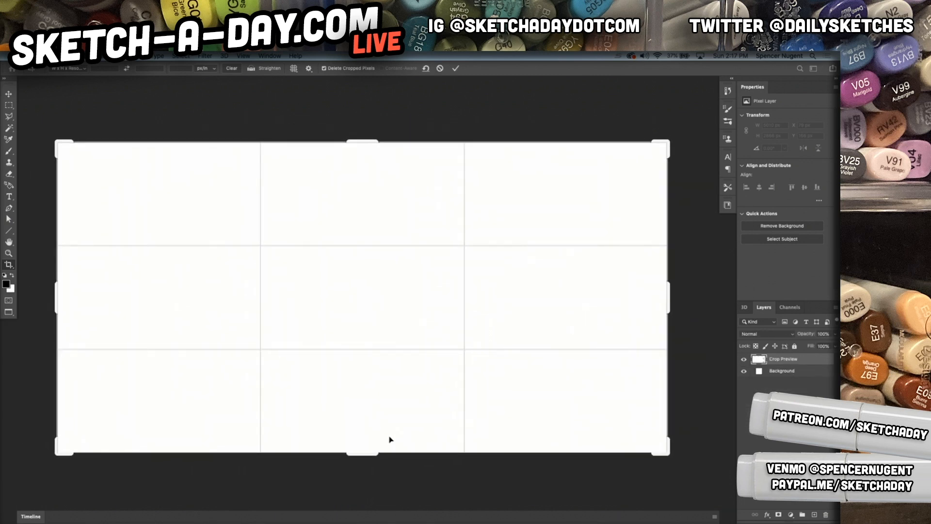
pyautogui.moveTo(389, 439); pyautogui.dragTo(391, 445)
pyautogui.moveTo(672, 299); pyautogui.dragTo(666, 300)
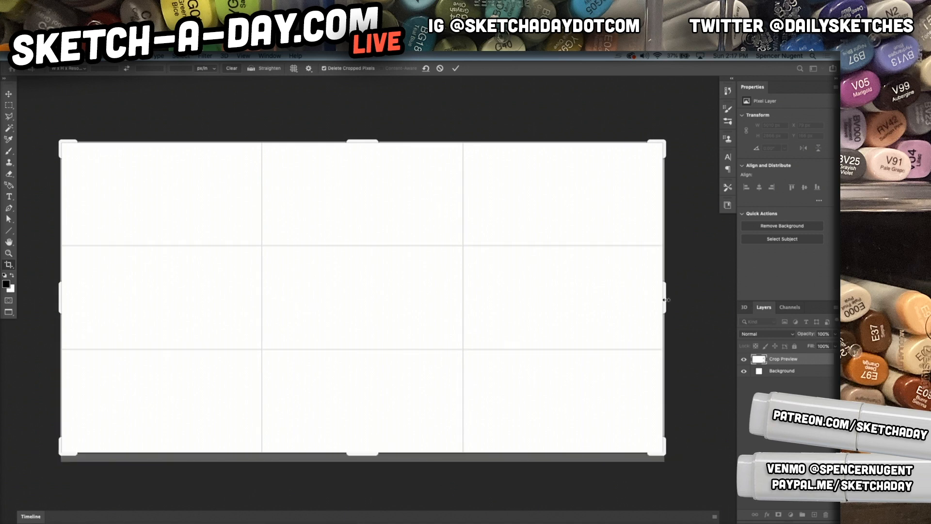
pyautogui.press('Return')
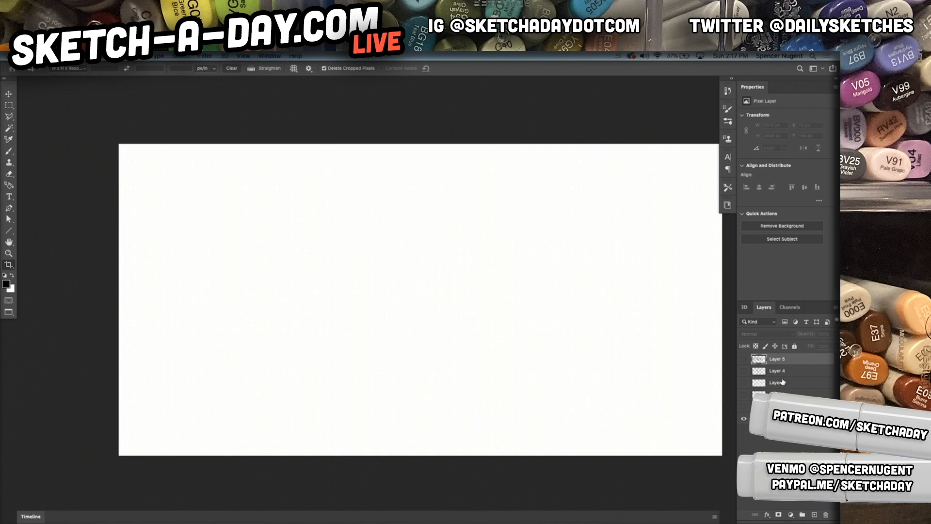
# Add two new layers, Layer 6 and Layer 7, above the existing ones and make Layer 6 active
pyautogui.click(814, 515)
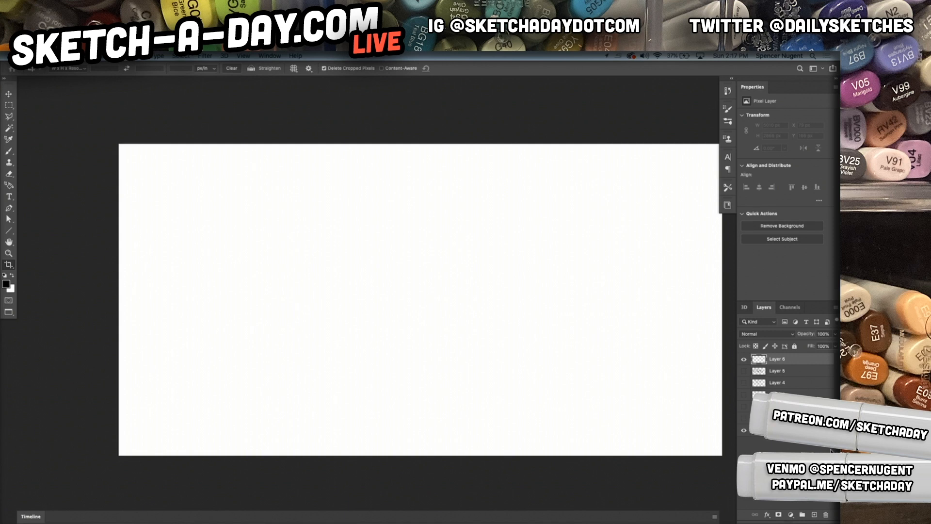
pyautogui.click(814, 513)
pyautogui.click(775, 372)
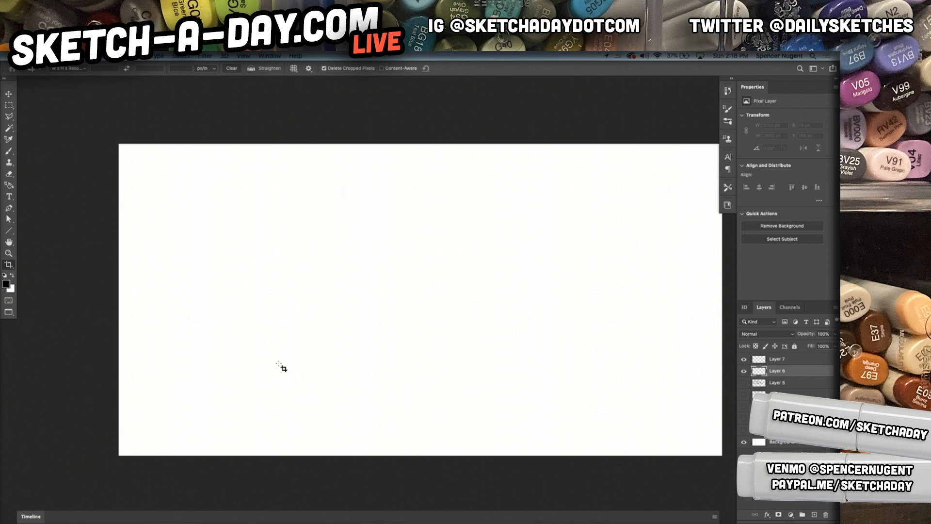
pyautogui.moveTo(155, 367); pyautogui.dragTo(467, 384)
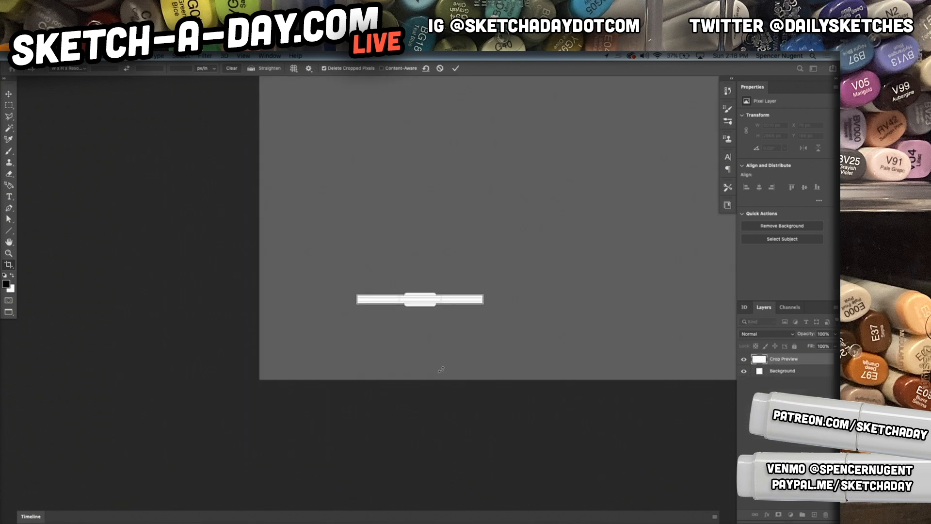
pyautogui.press('XF86MonBrightnessUp')
pyautogui.press('Escape')
# Sketch a car's overall three-quarter silhouette across the full canvas width in thin black brush strokes
pyautogui.press('b')
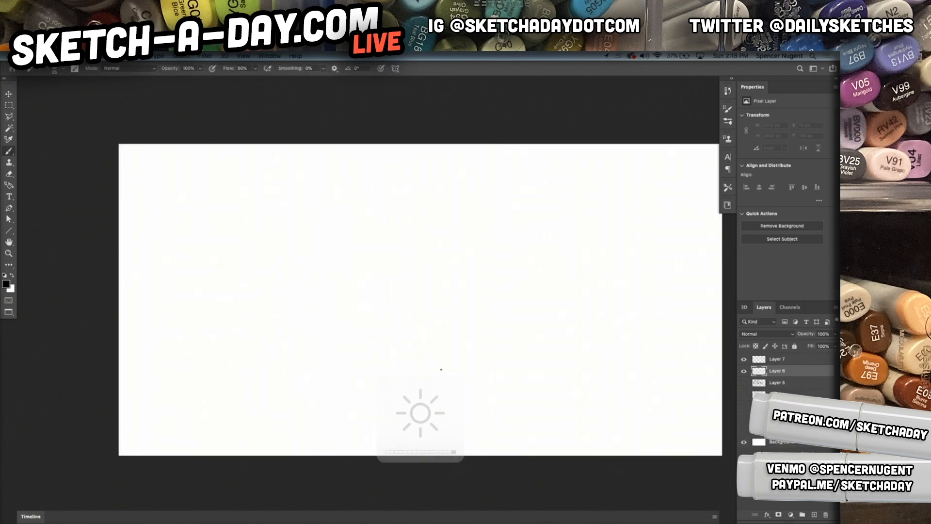
pyautogui.moveTo(277, 391); pyautogui.dragTo(635, 416)
pyautogui.hotkey('ctrl', 'z')
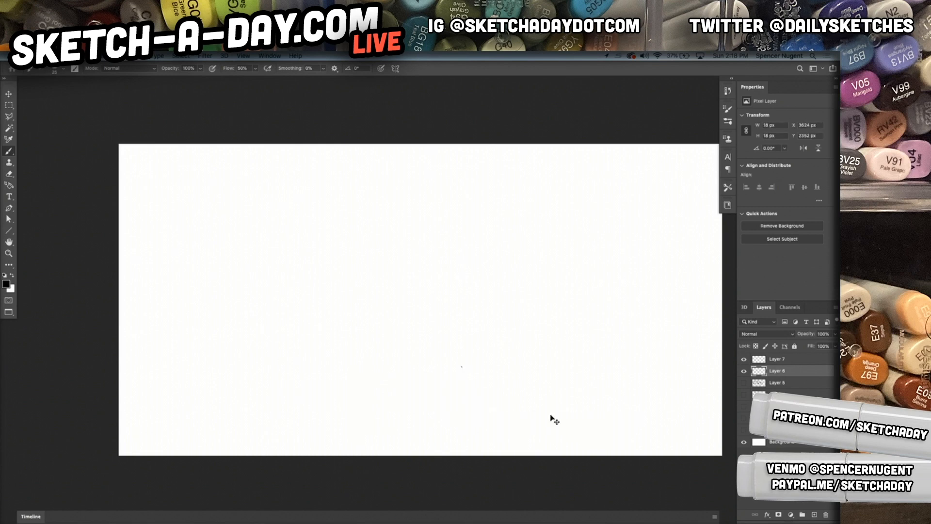
pyautogui.moveTo(141, 376)
pyautogui.mouseDown()
pyautogui.moveTo(571, 421)
pyautogui.moveTo(541, 413)
pyautogui.mouseUp()
pyautogui.moveTo(471, 412)
pyautogui.mouseDown()
pyautogui.moveTo(701, 410)
pyautogui.moveTo(716, 392)
pyautogui.moveTo(709, 322)
pyautogui.moveTo(607, 295)
pyautogui.mouseUp()
pyautogui.moveTo(678, 318)
pyautogui.mouseDown()
pyautogui.moveTo(590, 297)
pyautogui.moveTo(492, 254)
pyautogui.mouseUp()
pyautogui.moveTo(578, 288); pyautogui.dragTo(426, 234)
pyautogui.moveTo(490, 248); pyautogui.dragTo(277, 231)
pyautogui.moveTo(458, 238)
pyautogui.mouseDown()
pyautogui.moveTo(242, 233)
pyautogui.moveTo(187, 266)
pyautogui.mouseUp()
pyautogui.moveTo(281, 231); pyautogui.dragTo(165, 269)
pyautogui.moveTo(215, 254)
pyautogui.mouseDown()
pyautogui.moveTo(136, 269)
pyautogui.moveTo(123, 293)
pyautogui.mouseUp()
pyautogui.moveTo(152, 263)
pyautogui.mouseDown()
pyautogui.moveTo(124, 292)
pyautogui.moveTo(128, 374)
pyautogui.mouseUp()
pyautogui.moveTo(121, 293)
pyautogui.mouseDown()
pyautogui.moveTo(122, 367)
pyautogui.moveTo(157, 387)
pyautogui.moveTo(461, 422)
pyautogui.mouseUp()
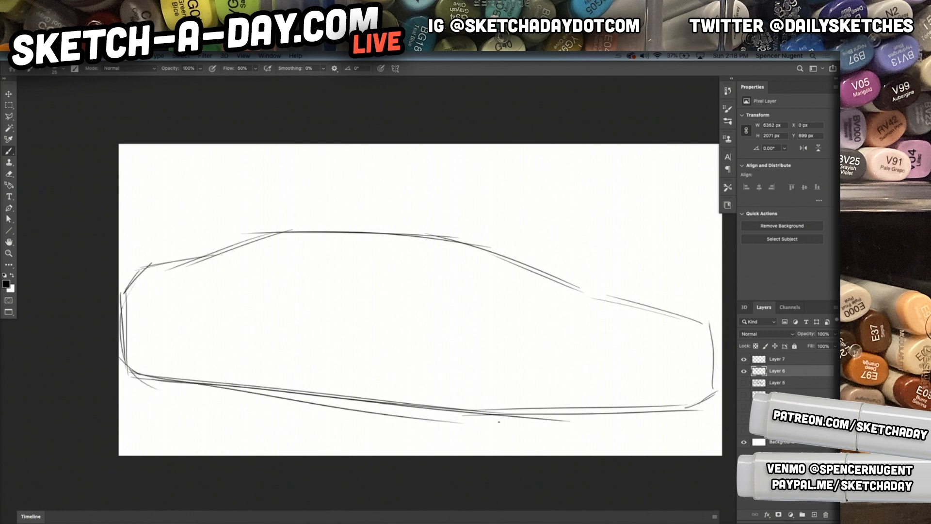
# Reinforce the silhouette's lower edge, nose and roofline with extra brush strokes
pyautogui.moveTo(147, 378); pyautogui.dragTo(548, 421)
pyautogui.moveTo(396, 407); pyautogui.dragTo(597, 427)
pyautogui.moveTo(525, 420); pyautogui.dragTo(682, 412)
pyautogui.moveTo(560, 423); pyautogui.dragTo(704, 397)
pyautogui.moveTo(702, 336)
pyautogui.mouseDown()
pyautogui.moveTo(712, 393)
pyautogui.moveTo(668, 311)
pyautogui.mouseUp()
pyautogui.moveTo(698, 323)
pyautogui.mouseDown()
pyautogui.moveTo(464, 248)
pyautogui.moveTo(260, 228)
pyautogui.moveTo(168, 262)
pyautogui.moveTo(266, 235)
pyautogui.mouseUp()
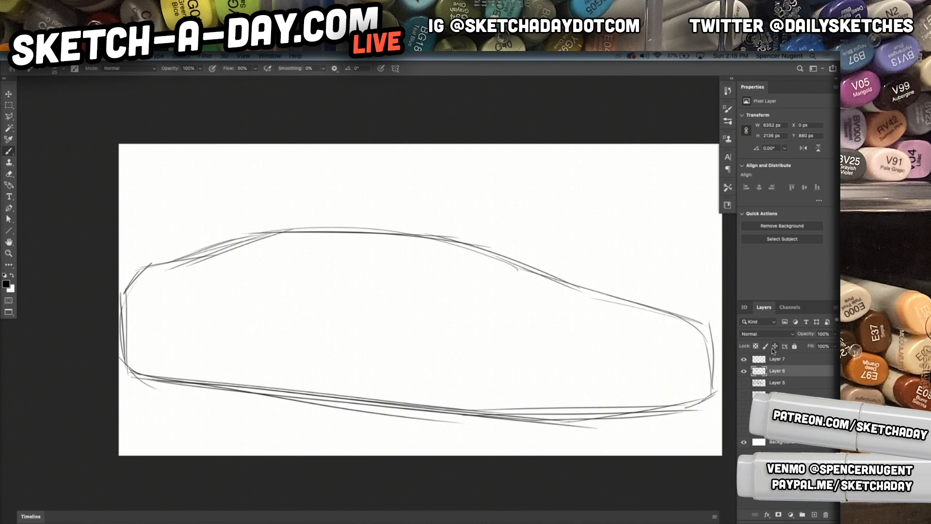
# Sketch the wheel bottoms below the body, the vertical front corner and the front fascia's upper edge
pyautogui.moveTo(127, 372)
pyautogui.mouseDown()
pyautogui.moveTo(138, 385)
pyautogui.moveTo(226, 403)
pyautogui.moveTo(279, 391)
pyautogui.mouseUp()
pyautogui.moveTo(192, 399)
pyautogui.mouseDown()
pyautogui.moveTo(287, 392)
pyautogui.moveTo(445, 416)
pyautogui.mouseUp()
pyautogui.moveTo(287, 396)
pyautogui.mouseDown()
pyautogui.moveTo(424, 417)
pyautogui.moveTo(448, 430)
pyautogui.moveTo(561, 438)
pyautogui.mouseUp()
pyautogui.moveTo(436, 419); pyautogui.dragTo(564, 434)
pyautogui.moveTo(463, 422); pyautogui.dragTo(575, 436)
pyautogui.moveTo(564, 354); pyautogui.dragTo(567, 432)
pyautogui.moveTo(559, 354); pyautogui.dragTo(563, 431)
pyautogui.moveTo(556, 348)
pyautogui.mouseDown()
pyautogui.moveTo(565, 431)
pyautogui.moveTo(584, 333)
pyautogui.moveTo(720, 324)
pyautogui.moveTo(694, 322)
pyautogui.moveTo(717, 313)
pyautogui.moveTo(583, 287)
pyautogui.mouseUp()
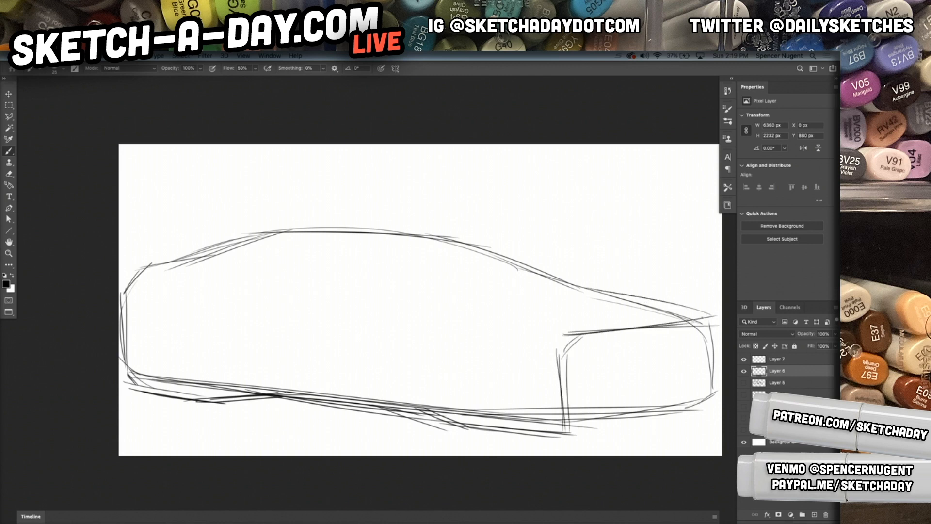
# Scale the car sketch proportionally to about 92% and reposition it within the canvas
pyautogui.hotkey('ctrl', 't')
pyautogui.moveTo(717, 229); pyautogui.dragTo(673, 250)
pyautogui.moveTo(519, 321); pyautogui.dragTo(534, 297)
pyautogui.moveTo(692, 210); pyautogui.dragTo(689, 210)
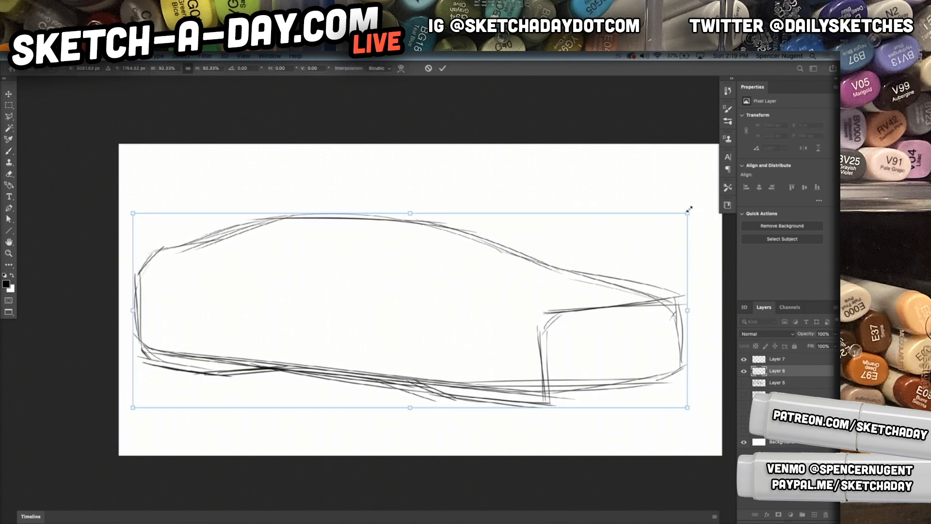
pyautogui.press('Return')
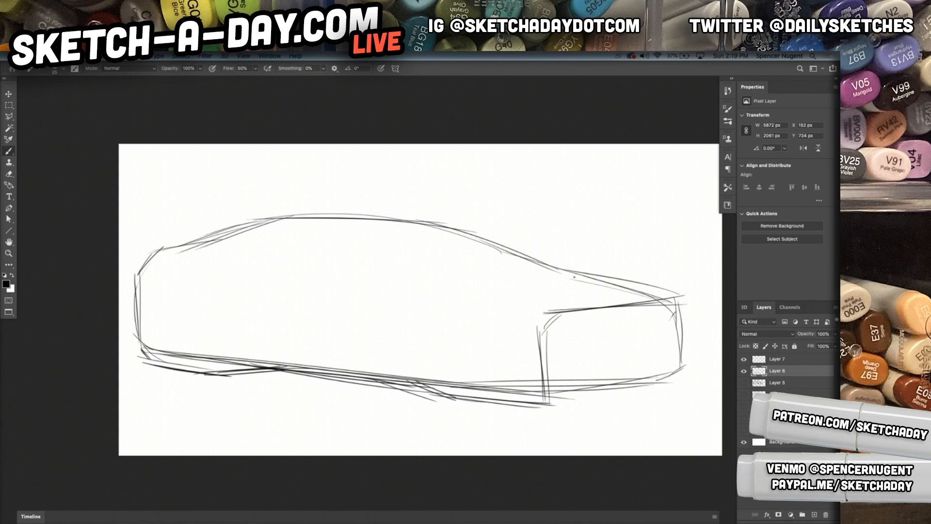
# Sketch the front fascia's slim horizontal lower grille bar, the pointed nose edge and the slanted bumper lines
pyautogui.moveTo(495, 310)
pyautogui.mouseDown()
pyautogui.moveTo(601, 351)
pyautogui.moveTo(621, 342)
pyautogui.mouseUp()
pyautogui.moveTo(682, 327)
pyautogui.mouseDown()
pyautogui.moveTo(609, 341)
pyautogui.moveTo(631, 338)
pyautogui.mouseUp()
pyautogui.moveTo(679, 309)
pyautogui.mouseDown()
pyautogui.moveTo(695, 330)
pyautogui.moveTo(625, 345)
pyautogui.mouseUp()
pyautogui.moveTo(693, 334)
pyautogui.mouseDown()
pyautogui.moveTo(616, 344)
pyautogui.moveTo(683, 337)
pyautogui.mouseUp()
pyautogui.moveTo(606, 352)
pyautogui.mouseDown()
pyautogui.moveTo(691, 337)
pyautogui.moveTo(580, 342)
pyautogui.moveTo(574, 352)
pyautogui.moveTo(660, 347)
pyautogui.mouseUp()
pyautogui.moveTo(582, 357)
pyautogui.mouseDown()
pyautogui.moveTo(600, 369)
pyautogui.moveTo(586, 392)
pyautogui.mouseUp()
pyautogui.moveTo(610, 355); pyautogui.dragTo(584, 392)
pyautogui.moveTo(607, 357); pyautogui.dragTo(581, 388)
pyautogui.moveTo(690, 345); pyautogui.dragTo(677, 371)
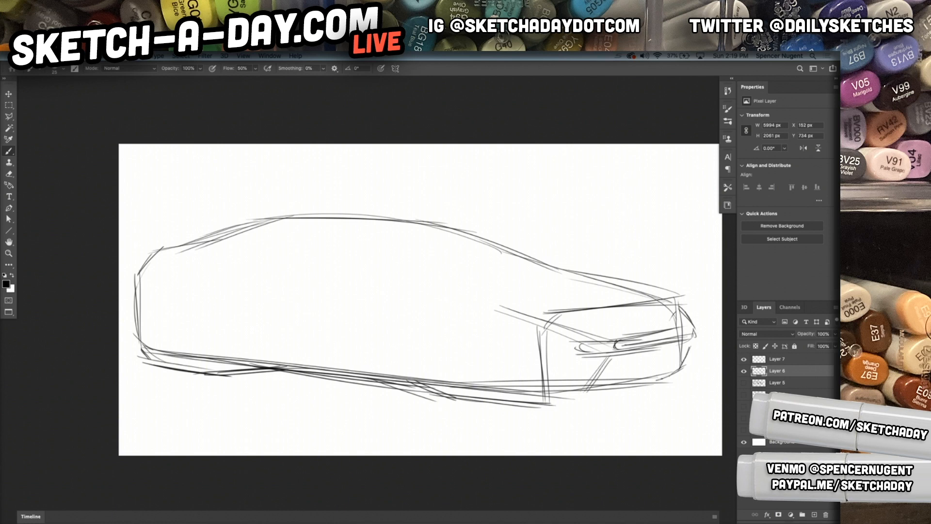
# Darken the front corner and the bumper's underside, and outline the rear wheel opening
pyautogui.moveTo(554, 318)
pyautogui.mouseDown()
pyautogui.moveTo(540, 330)
pyautogui.moveTo(544, 396)
pyautogui.moveTo(524, 410)
pyautogui.mouseUp()
pyautogui.moveTo(435, 397); pyautogui.dragTo(544, 409)
pyautogui.moveTo(676, 377); pyautogui.dragTo(642, 391)
pyautogui.moveTo(603, 392); pyautogui.dragTo(676, 389)
pyautogui.moveTo(683, 371); pyautogui.dragTo(649, 394)
pyautogui.moveTo(170, 282)
pyautogui.mouseDown()
pyautogui.moveTo(209, 289)
pyautogui.moveTo(215, 362)
pyautogui.mouseUp()
pyautogui.moveTo(207, 292); pyautogui.dragTo(216, 355)
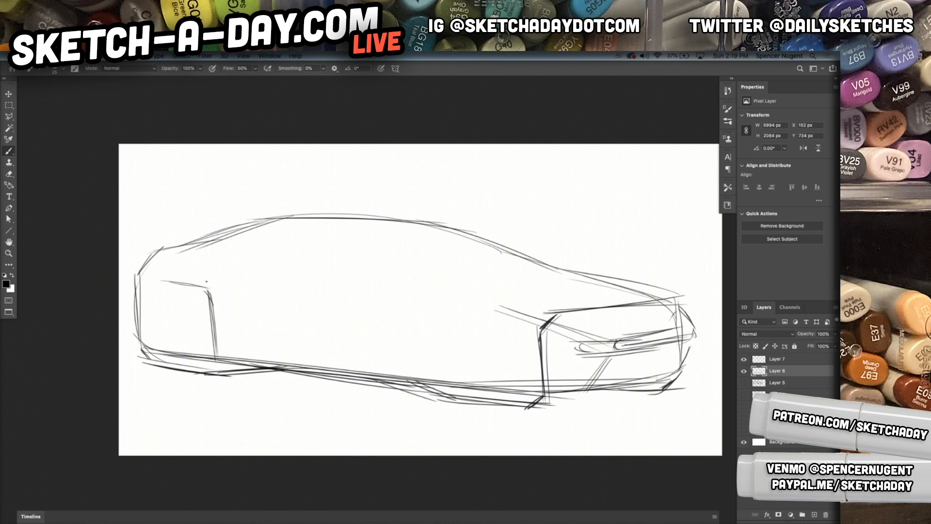
# Outline the side window area with its arched upper edge, rear corner and sloping windshield pillar
pyautogui.moveTo(163, 279); pyautogui.dragTo(266, 274)
pyautogui.moveTo(263, 273)
pyautogui.mouseDown()
pyautogui.moveTo(187, 256)
pyautogui.moveTo(300, 223)
pyautogui.mouseUp()
pyautogui.moveTo(183, 254); pyautogui.dragTo(339, 222)
pyautogui.moveTo(244, 234)
pyautogui.mouseDown()
pyautogui.moveTo(375, 224)
pyautogui.moveTo(423, 278)
pyautogui.mouseUp()
pyautogui.moveTo(344, 230)
pyautogui.mouseDown()
pyautogui.moveTo(420, 277)
pyautogui.moveTo(345, 276)
pyautogui.mouseUp()
pyautogui.moveTo(418, 279)
pyautogui.mouseDown()
pyautogui.moveTo(349, 277)
pyautogui.moveTo(353, 287)
pyautogui.moveTo(464, 310)
pyautogui.mouseUp()
# Sketch the shoulder line from the rear to the front corner and the beltline beneath the side windows
pyautogui.moveTo(343, 284); pyautogui.dragTo(538, 325)
pyautogui.moveTo(344, 285); pyautogui.dragTo(510, 317)
pyautogui.moveTo(317, 277); pyautogui.dragTo(458, 306)
pyautogui.moveTo(372, 288); pyautogui.dragTo(162, 273)
pyautogui.moveTo(225, 275); pyautogui.dragTo(417, 303)
pyautogui.moveTo(175, 255)
pyautogui.mouseDown()
pyautogui.moveTo(383, 281)
pyautogui.moveTo(407, 275)
pyautogui.mouseUp()
pyautogui.moveTo(349, 280); pyautogui.dragTo(463, 288)
# Sketch the side mirror's edges and the horizontal lines along the windshield's base
pyautogui.moveTo(391, 285); pyautogui.dragTo(462, 291)
pyautogui.moveTo(344, 274); pyautogui.dragTo(460, 276)
pyautogui.moveTo(406, 266)
pyautogui.mouseDown()
pyautogui.moveTo(461, 279)
pyautogui.moveTo(441, 286)
pyautogui.moveTo(554, 272)
pyautogui.moveTo(403, 273)
pyautogui.moveTo(535, 271)
pyautogui.mouseUp()
pyautogui.moveTo(542, 270); pyautogui.dragTo(397, 255)
pyautogui.moveTo(339, 263); pyautogui.dragTo(543, 271)
pyautogui.moveTo(529, 265)
pyautogui.mouseDown()
pyautogui.moveTo(314, 243)
pyautogui.moveTo(334, 243)
pyautogui.mouseUp()
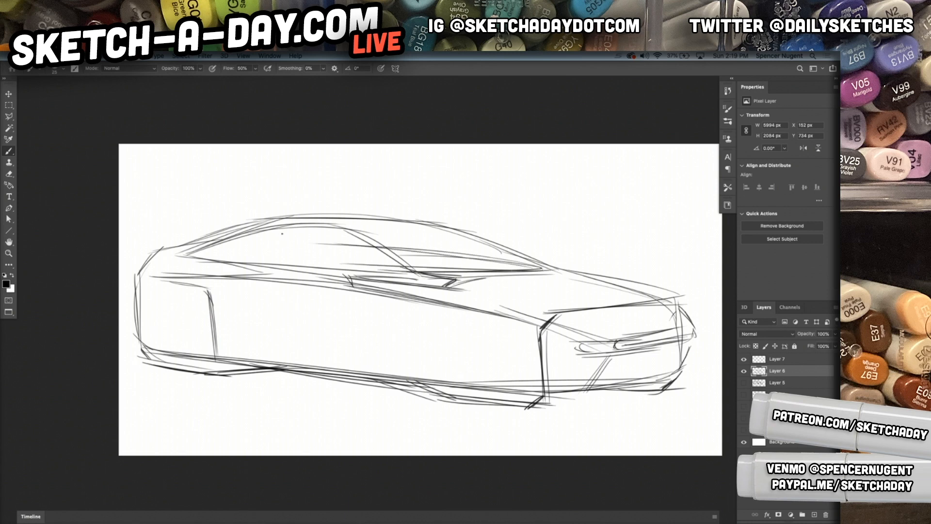
# Draw the roof's front edge, double the windshield pillar and run crease lines along the hood to the nose
pyautogui.moveTo(439, 225); pyautogui.dragTo(330, 225)
pyautogui.moveTo(402, 225); pyautogui.dragTo(342, 227)
pyautogui.moveTo(271, 228); pyautogui.dragTo(379, 256)
pyautogui.moveTo(320, 228)
pyautogui.mouseDown()
pyautogui.moveTo(401, 283)
pyautogui.moveTo(551, 316)
pyautogui.mouseUp()
pyautogui.moveTo(386, 271); pyautogui.dragTo(580, 309)
pyautogui.moveTo(515, 264); pyautogui.dragTo(668, 297)
pyautogui.moveTo(485, 262)
pyautogui.mouseDown()
pyautogui.moveTo(657, 305)
pyautogui.moveTo(660, 325)
pyautogui.mouseUp()
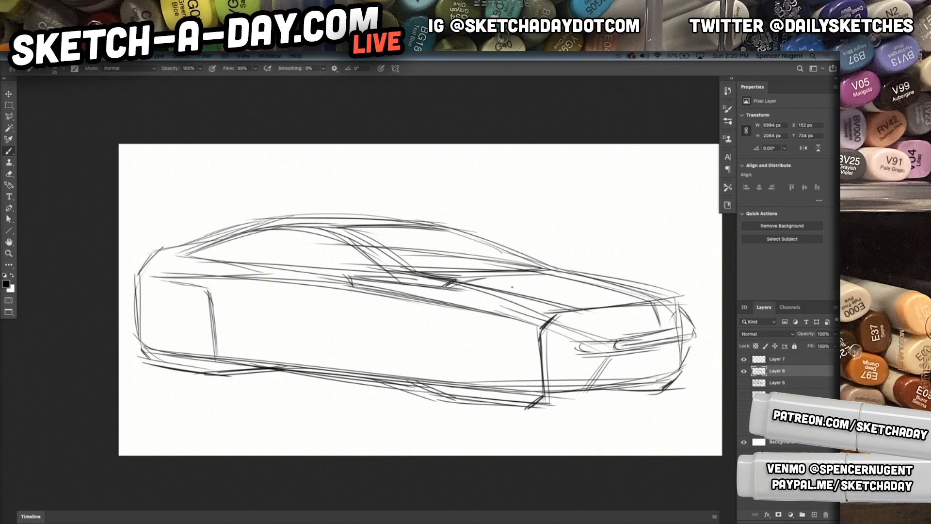
# Sketch the rear wheel opening's front edge, the sill line and the front wheel opening's rear edge
pyautogui.moveTo(218, 277)
pyautogui.mouseDown()
pyautogui.moveTo(237, 292)
pyautogui.moveTo(247, 353)
pyautogui.moveTo(315, 362)
pyautogui.mouseUp()
pyautogui.moveTo(251, 338); pyautogui.dragTo(314, 362)
pyautogui.moveTo(215, 356); pyautogui.dragTo(331, 368)
pyautogui.moveTo(249, 341)
pyautogui.mouseDown()
pyautogui.moveTo(436, 377)
pyautogui.moveTo(425, 372)
pyautogui.mouseUp()
pyautogui.moveTo(396, 309); pyautogui.dragTo(410, 378)
pyautogui.moveTo(404, 309)
pyautogui.mouseDown()
pyautogui.moveTo(414, 382)
pyautogui.moveTo(433, 298)
pyautogui.moveTo(478, 307)
pyautogui.mouseUp()
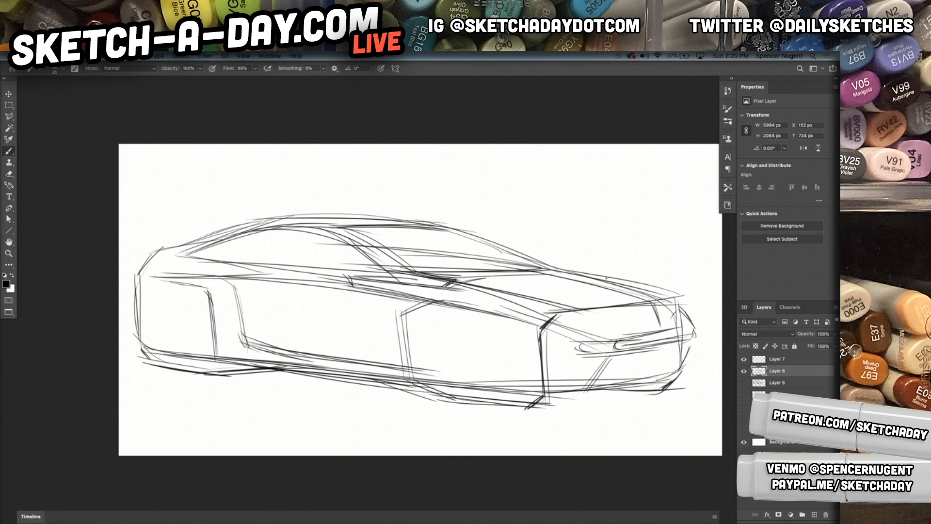
# Strengthen the body's underside and draw a long, flat elliptical ground shadow beneath the car
pyautogui.moveTo(412, 394); pyautogui.dragTo(562, 410)
pyautogui.moveTo(151, 361)
pyautogui.mouseDown()
pyautogui.moveTo(307, 370)
pyautogui.moveTo(417, 390)
pyautogui.mouseUp()
pyautogui.moveTo(365, 401); pyautogui.dragTo(183, 396)
pyautogui.moveTo(163, 406); pyautogui.dragTo(624, 454)
pyautogui.moveTo(312, 425); pyautogui.dragTo(139, 408)
pyautogui.moveTo(138, 405)
pyautogui.mouseDown()
pyautogui.moveTo(250, 397)
pyautogui.moveTo(136, 407)
pyautogui.moveTo(608, 442)
pyautogui.mouseUp()
pyautogui.moveTo(358, 434); pyautogui.dragTo(676, 424)
pyautogui.moveTo(368, 394); pyautogui.dragTo(617, 412)
pyautogui.moveTo(308, 396); pyautogui.dragTo(682, 415)
pyautogui.moveTo(538, 430); pyautogui.dragTo(697, 417)
# Define the lower front bumper with slanted intake edges, and outline the upper grille with its centre divider
pyautogui.moveTo(553, 380)
pyautogui.mouseDown()
pyautogui.moveTo(539, 396)
pyautogui.moveTo(606, 394)
pyautogui.mouseUp()
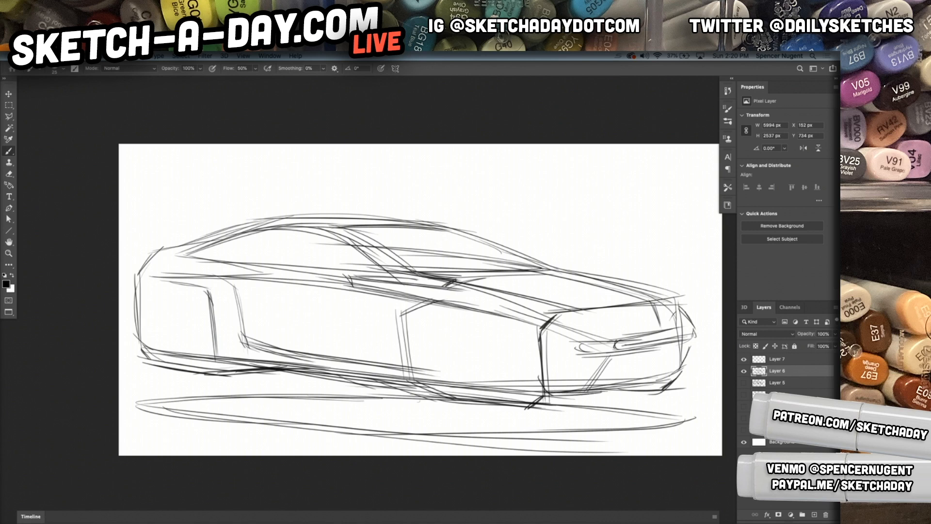
pyautogui.moveTo(541, 400); pyautogui.dragTo(606, 403)
pyautogui.moveTo(603, 391)
pyautogui.mouseDown()
pyautogui.moveTo(619, 361)
pyautogui.moveTo(611, 396)
pyautogui.mouseUp()
pyautogui.moveTo(688, 350); pyautogui.dragTo(674, 382)
pyautogui.moveTo(682, 345)
pyautogui.mouseDown()
pyautogui.moveTo(668, 376)
pyautogui.moveTo(651, 380)
pyautogui.mouseUp()
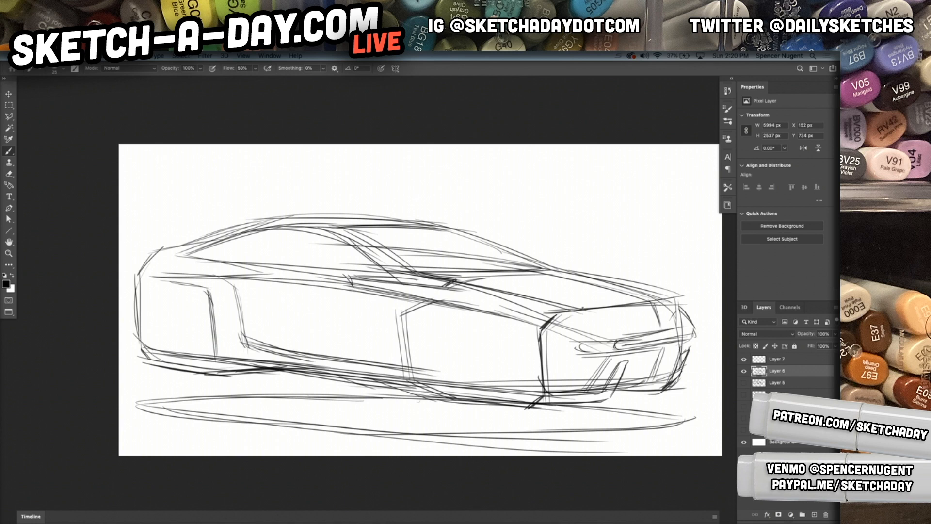
pyautogui.moveTo(566, 319)
pyautogui.mouseDown()
pyautogui.moveTo(548, 337)
pyautogui.moveTo(612, 310)
pyautogui.moveTo(688, 307)
pyautogui.moveTo(696, 317)
pyautogui.mouseUp()
pyautogui.moveTo(614, 309); pyautogui.dragTo(626, 340)
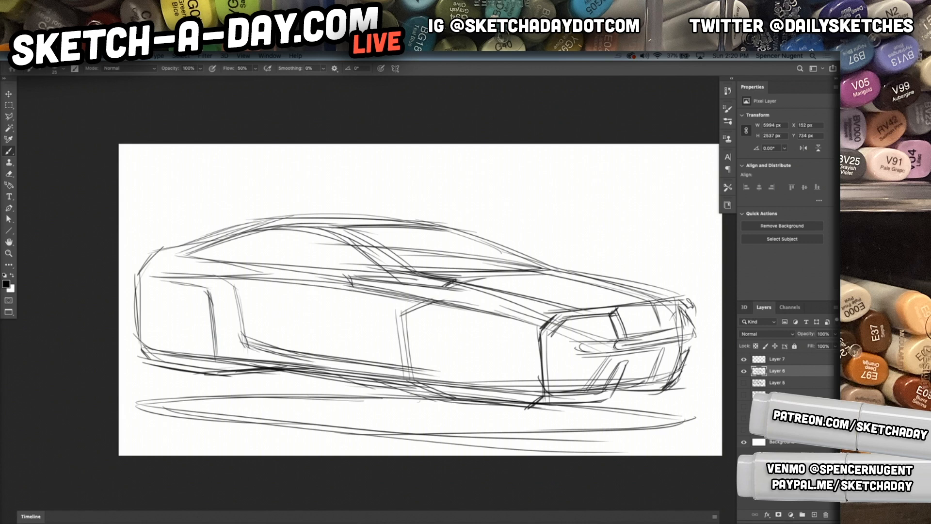
# Outline the front wheel opening and double the vertical edge at the front corner
pyautogui.moveTo(553, 369)
pyautogui.mouseDown()
pyautogui.moveTo(550, 339)
pyautogui.moveTo(554, 384)
pyautogui.mouseUp()
pyautogui.moveTo(557, 333); pyautogui.dragTo(553, 371)
pyautogui.moveTo(525, 329); pyautogui.dragTo(530, 390)
pyautogui.moveTo(522, 328); pyautogui.dragTo(451, 310)
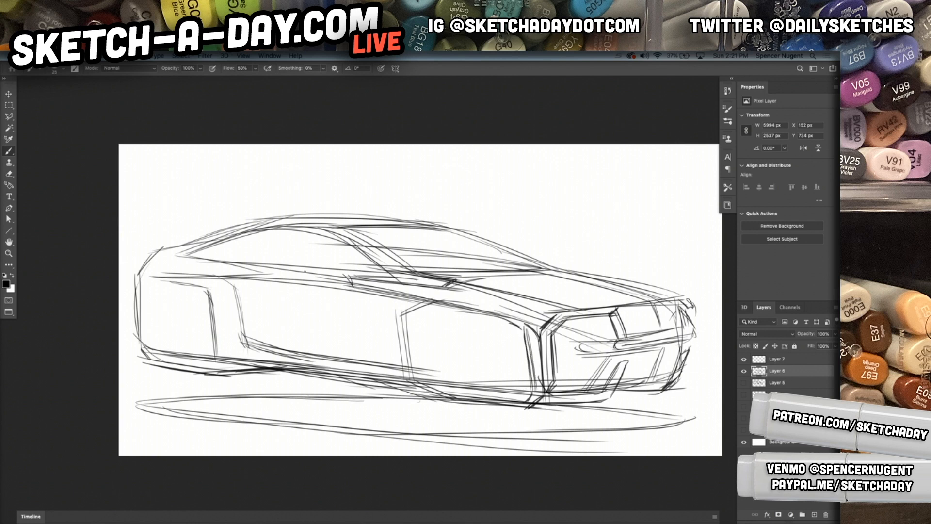
# Darken the hood edge, the full-length shoulder line and the beltline behind the side windows
pyautogui.moveTo(340, 268); pyautogui.dragTo(581, 310)
pyautogui.moveTo(511, 325)
pyautogui.mouseDown()
pyautogui.moveTo(173, 271)
pyautogui.moveTo(517, 319)
pyautogui.moveTo(156, 280)
pyautogui.moveTo(518, 319)
pyautogui.mouseUp()
pyautogui.moveTo(430, 302); pyautogui.dragTo(125, 273)
pyautogui.moveTo(294, 286); pyautogui.dragTo(514, 324)
pyautogui.moveTo(176, 252)
pyautogui.mouseDown()
pyautogui.moveTo(407, 282)
pyautogui.moveTo(176, 253)
pyautogui.moveTo(320, 270)
pyautogui.mouseUp()
# Extend the tail to the canvas edge with a slanted rear contour, and darken the wheel bottoms and underside
pyautogui.moveTo(247, 221)
pyautogui.mouseDown()
pyautogui.moveTo(119, 258)
pyautogui.moveTo(139, 344)
pyautogui.mouseUp()
pyautogui.moveTo(120, 275)
pyautogui.mouseDown()
pyautogui.moveTo(142, 345)
pyautogui.moveTo(170, 366)
pyautogui.moveTo(249, 376)
pyautogui.mouseUp()
pyautogui.moveTo(175, 370)
pyautogui.mouseDown()
pyautogui.moveTo(317, 371)
pyautogui.moveTo(519, 412)
pyautogui.mouseUp()
pyautogui.moveTo(439, 397); pyautogui.dragTo(546, 404)
pyautogui.moveTo(620, 396); pyautogui.dragTo(655, 393)
pyautogui.moveTo(558, 390); pyautogui.dragTo(655, 390)
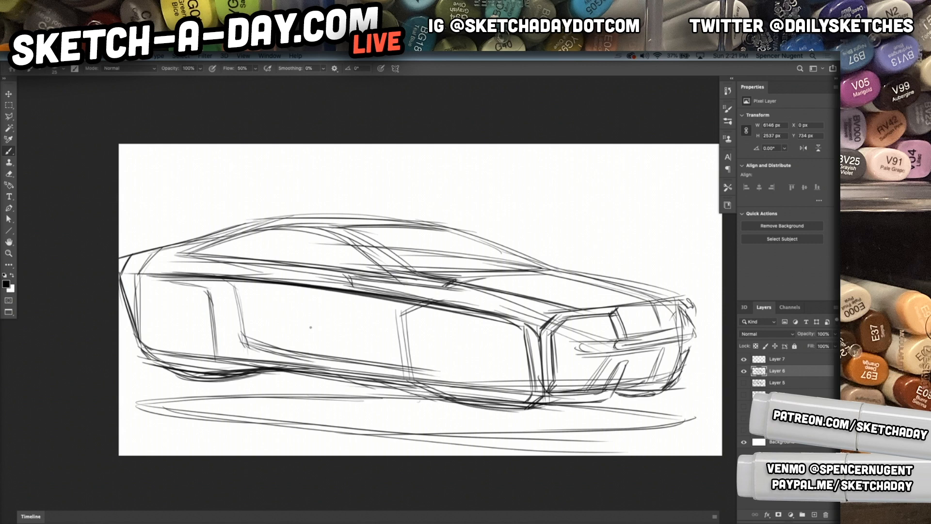
# Sketch a mid-height crease along the body side and continue it across the front fascia
pyautogui.moveTo(157, 312)
pyautogui.mouseDown()
pyautogui.moveTo(466, 351)
pyautogui.moveTo(449, 343)
pyautogui.mouseUp()
pyautogui.moveTo(204, 322)
pyautogui.mouseDown()
pyautogui.moveTo(258, 309)
pyautogui.moveTo(401, 327)
pyautogui.moveTo(237, 307)
pyautogui.mouseUp()
pyautogui.moveTo(239, 311); pyautogui.dragTo(420, 344)
pyautogui.moveTo(375, 324); pyautogui.dragTo(482, 362)
pyautogui.moveTo(392, 340)
pyautogui.mouseDown()
pyautogui.moveTo(528, 362)
pyautogui.moveTo(626, 346)
pyautogui.mouseUp()
pyautogui.moveTo(527, 354); pyautogui.dragTo(685, 343)
pyautogui.moveTo(566, 359); pyautogui.dragTo(668, 348)
pyautogui.moveTo(391, 344); pyautogui.dragTo(526, 364)
pyautogui.moveTo(233, 318); pyautogui.dragTo(396, 337)
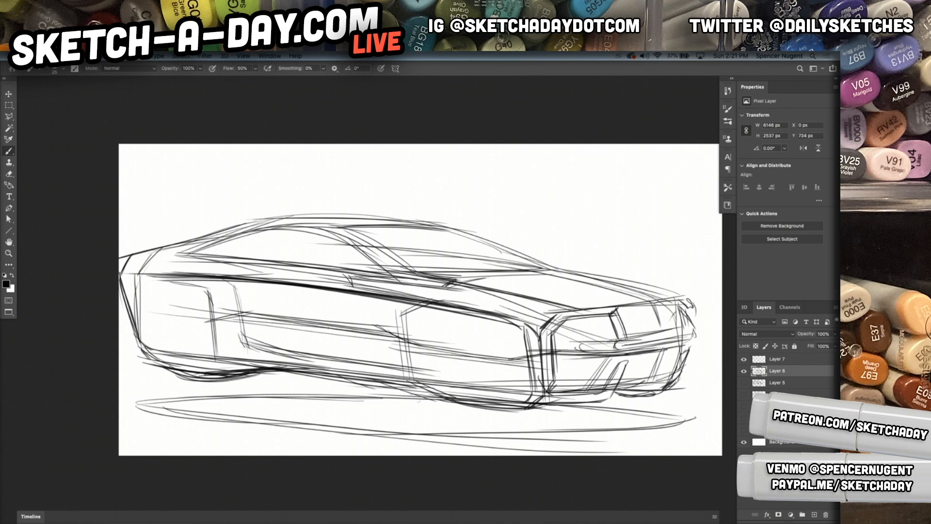
# Refine the tail's contour and darken the rear roofline rising from it
pyautogui.moveTo(157, 317); pyautogui.dragTo(223, 331)
pyautogui.moveTo(138, 321)
pyautogui.mouseDown()
pyautogui.moveTo(198, 329)
pyautogui.moveTo(124, 278)
pyautogui.moveTo(132, 307)
pyautogui.mouseUp()
pyautogui.moveTo(127, 271); pyautogui.dragTo(132, 302)
pyautogui.moveTo(134, 257); pyautogui.dragTo(157, 246)
pyautogui.moveTo(128, 254)
pyautogui.mouseDown()
pyautogui.moveTo(282, 214)
pyautogui.moveTo(338, 221)
pyautogui.mouseUp()
# Strengthen the roof's curve, the windshield's far edge and the lines at its base
pyautogui.moveTo(184, 237)
pyautogui.mouseDown()
pyautogui.moveTo(285, 222)
pyautogui.moveTo(380, 231)
pyautogui.moveTo(277, 216)
pyautogui.moveTo(431, 226)
pyautogui.mouseUp()
pyautogui.moveTo(259, 232); pyautogui.dragTo(473, 237)
pyautogui.moveTo(379, 210); pyautogui.dragTo(516, 272)
pyautogui.moveTo(439, 223); pyautogui.dragTo(532, 270)
pyautogui.moveTo(458, 225)
pyautogui.mouseDown()
pyautogui.moveTo(536, 269)
pyautogui.moveTo(554, 268)
pyautogui.mouseUp()
pyautogui.moveTo(538, 265); pyautogui.dragTo(366, 253)
pyautogui.moveTo(500, 263)
pyautogui.mouseDown()
pyautogui.moveTo(270, 250)
pyautogui.moveTo(325, 234)
pyautogui.moveTo(346, 251)
pyautogui.mouseUp()
# Add short interior detail strokes inside the side window area
pyautogui.moveTo(262, 245)
pyautogui.mouseDown()
pyautogui.moveTo(305, 232)
pyautogui.moveTo(193, 251)
pyautogui.moveTo(270, 227)
pyautogui.mouseUp()
pyautogui.moveTo(239, 237); pyautogui.dragTo(303, 224)
pyautogui.moveTo(197, 252); pyautogui.dragTo(291, 232)
pyautogui.moveTo(285, 238); pyautogui.dragTo(313, 232)
pyautogui.moveTo(210, 248); pyautogui.dragTo(260, 233)
pyautogui.moveTo(243, 238); pyautogui.dragTo(345, 232)
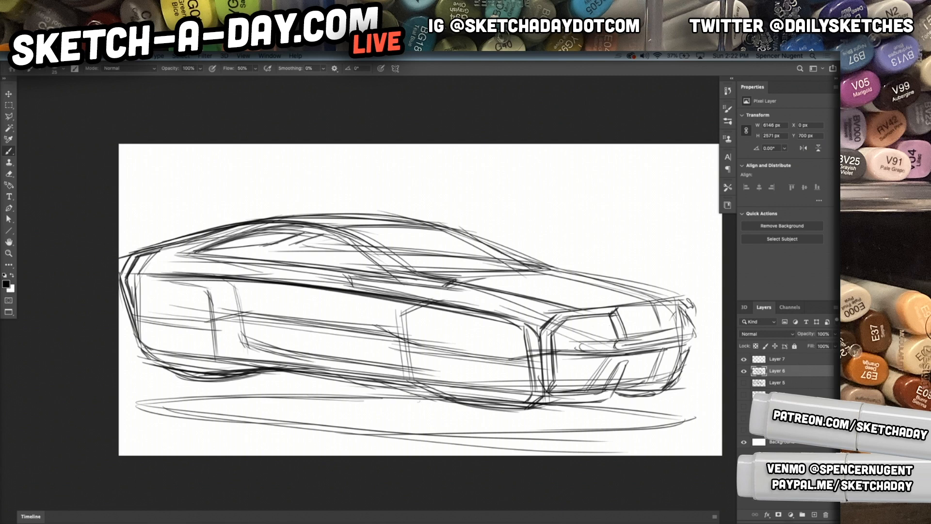
# Scale the car sketch down to about 2980 px wide in the canvas's lower-left corner, and make Layer 7 active
pyautogui.press('super+t')
pyautogui.moveTo(695, 213)
pyautogui.mouseDown()
pyautogui.moveTo(288, 381)
pyautogui.moveTo(399, 330)
pyautogui.moveTo(397, 318)
pyautogui.mouseUp()
pyautogui.press('Return')
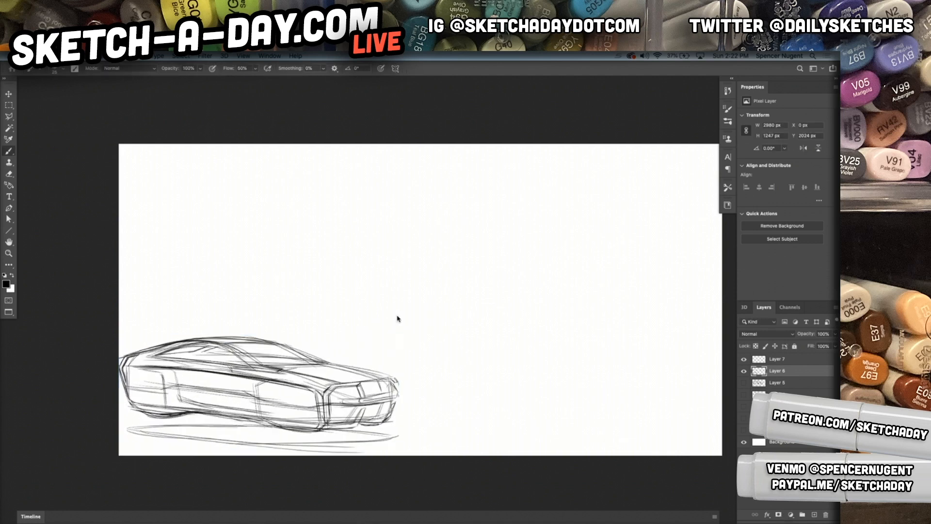
pyautogui.click(795, 359)
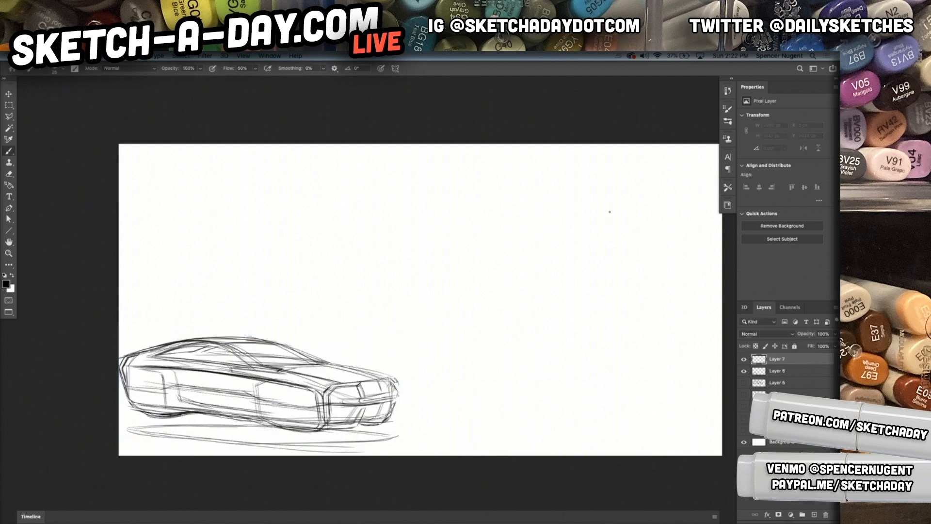
# Lay in the long construction lines for a second, larger car's lower body in the empty area above the first sketch
pyautogui.moveTo(609, 164)
pyautogui.mouseDown()
pyautogui.moveTo(440, 301)
pyautogui.moveTo(612, 306)
pyautogui.mouseUp()
pyautogui.moveTo(253, 299); pyautogui.dragTo(528, 305)
pyautogui.moveTo(236, 241)
pyautogui.mouseDown()
pyautogui.moveTo(247, 304)
pyautogui.moveTo(311, 316)
pyautogui.mouseUp()
pyautogui.moveTo(224, 293)
pyautogui.mouseDown()
pyautogui.moveTo(300, 318)
pyautogui.moveTo(506, 324)
pyautogui.mouseUp()
pyautogui.moveTo(300, 318); pyautogui.dragTo(485, 317)
pyautogui.moveTo(376, 326); pyautogui.dragTo(667, 270)
pyautogui.moveTo(406, 323)
pyautogui.mouseDown()
pyautogui.moveTo(698, 286)
pyautogui.moveTo(643, 306)
pyautogui.mouseUp()
# Draw the second car's front corner, shoulder line and the hood and windshield lines rising toward the roof
pyautogui.moveTo(255, 232); pyautogui.dragTo(322, 204)
pyautogui.moveTo(260, 223); pyautogui.dragTo(247, 246)
pyautogui.moveTo(306, 266); pyautogui.dragTo(515, 246)
pyautogui.moveTo(317, 269); pyautogui.dragTo(542, 247)
pyautogui.moveTo(276, 223); pyautogui.dragTo(519, 224)
pyautogui.moveTo(269, 235); pyautogui.dragTo(549, 230)
pyautogui.moveTo(243, 239); pyautogui.dragTo(463, 177)
pyautogui.moveTo(353, 215); pyautogui.dragTo(501, 159)
pyautogui.moveTo(360, 204)
pyautogui.mouseDown()
pyautogui.moveTo(526, 163)
pyautogui.moveTo(640, 166)
pyautogui.mouseUp()
# Sketch the slanted window pillar, the roof curve falling toward the rear and the beltline beneath it
pyautogui.moveTo(531, 222); pyautogui.dragTo(603, 179)
pyautogui.moveTo(508, 213); pyautogui.dragTo(611, 168)
pyautogui.moveTo(522, 215); pyautogui.dragTo(656, 162)
pyautogui.moveTo(621, 164); pyautogui.dragTo(717, 205)
pyautogui.moveTo(549, 220); pyautogui.dragTo(686, 205)
pyautogui.moveTo(543, 220); pyautogui.dragTo(691, 198)
pyautogui.moveTo(470, 223); pyautogui.dragTo(652, 201)
pyautogui.moveTo(497, 222); pyautogui.dragTo(684, 198)
# Sketch the curved leading edge and inner guide strokes of the front wheel arch
pyautogui.moveTo(475, 327); pyautogui.dragTo(465, 348)
pyautogui.moveTo(456, 315); pyautogui.dragTo(560, 273)
pyautogui.moveTo(455, 275); pyautogui.dragTo(497, 253)
pyautogui.moveTo(421, 330); pyautogui.dragTo(457, 274)
pyautogui.moveTo(431, 335); pyautogui.dragTo(473, 250)
pyautogui.moveTo(447, 295); pyautogui.dragTo(432, 340)
# Draw the front bumper's lower lip with short angled strokes and extend the underside line past the wheel arch
pyautogui.moveTo(354, 335); pyautogui.dragTo(426, 333)
pyautogui.moveTo(385, 334); pyautogui.dragTo(453, 332)
pyautogui.moveTo(367, 320); pyautogui.dragTo(389, 335)
pyautogui.moveTo(356, 315); pyautogui.dragTo(374, 336)
pyautogui.moveTo(361, 333)
pyautogui.mouseDown()
pyautogui.moveTo(438, 331)
pyautogui.moveTo(388, 336)
pyautogui.mouseUp()
pyautogui.moveTo(342, 319); pyautogui.dragTo(375, 345)
pyautogui.moveTo(359, 344); pyautogui.dragTo(524, 340)
pyautogui.moveTo(387, 349)
pyautogui.mouseDown()
pyautogui.moveTo(563, 323)
pyautogui.moveTo(546, 247)
pyautogui.mouseUp()
# Round the wheel arch's upper corner and run the fender's upper edge forward to the nose
pyautogui.moveTo(560, 304); pyautogui.dragTo(550, 257)
pyautogui.moveTo(554, 264)
pyautogui.mouseDown()
pyautogui.moveTo(495, 243)
pyautogui.moveTo(543, 251)
pyautogui.moveTo(377, 245)
pyautogui.mouseUp()
pyautogui.moveTo(531, 250); pyautogui.dragTo(320, 261)
pyautogui.moveTo(479, 244); pyautogui.dragTo(282, 267)
pyautogui.moveTo(415, 243)
pyautogui.mouseDown()
pyautogui.moveTo(293, 265)
pyautogui.moveTo(245, 262)
pyautogui.moveTo(245, 254)
pyautogui.mouseUp()
# Build up the nose with its outer contour, lower edge, upright grille divisions and the hood's leading edge
pyautogui.moveTo(238, 241)
pyautogui.mouseDown()
pyautogui.moveTo(238, 318)
pyautogui.moveTo(307, 323)
pyautogui.mouseUp()
pyautogui.moveTo(237, 309)
pyautogui.mouseDown()
pyautogui.moveTo(356, 326)
pyautogui.moveTo(361, 346)
pyautogui.mouseUp()
pyautogui.moveTo(296, 267); pyautogui.dragTo(299, 322)
pyautogui.moveTo(286, 268); pyautogui.dragTo(299, 321)
pyautogui.moveTo(245, 261)
pyautogui.mouseDown()
pyautogui.moveTo(259, 317)
pyautogui.moveTo(276, 324)
pyautogui.moveTo(351, 221)
pyautogui.mouseUp()
pyautogui.moveTo(246, 263); pyautogui.dragTo(373, 213)
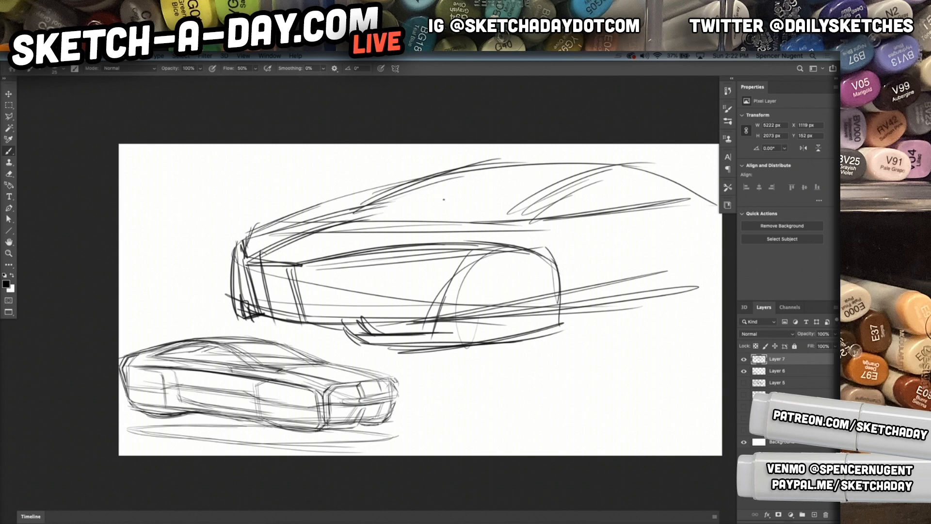
# Darken the fender's upper edge and the wheel arch's rear edge, adding short strokes just behind it
pyautogui.moveTo(275, 269); pyautogui.dragTo(513, 249)
pyautogui.moveTo(317, 268); pyautogui.dragTo(508, 244)
pyautogui.moveTo(554, 245)
pyautogui.mouseDown()
pyautogui.moveTo(577, 274)
pyautogui.moveTo(562, 324)
pyautogui.mouseUp()
pyautogui.moveTo(567, 266)
pyautogui.mouseDown()
pyautogui.moveTo(565, 321)
pyautogui.moveTo(596, 261)
pyautogui.mouseUp()
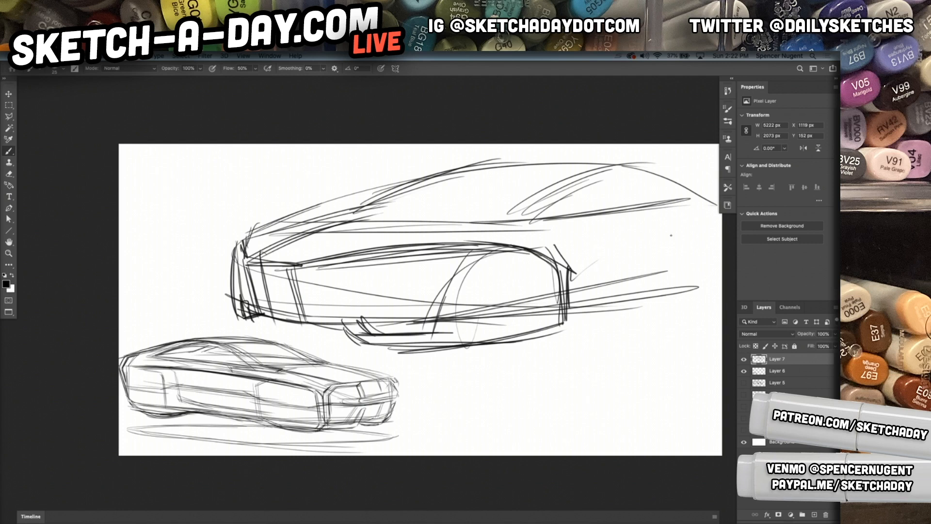
# Scale the unfinished large car down, shift it toward the canvas's upper left and resume with the Brush tool
pyautogui.hotkey('ctrl', 't')
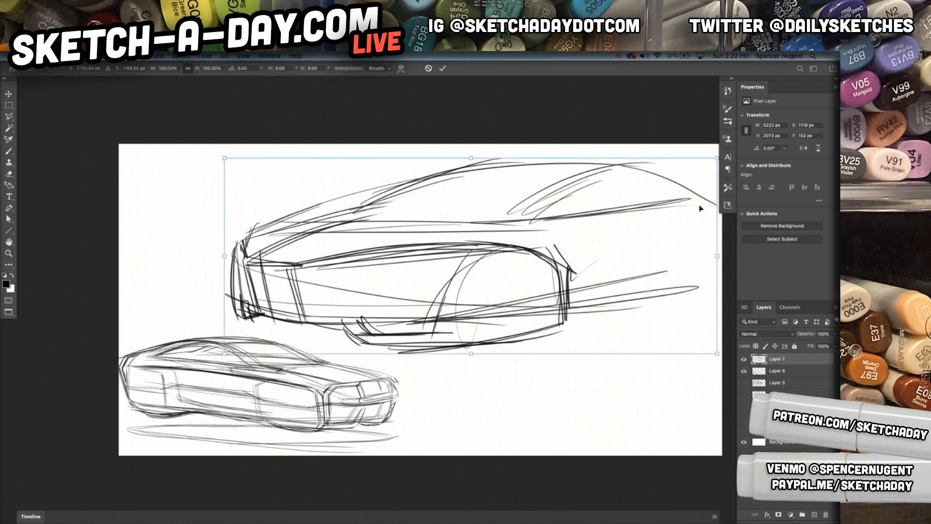
pyautogui.moveTo(716, 158)
pyautogui.mouseDown()
pyautogui.moveTo(645, 196)
pyautogui.moveTo(630, 194)
pyautogui.mouseUp()
pyautogui.moveTo(601, 226); pyautogui.dragTo(609, 218)
pyautogui.moveTo(445, 215)
pyautogui.mouseDown()
pyautogui.moveTo(399, 254)
pyautogui.moveTo(381, 252)
pyautogui.mouseUp()
pyautogui.click(9, 150)
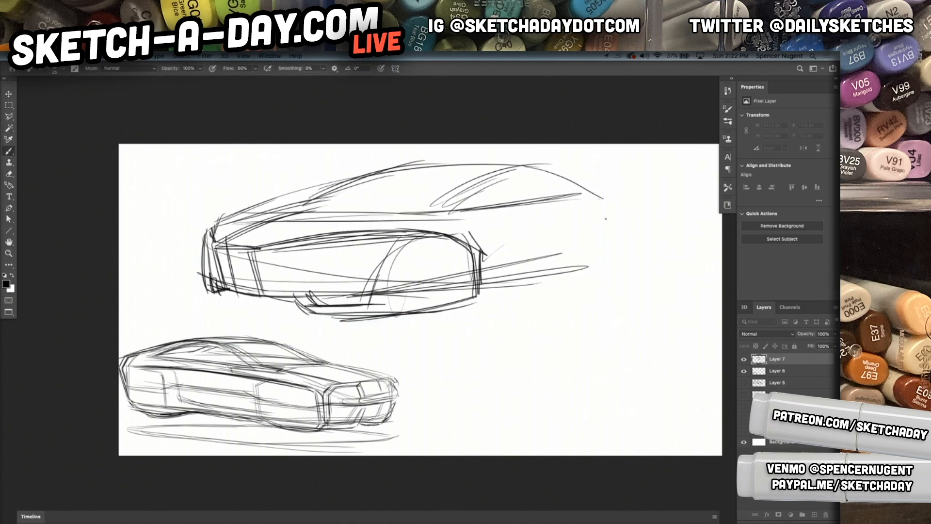
# Rough in the rear quarter with the rear wheel's leading edge, the lower body line and the slanted tail
pyautogui.moveTo(549, 183)
pyautogui.mouseDown()
pyautogui.moveTo(637, 206)
pyautogui.moveTo(572, 222)
pyautogui.moveTo(566, 294)
pyautogui.mouseUp()
pyautogui.moveTo(563, 233)
pyautogui.mouseDown()
pyautogui.moveTo(562, 288)
pyautogui.moveTo(671, 259)
pyautogui.mouseUp()
pyautogui.moveTo(570, 287); pyautogui.dragTo(672, 265)
pyautogui.moveTo(546, 219); pyautogui.dragTo(701, 194)
pyautogui.moveTo(573, 182)
pyautogui.mouseDown()
pyautogui.moveTo(697, 185)
pyautogui.moveTo(700, 211)
pyautogui.moveTo(651, 259)
pyautogui.mouseUp()
pyautogui.moveTo(695, 212); pyautogui.dragTo(656, 264)
# Add body-side crease lines from the front wheel arch to the tail and an angled line ahead of the rear wheel
pyautogui.moveTo(694, 216)
pyautogui.mouseDown()
pyautogui.moveTo(635, 277)
pyautogui.moveTo(526, 264)
pyautogui.moveTo(565, 271)
pyautogui.mouseUp()
pyautogui.moveTo(454, 252); pyautogui.dragTo(696, 232)
pyautogui.moveTo(572, 214); pyautogui.dragTo(543, 242)
pyautogui.moveTo(570, 213); pyautogui.dragTo(658, 199)
pyautogui.moveTo(459, 215); pyautogui.dragTo(632, 193)
# Draw the roofline toward the tail, the window pillar and the windshield's slope
pyautogui.moveTo(493, 163); pyautogui.dragTo(640, 179)
pyautogui.moveTo(517, 163)
pyautogui.mouseDown()
pyautogui.moveTo(662, 180)
pyautogui.moveTo(616, 174)
pyautogui.mouseUp()
pyautogui.moveTo(523, 163)
pyautogui.mouseDown()
pyautogui.moveTo(541, 166)
pyautogui.moveTo(456, 194)
pyautogui.mouseUp()
pyautogui.moveTo(519, 168); pyautogui.dragTo(443, 201)
pyautogui.moveTo(348, 176)
pyautogui.mouseDown()
pyautogui.moveTo(520, 162)
pyautogui.moveTo(470, 155)
pyautogui.mouseUp()
pyautogui.moveTo(349, 212)
pyautogui.mouseDown()
pyautogui.moveTo(437, 160)
pyautogui.moveTo(401, 173)
pyautogui.mouseUp()
# Strengthen the beltline, the windshield's base and the front of the roof curve
pyautogui.moveTo(294, 209); pyautogui.dragTo(445, 200)
pyautogui.moveTo(302, 214); pyautogui.dragTo(461, 203)
pyautogui.moveTo(257, 215)
pyautogui.mouseDown()
pyautogui.moveTo(448, 192)
pyautogui.moveTo(401, 193)
pyautogui.mouseUp()
pyautogui.moveTo(398, 195); pyautogui.dragTo(461, 189)
pyautogui.moveTo(296, 208)
pyautogui.mouseDown()
pyautogui.moveTo(461, 191)
pyautogui.moveTo(380, 173)
pyautogui.moveTo(388, 174)
pyautogui.mouseUp()
pyautogui.moveTo(372, 177); pyautogui.dragTo(450, 158)
# Outline the side windows and refine the rear roofline with a dark accent at the window's rear corner
pyautogui.moveTo(344, 192); pyautogui.dragTo(475, 170)
pyautogui.moveTo(425, 193); pyautogui.dragTo(508, 172)
pyautogui.moveTo(444, 205); pyautogui.dragTo(592, 194)
pyautogui.moveTo(454, 180); pyautogui.dragTo(624, 191)
pyautogui.moveTo(471, 165)
pyautogui.mouseDown()
pyautogui.moveTo(628, 184)
pyautogui.moveTo(612, 199)
pyautogui.mouseUp()
pyautogui.moveTo(600, 184); pyautogui.dragTo(610, 200)
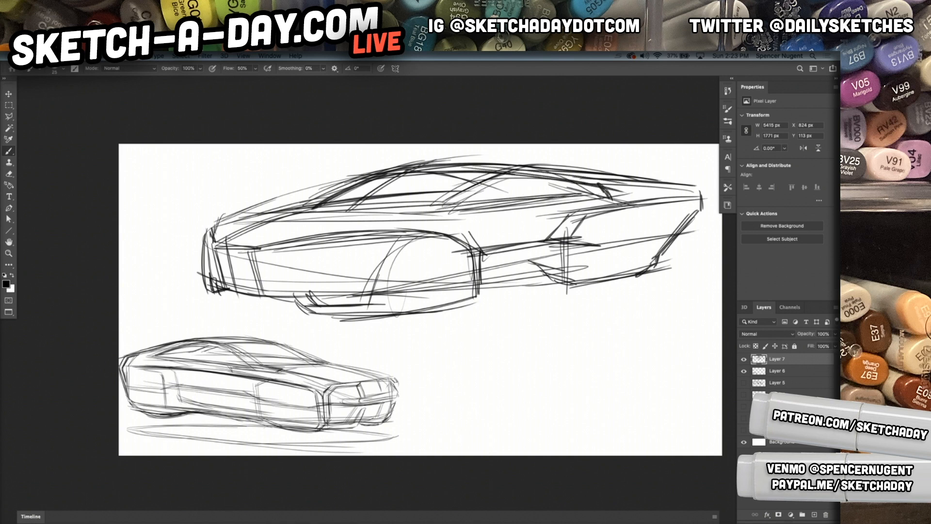
# Darken the angled side crease from the window's rear corner and continue it forward over the front fender
pyautogui.moveTo(547, 240); pyautogui.dragTo(604, 197)
pyautogui.moveTo(473, 251); pyautogui.dragTo(560, 242)
pyautogui.moveTo(443, 233); pyautogui.dragTo(582, 217)
pyautogui.moveTo(396, 231)
pyautogui.mouseDown()
pyautogui.moveTo(606, 214)
pyautogui.moveTo(543, 223)
pyautogui.mouseUp()
pyautogui.moveTo(342, 237)
pyautogui.mouseDown()
pyautogui.moveTo(524, 223)
pyautogui.moveTo(376, 238)
pyautogui.mouseUp()
pyautogui.moveTo(272, 257); pyautogui.dragTo(366, 242)
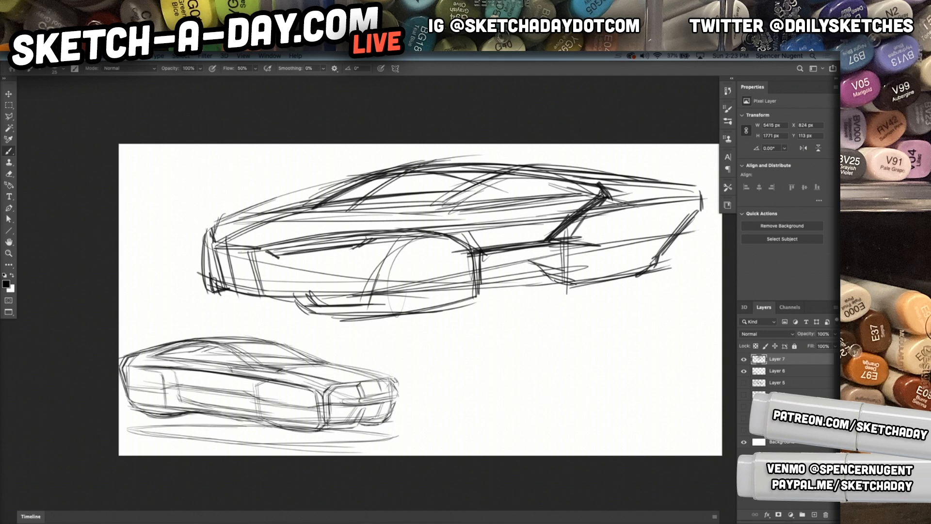
# Outline the front air intake with its upper edge, slanted side, lower line and upright inner edge
pyautogui.moveTo(251, 249); pyautogui.dragTo(362, 261)
pyautogui.moveTo(285, 267)
pyautogui.mouseDown()
pyautogui.moveTo(365, 259)
pyautogui.moveTo(384, 290)
pyautogui.mouseUp()
pyautogui.moveTo(359, 263); pyautogui.dragTo(387, 296)
pyautogui.moveTo(377, 297); pyautogui.dragTo(462, 290)
pyautogui.moveTo(273, 271); pyautogui.dragTo(266, 301)
pyautogui.moveTo(269, 272)
pyautogui.mouseDown()
pyautogui.moveTo(376, 262)
pyautogui.moveTo(269, 276)
pyautogui.mouseUp()
pyautogui.moveTo(271, 275); pyautogui.dragTo(264, 303)
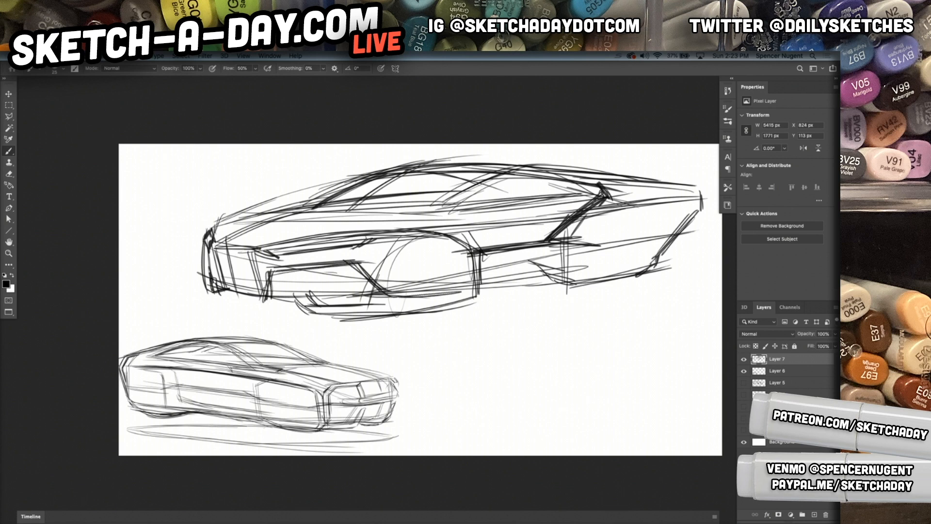
# Scale the second car to 45.41%, place it in the canvas's lower-right corner and rotate it 4.87°
pyautogui.hotkey('ctrl', 't')
pyautogui.moveTo(708, 154)
pyautogui.mouseDown()
pyautogui.moveTo(617, 193)
pyautogui.moveTo(509, 222)
pyautogui.mouseUp()
pyautogui.moveTo(367, 280); pyautogui.dragTo(584, 403)
pyautogui.moveTo(709, 345)
pyautogui.mouseDown()
pyautogui.moveTo(631, 370)
pyautogui.moveTo(703, 377)
pyautogui.mouseUp()
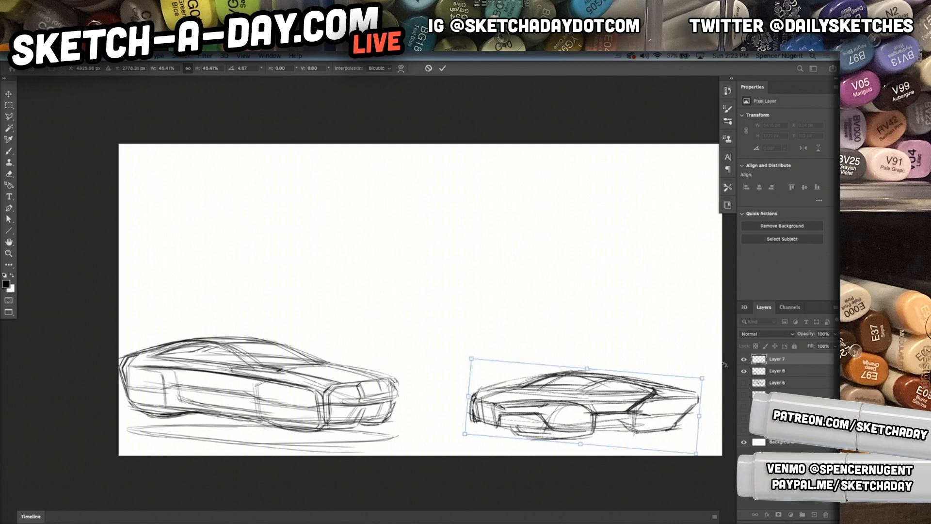
pyautogui.press('Return')
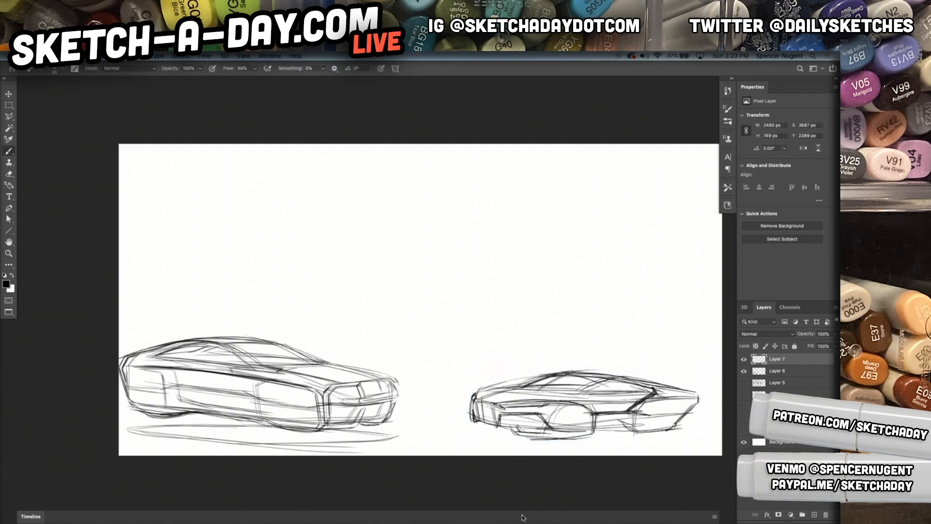
# Add a new empty layer above the two finished car sketches
pyautogui.click(824, 514)
pyautogui.press('super+shift+n')
pyautogui.press('Return')
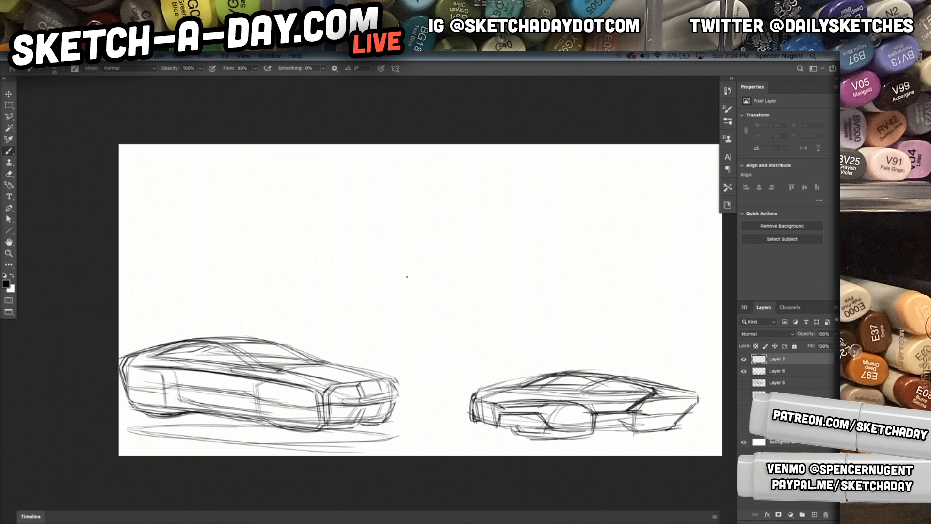
pyautogui.press('super+space')
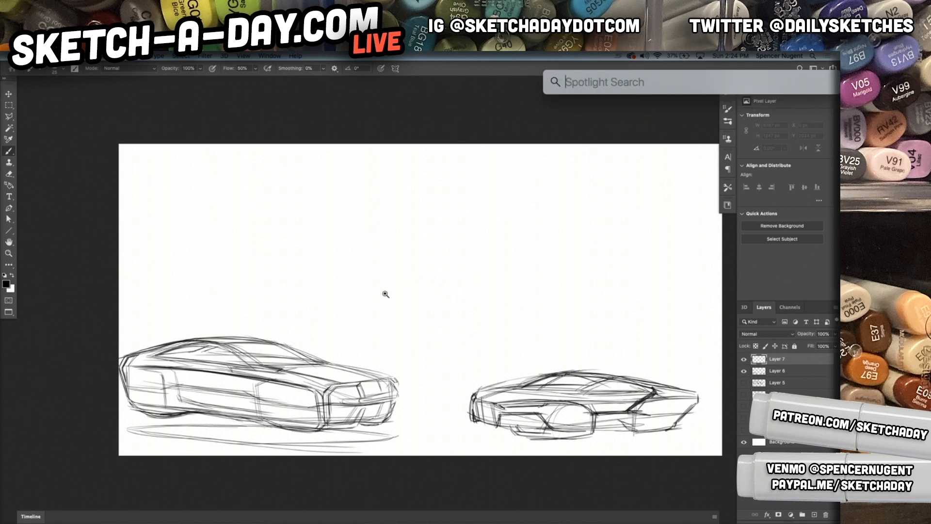
pyautogui.press('Escape')
pyautogui.moveTo(368, 311)
pyautogui.mouseDown()
pyautogui.moveTo(370, 291)
pyautogui.moveTo(359, 315)
pyautogui.moveTo(365, 305)
pyautogui.mouseUp()
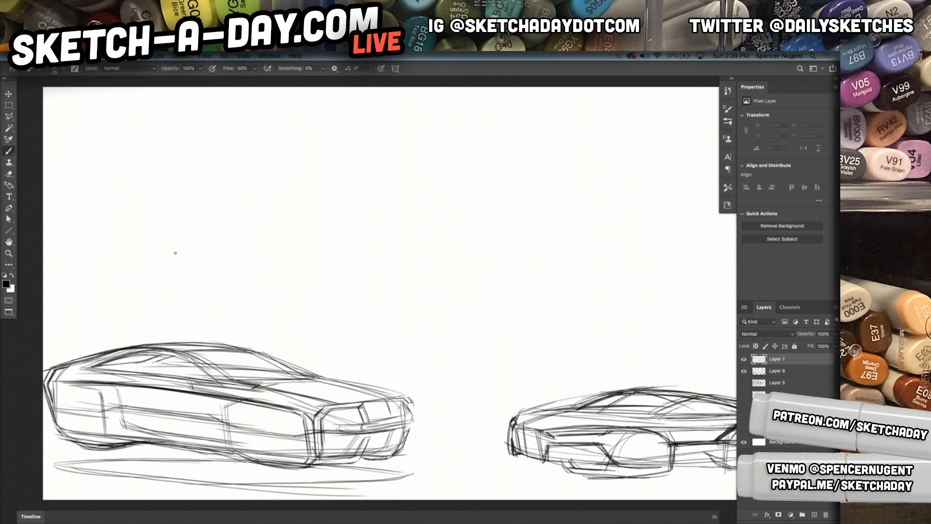
# Draw the long lower-body guide lines of a third car above the two small sketches
pyautogui.moveTo(379, 349); pyautogui.dragTo(709, 346)
pyautogui.press('super+z')
pyautogui.moveTo(613, 374); pyautogui.dragTo(461, 360)
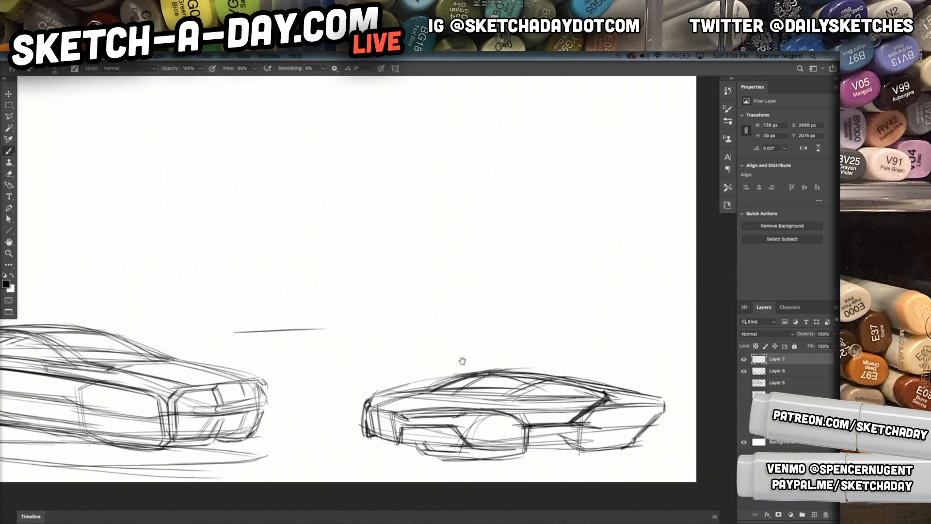
pyautogui.moveTo(208, 338); pyautogui.dragTo(376, 337)
pyautogui.moveTo(122, 321)
pyautogui.mouseDown()
pyautogui.moveTo(242, 337)
pyautogui.moveTo(587, 306)
pyautogui.mouseUp()
pyautogui.moveTo(282, 340); pyautogui.dragTo(657, 306)
pyautogui.moveTo(323, 345); pyautogui.dragTo(653, 301)
# Draw the third car's upright rear edge, the sweeping roof arc and the hood line sloping down to the nose
pyautogui.moveTo(670, 237); pyautogui.dragTo(667, 295)
pyautogui.moveTo(590, 207)
pyautogui.mouseDown()
pyautogui.moveTo(665, 236)
pyautogui.moveTo(394, 176)
pyautogui.mouseUp()
pyautogui.moveTo(498, 171)
pyautogui.mouseDown()
pyautogui.moveTo(234, 218)
pyautogui.moveTo(214, 241)
pyautogui.mouseUp()
pyautogui.moveTo(314, 187); pyautogui.dragTo(202, 243)
pyautogui.moveTo(257, 221); pyautogui.dragTo(104, 269)
pyautogui.moveTo(254, 220); pyautogui.dragTo(83, 272)
# Outline the third car's front end and curve its lower edge along the body's underside
pyautogui.moveTo(111, 270); pyautogui.dragTo(98, 331)
pyautogui.moveTo(99, 285)
pyautogui.mouseDown()
pyautogui.moveTo(95, 313)
pyautogui.moveTo(128, 334)
pyautogui.mouseUp()
pyautogui.moveTo(125, 334)
pyautogui.mouseDown()
pyautogui.moveTo(183, 347)
pyautogui.moveTo(381, 350)
pyautogui.mouseUp()
pyautogui.moveTo(203, 356); pyautogui.dragTo(429, 348)
# Strengthen the windshield and roof arc and add slanted pillar lines across the side window
pyautogui.moveTo(249, 220); pyautogui.dragTo(359, 170)
pyautogui.moveTo(281, 195)
pyautogui.mouseDown()
pyautogui.moveTo(538, 181)
pyautogui.moveTo(311, 189)
pyautogui.mouseUp()
pyautogui.moveTo(558, 192); pyautogui.dragTo(542, 188)
pyautogui.moveTo(477, 186); pyautogui.dragTo(368, 238)
pyautogui.moveTo(447, 191)
pyautogui.mouseDown()
pyautogui.moveTo(353, 245)
pyautogui.moveTo(224, 239)
pyautogui.mouseUp()
# Draw the side window's lower edge and a long beltline running from the windshield's base to the rear
pyautogui.moveTo(387, 238)
pyautogui.mouseDown()
pyautogui.moveTo(222, 227)
pyautogui.moveTo(275, 239)
pyautogui.moveTo(214, 233)
pyautogui.mouseUp()
pyautogui.moveTo(288, 238); pyautogui.dragTo(230, 239)
pyautogui.moveTo(321, 235); pyautogui.dragTo(215, 238)
pyautogui.moveTo(269, 248); pyautogui.dragTo(594, 225)
pyautogui.moveTo(303, 240); pyautogui.dragTo(580, 219)
# Shape the rear fender and tail corner, and draw the upper edge of the lower body-side recess
pyautogui.moveTo(431, 233)
pyautogui.mouseDown()
pyautogui.moveTo(623, 220)
pyautogui.moveTo(597, 219)
pyautogui.moveTo(670, 241)
pyautogui.mouseUp()
pyautogui.moveTo(559, 225)
pyautogui.mouseDown()
pyautogui.moveTo(641, 237)
pyautogui.moveTo(652, 290)
pyautogui.mouseUp()
pyautogui.moveTo(658, 256)
pyautogui.mouseDown()
pyautogui.moveTo(658, 279)
pyautogui.moveTo(627, 301)
pyautogui.moveTo(504, 310)
pyautogui.mouseUp()
pyautogui.moveTo(613, 308)
pyautogui.mouseDown()
pyautogui.moveTo(514, 292)
pyautogui.moveTo(561, 304)
pyautogui.moveTo(383, 307)
pyautogui.mouseUp()
pyautogui.moveTo(557, 297)
pyautogui.mouseDown()
pyautogui.moveTo(405, 303)
pyautogui.moveTo(351, 339)
pyautogui.moveTo(410, 307)
pyautogui.mouseUp()
# Darken the recess's angled front edge and draw the sill line from the rear wheel area to the front
pyautogui.moveTo(354, 338); pyautogui.dragTo(541, 296)
pyautogui.moveTo(468, 296)
pyautogui.mouseDown()
pyautogui.moveTo(574, 304)
pyautogui.moveTo(597, 320)
pyautogui.mouseUp()
pyautogui.moveTo(542, 305); pyautogui.dragTo(609, 319)
pyautogui.moveTo(589, 317)
pyautogui.mouseDown()
pyautogui.moveTo(641, 309)
pyautogui.moveTo(420, 308)
pyautogui.moveTo(340, 335)
pyautogui.moveTo(243, 313)
pyautogui.moveTo(270, 335)
pyautogui.mouseUp()
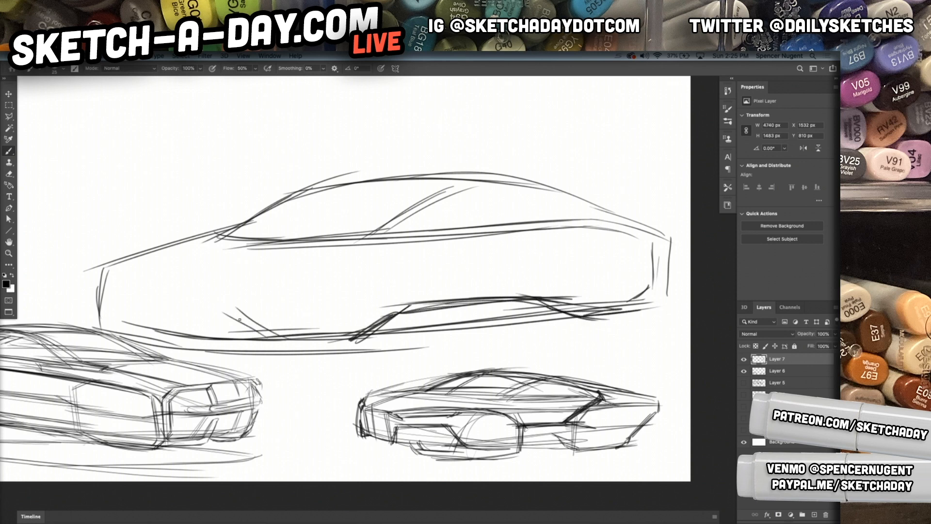
# Sketch the hood's curved front edge and short vertical lines marking the nose corner of the large car
pyautogui.moveTo(218, 280)
pyautogui.mouseDown()
pyautogui.moveTo(223, 319)
pyautogui.moveTo(306, 248)
pyautogui.moveTo(339, 238)
pyautogui.mouseUp()
pyautogui.moveTo(209, 275); pyautogui.dragTo(287, 249)
pyautogui.moveTo(104, 271)
pyautogui.mouseDown()
pyautogui.moveTo(103, 307)
pyautogui.moveTo(122, 260)
pyautogui.mouseUp()
pyautogui.moveTo(105, 269)
pyautogui.mouseDown()
pyautogui.moveTo(156, 236)
pyautogui.moveTo(217, 229)
pyautogui.mouseUp()
pyautogui.moveTo(129, 247); pyautogui.dragTo(252, 225)
pyautogui.moveTo(123, 271)
pyautogui.mouseDown()
pyautogui.moveTo(254, 229)
pyautogui.moveTo(236, 234)
pyautogui.mouseUp()
pyautogui.moveTo(121, 287); pyautogui.dragTo(121, 320)
pyautogui.moveTo(119, 281); pyautogui.dragTo(119, 313)
# Outline the wide front panel across the car's nose, with a vertical divider and an angled, darkened outer corner
pyautogui.moveTo(100, 276); pyautogui.dragTo(285, 269)
pyautogui.moveTo(162, 271)
pyautogui.mouseDown()
pyautogui.moveTo(316, 269)
pyautogui.moveTo(301, 269)
pyautogui.moveTo(297, 293)
pyautogui.moveTo(162, 311)
pyautogui.mouseUp()
pyautogui.moveTo(295, 298); pyautogui.dragTo(82, 311)
pyautogui.moveTo(101, 272); pyautogui.dragTo(94, 301)
pyautogui.moveTo(116, 263); pyautogui.dragTo(98, 278)
pyautogui.moveTo(134, 304)
pyautogui.mouseDown()
pyautogui.moveTo(295, 300)
pyautogui.moveTo(279, 301)
pyautogui.moveTo(307, 275)
pyautogui.mouseUp()
pyautogui.moveTo(272, 300); pyautogui.dragTo(292, 280)
pyautogui.moveTo(273, 302)
pyautogui.mouseDown()
pyautogui.moveTo(290, 282)
pyautogui.moveTo(291, 293)
pyautogui.mouseUp()
pyautogui.moveTo(273, 304); pyautogui.dragTo(293, 288)
# Draw the lower nose corner and extend the car's bottom edge along the front bumper
pyautogui.moveTo(160, 277); pyautogui.dragTo(165, 314)
pyautogui.moveTo(158, 316); pyautogui.dragTo(188, 346)
pyautogui.moveTo(102, 279); pyautogui.dragTo(104, 312)
pyautogui.moveTo(101, 308)
pyautogui.mouseDown()
pyautogui.moveTo(122, 336)
pyautogui.moveTo(279, 347)
pyautogui.mouseUp()
pyautogui.moveTo(148, 335); pyautogui.dragTo(371, 347)
# Draw long body-side lines toward the rear and outline a rounded horizontal slot on the rear fender
pyautogui.moveTo(204, 269); pyautogui.dragTo(616, 262)
pyautogui.moveTo(230, 277)
pyautogui.mouseDown()
pyautogui.moveTo(614, 255)
pyautogui.moveTo(483, 252)
pyautogui.moveTo(607, 245)
pyautogui.mouseUp()
pyautogui.moveTo(532, 254); pyautogui.dragTo(606, 248)
pyautogui.moveTo(615, 249)
pyautogui.mouseDown()
pyautogui.moveTo(638, 265)
pyautogui.moveTo(519, 282)
pyautogui.moveTo(516, 255)
pyautogui.mouseUp()
pyautogui.moveTo(580, 252)
pyautogui.mouseDown()
pyautogui.moveTo(518, 261)
pyautogui.moveTo(520, 281)
pyautogui.moveTo(544, 281)
pyautogui.moveTo(587, 248)
pyautogui.moveTo(570, 285)
pyautogui.mouseUp()
# Strengthen the front panel's edges and build up the hood contour from the nose to the windshield's base
pyautogui.moveTo(295, 284); pyautogui.dragTo(274, 301)
pyautogui.moveTo(297, 262)
pyautogui.mouseDown()
pyautogui.moveTo(299, 287)
pyautogui.moveTo(173, 277)
pyautogui.mouseUp()
pyautogui.moveTo(251, 268)
pyautogui.mouseDown()
pyautogui.moveTo(165, 281)
pyautogui.moveTo(190, 266)
pyautogui.moveTo(118, 276)
pyautogui.moveTo(141, 257)
pyautogui.moveTo(260, 232)
pyautogui.mouseUp()
pyautogui.moveTo(129, 263); pyautogui.dragTo(250, 229)
pyautogui.moveTo(99, 269); pyautogui.dragTo(140, 240)
pyautogui.moveTo(111, 255); pyautogui.dragTo(264, 219)
pyautogui.moveTo(168, 237); pyautogui.dragTo(256, 216)
pyautogui.moveTo(138, 248); pyautogui.dragTo(291, 223)
pyautogui.moveTo(349, 222); pyautogui.dragTo(165, 236)
pyautogui.moveTo(293, 224); pyautogui.dragTo(391, 218)
# Outline the windshield with its slanted pillar and darken the side window's lower edge
pyautogui.moveTo(241, 234); pyautogui.dragTo(320, 193)
pyautogui.moveTo(253, 223); pyautogui.dragTo(344, 188)
pyautogui.moveTo(283, 200); pyautogui.dragTo(429, 186)
pyautogui.moveTo(317, 192)
pyautogui.mouseDown()
pyautogui.moveTo(442, 187)
pyautogui.moveTo(367, 239)
pyautogui.mouseUp()
pyautogui.moveTo(456, 188); pyautogui.dragTo(360, 239)
pyautogui.moveTo(409, 188)
pyautogui.mouseDown()
pyautogui.moveTo(551, 179)
pyautogui.moveTo(601, 216)
pyautogui.moveTo(576, 204)
pyautogui.moveTo(347, 238)
pyautogui.mouseUp()
pyautogui.moveTo(560, 219); pyautogui.dragTo(359, 235)
pyautogui.moveTo(547, 221)
pyautogui.mouseDown()
pyautogui.moveTo(386, 234)
pyautogui.moveTo(575, 205)
pyautogui.moveTo(391, 235)
pyautogui.mouseUp()
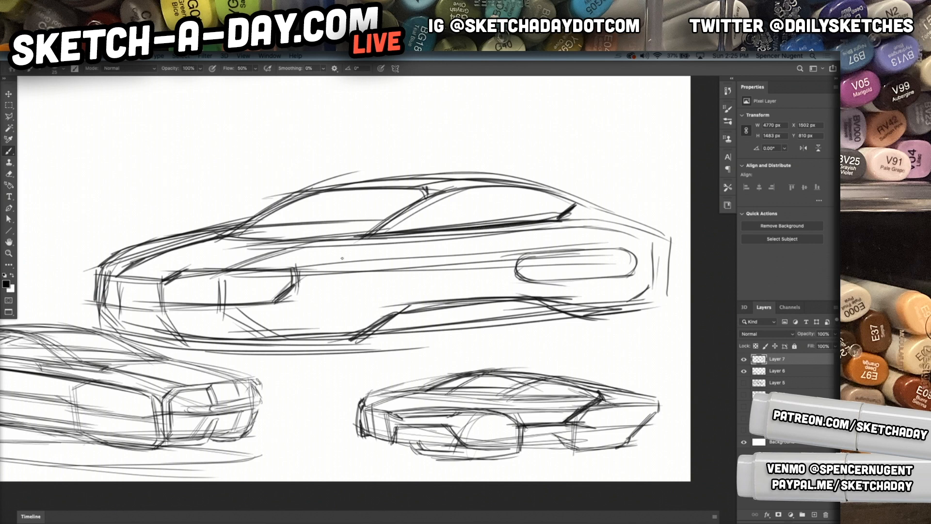
# Darken the fender line above the front panel and extend the slanted pillar line down toward the nose
pyautogui.moveTo(308, 273)
pyautogui.mouseDown()
pyautogui.moveTo(362, 237)
pyautogui.moveTo(266, 268)
pyautogui.mouseUp()
pyautogui.moveTo(354, 248); pyautogui.dragTo(256, 269)
pyautogui.moveTo(317, 255); pyautogui.dragTo(223, 269)
pyautogui.moveTo(298, 258); pyautogui.dragTo(205, 271)
pyautogui.moveTo(364, 251)
pyautogui.mouseDown()
pyautogui.moveTo(246, 268)
pyautogui.moveTo(275, 302)
pyautogui.mouseUp()
# Shape the front wheel area and darken the car's underside and sill with long strokes
pyautogui.moveTo(279, 306)
pyautogui.mouseDown()
pyautogui.moveTo(287, 330)
pyautogui.moveTo(305, 341)
pyautogui.mouseUp()
pyautogui.moveTo(386, 339)
pyautogui.mouseDown()
pyautogui.moveTo(280, 342)
pyautogui.moveTo(443, 306)
pyautogui.mouseUp()
pyautogui.moveTo(321, 346)
pyautogui.mouseDown()
pyautogui.moveTo(261, 358)
pyautogui.moveTo(378, 339)
pyautogui.mouseUp()
pyautogui.moveTo(293, 350); pyautogui.dragTo(521, 322)
pyautogui.moveTo(363, 340)
pyautogui.mouseDown()
pyautogui.moveTo(580, 321)
pyautogui.moveTo(602, 329)
pyautogui.moveTo(640, 309)
pyautogui.moveTo(536, 323)
pyautogui.moveTo(545, 316)
pyautogui.mouseUp()
pyautogui.moveTo(399, 331); pyautogui.dragTo(555, 314)
pyautogui.moveTo(345, 348)
pyautogui.mouseDown()
pyautogui.moveTo(382, 333)
pyautogui.moveTo(222, 338)
pyautogui.moveTo(96, 315)
pyautogui.moveTo(167, 333)
pyautogui.mouseUp()
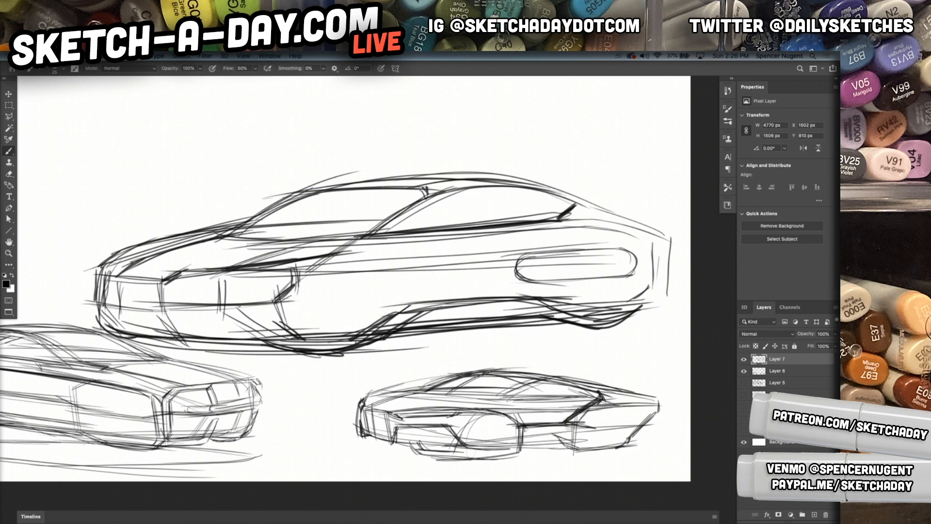
# Scale the finished car sketch to about 40%, place it above the gap between the two lower cars, and add a new layer
pyautogui.hotkey('ctrl', 't')
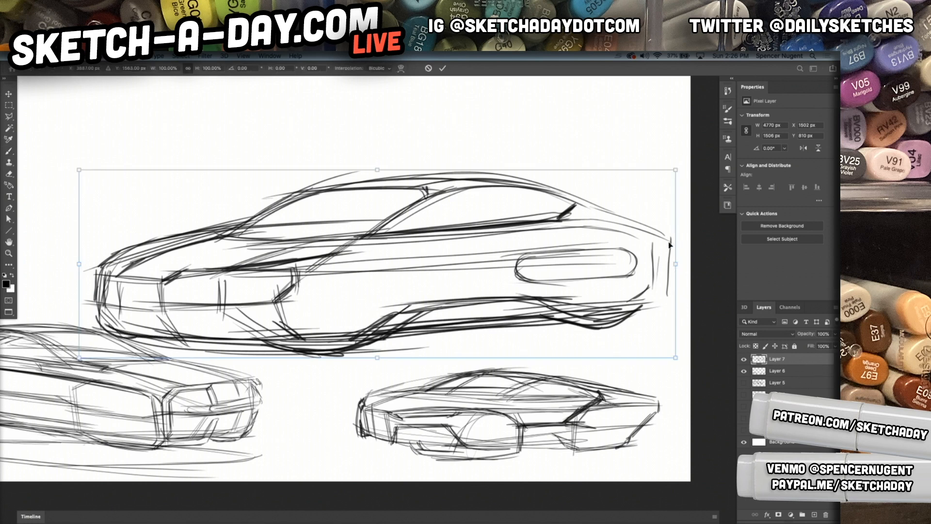
pyautogui.moveTo(673, 171); pyautogui.dragTo(313, 286)
pyautogui.moveTo(236, 317); pyautogui.dragTo(396, 339)
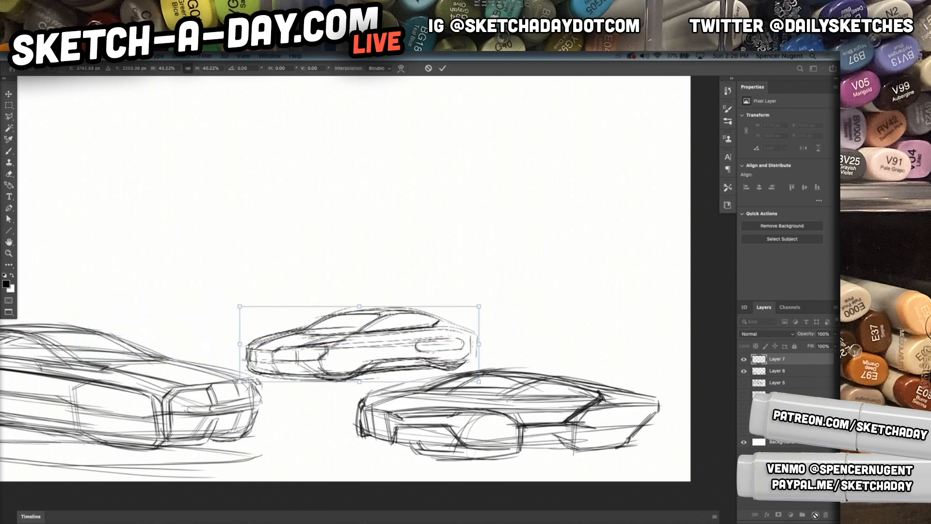
pyautogui.press('Return')
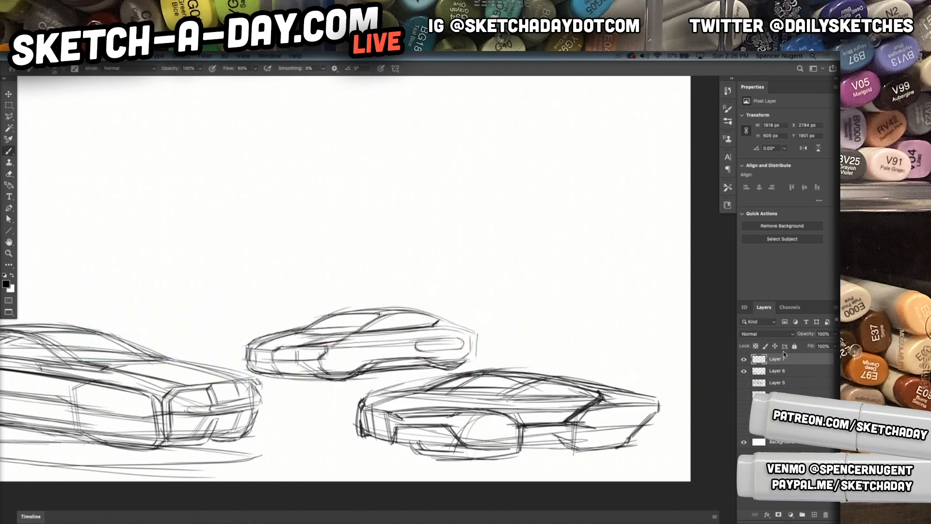
pyautogui.click(814, 514)
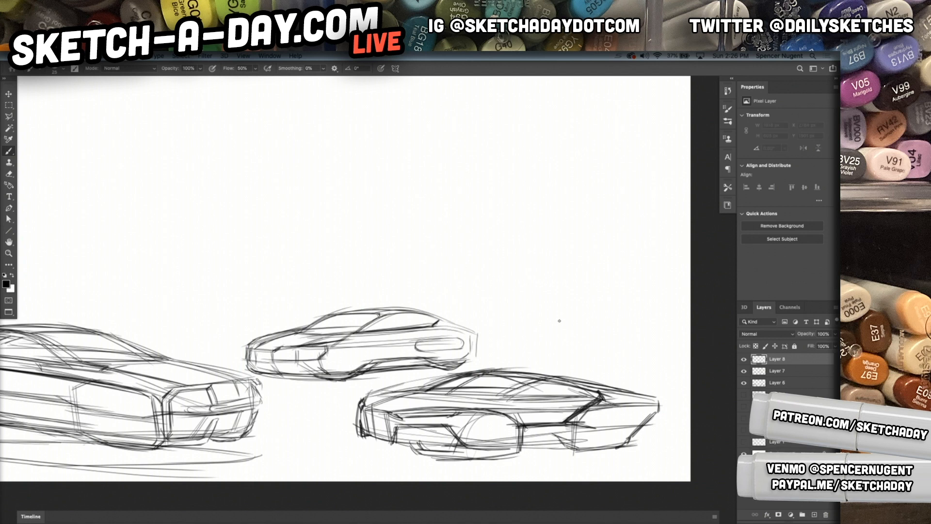
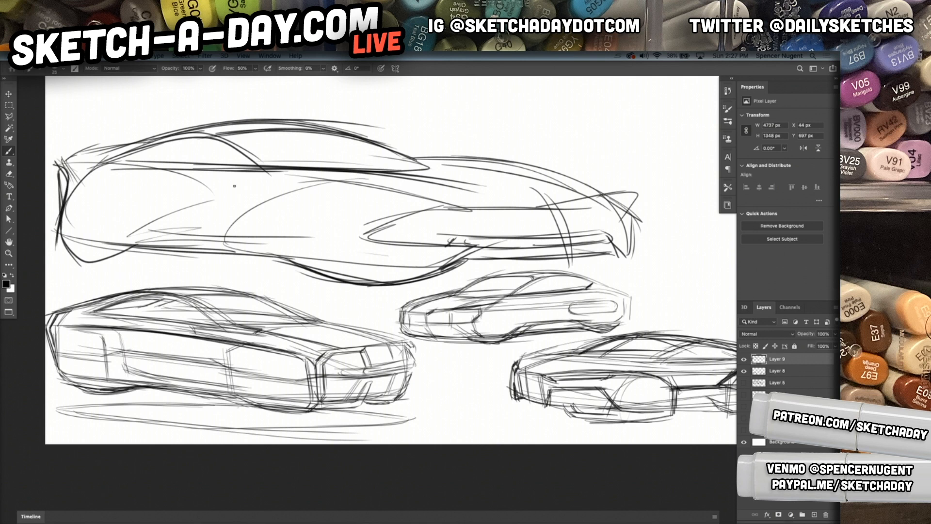
# Darken the upper car's curved rear end and draw a sweeping body-side line from the tail toward the nose
pyautogui.moveTo(59, 184); pyautogui.dragTo(114, 257)
pyautogui.moveTo(59, 171)
pyautogui.mouseDown()
pyautogui.moveTo(61, 212)
pyautogui.moveTo(127, 252)
pyautogui.mouseUp()
pyautogui.moveTo(150, 213); pyautogui.dragTo(110, 257)
pyautogui.moveTo(238, 190)
pyautogui.mouseDown()
pyautogui.moveTo(149, 215)
pyautogui.moveTo(350, 192)
pyautogui.mouseUp()
pyautogui.moveTo(163, 196); pyautogui.dragTo(491, 218)
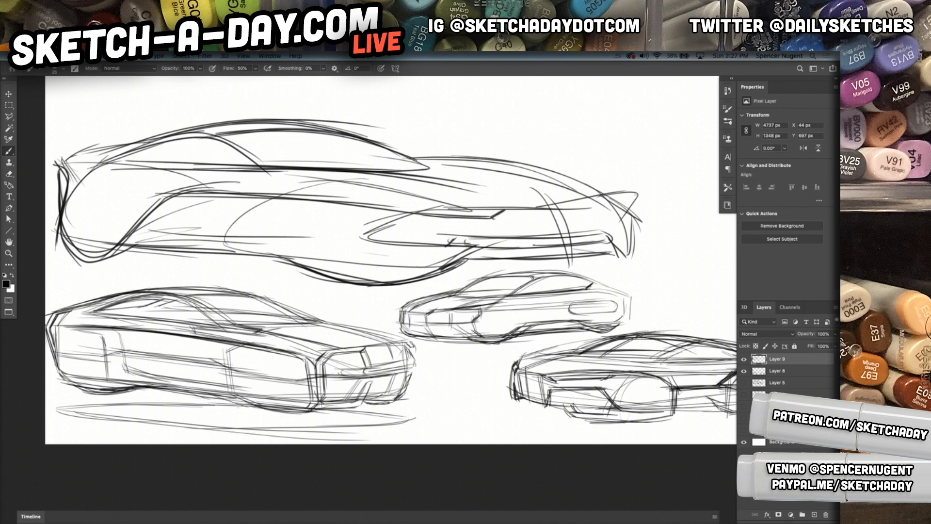
pyautogui.moveTo(599, 218); pyautogui.dragTo(626, 206)
# Scale the upper car sketch to about 41%, place it above the large lower car, and add a new layer
pyautogui.hotkey('ctrl', 't')
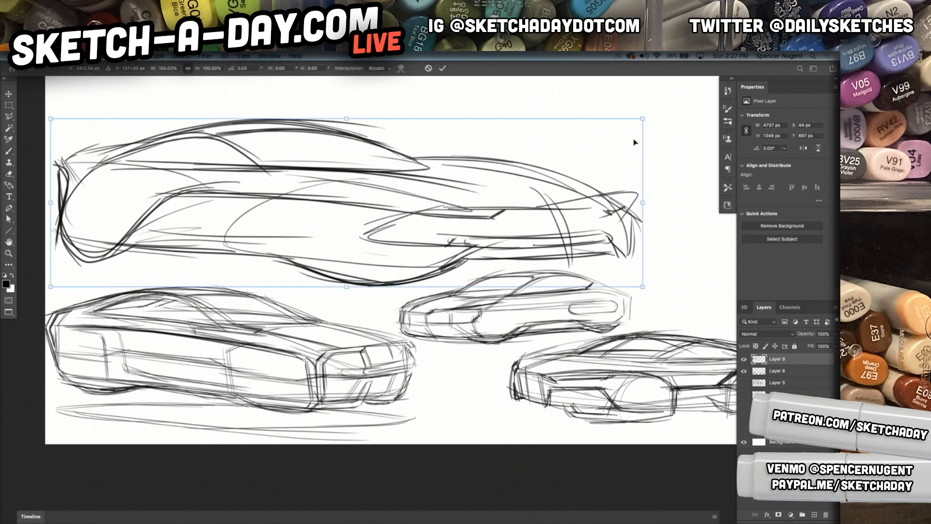
pyautogui.moveTo(644, 119); pyautogui.dragTo(291, 219)
pyautogui.moveTo(216, 257)
pyautogui.mouseDown()
pyautogui.moveTo(254, 244)
pyautogui.moveTo(232, 245)
pyautogui.mouseUp()
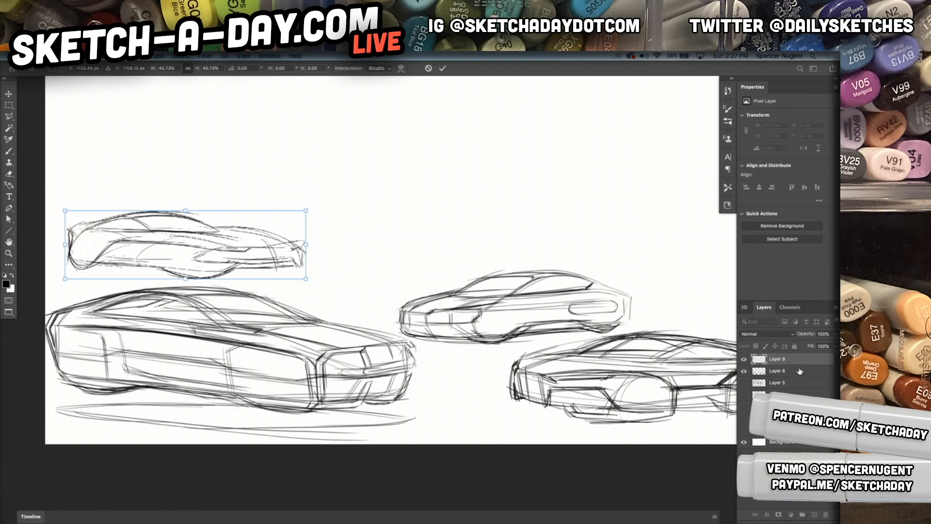
pyautogui.click(744, 358)
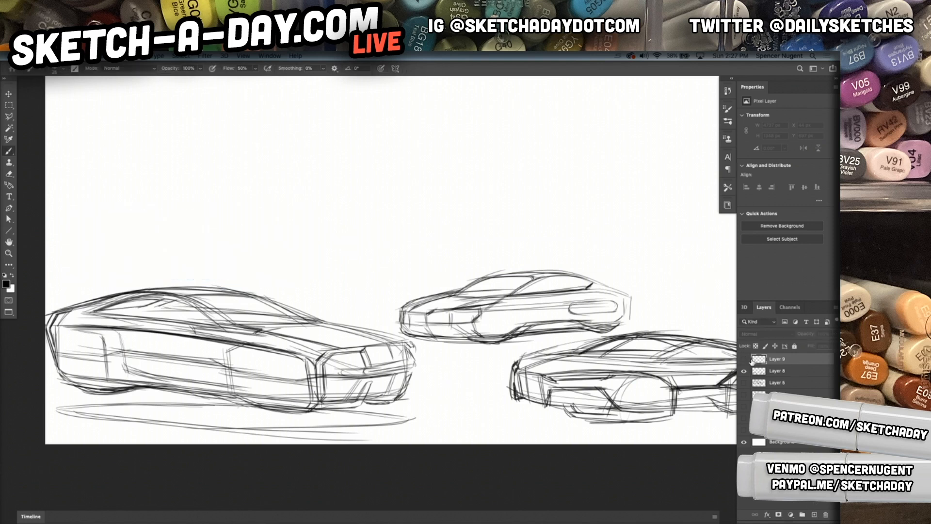
pyautogui.click(744, 359)
pyautogui.click(814, 516)
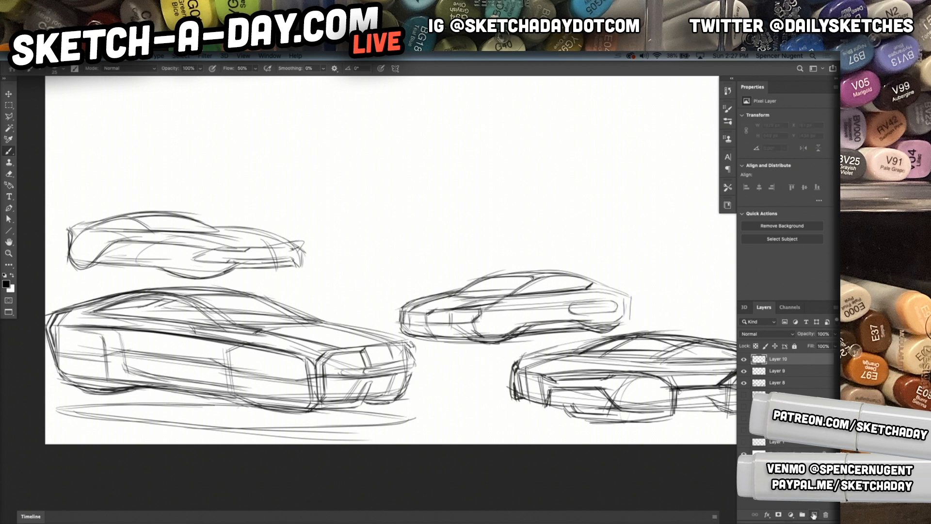
# Merge Layer 9 with Layer 8 and make the empty Layer 10 active
pyautogui.keyDown('shift'); pyautogui.click(777, 383); pyautogui.keyUp('shift')
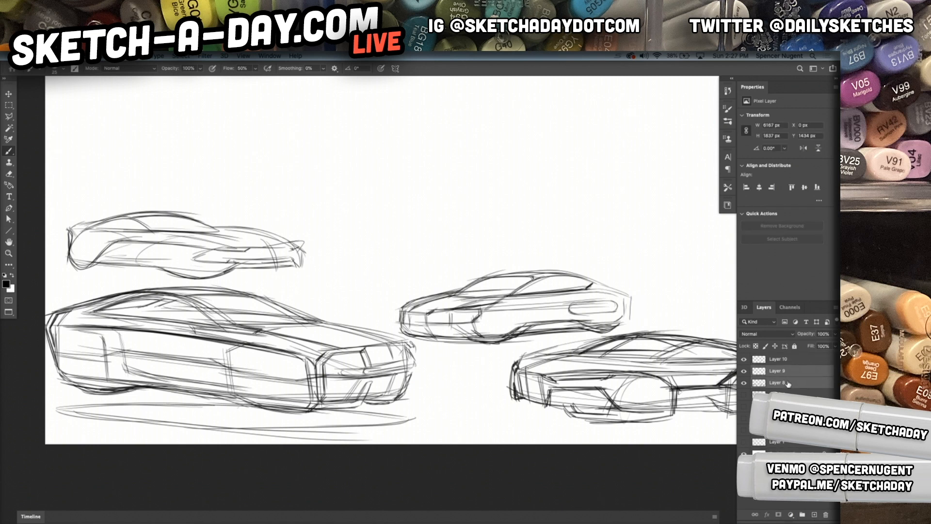
pyautogui.press('super+e')
pyautogui.click(799, 363)
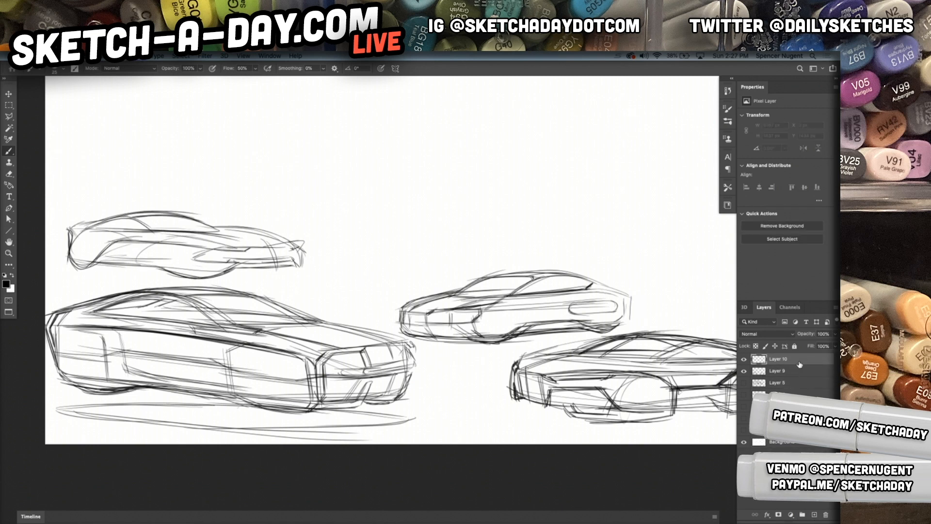
pyautogui.click(574, 217)
pyautogui.scroll(3, 614, 290)
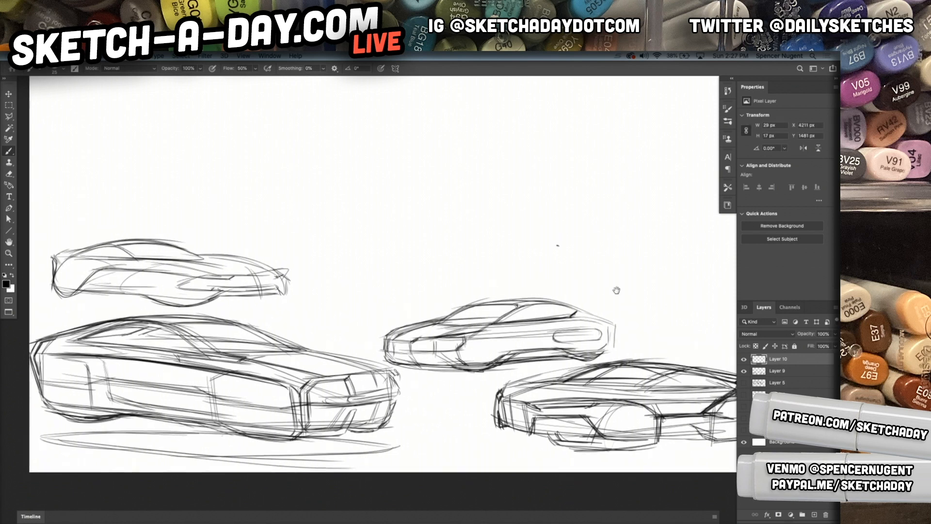
pyautogui.moveTo(618, 211); pyautogui.dragTo(483, 301)
pyautogui.moveTo(594, 300)
pyautogui.mouseDown()
pyautogui.moveTo(286, 286)
pyautogui.moveTo(645, 298)
pyautogui.mouseUp()
pyautogui.moveTo(344, 291); pyautogui.dragTo(480, 315)
pyautogui.moveTo(399, 311); pyautogui.dragTo(481, 313)
pyautogui.hotkey('ctrl', 'z')
pyautogui.hotkey('ctrl', 'z')
pyautogui.hotkey('ctrl', 'z')
pyautogui.hotkey('ctrl', 'z')
pyautogui.hotkey('ctrl', 'z')
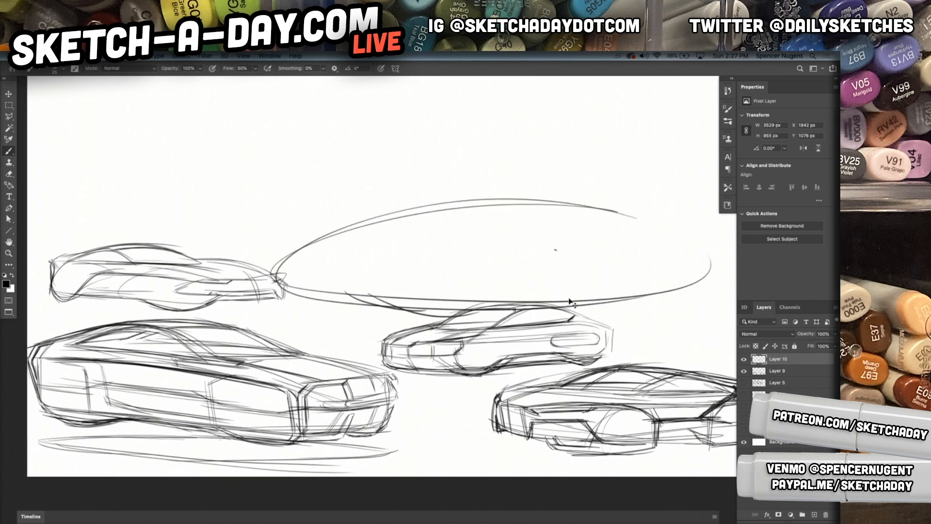
# Block in a boxy car's front face with upright lines, a level hood edge and the front corner
pyautogui.moveTo(308, 219); pyautogui.dragTo(304, 293)
pyautogui.moveTo(322, 241); pyautogui.dragTo(321, 275)
pyautogui.moveTo(300, 216)
pyautogui.mouseDown()
pyautogui.moveTo(296, 256)
pyautogui.moveTo(314, 291)
pyautogui.mouseUp()
pyautogui.moveTo(321, 230); pyautogui.dragTo(324, 320)
pyautogui.moveTo(321, 220); pyautogui.dragTo(353, 340)
pyautogui.moveTo(307, 206); pyautogui.dragTo(386, 213)
pyautogui.moveTo(287, 219); pyautogui.dragTo(381, 214)
pyautogui.moveTo(360, 213)
pyautogui.mouseDown()
pyautogui.moveTo(365, 347)
pyautogui.moveTo(354, 344)
pyautogui.mouseUp()
pyautogui.moveTo(420, 205); pyautogui.dragTo(346, 238)
# Draw the boxy car's slanted windshield edge, long flat roofline and sloping rear roof
pyautogui.moveTo(293, 209)
pyautogui.mouseDown()
pyautogui.moveTo(413, 206)
pyautogui.moveTo(370, 168)
pyautogui.mouseUp()
pyautogui.moveTo(339, 208)
pyautogui.mouseDown()
pyautogui.moveTo(368, 174)
pyautogui.moveTo(339, 192)
pyautogui.moveTo(365, 180)
pyautogui.moveTo(353, 207)
pyautogui.mouseUp()
pyautogui.moveTo(361, 173)
pyautogui.mouseDown()
pyautogui.moveTo(512, 168)
pyautogui.moveTo(618, 178)
pyautogui.moveTo(586, 178)
pyautogui.mouseUp()
pyautogui.moveTo(477, 159); pyautogui.dragTo(635, 211)
pyautogui.moveTo(509, 160)
pyautogui.mouseDown()
pyautogui.moveTo(630, 204)
pyautogui.moveTo(349, 193)
pyautogui.mouseUp()
# Draw the beltline below the roof and the shoulder lines running from the front corner to the rear
pyautogui.moveTo(333, 204); pyautogui.dragTo(640, 211)
pyautogui.moveTo(371, 209); pyautogui.dragTo(664, 211)
pyautogui.moveTo(286, 204); pyautogui.dragTo(427, 207)
pyautogui.moveTo(339, 213); pyautogui.dragTo(500, 251)
pyautogui.moveTo(368, 213); pyautogui.dragTo(485, 247)
pyautogui.moveTo(417, 236)
pyautogui.mouseDown()
pyautogui.moveTo(666, 233)
pyautogui.moveTo(468, 241)
pyautogui.moveTo(683, 244)
pyautogui.mouseUp()
# Shape the boxy car's rear shoulder corner and draw its upright rear edge
pyautogui.moveTo(609, 201); pyautogui.dragTo(696, 240)
pyautogui.moveTo(637, 194); pyautogui.dragTo(695, 224)
pyautogui.moveTo(692, 223); pyautogui.dragTo(711, 239)
pyautogui.moveTo(669, 207)
pyautogui.mouseDown()
pyautogui.moveTo(722, 227)
pyautogui.moveTo(706, 226)
pyautogui.mouseUp()
pyautogui.moveTo(684, 221)
pyautogui.mouseDown()
pyautogui.moveTo(709, 228)
pyautogui.moveTo(715, 295)
pyautogui.mouseUp()
pyautogui.moveTo(710, 238)
pyautogui.mouseDown()
pyautogui.moveTo(717, 335)
pyautogui.moveTo(683, 356)
pyautogui.moveTo(664, 352)
pyautogui.mouseUp()
# Draw the lower front edge, the slanted front wheel-opening line and the upper edge of the body-side recess
pyautogui.moveTo(361, 346); pyautogui.dragTo(425, 357)
pyautogui.moveTo(429, 360); pyautogui.dragTo(460, 287)
pyautogui.moveTo(431, 341)
pyautogui.mouseDown()
pyautogui.moveTo(454, 276)
pyautogui.moveTo(657, 272)
pyautogui.mouseUp()
pyautogui.moveTo(439, 274); pyautogui.dragTo(672, 272)
pyautogui.moveTo(497, 276); pyautogui.dragTo(675, 273)
# Add the slanted rear wheel-opening lines and close the body-side recess with its lower edge and angled ends
pyautogui.moveTo(671, 273); pyautogui.dragTo(700, 368)
pyautogui.moveTo(644, 260)
pyautogui.mouseDown()
pyautogui.moveTo(686, 359)
pyautogui.moveTo(606, 330)
pyautogui.mouseUp()
pyautogui.moveTo(638, 278); pyautogui.dragTo(616, 308)
pyautogui.moveTo(614, 295)
pyautogui.mouseDown()
pyautogui.moveTo(439, 307)
pyautogui.moveTo(449, 311)
pyautogui.mouseUp()
pyautogui.moveTo(464, 275)
pyautogui.mouseDown()
pyautogui.moveTo(448, 305)
pyautogui.moveTo(451, 290)
pyautogui.mouseUp()
pyautogui.moveTo(490, 274); pyautogui.dragTo(439, 294)
# Draw the front corner's vertical edge and outline the wedge-shaped headlight area beside it
pyautogui.moveTo(380, 235)
pyautogui.mouseDown()
pyautogui.moveTo(454, 248)
pyautogui.moveTo(371, 302)
pyautogui.moveTo(370, 326)
pyautogui.mouseUp()
pyautogui.moveTo(376, 234)
pyautogui.mouseDown()
pyautogui.moveTo(372, 341)
pyautogui.moveTo(413, 349)
pyautogui.moveTo(440, 271)
pyautogui.mouseUp()
pyautogui.moveTo(414, 346)
pyautogui.mouseDown()
pyautogui.moveTo(434, 279)
pyautogui.moveTo(509, 262)
pyautogui.mouseUp()
pyautogui.moveTo(425, 269)
pyautogui.mouseDown()
pyautogui.moveTo(490, 266)
pyautogui.moveTo(395, 262)
pyautogui.mouseUp()
# Outline the angular intake below the headlight and darken the front corner's vertical and upper edges
pyautogui.moveTo(412, 248)
pyautogui.mouseDown()
pyautogui.moveTo(398, 262)
pyautogui.moveTo(491, 249)
pyautogui.moveTo(401, 265)
pyautogui.moveTo(431, 273)
pyautogui.moveTo(387, 318)
pyautogui.mouseUp()
pyautogui.moveTo(396, 270); pyautogui.dragTo(387, 321)
pyautogui.moveTo(383, 274); pyautogui.dragTo(382, 321)
pyautogui.moveTo(397, 266)
pyautogui.mouseDown()
pyautogui.moveTo(380, 317)
pyautogui.moveTo(406, 340)
pyautogui.mouseUp()
pyautogui.moveTo(379, 312)
pyautogui.mouseDown()
pyautogui.moveTo(408, 342)
pyautogui.moveTo(415, 334)
pyautogui.mouseUp()
pyautogui.moveTo(396, 269); pyautogui.dragTo(442, 273)
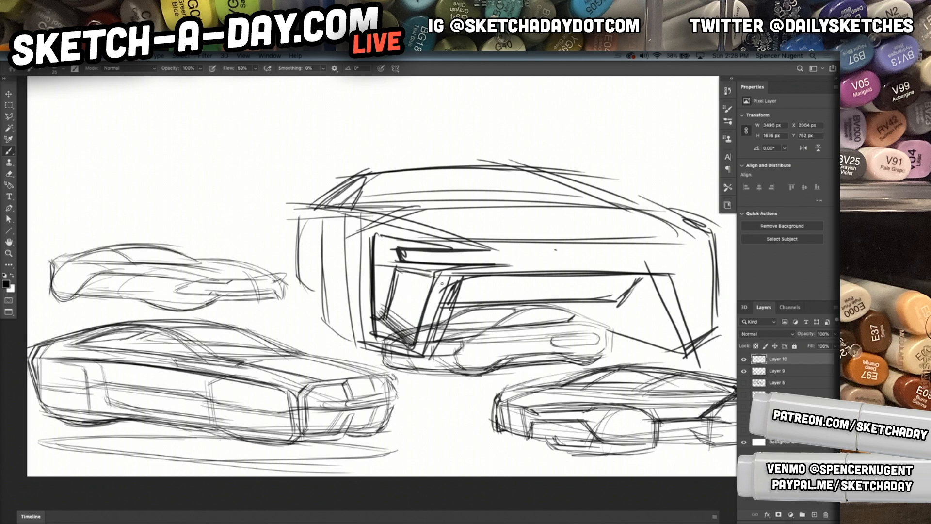
pyautogui.moveTo(381, 240)
pyautogui.mouseDown()
pyautogui.moveTo(388, 256)
pyautogui.moveTo(413, 248)
pyautogui.moveTo(376, 257)
pyautogui.moveTo(373, 316)
pyautogui.mouseUp()
pyautogui.moveTo(389, 241); pyautogui.dragTo(447, 246)
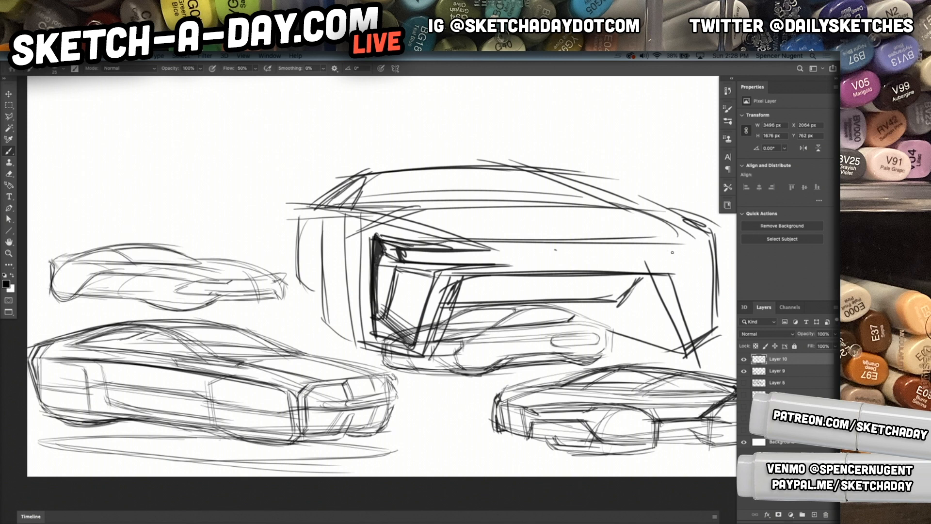
# Darken the right headlight of the front-view car and draw curved contour lines down its hood
pyautogui.moveTo(690, 247)
pyautogui.mouseDown()
pyautogui.moveTo(634, 255)
pyautogui.moveTo(681, 263)
pyautogui.mouseUp()
pyautogui.moveTo(694, 257); pyautogui.dragTo(633, 266)
pyautogui.moveTo(644, 254); pyautogui.dragTo(635, 265)
pyautogui.moveTo(475, 192)
pyautogui.mouseDown()
pyautogui.moveTo(544, 210)
pyautogui.moveTo(587, 241)
pyautogui.moveTo(584, 269)
pyautogui.mouseUp()
pyautogui.moveTo(587, 232); pyautogui.dragTo(586, 268)
pyautogui.moveTo(586, 240); pyautogui.dragTo(585, 270)
pyautogui.moveTo(509, 207); pyautogui.dragTo(584, 252)
pyautogui.moveTo(480, 200); pyautogui.dragTo(589, 243)
# Draw the windshield's base line across the front-view car and strengthen its left pillar and roof line
pyautogui.moveTo(484, 256)
pyautogui.mouseDown()
pyautogui.moveTo(628, 258)
pyautogui.moveTo(483, 257)
pyautogui.mouseUp()
pyautogui.moveTo(486, 258); pyautogui.dragTo(538, 258)
pyautogui.moveTo(376, 212); pyautogui.dragTo(574, 205)
pyautogui.moveTo(411, 205); pyautogui.dragTo(621, 209)
pyautogui.moveTo(359, 210); pyautogui.dragTo(608, 204)
pyautogui.moveTo(360, 190); pyautogui.dragTo(340, 208)
pyautogui.moveTo(387, 170); pyautogui.dragTo(347, 211)
pyautogui.moveTo(419, 173)
pyautogui.mouseDown()
pyautogui.moveTo(351, 202)
pyautogui.moveTo(571, 174)
pyautogui.mouseUp()
pyautogui.moveTo(365, 185)
pyautogui.mouseDown()
pyautogui.moveTo(560, 175)
pyautogui.moveTo(610, 203)
pyautogui.mouseUp()
# Build up the vertical edges of the front-view car's left flank and front corner, with the lower edges joining them
pyautogui.moveTo(338, 214)
pyautogui.mouseDown()
pyautogui.moveTo(319, 250)
pyautogui.moveTo(318, 335)
pyautogui.mouseUp()
pyautogui.moveTo(301, 235); pyautogui.dragTo(370, 256)
pyautogui.moveTo(338, 247); pyautogui.dragTo(355, 298)
pyautogui.moveTo(342, 243); pyautogui.dragTo(355, 348)
pyautogui.moveTo(345, 260); pyautogui.dragTo(356, 364)
pyautogui.moveTo(347, 253); pyautogui.dragTo(365, 367)
pyautogui.moveTo(313, 245); pyautogui.dragTo(323, 359)
pyautogui.moveTo(329, 269)
pyautogui.mouseDown()
pyautogui.moveTo(315, 353)
pyautogui.moveTo(375, 371)
pyautogui.mouseUp()
pyautogui.moveTo(316, 343)
pyautogui.mouseDown()
pyautogui.moveTo(396, 385)
pyautogui.moveTo(424, 365)
pyautogui.mouseUp()
pyautogui.moveTo(369, 373); pyautogui.dragTo(448, 363)
# Outline the front-view car's right intake and outer corner, filling the narrow vertical recess below the headlight with dark strokes
pyautogui.moveTo(674, 276); pyautogui.dragTo(697, 350)
pyautogui.moveTo(679, 274); pyautogui.dragTo(701, 350)
pyautogui.moveTo(711, 234); pyautogui.dragTo(716, 359)
pyautogui.moveTo(673, 273); pyautogui.dragTo(698, 352)
pyautogui.moveTo(677, 268)
pyautogui.mouseDown()
pyautogui.moveTo(706, 338)
pyautogui.moveTo(709, 331)
pyautogui.mouseUp()
pyautogui.moveTo(683, 266); pyautogui.dragTo(703, 332)
pyautogui.moveTo(682, 270); pyautogui.dragTo(702, 328)
pyautogui.moveTo(687, 265)
pyautogui.mouseDown()
pyautogui.moveTo(704, 324)
pyautogui.moveTo(695, 286)
pyautogui.mouseUp()
pyautogui.moveTo(684, 266)
pyautogui.mouseDown()
pyautogui.moveTo(670, 274)
pyautogui.moveTo(636, 262)
pyautogui.mouseUp()
pyautogui.moveTo(678, 269)
pyautogui.mouseDown()
pyautogui.moveTo(699, 268)
pyautogui.moveTo(689, 267)
pyautogui.moveTo(697, 290)
pyautogui.mouseUp()
pyautogui.moveTo(681, 249)
pyautogui.mouseDown()
pyautogui.moveTo(698, 240)
pyautogui.moveTo(703, 299)
pyautogui.mouseUp()
# Draw the central lower grille's upper and lower edges and the diagonal lines running to both bumper corners
pyautogui.moveTo(433, 279)
pyautogui.mouseDown()
pyautogui.moveTo(663, 272)
pyautogui.moveTo(594, 270)
pyautogui.mouseUp()
pyautogui.moveTo(485, 280)
pyautogui.mouseDown()
pyautogui.moveTo(637, 274)
pyautogui.moveTo(555, 306)
pyautogui.mouseUp()
pyautogui.moveTo(434, 309); pyautogui.dragTo(637, 299)
pyautogui.moveTo(647, 275); pyautogui.dragTo(606, 307)
pyautogui.moveTo(535, 308)
pyautogui.mouseDown()
pyautogui.moveTo(636, 303)
pyautogui.moveTo(690, 357)
pyautogui.mouseUp()
pyautogui.moveTo(578, 307)
pyautogui.mouseDown()
pyautogui.moveTo(683, 353)
pyautogui.moveTo(595, 313)
pyautogui.mouseUp()
pyautogui.moveTo(603, 315); pyautogui.dragTo(677, 348)
pyautogui.moveTo(542, 302); pyautogui.dragTo(630, 313)
pyautogui.moveTo(484, 303); pyautogui.dragTo(605, 309)
pyautogui.moveTo(436, 315)
pyautogui.mouseDown()
pyautogui.moveTo(599, 309)
pyautogui.moveTo(377, 363)
pyautogui.mouseUp()
pyautogui.moveTo(454, 292)
pyautogui.mouseDown()
pyautogui.moveTo(408, 348)
pyautogui.moveTo(408, 367)
pyautogui.moveTo(360, 367)
pyautogui.moveTo(435, 329)
pyautogui.moveTo(670, 319)
pyautogui.mouseUp()
# Scale the front-view sketch to 54.2% and place it in the canvas's upper-left area above the other cars
pyautogui.press('super+t')
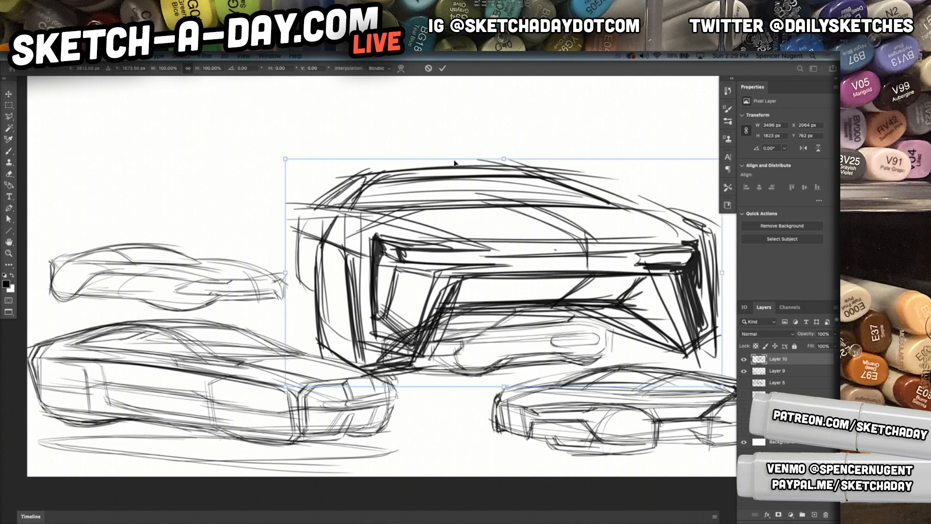
pyautogui.moveTo(506, 159); pyautogui.dragTo(507, 262)
pyautogui.moveTo(506, 315)
pyautogui.mouseDown()
pyautogui.moveTo(539, 209)
pyautogui.moveTo(526, 223)
pyautogui.moveTo(129, 164)
pyautogui.moveTo(168, 165)
pyautogui.mouseUp()
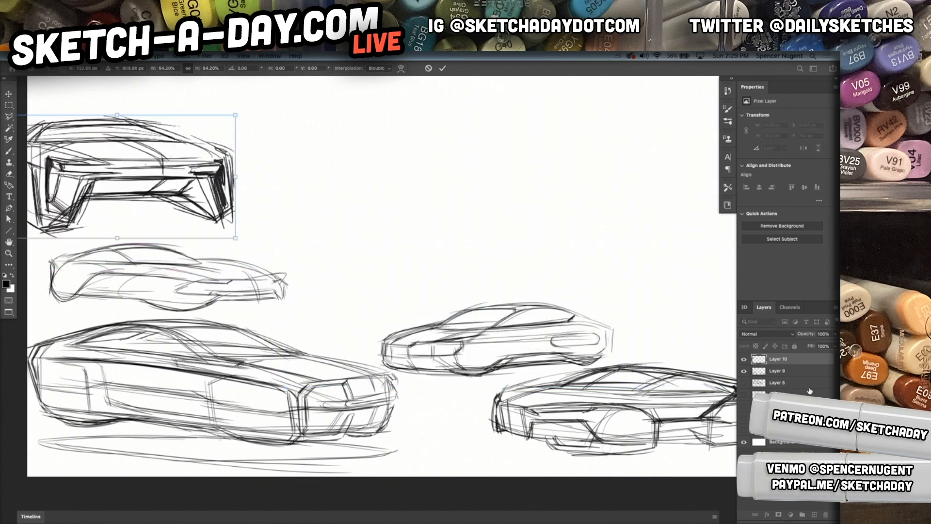
pyautogui.moveTo(200, 202); pyautogui.dragTo(196, 175)
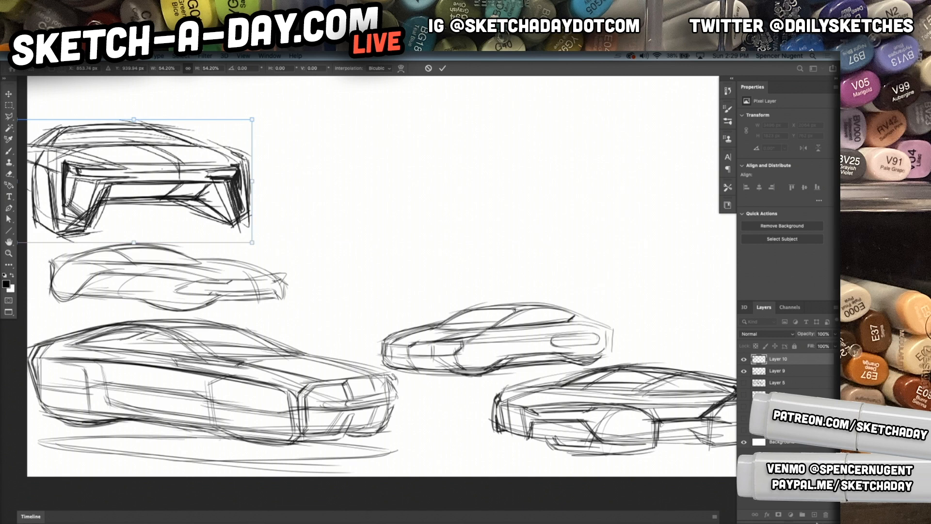
pyautogui.press('Return')
pyautogui.press('b')
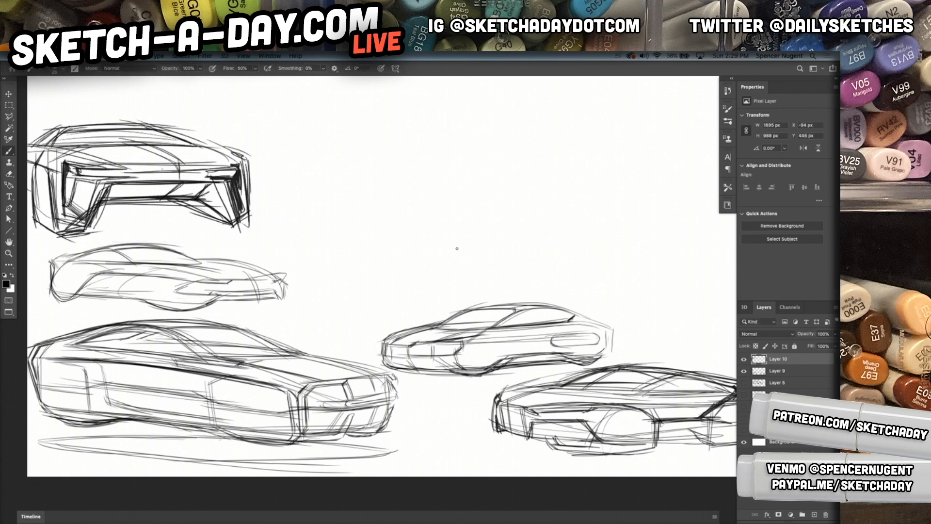
# Add a new layer and draw an upward arrow from the small side-view car to the front-view sketch
pyautogui.scroll(-3, 535, 293)
pyautogui.scroll(3, 540, 291)
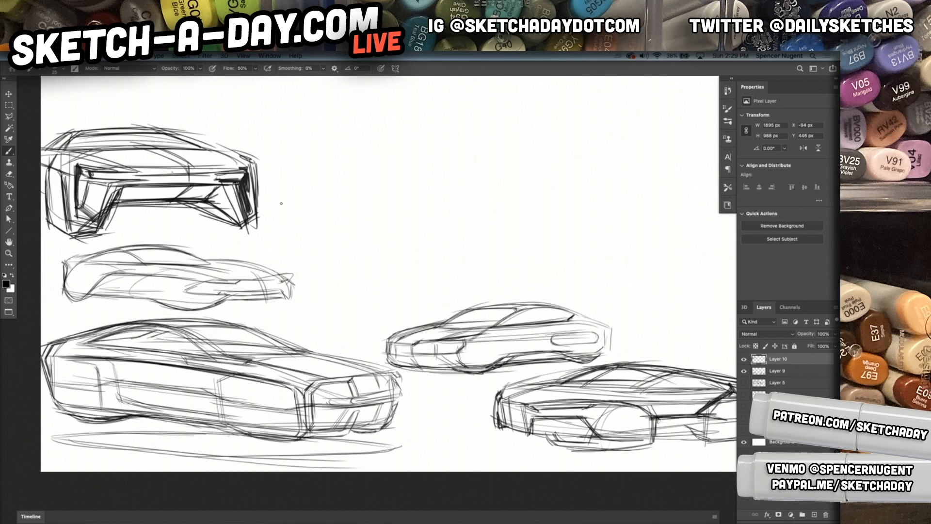
pyautogui.click(814, 514)
pyautogui.moveTo(165, 251)
pyautogui.mouseDown()
pyautogui.moveTo(162, 210)
pyautogui.moveTo(168, 222)
pyautogui.mouseUp()
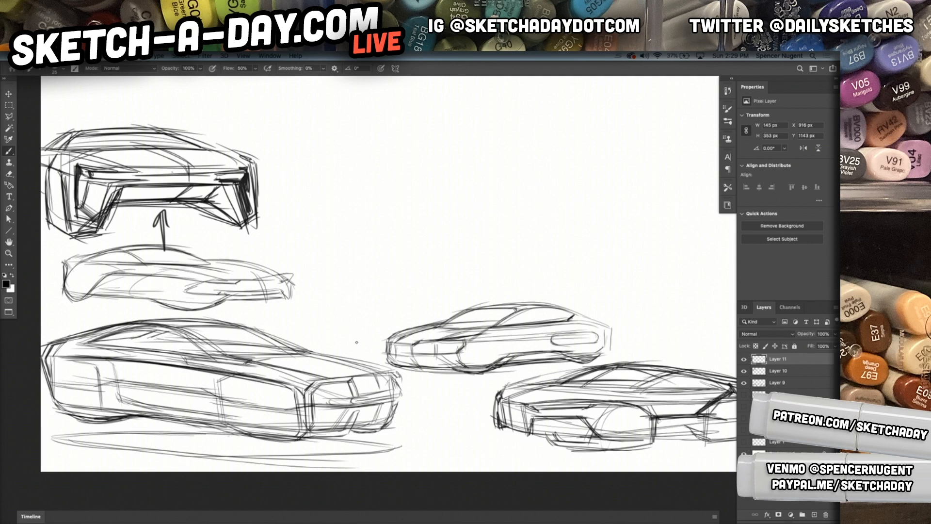
# Add accent strokes to the front-view car's lower corners, left flank, right headlight and grille
pyautogui.moveTo(52, 230); pyautogui.dragTo(76, 242)
pyautogui.moveTo(55, 195); pyautogui.dragTo(53, 173)
pyautogui.moveTo(58, 174)
pyautogui.mouseDown()
pyautogui.moveTo(58, 196)
pyautogui.moveTo(51, 172)
pyautogui.mouseUp()
pyautogui.moveTo(216, 175); pyautogui.dragTo(253, 145)
pyautogui.moveTo(254, 218); pyautogui.dragTo(254, 243)
pyautogui.moveTo(100, 184); pyautogui.dragTo(212, 180)
pyautogui.moveTo(83, 188)
pyautogui.mouseDown()
pyautogui.moveTo(154, 186)
pyautogui.moveTo(119, 189)
pyautogui.moveTo(125, 168)
pyautogui.mouseUp()
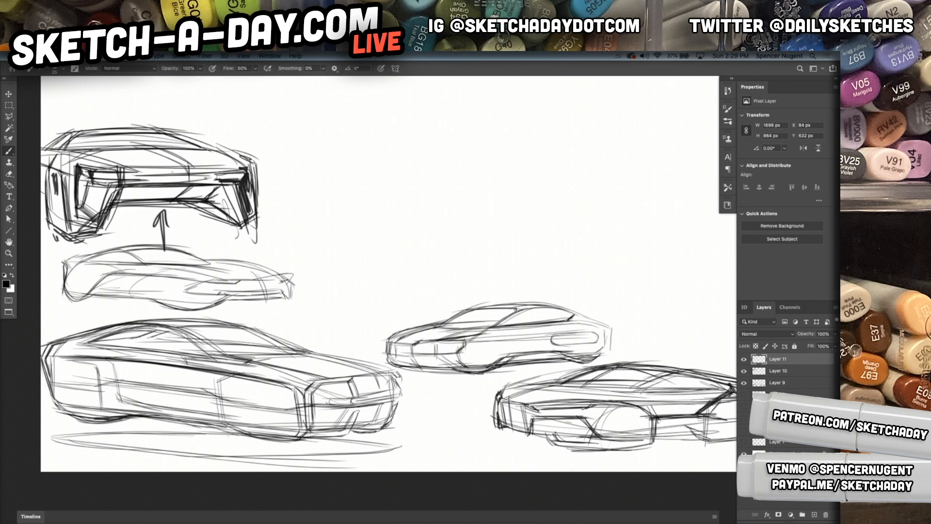
# Shade the front-view car's headlights and hood contours and hatch the right intake and outer corner
pyautogui.moveTo(220, 165); pyautogui.dragTo(219, 183)
pyautogui.moveTo(226, 183)
pyautogui.mouseDown()
pyautogui.moveTo(233, 159)
pyautogui.moveTo(220, 150)
pyautogui.mouseUp()
pyautogui.moveTo(95, 174); pyautogui.dragTo(131, 147)
pyautogui.moveTo(196, 172); pyautogui.dragTo(233, 148)
pyautogui.moveTo(207, 203)
pyautogui.mouseDown()
pyautogui.moveTo(223, 187)
pyautogui.moveTo(211, 204)
pyautogui.moveTo(227, 190)
pyautogui.moveTo(224, 211)
pyautogui.moveTo(242, 184)
pyautogui.moveTo(224, 223)
pyautogui.moveTo(245, 183)
pyautogui.mouseUp()
pyautogui.moveTo(252, 226); pyautogui.dragTo(260, 207)
pyautogui.moveTo(231, 192); pyautogui.dragTo(255, 152)
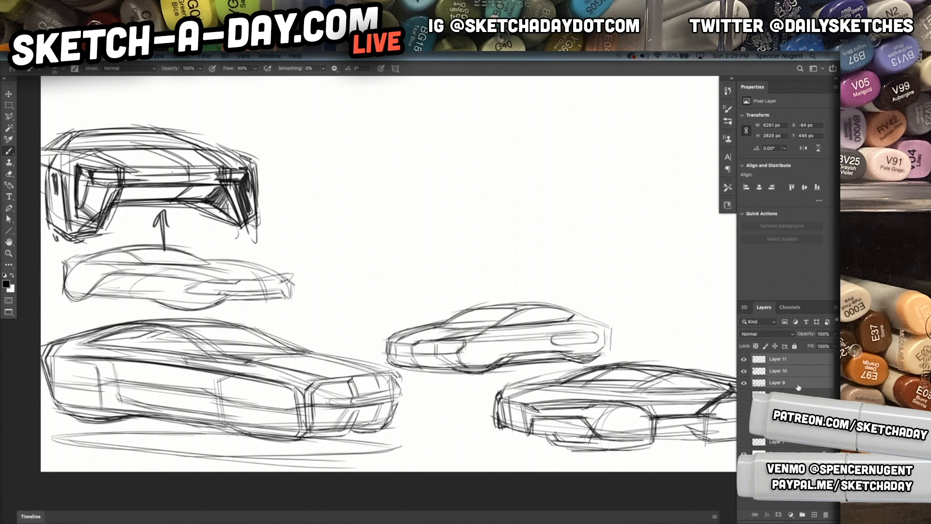
# Scale all visible car sketch layers together to 60.57% and place them in the canvas's lower-left corner
pyautogui.hotkey('ctrl', 't')
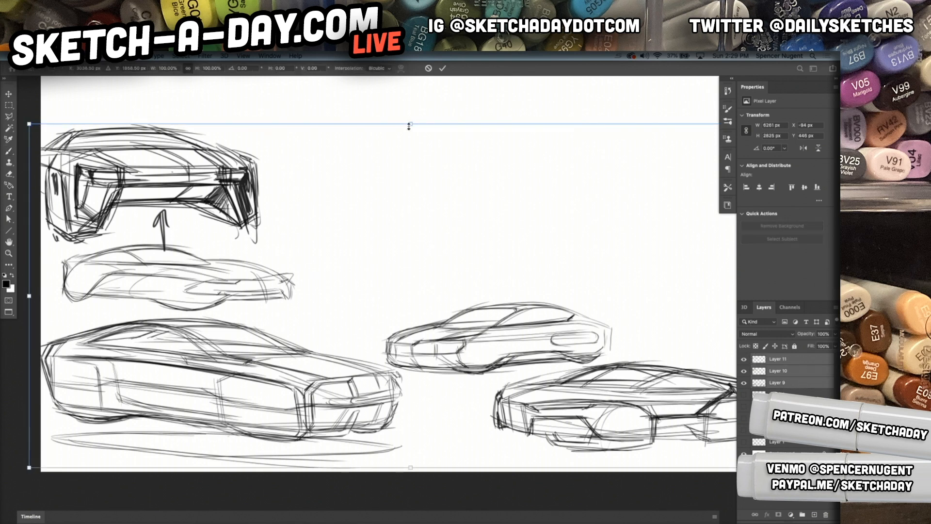
pyautogui.moveTo(409, 126); pyautogui.dragTo(399, 212)
pyautogui.moveTo(307, 368); pyautogui.dragTo(216, 378)
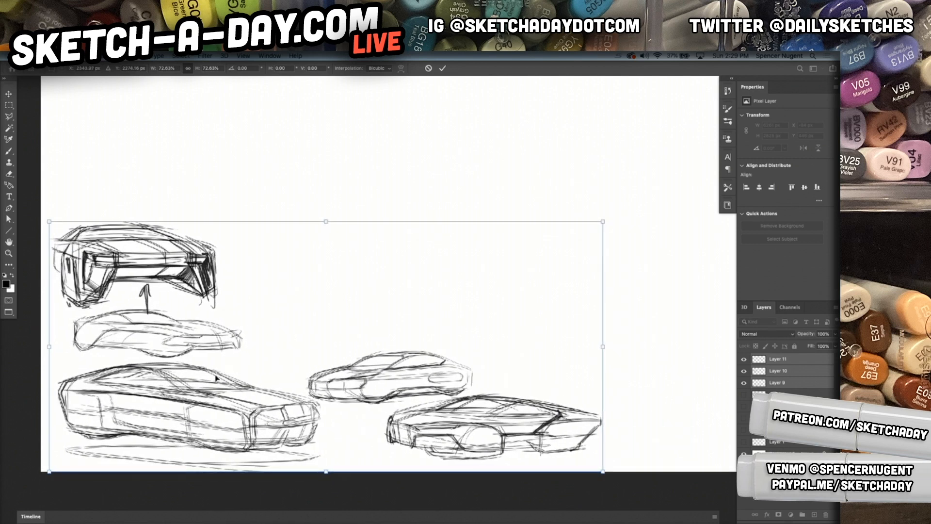
pyautogui.moveTo(607, 220); pyautogui.dragTo(528, 286)
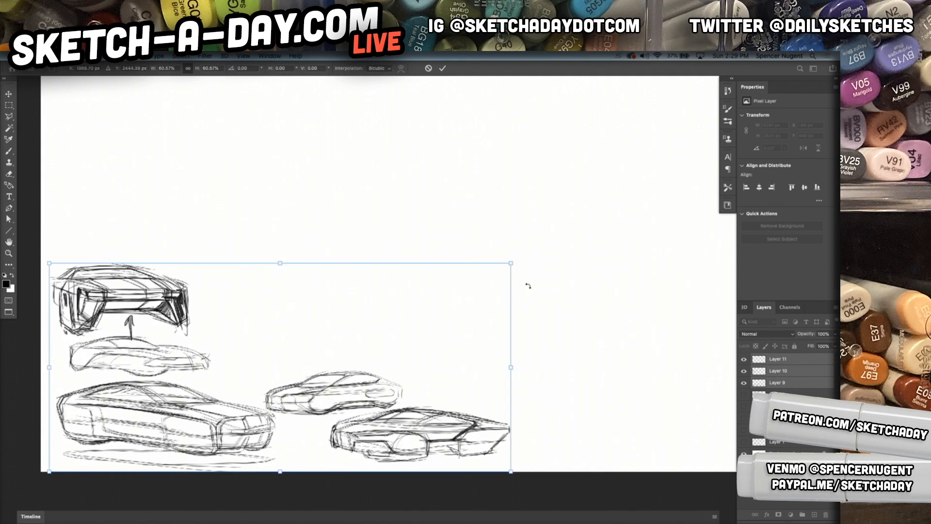
pyautogui.press('Return')
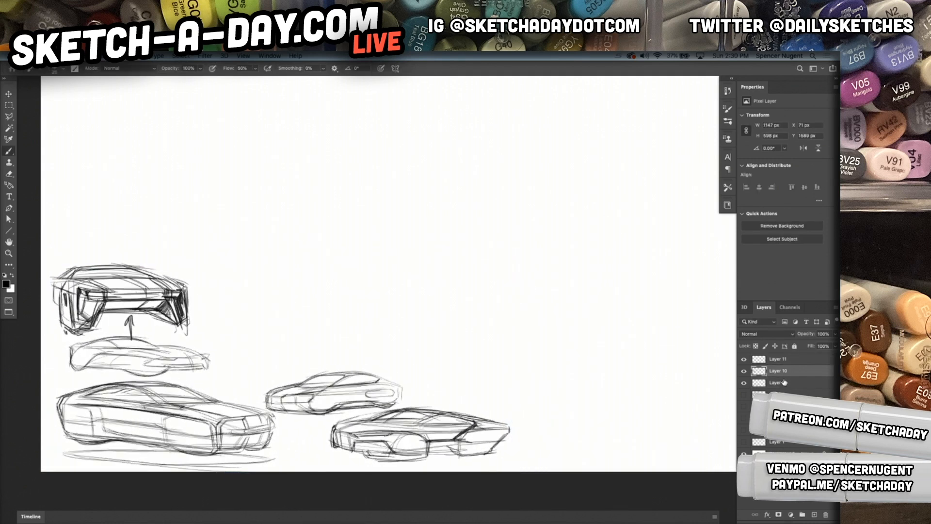
# Merge the arrow and accents layer into the front-view sketch's layer and move it to the canvas's lower-right area
pyautogui.press('v')
pyautogui.moveTo(117, 273)
pyautogui.mouseDown()
pyautogui.moveTo(417, 307)
pyautogui.moveTo(555, 361)
pyautogui.moveTo(422, 293)
pyautogui.mouseUp()
pyautogui.hotkey('ctrl', 'z')
pyautogui.click(792, 361)
pyautogui.hotkey('ctrl', 'e')
pyautogui.moveTo(148, 289); pyautogui.dragTo(619, 400)
# Enlarge the front-view sketch to about 1653 by 913 px and fit it in the canvas's lower-right corner
pyautogui.hotkey('ctrl', 't')
pyautogui.moveTo(661, 376); pyautogui.dragTo(713, 353)
pyautogui.moveTo(666, 392); pyautogui.dragTo(657, 396)
pyautogui.press('Return')
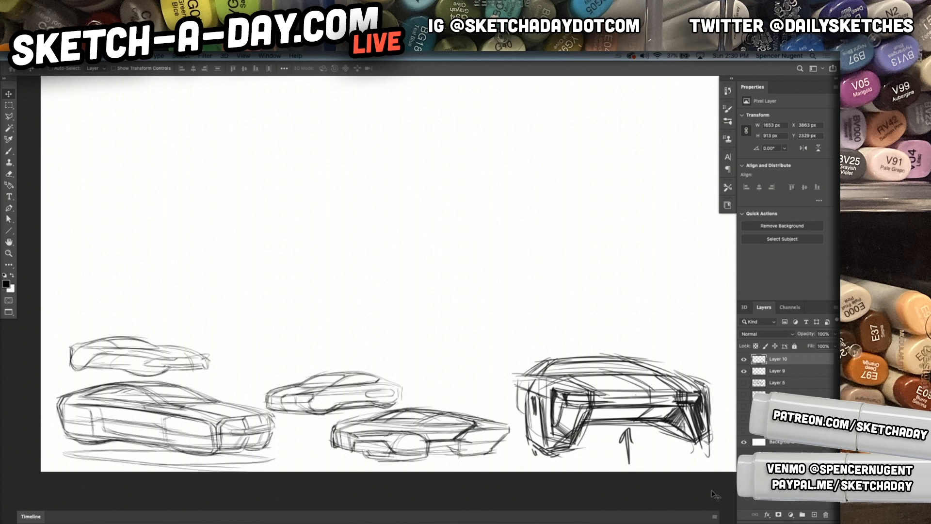
# Add a new layer and toggle layer visibility at Layer 9 to review the sketches
pyautogui.click(814, 514)
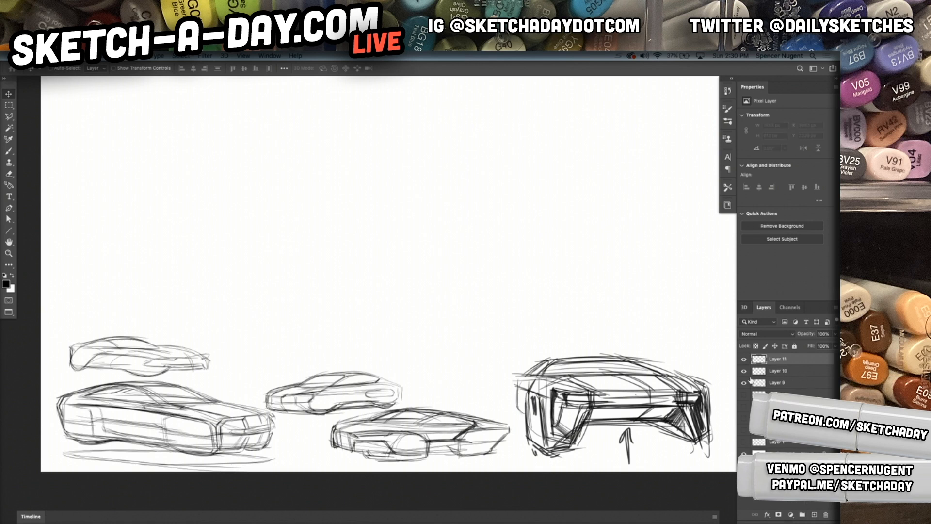
pyautogui.click(743, 382)
pyautogui.click(743, 382)
pyautogui.click(743, 382)
pyautogui.click(744, 382)
pyautogui.keyDown('alt'); pyautogui.click(744, 382); pyautogui.keyUp('alt')
pyautogui.keyDown('alt'); pyautogui.click(744, 382); pyautogui.keyUp('alt')
# Add a new layer above Layer 10 and draw the left vertical front edges of a large three-quarter-view car
pyautogui.click(779, 371)
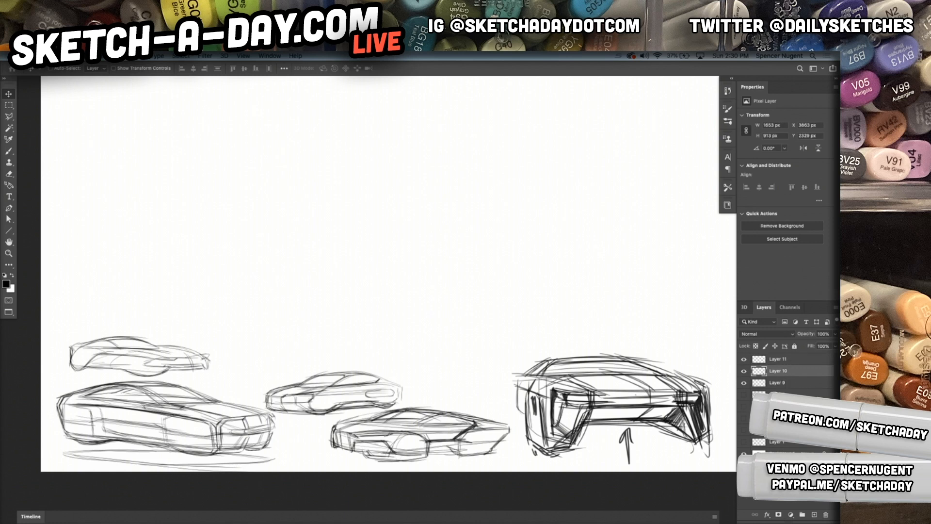
pyautogui.click(814, 513)
pyautogui.moveTo(339, 279); pyautogui.dragTo(399, 297)
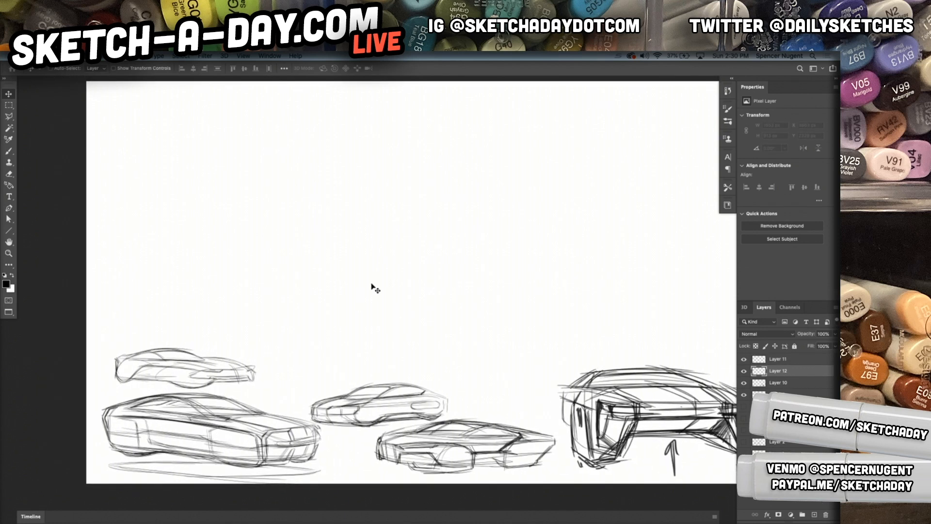
pyautogui.press('b')
pyautogui.moveTo(119, 210); pyautogui.dragTo(120, 233)
pyautogui.moveTo(125, 222); pyautogui.dragTo(125, 286)
pyautogui.moveTo(117, 203); pyautogui.dragTo(119, 281)
pyautogui.moveTo(99, 251); pyautogui.dragTo(173, 305)
# Draw the slanted lower lines across the large car's front and the vertical edges of its near corner
pyautogui.moveTo(91, 263); pyautogui.dragTo(333, 352)
pyautogui.moveTo(92, 265); pyautogui.dragTo(312, 332)
pyautogui.moveTo(132, 298)
pyautogui.mouseDown()
pyautogui.moveTo(366, 341)
pyautogui.moveTo(168, 297)
pyautogui.moveTo(307, 331)
pyautogui.mouseUp()
pyautogui.moveTo(290, 256); pyautogui.dragTo(295, 329)
pyautogui.moveTo(299, 256); pyautogui.dragTo(305, 342)
# Draw the large car's long beltline from the near front corner and the far edge of its hood
pyautogui.moveTo(282, 249)
pyautogui.mouseDown()
pyautogui.moveTo(719, 194)
pyautogui.moveTo(458, 238)
pyautogui.moveTo(719, 203)
pyautogui.mouseUp()
pyautogui.moveTo(103, 201)
pyautogui.mouseDown()
pyautogui.moveTo(363, 262)
pyautogui.moveTo(255, 166)
pyautogui.moveTo(357, 152)
pyautogui.mouseUp()
pyautogui.moveTo(106, 206)
pyautogui.mouseDown()
pyautogui.moveTo(285, 159)
pyautogui.moveTo(354, 152)
pyautogui.mouseUp()
pyautogui.moveTo(279, 250); pyautogui.dragTo(502, 203)
pyautogui.moveTo(262, 260); pyautogui.dragTo(499, 214)
# Draw the windshield's base line across the hood and extend it along the car's near side
pyautogui.moveTo(249, 170); pyautogui.dragTo(499, 214)
pyautogui.moveTo(274, 164); pyautogui.dragTo(397, 183)
pyautogui.moveTo(460, 194); pyautogui.dragTo(509, 204)
pyautogui.moveTo(272, 156); pyautogui.dragTo(514, 207)
pyautogui.moveTo(605, 272)
pyautogui.mouseDown()
pyautogui.moveTo(519, 291)
pyautogui.moveTo(501, 265)
pyautogui.moveTo(485, 285)
pyautogui.mouseUp()
# Draw the windshield pillars and upper edge, the roof line and the sloping rear deck line
pyautogui.scroll(-1, 561, 281)
pyautogui.moveTo(391, 274)
pyautogui.mouseDown()
pyautogui.moveTo(459, 231)
pyautogui.moveTo(604, 221)
pyautogui.mouseUp()
pyautogui.moveTo(467, 237); pyautogui.dragTo(586, 224)
pyautogui.moveTo(514, 225); pyautogui.dragTo(653, 255)
pyautogui.moveTo(327, 218); pyautogui.dragTo(449, 228)
pyautogui.moveTo(301, 236); pyautogui.dragTo(429, 207)
pyautogui.moveTo(368, 215)
pyautogui.mouseDown()
pyautogui.moveTo(506, 208)
pyautogui.moveTo(472, 204)
pyautogui.moveTo(562, 221)
pyautogui.mouseUp()
pyautogui.moveTo(432, 206); pyautogui.dragTo(567, 226)
pyautogui.moveTo(385, 213)
pyautogui.mouseDown()
pyautogui.moveTo(485, 235)
pyautogui.moveTo(471, 232)
pyautogui.mouseUp()
# Outline the side window with its slanted front pillar, upper edge, angled rear corner and lower edge
pyautogui.moveTo(412, 282); pyautogui.dragTo(468, 240)
pyautogui.moveTo(411, 279)
pyautogui.mouseDown()
pyautogui.moveTo(487, 237)
pyautogui.moveTo(557, 234)
pyautogui.mouseUp()
pyautogui.moveTo(464, 245); pyautogui.dragTo(557, 233)
pyautogui.moveTo(520, 238)
pyautogui.mouseDown()
pyautogui.moveTo(604, 250)
pyautogui.moveTo(578, 266)
pyautogui.mouseUp()
pyautogui.moveTo(593, 249); pyautogui.dragTo(571, 265)
pyautogui.moveTo(586, 262); pyautogui.dragTo(414, 291)
pyautogui.moveTo(565, 268); pyautogui.dragTo(337, 302)
# Darken the side window's pointed front corner and draw lengthwise contour lines on the hood
pyautogui.moveTo(403, 282); pyautogui.dragTo(360, 289)
pyautogui.moveTo(400, 281); pyautogui.dragTo(351, 295)
pyautogui.moveTo(382, 287); pyautogui.dragTo(352, 293)
pyautogui.moveTo(289, 237); pyautogui.dragTo(215, 256)
pyautogui.moveTo(345, 242); pyautogui.dragTo(187, 282)
pyautogui.moveTo(333, 242)
pyautogui.mouseDown()
pyautogui.moveTo(188, 285)
pyautogui.moveTo(151, 279)
pyautogui.mouseUp()
# Draw the slanted edges of the bumper opening at both front corners and the lower line connecting them
pyautogui.moveTo(280, 317); pyautogui.dragTo(272, 401)
pyautogui.moveTo(247, 349); pyautogui.dragTo(258, 384)
pyautogui.moveTo(250, 382); pyautogui.dragTo(278, 401)
pyautogui.moveTo(251, 353); pyautogui.dragTo(262, 395)
pyautogui.moveTo(173, 327); pyautogui.dragTo(161, 363)
pyautogui.moveTo(151, 306); pyautogui.dragTo(153, 353)
pyautogui.moveTo(149, 337); pyautogui.dragTo(163, 353)
pyautogui.moveTo(150, 270)
pyautogui.mouseDown()
pyautogui.moveTo(148, 339)
pyautogui.moveTo(147, 303)
pyautogui.mouseUp()
pyautogui.moveTo(245, 351)
pyautogui.mouseDown()
pyautogui.moveTo(257, 393)
pyautogui.moveTo(271, 404)
pyautogui.mouseUp()
pyautogui.moveTo(154, 343)
pyautogui.mouseDown()
pyautogui.moveTo(281, 404)
pyautogui.moveTo(284, 395)
pyautogui.moveTo(278, 403)
pyautogui.mouseUp()
# Draw the wide grille band across the car's front and darken its upper edge, lower edge and near end
pyautogui.moveTo(171, 322); pyautogui.dragTo(255, 355)
pyautogui.moveTo(161, 319); pyautogui.dragTo(229, 348)
pyautogui.moveTo(141, 299)
pyautogui.mouseDown()
pyautogui.moveTo(274, 336)
pyautogui.moveTo(259, 334)
pyautogui.mouseUp()
pyautogui.moveTo(150, 282)
pyautogui.mouseDown()
pyautogui.moveTo(265, 318)
pyautogui.moveTo(256, 318)
pyautogui.mouseUp()
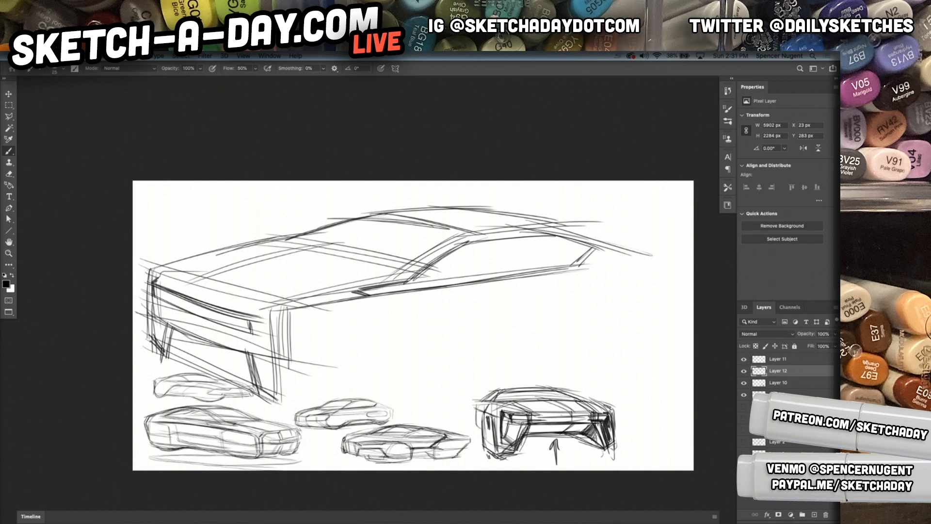
pyautogui.moveTo(146, 277); pyautogui.dragTo(272, 313)
pyautogui.moveTo(152, 276)
pyautogui.mouseDown()
pyautogui.moveTo(274, 315)
pyautogui.moveTo(262, 348)
pyautogui.mouseUp()
pyautogui.moveTo(268, 311); pyautogui.dragTo(268, 354)
# Draw the front fender line and the character lines below the beltline on the near body side
pyautogui.moveTo(296, 327)
pyautogui.mouseDown()
pyautogui.moveTo(302, 311)
pyautogui.moveTo(427, 294)
pyautogui.moveTo(411, 299)
pyautogui.mouseUp()
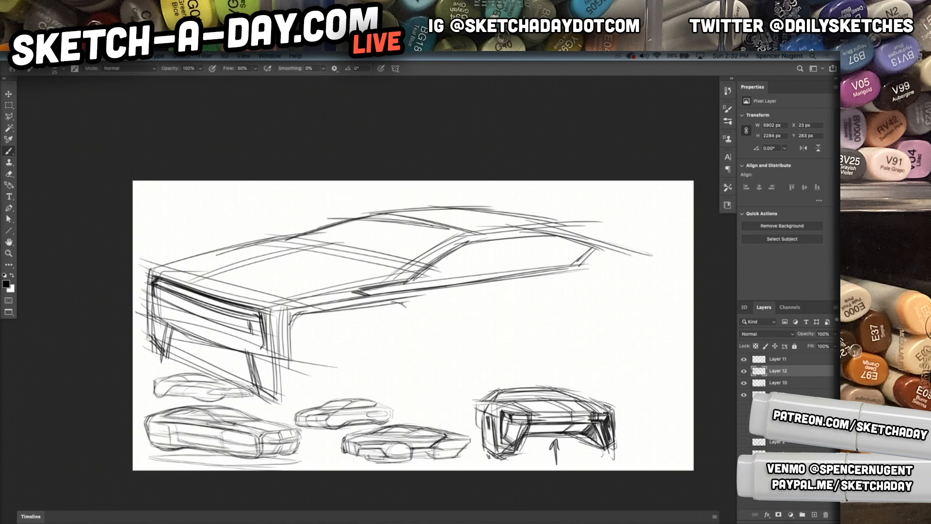
pyautogui.moveTo(328, 325); pyautogui.dragTo(436, 306)
pyautogui.moveTo(323, 324); pyautogui.dragTo(420, 308)
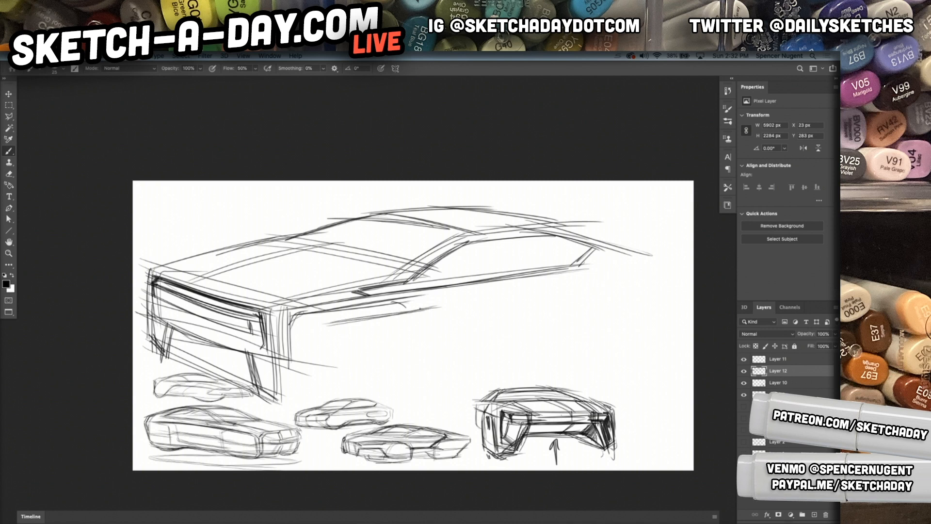
# Draw the front fender's lower edge, the line running back along the body side, and the rear fender's angular upper edge
pyautogui.moveTo(277, 327); pyautogui.dragTo(332, 320)
pyautogui.moveTo(263, 322)
pyautogui.mouseDown()
pyautogui.moveTo(455, 301)
pyautogui.moveTo(456, 286)
pyautogui.mouseUp()
pyautogui.moveTo(407, 312); pyautogui.dragTo(469, 287)
pyautogui.moveTo(429, 306); pyautogui.dragTo(599, 279)
pyautogui.moveTo(428, 301)
pyautogui.mouseDown()
pyautogui.moveTo(562, 281)
pyautogui.moveTo(602, 300)
pyautogui.mouseUp()
pyautogui.moveTo(544, 290); pyautogui.dragTo(584, 273)
pyautogui.moveTo(584, 286)
pyautogui.mouseDown()
pyautogui.moveTo(607, 295)
pyautogui.moveTo(670, 269)
pyautogui.moveTo(658, 287)
pyautogui.moveTo(582, 296)
pyautogui.mouseUp()
pyautogui.moveTo(659, 287)
pyautogui.mouseDown()
pyautogui.moveTo(589, 299)
pyautogui.moveTo(570, 355)
pyautogui.mouseUp()
pyautogui.moveTo(570, 307); pyautogui.dragTo(566, 365)
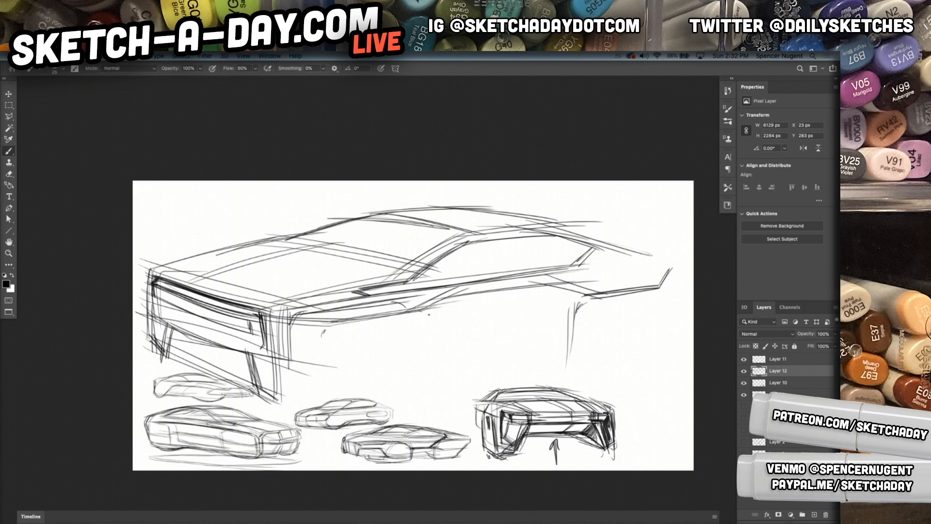
# Outline the near front wheel opening as a large boxy shape with slightly rounded corners below the fender line
pyautogui.moveTo(465, 298); pyautogui.dragTo(431, 324)
pyautogui.moveTo(469, 294); pyautogui.dragTo(424, 319)
pyautogui.moveTo(475, 294); pyautogui.dragTo(597, 283)
pyautogui.moveTo(474, 297)
pyautogui.mouseDown()
pyautogui.moveTo(446, 300)
pyautogui.moveTo(571, 286)
pyautogui.moveTo(592, 305)
pyautogui.mouseUp()
pyautogui.moveTo(426, 323); pyautogui.dragTo(425, 386)
pyautogui.click(317, 341)
pyautogui.moveTo(320, 330)
pyautogui.mouseDown()
pyautogui.moveTo(309, 409)
pyautogui.moveTo(401, 402)
pyautogui.mouseUp()
pyautogui.moveTo(328, 412)
pyautogui.mouseDown()
pyautogui.moveTo(420, 395)
pyautogui.moveTo(427, 377)
pyautogui.mouseUp()
pyautogui.moveTo(404, 397); pyautogui.dragTo(426, 376)
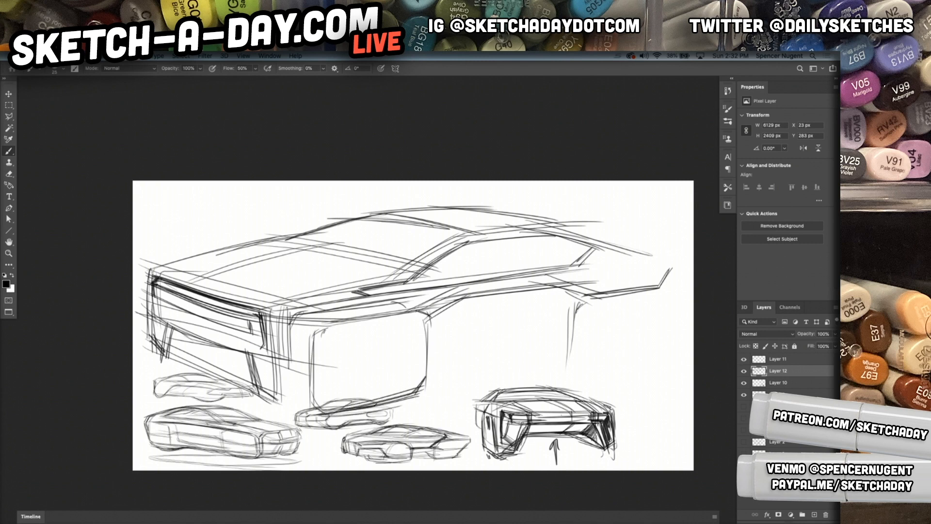
# Draw the lower bumper edge around the near front corner and the sill line between the wheels
pyautogui.moveTo(251, 357)
pyautogui.mouseDown()
pyautogui.moveTo(259, 384)
pyautogui.moveTo(316, 399)
pyautogui.mouseUp()
pyautogui.moveTo(260, 395); pyautogui.dragTo(318, 407)
pyautogui.moveTo(266, 400); pyautogui.dragTo(326, 410)
pyautogui.moveTo(407, 373); pyautogui.dragTo(565, 353)
pyautogui.moveTo(432, 371); pyautogui.dragTo(592, 326)
# Draw the slanted body edge ahead of the rear wheel and outline the boxy rear wheel opening with its lower and rear edges
pyautogui.moveTo(569, 289)
pyautogui.mouseDown()
pyautogui.moveTo(525, 362)
pyautogui.moveTo(534, 349)
pyautogui.mouseUp()
pyautogui.moveTo(539, 346); pyautogui.dragTo(511, 362)
pyautogui.moveTo(537, 343)
pyautogui.mouseDown()
pyautogui.moveTo(504, 362)
pyautogui.moveTo(580, 350)
pyautogui.mouseUp()
pyautogui.moveTo(519, 368)
pyautogui.mouseDown()
pyautogui.moveTo(588, 354)
pyautogui.moveTo(597, 362)
pyautogui.mouseUp()
pyautogui.moveTo(588, 304)
pyautogui.mouseDown()
pyautogui.moveTo(585, 366)
pyautogui.moveTo(671, 354)
pyautogui.mouseUp()
pyautogui.moveTo(572, 371)
pyautogui.mouseDown()
pyautogui.moveTo(669, 351)
pyautogui.moveTo(676, 329)
pyautogui.mouseUp()
pyautogui.moveTo(678, 276); pyautogui.dragTo(679, 323)
pyautogui.moveTo(659, 287); pyautogui.dragTo(665, 336)
pyautogui.moveTo(670, 274)
pyautogui.mouseDown()
pyautogui.moveTo(664, 342)
pyautogui.moveTo(668, 330)
pyautogui.moveTo(585, 355)
pyautogui.mouseUp()
pyautogui.moveTo(654, 347); pyautogui.dragTo(574, 361)
# Sketch the sloping roofline and rear deck with long overlapping strokes and add the short vertical edge at the tail
pyautogui.moveTo(638, 255); pyautogui.dragTo(531, 229)
pyautogui.moveTo(490, 207); pyautogui.dragTo(603, 234)
pyautogui.moveTo(522, 216); pyautogui.dragTo(643, 243)
pyautogui.moveTo(560, 221); pyautogui.dragTo(656, 241)
pyautogui.moveTo(469, 212); pyautogui.dragTo(674, 229)
pyautogui.moveTo(546, 213); pyautogui.dragTo(652, 231)
pyautogui.moveTo(589, 217); pyautogui.dragTo(672, 224)
pyautogui.moveTo(568, 218); pyautogui.dragTo(694, 241)
pyautogui.moveTo(612, 218); pyautogui.dragTo(689, 245)
pyautogui.moveTo(569, 249)
pyautogui.mouseDown()
pyautogui.moveTo(694, 254)
pyautogui.moveTo(691, 248)
pyautogui.mouseUp()
pyautogui.moveTo(483, 232); pyautogui.dragTo(687, 241)
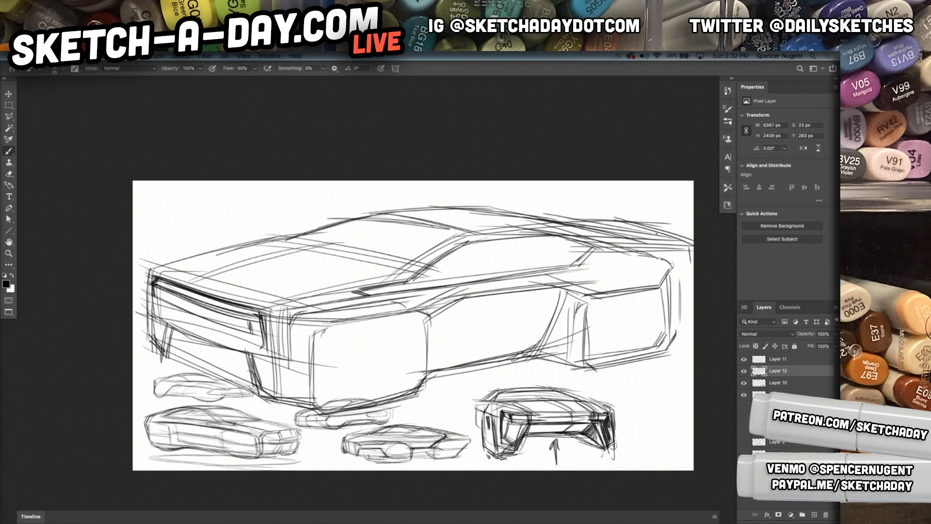
pyautogui.moveTo(441, 206); pyautogui.dragTo(627, 221)
pyautogui.moveTo(689, 250); pyautogui.dragTo(685, 281)
pyautogui.moveTo(681, 279); pyautogui.dragTo(678, 294)
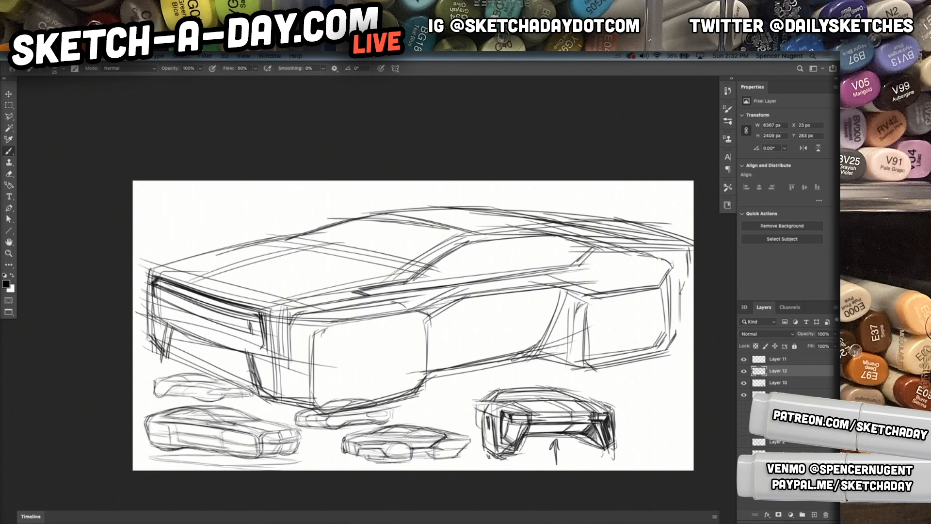
# Darken the windshield base, both side edges and contour line of the hood, and the far front corner
pyautogui.moveTo(262, 246)
pyautogui.mouseDown()
pyautogui.moveTo(417, 274)
pyautogui.moveTo(393, 264)
pyautogui.mouseUp()
pyautogui.moveTo(273, 246); pyautogui.dragTo(348, 220)
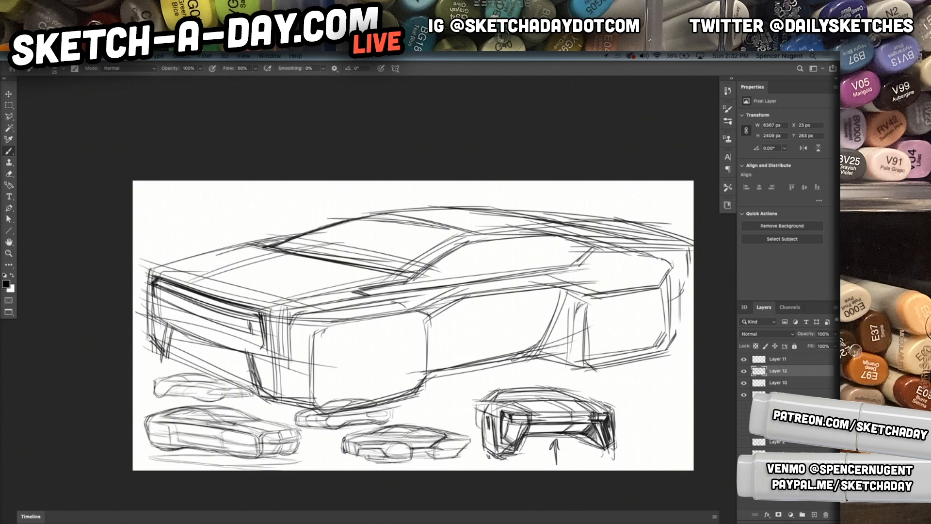
pyautogui.moveTo(255, 246); pyautogui.dragTo(310, 236)
pyautogui.moveTo(143, 273); pyautogui.dragTo(260, 241)
pyautogui.moveTo(254, 310); pyautogui.dragTo(420, 269)
pyautogui.moveTo(283, 301); pyautogui.dragTo(458, 256)
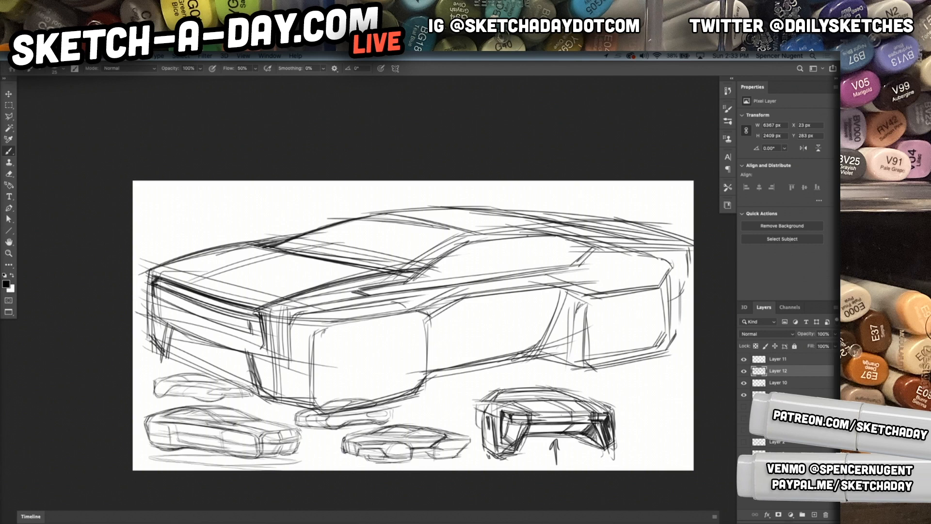
pyautogui.moveTo(189, 289); pyautogui.dragTo(334, 244)
pyautogui.moveTo(144, 278)
pyautogui.mouseDown()
pyautogui.moveTo(143, 335)
pyautogui.moveTo(173, 364)
pyautogui.mouseUp()
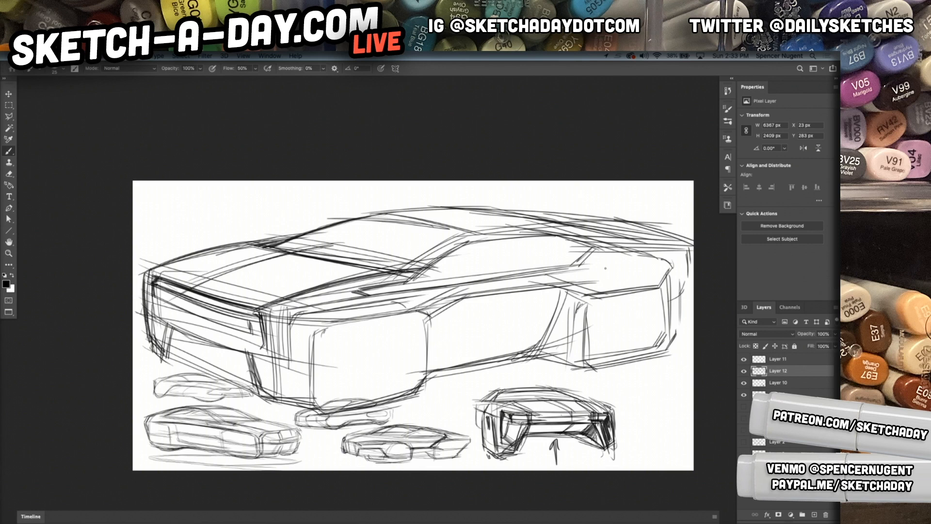
# Scale the large car sketch down to 93.18% and move it up, clear of the small sketches
pyautogui.hotkey('ctrl', 't')
pyautogui.moveTo(697, 311); pyautogui.dragTo(654, 311)
pyautogui.moveTo(531, 320); pyautogui.dragTo(516, 286)
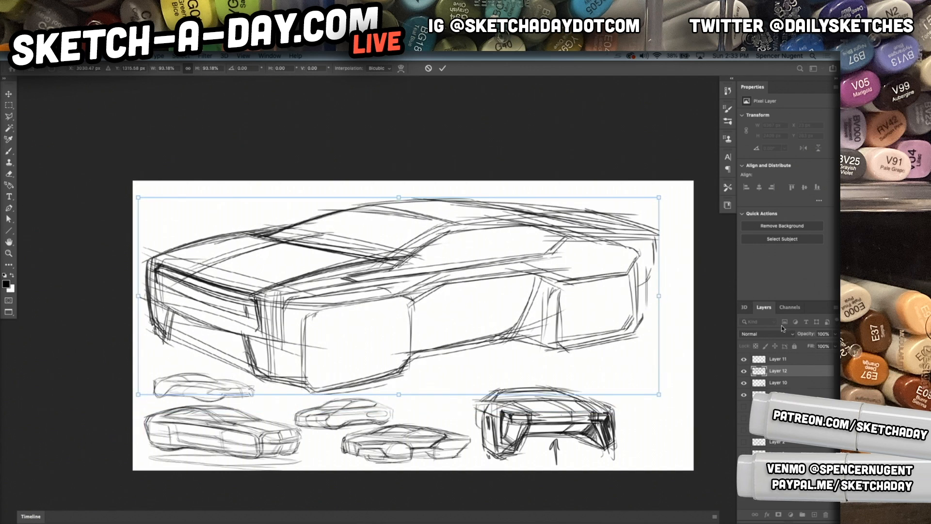
pyautogui.press('Return')
# Add a new layer for tracing and fade the large car's sketch layer, Layer 12, to 20% opacity
pyautogui.click(814, 514)
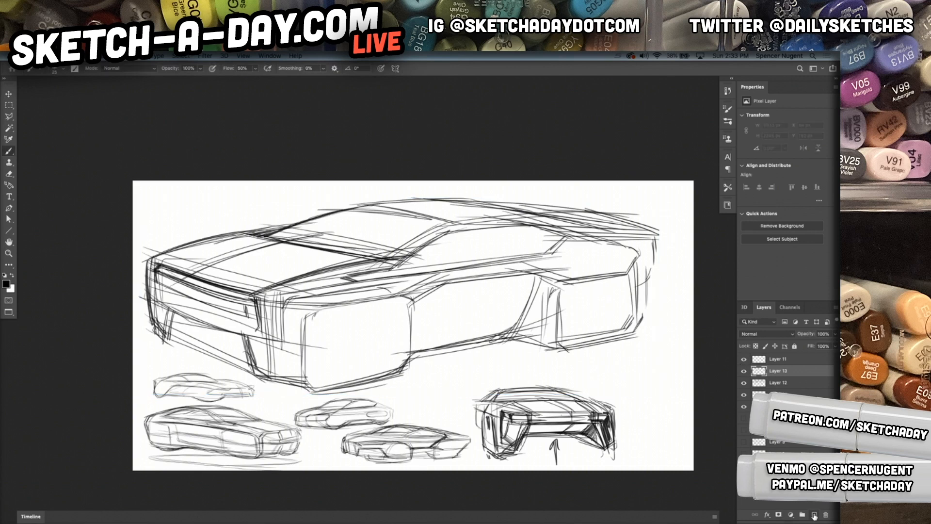
pyautogui.press('v')
pyautogui.press('4')
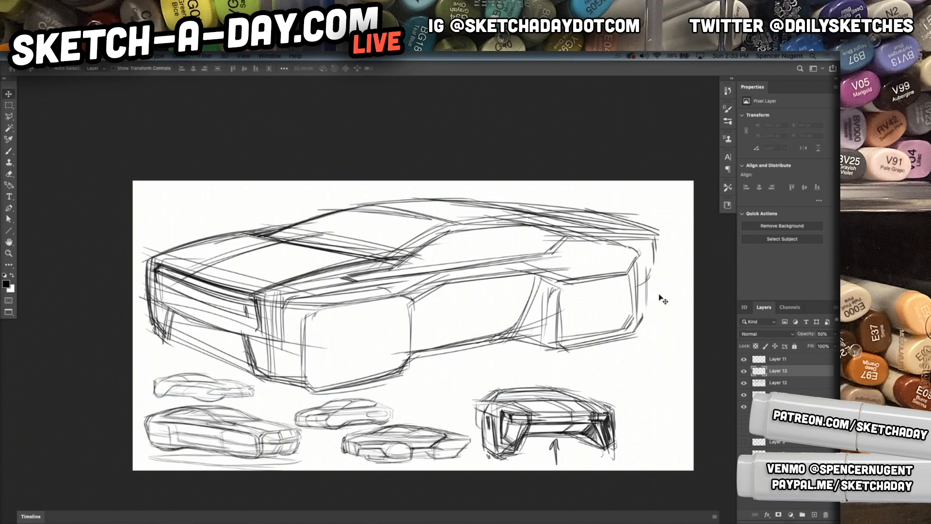
pyautogui.click(790, 362)
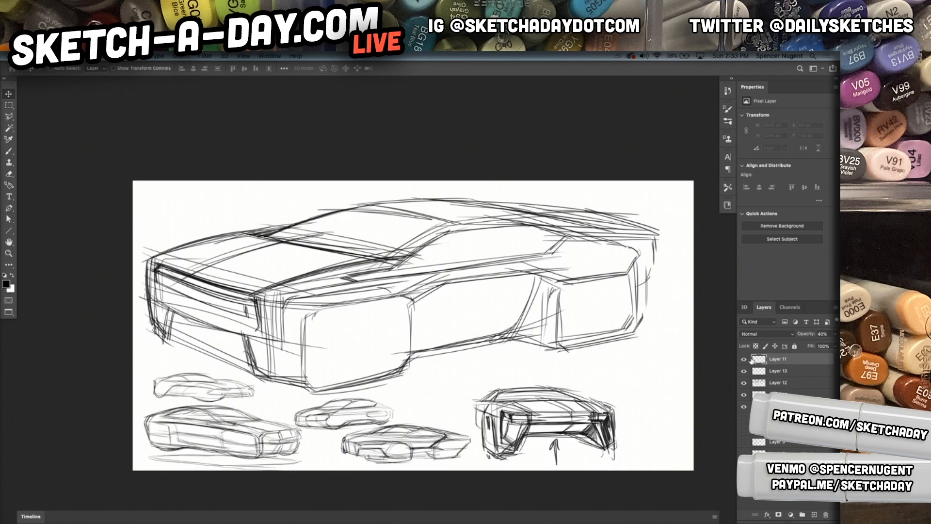
pyautogui.click(743, 383)
pyautogui.click(743, 383)
pyautogui.click(785, 384)
pyautogui.press('5')
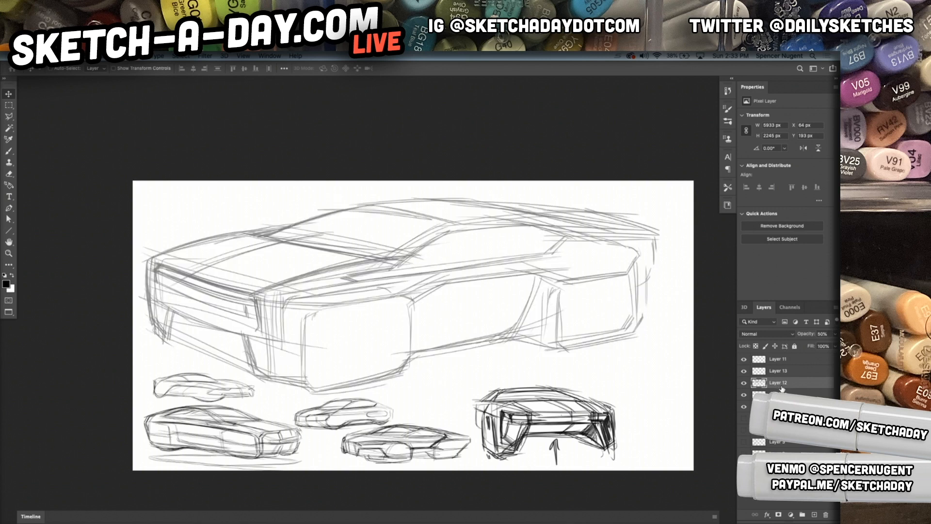
pyautogui.press('4')
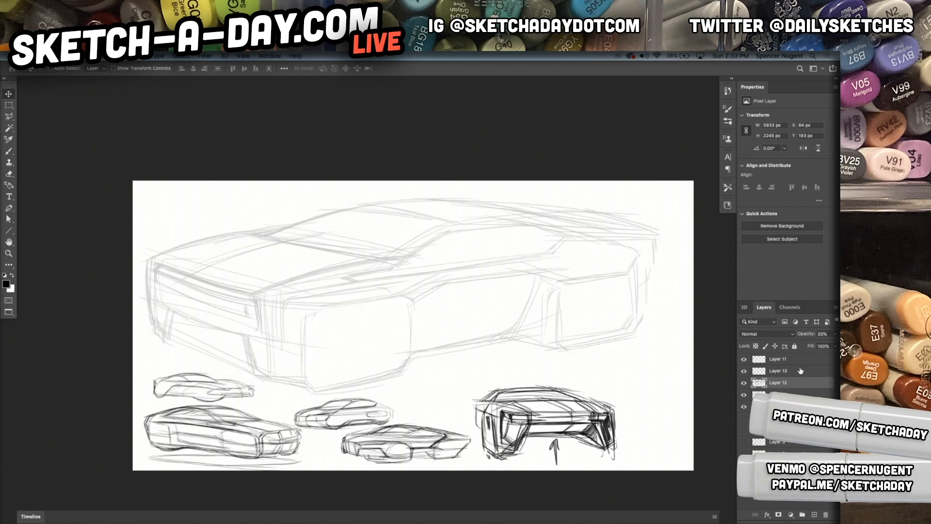
pyautogui.click(796, 372)
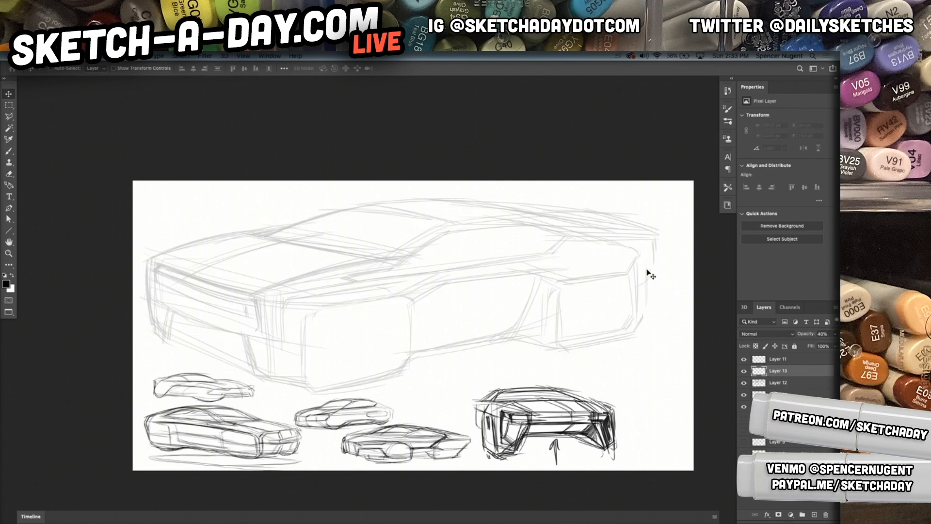
pyautogui.press('b')
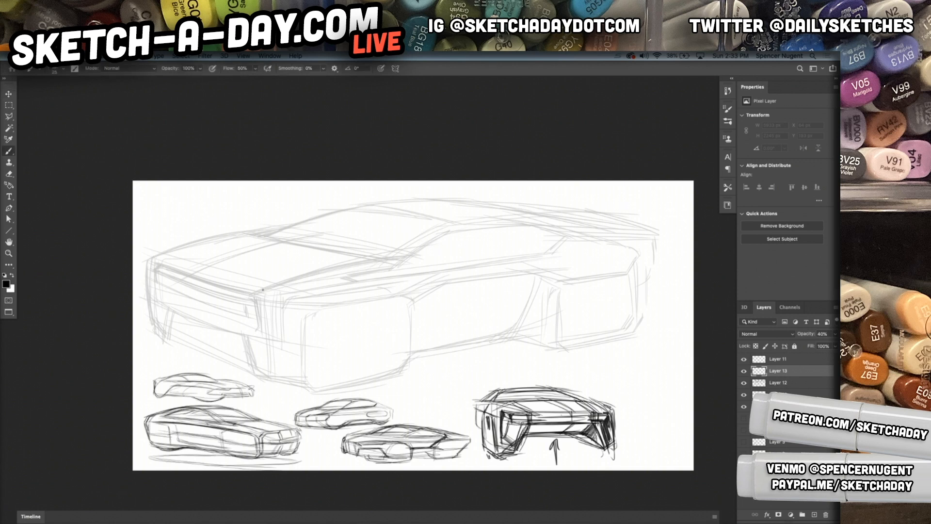
# Trace the front and lower edges of the near front wheel block on the new layer
pyautogui.scroll(5, 247, 313)
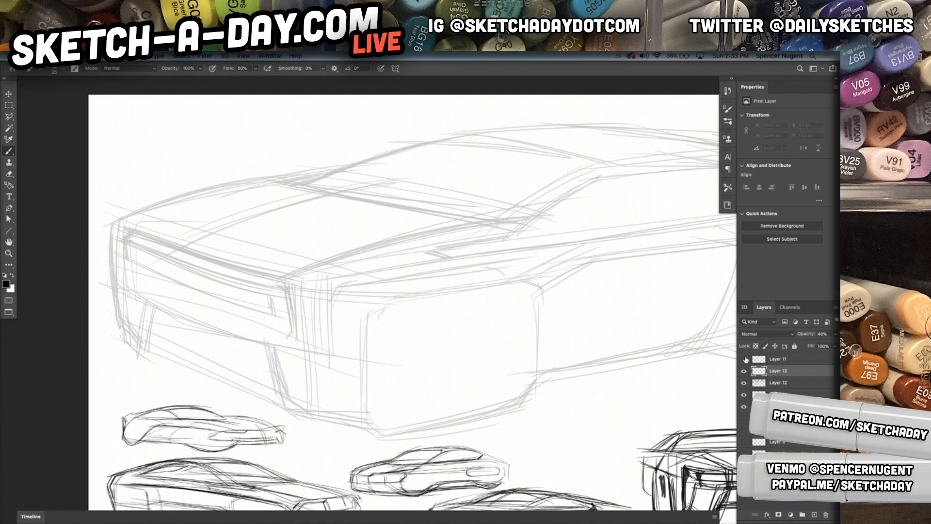
pyautogui.hscroll(5, 395, 370)
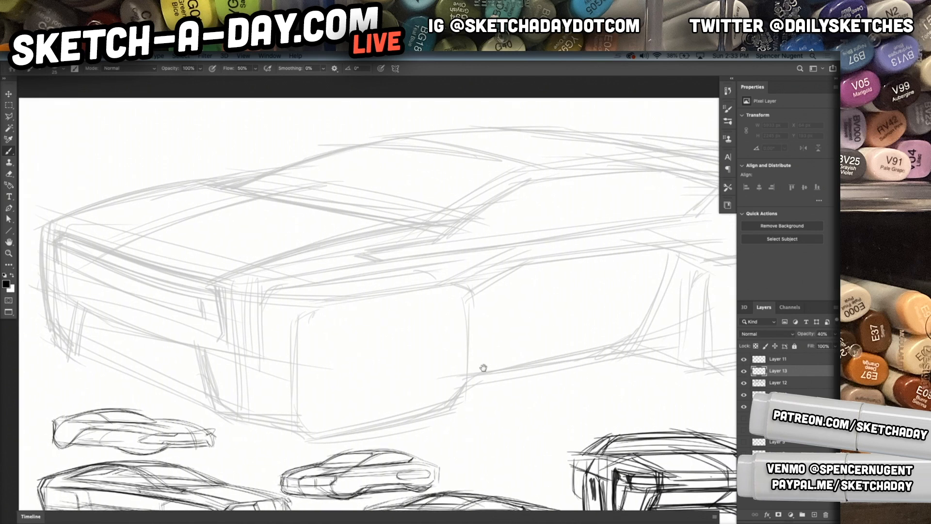
pyautogui.scroll(-4, 475, 378)
pyautogui.scroll(2, 487, 380)
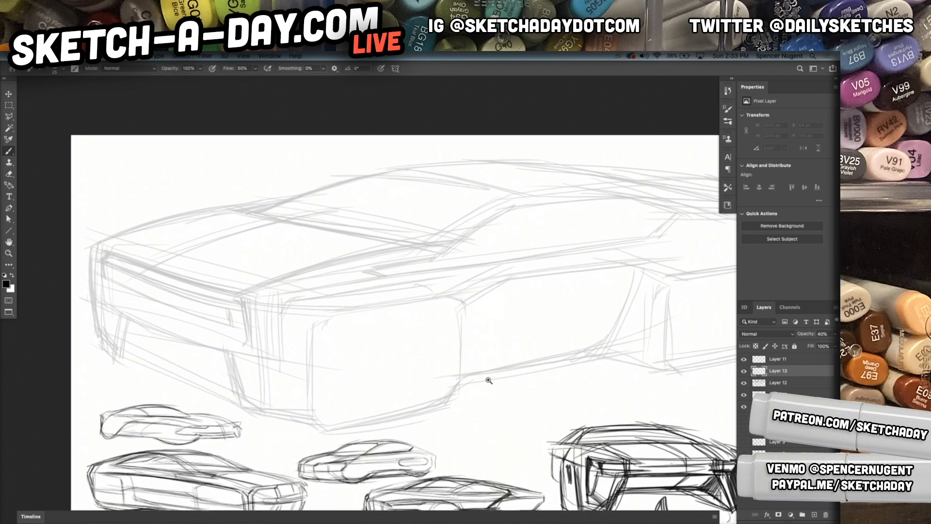
pyautogui.scroll(3, 484, 379)
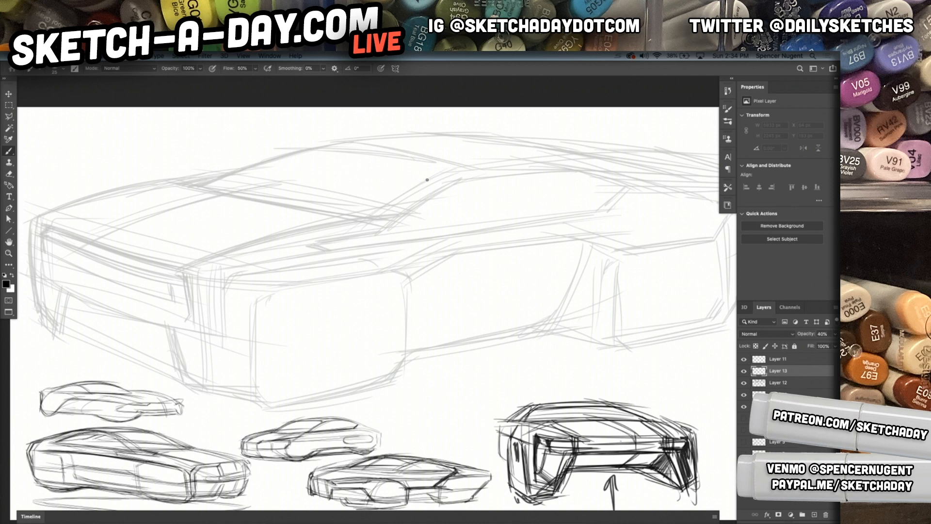
pyautogui.moveTo(276, 302); pyautogui.dragTo(269, 308)
pyautogui.moveTo(264, 318); pyautogui.dragTo(266, 382)
pyautogui.moveTo(264, 314)
pyautogui.mouseDown()
pyautogui.moveTo(265, 395)
pyautogui.moveTo(274, 409)
pyautogui.mouseUp()
pyautogui.moveTo(253, 354); pyautogui.dragTo(254, 406)
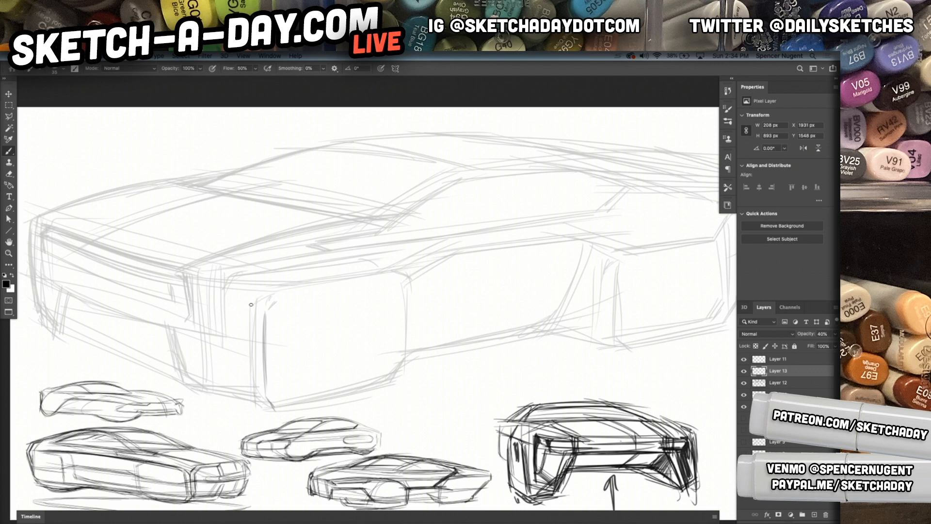
pyautogui.moveTo(251, 311)
pyautogui.mouseDown()
pyautogui.moveTo(254, 413)
pyautogui.moveTo(275, 409)
pyautogui.mouseUp()
pyautogui.click(744, 371)
pyautogui.click(744, 371)
pyautogui.moveTo(258, 405)
pyautogui.mouseDown()
pyautogui.moveTo(417, 369)
pyautogui.moveTo(383, 384)
pyautogui.moveTo(419, 372)
pyautogui.moveTo(409, 362)
pyautogui.moveTo(444, 353)
pyautogui.mouseUp()
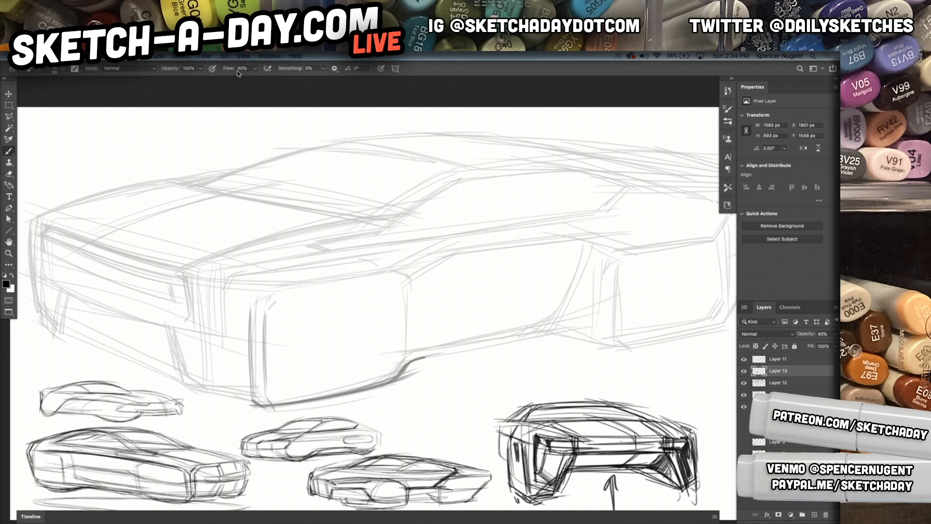
# Set the brush flow and the tracing layer's opacity to 100%, undoing the last trial strokes
pyautogui.moveTo(255, 69); pyautogui.dragTo(265, 67)
pyautogui.moveTo(408, 296)
pyautogui.mouseDown()
pyautogui.moveTo(403, 355)
pyautogui.moveTo(407, 297)
pyautogui.moveTo(406, 348)
pyautogui.mouseUp()
pyautogui.press('super+z')
pyautogui.press('super+z')
pyautogui.press('super+z')
pyautogui.click(824, 334)
pyautogui.write('100')
pyautogui.press('Return')
# Trace the rear and top edges of the front wheel block, lowering the brush flow to 43%
pyautogui.moveTo(412, 283)
pyautogui.mouseDown()
pyautogui.moveTo(413, 375)
pyautogui.moveTo(404, 340)
pyautogui.moveTo(402, 379)
pyautogui.moveTo(400, 367)
pyautogui.mouseUp()
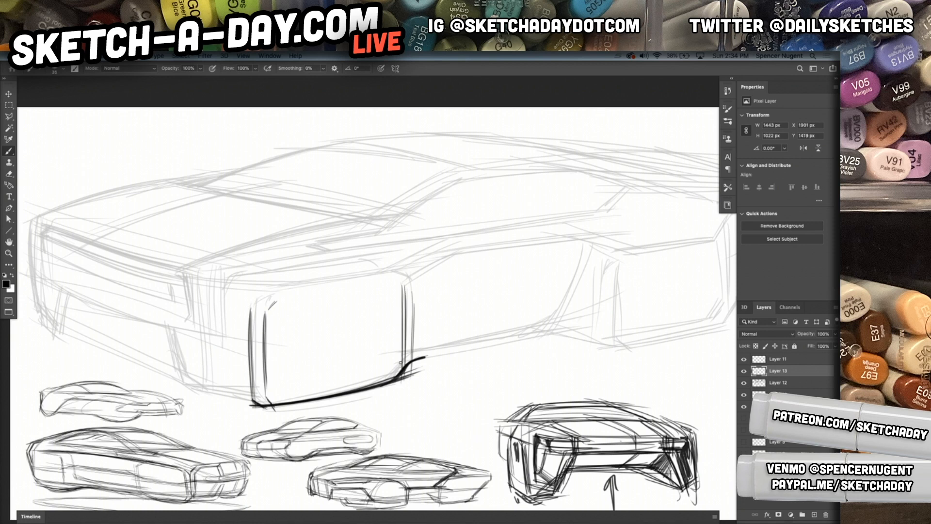
pyautogui.click(255, 68)
pyautogui.moveTo(258, 81); pyautogui.dragTo(232, 80)
pyautogui.moveTo(407, 271)
pyautogui.mouseDown()
pyautogui.moveTo(405, 291)
pyautogui.moveTo(399, 276)
pyautogui.mouseUp()
pyautogui.scroll(5, 356, 361)
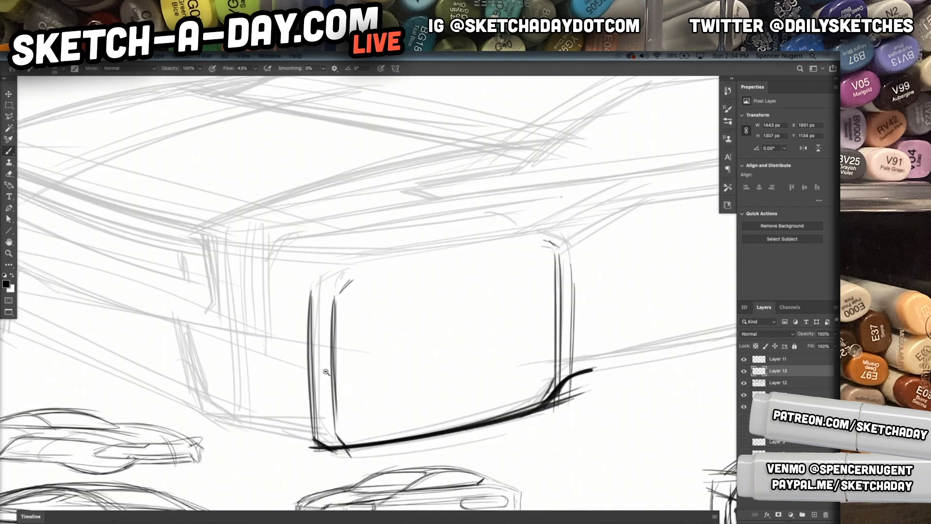
pyautogui.scroll(2, 326, 371)
pyautogui.moveTo(344, 274); pyautogui.dragTo(558, 245)
# Trace the near front bumper corner with its slanted top edge, vertical edge, heavy lower edge and inner contour lines
pyautogui.moveTo(203, 254)
pyautogui.mouseDown()
pyautogui.moveTo(327, 299)
pyautogui.moveTo(311, 290)
pyautogui.moveTo(304, 406)
pyautogui.mouseUp()
pyautogui.moveTo(294, 299)
pyautogui.mouseDown()
pyautogui.moveTo(297, 468)
pyautogui.moveTo(296, 430)
pyautogui.mouseUp()
pyautogui.moveTo(183, 416); pyautogui.dragTo(310, 440)
pyautogui.moveTo(193, 433)
pyautogui.mouseDown()
pyautogui.moveTo(348, 455)
pyautogui.moveTo(201, 432)
pyautogui.moveTo(264, 449)
pyautogui.moveTo(188, 427)
pyautogui.moveTo(319, 451)
pyautogui.mouseUp()
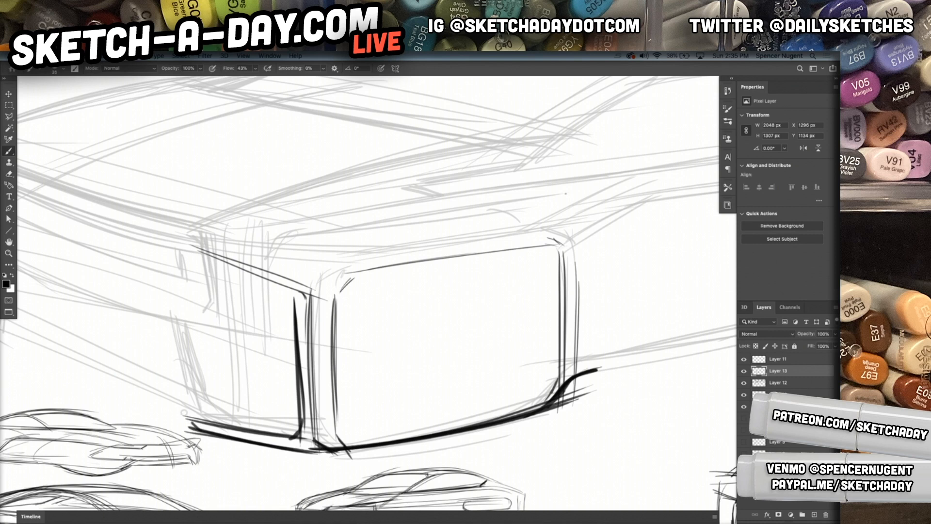
pyautogui.moveTo(147, 316)
pyautogui.mouseDown()
pyautogui.moveTo(189, 417)
pyautogui.moveTo(216, 424)
pyautogui.moveTo(289, 379)
pyautogui.moveTo(324, 369)
pyautogui.mouseUp()
pyautogui.moveTo(194, 416); pyautogui.dragTo(331, 380)
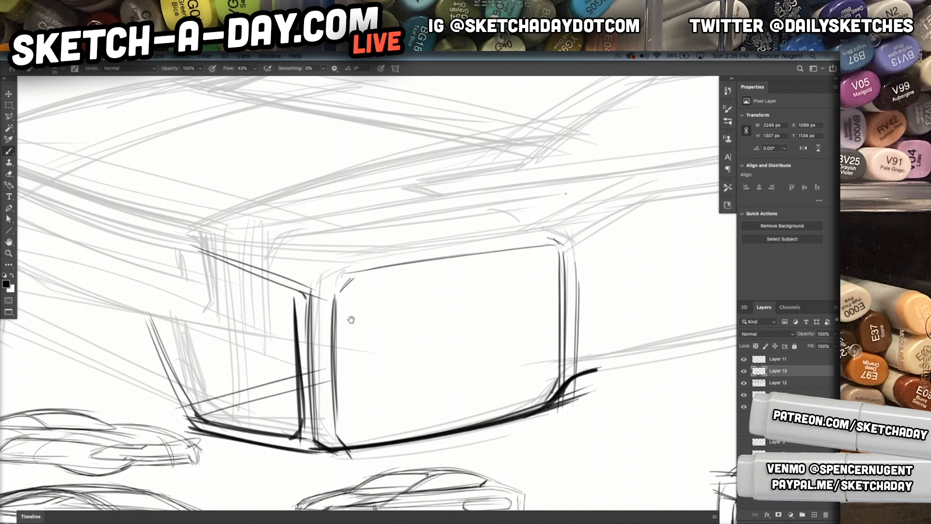
# Trace the far front corner of the car and the lower grille line running toward the near bumper corner
pyautogui.scroll(-5, 494, 349)
pyautogui.moveTo(292, 277)
pyautogui.mouseDown()
pyautogui.moveTo(293, 334)
pyautogui.moveTo(312, 348)
pyautogui.mouseUp()
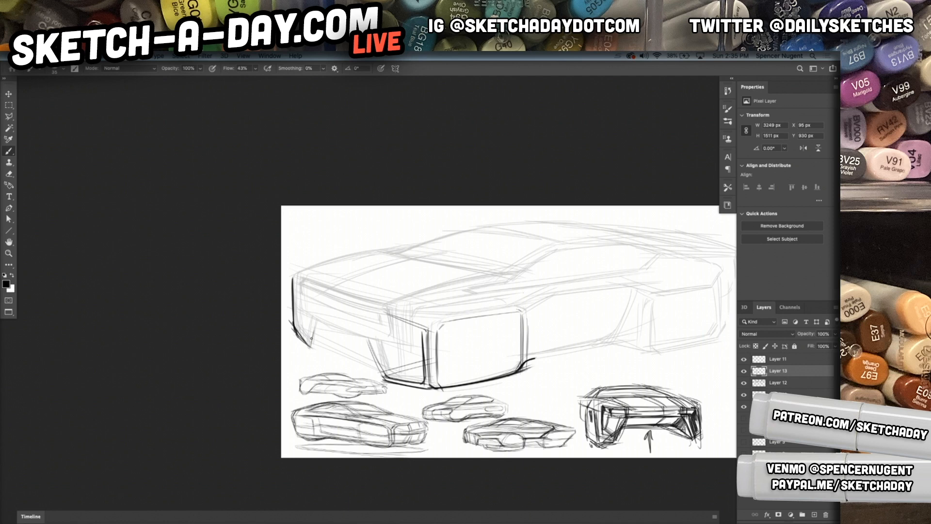
pyautogui.moveTo(315, 319)
pyautogui.mouseDown()
pyautogui.moveTo(364, 341)
pyautogui.moveTo(300, 309)
pyautogui.moveTo(403, 349)
pyautogui.mouseUp()
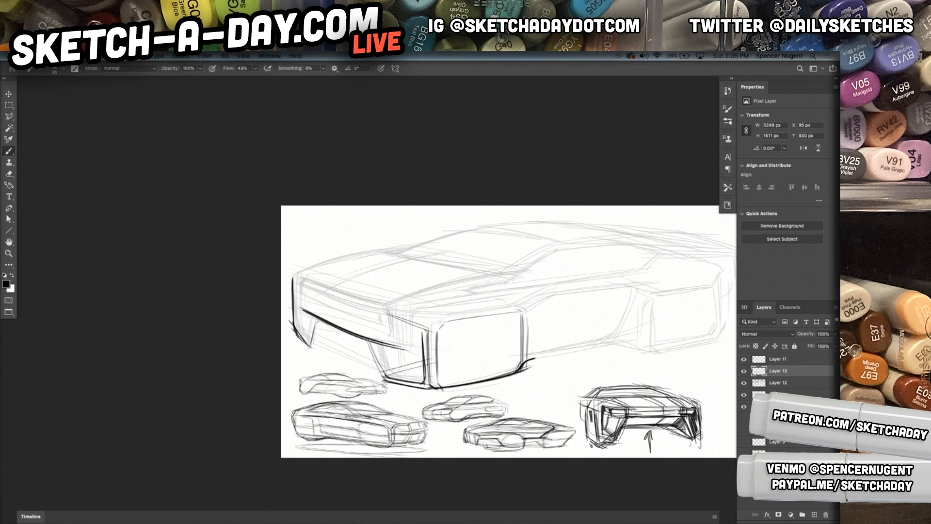
# Trace the near hood edge up into the windshield pillar and the beltline with the side window's lower outline
pyautogui.moveTo(511, 344); pyautogui.dragTo(338, 326)
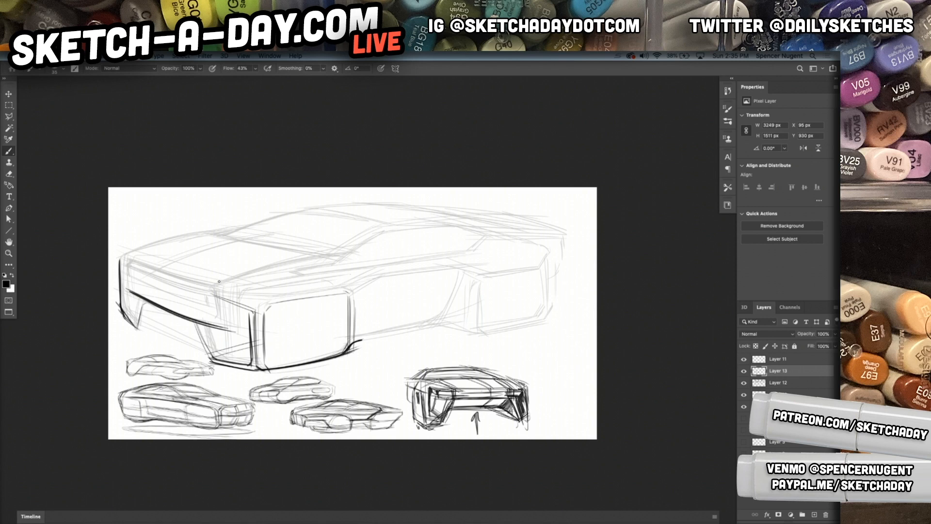
pyautogui.moveTo(215, 281)
pyautogui.mouseDown()
pyautogui.moveTo(204, 285)
pyautogui.moveTo(349, 256)
pyautogui.moveTo(328, 257)
pyautogui.moveTo(378, 227)
pyautogui.mouseUp()
pyautogui.moveTo(331, 254); pyautogui.dragTo(393, 228)
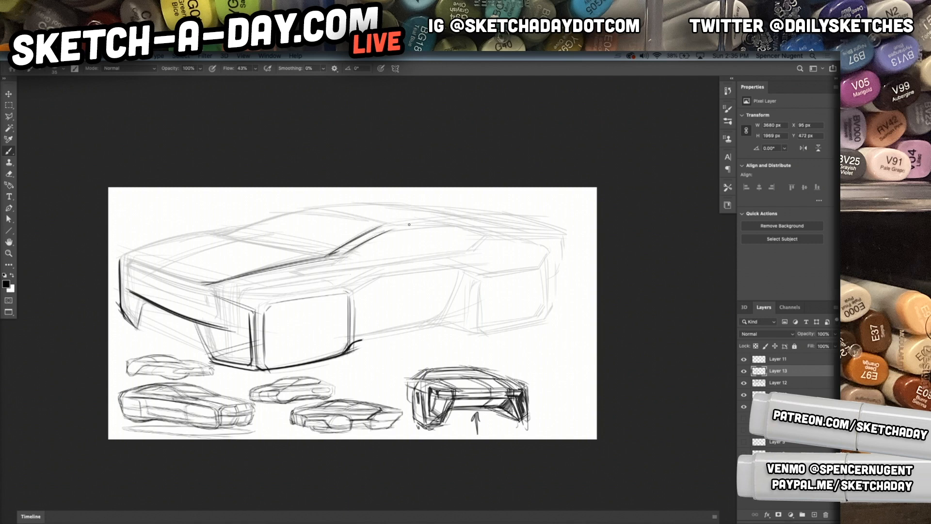
pyautogui.moveTo(298, 267); pyautogui.dragTo(336, 259)
pyautogui.moveTo(292, 269); pyautogui.dragTo(310, 267)
pyautogui.moveTo(296, 271); pyautogui.dragTo(478, 249)
pyautogui.moveTo(294, 270)
pyautogui.mouseDown()
pyautogui.moveTo(478, 250)
pyautogui.moveTo(487, 238)
pyautogui.mouseUp()
# Trace the far edge of the hood and its lengthwise contour line toward the windshield base
pyautogui.moveTo(335, 306); pyautogui.dragTo(377, 354)
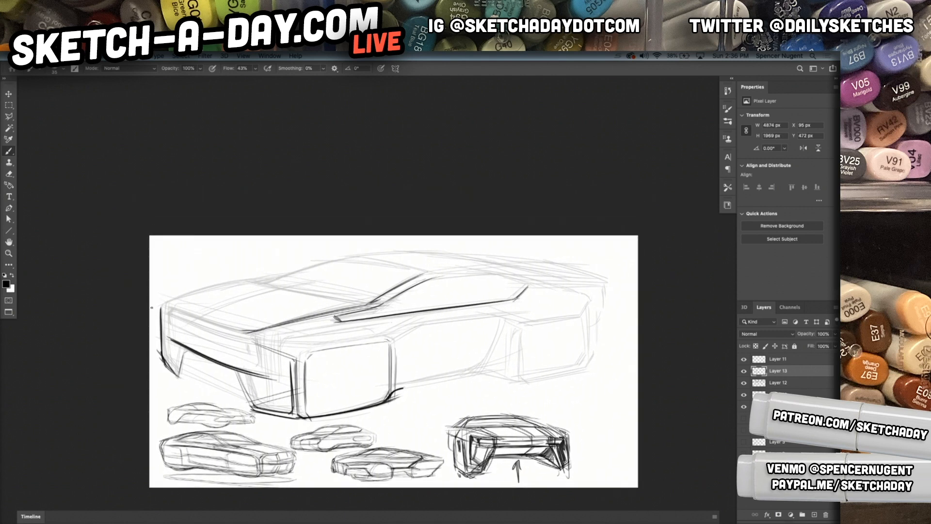
pyautogui.moveTo(172, 301)
pyautogui.mouseDown()
pyautogui.moveTo(297, 270)
pyautogui.moveTo(231, 283)
pyautogui.mouseUp()
pyautogui.moveTo(229, 289); pyautogui.dragTo(273, 275)
pyautogui.moveTo(191, 312); pyautogui.dragTo(286, 285)
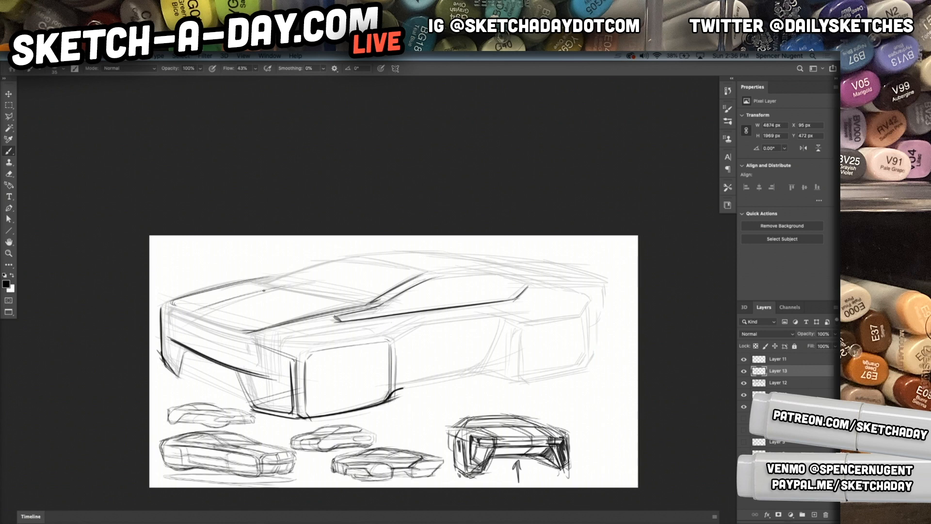
# Rotate the canvas nearly upside down and trace the hood's front edge and the long grille lines across the nose
pyautogui.press('r')
pyautogui.moveTo(253, 307)
pyautogui.mouseDown()
pyautogui.moveTo(291, 218)
pyautogui.moveTo(369, 185)
pyautogui.moveTo(435, 212)
pyautogui.moveTo(427, 257)
pyautogui.moveTo(493, 233)
pyautogui.mouseUp()
pyautogui.press('b')
pyautogui.moveTo(403, 278)
pyautogui.mouseDown()
pyautogui.moveTo(490, 232)
pyautogui.moveTo(448, 240)
pyautogui.moveTo(474, 227)
pyautogui.mouseUp()
pyautogui.moveTo(399, 248); pyautogui.dragTo(460, 219)
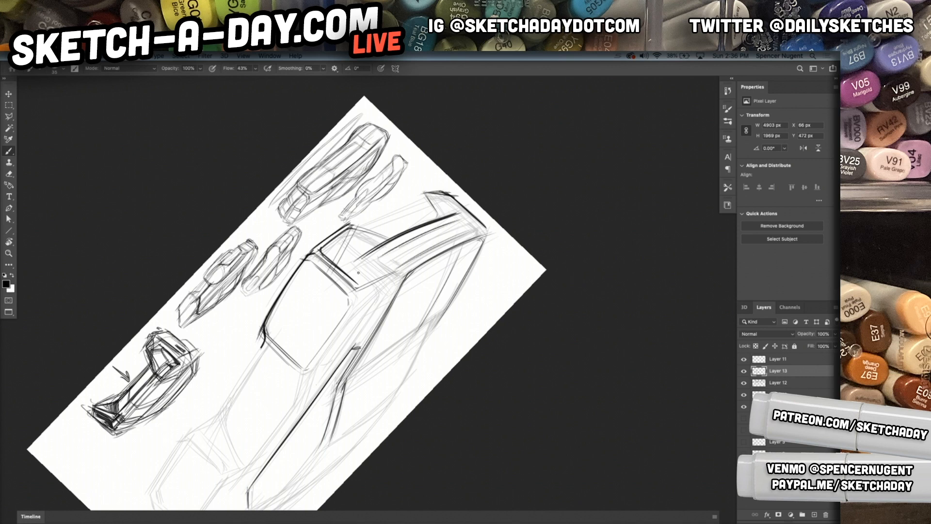
pyautogui.moveTo(361, 273)
pyautogui.mouseDown()
pyautogui.moveTo(382, 255)
pyautogui.moveTo(373, 261)
pyautogui.moveTo(470, 229)
pyautogui.mouseUp()
pyautogui.moveTo(397, 267); pyautogui.dragTo(480, 227)
# Rotate and enlarge the view of the car's side, and trace the front wheel block's rear edge with the diagonal line running back from it
pyautogui.moveTo(369, 404)
pyautogui.mouseDown()
pyautogui.moveTo(429, 334)
pyautogui.moveTo(429, 278)
pyautogui.mouseUp()
pyautogui.press('r')
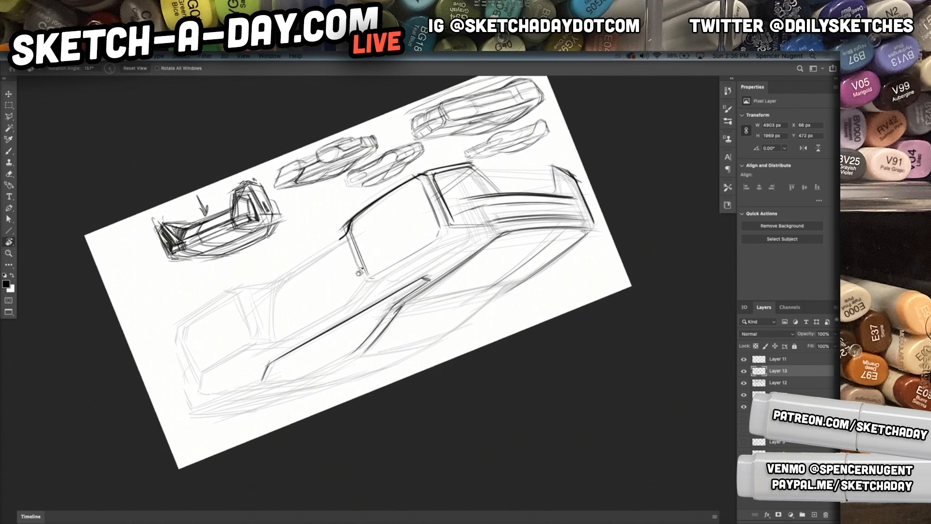
pyautogui.keyDown('ctrl'); pyautogui.click(374, 316); pyautogui.keyUp('ctrl')
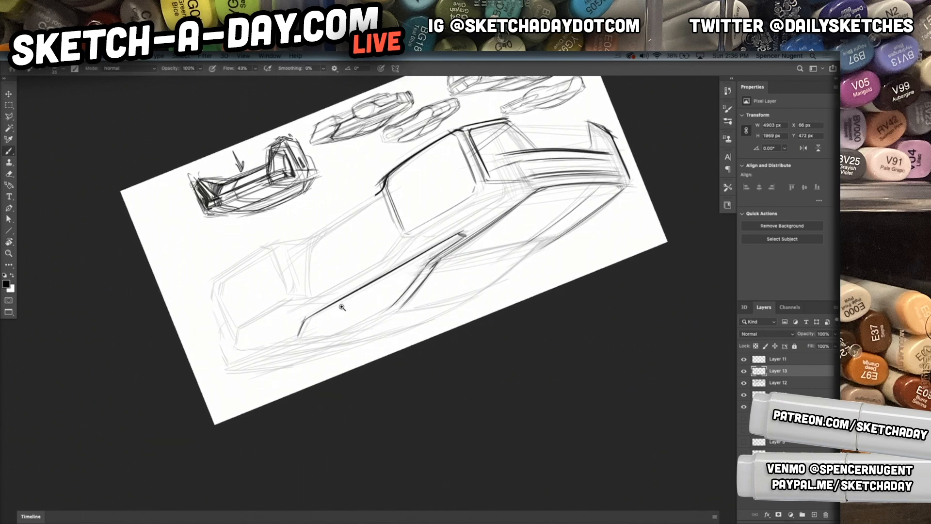
pyautogui.keyDown('ctrl'); pyautogui.click(342, 305); pyautogui.keyUp('ctrl')
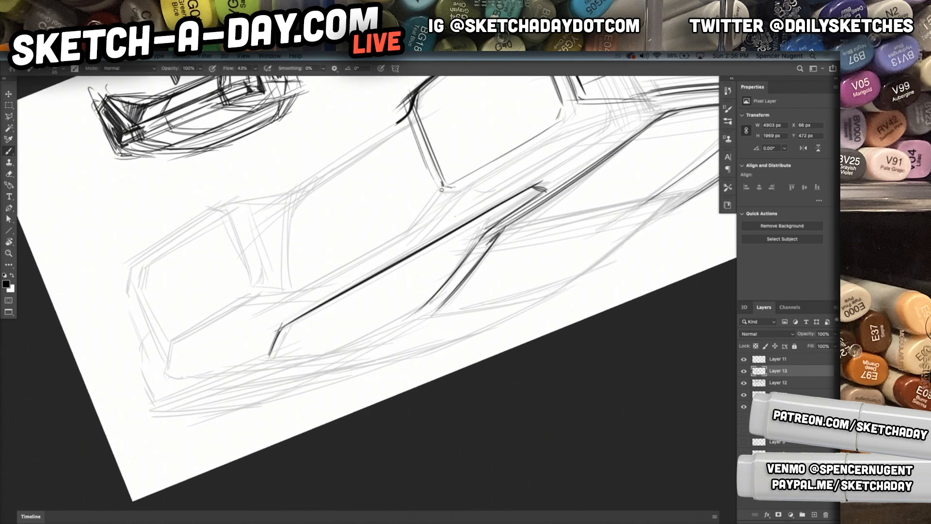
pyautogui.moveTo(439, 189); pyautogui.dragTo(394, 239)
pyautogui.moveTo(413, 122); pyautogui.dragTo(436, 180)
pyautogui.moveTo(412, 117); pyautogui.dragTo(440, 184)
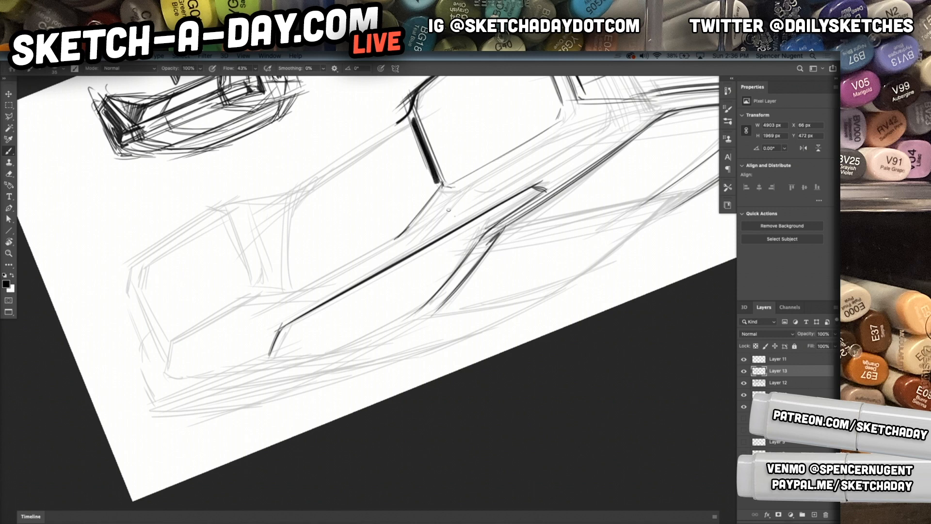
# Trace the vertical body edge ahead of the rear wheel and the sill between the wheels, thickening the sill's underside
pyautogui.moveTo(240, 218)
pyautogui.mouseDown()
pyautogui.moveTo(267, 289)
pyautogui.moveTo(276, 285)
pyautogui.mouseUp()
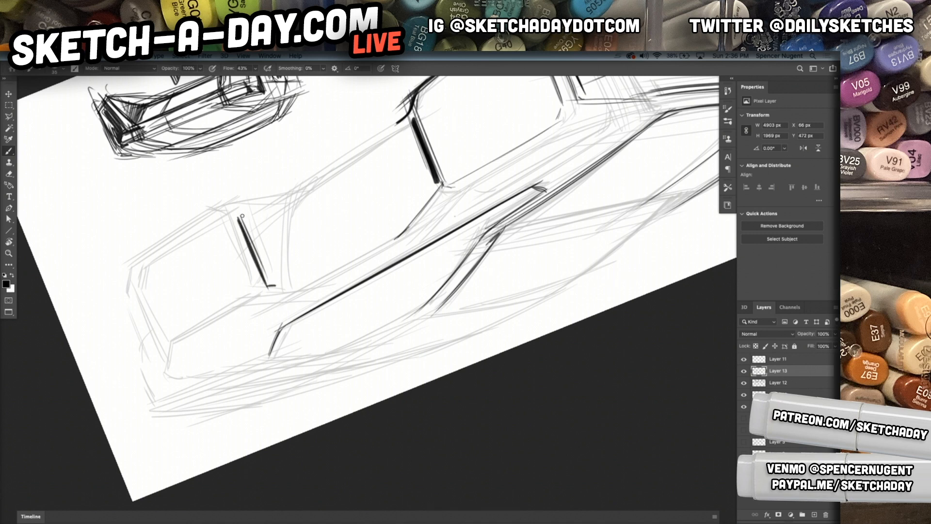
pyautogui.moveTo(238, 219)
pyautogui.mouseDown()
pyautogui.moveTo(288, 211)
pyautogui.moveTo(280, 210)
pyautogui.moveTo(401, 126)
pyautogui.mouseUp()
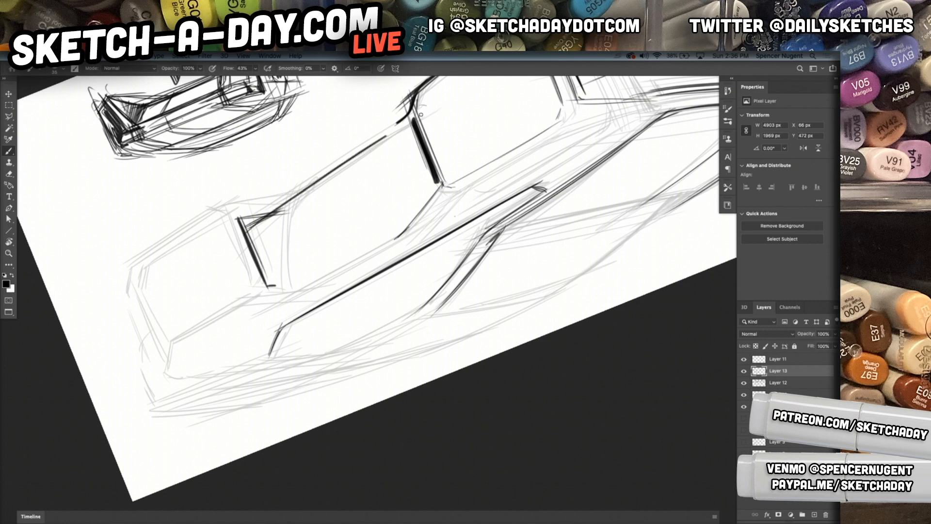
pyautogui.moveTo(249, 232); pyautogui.dragTo(403, 125)
pyautogui.moveTo(262, 212); pyautogui.dragTo(396, 122)
pyautogui.moveTo(265, 212)
pyautogui.mouseDown()
pyautogui.moveTo(394, 123)
pyautogui.moveTo(350, 147)
pyautogui.mouseUp()
pyautogui.moveTo(395, 121); pyautogui.dragTo(262, 210)
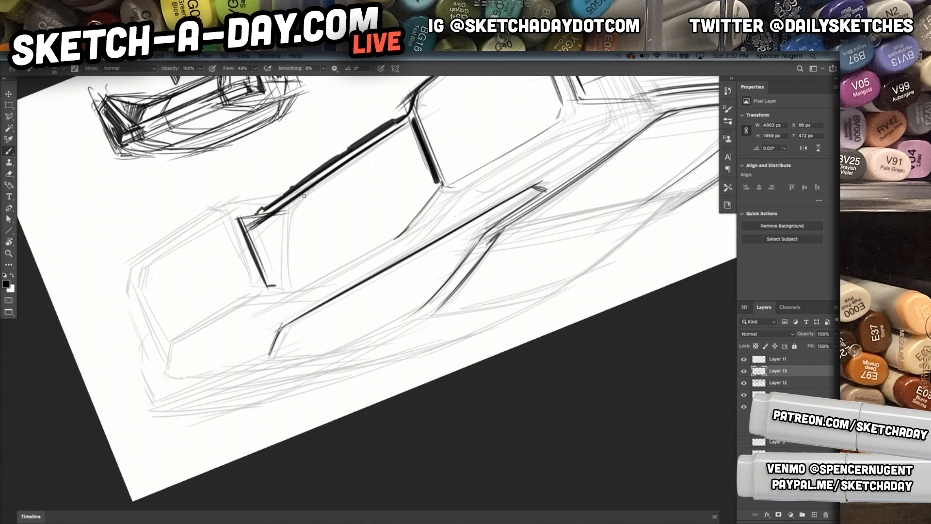
# Trace the rear wheel block's rounded outline and the lower body edge running beneath it to the rear corner
pyautogui.moveTo(223, 208); pyautogui.dragTo(269, 204)
pyautogui.moveTo(212, 208)
pyautogui.mouseDown()
pyautogui.moveTo(238, 219)
pyautogui.moveTo(256, 291)
pyautogui.moveTo(239, 300)
pyautogui.mouseUp()
pyautogui.moveTo(151, 339)
pyautogui.mouseDown()
pyautogui.moveTo(179, 335)
pyautogui.moveTo(243, 292)
pyautogui.mouseUp()
pyautogui.moveTo(132, 281)
pyautogui.mouseDown()
pyautogui.moveTo(156, 338)
pyautogui.moveTo(173, 339)
pyautogui.mouseUp()
pyautogui.moveTo(134, 266)
pyautogui.mouseDown()
pyautogui.moveTo(222, 212)
pyautogui.moveTo(195, 226)
pyautogui.mouseUp()
pyautogui.moveTo(128, 262)
pyautogui.mouseDown()
pyautogui.moveTo(216, 207)
pyautogui.moveTo(192, 221)
pyautogui.moveTo(239, 205)
pyautogui.mouseUp()
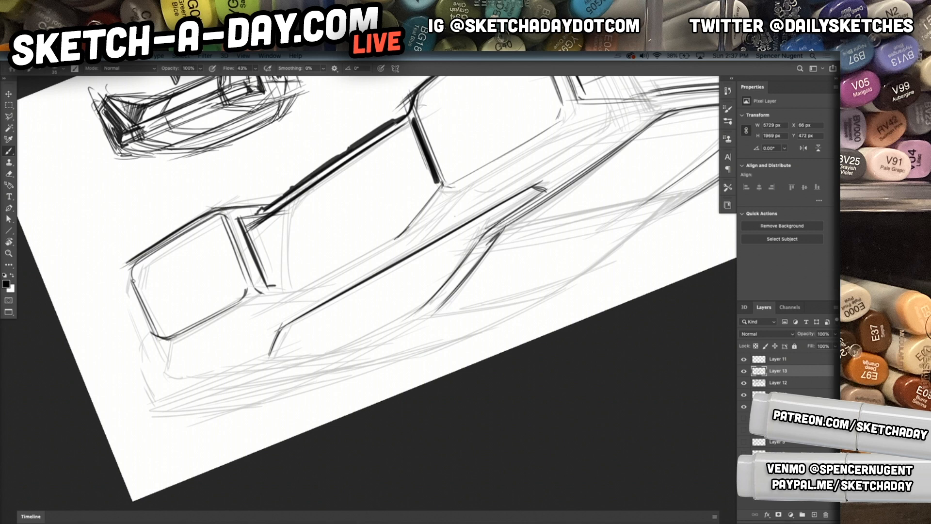
# Trace the car's rear corner and the rear fender's shoulder line, and return the canvas to its upright orientation
pyautogui.moveTo(129, 262); pyautogui.dragTo(122, 309)
pyautogui.moveTo(129, 279)
pyautogui.mouseDown()
pyautogui.moveTo(127, 335)
pyautogui.moveTo(128, 321)
pyautogui.moveTo(142, 376)
pyautogui.moveTo(157, 391)
pyautogui.mouseUp()
pyautogui.moveTo(125, 308)
pyautogui.mouseDown()
pyautogui.moveTo(143, 371)
pyautogui.moveTo(169, 387)
pyautogui.mouseUp()
pyautogui.moveTo(153, 331)
pyautogui.mouseDown()
pyautogui.moveTo(146, 370)
pyautogui.moveTo(154, 389)
pyautogui.moveTo(165, 340)
pyautogui.mouseUp()
pyautogui.moveTo(141, 392); pyautogui.dragTo(282, 326)
pyautogui.moveTo(169, 384)
pyautogui.mouseDown()
pyautogui.moveTo(270, 332)
pyautogui.moveTo(329, 388)
pyautogui.moveTo(461, 383)
pyautogui.moveTo(567, 328)
pyautogui.mouseUp()
pyautogui.press('r')
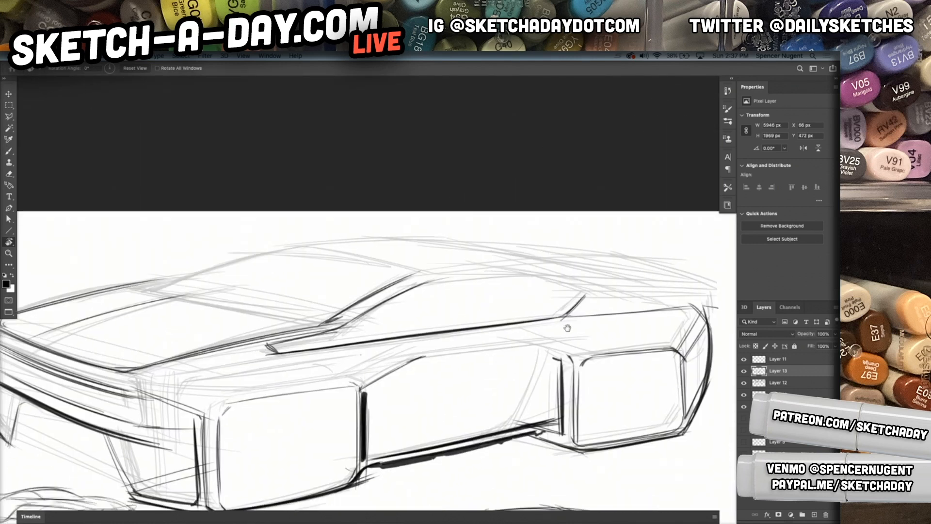
pyautogui.scroll(-3, 567, 328)
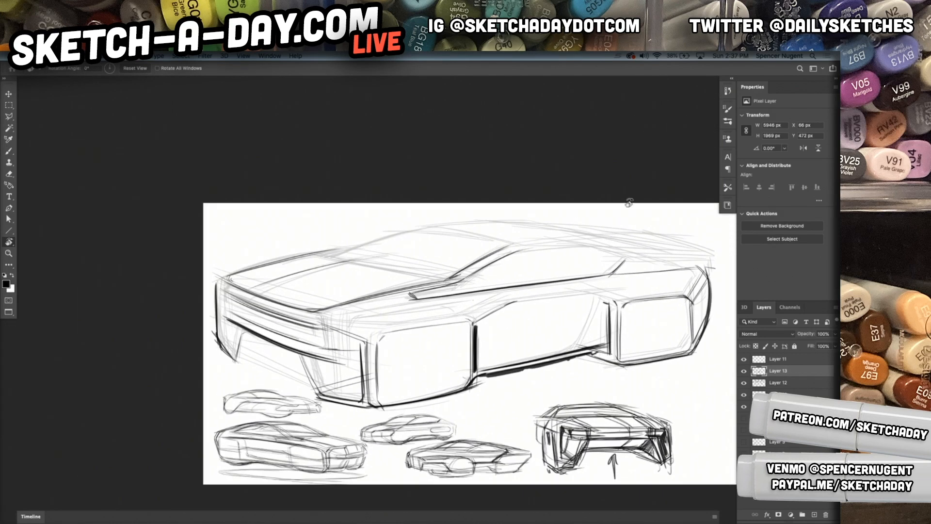
pyautogui.press('b')
pyautogui.scroll(2, 555, 360)
pyautogui.moveTo(354, 378); pyautogui.dragTo(679, 332)
pyautogui.moveTo(405, 440); pyautogui.dragTo(717, 377)
pyautogui.moveTo(444, 434); pyautogui.dragTo(705, 374)
pyautogui.moveTo(601, 403); pyautogui.dragTo(688, 377)
pyautogui.press('super+z')
pyautogui.press('super+z')
pyautogui.press('super+z')
pyautogui.press('super+z')
pyautogui.press('super+z')
pyautogui.press('super+z')
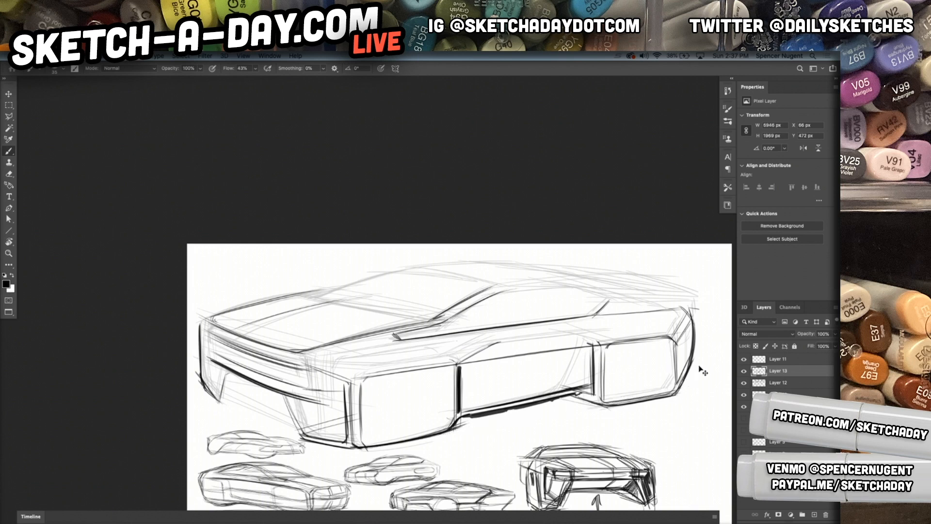
# Lasso the rear wheel block and rear corner, warp their outer corners to correct the perspective, and deselect the area
pyautogui.press('l')
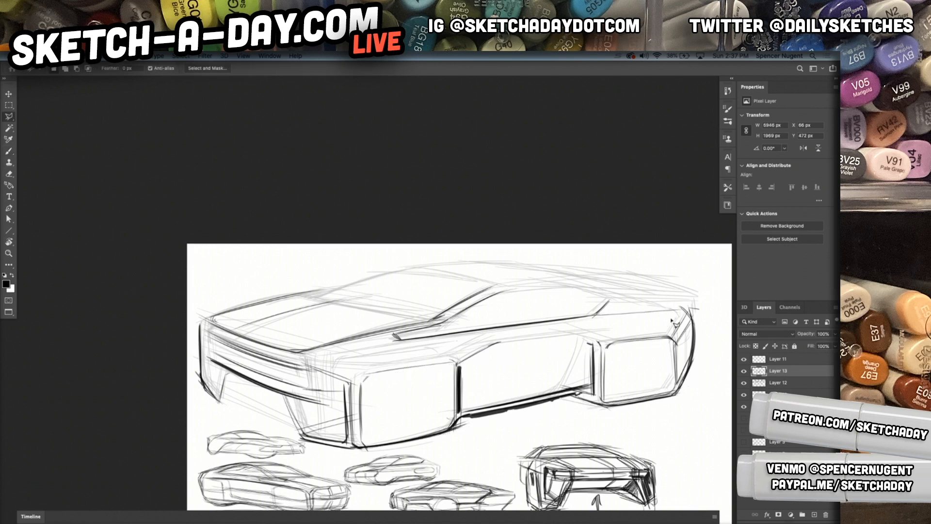
pyautogui.click(698, 301)
pyautogui.click(678, 303)
pyautogui.click(678, 310)
pyautogui.click(598, 336)
pyautogui.click(597, 422)
pyautogui.click(665, 428)
pyautogui.click(698, 392)
pyautogui.doubleClick(706, 347)
pyautogui.press('super+t')
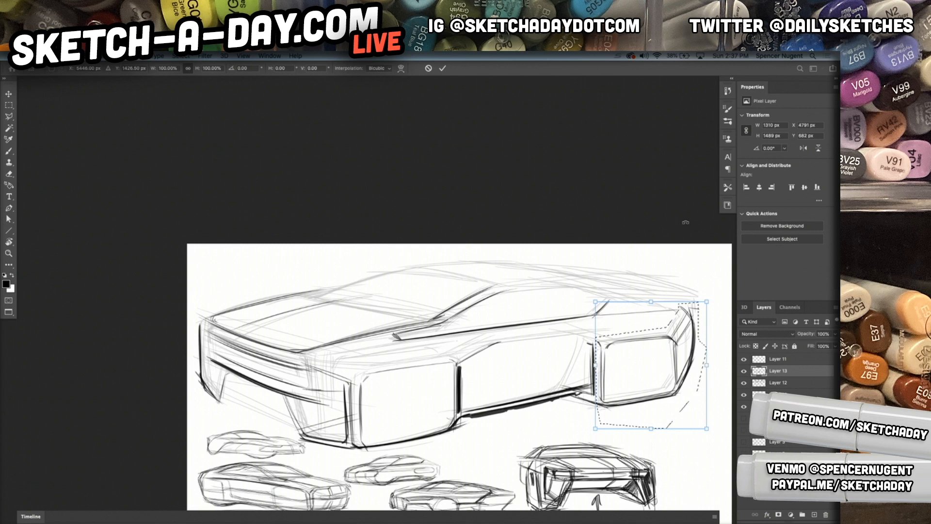
pyautogui.click(400, 69)
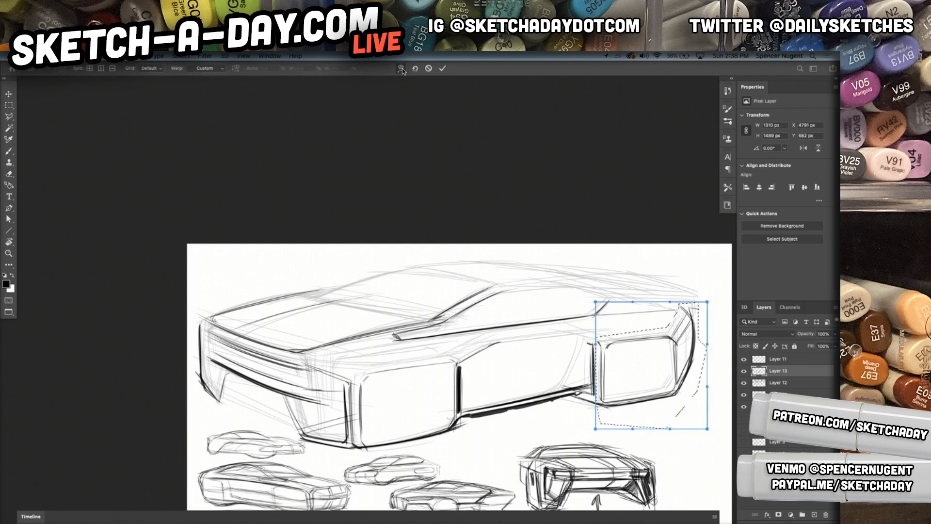
pyautogui.moveTo(707, 428); pyautogui.dragTo(710, 402)
pyautogui.moveTo(611, 405); pyautogui.dragTo(608, 402)
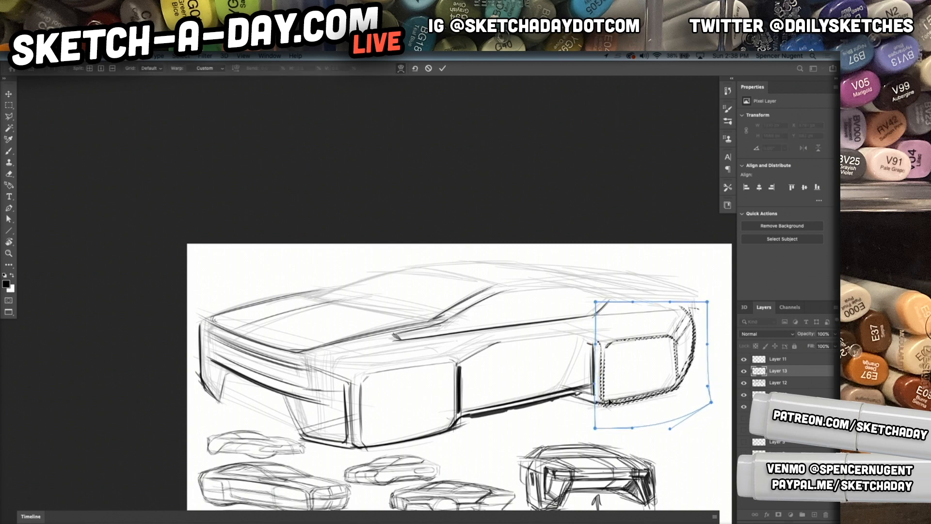
pyautogui.moveTo(707, 302)
pyautogui.mouseDown()
pyautogui.moveTo(699, 299)
pyautogui.moveTo(759, 275)
pyautogui.moveTo(703, 296)
pyautogui.mouseUp()
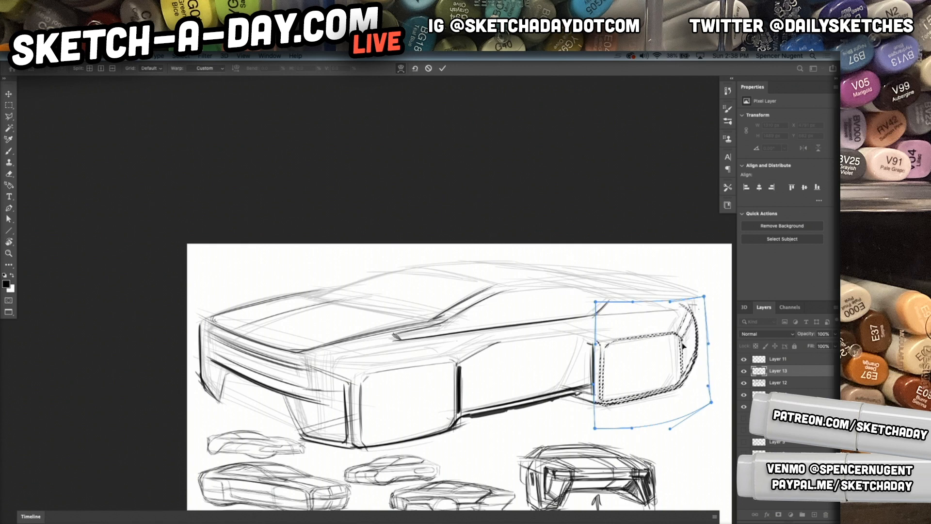
pyautogui.press('Return')
pyautogui.press('super+d')
pyautogui.press('b')
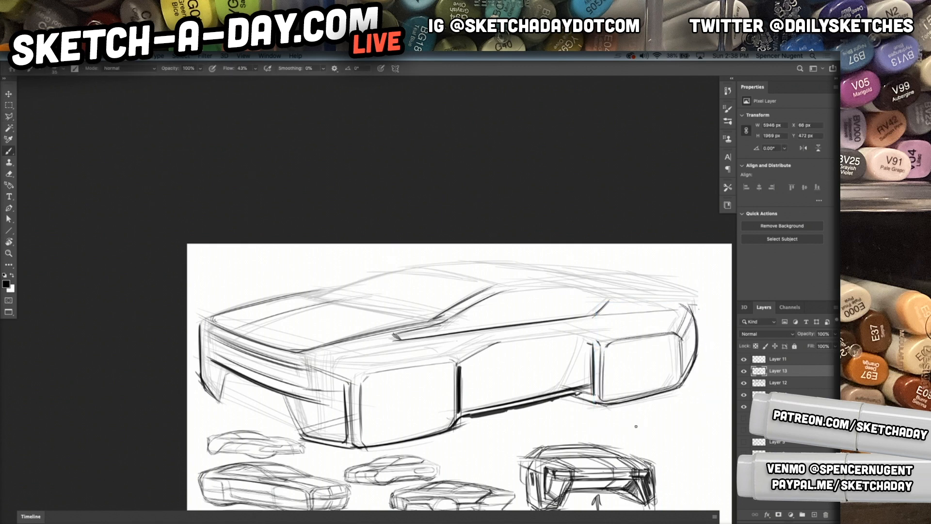
# Flip the whole canvas horizontally and bring the full page of sketches into view
pyautogui.scroll(3, 635, 426)
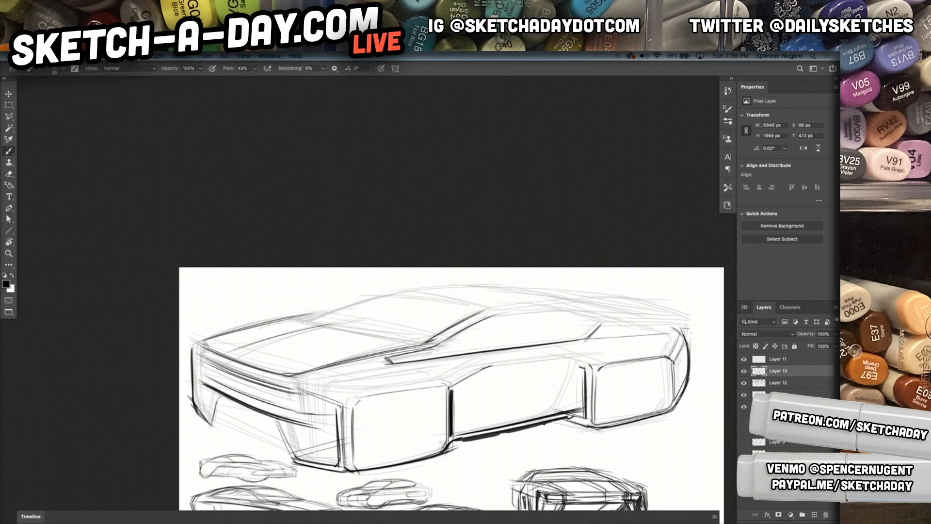
pyautogui.click(89, 55)
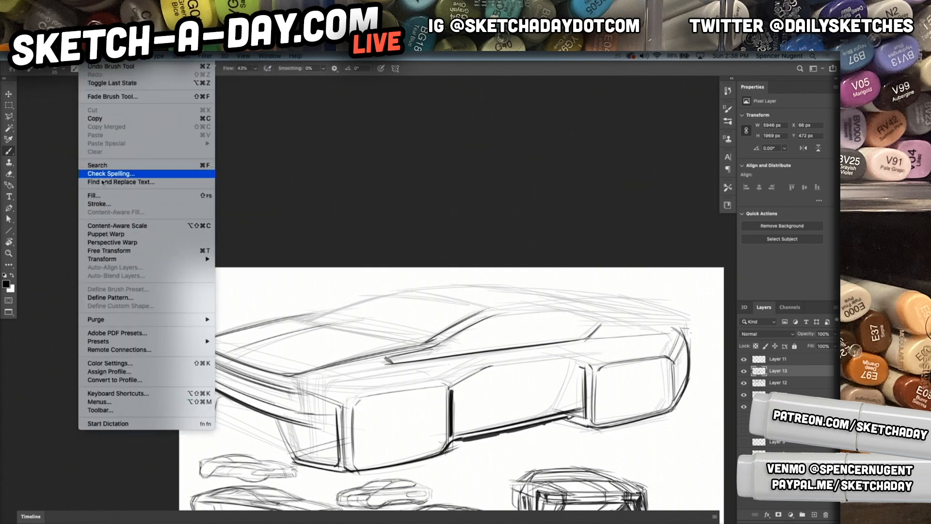
pyautogui.moveTo(205, 260)
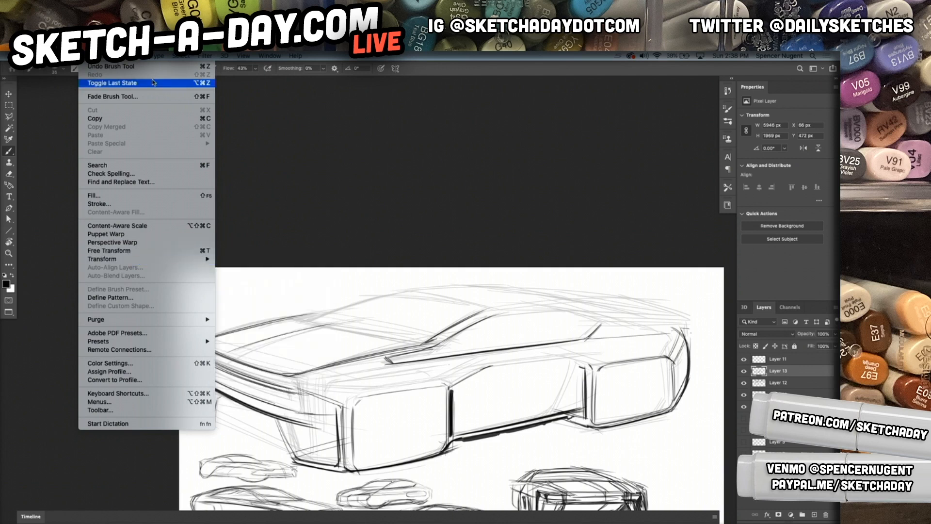
pyautogui.moveTo(136, 55)
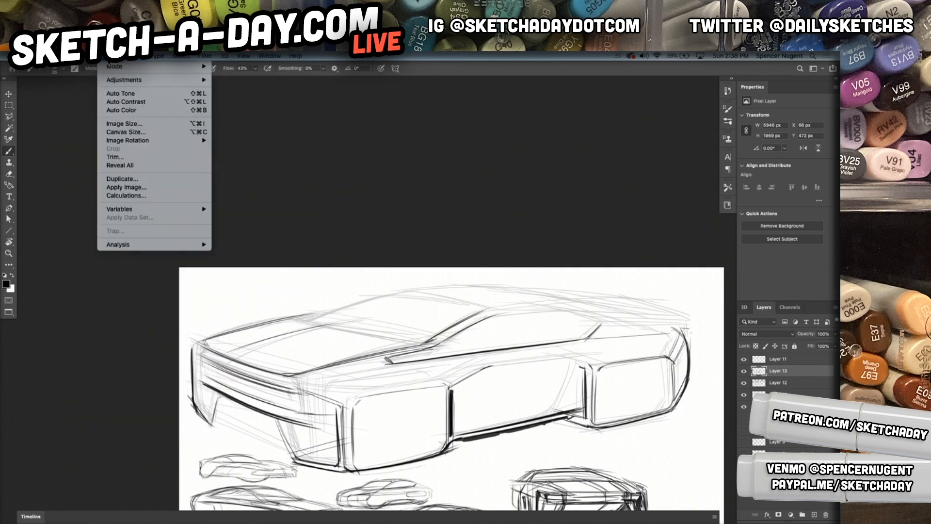
pyautogui.moveTo(141, 143)
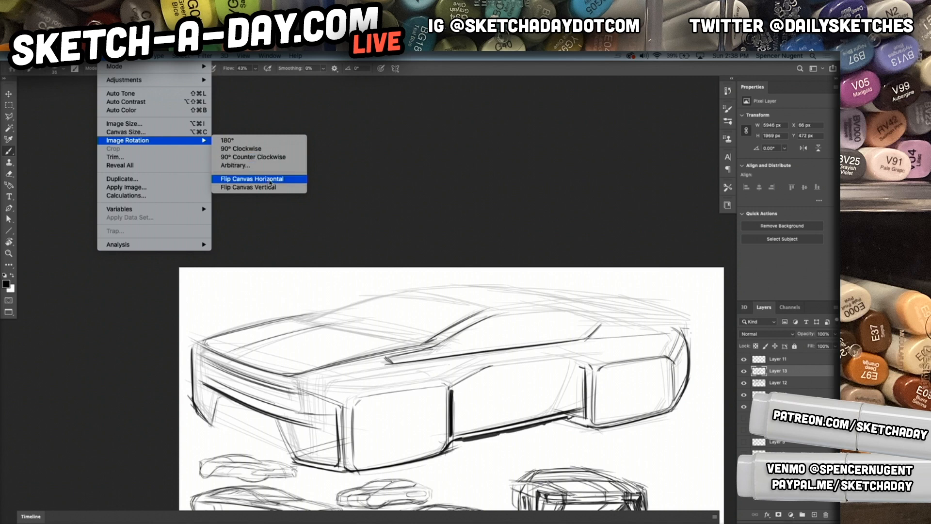
pyautogui.click(269, 179)
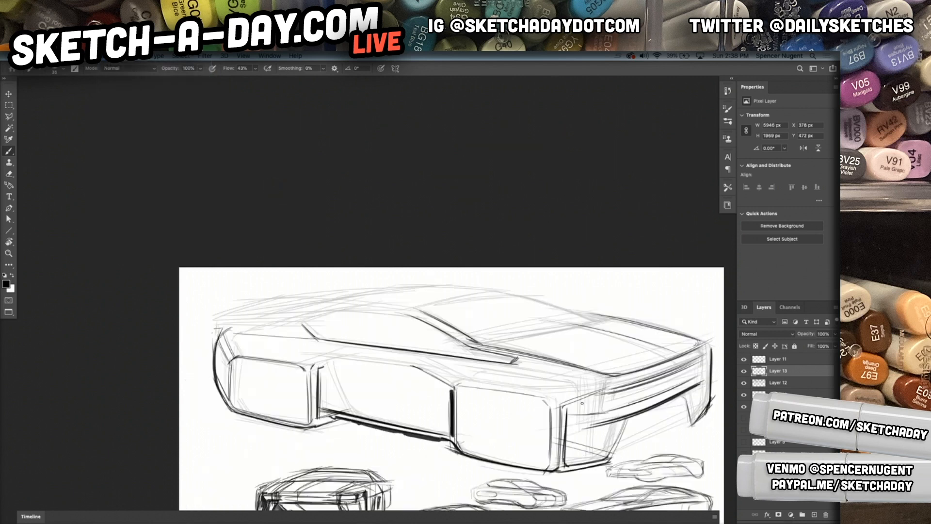
pyautogui.scroll(-5, 582, 402)
pyautogui.hscroll(3, 534, 339)
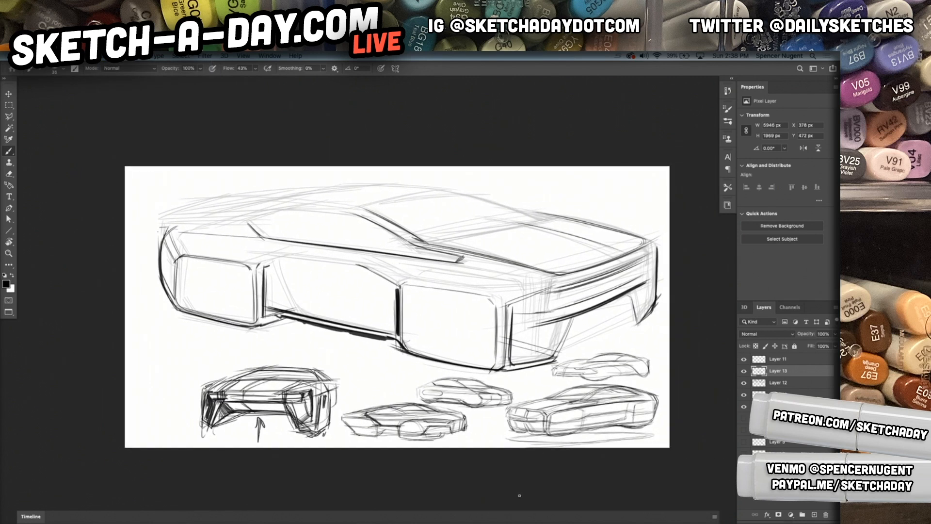
pyautogui.hscroll(5, 522, 493)
pyautogui.hscroll(-5, 556, 359)
pyautogui.hscroll(-3, 557, 360)
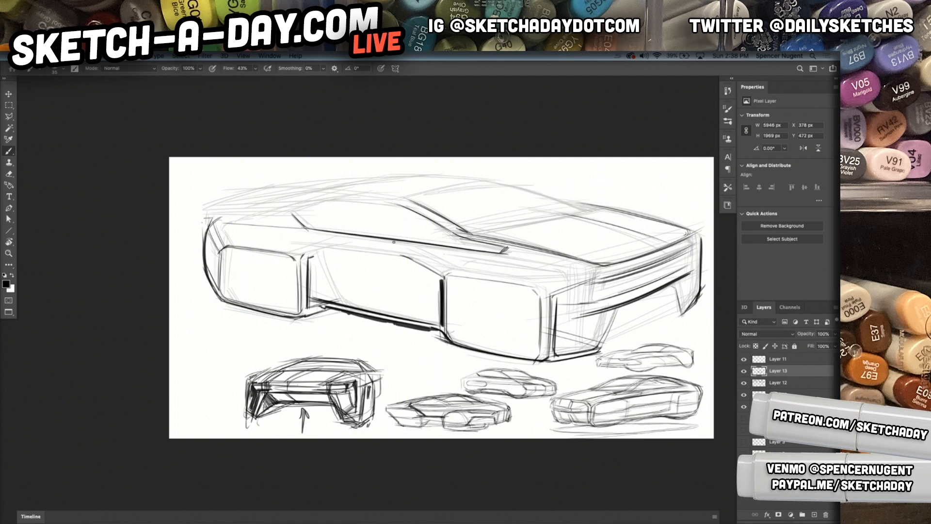
pyautogui.scroll(3, 331, 210)
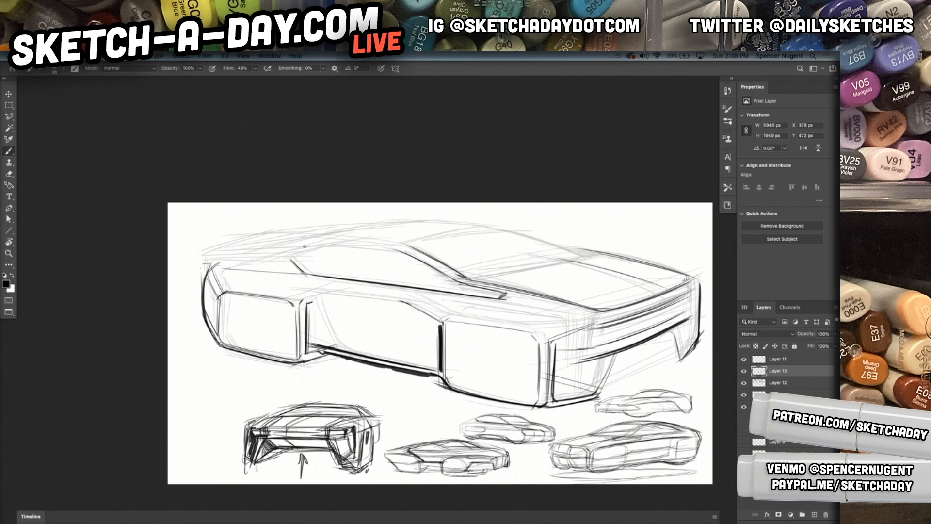
pyautogui.scroll(2, 277, 264)
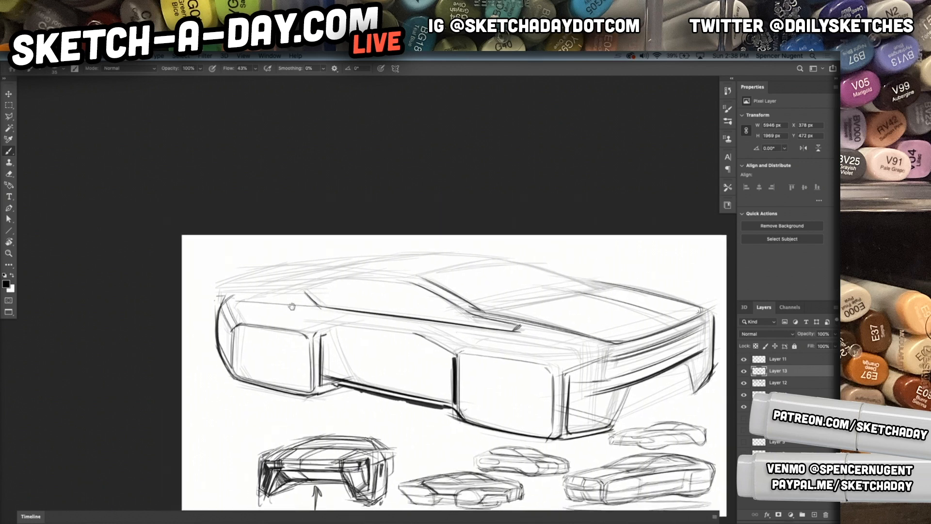
# Rotate the canvas counterclockwise and trace the long roofline from the tail up to the top of the windshield
pyautogui.scroll(-4, 235, 307)
pyautogui.press('r')
pyautogui.moveTo(244, 288)
pyautogui.mouseDown()
pyautogui.moveTo(203, 321)
pyautogui.moveTo(218, 379)
pyautogui.mouseUp()
pyautogui.press('b')
pyautogui.moveTo(157, 270)
pyautogui.mouseDown()
pyautogui.moveTo(300, 209)
pyautogui.moveTo(245, 232)
pyautogui.moveTo(345, 204)
pyautogui.mouseUp()
pyautogui.moveTo(144, 273)
pyautogui.mouseDown()
pyautogui.moveTo(342, 206)
pyautogui.moveTo(311, 194)
pyautogui.moveTo(254, 217)
pyautogui.moveTo(433, 159)
pyautogui.mouseUp()
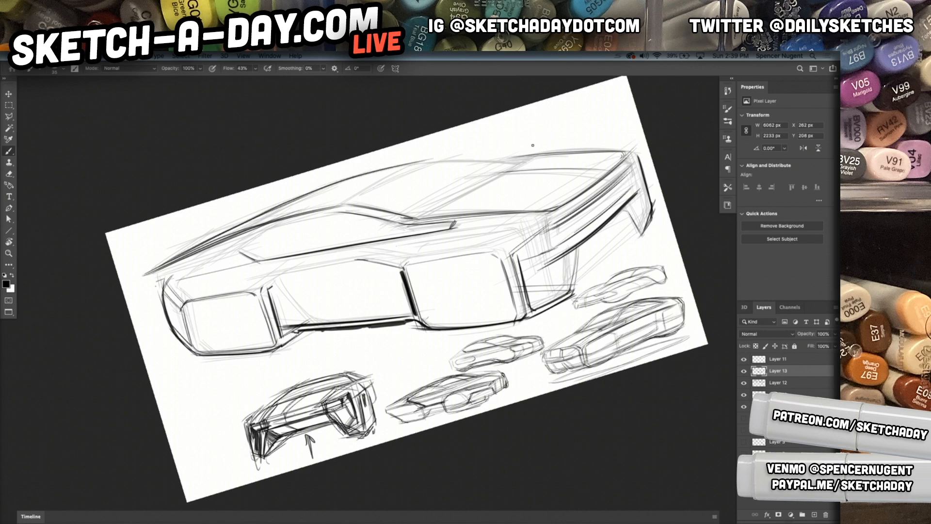
pyautogui.moveTo(244, 220); pyautogui.dragTo(436, 156)
pyautogui.moveTo(215, 238); pyautogui.dragTo(389, 177)
pyautogui.moveTo(259, 211); pyautogui.dragTo(404, 172)
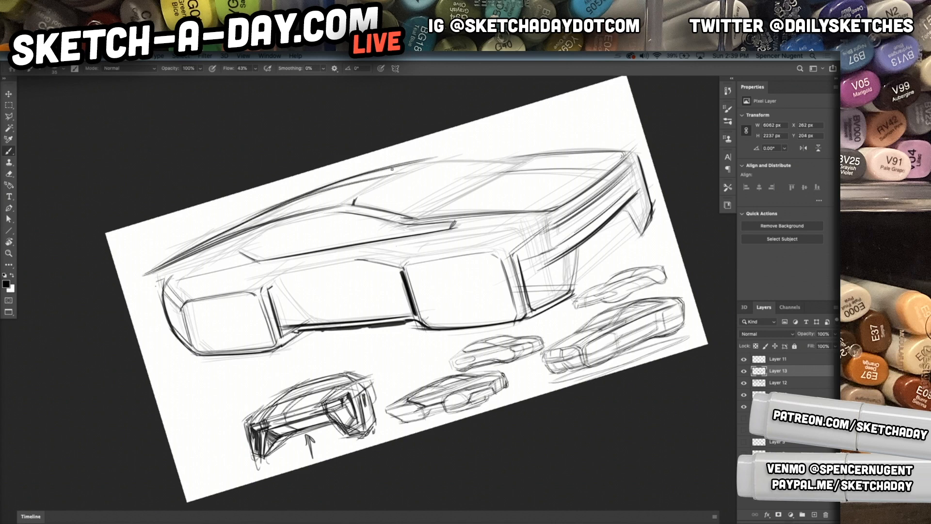
# Trace the windshield's top edge, far pillar and base, along with the far edge of the hood
pyautogui.moveTo(354, 201); pyautogui.dragTo(435, 159)
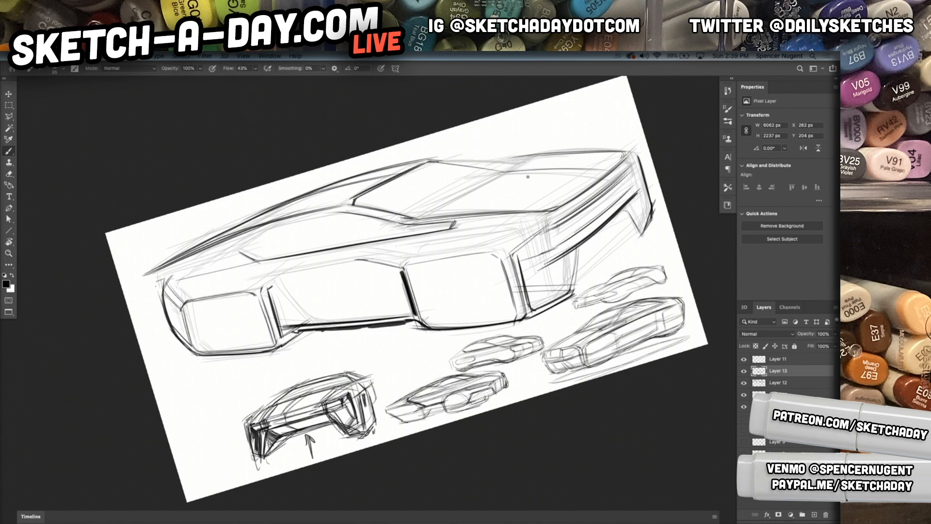
pyautogui.press('super+z')
pyautogui.moveTo(424, 163)
pyautogui.mouseDown()
pyautogui.moveTo(529, 165)
pyautogui.moveTo(509, 164)
pyautogui.mouseUp()
pyautogui.moveTo(396, 218)
pyautogui.mouseDown()
pyautogui.moveTo(426, 214)
pyautogui.moveTo(524, 161)
pyautogui.mouseUp()
pyautogui.moveTo(406, 218)
pyautogui.mouseDown()
pyautogui.moveTo(517, 160)
pyautogui.moveTo(627, 153)
pyautogui.moveTo(622, 161)
pyautogui.mouseUp()
# Trace the crease along the front fender's shoulder and the vertical edge dropping down the near front corner
pyautogui.moveTo(564, 204); pyautogui.dragTo(381, 244)
pyautogui.moveTo(532, 224); pyautogui.dragTo(325, 254)
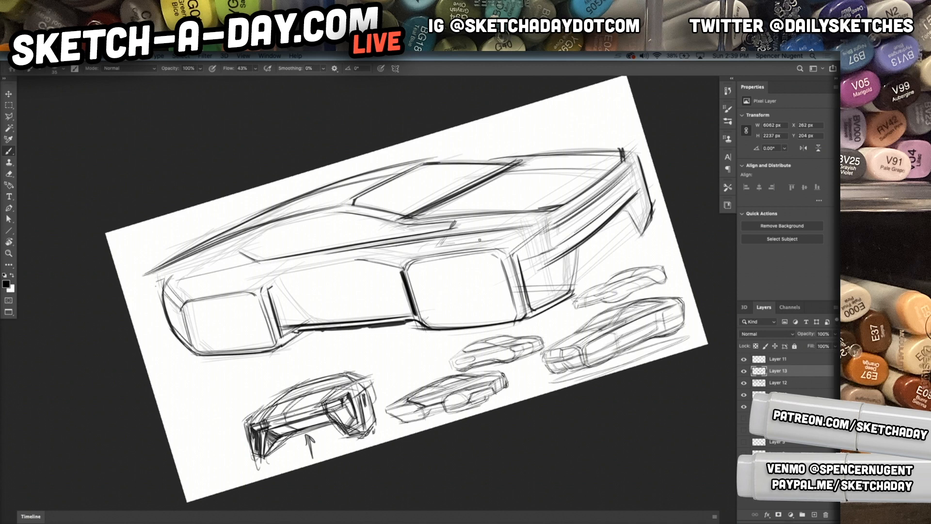
pyautogui.moveTo(530, 242)
pyautogui.mouseDown()
pyautogui.moveTo(520, 270)
pyautogui.moveTo(529, 279)
pyautogui.mouseUp()
pyautogui.moveTo(533, 229)
pyautogui.mouseDown()
pyautogui.moveTo(546, 272)
pyautogui.moveTo(535, 288)
pyautogui.mouseUp()
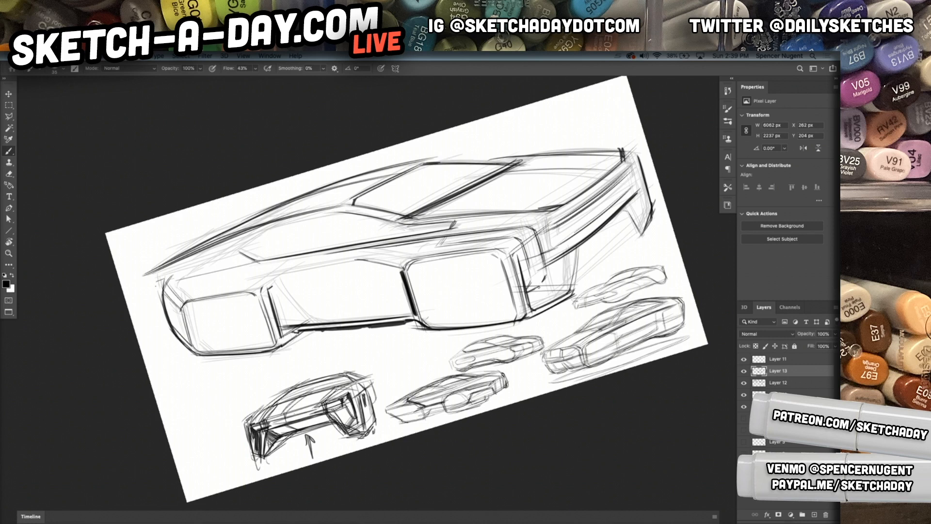
# Add a section contour line running from the base of the windshield over the front fender and down across the front wheel block
pyautogui.moveTo(514, 235)
pyautogui.mouseDown()
pyautogui.moveTo(420, 246)
pyautogui.moveTo(430, 260)
pyautogui.mouseUp()
pyautogui.moveTo(451, 223)
pyautogui.mouseDown()
pyautogui.moveTo(434, 252)
pyautogui.moveTo(456, 339)
pyautogui.mouseUp()
pyautogui.moveTo(431, 251); pyautogui.dragTo(454, 326)
pyautogui.moveTo(415, 217); pyautogui.dragTo(446, 204)
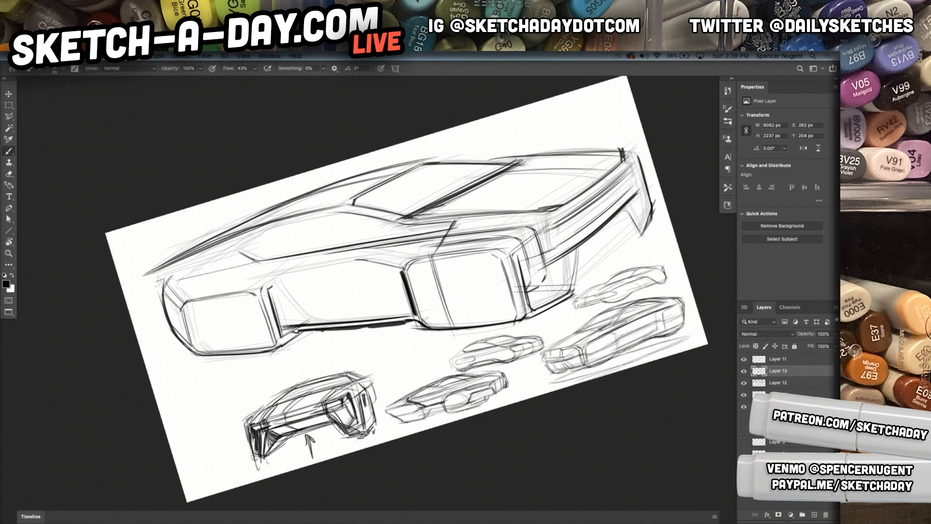
# Outline the ends and upper edge of the grille band, and define the lower bumper and near corner intake beneath it
pyautogui.moveTo(556, 225); pyautogui.dragTo(548, 246)
pyautogui.moveTo(552, 245); pyautogui.dragTo(563, 242)
pyautogui.moveTo(633, 168); pyautogui.dragTo(634, 183)
pyautogui.moveTo(561, 209); pyautogui.dragTo(625, 160)
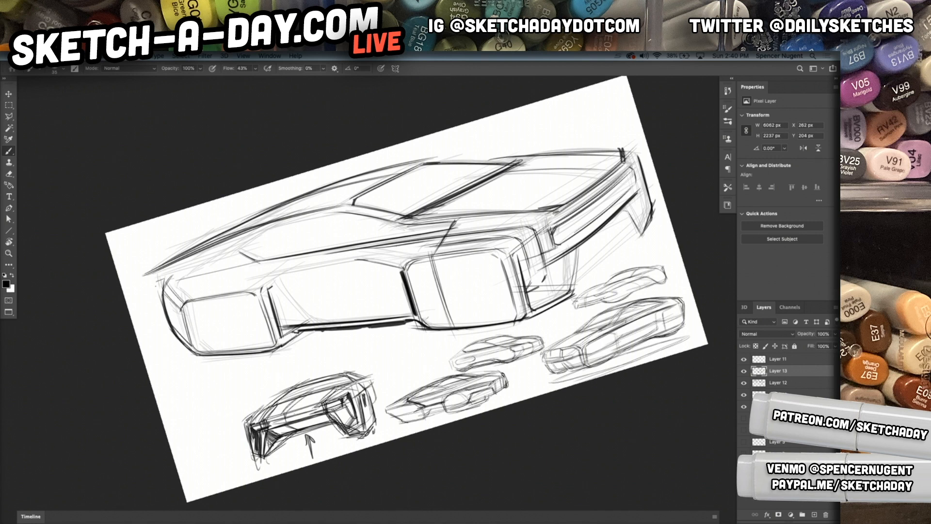
pyautogui.moveTo(580, 249)
pyautogui.mouseDown()
pyautogui.moveTo(632, 209)
pyautogui.moveTo(613, 220)
pyautogui.mouseUp()
pyautogui.moveTo(526, 287)
pyautogui.mouseDown()
pyautogui.moveTo(578, 284)
pyautogui.moveTo(543, 274)
pyautogui.mouseUp()
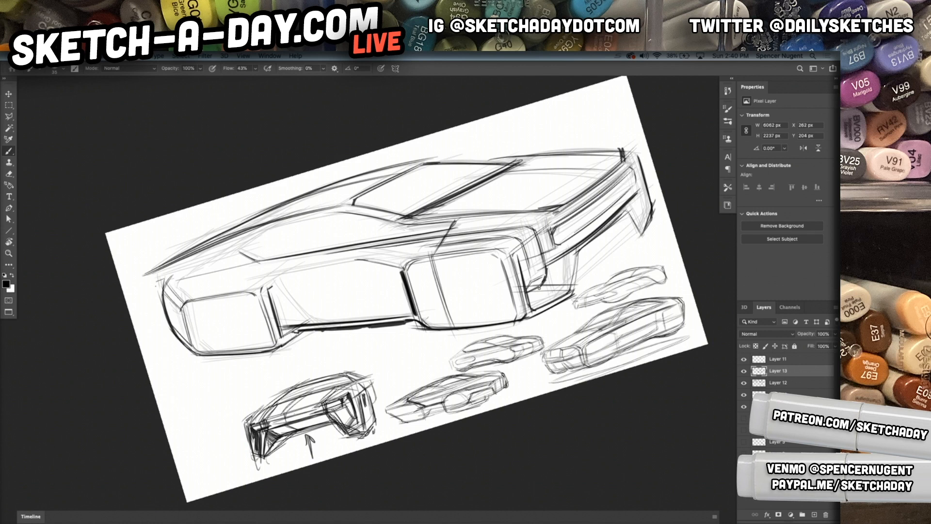
# Darken the lower edges of both wheel blocks and add a short heavy vertical mark on the front wheel block's face
pyautogui.moveTo(210, 361)
pyautogui.mouseDown()
pyautogui.moveTo(260, 355)
pyautogui.moveTo(269, 343)
pyautogui.moveTo(252, 354)
pyautogui.moveTo(264, 352)
pyautogui.mouseUp()
pyautogui.moveTo(446, 331)
pyautogui.mouseDown()
pyautogui.moveTo(506, 324)
pyautogui.moveTo(492, 326)
pyautogui.mouseUp()
pyautogui.moveTo(458, 334); pyautogui.dragTo(477, 330)
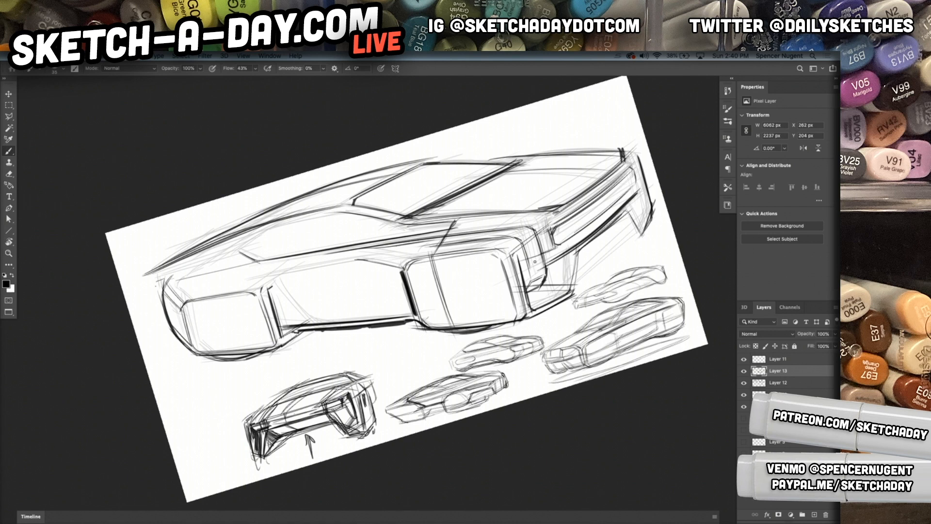
pyautogui.moveTo(443, 276); pyautogui.dragTo(450, 313)
pyautogui.moveTo(441, 275); pyautogui.dragTo(444, 287)
# Trace the rear wheel block's rear and upper edges and the upper edge of the recess between the wheel blocks
pyautogui.moveTo(177, 305); pyautogui.dragTo(192, 344)
pyautogui.moveTo(179, 306)
pyautogui.mouseDown()
pyautogui.moveTo(197, 357)
pyautogui.moveTo(183, 307)
pyautogui.moveTo(383, 256)
pyautogui.mouseUp()
pyautogui.moveTo(268, 279); pyautogui.dragTo(376, 261)
pyautogui.moveTo(268, 296); pyautogui.dragTo(404, 284)
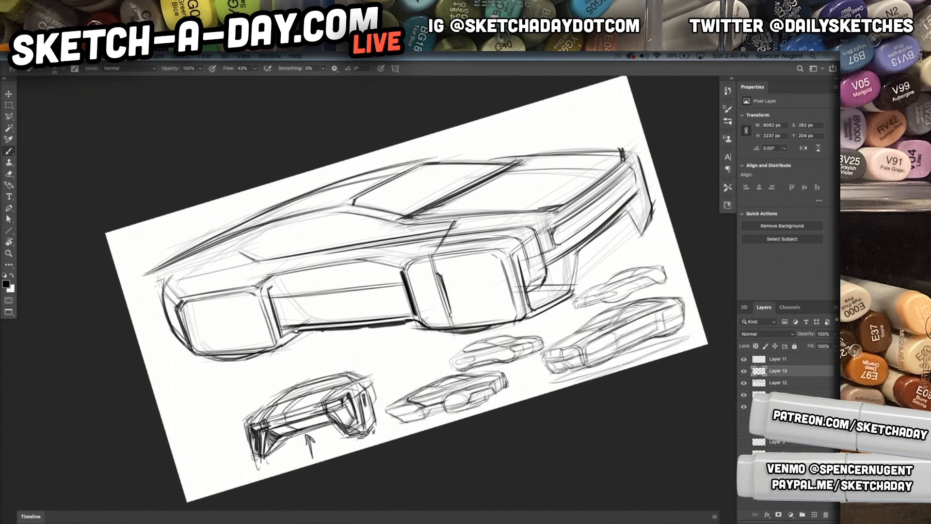
pyautogui.hotkey('ctrl', 'z')
pyautogui.hotkey('ctrl', 'z')
pyautogui.hotkey('ctrl', 'z')
pyautogui.hotkey('ctrl', 'z')
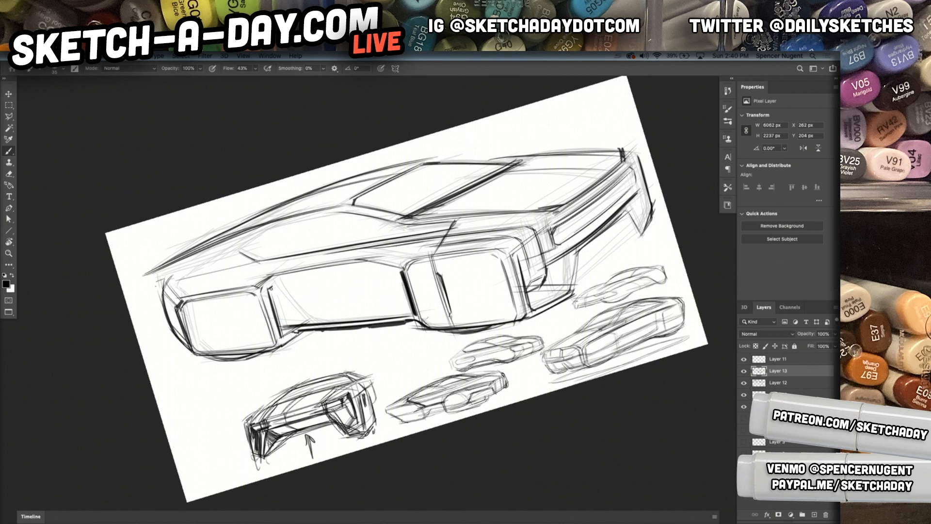
# Draw the sill crease low across the side recess and reinforce the lower corner beside the rear wheel block
pyautogui.moveTo(274, 288)
pyautogui.mouseDown()
pyautogui.moveTo(296, 324)
pyautogui.moveTo(408, 305)
pyautogui.mouseUp()
pyautogui.moveTo(275, 312); pyautogui.dragTo(406, 303)
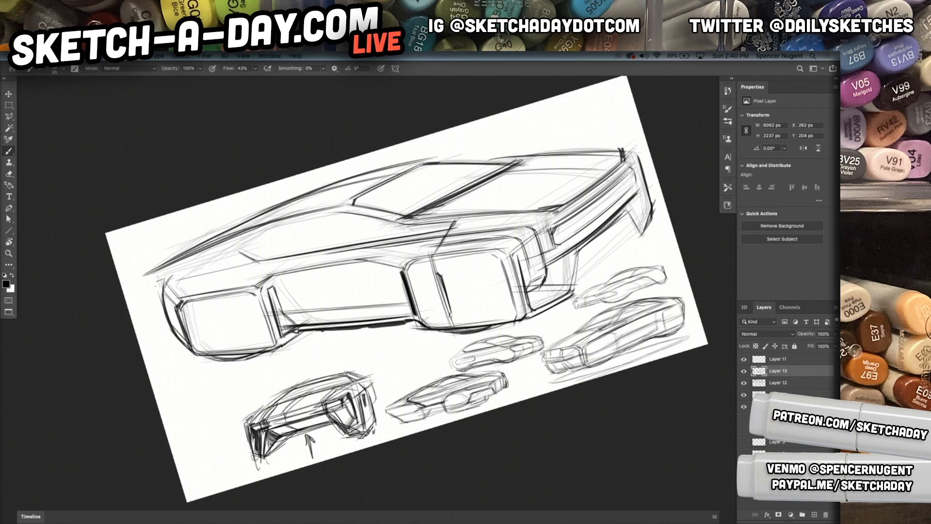
pyautogui.moveTo(276, 347); pyautogui.dragTo(301, 332)
pyautogui.moveTo(278, 345); pyautogui.dragTo(298, 334)
# Draw the vertical edge at the car's rear corner and sketch the side window's upper lines beneath the roofline
pyautogui.moveTo(145, 277)
pyautogui.mouseDown()
pyautogui.moveTo(159, 328)
pyautogui.moveTo(156, 308)
pyautogui.mouseUp()
pyautogui.moveTo(173, 271)
pyautogui.mouseDown()
pyautogui.moveTo(265, 248)
pyautogui.moveTo(167, 270)
pyautogui.moveTo(325, 214)
pyautogui.mouseUp()
pyautogui.moveTo(218, 246); pyautogui.dragTo(358, 212)
pyautogui.moveTo(243, 225); pyautogui.dragTo(358, 194)
pyautogui.moveTo(281, 209)
pyautogui.mouseDown()
pyautogui.moveTo(365, 195)
pyautogui.moveTo(348, 200)
pyautogui.moveTo(352, 213)
pyautogui.mouseUp()
# Strengthen the roof's front edge, the windshield outline and the forward part of the roofline
pyautogui.moveTo(410, 161); pyautogui.dragTo(511, 161)
pyautogui.moveTo(355, 196); pyautogui.dragTo(549, 157)
pyautogui.moveTo(355, 201); pyautogui.dragTo(505, 165)
pyautogui.moveTo(329, 206); pyautogui.dragTo(435, 165)
pyautogui.moveTo(375, 185); pyautogui.dragTo(443, 163)
# Define the rear lower corner of the side window and sketch interior lines through the side glass and windshield
pyautogui.moveTo(269, 253); pyautogui.dragTo(375, 233)
pyautogui.moveTo(267, 252)
pyautogui.mouseDown()
pyautogui.moveTo(250, 249)
pyautogui.moveTo(276, 229)
pyautogui.mouseUp()
pyautogui.moveTo(231, 249)
pyautogui.mouseDown()
pyautogui.moveTo(279, 226)
pyautogui.moveTo(256, 236)
pyautogui.moveTo(308, 239)
pyautogui.moveTo(335, 215)
pyautogui.moveTo(412, 182)
pyautogui.mouseUp()
pyautogui.moveTo(329, 239)
pyautogui.mouseDown()
pyautogui.moveTo(380, 225)
pyautogui.moveTo(473, 173)
pyautogui.mouseUp()
pyautogui.moveTo(391, 213); pyautogui.dragTo(480, 170)
pyautogui.moveTo(472, 174); pyautogui.dragTo(503, 170)
pyautogui.moveTo(410, 185); pyautogui.dragTo(486, 169)
pyautogui.moveTo(376, 197); pyautogui.dragTo(470, 171)
# Examine the overall proportions of the large car upright, and inspect the wheel blocks and side recess up close
pyautogui.moveTo(527, 290); pyautogui.dragTo(466, 303)
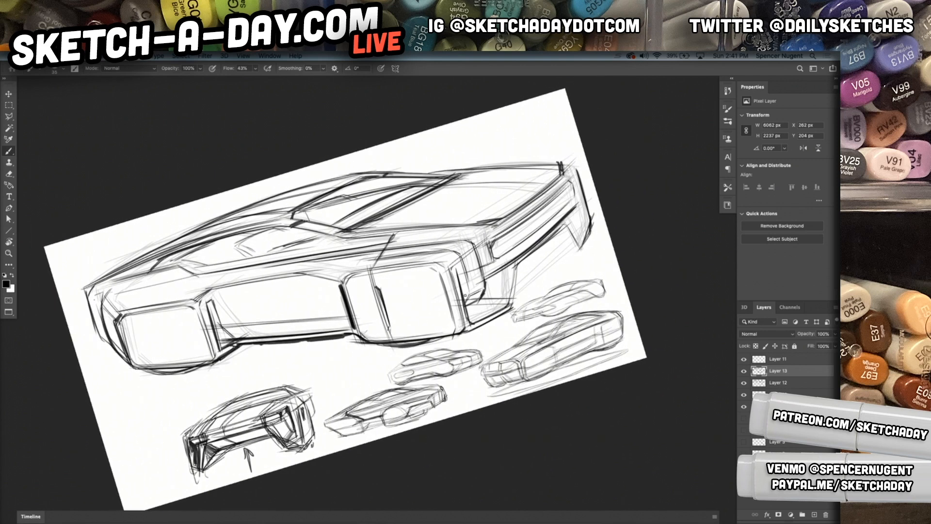
pyautogui.press('r')
pyautogui.press('Escape')
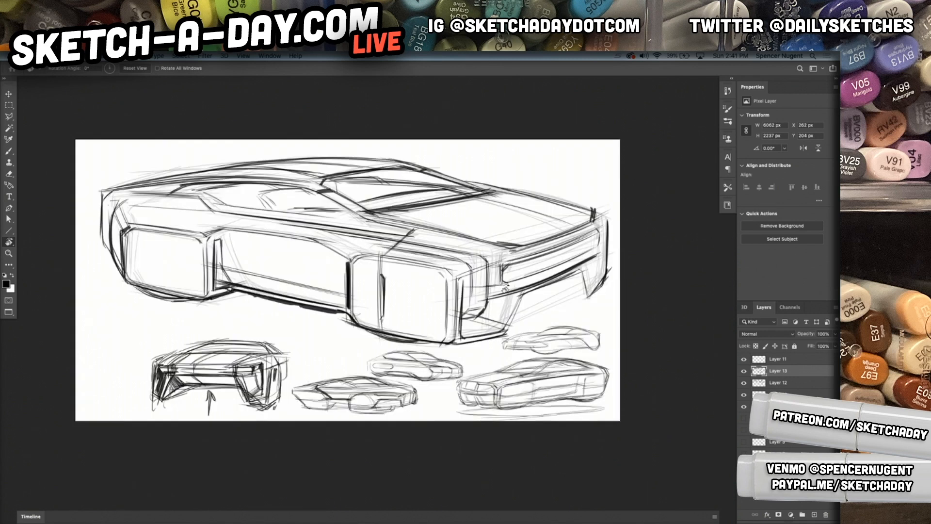
pyautogui.scroll(-3, 483, 293)
pyautogui.scroll(1, 482, 292)
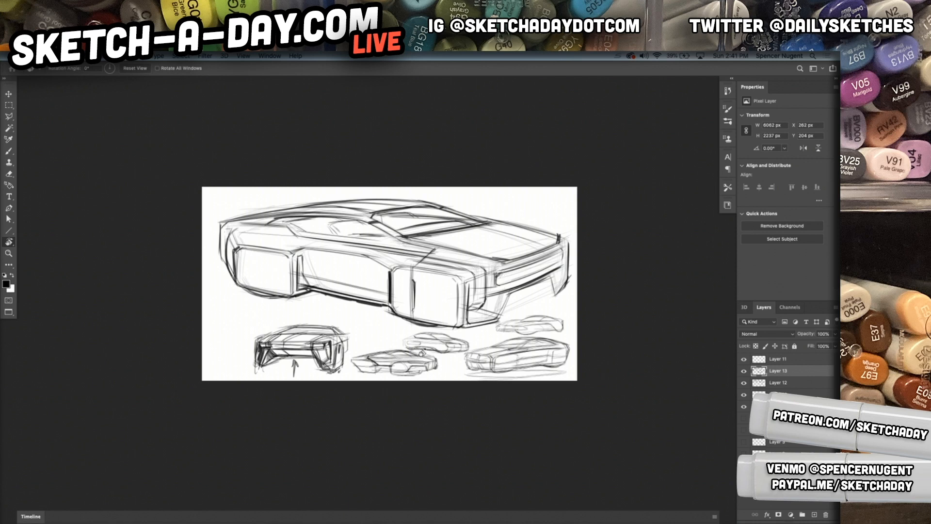
pyautogui.scroll(2, 397, 326)
pyautogui.scroll(3, 412, 312)
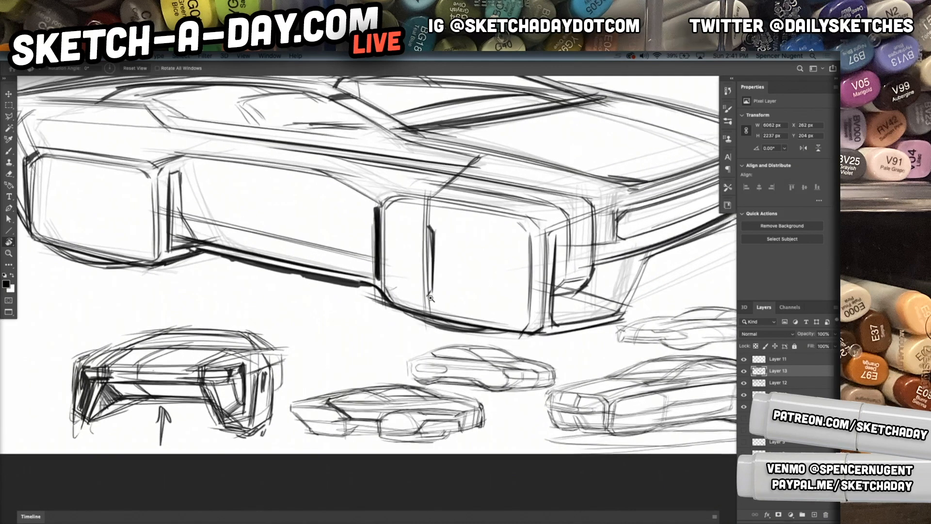
pyautogui.scroll(1, 213, 215)
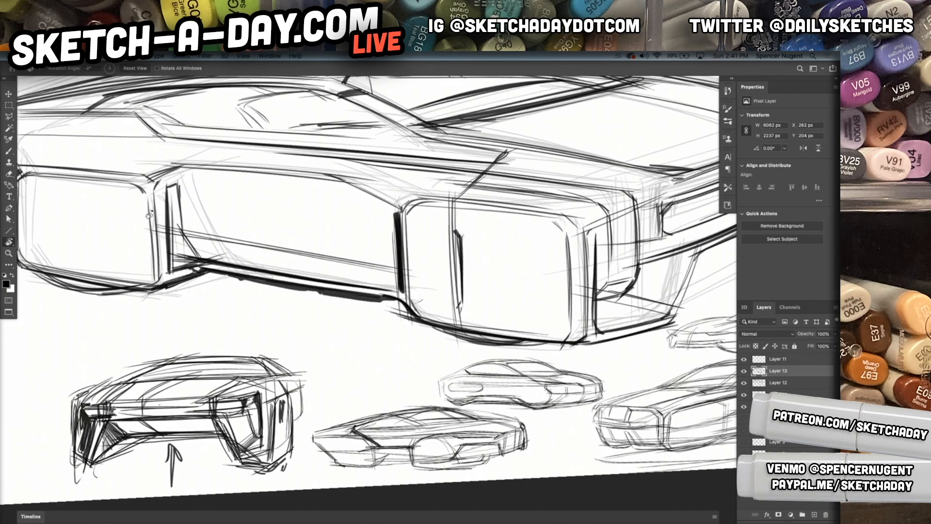
# Darken the rear wheel block's forward edge and the upper edge of the side recess
pyautogui.press('b')
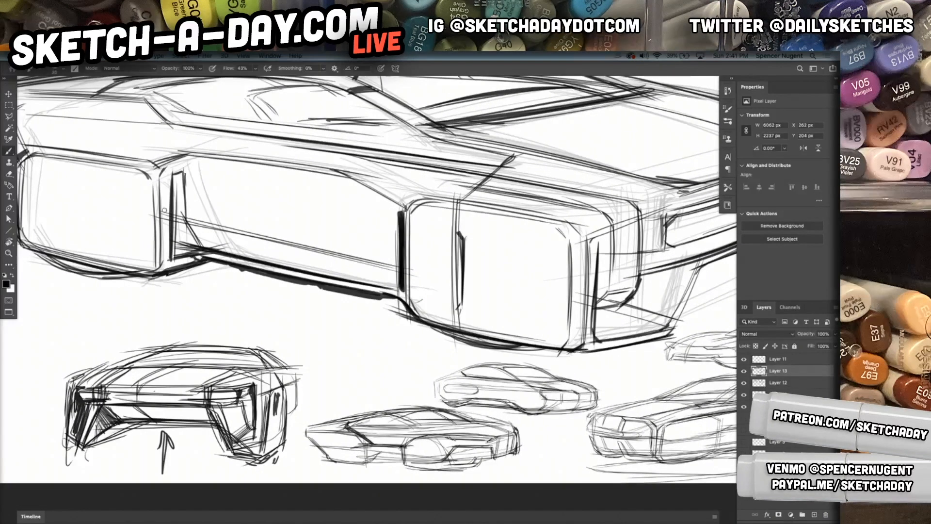
pyautogui.moveTo(152, 184)
pyautogui.mouseDown()
pyautogui.moveTo(147, 275)
pyautogui.moveTo(138, 268)
pyautogui.mouseUp()
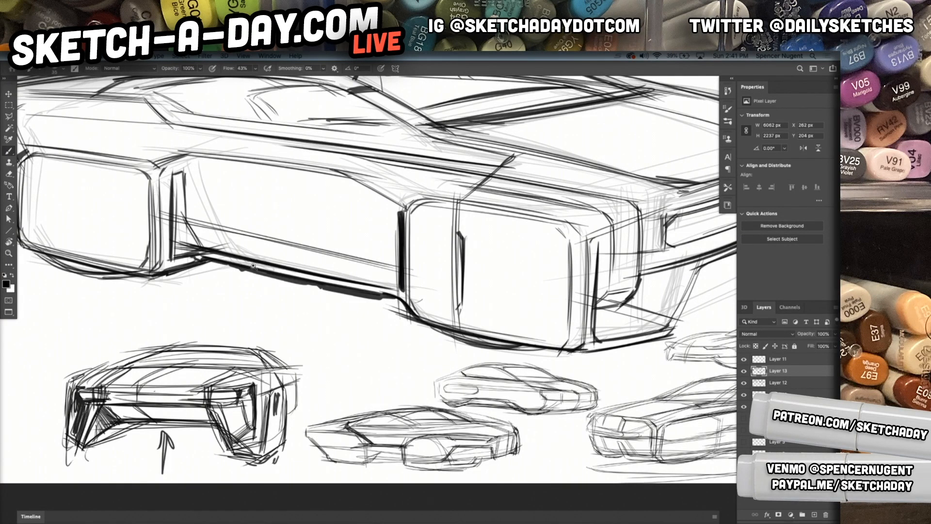
pyautogui.hotkey('ctrl', '0')
pyautogui.moveTo(311, 369); pyautogui.dragTo(354, 400)
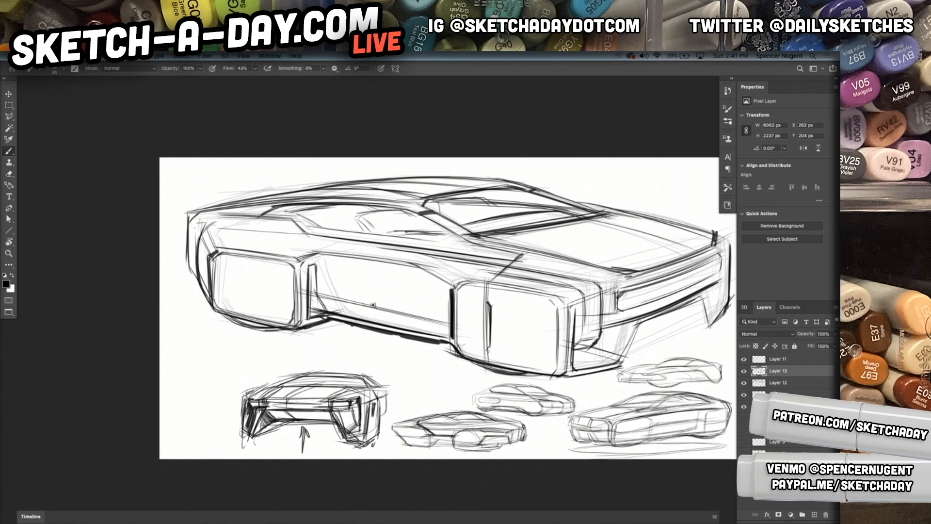
pyautogui.press('r')
pyautogui.moveTo(323, 312)
pyautogui.mouseDown()
pyautogui.moveTo(271, 357)
pyautogui.moveTo(315, 388)
pyautogui.mouseUp()
pyautogui.press('b')
pyautogui.moveTo(298, 307)
pyautogui.mouseDown()
pyautogui.moveTo(313, 293)
pyautogui.moveTo(407, 271)
pyautogui.mouseUp()
pyautogui.moveTo(313, 292); pyautogui.dragTo(440, 269)
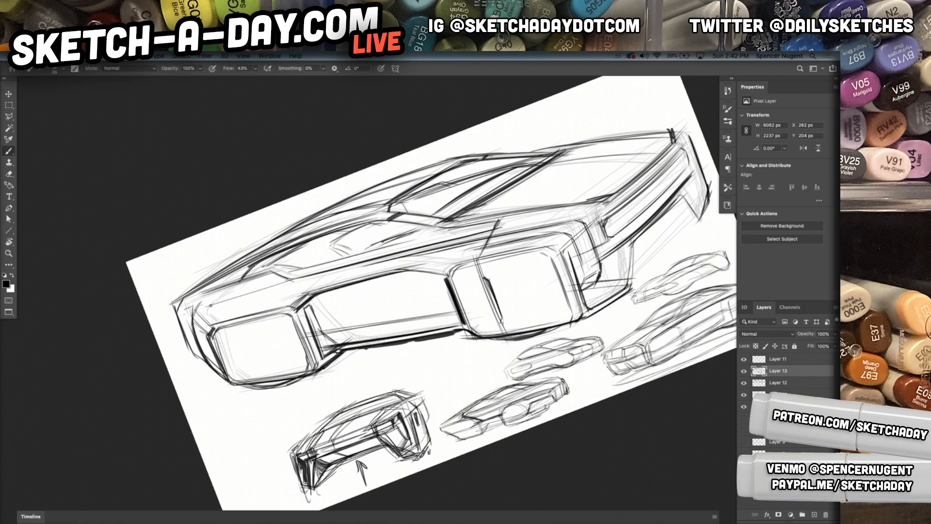
# Draw a heavy angular line wrapping around the car's rear corner above the rear wheel block
pyautogui.moveTo(189, 309)
pyautogui.mouseDown()
pyautogui.moveTo(183, 323)
pyautogui.moveTo(195, 348)
pyautogui.mouseUp()
pyautogui.moveTo(190, 306)
pyautogui.mouseDown()
pyautogui.moveTo(181, 318)
pyautogui.moveTo(233, 291)
pyautogui.moveTo(189, 322)
pyautogui.moveTo(194, 313)
pyautogui.mouseUp()
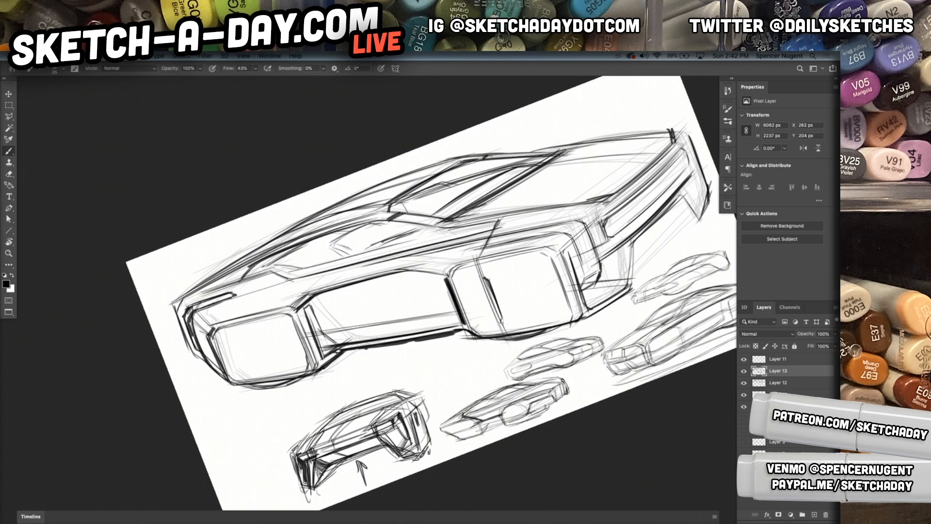
pyautogui.moveTo(530, 270)
pyautogui.mouseDown()
pyautogui.moveTo(415, 328)
pyautogui.moveTo(406, 316)
pyautogui.mouseUp()
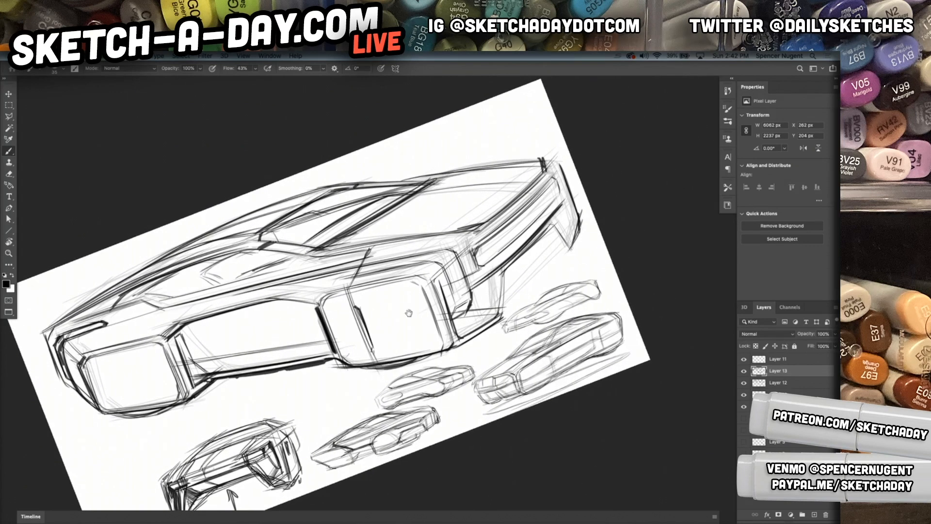
pyautogui.moveTo(525, 158); pyautogui.dragTo(567, 177)
pyautogui.press('super+z')
pyautogui.press('super+z')
# Hide Layer 12 so only the cleaner traced lines of the large car remain
pyautogui.press('super+0')
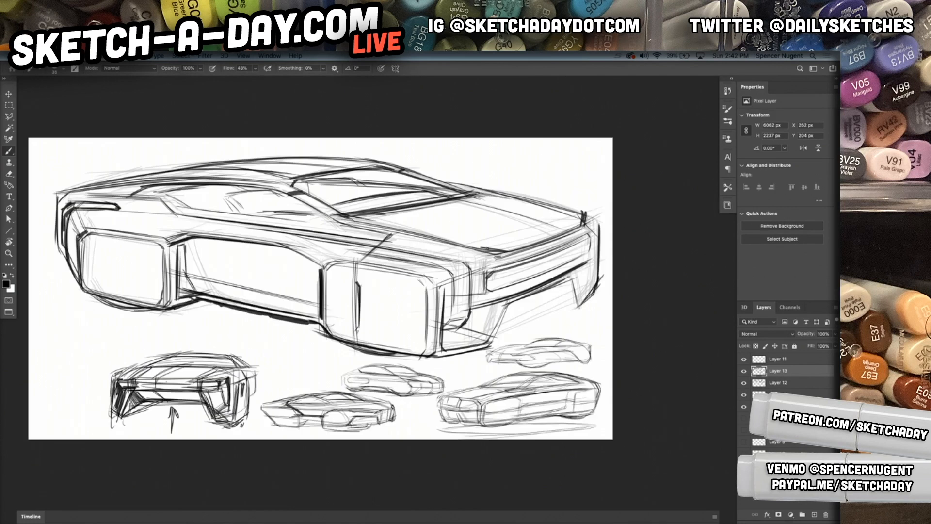
pyautogui.press('r')
pyautogui.moveTo(493, 247); pyautogui.dragTo(538, 283)
pyautogui.scroll(-2, 538, 284)
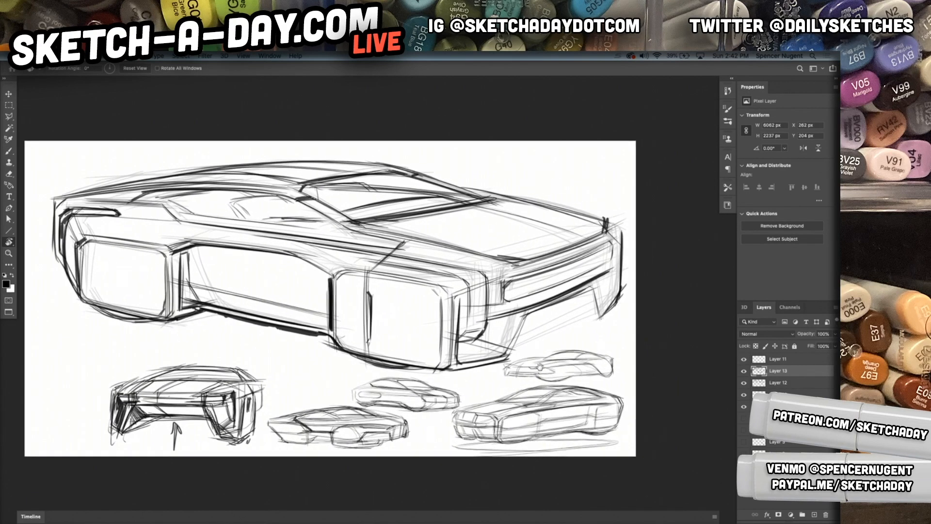
pyautogui.click(743, 383)
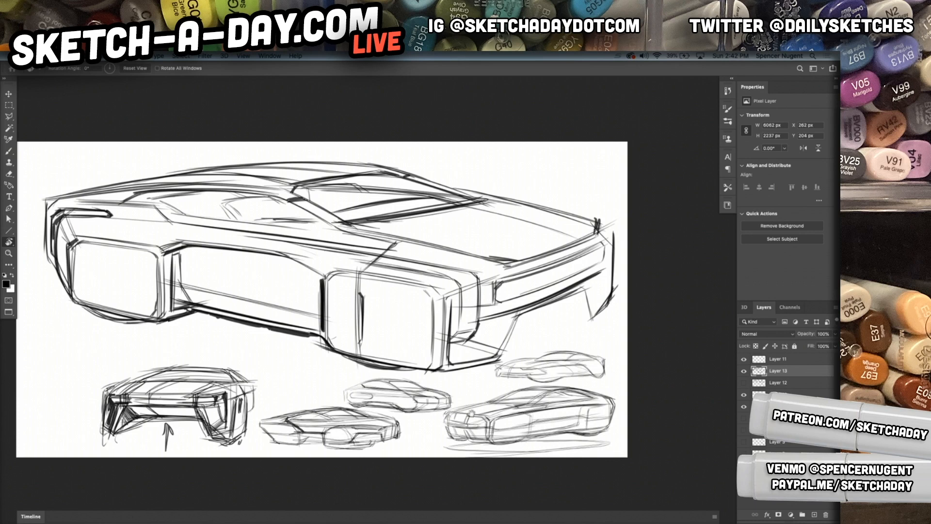
pyautogui.scroll(-3, 378, 295)
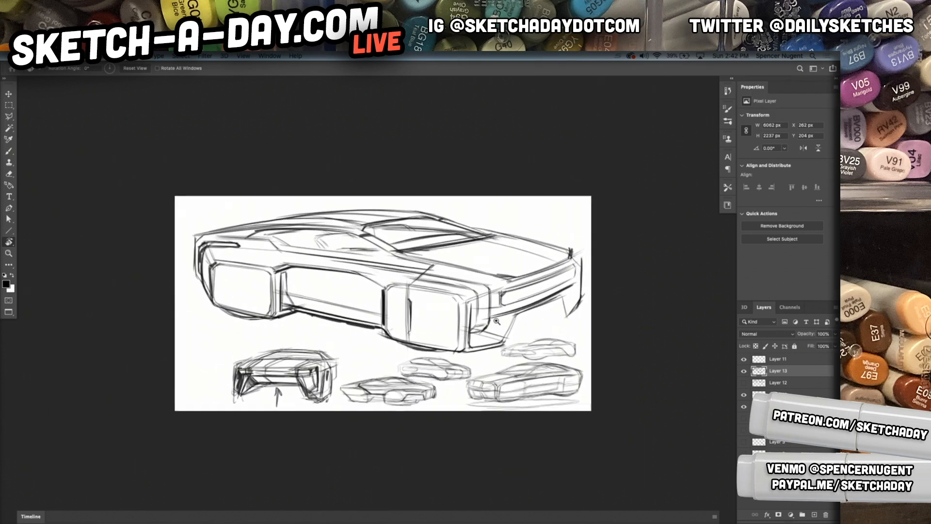
pyautogui.hscroll(3, 373, 295)
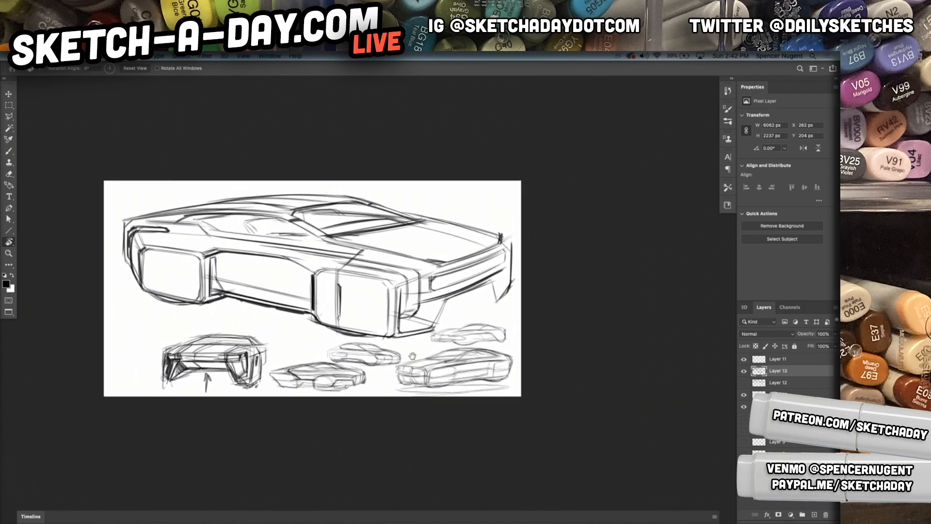
# Warp the traced car on Layer 13, pulling the far front upper corner inward and down and lifting the roof slightly
pyautogui.hotkey('ctrl', 't')
pyautogui.click(400, 68)
pyautogui.moveTo(516, 194); pyautogui.dragTo(501, 219)
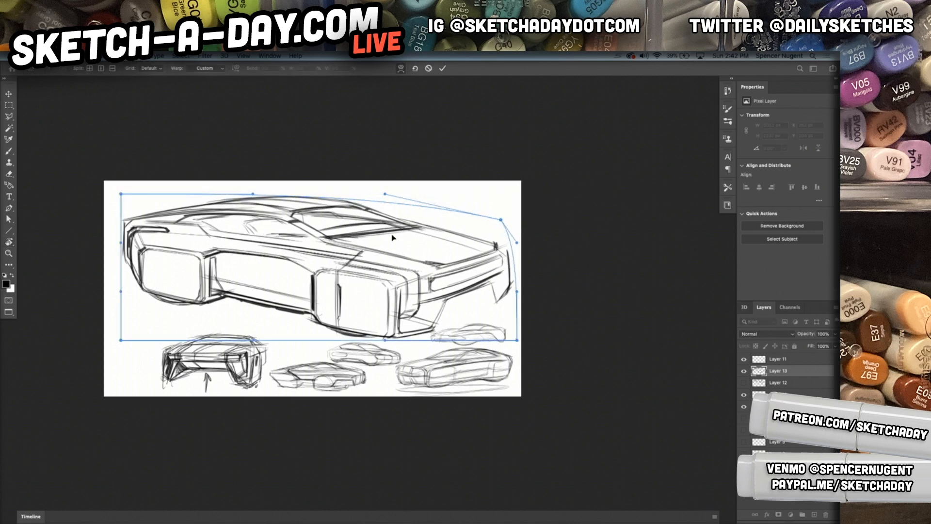
pyautogui.moveTo(389, 232); pyautogui.dragTo(388, 227)
pyautogui.moveTo(286, 202); pyautogui.dragTo(268, 192)
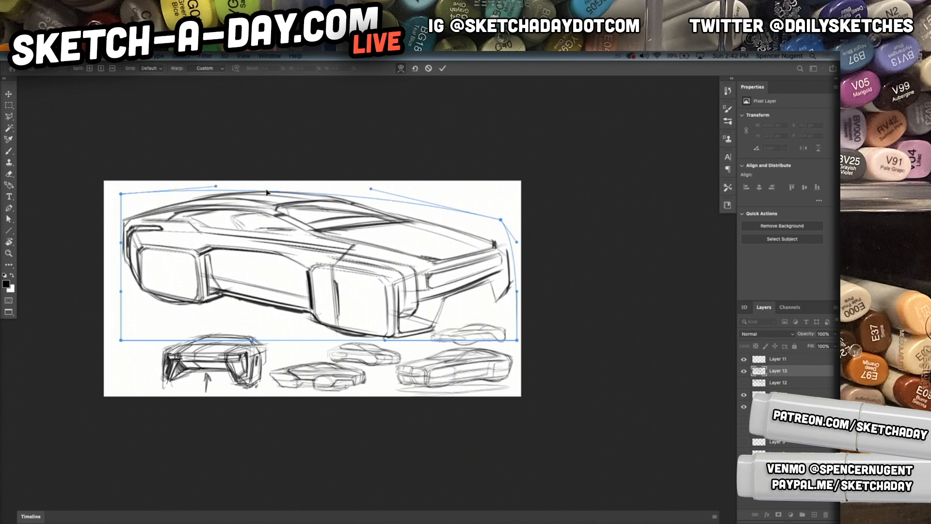
# Warp the car's underside, raising the rear lower corner and lowering the front one, nudge the far front corner outward, and apply the warp
pyautogui.moveTo(507, 299); pyautogui.dragTo(504, 317)
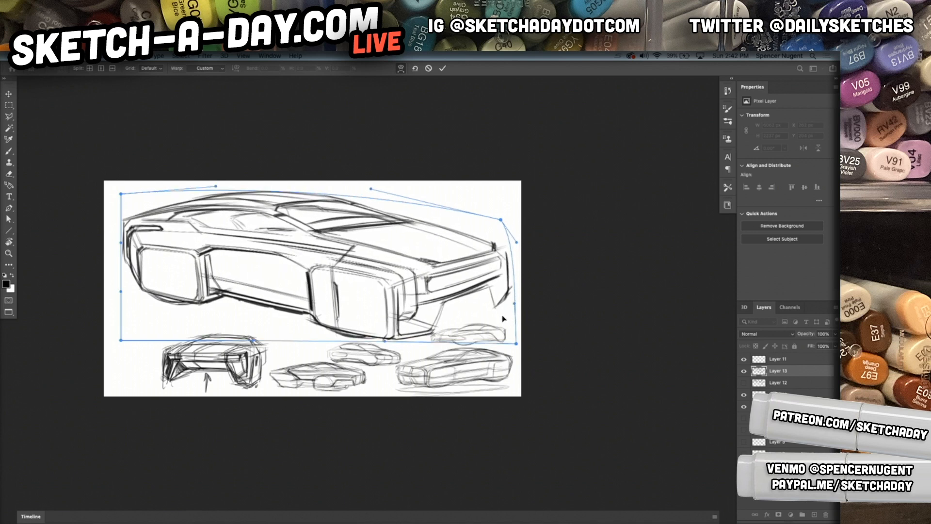
pyautogui.moveTo(462, 343); pyautogui.dragTo(451, 331)
pyautogui.moveTo(121, 340); pyautogui.dragTo(125, 325)
pyautogui.moveTo(145, 286); pyautogui.dragTo(155, 282)
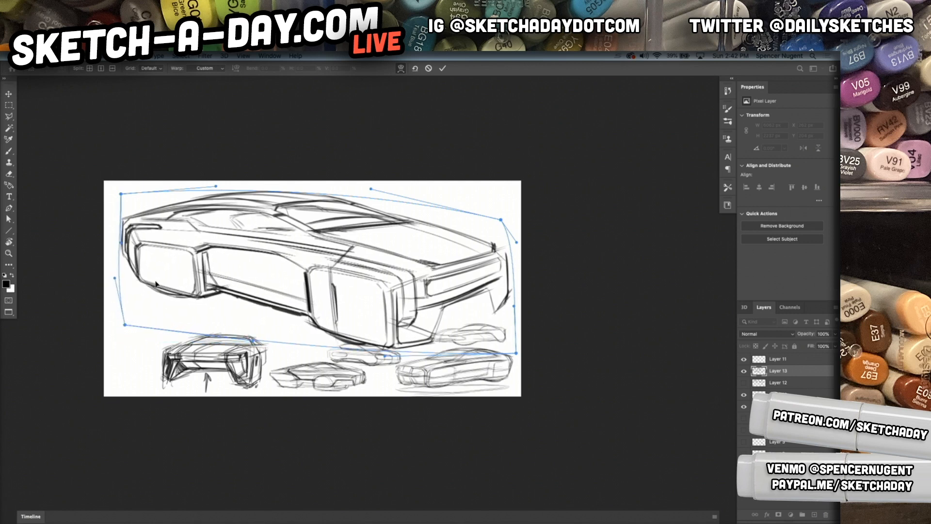
pyautogui.moveTo(291, 313); pyautogui.dragTo(275, 306)
pyautogui.moveTo(354, 330); pyautogui.dragTo(347, 318)
pyautogui.moveTo(498, 248); pyautogui.dragTo(507, 239)
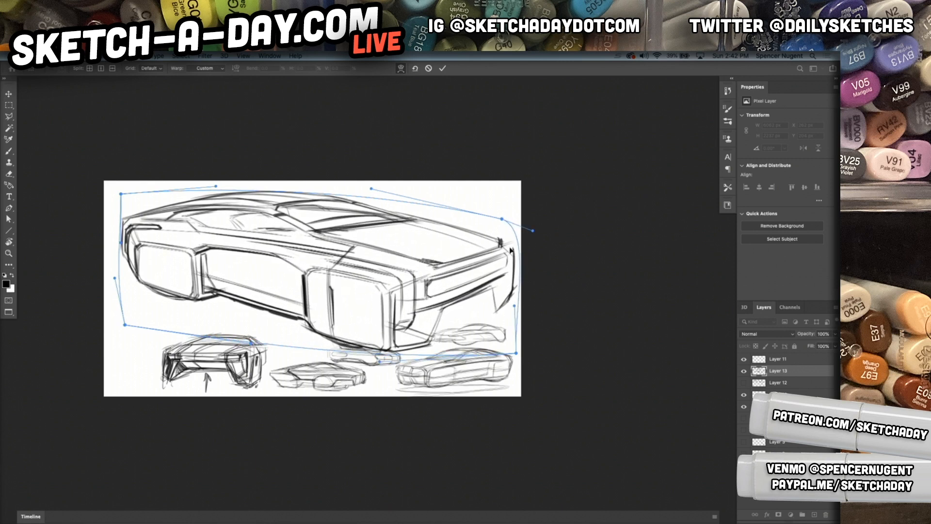
pyautogui.press('Return')
# Toggle Layer 13 off and on to check the warped drawing
pyautogui.press('r')
pyautogui.click(744, 371)
pyautogui.click(744, 371)
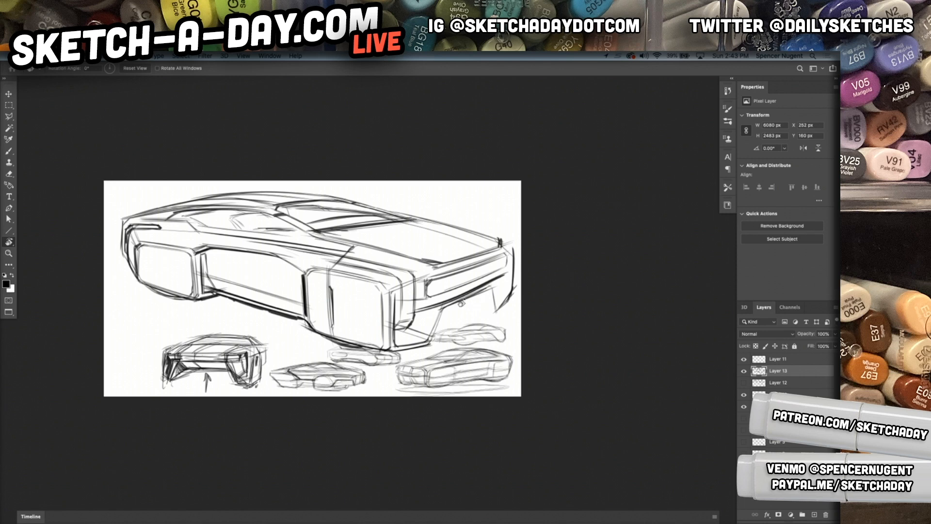
# Darken the lower bumper's inner edges and the grille band's lower edge, and add a dividing line across the grille
pyautogui.press('b')
pyautogui.moveTo(460, 310)
pyautogui.mouseDown()
pyautogui.moveTo(493, 303)
pyautogui.moveTo(484, 308)
pyautogui.moveTo(482, 294)
pyautogui.moveTo(440, 312)
pyautogui.moveTo(490, 290)
pyautogui.mouseUp()
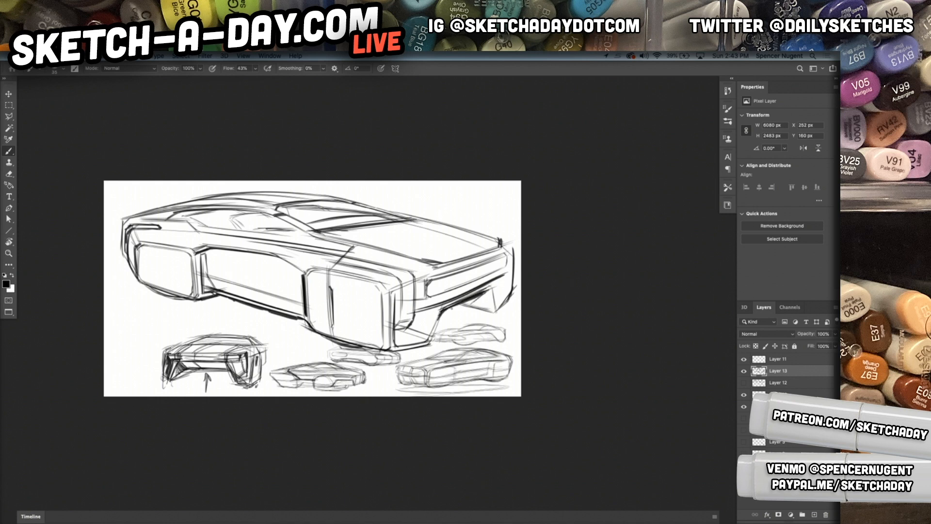
pyautogui.moveTo(432, 342); pyautogui.dragTo(446, 310)
pyautogui.moveTo(442, 299); pyautogui.dragTo(502, 271)
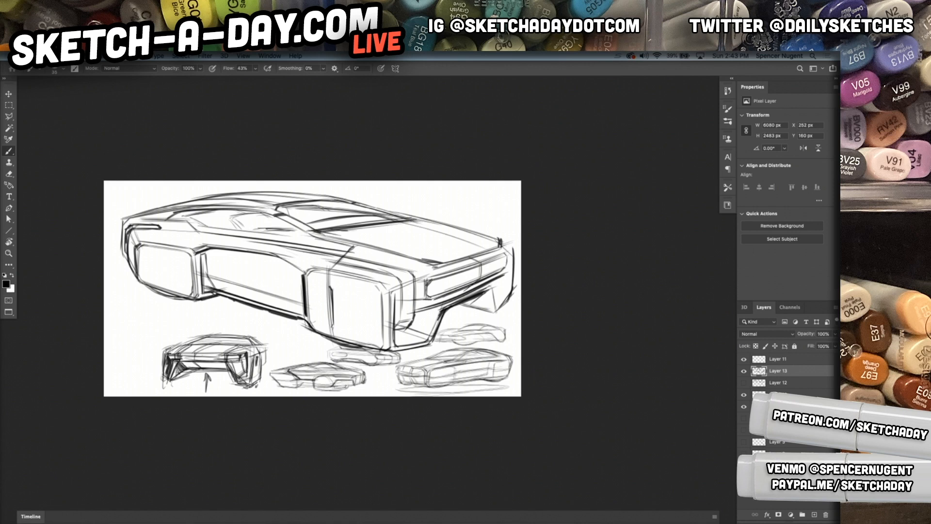
# Define the near front corner with upright lines and an upper edge running from the front wheel block to the grille
pyautogui.moveTo(412, 320); pyautogui.dragTo(414, 278)
pyautogui.moveTo(414, 320)
pyautogui.mouseDown()
pyautogui.moveTo(417, 289)
pyautogui.moveTo(435, 263)
pyautogui.mouseUp()
pyautogui.moveTo(388, 284); pyautogui.dragTo(427, 272)
pyautogui.moveTo(386, 285); pyautogui.dragTo(430, 271)
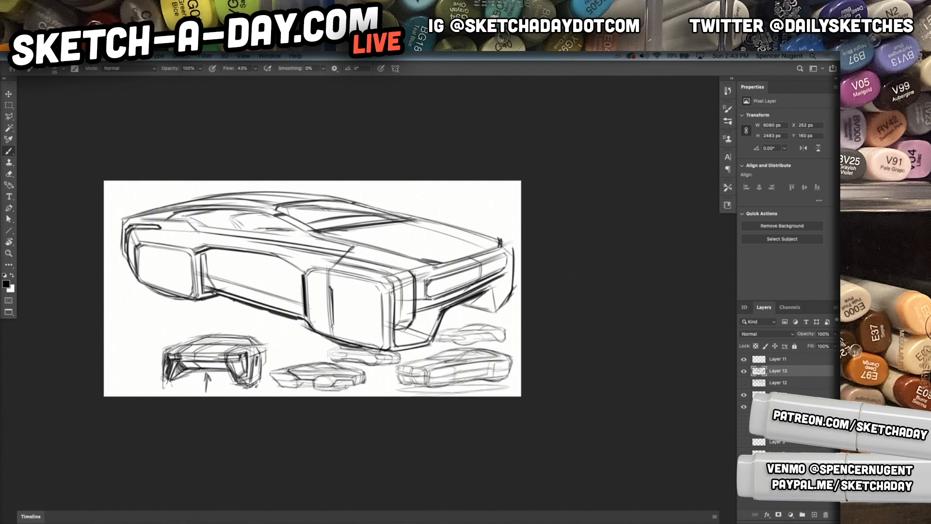
# Darken the front wheel block's forward edge and the far front corner, and outline the far-side lower intake
pyautogui.moveTo(394, 336)
pyautogui.mouseDown()
pyautogui.moveTo(393, 286)
pyautogui.moveTo(408, 289)
pyautogui.moveTo(393, 305)
pyautogui.moveTo(393, 339)
pyautogui.mouseUp()
pyautogui.hotkey('ctrl', 'z')
pyautogui.hotkey('ctrl', 'z')
pyautogui.moveTo(394, 288); pyautogui.dragTo(395, 345)
pyautogui.moveTo(512, 256); pyautogui.dragTo(513, 281)
pyautogui.hotkey('ctrl', 'z')
pyautogui.moveTo(488, 291)
pyautogui.mouseDown()
pyautogui.moveTo(492, 311)
pyautogui.moveTo(497, 297)
pyautogui.mouseUp()
pyautogui.moveTo(490, 287); pyautogui.dragTo(508, 285)
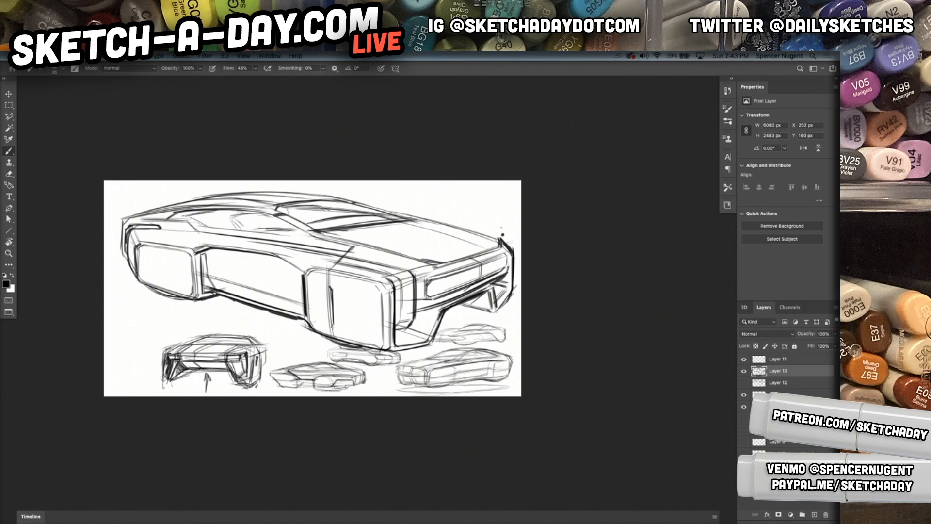
# Reinforce the vertical lines between the front wheel block and the grille, and add a stroke across the block's face
pyautogui.moveTo(401, 290); pyautogui.dragTo(398, 318)
pyautogui.moveTo(406, 278); pyautogui.dragTo(404, 319)
pyautogui.moveTo(315, 286)
pyautogui.mouseDown()
pyautogui.moveTo(361, 270)
pyautogui.moveTo(394, 290)
pyautogui.mouseUp()
# Erase the stray construction lines on the hood above the near front fender
pyautogui.press('r')
pyautogui.moveTo(485, 266)
pyautogui.mouseDown()
pyautogui.moveTo(458, 214)
pyautogui.moveTo(388, 252)
pyautogui.mouseUp()
pyautogui.press('e')
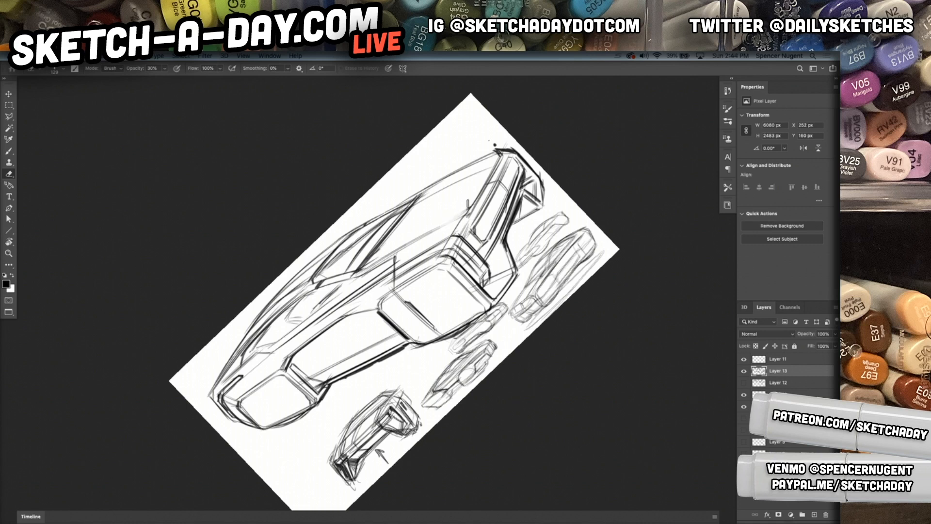
pyautogui.moveTo(465, 206); pyautogui.dragTo(390, 256)
# Redraw the hood's near-side crease above the front fender and darken the hood's outer edge at the far front corner
pyautogui.press('b')
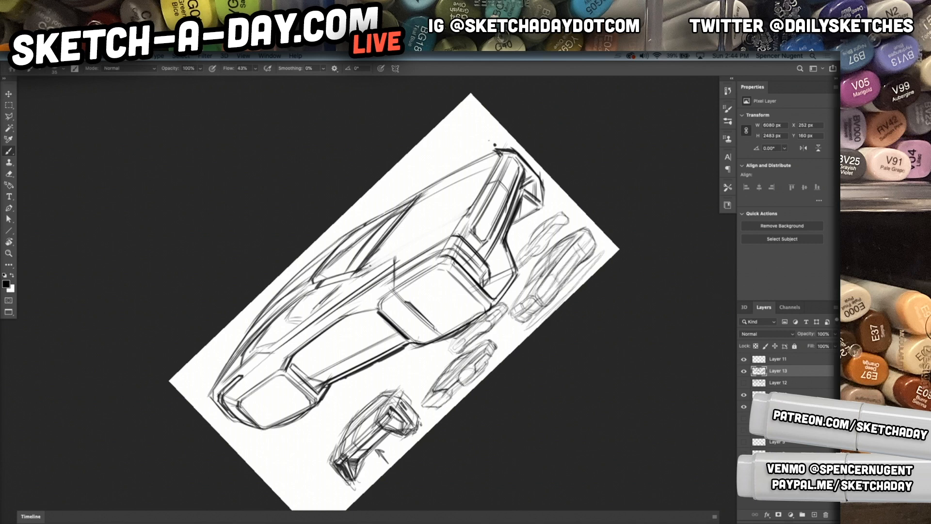
pyautogui.moveTo(467, 214); pyautogui.dragTo(366, 265)
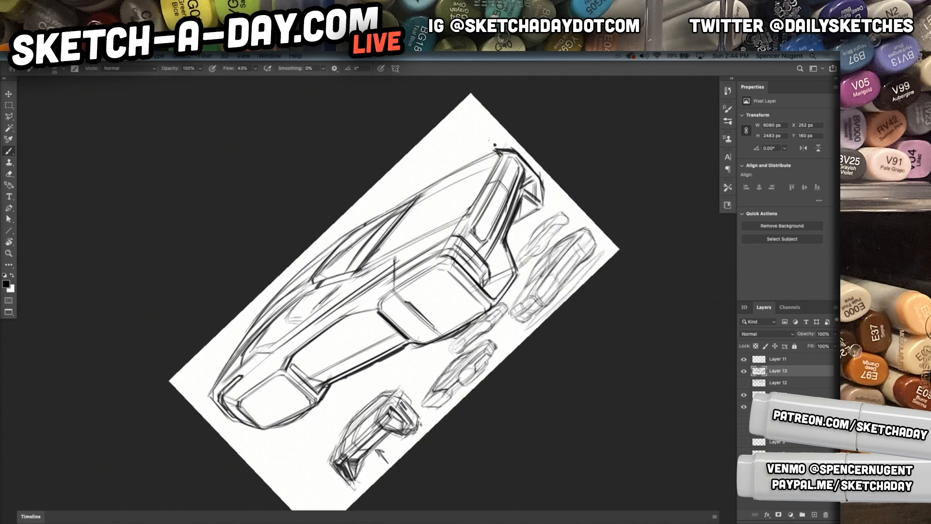
pyautogui.click(455, 210)
pyautogui.moveTo(454, 223)
pyautogui.mouseDown()
pyautogui.moveTo(468, 214)
pyautogui.moveTo(416, 253)
pyautogui.mouseUp()
pyautogui.moveTo(466, 231); pyautogui.dragTo(453, 233)
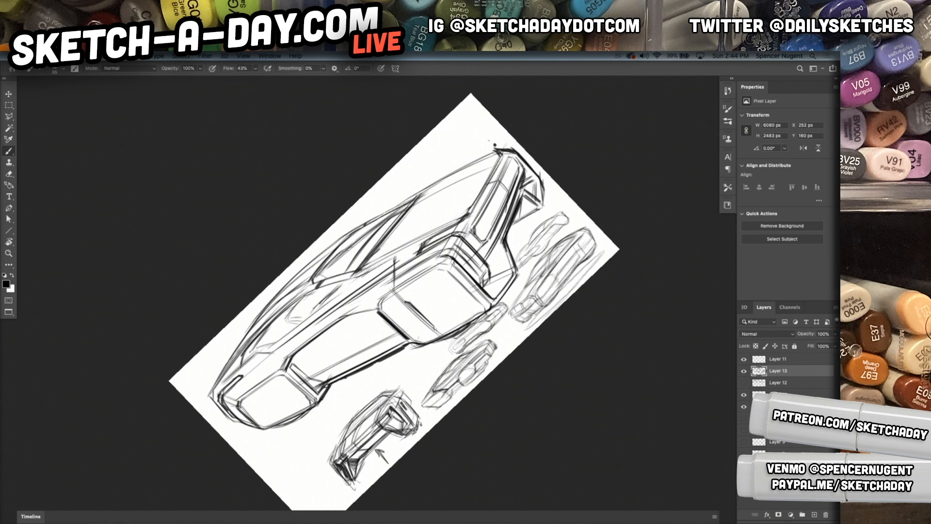
pyautogui.moveTo(495, 154); pyautogui.dragTo(471, 167)
pyautogui.press('r')
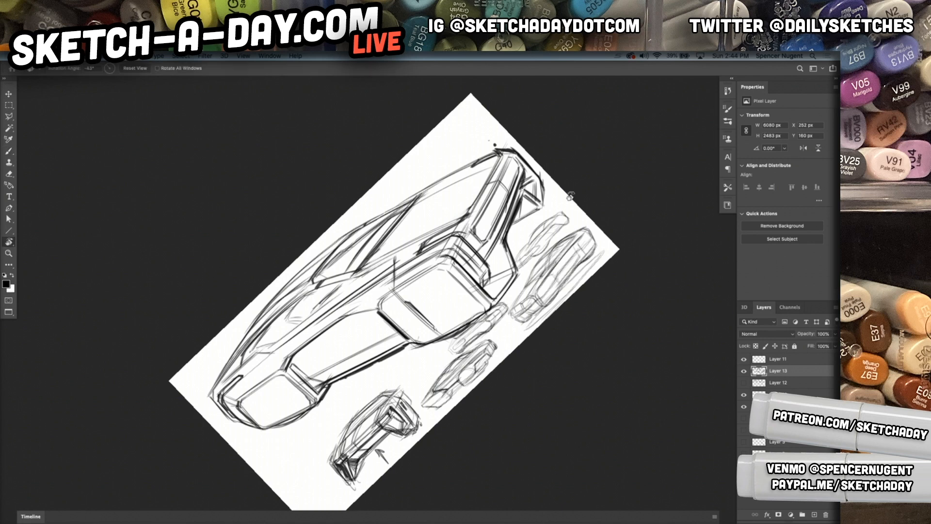
# Erase the overshooting lines above the front wheel block and at the far front corner with a larger eraser at 100% opacity
pyautogui.press('Escape')
pyautogui.press('b')
pyautogui.click(454, 286)
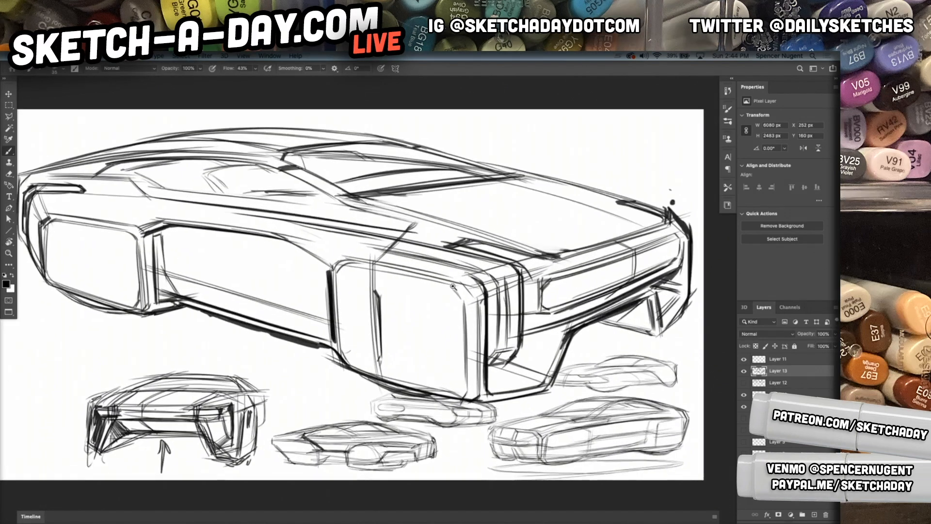
pyautogui.hotkey('ctrl', '-')
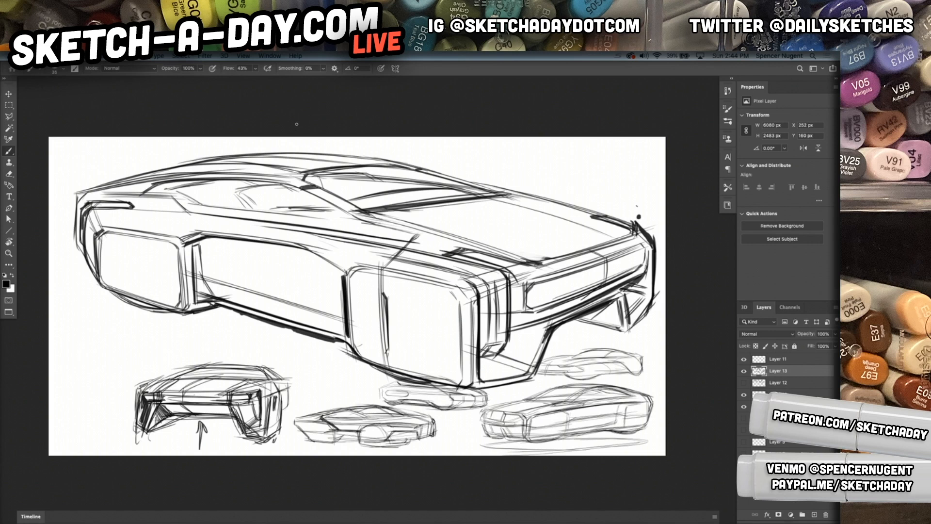
pyautogui.press('e')
pyautogui.rightClick(428, 232)
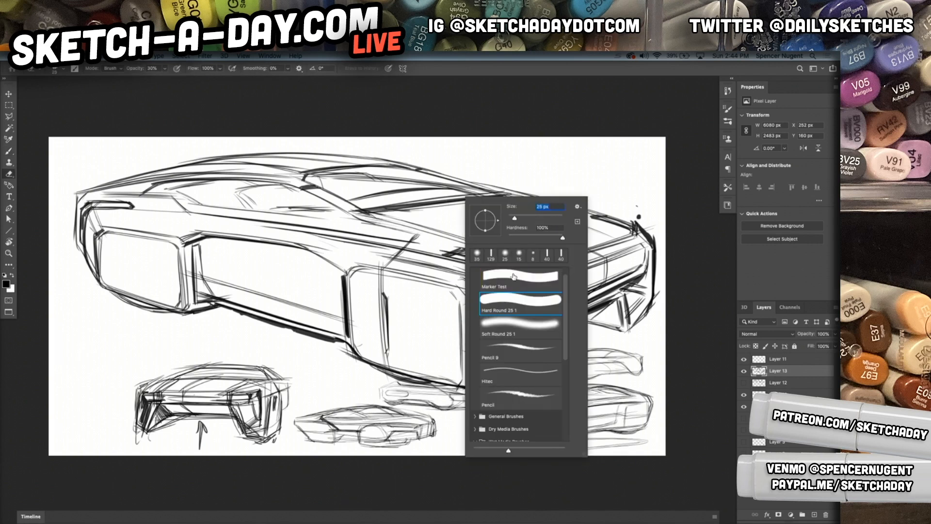
pyautogui.moveTo(515, 218); pyautogui.dragTo(517, 219)
pyautogui.click(426, 244)
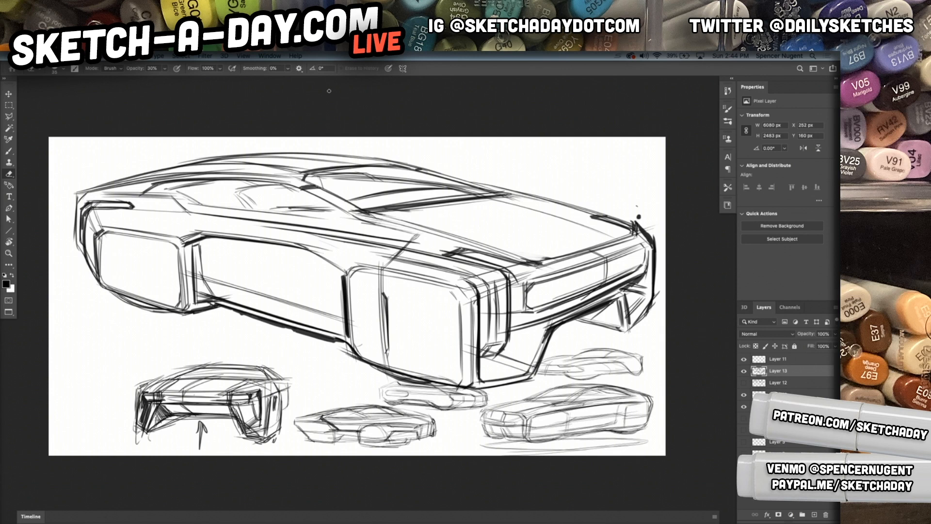
pyautogui.press('0')
pyautogui.moveTo(411, 239)
pyautogui.mouseDown()
pyautogui.moveTo(393, 259)
pyautogui.moveTo(411, 238)
pyautogui.mouseUp()
pyautogui.moveTo(645, 208); pyautogui.dragTo(651, 225)
pyautogui.moveTo(420, 323); pyautogui.dragTo(497, 305)
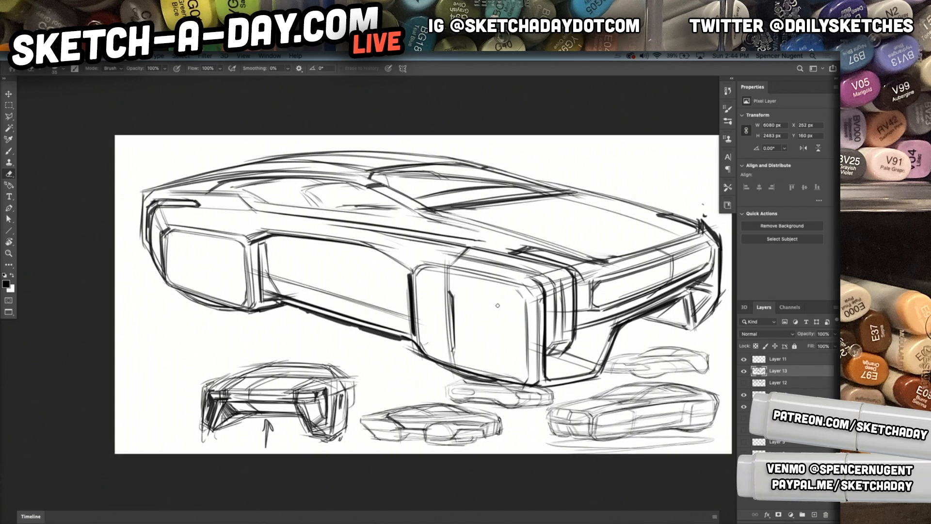
# Darken the beltline, the rear pillar and the windshield's near corner, and add light contour lines along the hood
pyautogui.click(9, 152)
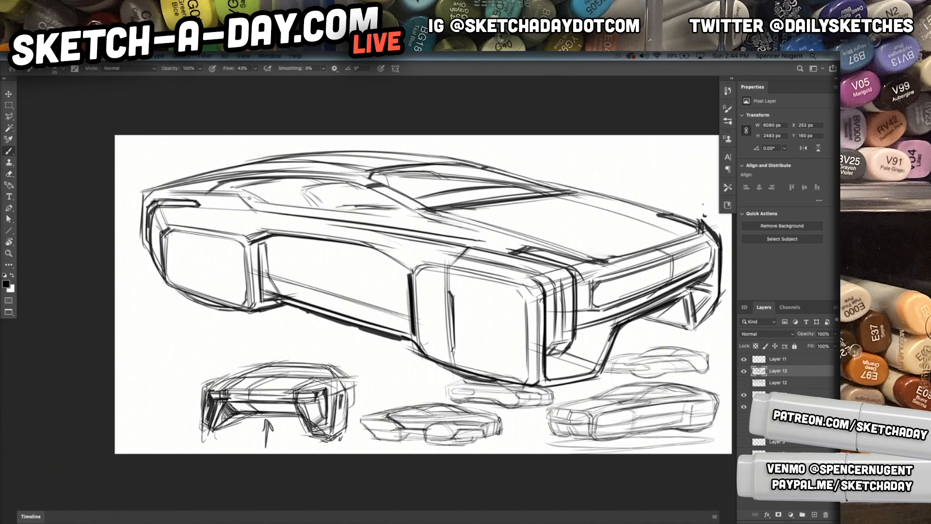
pyautogui.moveTo(243, 189)
pyautogui.mouseDown()
pyautogui.moveTo(264, 205)
pyautogui.moveTo(242, 190)
pyautogui.moveTo(257, 203)
pyautogui.moveTo(438, 227)
pyautogui.moveTo(265, 207)
pyautogui.moveTo(571, 239)
pyautogui.mouseUp()
pyautogui.moveTo(449, 209); pyautogui.dragTo(636, 263)
pyautogui.moveTo(558, 196)
pyautogui.mouseDown()
pyautogui.moveTo(682, 238)
pyautogui.moveTo(614, 204)
pyautogui.moveTo(686, 229)
pyautogui.moveTo(556, 207)
pyautogui.moveTo(641, 235)
pyautogui.mouseUp()
pyautogui.moveTo(524, 199)
pyautogui.mouseDown()
pyautogui.moveTo(653, 246)
pyautogui.moveTo(647, 224)
pyautogui.moveTo(595, 206)
pyautogui.moveTo(621, 213)
pyautogui.mouseUp()
pyautogui.press('e')
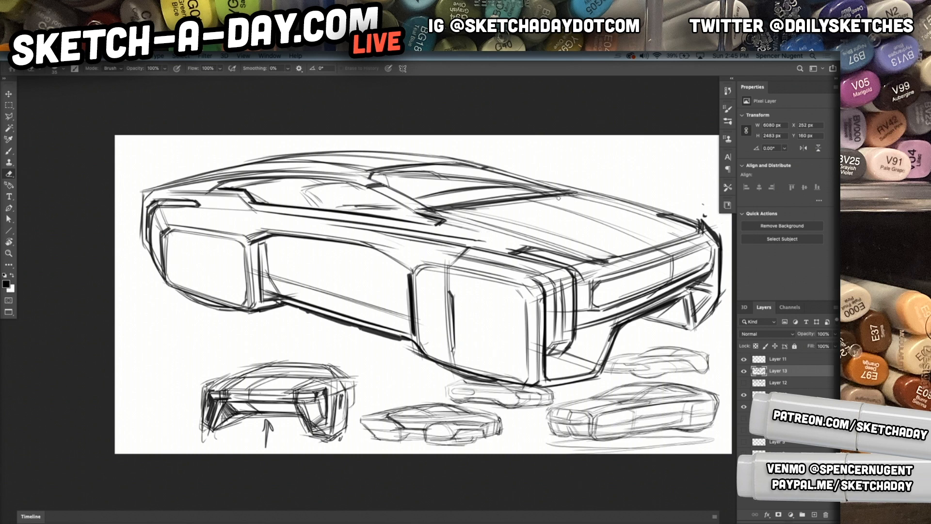
pyautogui.press('b')
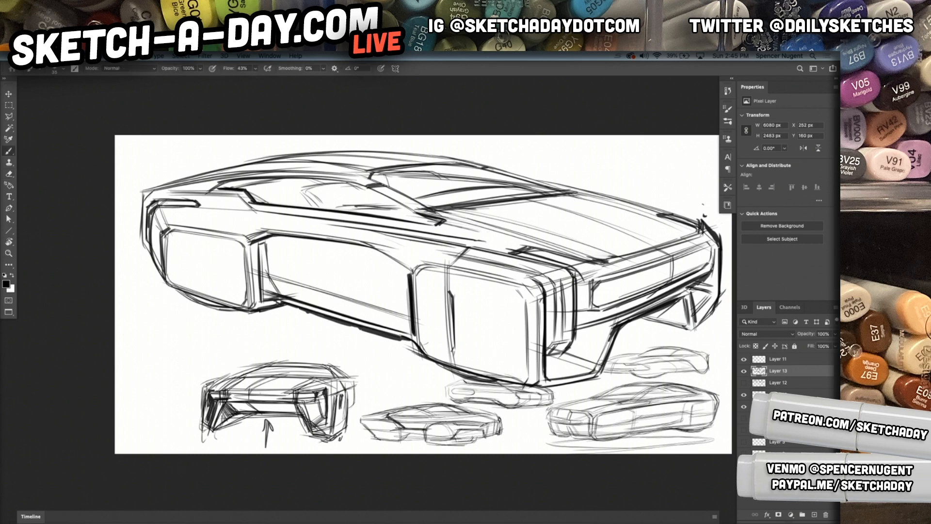
# Hatch the gap between the front wheel block and the grille, and reinforce the grille's frame with added lines along its length
pyautogui.moveTo(577, 276); pyautogui.dragTo(574, 323)
pyautogui.moveTo(577, 298)
pyautogui.mouseDown()
pyautogui.moveTo(598, 315)
pyautogui.moveTo(631, 301)
pyautogui.mouseUp()
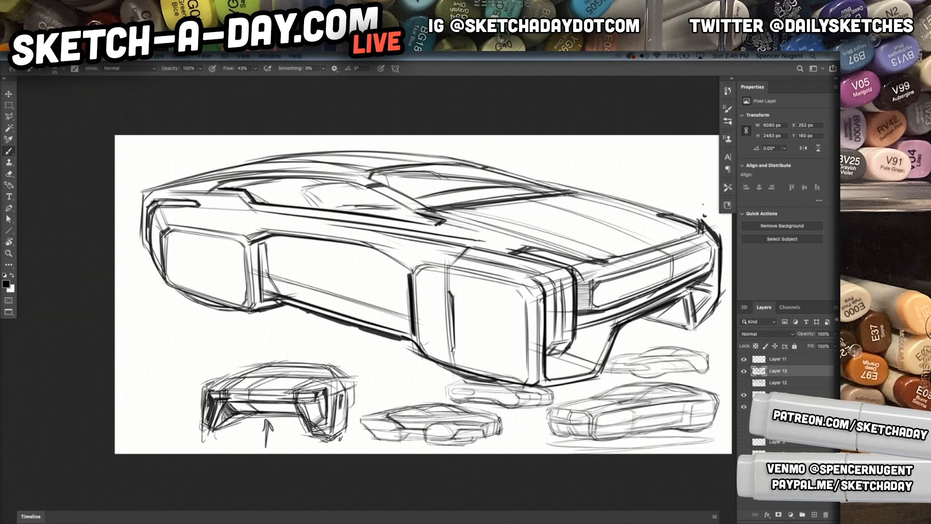
pyautogui.moveTo(575, 280); pyautogui.dragTo(591, 275)
pyautogui.moveTo(599, 267)
pyautogui.mouseDown()
pyautogui.moveTo(703, 235)
pyautogui.moveTo(680, 244)
pyautogui.mouseUp()
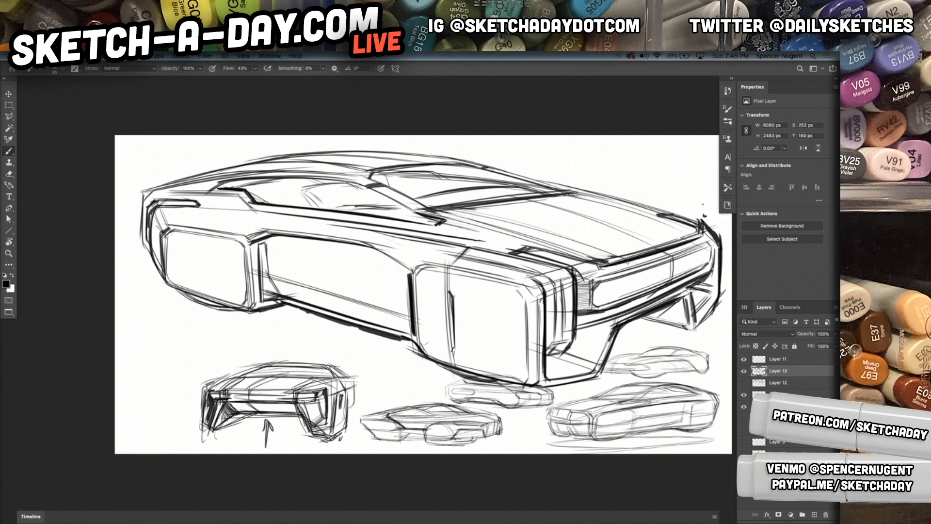
pyautogui.moveTo(601, 291)
pyautogui.mouseDown()
pyautogui.moveTo(705, 255)
pyautogui.moveTo(625, 284)
pyautogui.moveTo(703, 257)
pyautogui.moveTo(702, 271)
pyautogui.moveTo(699, 237)
pyautogui.mouseUp()
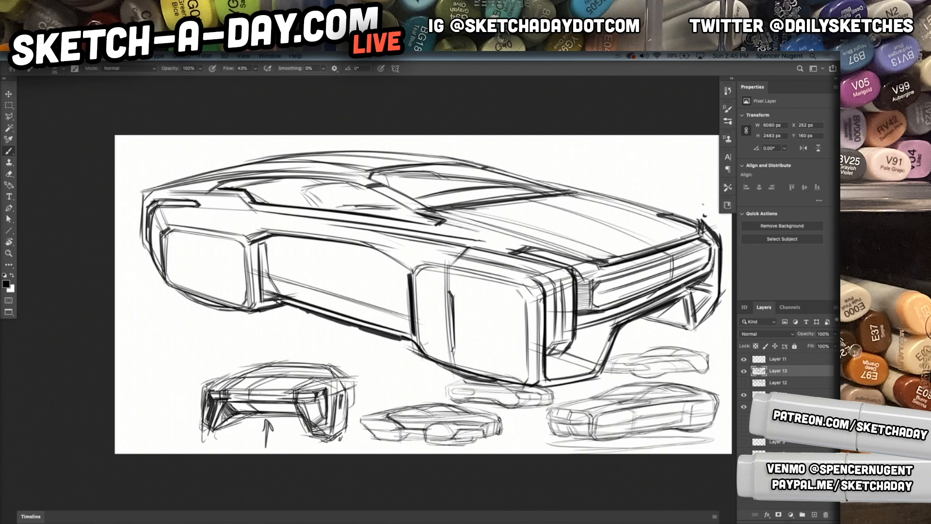
# Darken the base of the far-side lower intake and add stroke lines along the front lip and under the front wheel block
pyautogui.moveTo(687, 331); pyautogui.dragTo(709, 310)
pyautogui.moveTo(630, 328); pyautogui.dragTo(718, 339)
pyautogui.moveTo(414, 358)
pyautogui.mouseDown()
pyautogui.moveTo(574, 397)
pyautogui.moveTo(579, 369)
pyautogui.moveTo(593, 369)
pyautogui.moveTo(563, 359)
pyautogui.mouseUp()
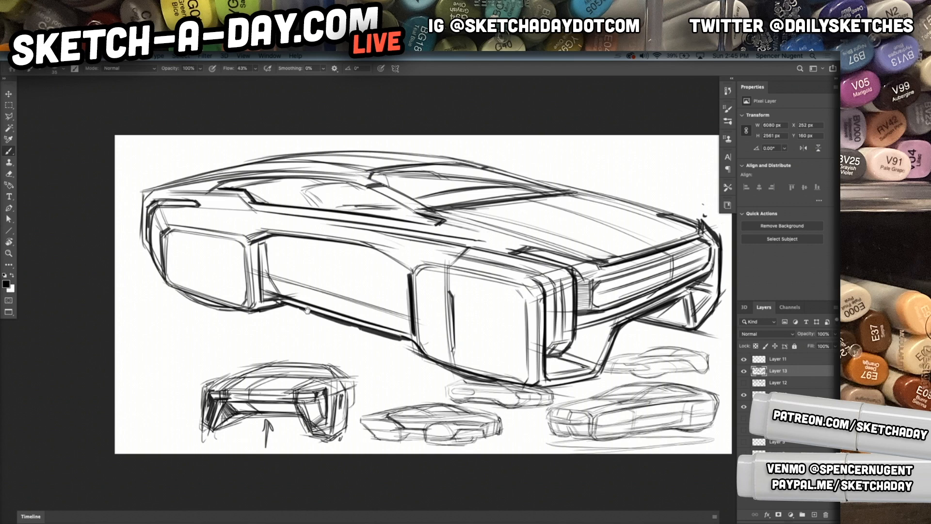
# Reinforce the rear fender's diagonal edge and the vertical edge behind the rear wheel block where the side panel begins
pyautogui.moveTo(520, 293); pyautogui.dragTo(493, 303)
pyautogui.moveTo(218, 207)
pyautogui.mouseDown()
pyautogui.moveTo(245, 242)
pyautogui.moveTo(238, 282)
pyautogui.mouseUp()
pyautogui.moveTo(238, 249)
pyautogui.mouseDown()
pyautogui.moveTo(251, 304)
pyautogui.moveTo(306, 319)
pyautogui.mouseUp()
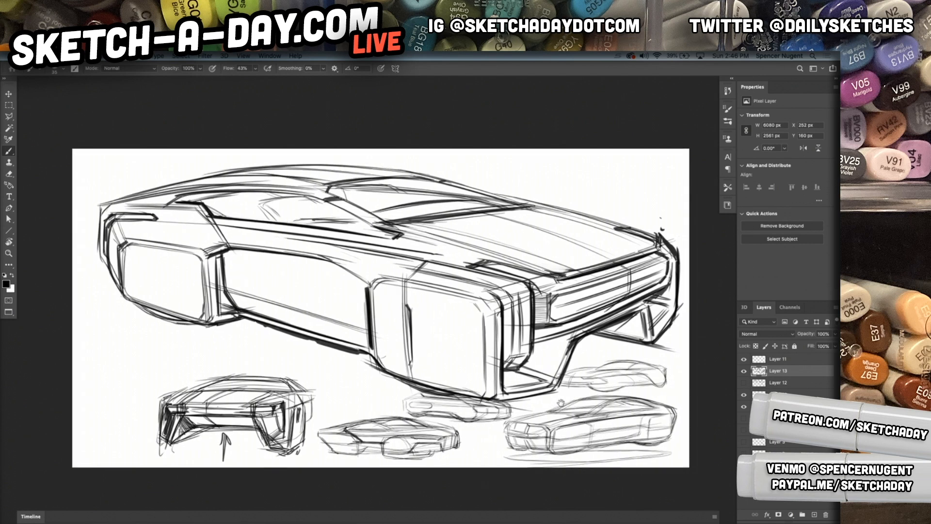
# Move the front-view thumbnail sketch into the empty area below the large car's rear wheel block
pyautogui.scroll(-3, 428, 342)
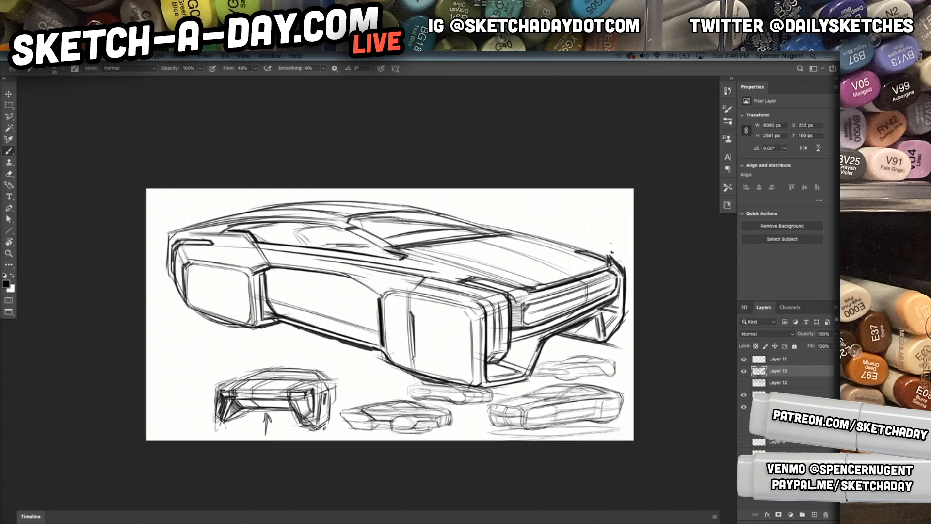
pyautogui.hscroll(3, 486, 363)
pyautogui.scroll(-2, 448, 348)
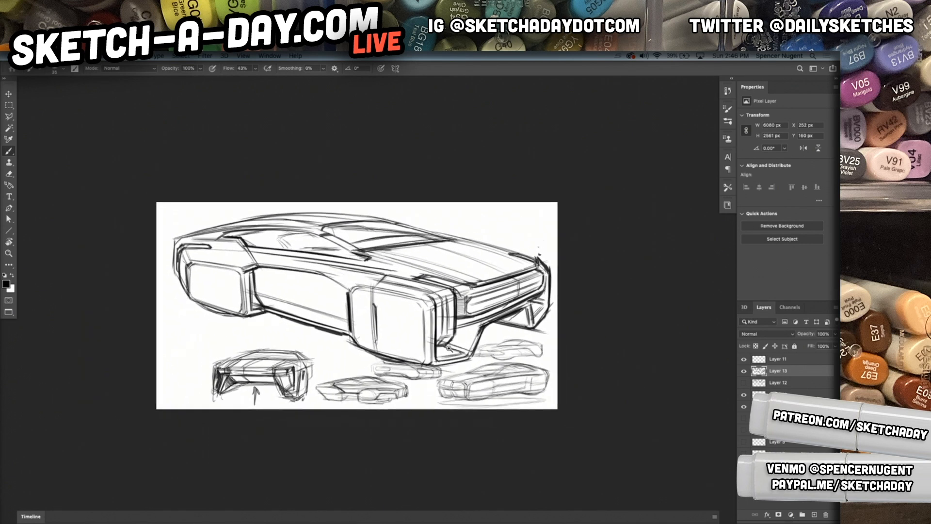
pyautogui.scroll(-2, 449, 348)
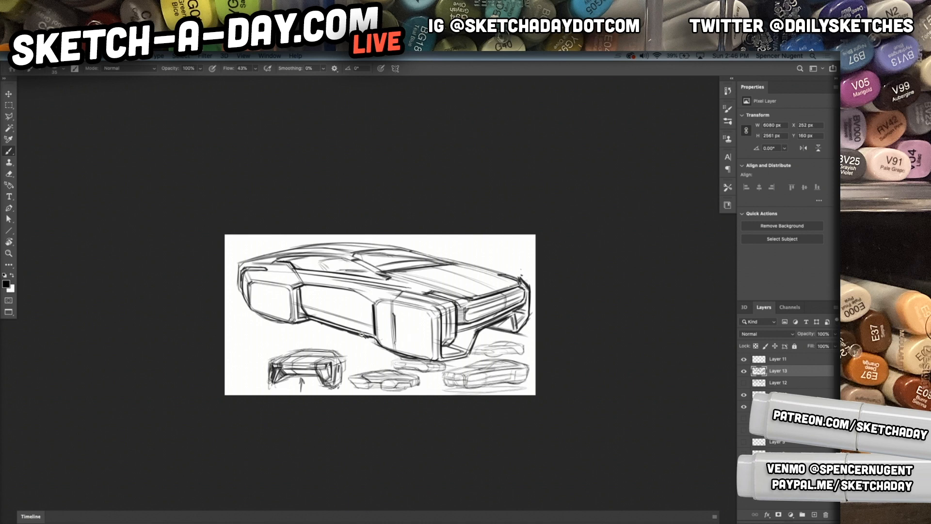
pyautogui.scroll(5, 463, 314)
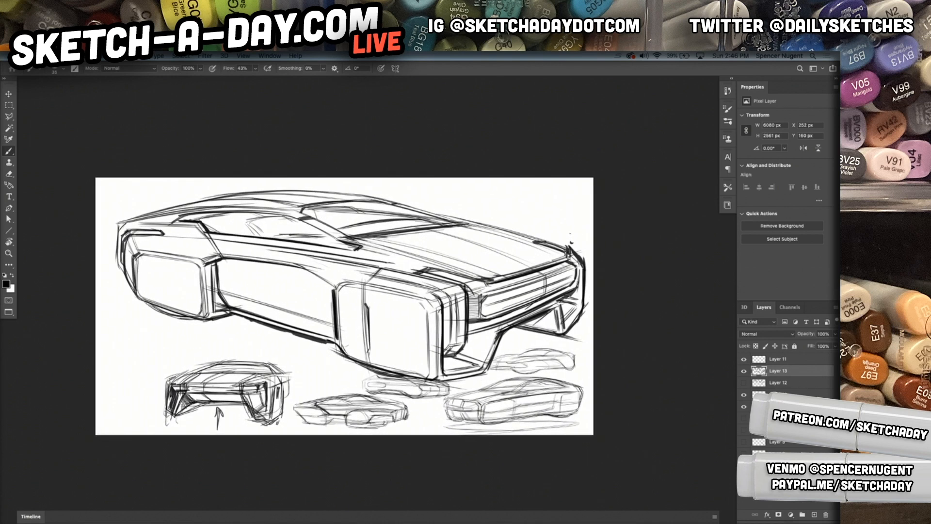
pyautogui.click(775, 395)
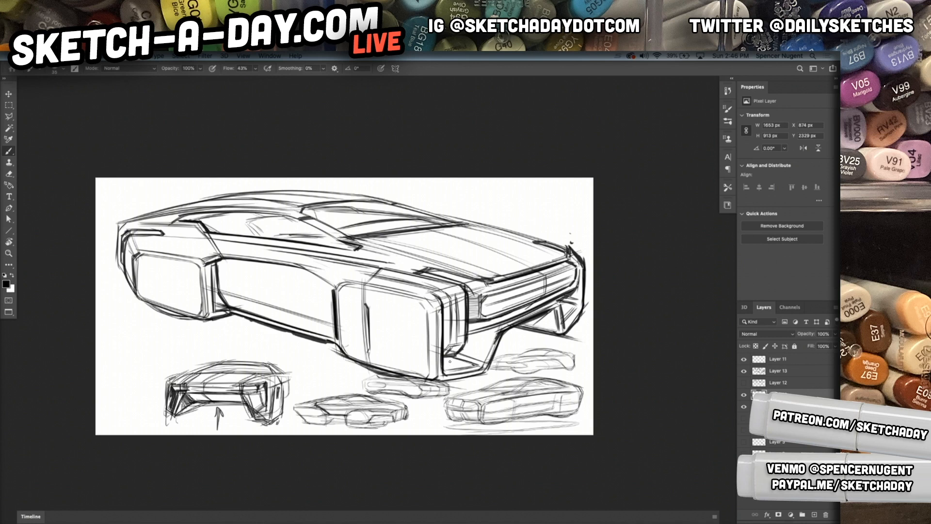
pyautogui.press('v')
pyautogui.moveTo(443, 398); pyautogui.dragTo(382, 372)
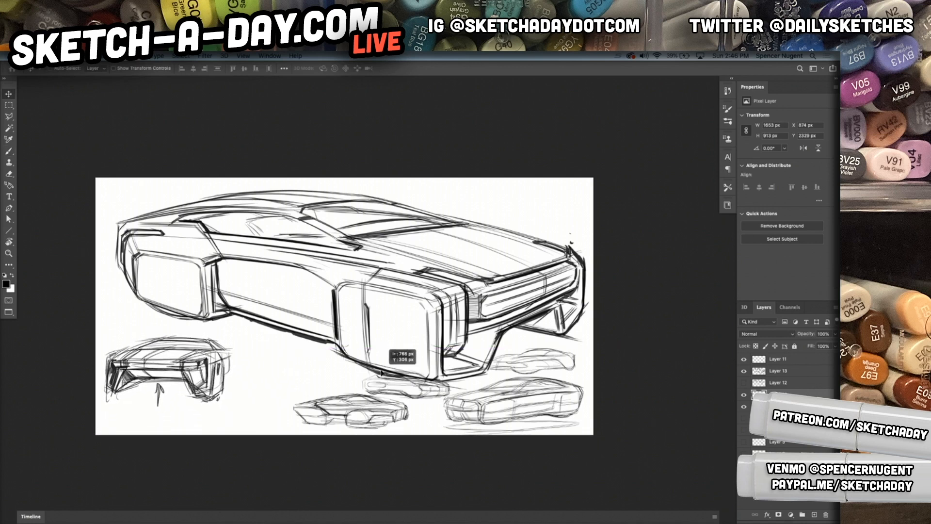
pyautogui.moveTo(210, 365); pyautogui.dragTo(210, 360)
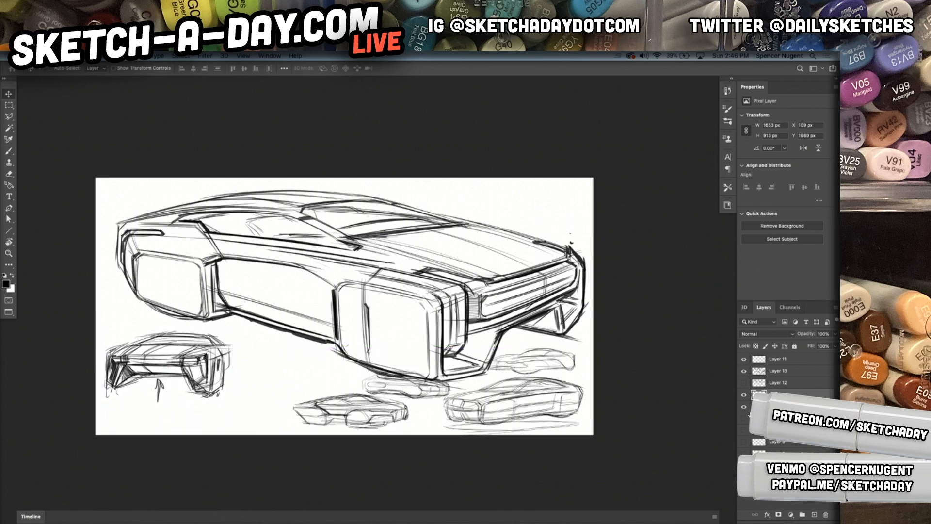
# Move the three-quarter thumbnails under the front-view sketch, flip them horizontally and scale them down slightly
pyautogui.click(775, 406)
pyautogui.moveTo(374, 404); pyautogui.dragTo(187, 404)
pyautogui.hotkey('ctrl', 't')
pyautogui.rightClick(377, 380)
pyautogui.press('Escape')
pyautogui.rightClick(381, 475)
pyautogui.press('Escape')
pyautogui.rightClick(380, 475)
pyautogui.press('Escape')
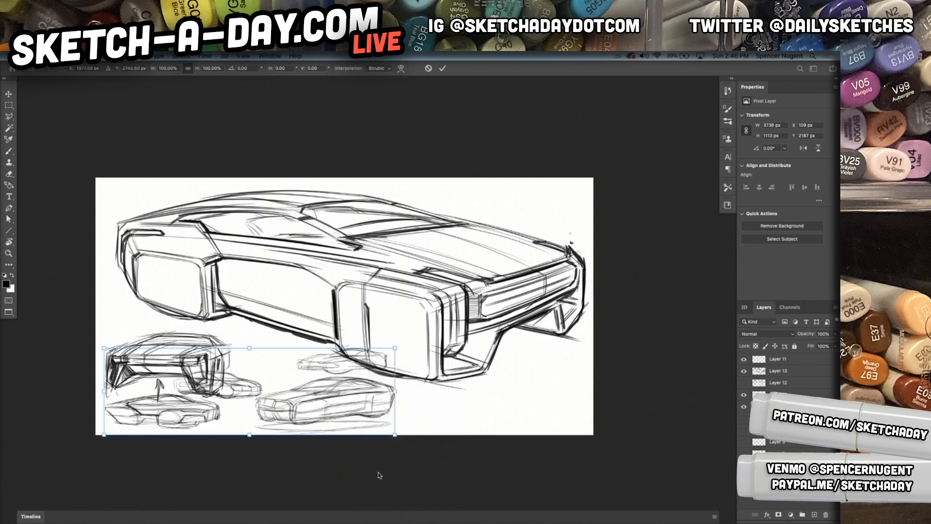
pyautogui.rightClick(379, 475)
pyautogui.click(378, 508)
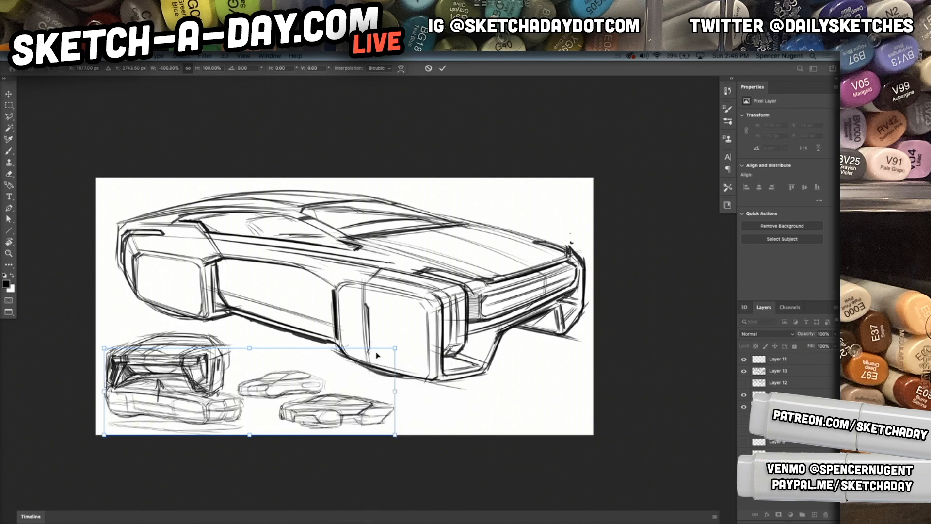
pyautogui.moveTo(395, 348); pyautogui.dragTo(369, 352)
pyautogui.press('Return')
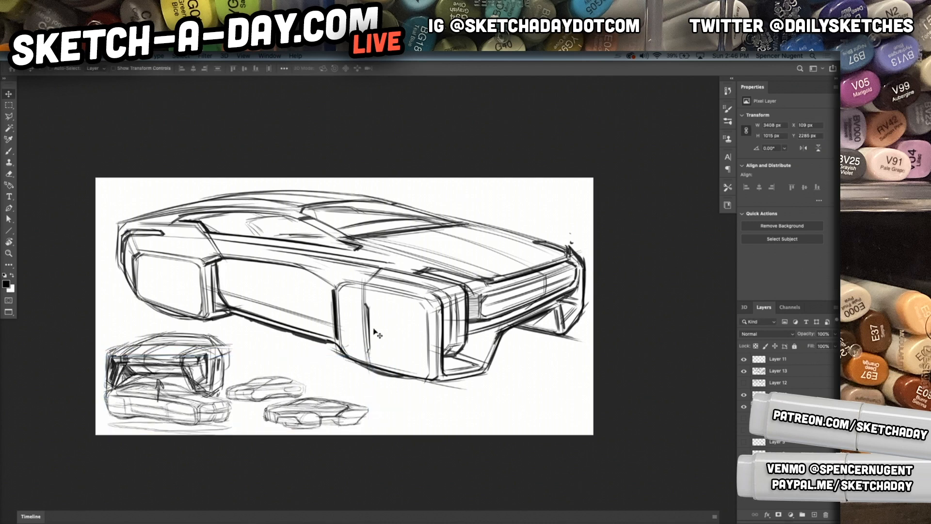
# Scale down the front-view thumbnail and raise it clear of the car thumbnail below it
pyautogui.hotkey('ctrl', 't')
pyautogui.moveTo(207, 347)
pyautogui.mouseDown()
pyautogui.moveTo(220, 337)
pyautogui.moveTo(195, 341)
pyautogui.mouseUp()
pyautogui.press('Return')
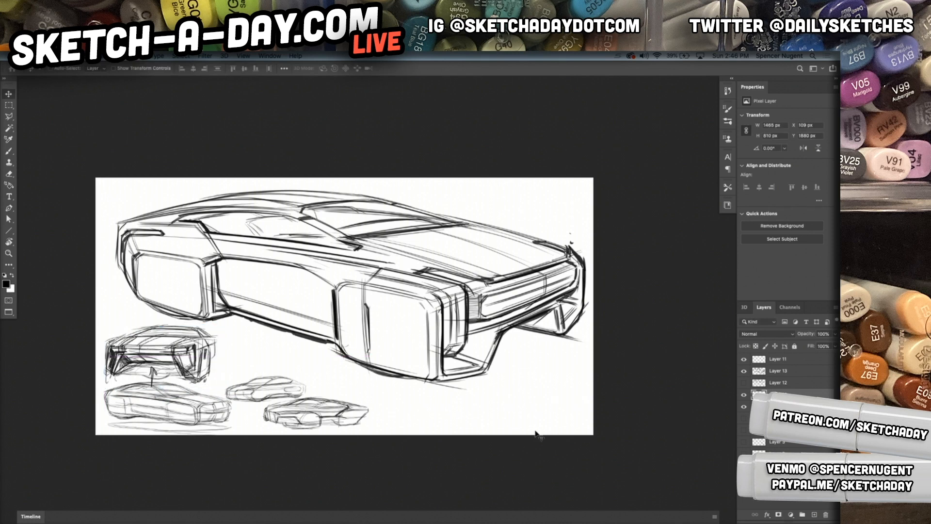
pyautogui.scroll(-2, 458, 346)
pyautogui.scroll(-1, 458, 346)
pyautogui.scroll(2, 458, 346)
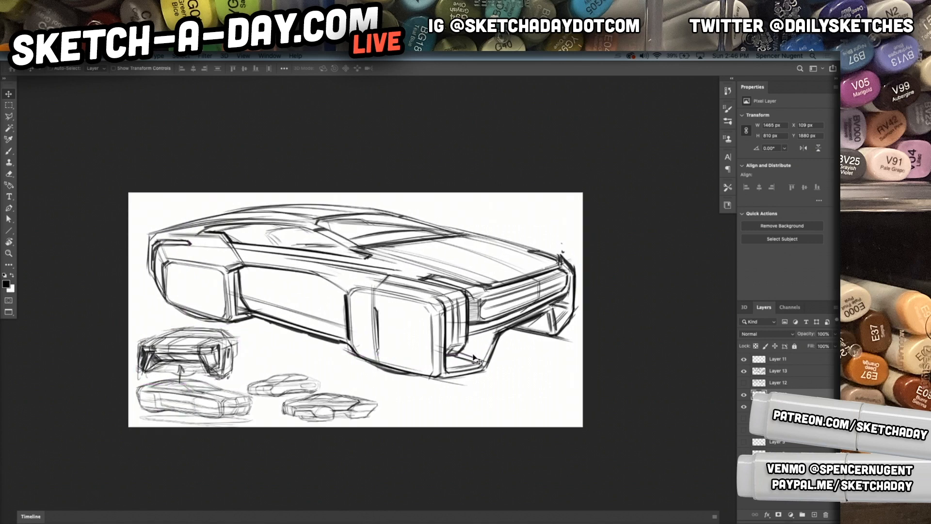
pyautogui.scroll(4, 474, 360)
pyautogui.press('super+0')
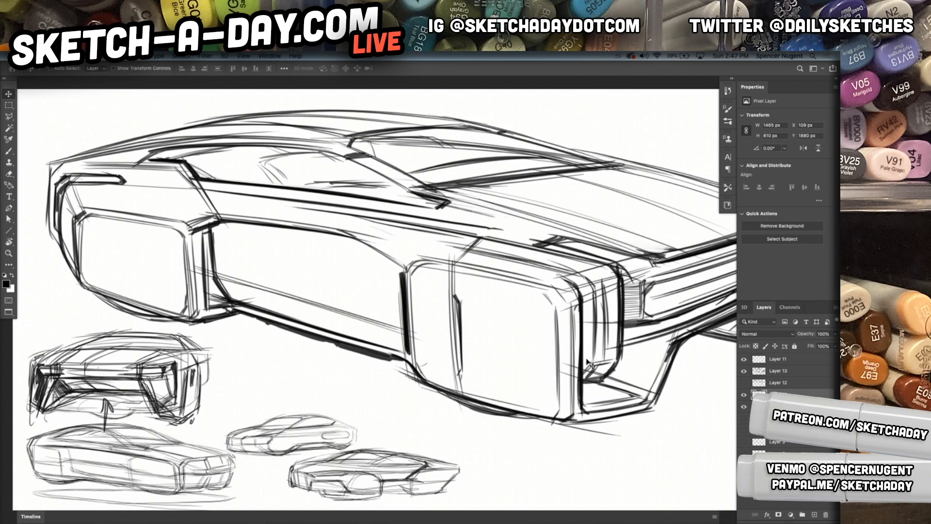
pyautogui.press('super+space')
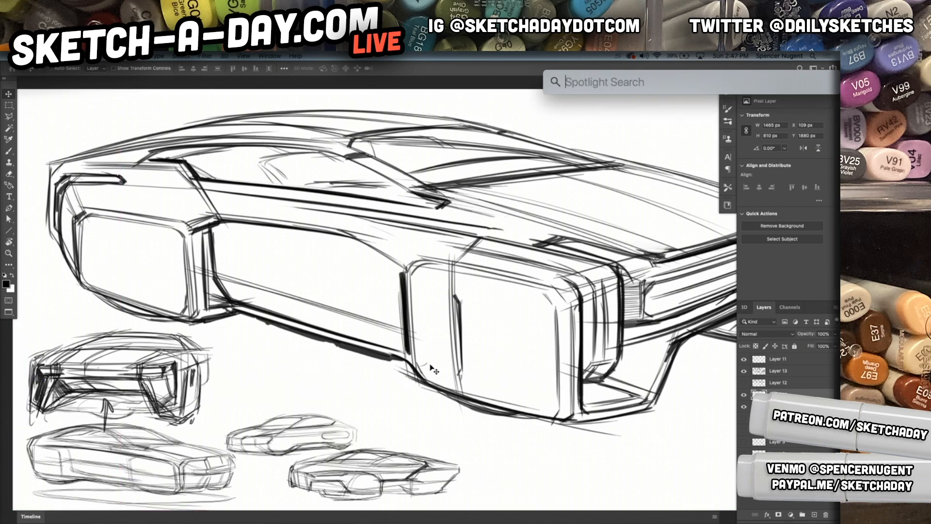
pyautogui.press('super')
pyautogui.moveTo(535, 345); pyautogui.dragTo(458, 355)
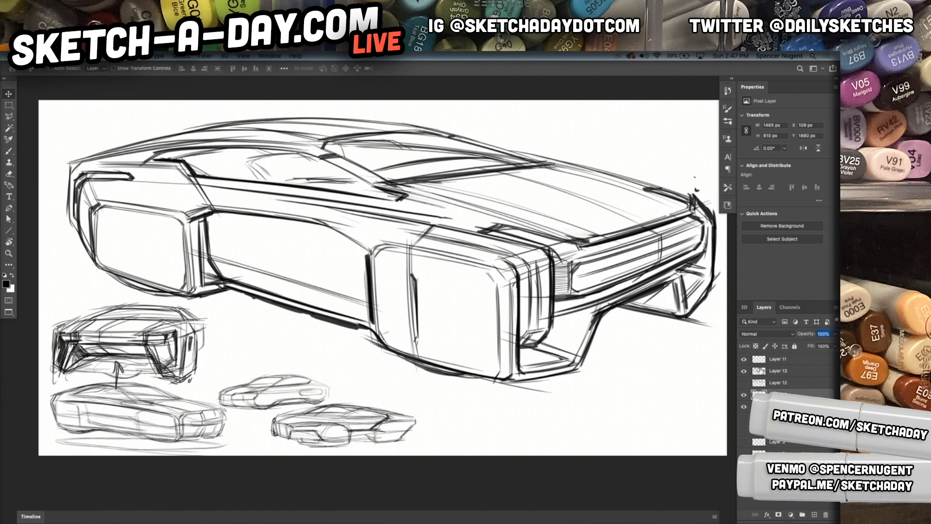
# Select the two thumbnail sketch layers and move them above Layer 12
pyautogui.click(749, 368)
pyautogui.click(743, 371)
pyautogui.click(744, 371)
pyautogui.click(767, 383)
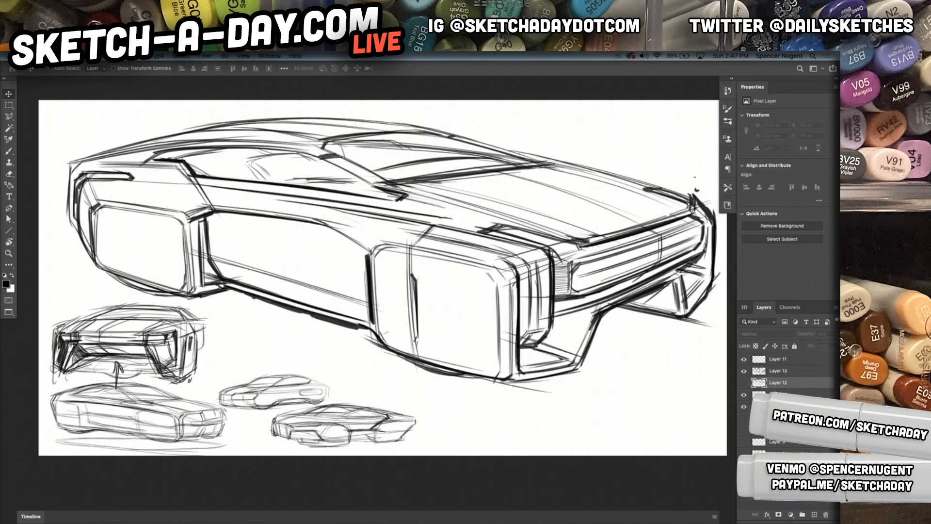
pyautogui.click(775, 394)
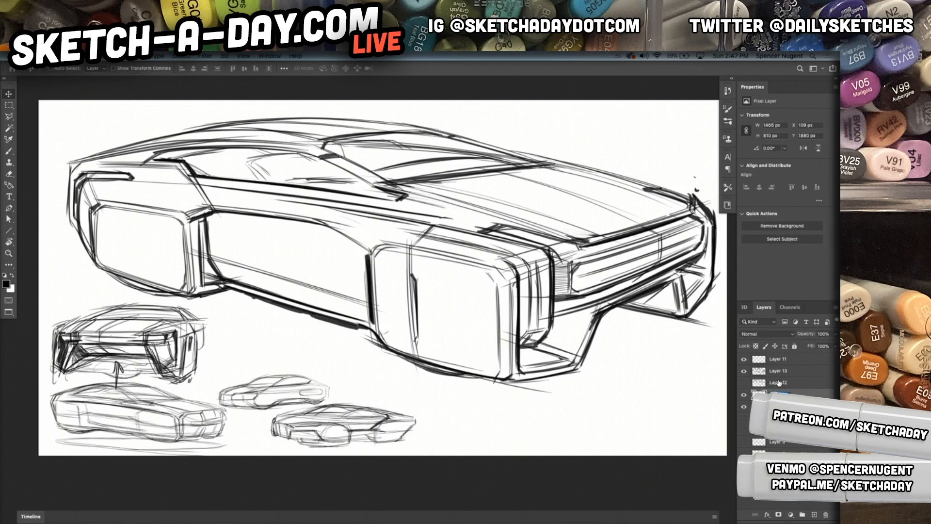
pyautogui.keyDown('shift'); pyautogui.click(776, 407); pyautogui.keyUp('shift')
pyautogui.moveTo(802, 395); pyautogui.dragTo(797, 383)
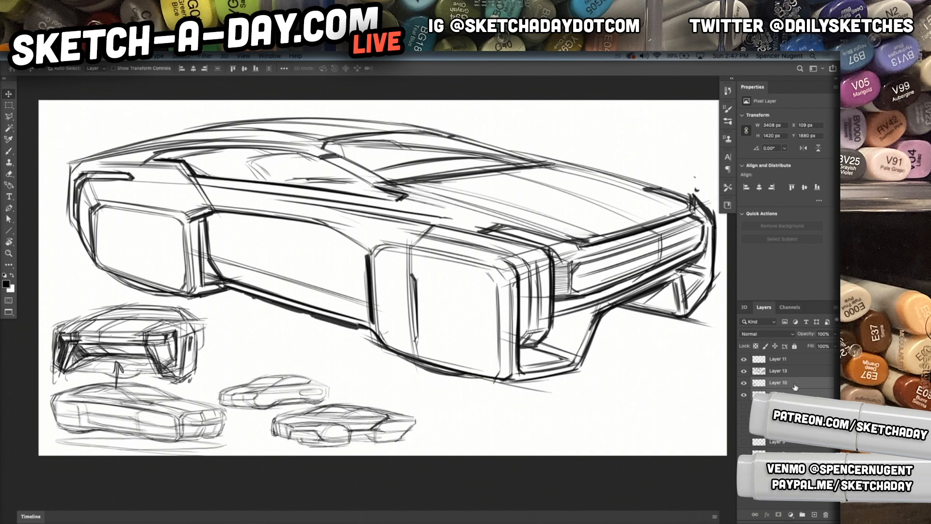
# Group the two thumbnail layers and name the group TRUMBNAIL
pyautogui.press('super+g')
pyautogui.doubleClick(776, 382)
pyautogui.write('TRUMBNAIL')
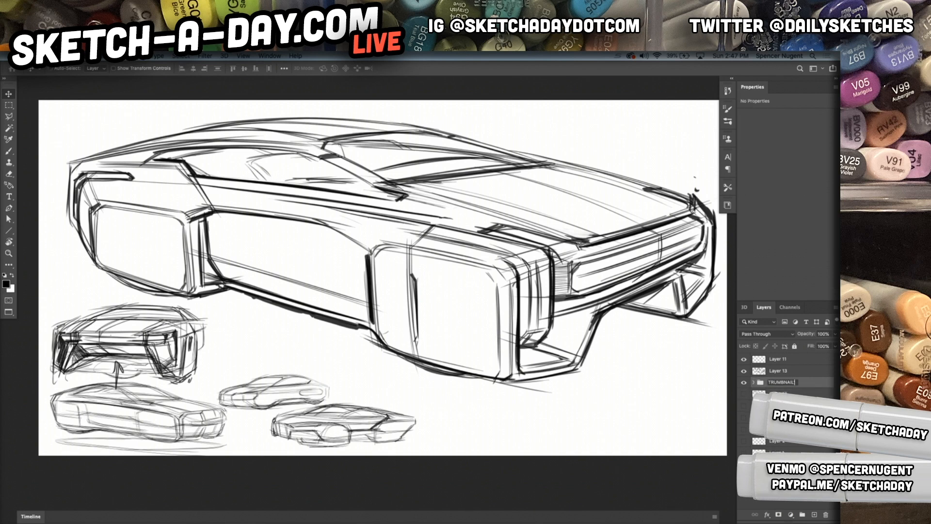
pyautogui.press('Return')
# Rename Layer 13 to MAIN SKETCH] and place it in a new group named MAIN SKETCH STUFF
pyautogui.doubleClick(778, 371)
pyautogui.write('MAIN SKETCH')
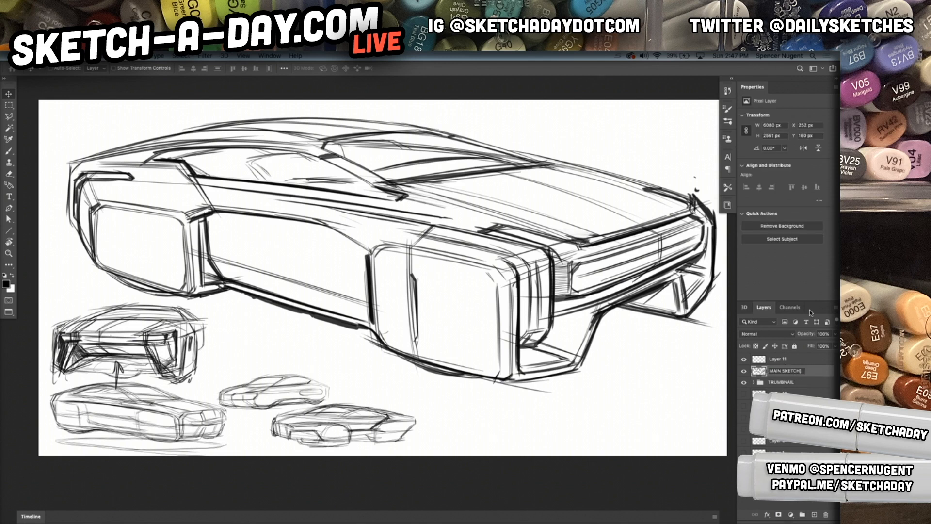
pyautogui.press('super+g')
pyautogui.doubleClick(776, 370)
pyautogui.write('MAIN SKETCH STUFF')
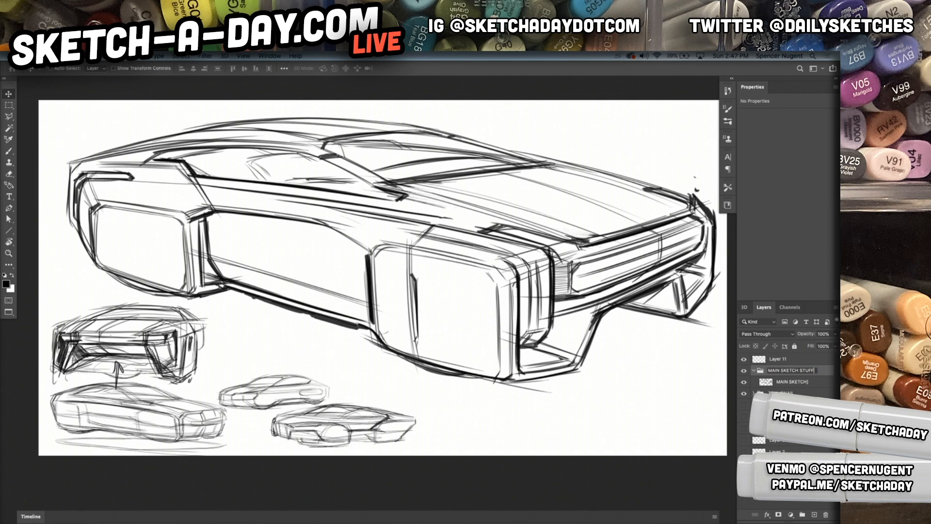
pyautogui.press('Return')
# Move Layer 11 beneath the TRUMBNAIL group and group the leftover sketch layers
pyautogui.moveTo(781, 365); pyautogui.dragTo(778, 396)
pyautogui.hotkey('ctrl', 'g')
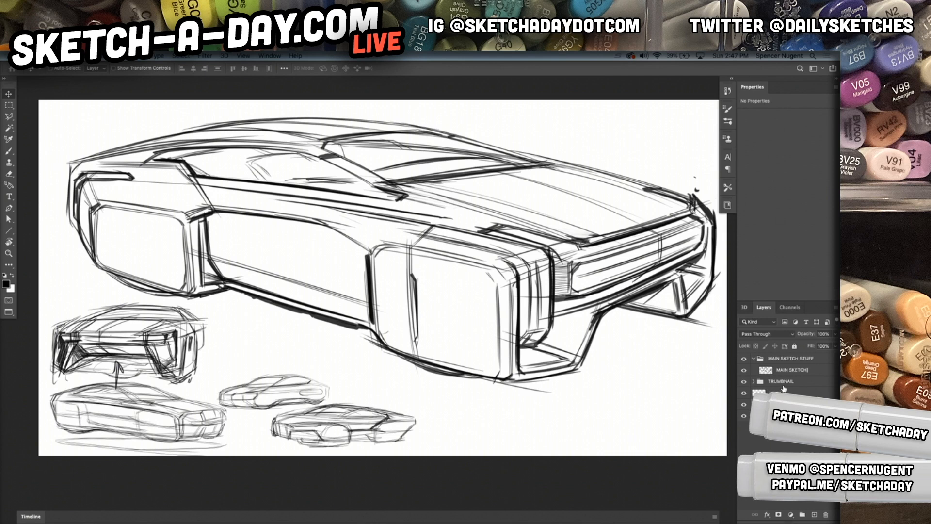
# Lower the opacity of the MAIN SKETCH] layer to 20%
pyautogui.click(759, 390)
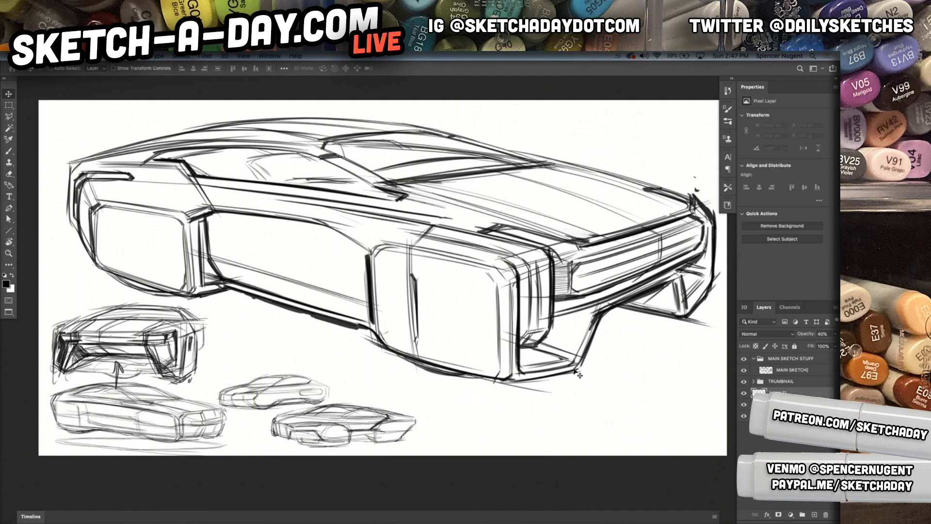
pyautogui.click(791, 370)
pyautogui.press('2')
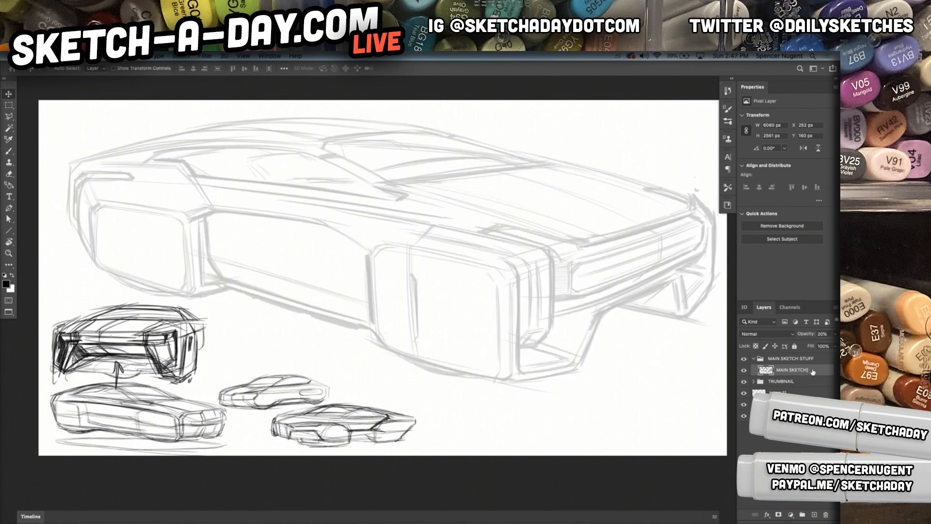
# Make the sketch layer directly below the TRUMBNAIL group active and set up a hard round brush with a bright red colour
pyautogui.click(786, 391)
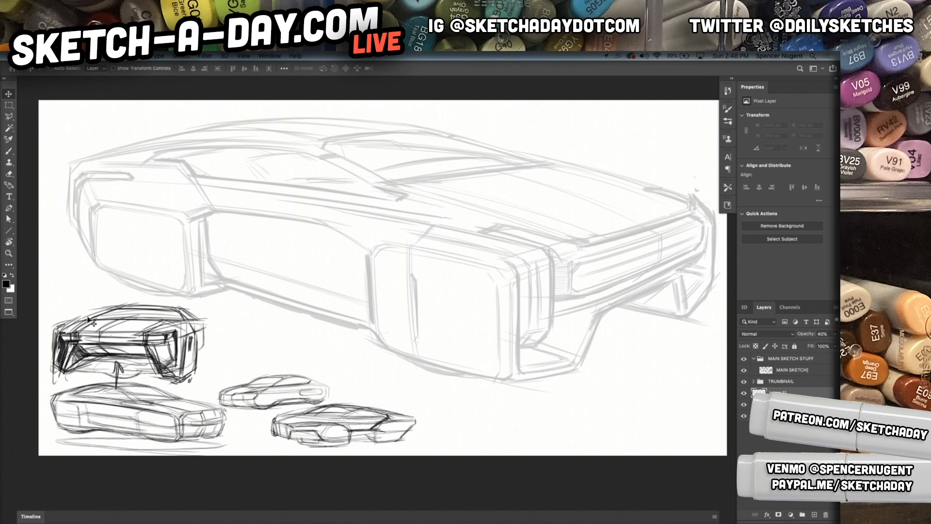
pyautogui.click(6, 283)
pyautogui.moveTo(617, 216); pyautogui.dragTo(574, 166)
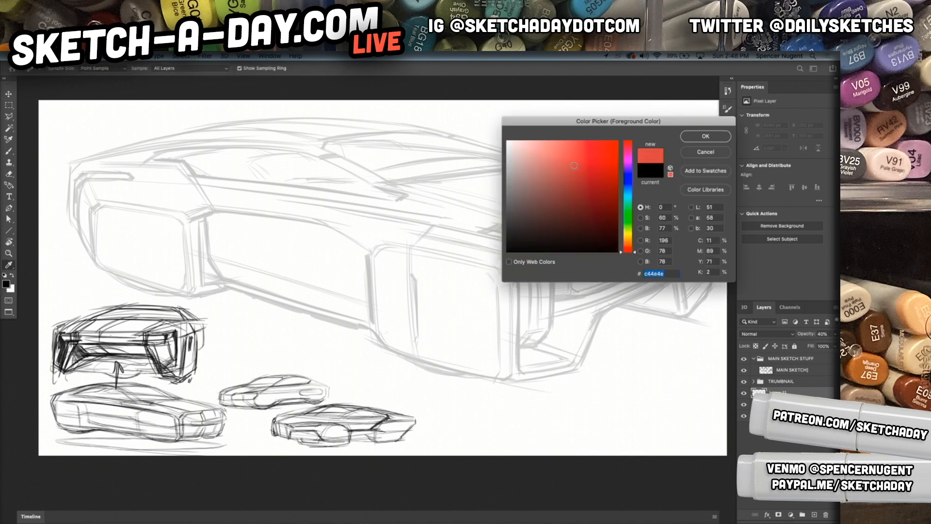
pyautogui.click(708, 137)
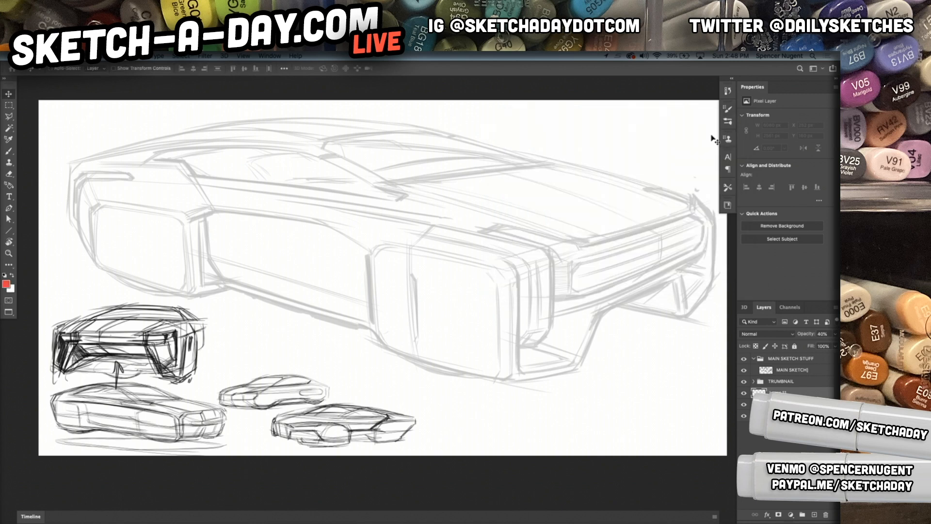
pyautogui.press('b')
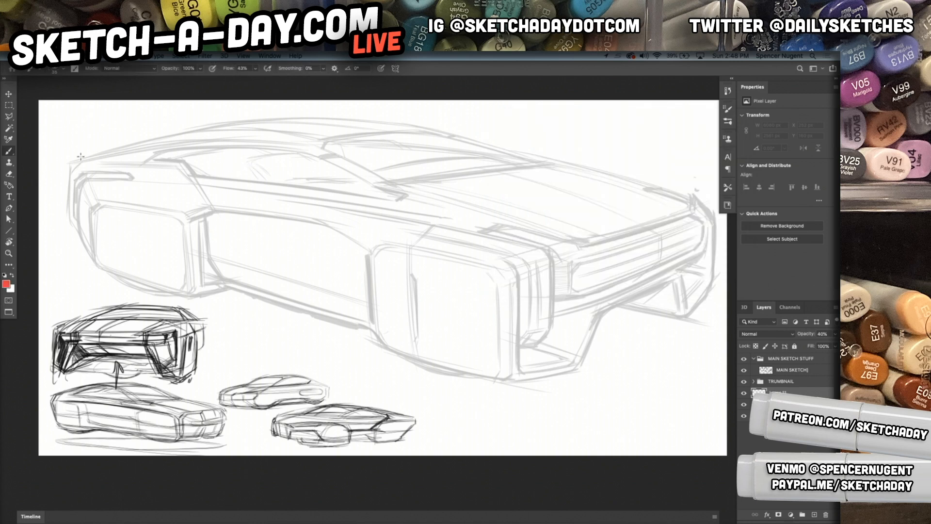
pyautogui.rightClick(172, 240)
pyautogui.click(214, 334)
# Trace the large car's rear edge and underside in connected straight red strokes, ending at the base of the front wheel
pyautogui.click(76, 173)
pyautogui.moveTo(76, 171)
pyautogui.mouseDown()
pyautogui.moveTo(74, 224)
pyautogui.moveTo(104, 270)
pyautogui.mouseUp()
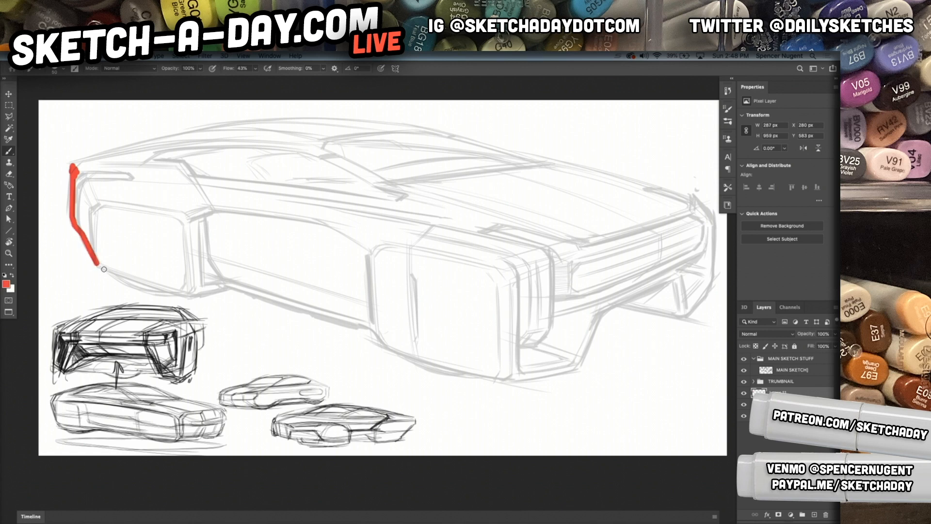
pyautogui.keyDown('shift'); pyautogui.click(192, 294); pyautogui.keyUp('shift')
pyautogui.keyDown('shift'); pyautogui.click(233, 289); pyautogui.keyUp('shift')
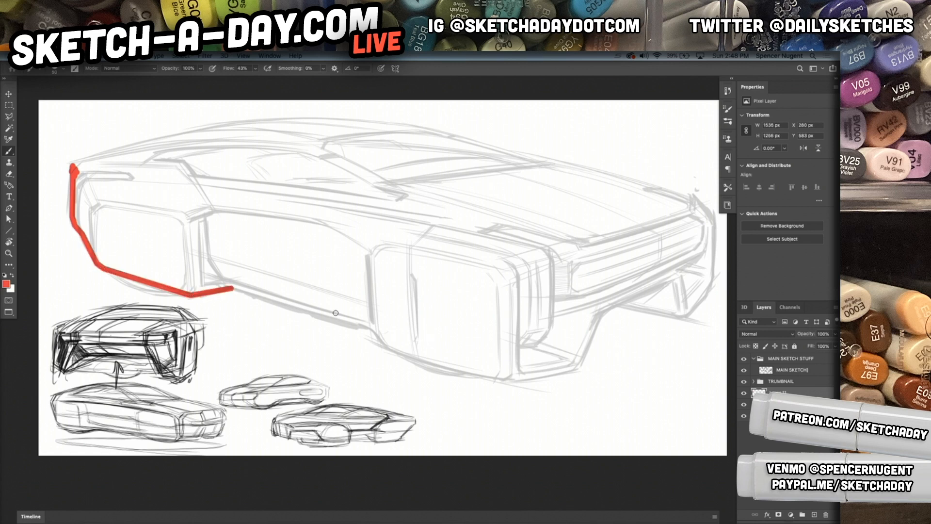
pyautogui.keyDown('shift'); pyautogui.click(374, 329); pyautogui.keyUp('shift')
pyautogui.keyDown('shift'); pyautogui.click(390, 347); pyautogui.keyUp('shift')
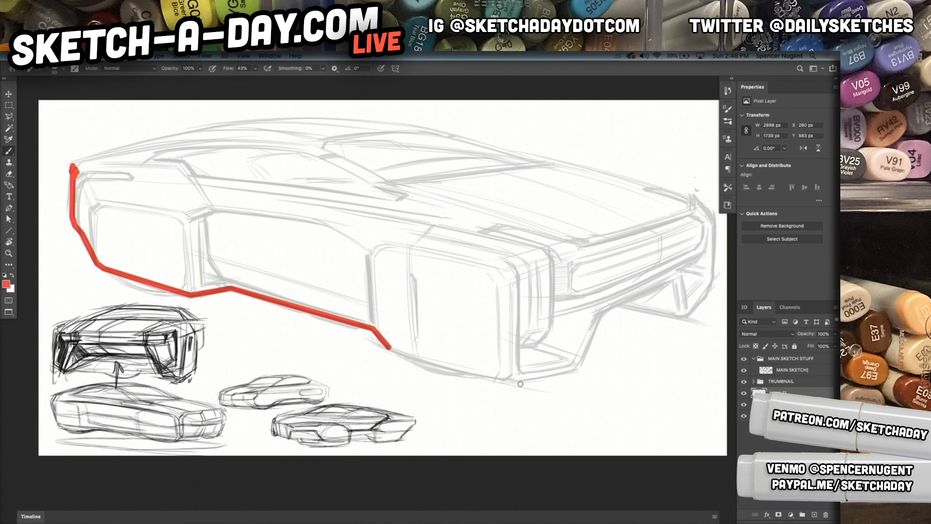
pyautogui.keyDown('shift'); pyautogui.click(420, 359); pyautogui.keyUp('shift')
pyautogui.keyDown('shift'); pyautogui.click(513, 378); pyautogui.keyUp('shift')
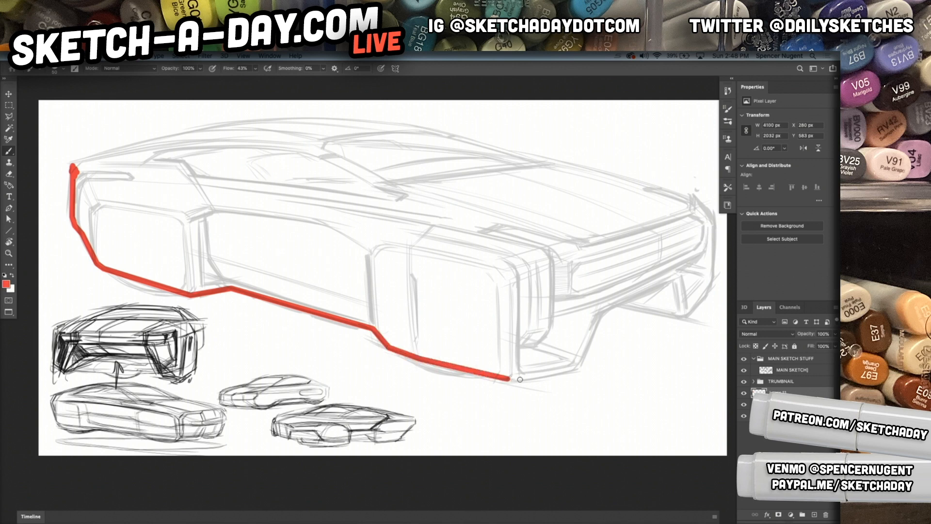
# Continue the red outline around the front bumper and nose, back along the hood to the windshield base
pyautogui.keyDown('shift'); pyautogui.click(577, 369); pyautogui.keyUp('shift')
pyautogui.keyDown('shift'); pyautogui.click(599, 314); pyautogui.keyUp('shift')
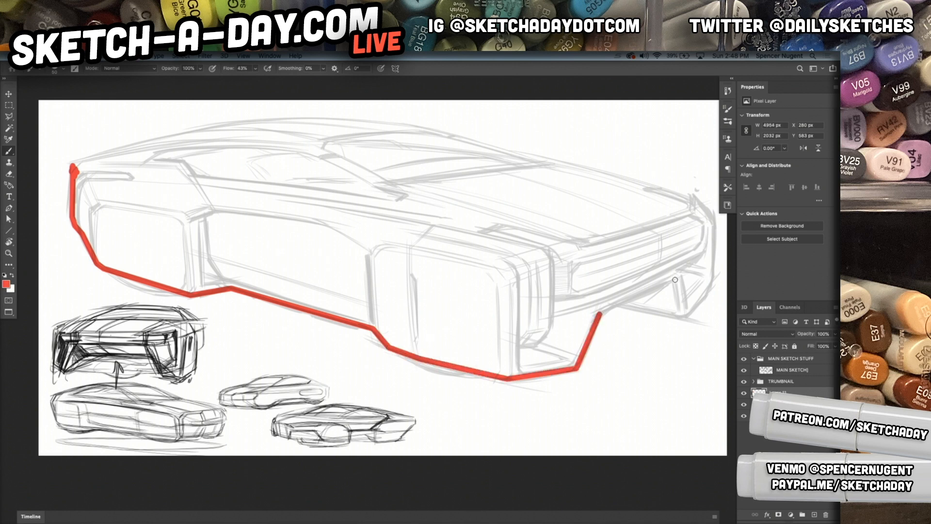
pyautogui.keyDown('shift'); pyautogui.click(618, 304); pyautogui.keyUp('shift')
pyautogui.keyDown('shift'); pyautogui.click(685, 316); pyautogui.keyUp('shift')
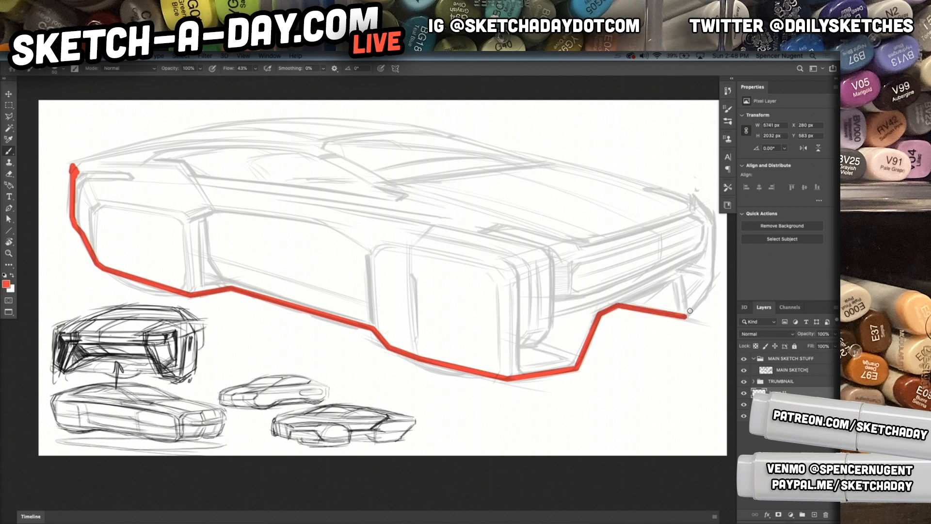
pyautogui.keyDown('shift'); pyautogui.click(710, 286); pyautogui.keyUp('shift')
pyautogui.keyDown('shift'); pyautogui.click(714, 219); pyautogui.keyUp('shift')
pyautogui.keyDown('shift'); pyautogui.click(700, 203); pyautogui.keyUp('shift')
pyautogui.keyDown('shift'); pyautogui.click(693, 199); pyautogui.keyUp('shift')
pyautogui.keyDown('shift'); pyautogui.click(550, 164); pyautogui.keyUp('shift')
pyautogui.keyDown('shift'); pyautogui.click(524, 161); pyautogui.keyUp('shift')
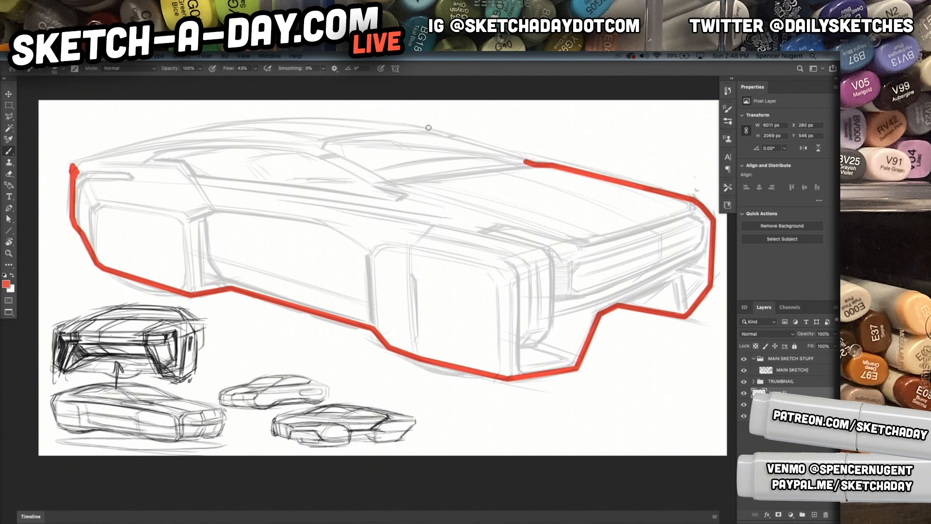
# Close the red outline by tracing the windshield and roofline back to the rear corner where it started
pyautogui.keyDown('shift'); pyautogui.click(425, 126); pyautogui.keyUp('shift')
pyautogui.keyDown('shift'); pyautogui.click(400, 124); pyautogui.keyUp('shift')
pyautogui.keyDown('shift'); pyautogui.click(362, 121); pyautogui.keyUp('shift')
pyautogui.keyDown('shift'); pyautogui.click(323, 120); pyautogui.keyUp('shift')
pyautogui.keyDown('shift'); pyautogui.click(279, 121); pyautogui.keyUp('shift')
pyautogui.keyDown('shift'); pyautogui.click(232, 125); pyautogui.keyUp('shift')
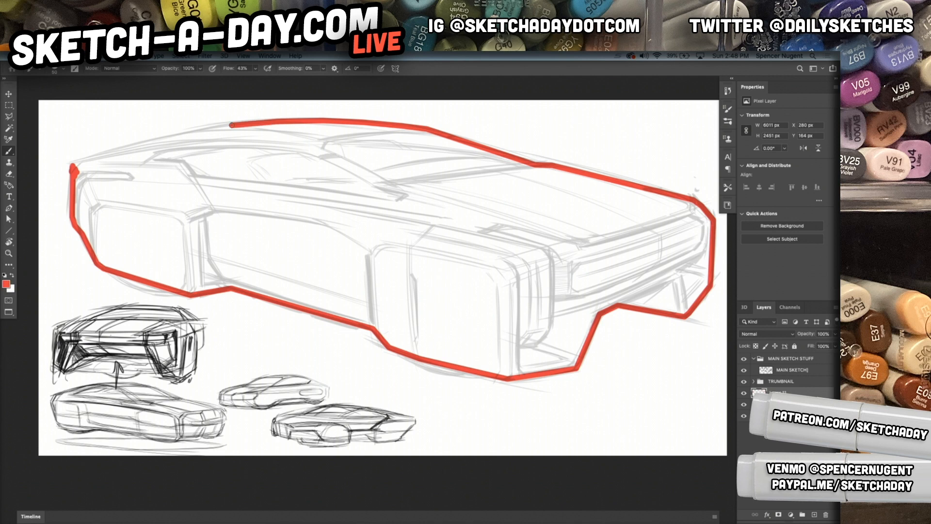
pyautogui.keyDown('shift'); pyautogui.click(152, 140); pyautogui.keyUp('shift')
pyautogui.keyDown('shift'); pyautogui.click(74, 162); pyautogui.keyUp('shift')
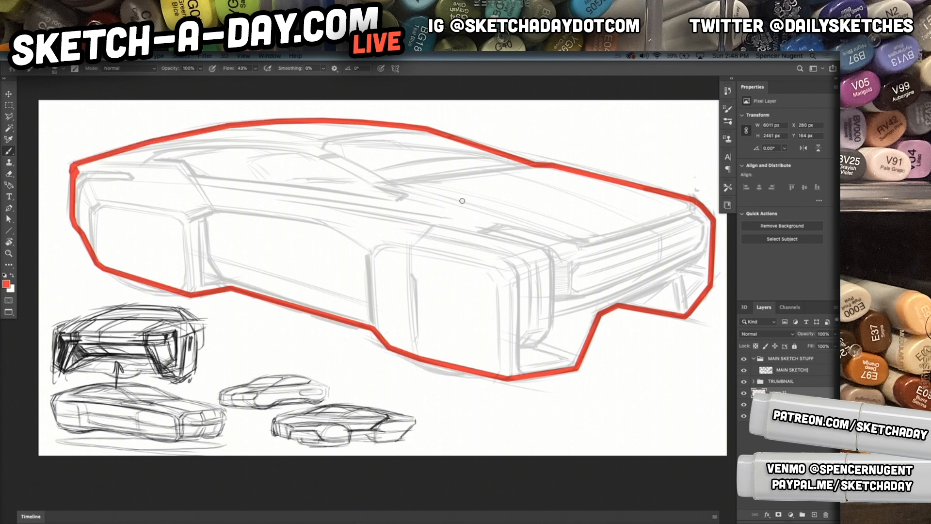
# Fill the closed car outline with the same red using the Paint Bucket
pyautogui.press('g')
pyautogui.hotkey('shift', 'g')
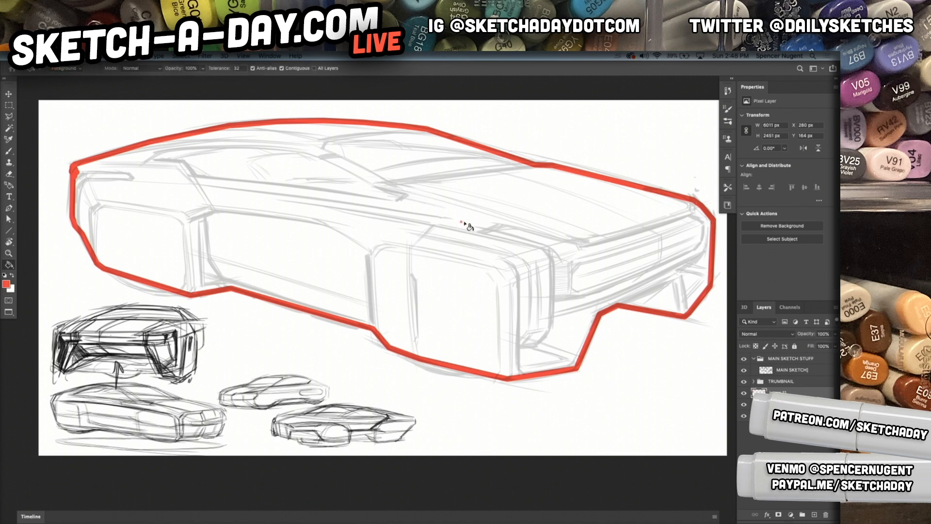
pyautogui.click(466, 232)
pyautogui.press('b')
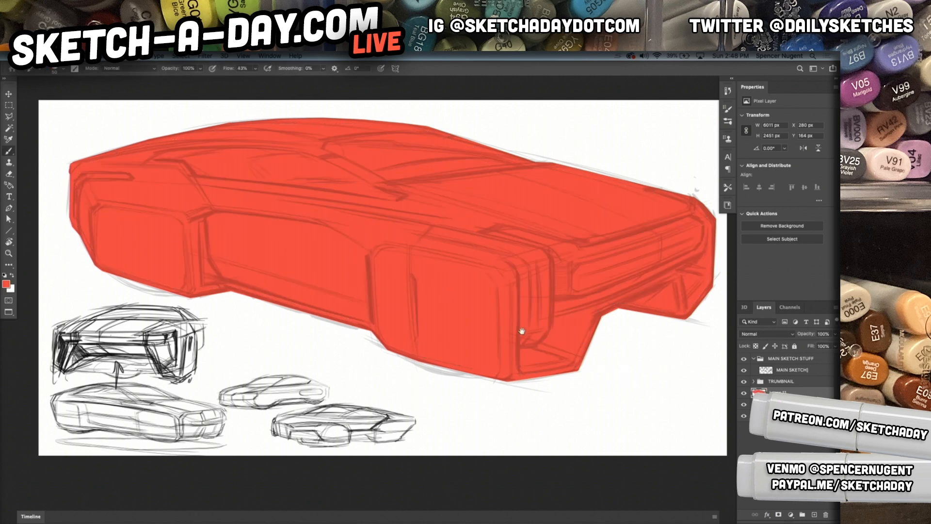
# Add a new layer above the red silhouette layer
pyautogui.scroll(-3, 559, 328)
pyautogui.hscroll(5, 554, 343)
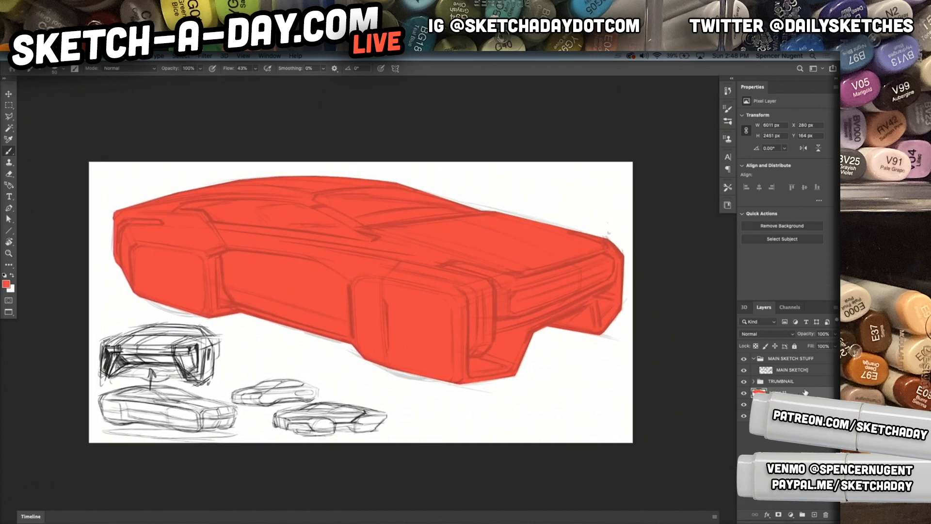
pyautogui.click(814, 514)
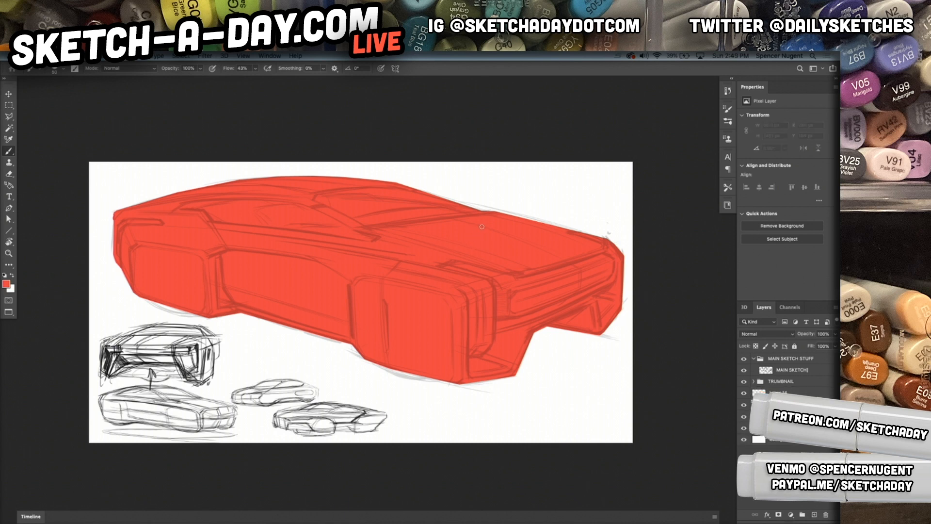
# Sample the red from the car body and pick a darker shade of it as the foreground colour
pyautogui.keyDown('alt'); pyautogui.click(502, 241); pyautogui.keyUp('alt')
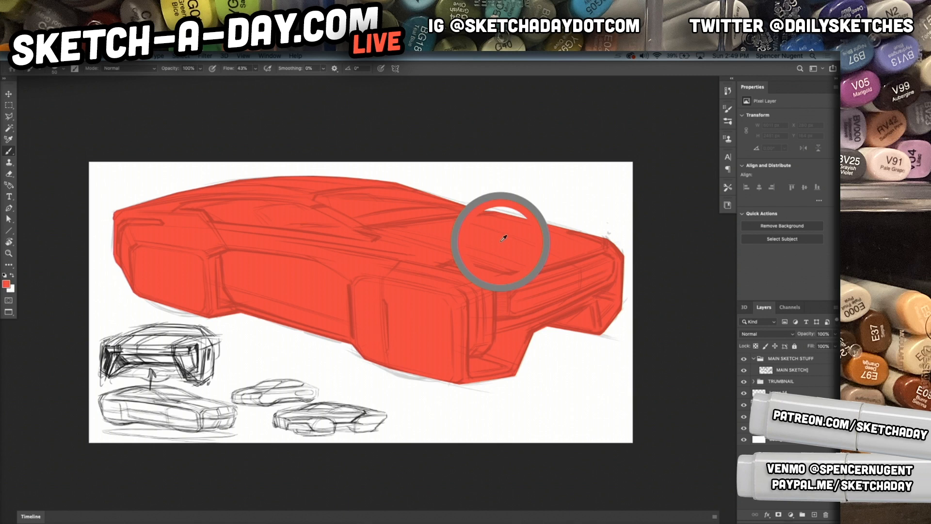
pyautogui.click(7, 284)
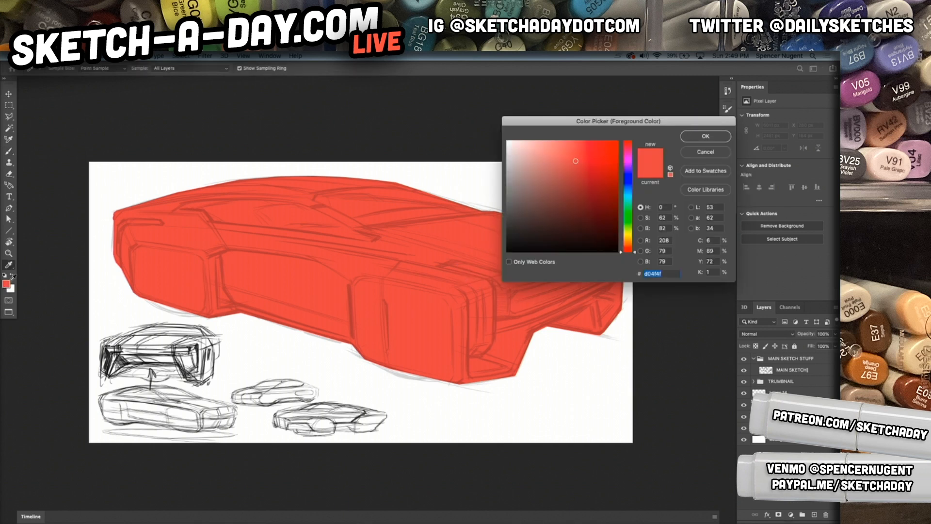
pyautogui.click(590, 176)
pyautogui.click(688, 136)
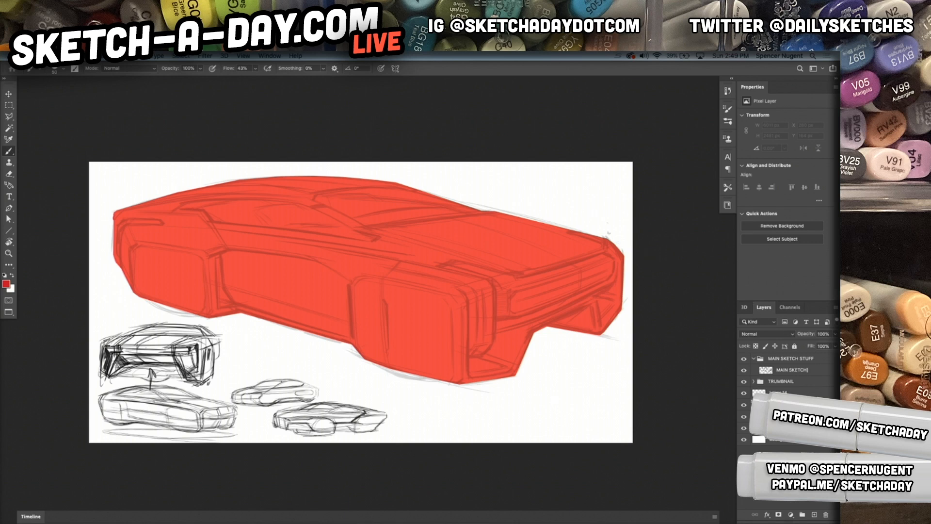
# Set the new layer's blend mode to Multiply and prepare a black Soft Round 25 1 brush at 508 px
pyautogui.click(768, 333)
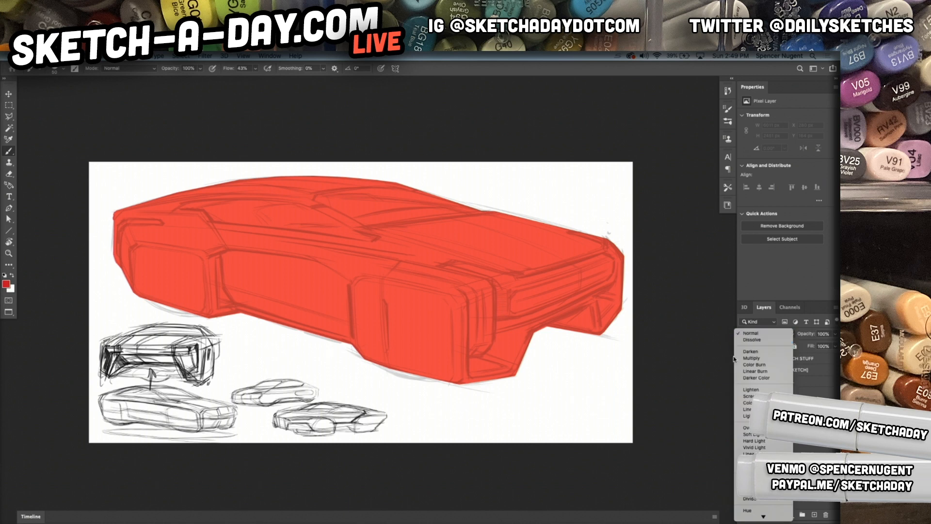
pyautogui.click(771, 365)
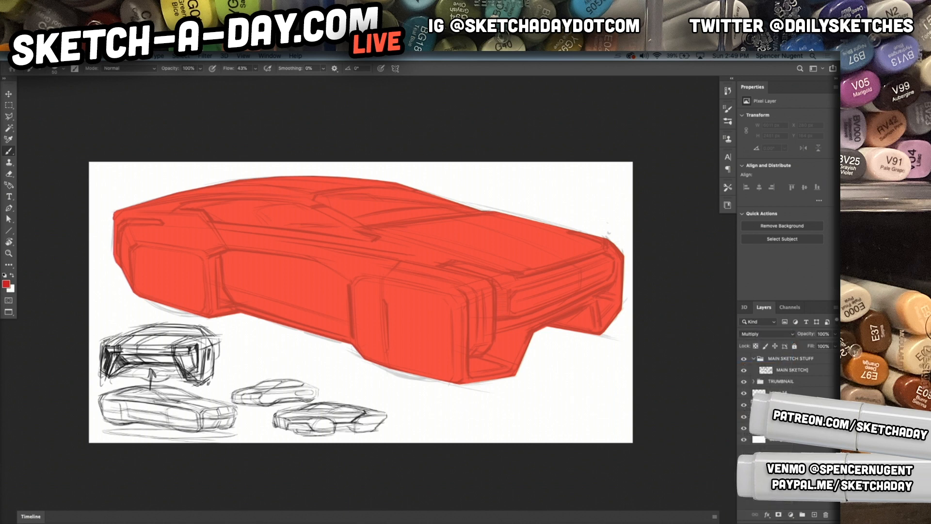
pyautogui.rightClick(372, 255)
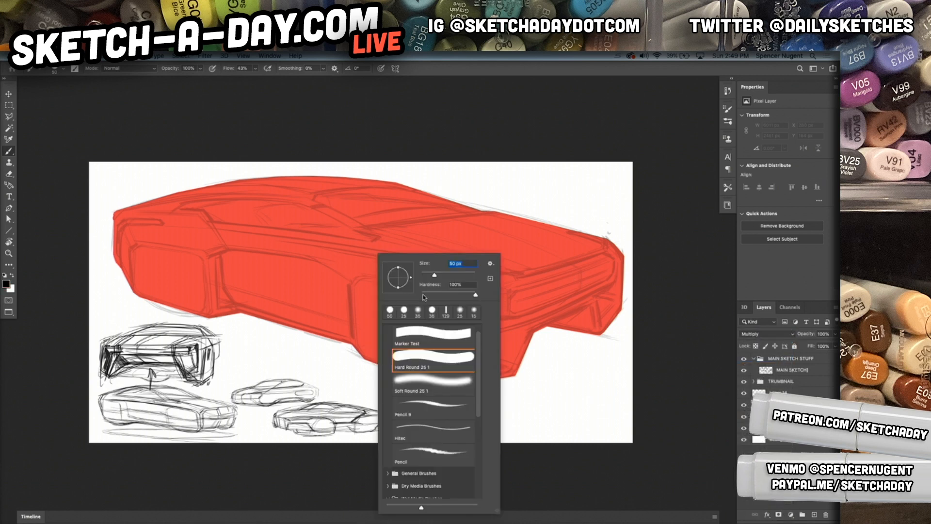
pyautogui.click(435, 384)
pyautogui.moveTo(434, 275); pyautogui.dragTo(469, 277)
# Try soft black shading strokes across the middle of the car, enlarging the brush between attempts
pyautogui.moveTo(330, 226)
pyautogui.mouseDown()
pyautogui.moveTo(310, 218)
pyautogui.moveTo(451, 215)
pyautogui.mouseUp()
pyautogui.hotkey('ctrl', 'z')
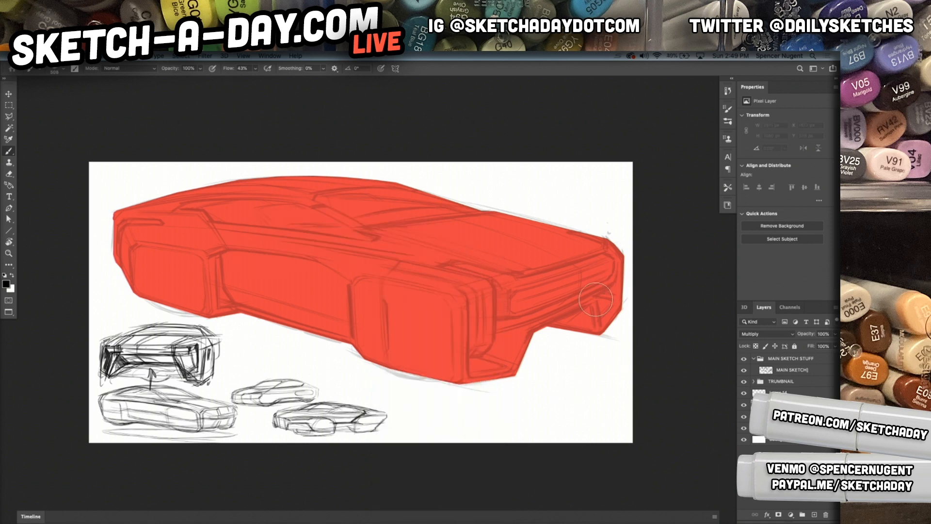
pyautogui.rightClick(592, 334)
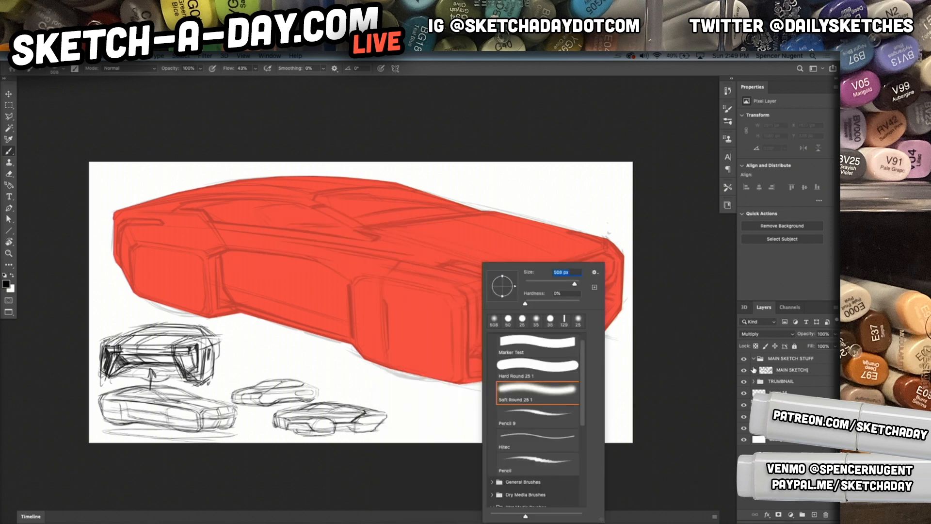
pyautogui.moveTo(576, 288); pyautogui.dragTo(579, 287)
pyautogui.moveTo(349, 233); pyautogui.dragTo(294, 249)
pyautogui.hotkey('ctrl', 'z')
# Load the red car silhouette as a selection and undo the test shading that spills beyond the body
pyautogui.keyDown('ctrl'); pyautogui.click(741, 353); pyautogui.keyUp('ctrl')
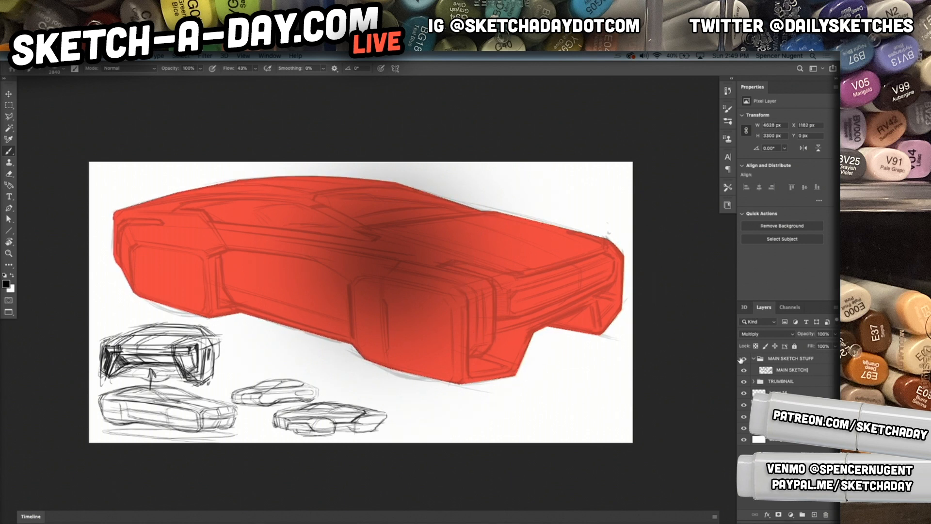
pyautogui.hotkey('ctrl', 'd')
pyautogui.hotkey('ctrl', 'z')
pyautogui.hotkey('ctrl', 'z')
# Reduce the soft brush size and shade the car's upper body in black from nose to tail within the selection
pyautogui.press('[')
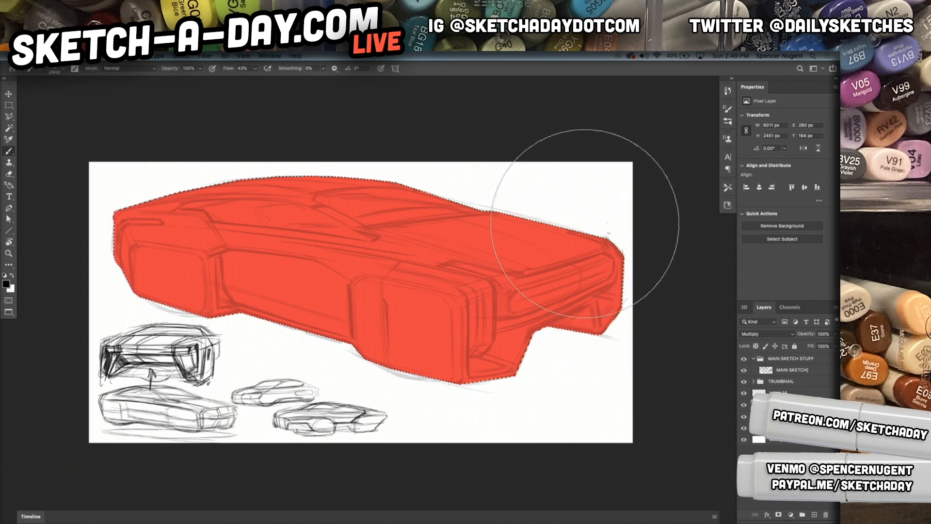
pyautogui.press('[')
pyautogui.press('[')
pyautogui.press('[')
pyautogui.press('[')
pyautogui.press('[')
pyautogui.press('[')
pyautogui.press('[')
pyautogui.press('[')
pyautogui.press('[')
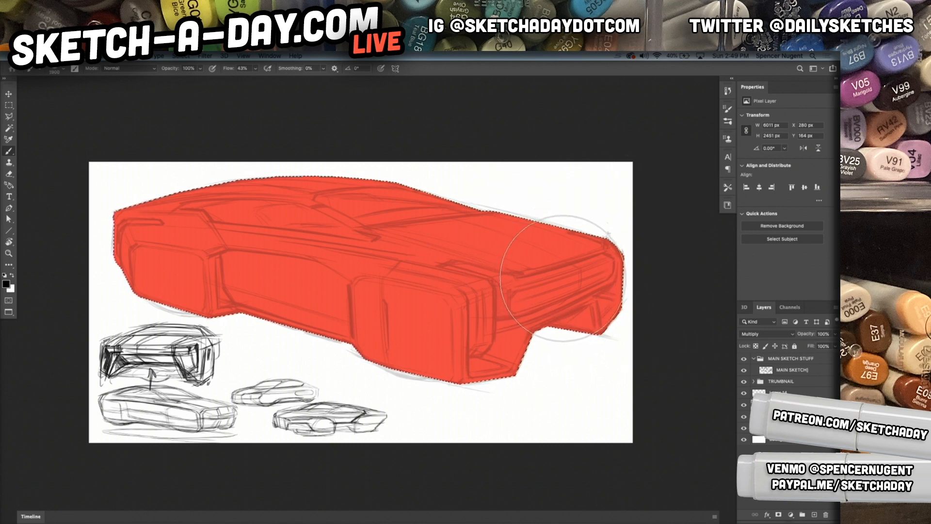
pyautogui.moveTo(565, 291)
pyautogui.mouseDown()
pyautogui.moveTo(343, 230)
pyautogui.moveTo(96, 230)
pyautogui.mouseUp()
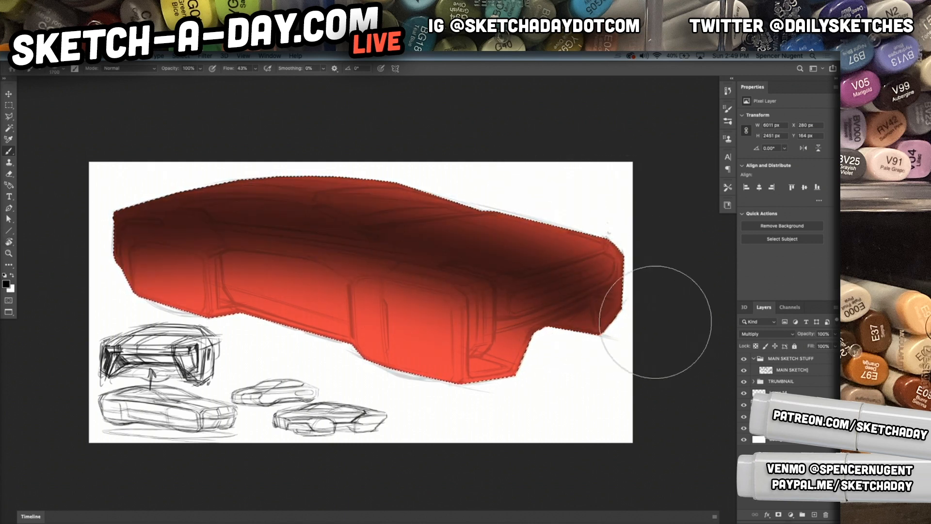
# Set the shading layer's opacity to 70%, clear the selection, and add a new layer above it
pyautogui.press('v')
pyautogui.press('5')
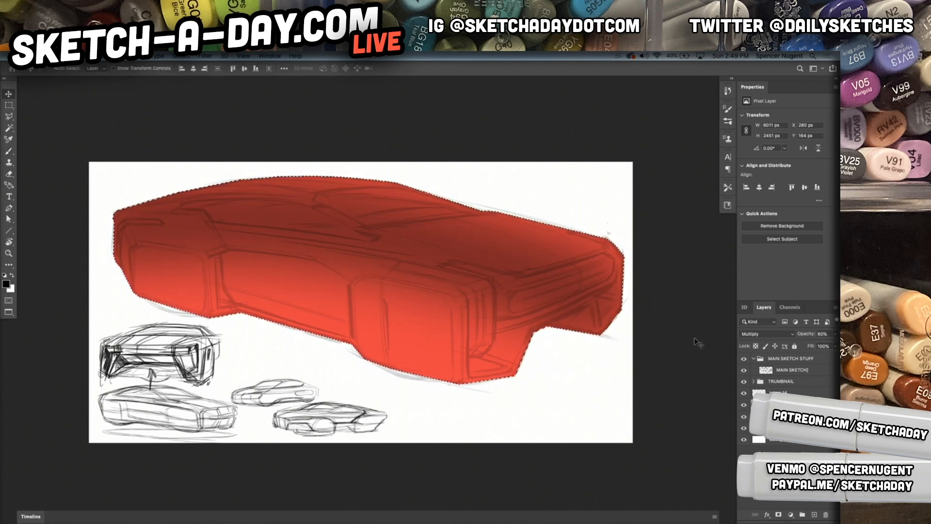
pyautogui.press('7')
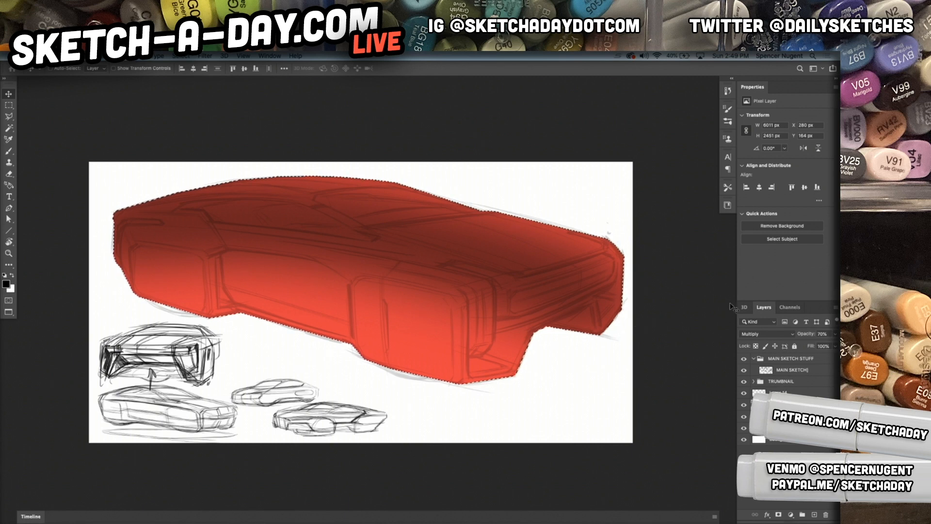
pyautogui.hotkey('ctrl', 'd')
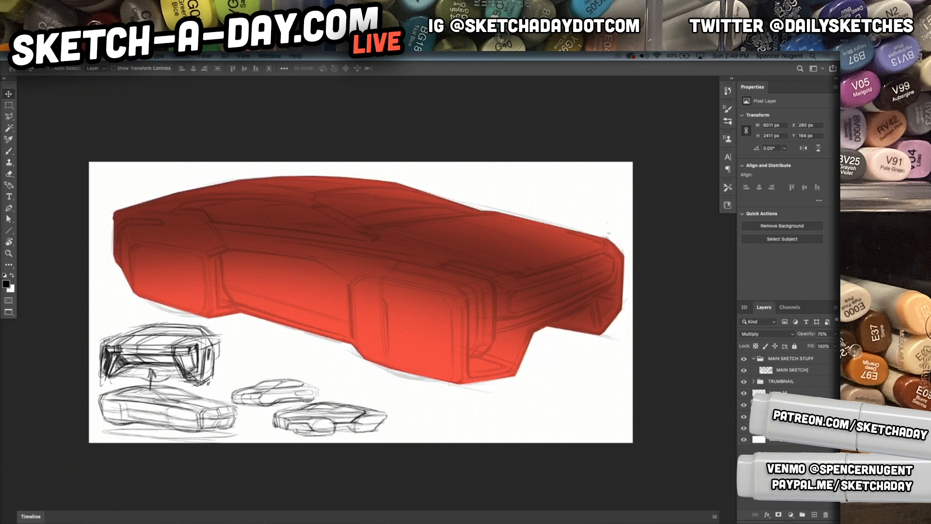
pyautogui.click(817, 512)
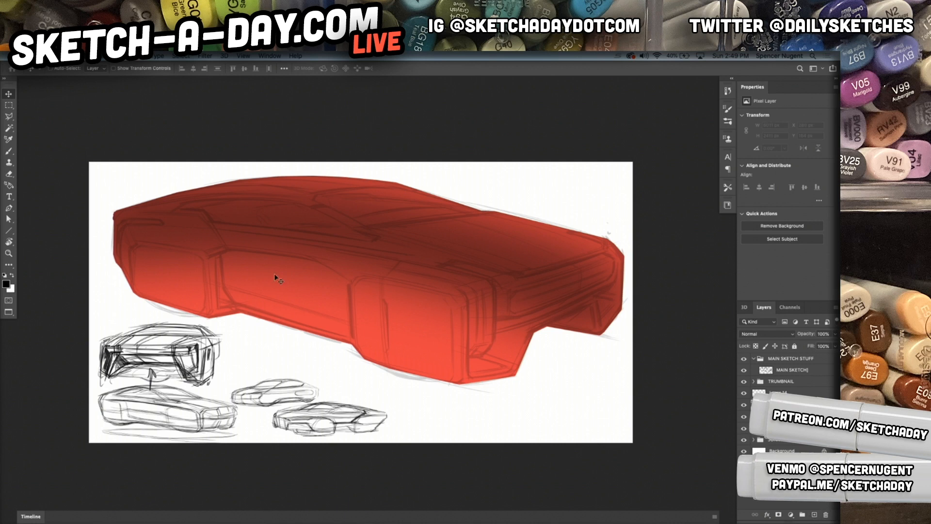
pyautogui.press('l')
pyautogui.click(211, 286)
pyautogui.doubleClick(204, 253)
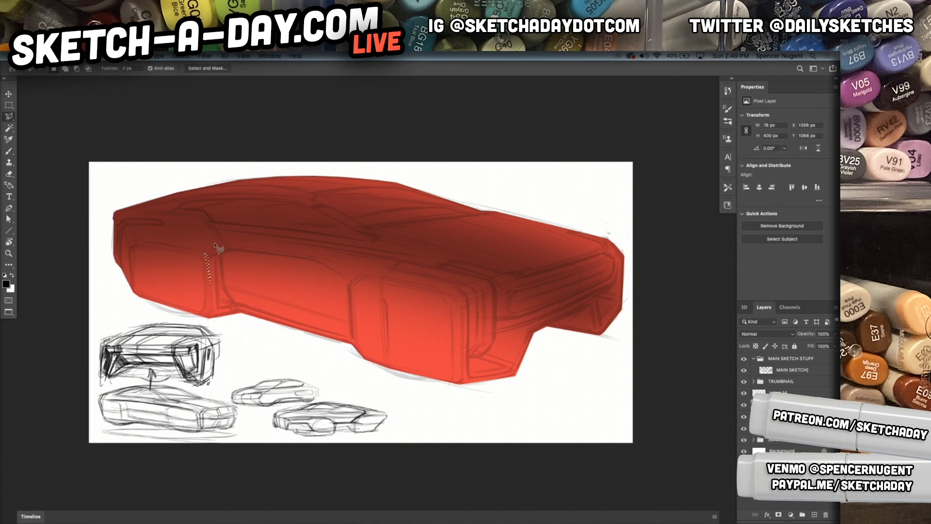
# Start a Polygonal Lasso outline of the upper body along the tops of the rear wheel panel and door panel, dipping between them
pyautogui.click(130, 270)
pyautogui.click(131, 245)
pyautogui.click(135, 243)
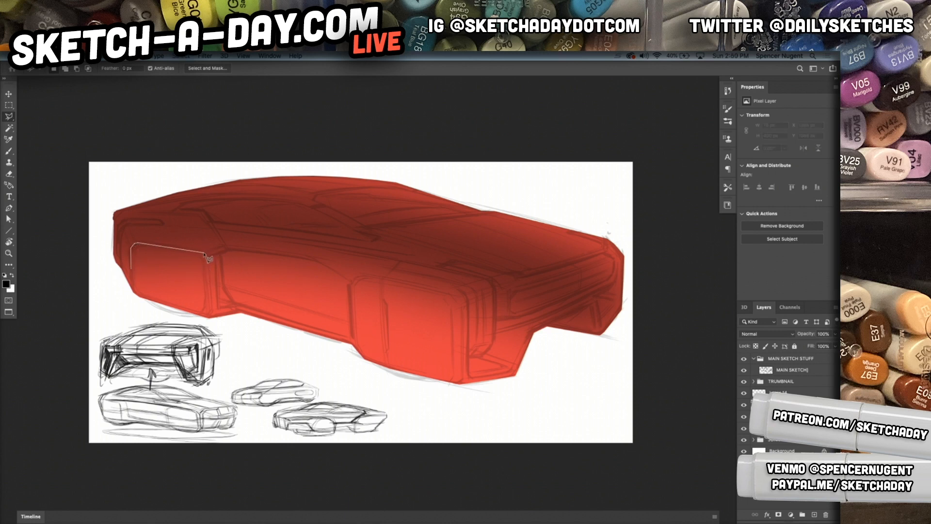
pyautogui.click(207, 256)
pyautogui.click(211, 299)
pyautogui.click(212, 255)
pyautogui.click(228, 250)
pyautogui.click(318, 262)
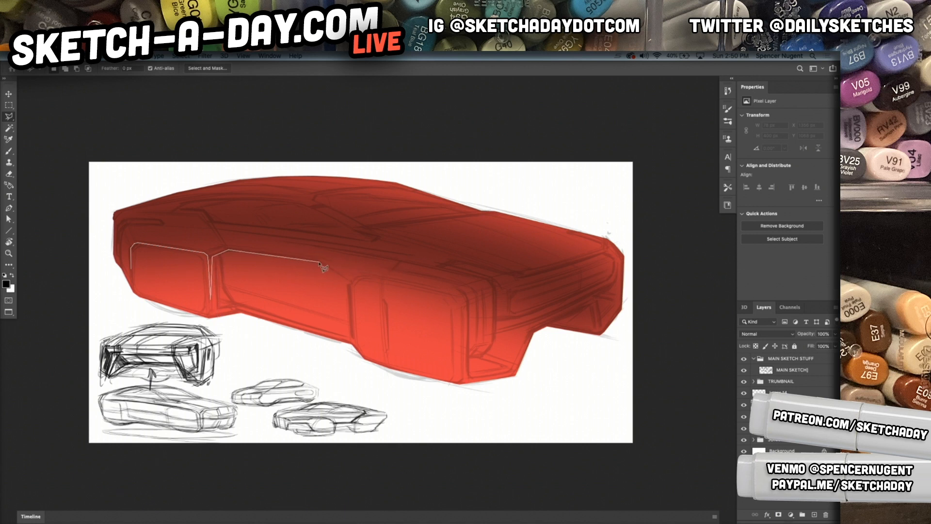
pyautogui.click(350, 282)
pyautogui.click(353, 337)
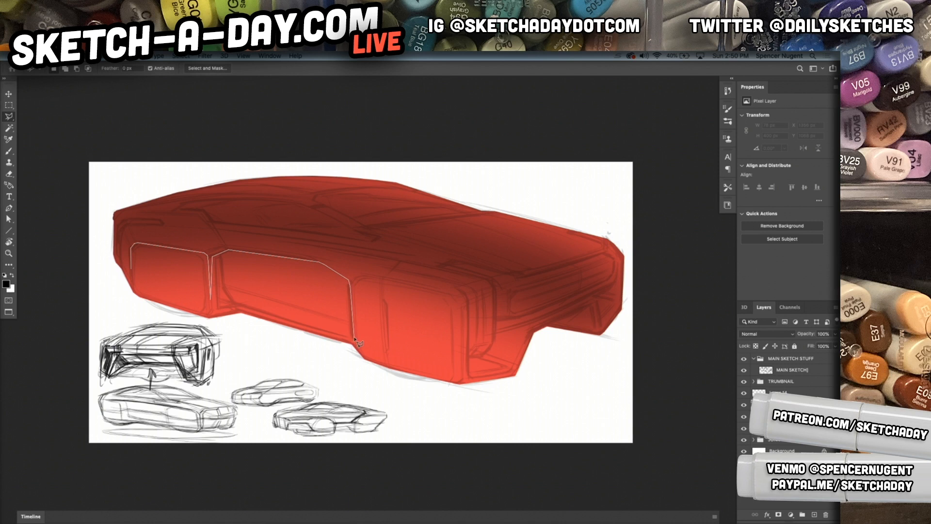
# Continue the lasso outline over the front wheel panel, down its front gap, and around the front fender corner
pyautogui.click(357, 280)
pyautogui.click(453, 297)
pyautogui.click(461, 367)
pyautogui.click(459, 290)
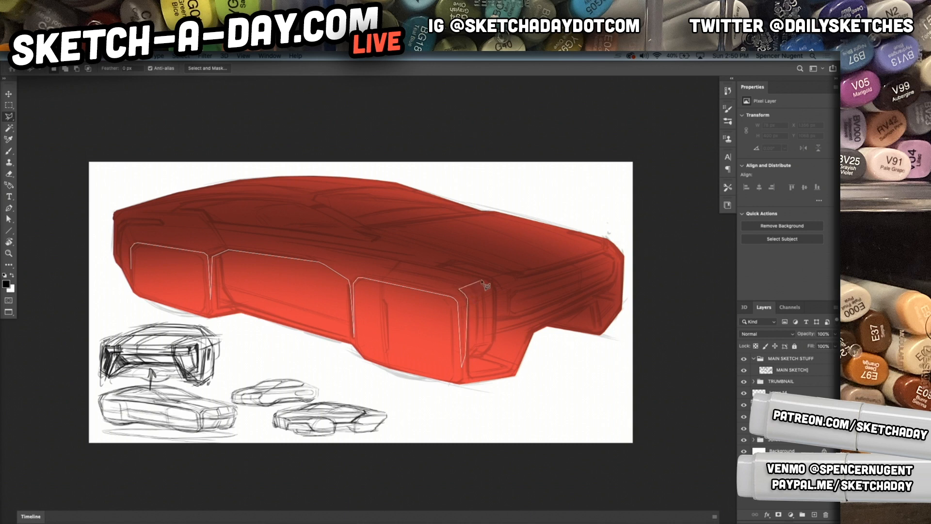
pyautogui.click(488, 282)
pyautogui.click(495, 290)
# Trace the lasso outline around the hood, along its notched near side, front edge, and far edge toward the windshield
pyautogui.click(446, 263)
pyautogui.click(453, 260)
pyautogui.click(513, 276)
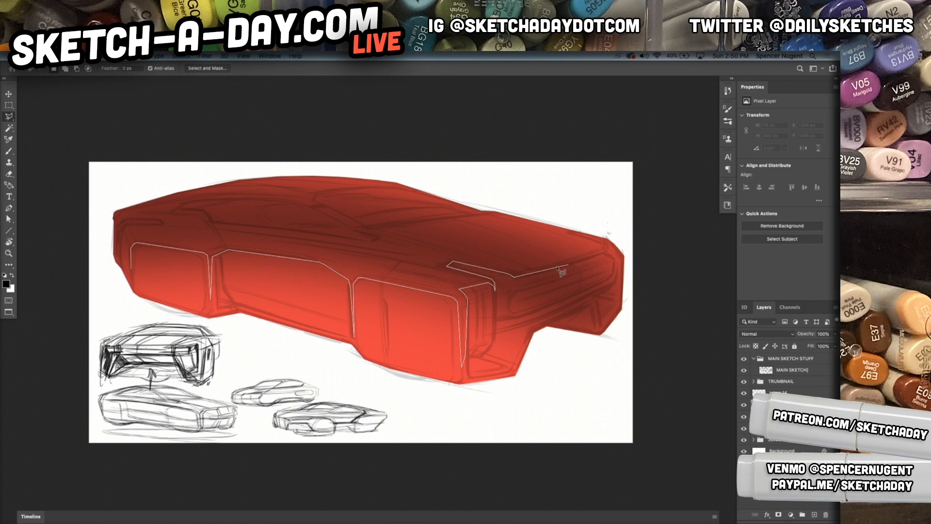
pyautogui.click(599, 255)
pyautogui.click(528, 272)
pyautogui.click(583, 253)
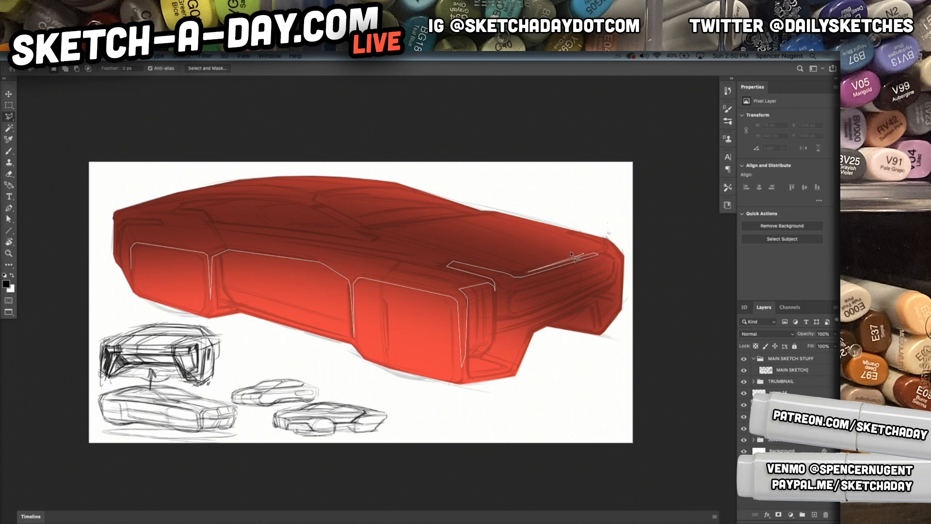
pyautogui.click(435, 221)
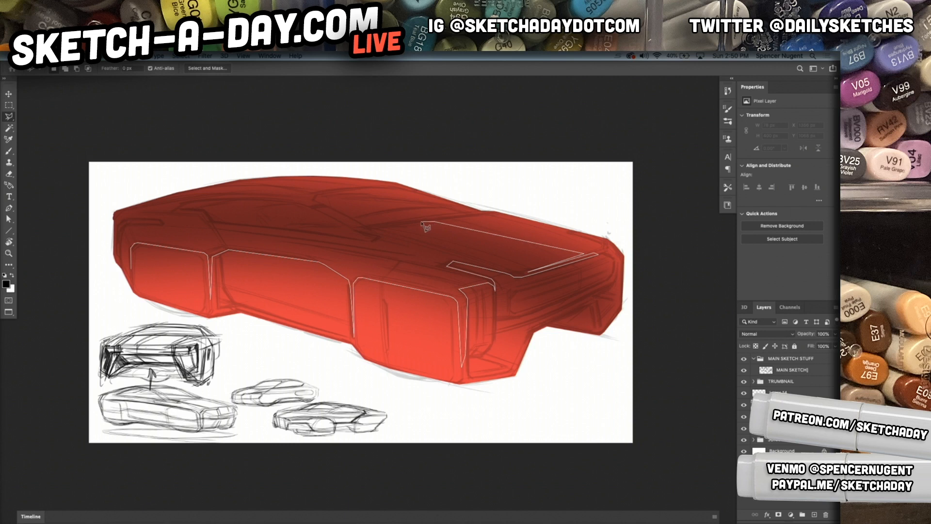
# Trace the lasso outline past the windshield, along the roof and around the rear notch, closing the upper-body selection
pyautogui.click(368, 227)
pyautogui.click(312, 194)
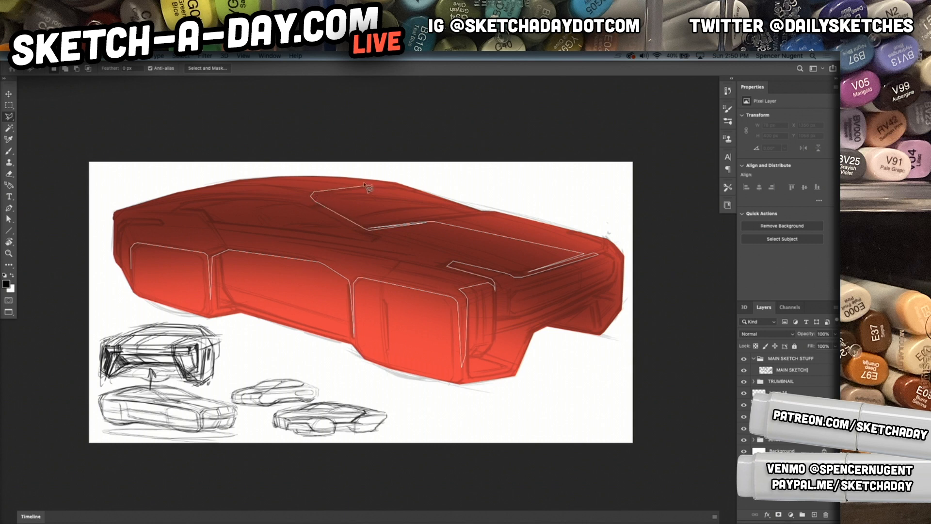
pyautogui.click(358, 187)
pyautogui.click(241, 183)
pyautogui.click(115, 212)
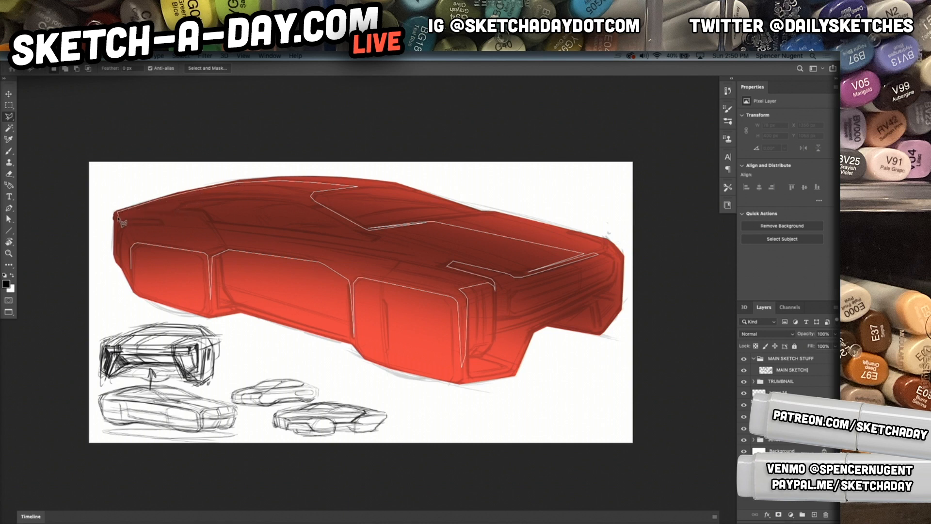
pyautogui.click(162, 221)
pyautogui.click(163, 224)
pyautogui.click(119, 229)
pyautogui.doubleClick(136, 276)
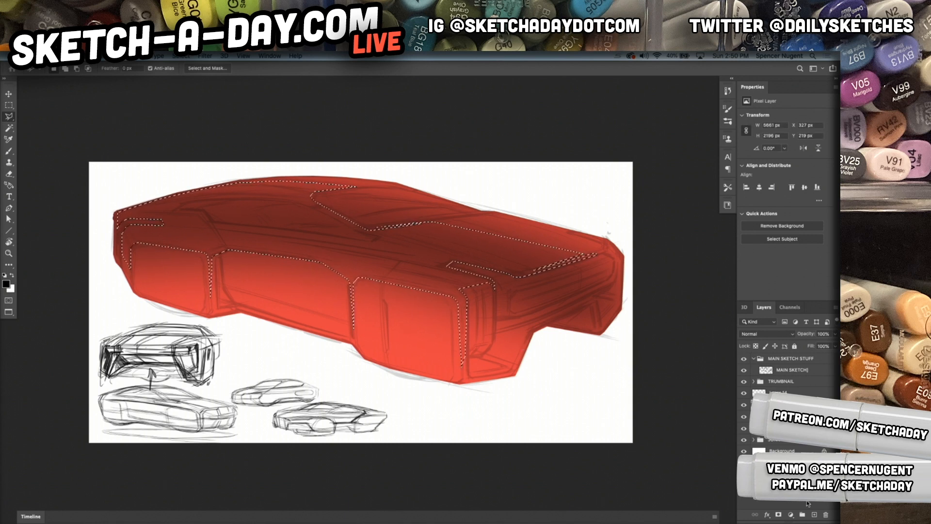
# Fill the upper-body selection with white on a new layer at the top of the stack and set its opacity to 30%
pyautogui.click(813, 514)
pyautogui.press('Delete')
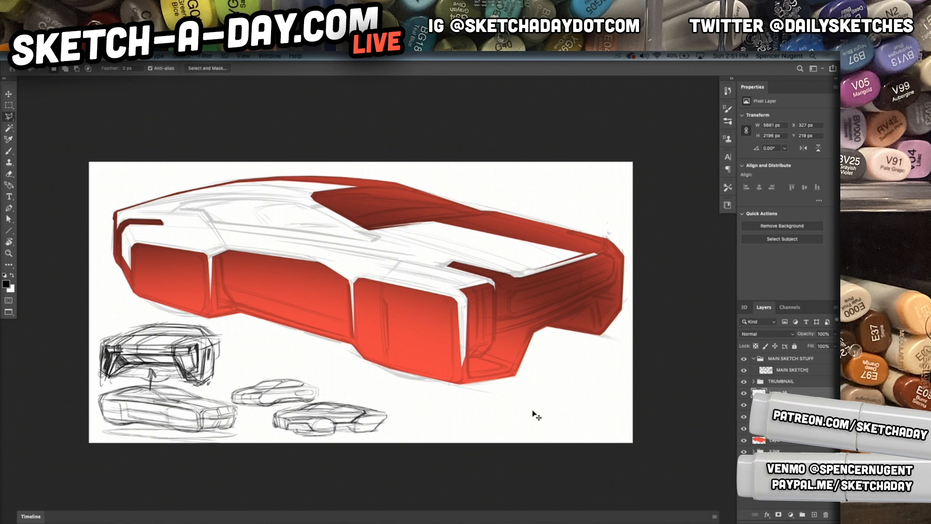
pyautogui.hotkey('ctrl', ']')
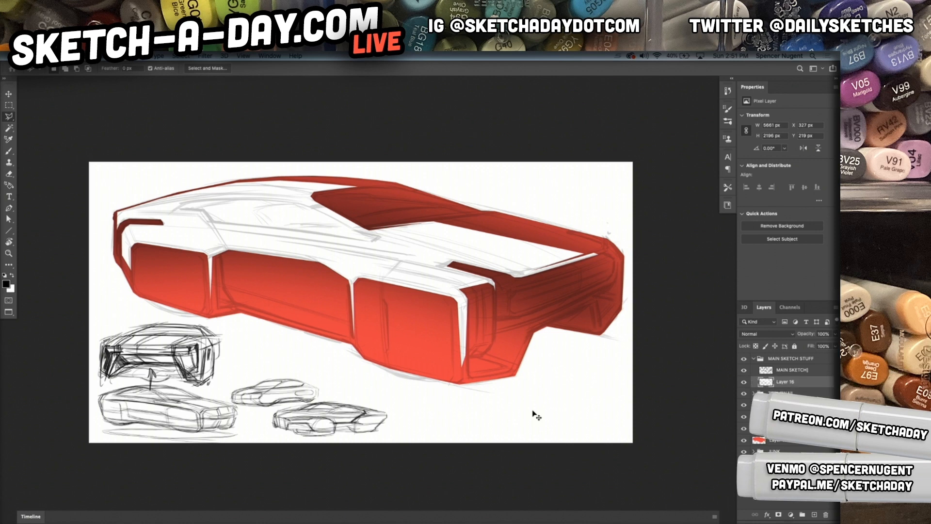
pyautogui.hotkey('ctrl', ']')
pyautogui.hotkey('ctrl', ']')
pyautogui.press('v')
pyautogui.press('3')
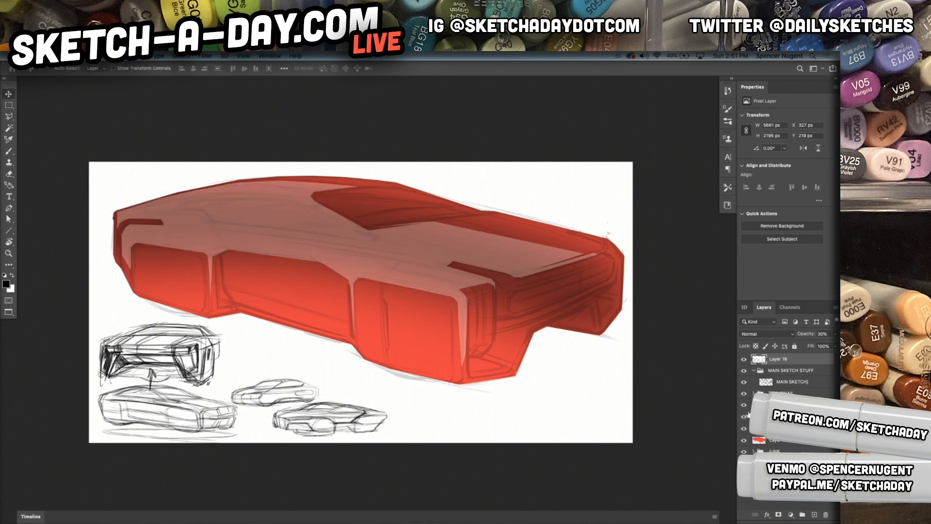
# Select a long horizontal band across the door panel with the Polygonal Lasso
pyautogui.press('l')
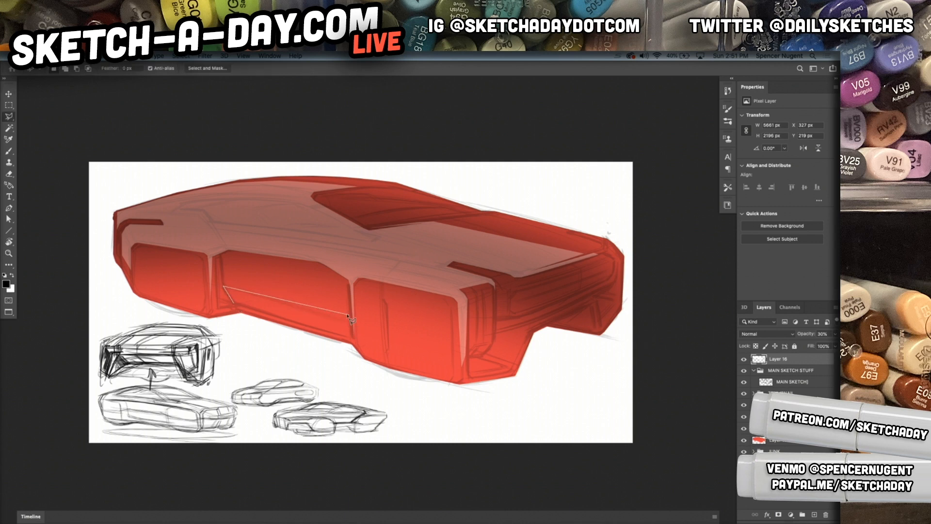
pyautogui.click(221, 264)
pyautogui.click(348, 292)
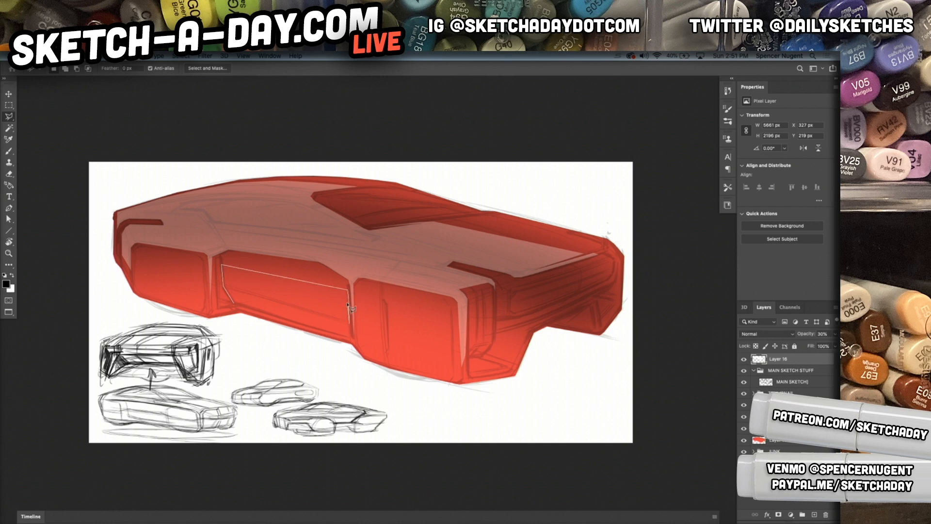
pyautogui.click(347, 301)
pyautogui.doubleClick(234, 303)
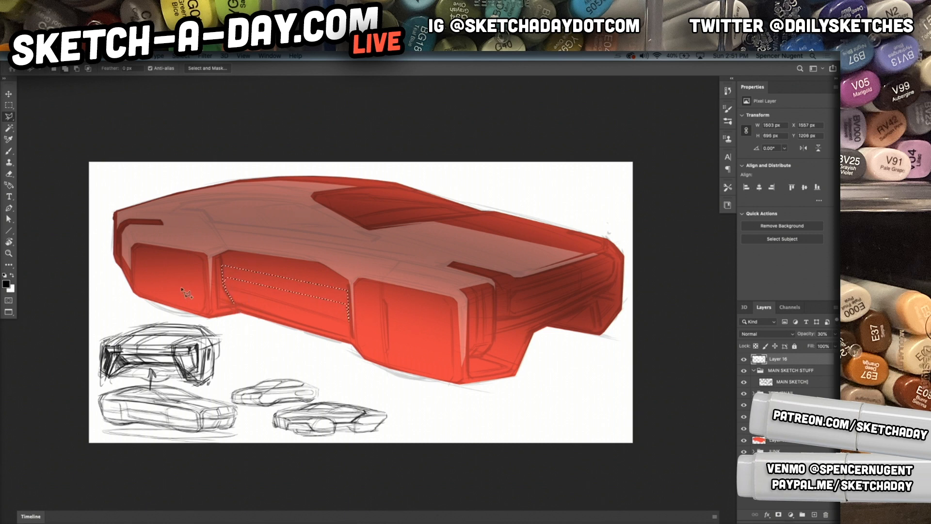
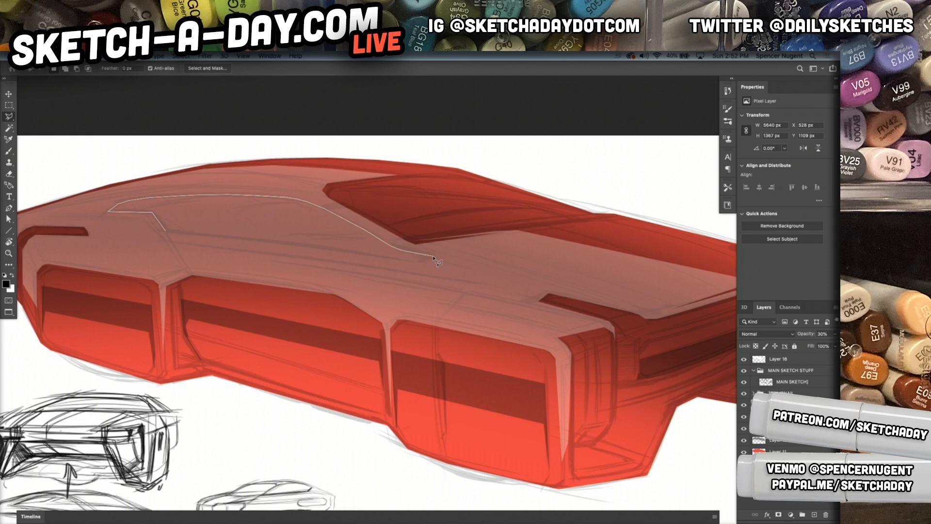
# Close the lasso selection around the side window and add the windshield shape to it
pyautogui.click(420, 261)
pyautogui.click(168, 235)
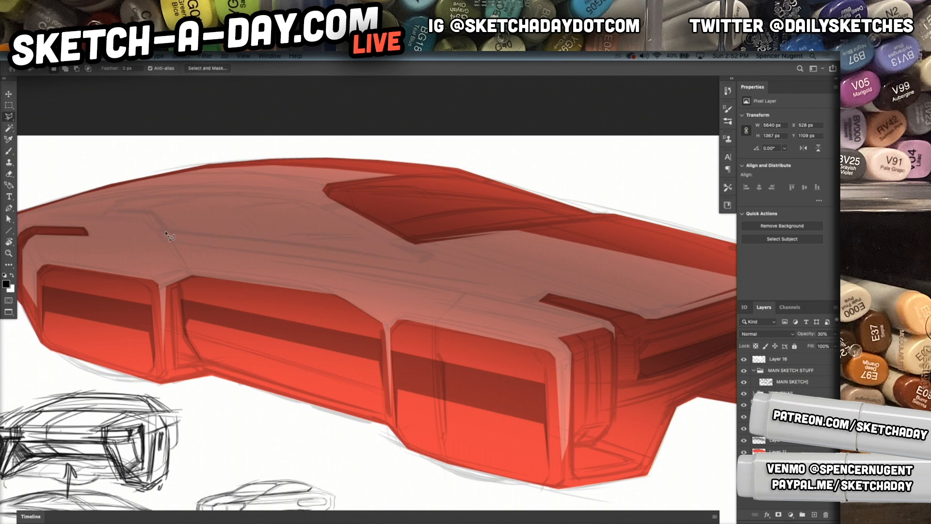
pyautogui.click(328, 197)
pyautogui.click(330, 189)
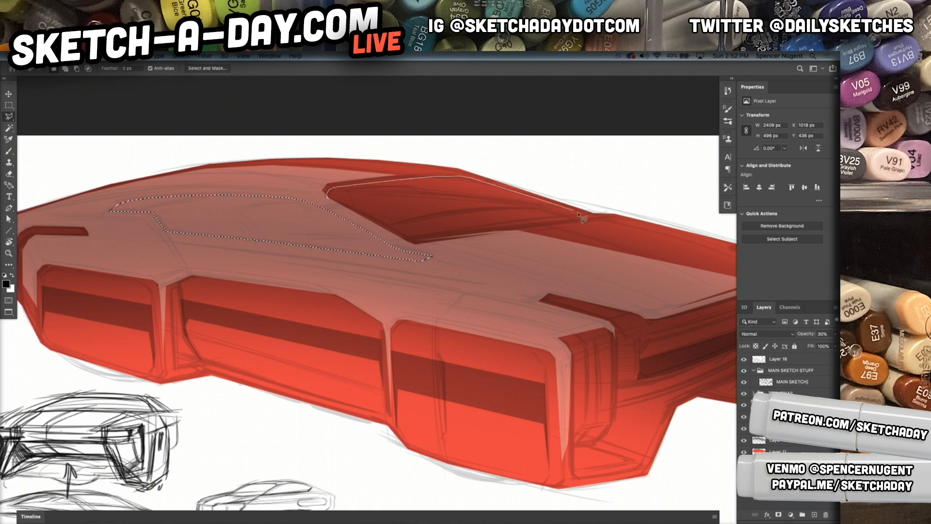
pyautogui.click(593, 217)
pyautogui.click(333, 201)
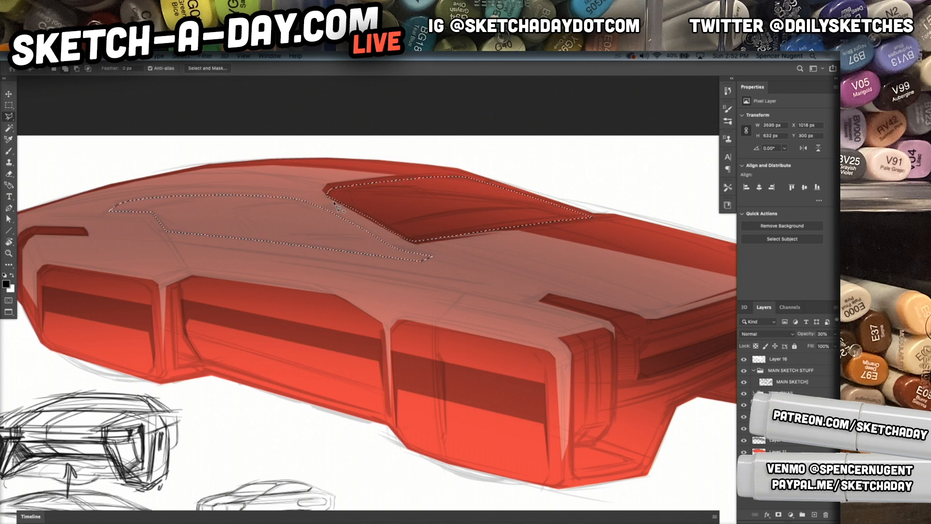
pyautogui.click(415, 241)
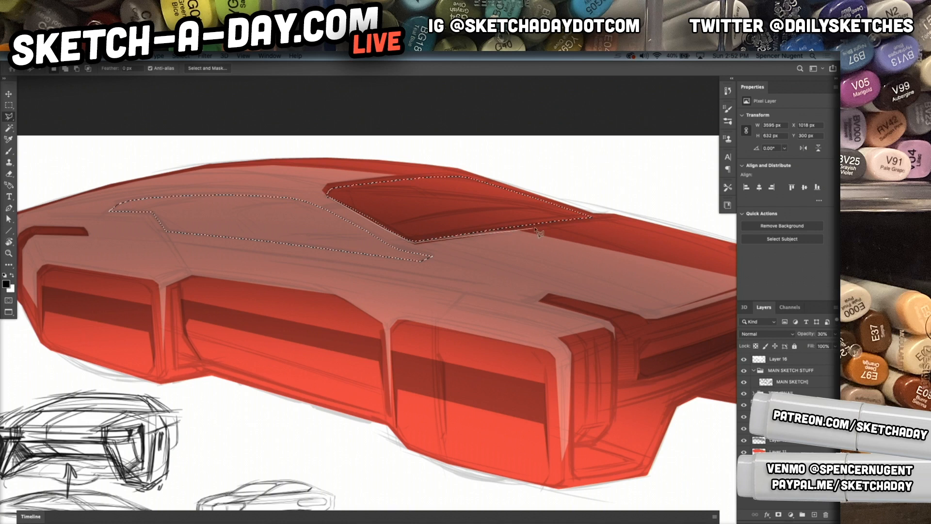
pyautogui.click(372, 199)
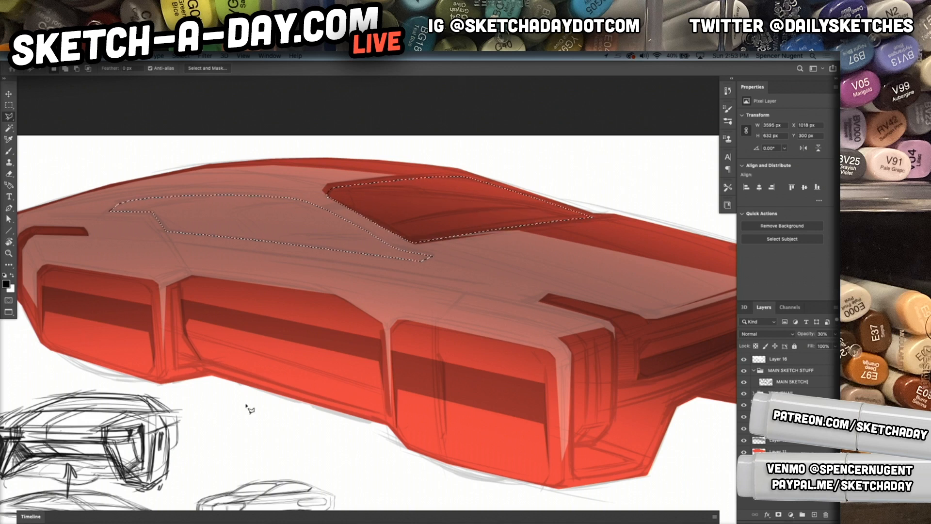
# Fill the side window and windshield selection with black on a new layer and clear the selection
pyautogui.hotkey('ctrl', 'shift', 'n')
pyautogui.press('Return')
pyautogui.hotkey('alt', 'BackSpace')
pyautogui.hotkey('ctrl', 'd')
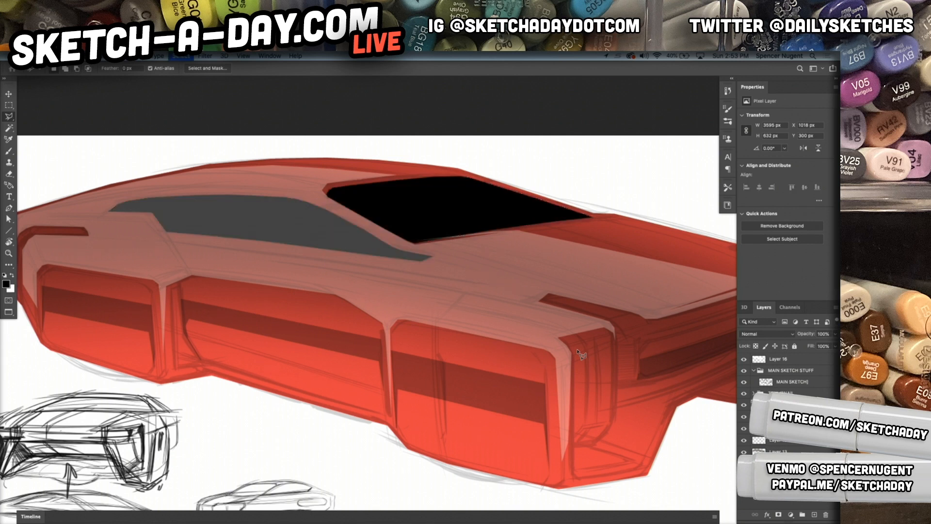
# Set the black window layer's opacity to 40%
pyautogui.press('v')
pyautogui.press('3')
pyautogui.press('6')
pyautogui.press('4')
pyautogui.moveTo(393, 262); pyautogui.dragTo(393, 262)
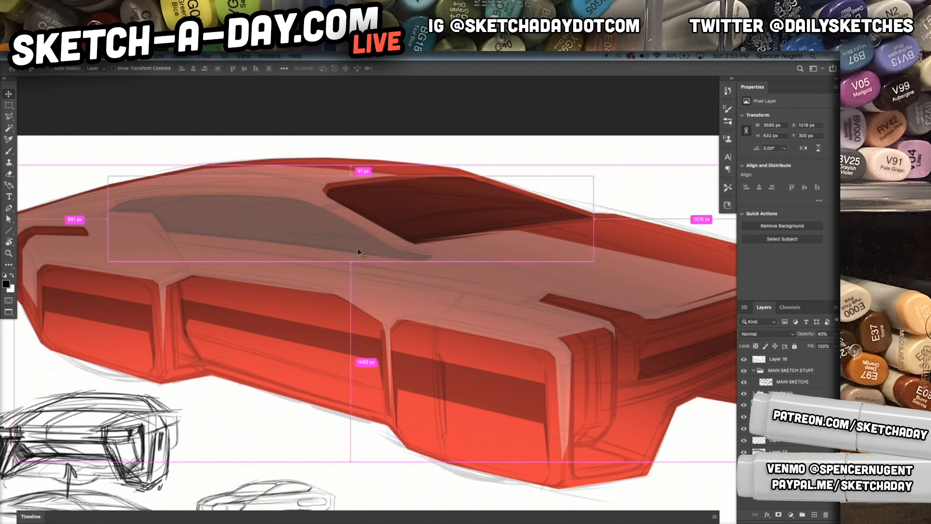
# Try recolouring the red base layer using Hue/Saturation with hue shifts of -36 and +36, and cancel the adjustment
pyautogui.press('super+space')
pyautogui.moveTo(505, 306); pyautogui.dragTo(477, 310)
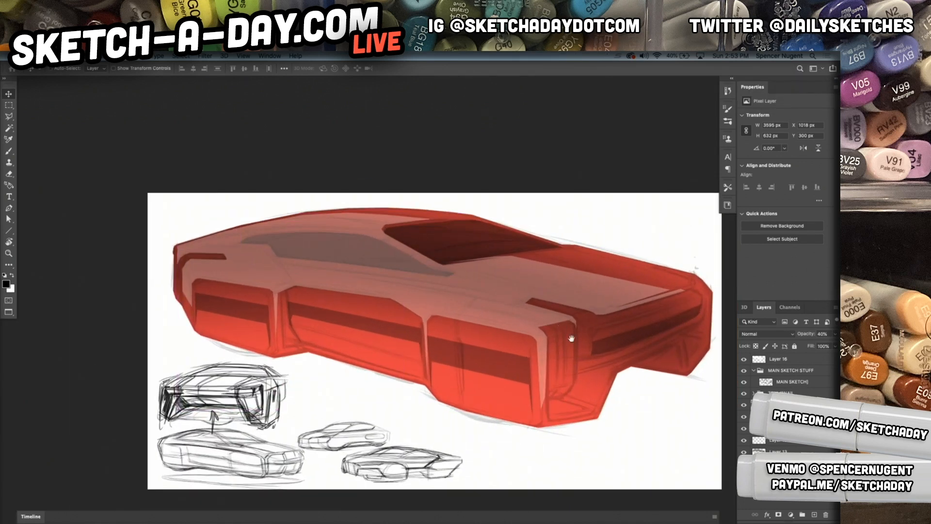
pyautogui.moveTo(561, 325); pyautogui.dragTo(522, 322)
pyautogui.hotkey('alt', '[')
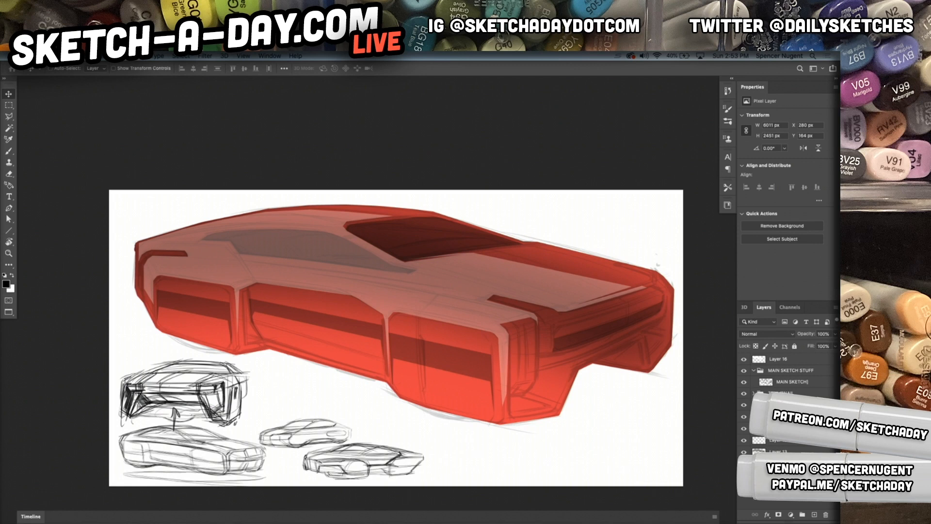
pyautogui.press('super+u')
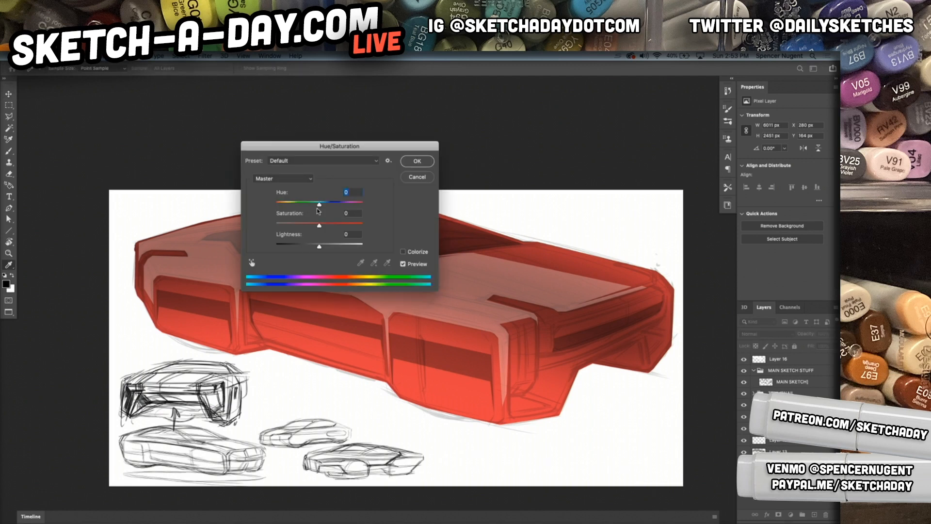
pyautogui.moveTo(299, 209); pyautogui.dragTo(304, 206)
pyautogui.moveTo(352, 149); pyautogui.dragTo(642, 154)
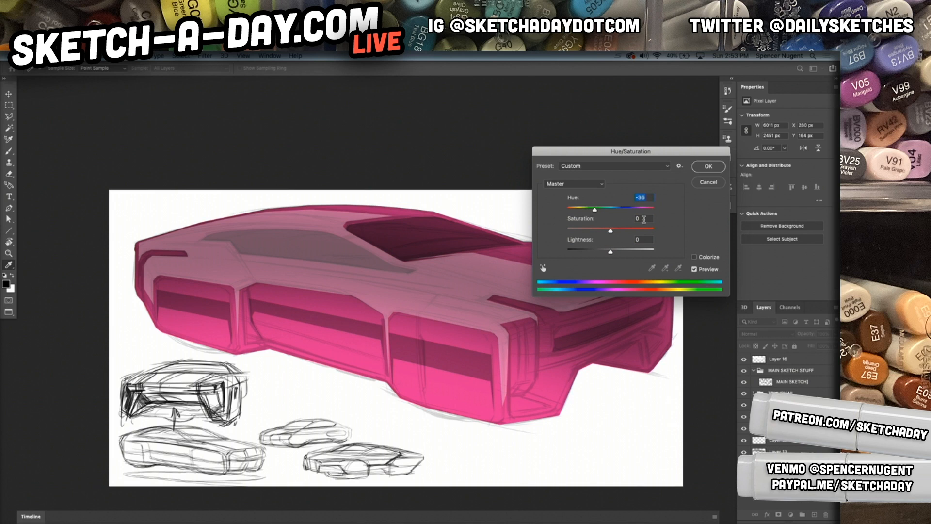
pyautogui.click(640, 209)
pyautogui.moveTo(640, 209); pyautogui.dragTo(626, 209)
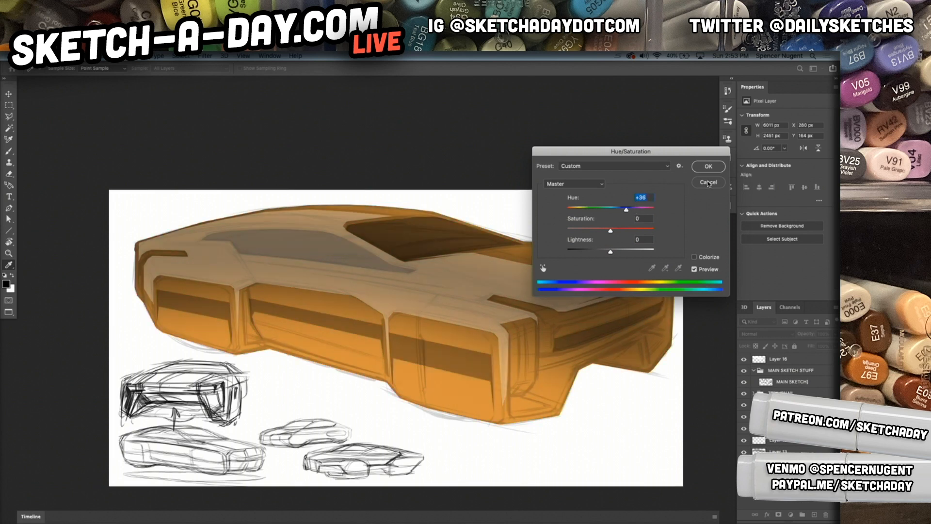
pyautogui.click(707, 182)
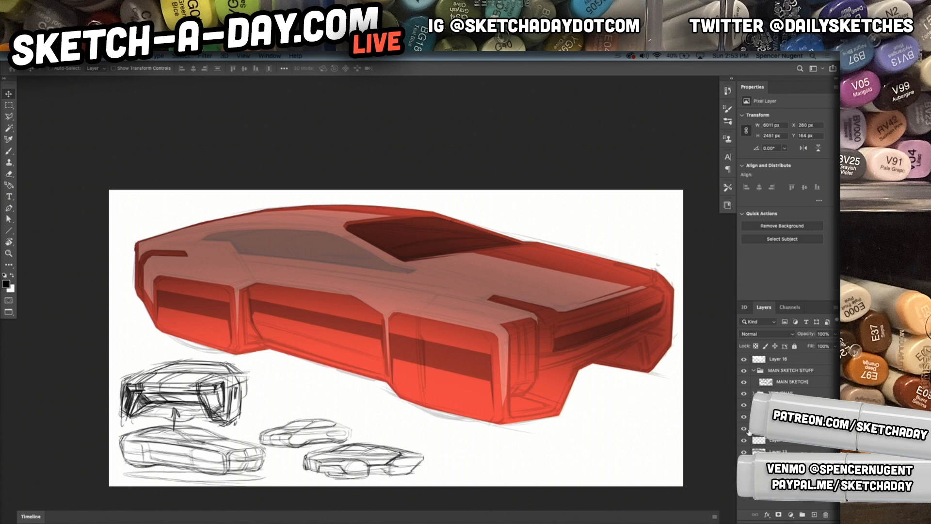
# Select the front-end trim and far fender edge, fill them with white on the 30% opacity top layer, and clear the selection
pyautogui.press('l')
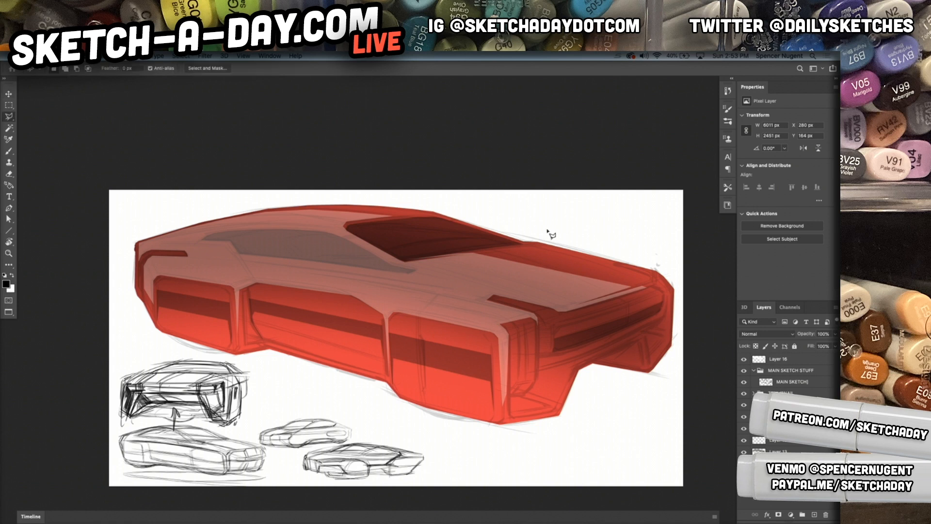
pyautogui.moveTo(533, 243); pyautogui.dragTo(649, 272)
pyautogui.moveTo(672, 301)
pyautogui.mouseDown()
pyautogui.moveTo(670, 346)
pyautogui.moveTo(651, 368)
pyautogui.moveTo(668, 345)
pyautogui.moveTo(670, 295)
pyautogui.mouseUp()
pyautogui.moveTo(582, 256); pyautogui.dragTo(531, 248)
pyautogui.moveTo(664, 297)
pyautogui.mouseDown()
pyautogui.moveTo(581, 330)
pyautogui.moveTo(631, 310)
pyautogui.moveTo(540, 330)
pyautogui.moveTo(646, 297)
pyautogui.moveTo(668, 323)
pyautogui.moveTo(645, 335)
pyautogui.moveTo(653, 369)
pyautogui.moveTo(646, 344)
pyautogui.moveTo(633, 344)
pyautogui.moveTo(555, 375)
pyautogui.moveTo(645, 342)
pyautogui.moveTo(670, 324)
pyautogui.moveTo(670, 298)
pyautogui.mouseUp()
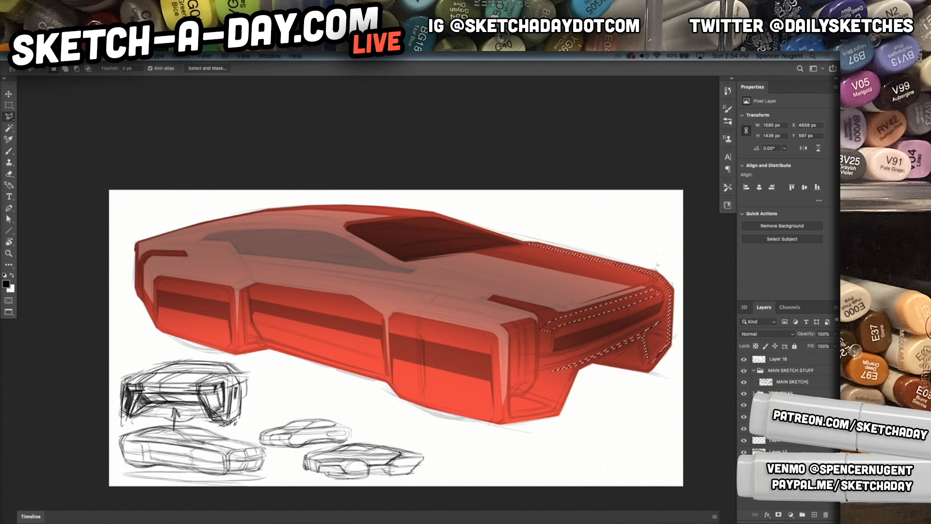
pyautogui.click(779, 359)
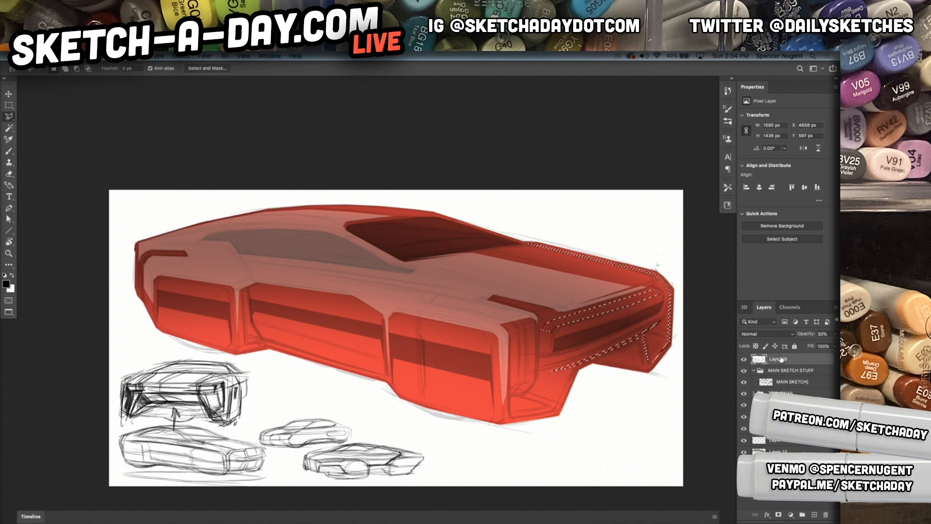
pyautogui.hotkey('ctrl', 'd')
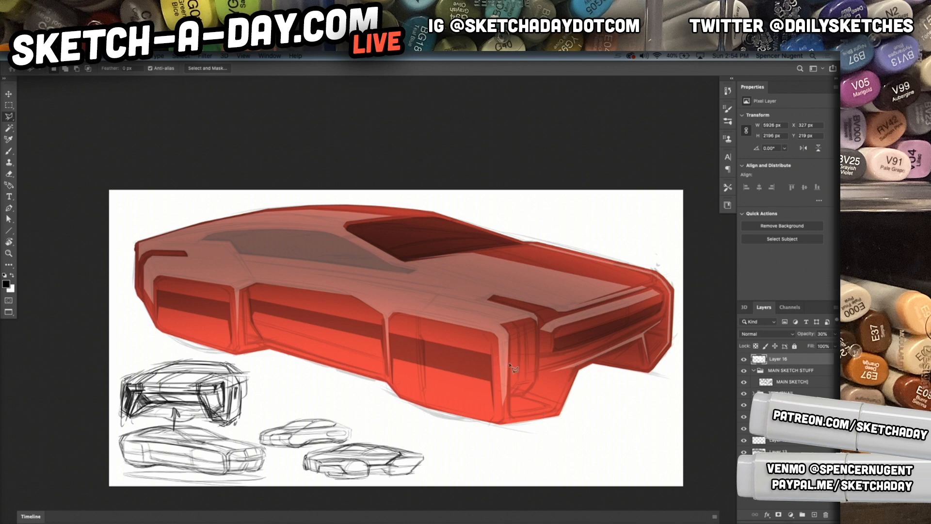
# Select the 70% opacity Multiply shading layer and add a new empty layer above it
pyautogui.moveTo(539, 371)
pyautogui.mouseDown()
pyautogui.moveTo(380, 380)
pyautogui.moveTo(364, 359)
pyautogui.moveTo(399, 369)
pyautogui.moveTo(430, 354)
pyautogui.moveTo(405, 364)
pyautogui.moveTo(499, 391)
pyautogui.moveTo(483, 393)
pyautogui.mouseUp()
pyautogui.moveTo(420, 387); pyautogui.dragTo(541, 390)
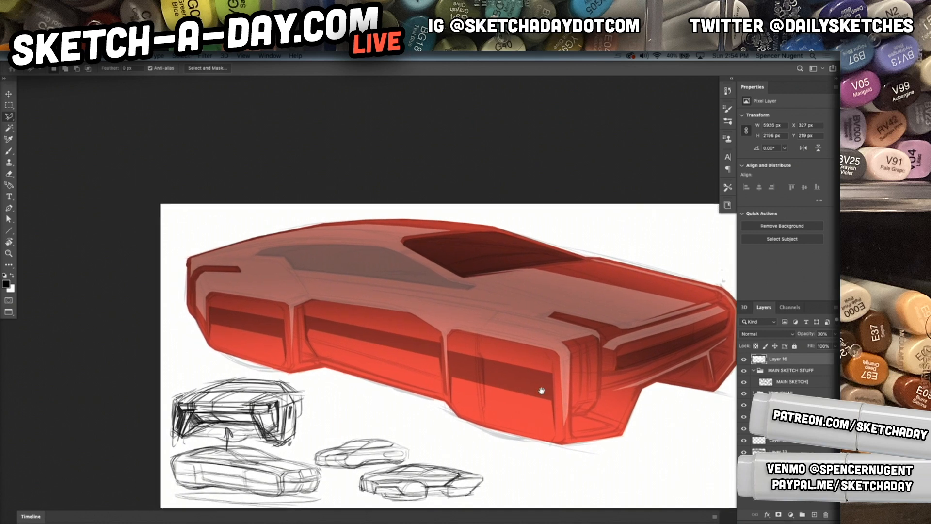
pyautogui.scroll(-2, 594, 420)
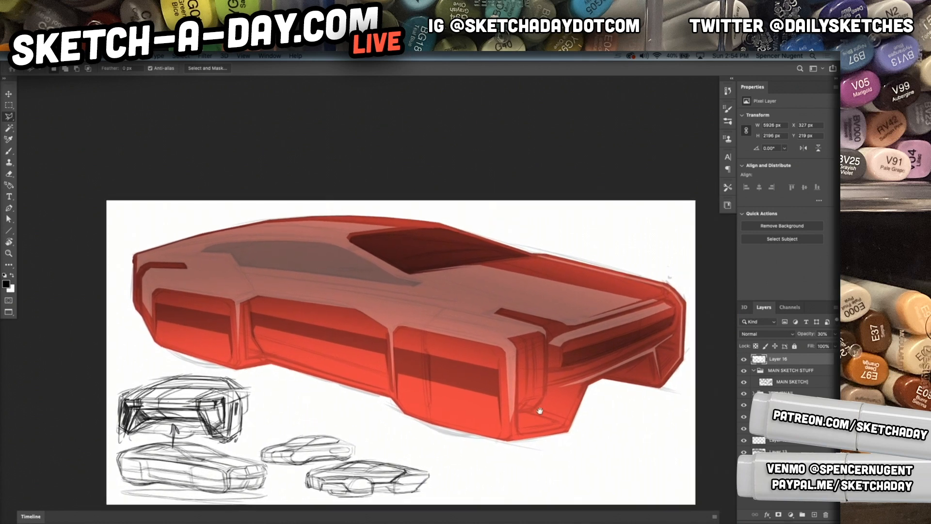
pyautogui.scroll(-2, 589, 402)
pyautogui.click(775, 450)
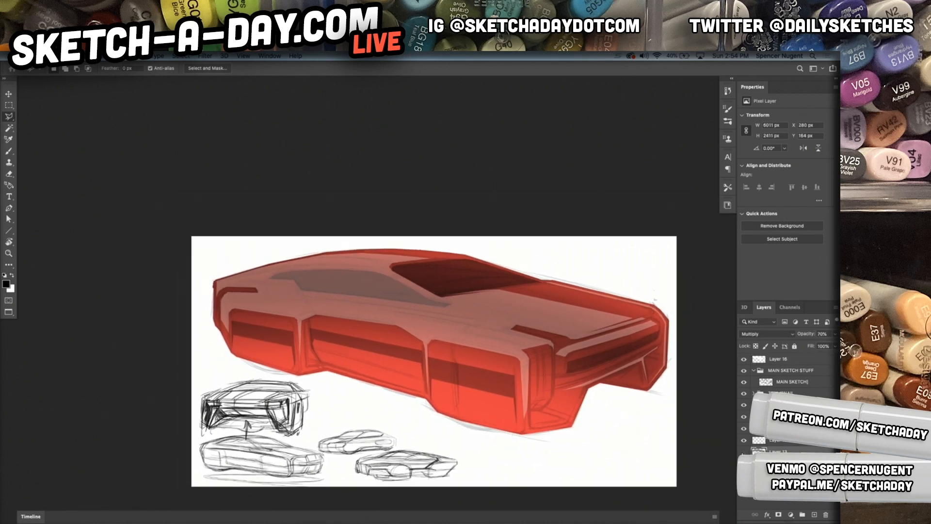
pyautogui.click(743, 452)
pyautogui.click(744, 452)
pyautogui.click(815, 514)
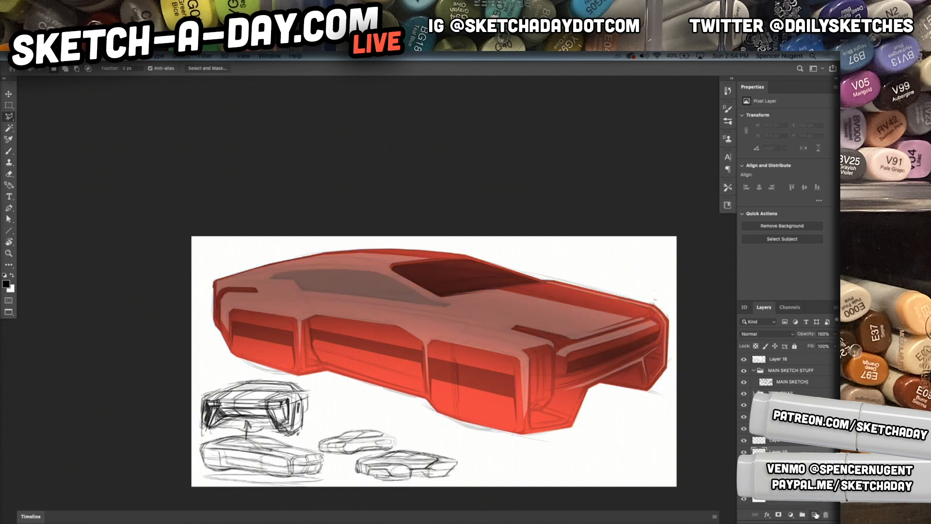
# Load the car body outline as a selection and paint soft black shading along the lower side panels with the Soft Round brush
pyautogui.press('b')
pyautogui.rightClick(379, 241)
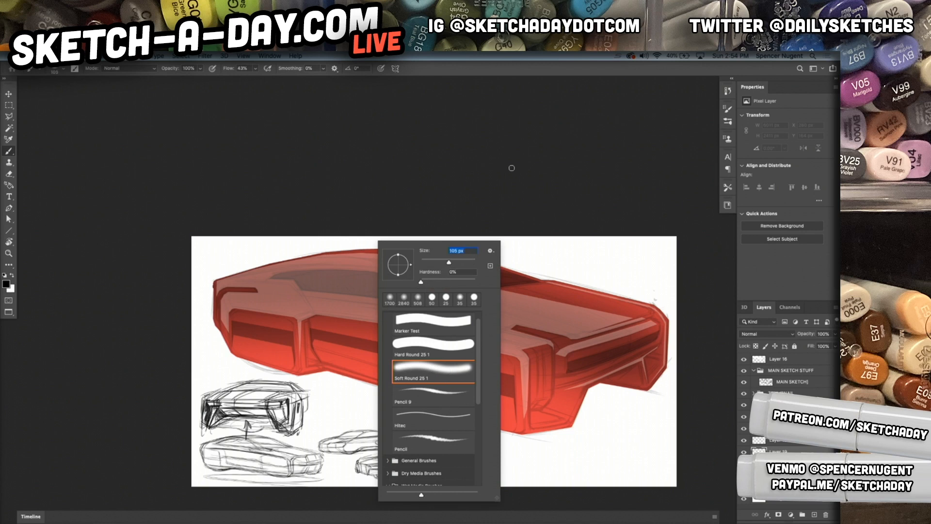
pyautogui.press('Escape')
pyautogui.press('r')
pyautogui.moveTo(516, 204)
pyautogui.mouseDown()
pyautogui.moveTo(605, 305)
pyautogui.moveTo(508, 389)
pyautogui.moveTo(327, 401)
pyautogui.moveTo(332, 363)
pyautogui.mouseUp()
pyautogui.press('b')
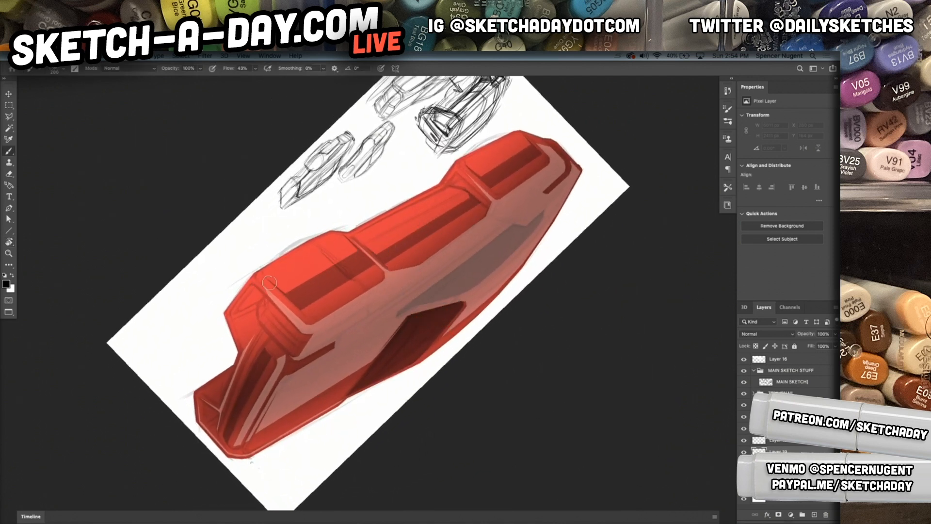
pyautogui.keyDown('super'); pyautogui.click(759, 359); pyautogui.keyUp('super')
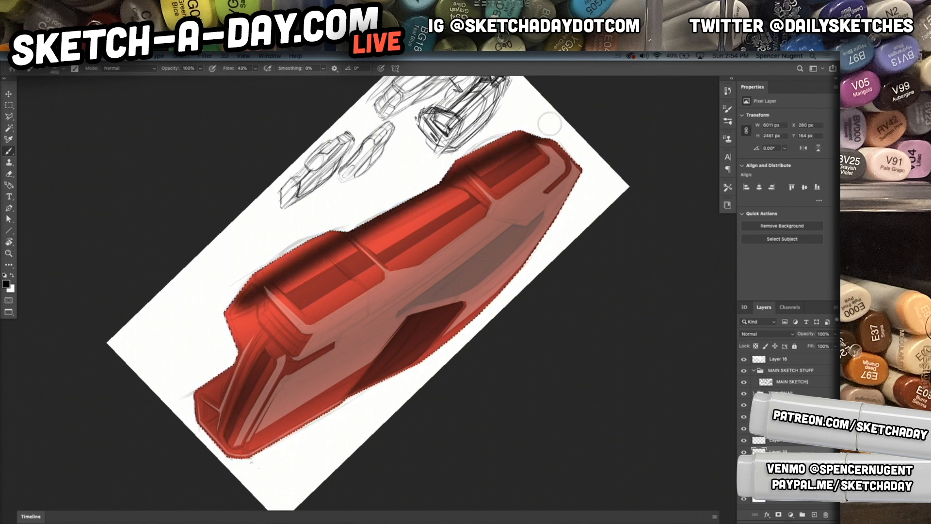
pyautogui.moveTo(596, 110); pyautogui.dragTo(369, 233)
pyautogui.moveTo(561, 164); pyautogui.dragTo(258, 289)
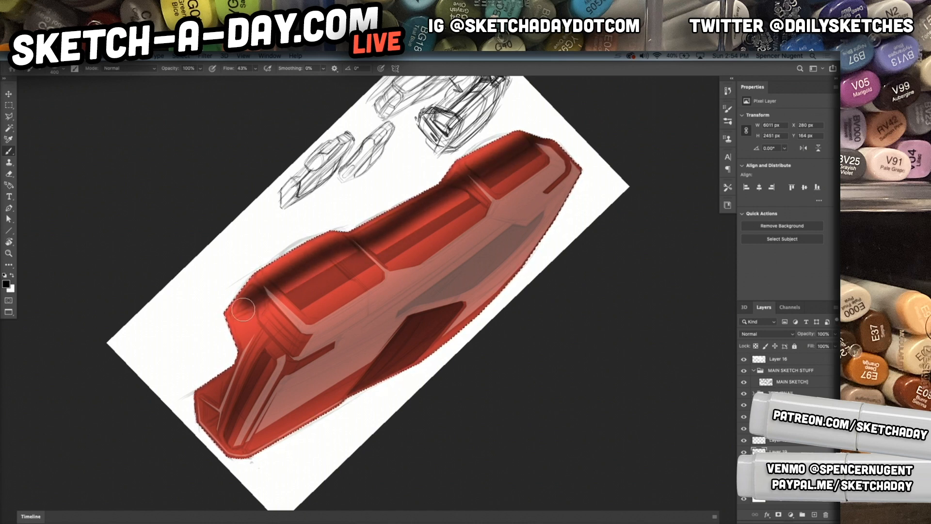
# Set the new shading layer to Multiply at 70% opacity and clear the body selection
pyautogui.press('v')
pyautogui.press('3')
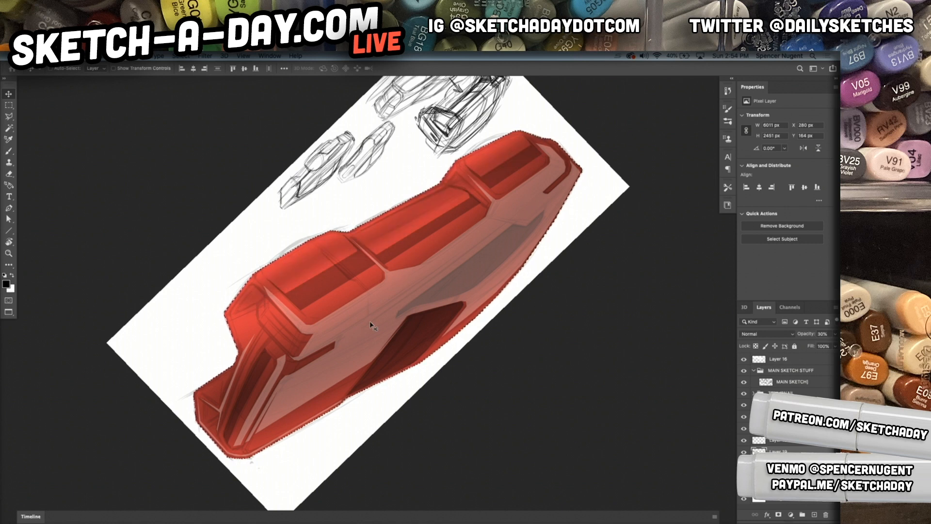
pyautogui.press('5')
pyautogui.click(759, 321)
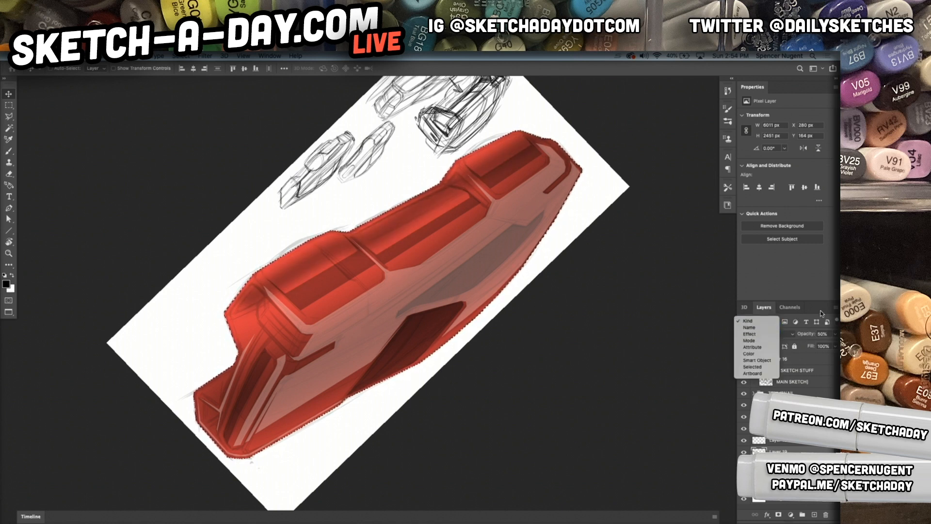
pyautogui.click(772, 336)
pyautogui.click(768, 334)
pyautogui.press('Escape')
pyautogui.hotkey('shift', 'alt', 'm')
pyautogui.press('7')
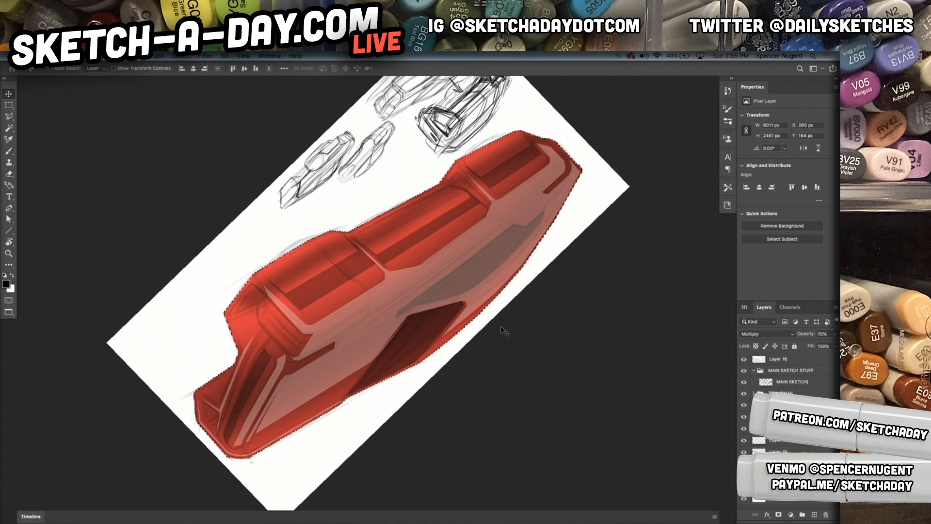
pyautogui.press('r')
pyautogui.press('Escape')
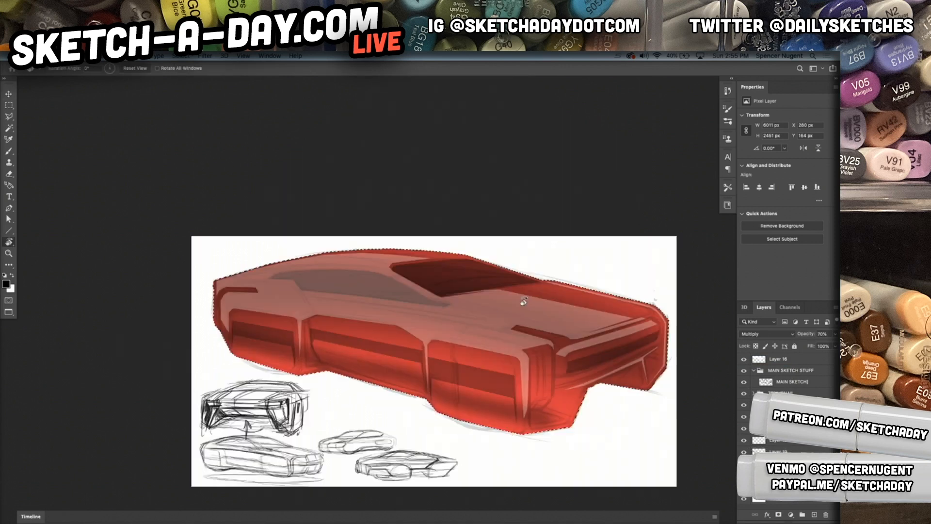
pyautogui.scroll(-2, 578, 383)
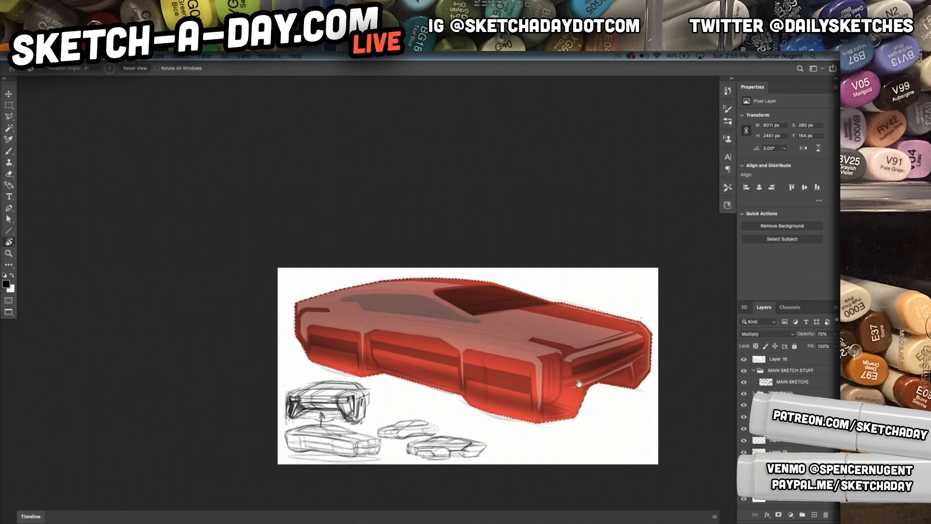
pyautogui.moveTo(524, 326); pyautogui.dragTo(420, 322)
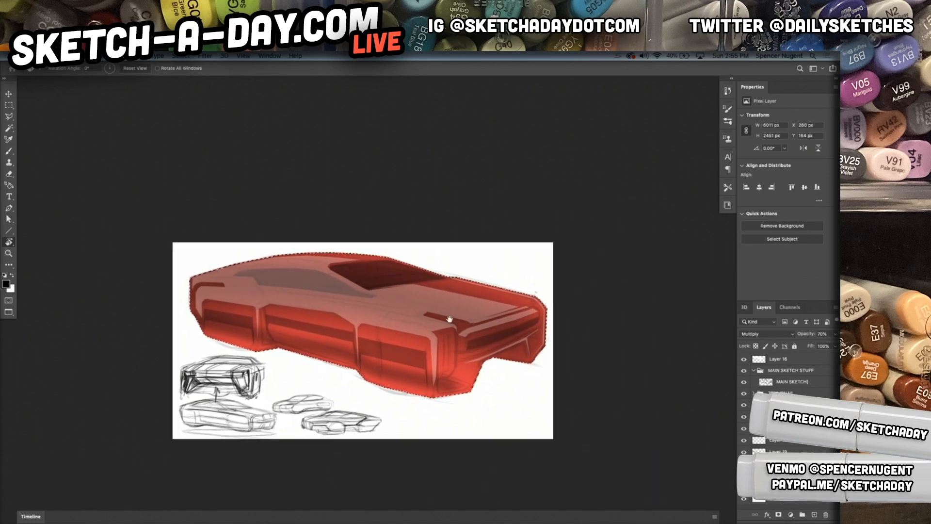
pyautogui.hotkey('ctrl', 'd')
# Identify the 30% opacity dark band layer by toggling layer visibility and add a layer mask to it
pyautogui.click(745, 405)
pyautogui.click(744, 405)
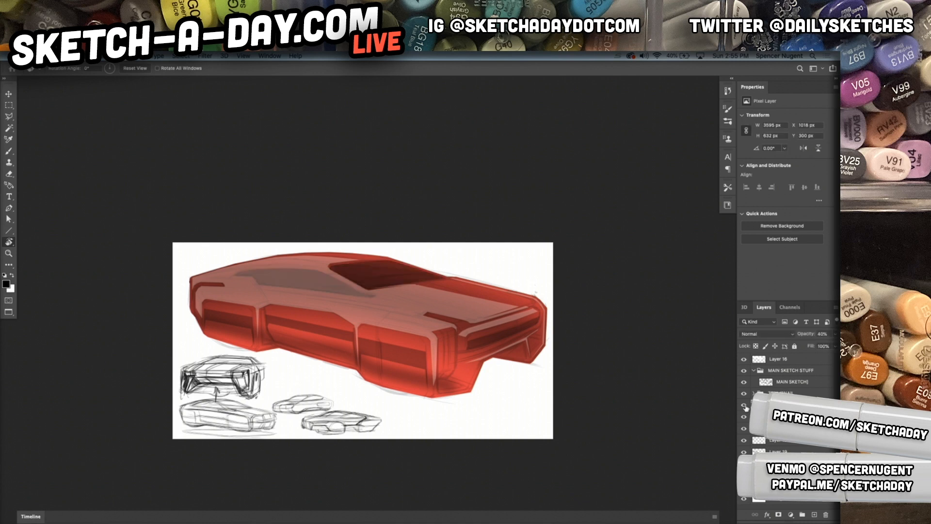
pyautogui.click(744, 417)
pyautogui.click(744, 417)
pyautogui.press('e')
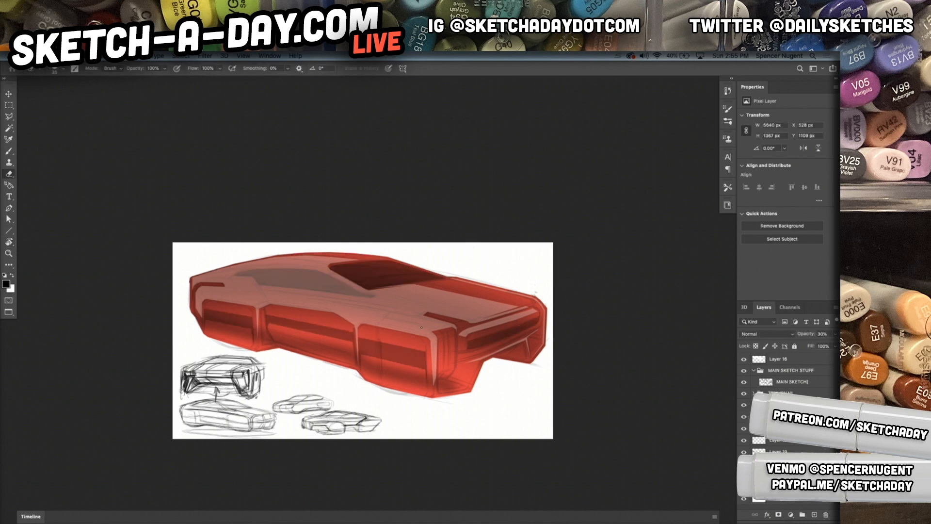
pyautogui.click(778, 514)
# Fade parts of the dark side bands by painting soft black at 40% brush opacity on the layer mask
pyautogui.press('b')
pyautogui.rightClick(270, 333)
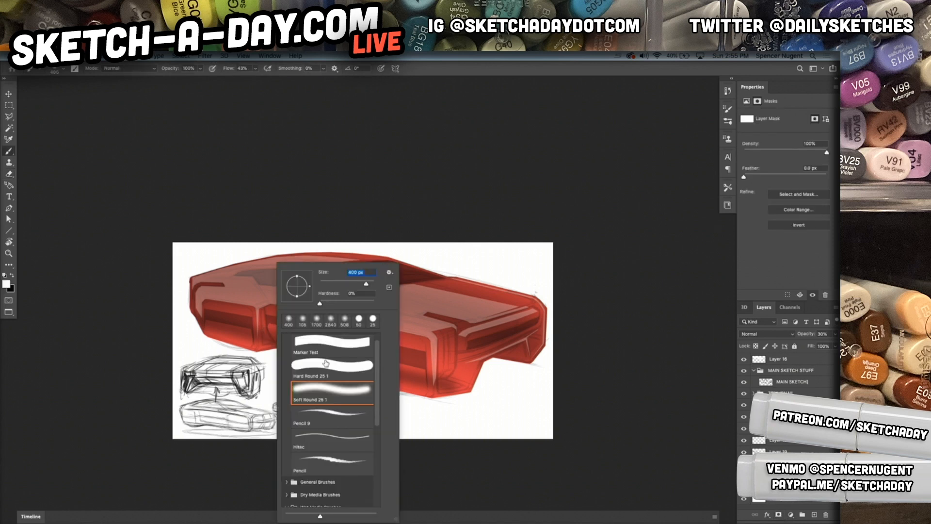
pyautogui.click(204, 324)
pyautogui.press('x')
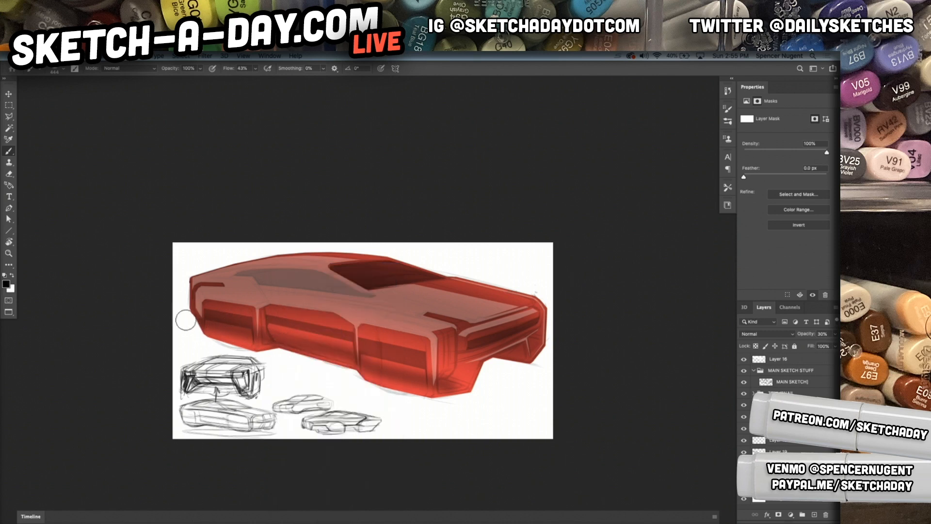
pyautogui.press('4')
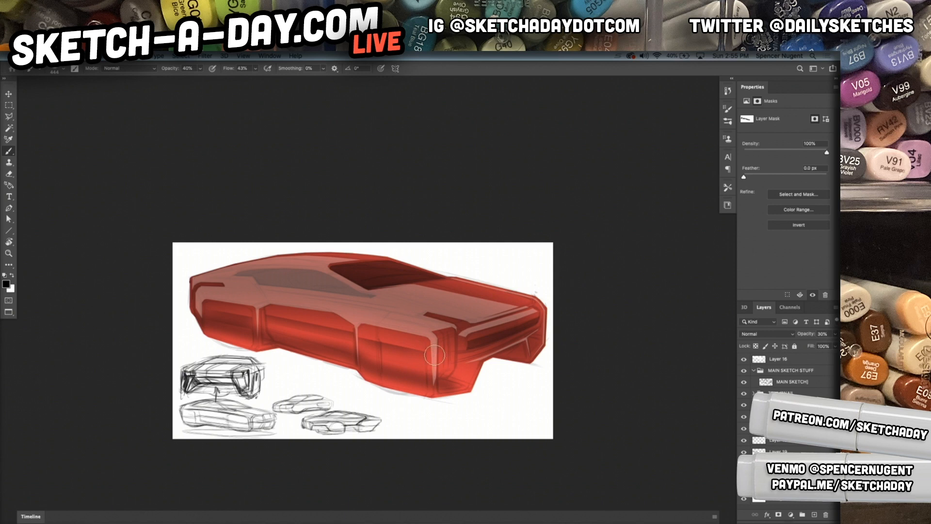
pyautogui.moveTo(357, 361); pyautogui.dragTo(357, 328)
# Enlarge the soft brush to 1700 px and paint black on Layer 16 to softly darken the white-tinted body panels
pyautogui.click(786, 357)
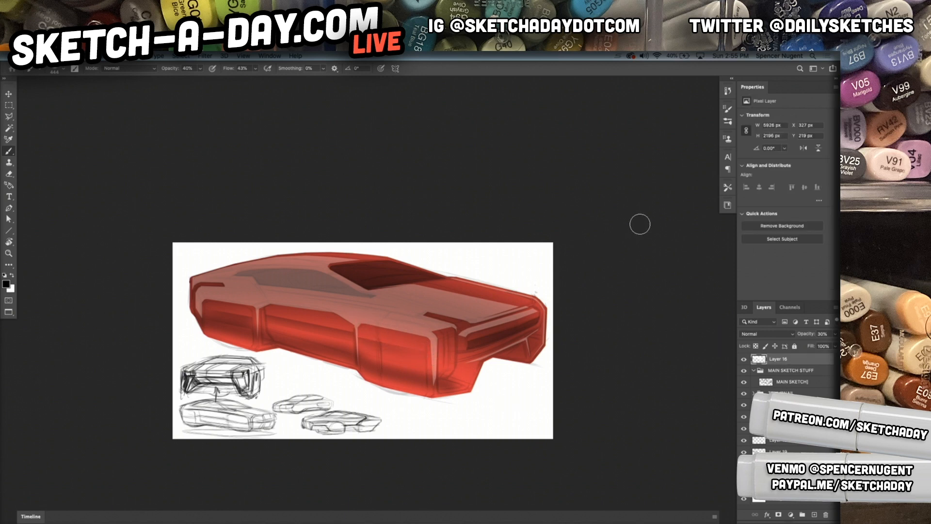
pyautogui.press(']')
pyautogui.press(']')
pyautogui.press(']')
pyautogui.press(']')
pyautogui.press(']')
pyautogui.press(']')
pyautogui.press(']')
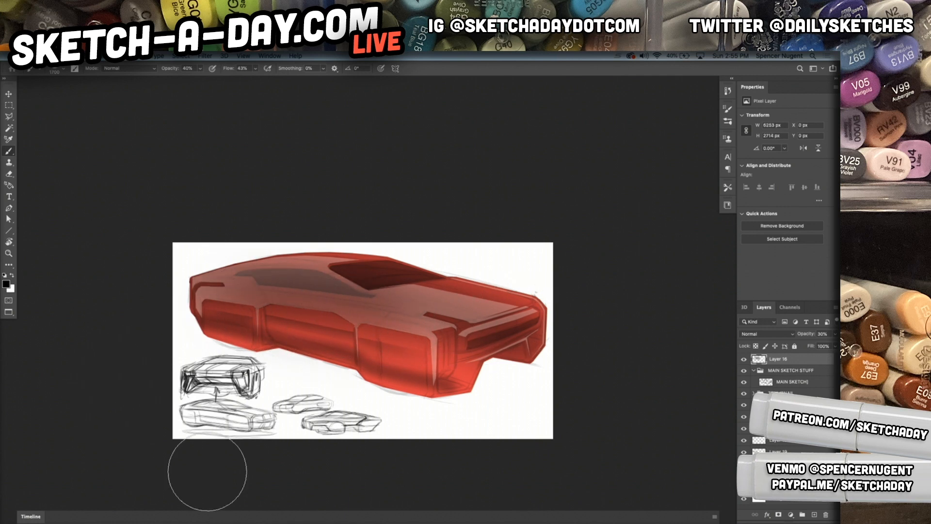
pyautogui.moveTo(434, 393); pyautogui.dragTo(461, 371)
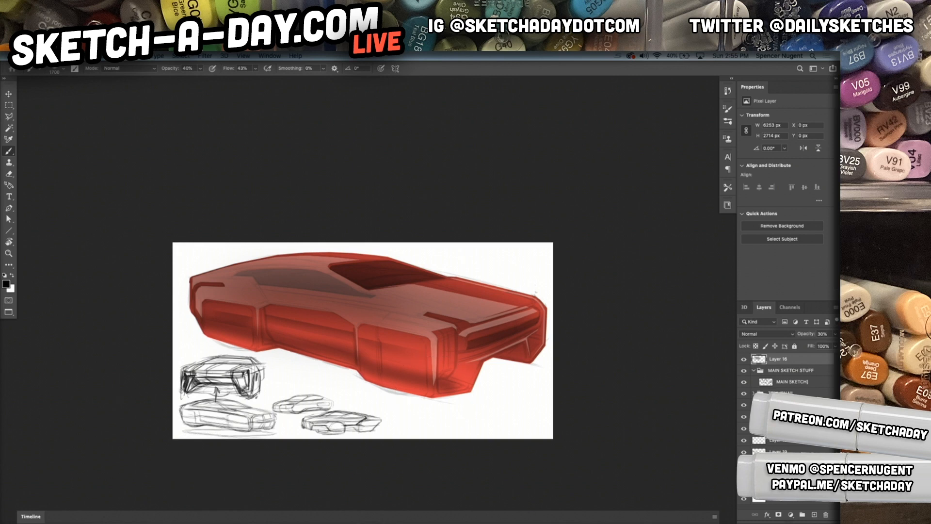
# Select the window shapes, remove the white tint over the windows on Layer 16, and clear the selection
pyautogui.keyDown('ctrl'); pyautogui.click(759, 358); pyautogui.keyUp('ctrl')
pyautogui.hotkey('alt', 'BackSpace')
pyautogui.hotkey('ctrl', 'd')
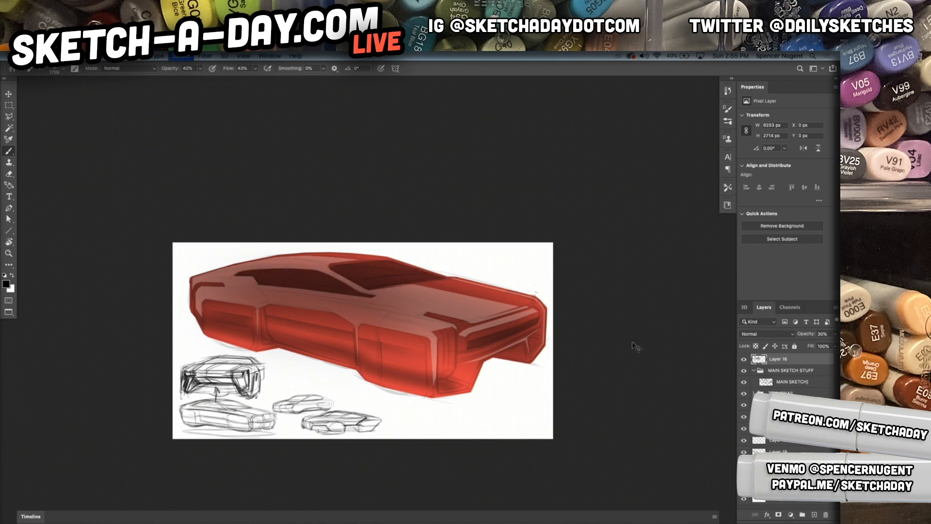
# Add a new layer above Layer 16 and reduce the Soft Round brush size for highlight painting
pyautogui.moveTo(355, 348); pyautogui.dragTo(391, 343)
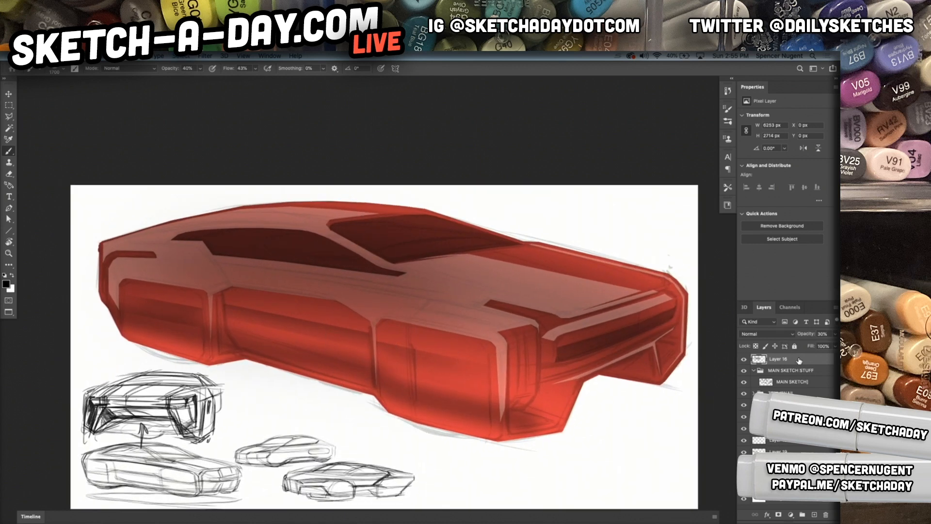
pyautogui.click(796, 369)
pyautogui.click(745, 359)
pyautogui.click(744, 359)
pyautogui.click(800, 361)
pyautogui.click(813, 515)
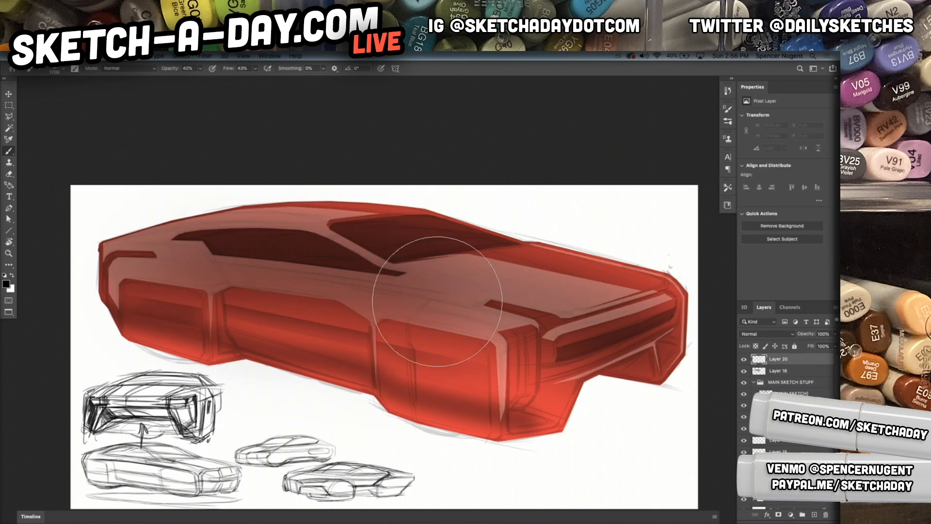
pyautogui.rightClick(427, 267)
pyautogui.moveTo(486, 283); pyautogui.dragTo(488, 284)
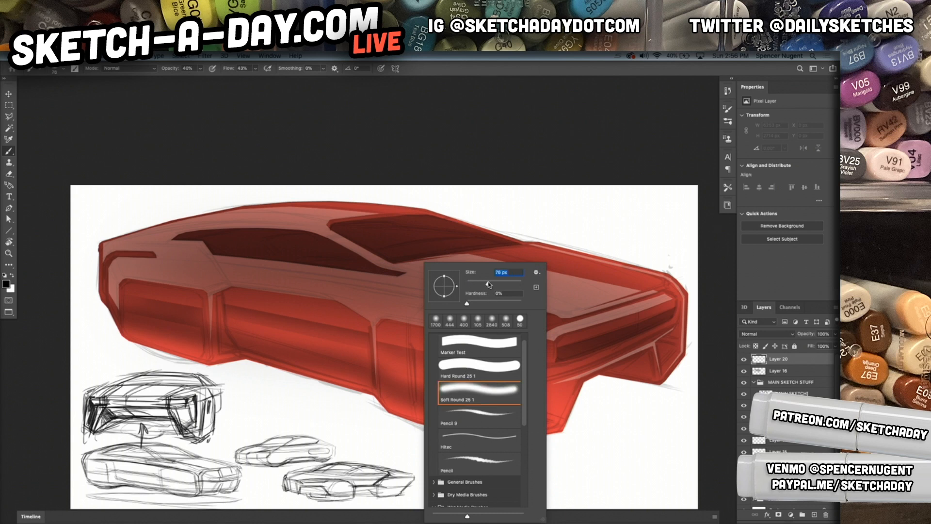
pyautogui.click(157, 266)
pyautogui.rightClick(334, 267)
pyautogui.moveTo(412, 284); pyautogui.dragTo(420, 284)
pyautogui.click(170, 266)
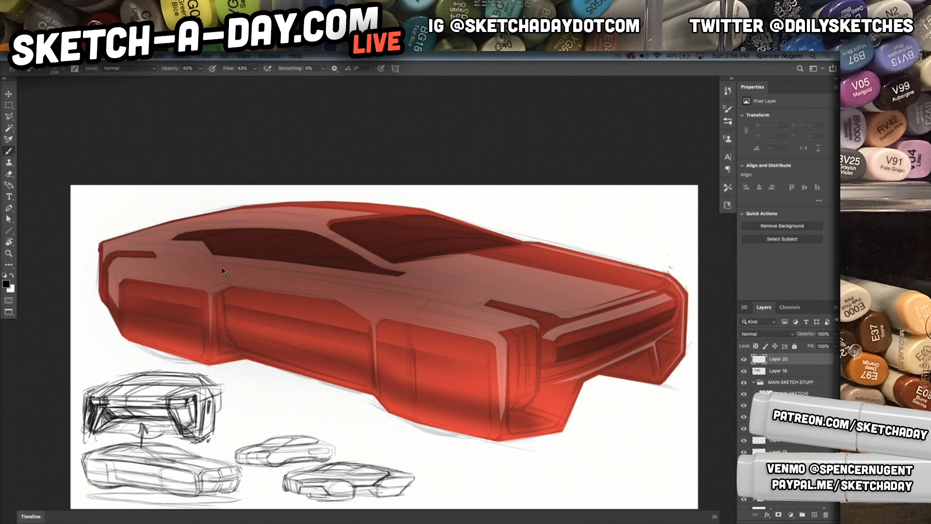
# Paint soft white highlights above the rear side panel, along the roof edge and over the front fender at 32% brush opacity
pyautogui.press('x')
pyautogui.moveTo(160, 269)
pyautogui.mouseDown()
pyautogui.moveTo(183, 271)
pyautogui.moveTo(155, 273)
pyautogui.mouseUp()
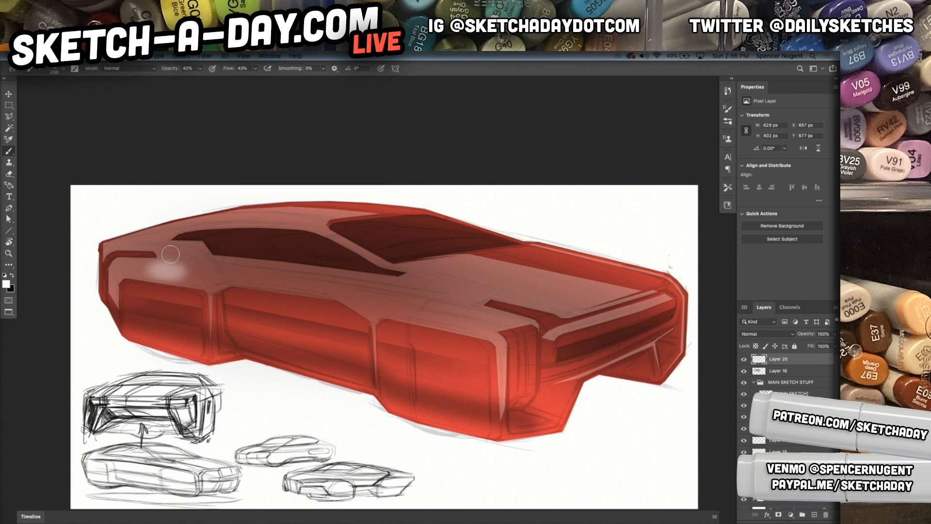
pyautogui.hotkey('ctrl', 'z')
pyautogui.press('3')
pyautogui.press('2')
pyautogui.moveTo(180, 271)
pyautogui.mouseDown()
pyautogui.moveTo(145, 266)
pyautogui.moveTo(204, 274)
pyautogui.moveTo(126, 262)
pyautogui.moveTo(193, 273)
pyautogui.moveTo(170, 268)
pyautogui.moveTo(191, 272)
pyautogui.moveTo(172, 257)
pyautogui.mouseUp()
pyautogui.moveTo(236, 214)
pyautogui.mouseDown()
pyautogui.moveTo(141, 233)
pyautogui.moveTo(314, 216)
pyautogui.moveTo(133, 238)
pyautogui.moveTo(354, 214)
pyautogui.moveTo(136, 236)
pyautogui.moveTo(293, 211)
pyautogui.moveTo(452, 226)
pyautogui.moveTo(484, 241)
pyautogui.mouseUp()
pyautogui.moveTo(453, 311)
pyautogui.mouseDown()
pyautogui.moveTo(485, 317)
pyautogui.moveTo(378, 315)
pyautogui.moveTo(509, 320)
pyautogui.moveTo(376, 318)
pyautogui.moveTo(502, 315)
pyautogui.mouseUp()
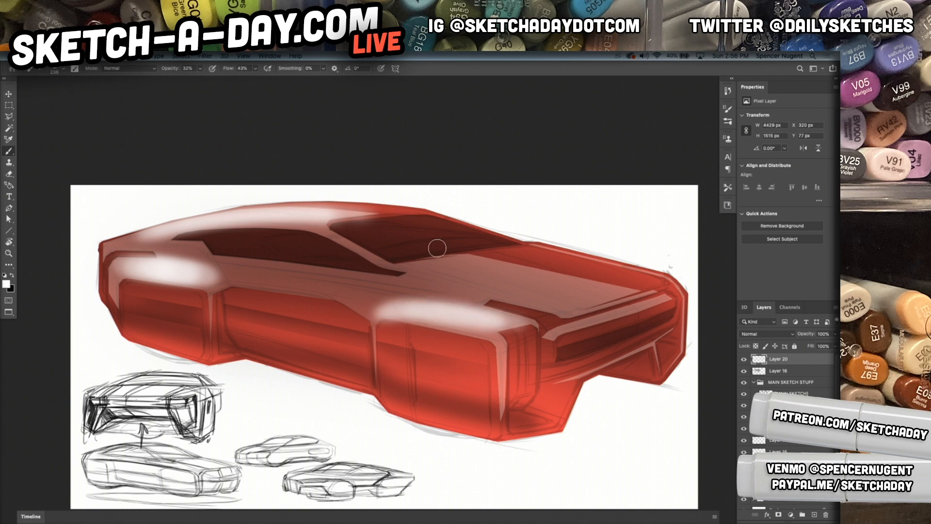
# Enlarge the brush and paint broad white highlights across the hood, windshield and side window
pyautogui.press(']')
pyautogui.press(']')
pyautogui.press(']')
pyautogui.press(']')
pyautogui.press(']')
pyautogui.moveTo(594, 296)
pyautogui.mouseDown()
pyautogui.moveTo(415, 266)
pyautogui.moveTo(451, 274)
pyautogui.moveTo(378, 279)
pyautogui.moveTo(275, 258)
pyautogui.moveTo(476, 277)
pyautogui.moveTo(216, 255)
pyautogui.mouseUp()
# Lasso the narrow strip below the beltline from the side window to the hood, delete the highlight inside it, and deselect
pyautogui.press('l')
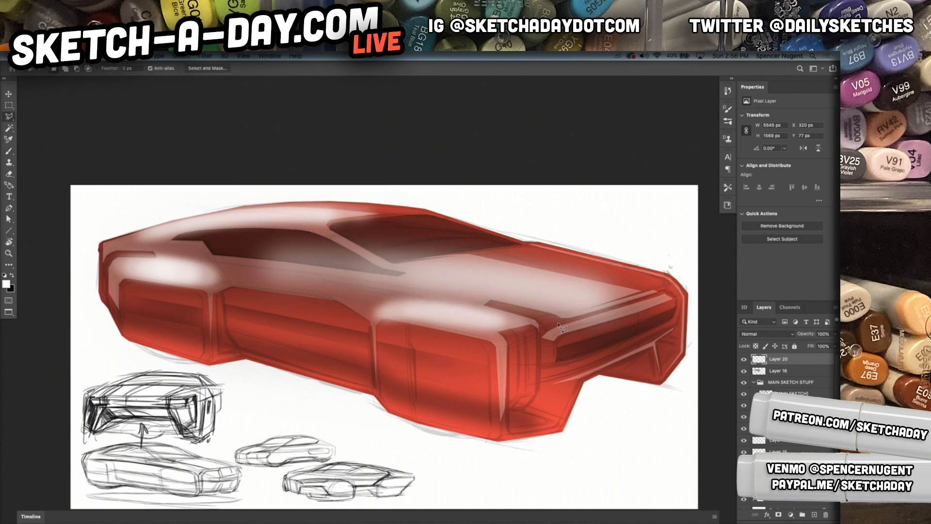
pyautogui.moveTo(558, 316)
pyautogui.mouseDown()
pyautogui.moveTo(288, 281)
pyautogui.moveTo(392, 275)
pyautogui.moveTo(552, 313)
pyautogui.mouseUp()
pyautogui.click(216, 262)
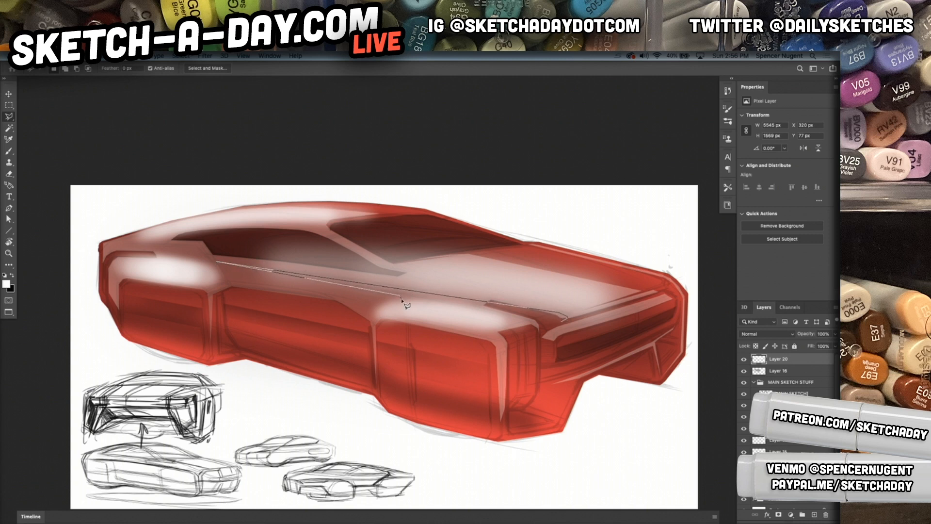
pyautogui.moveTo(412, 303)
pyautogui.mouseDown()
pyautogui.moveTo(477, 305)
pyautogui.moveTo(554, 331)
pyautogui.mouseUp()
pyautogui.click(553, 321)
pyautogui.press('Delete')
pyautogui.press('super+d')
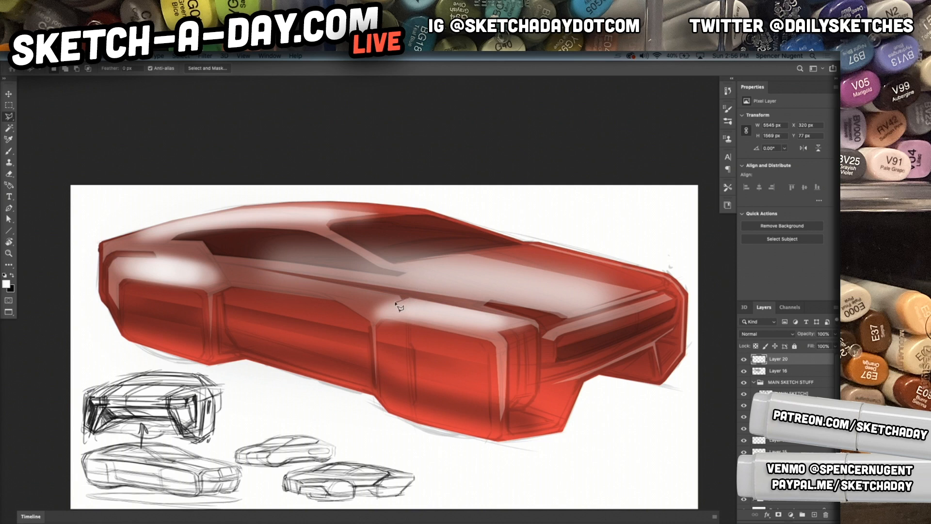
# Trim the highlight around the front fender's edges with lasso selections on Layer 20
pyautogui.moveTo(376, 315); pyautogui.dragTo(412, 296)
pyautogui.press('super+d')
pyautogui.moveTo(554, 332)
pyautogui.mouseDown()
pyautogui.moveTo(409, 330)
pyautogui.moveTo(429, 328)
pyautogui.mouseUp()
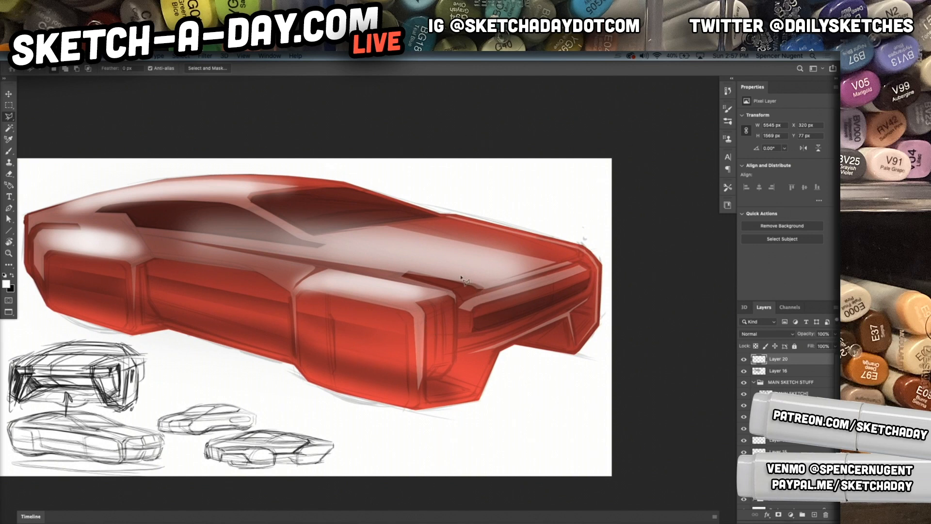
# Load the side window and windshield shapes as a selection and clear the white highlights inside them on Layer 20
pyautogui.click(772, 374)
pyautogui.keyDown('ctrl'); pyautogui.click(759, 370); pyautogui.keyUp('ctrl')
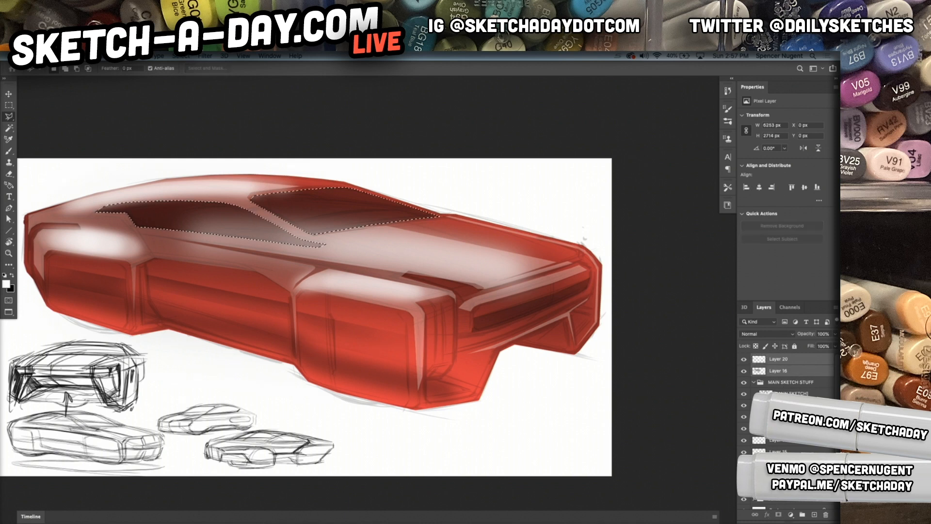
pyautogui.click(743, 359)
pyautogui.click(743, 359)
pyautogui.click(782, 359)
pyautogui.hotkey('ctrl', 'BackSpace')
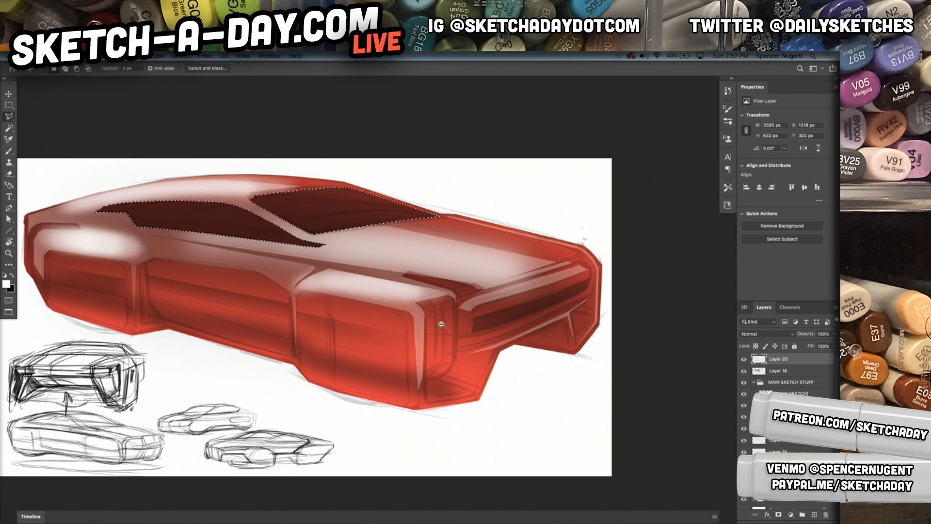
# Deselect the side window and windshield shapes
pyautogui.scroll(-2, 441, 327)
pyautogui.hotkey('ctrl', 'd')
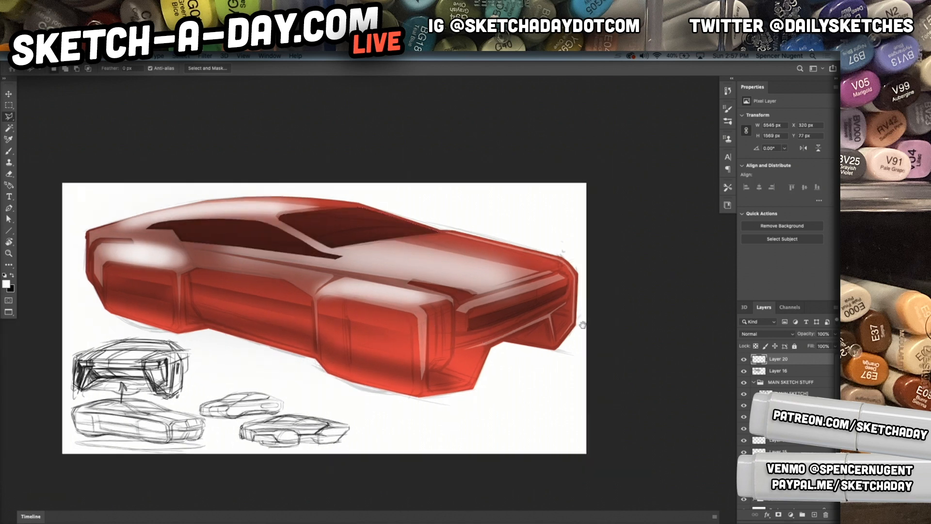
pyautogui.press('r')
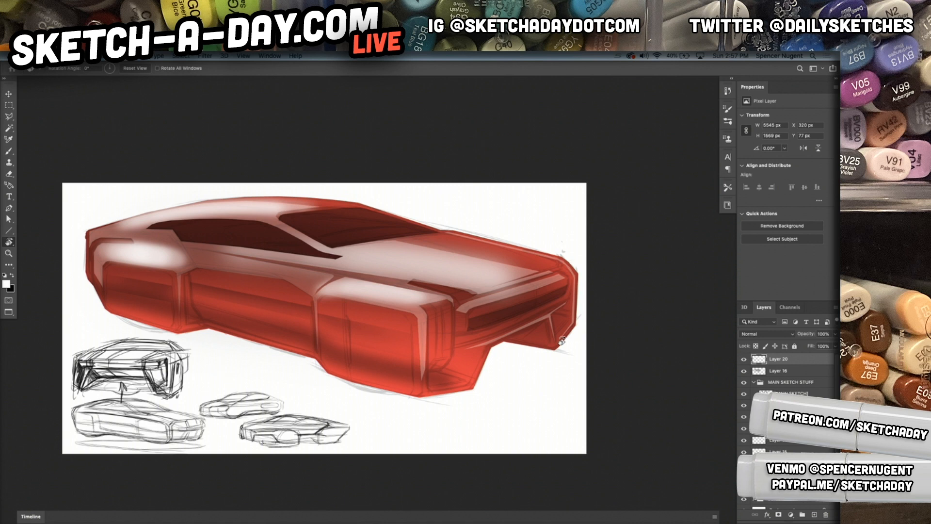
# Lasso the vertical slot and lower intake at the near front corner, fill them with black on a new layer, and deselect
pyautogui.press('l')
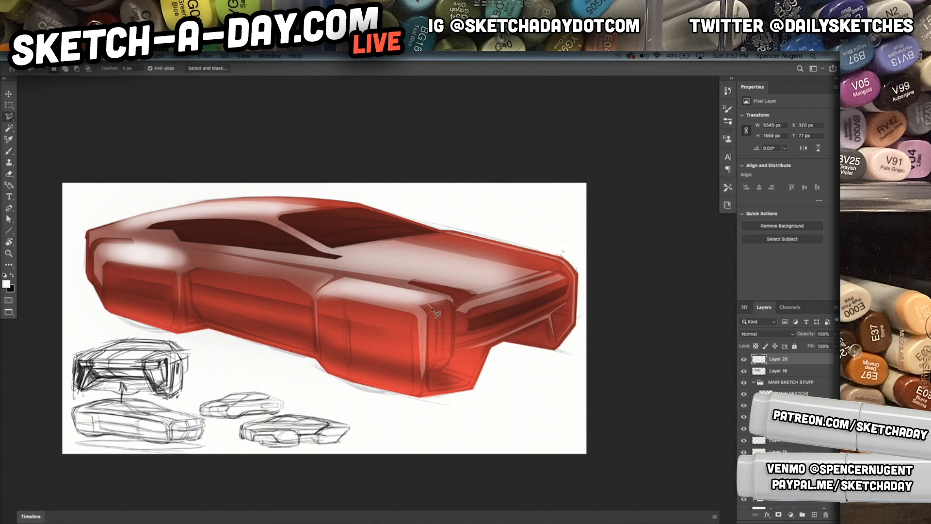
pyautogui.moveTo(436, 317)
pyautogui.mouseDown()
pyautogui.moveTo(430, 373)
pyautogui.moveTo(449, 364)
pyautogui.moveTo(442, 375)
pyautogui.moveTo(454, 350)
pyautogui.moveTo(498, 341)
pyautogui.moveTo(477, 350)
pyautogui.moveTo(457, 378)
pyautogui.moveTo(427, 389)
pyautogui.moveTo(425, 319)
pyautogui.mouseUp()
pyautogui.moveTo(416, 304); pyautogui.dragTo(433, 312)
pyautogui.press('super+shift+n')
pyautogui.press('Return')
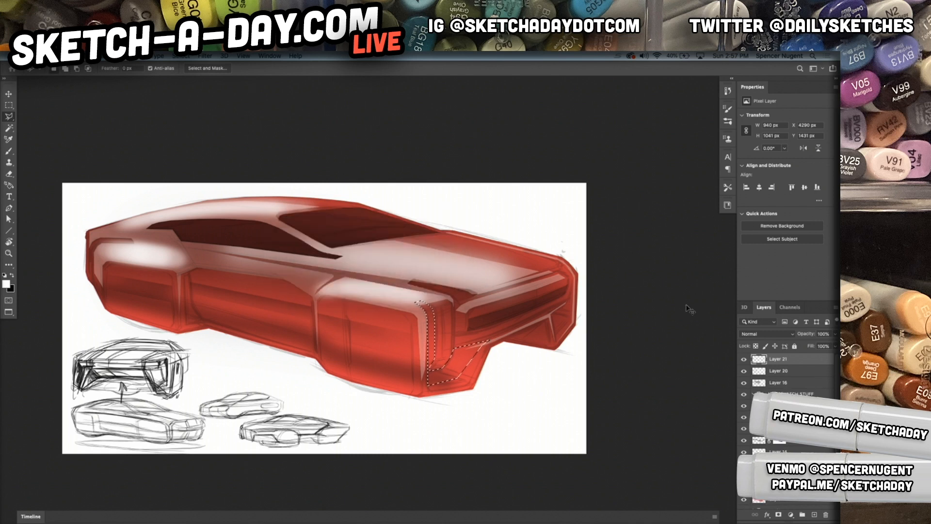
pyautogui.press('super+BackSpace')
pyautogui.press('super+d')
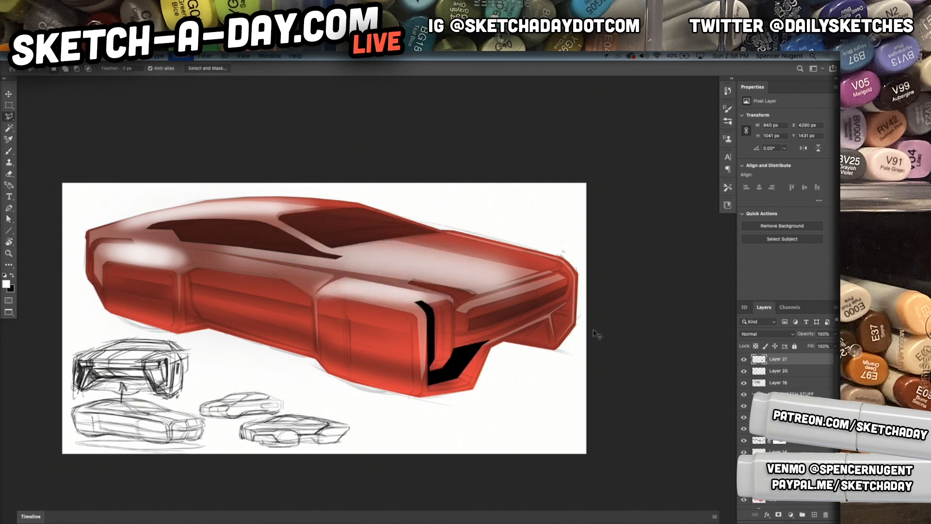
# Lasso the small triangular intake at the far front corner, fill it with black on Layer 21, and deselect
pyautogui.moveTo(565, 317)
pyautogui.mouseDown()
pyautogui.moveTo(568, 305)
pyautogui.moveTo(558, 342)
pyautogui.moveTo(552, 319)
pyautogui.mouseUp()
pyautogui.press('super+BackSpace')
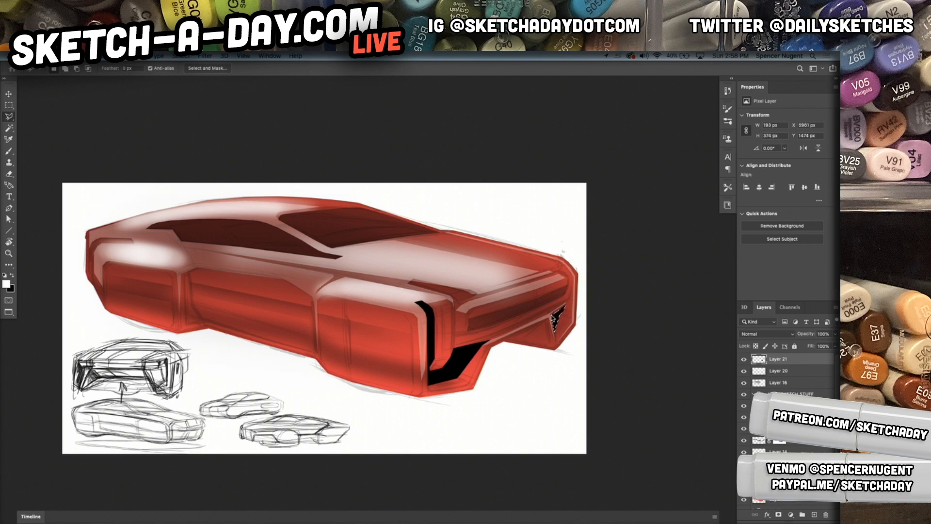
pyautogui.press('super+d')
pyautogui.press('v')
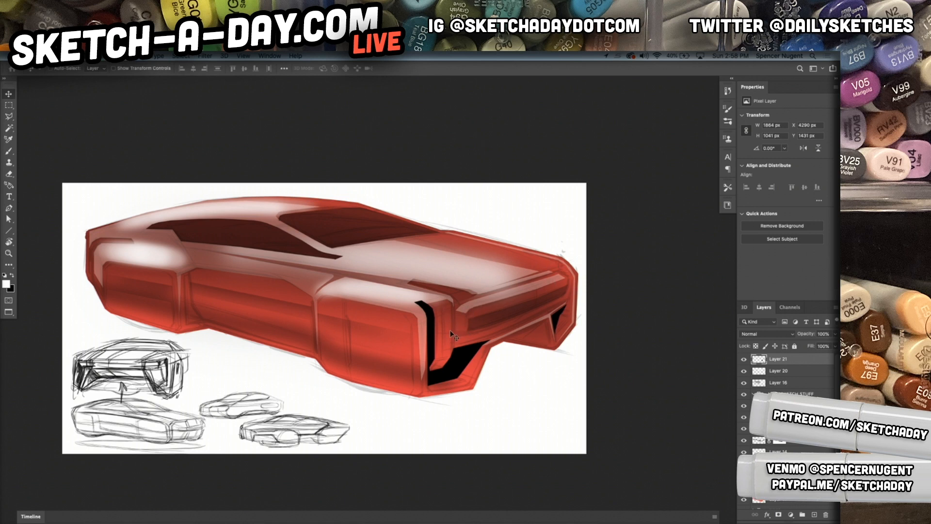
# Start a lasso selection inside the black lower intake at the near front corner
pyautogui.press('l')
pyautogui.click(454, 356)
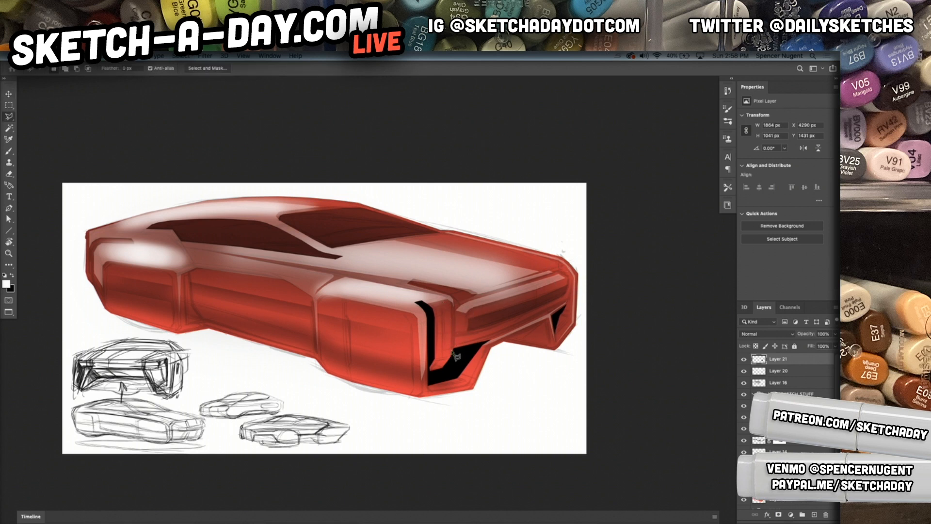
# Outline the angular headlight strips on the near and far front corners of the car with the Polygonal Lasso
pyautogui.click(438, 293)
pyautogui.click(355, 285)
pyautogui.doubleClick(454, 361)
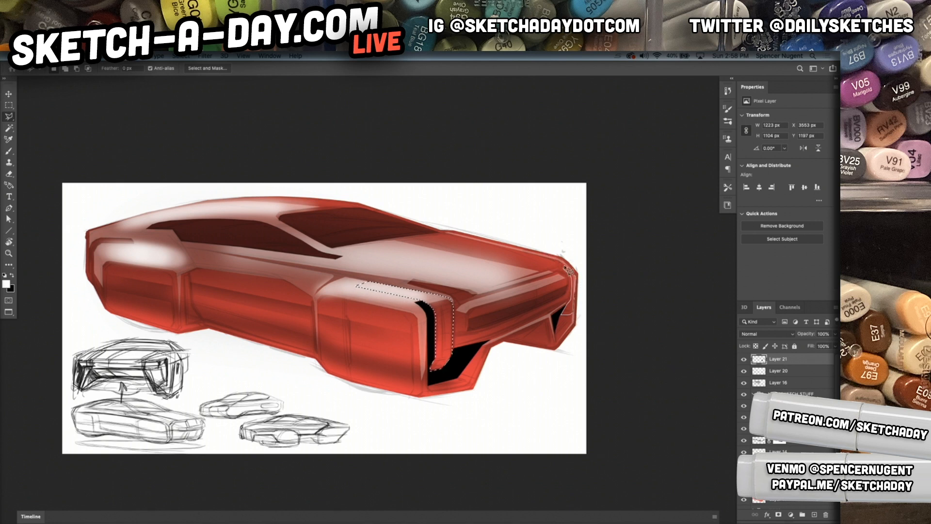
pyautogui.click(568, 270)
# Add a new layer and set the background color to a bright light cyan
pyautogui.click(814, 515)
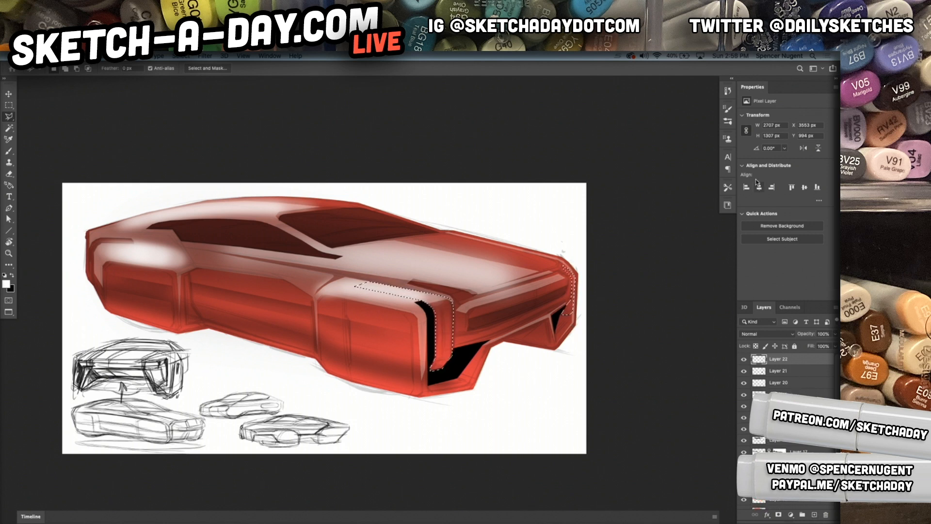
pyautogui.click(13, 291)
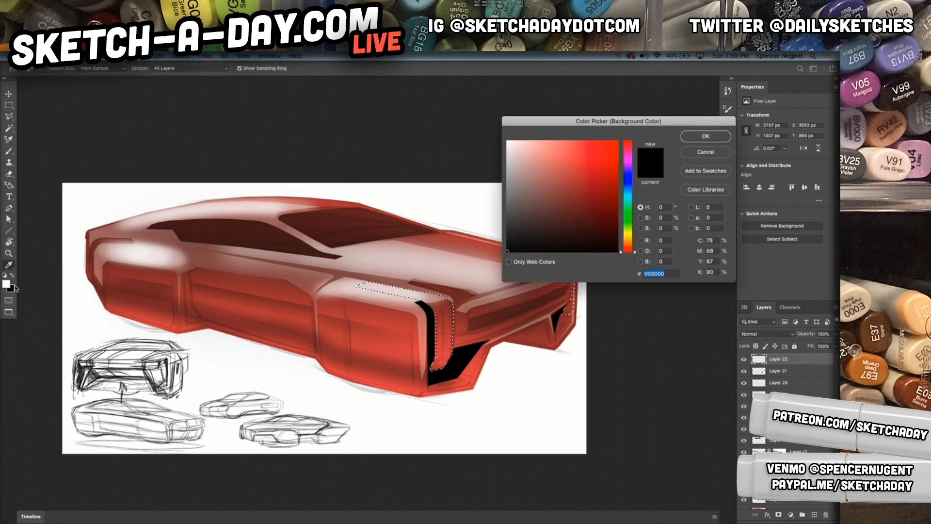
pyautogui.click(598, 168)
pyautogui.click(628, 198)
pyautogui.moveTo(627, 197); pyautogui.dragTo(627, 195)
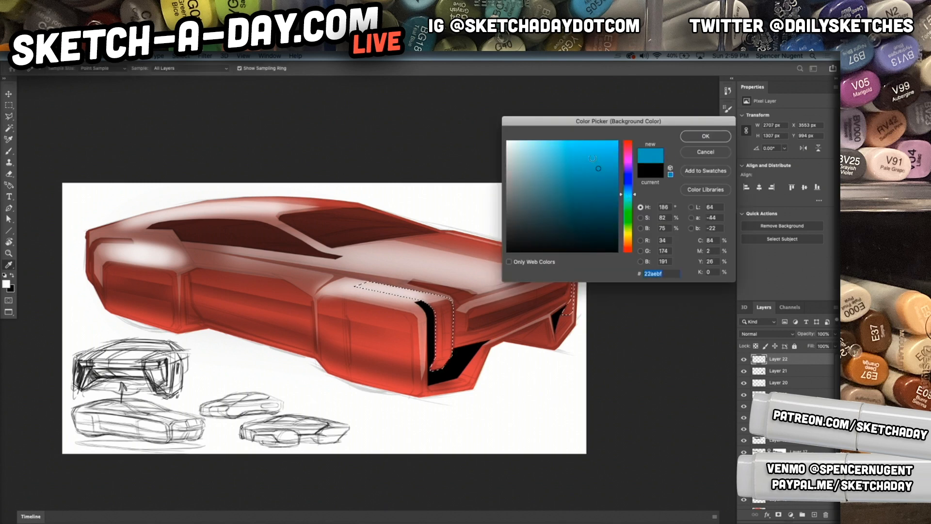
pyautogui.click(555, 141)
pyautogui.click(711, 142)
# Fill both selected headlight strips with the cyan background color and clear the selection
pyautogui.press('l')
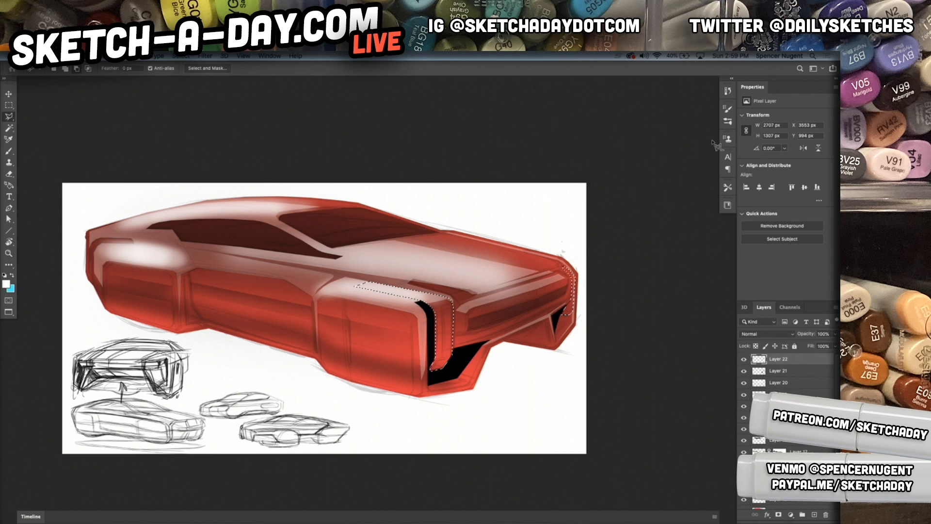
pyautogui.hotkey('ctrl', 'BackSpace')
pyautogui.hotkey('ctrl', 'd')
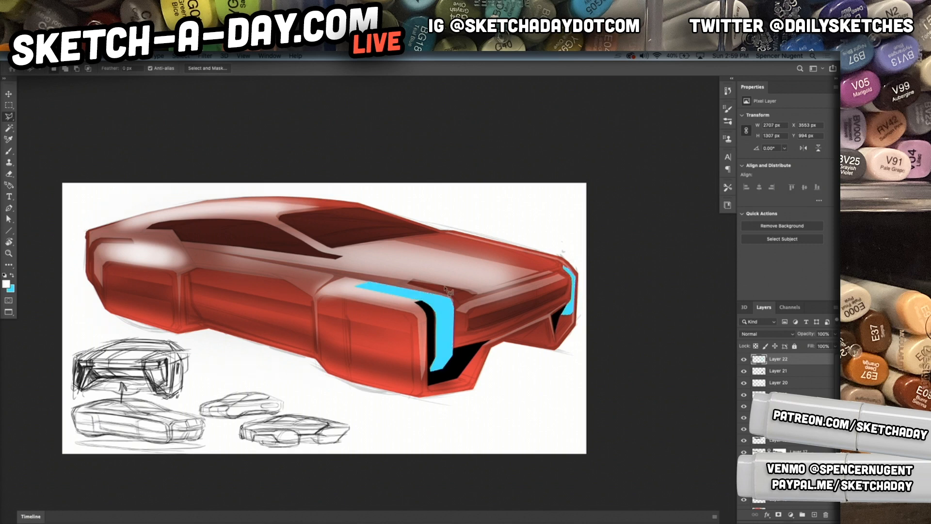
# Select the white highlight layer on the car's upper body and set its opacity to 40%
pyautogui.scroll(-4, 448, 291)
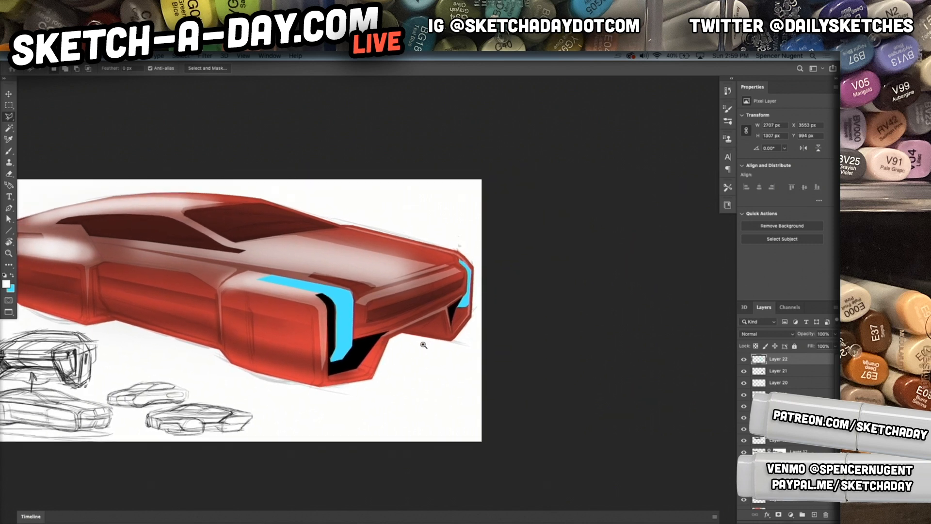
pyautogui.scroll(-1, 417, 345)
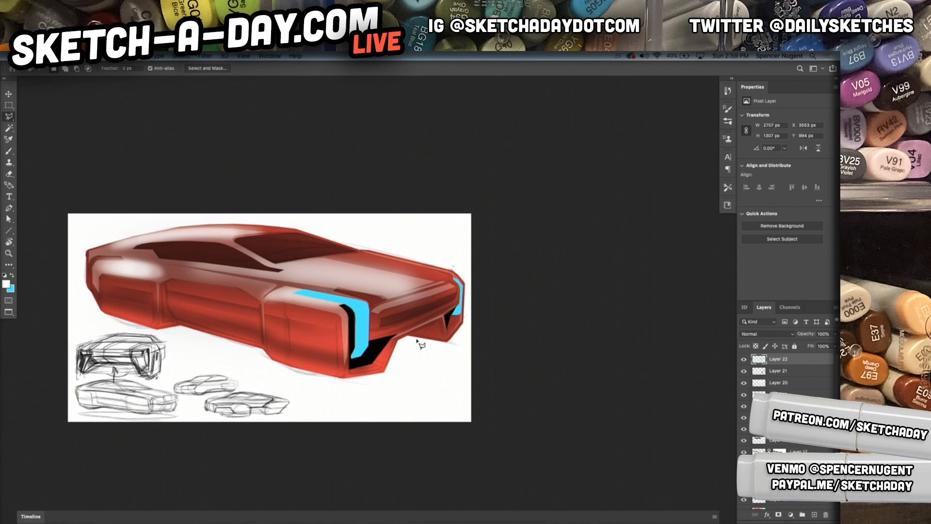
pyautogui.scroll(1, 420, 345)
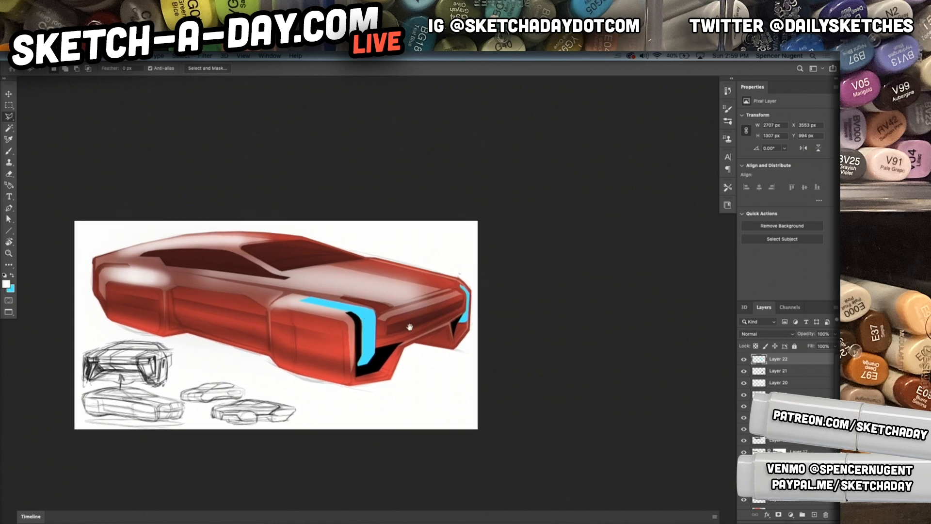
pyautogui.scroll(2, 286, 328)
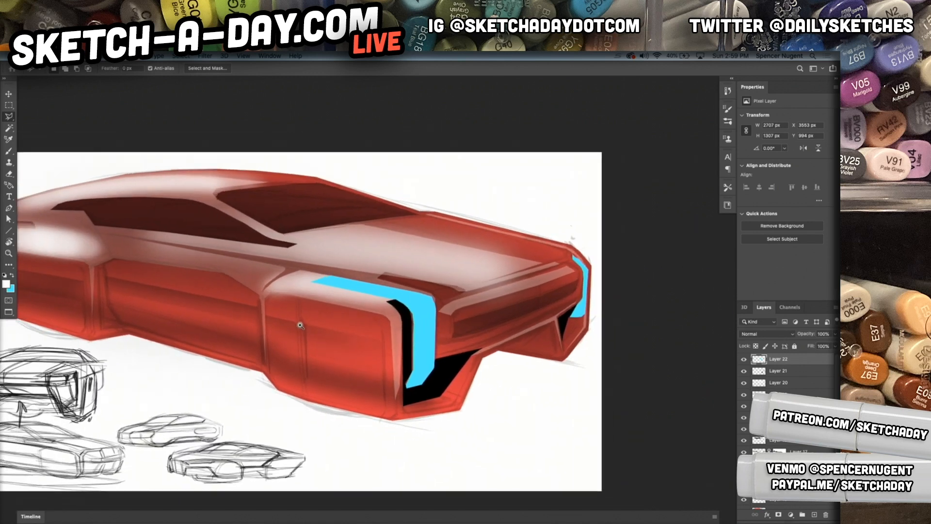
pyautogui.scroll(-2, 300, 325)
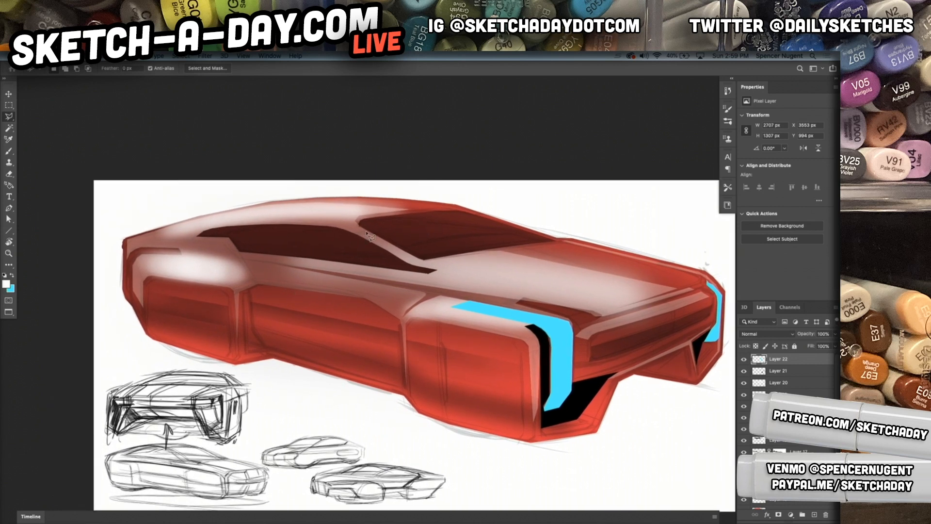
pyautogui.press('v')
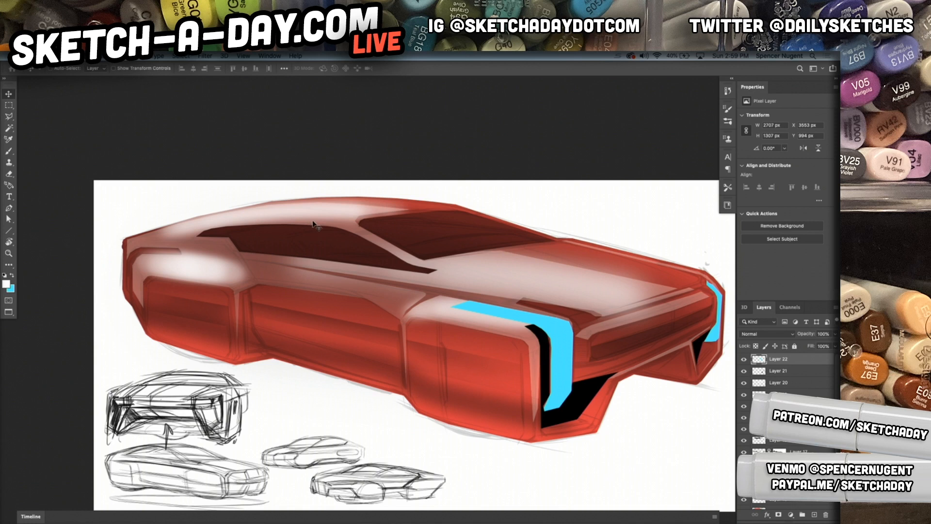
pyautogui.keyDown('super'); pyautogui.click(298, 217); pyautogui.keyUp('super')
pyautogui.press('4')
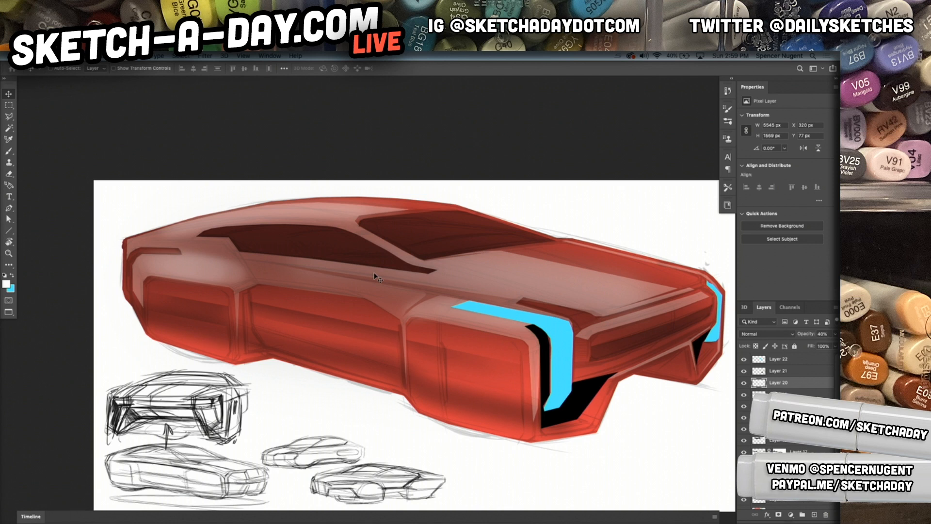
pyautogui.press('l')
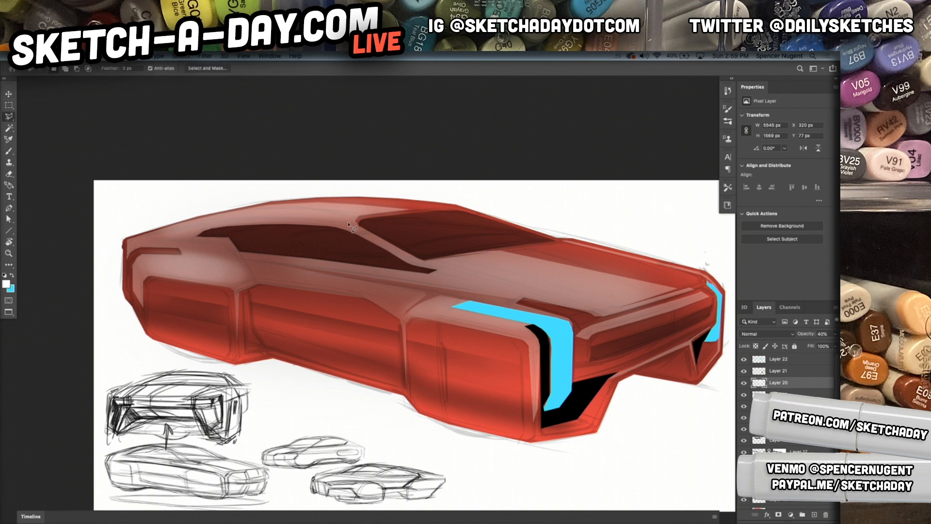
pyautogui.moveTo(540, 421)
pyautogui.mouseDown()
pyautogui.moveTo(464, 382)
pyautogui.moveTo(286, 357)
pyautogui.moveTo(563, 366)
pyautogui.mouseUp()
pyautogui.moveTo(426, 369)
pyautogui.mouseDown()
pyautogui.moveTo(495, 371)
pyautogui.moveTo(443, 378)
pyautogui.moveTo(401, 401)
pyautogui.moveTo(403, 410)
pyautogui.mouseUp()
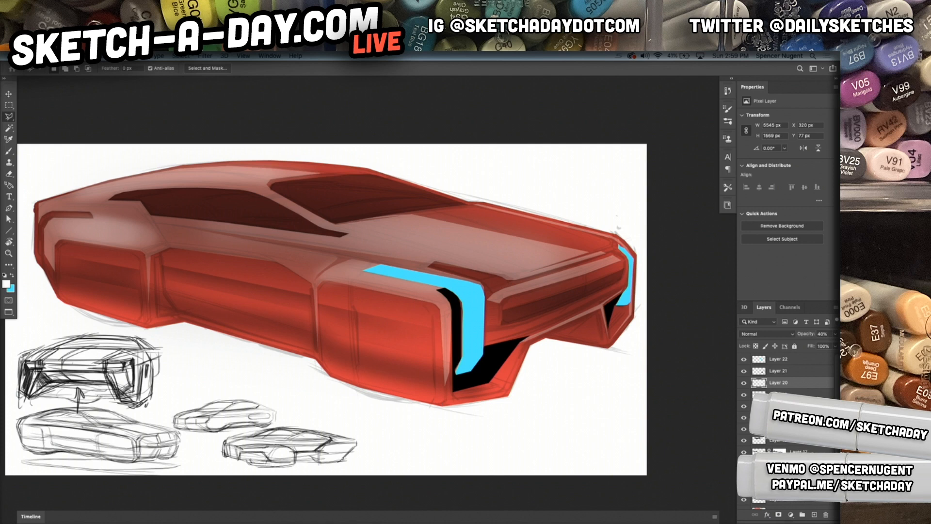
pyautogui.moveTo(341, 315); pyautogui.dragTo(400, 332)
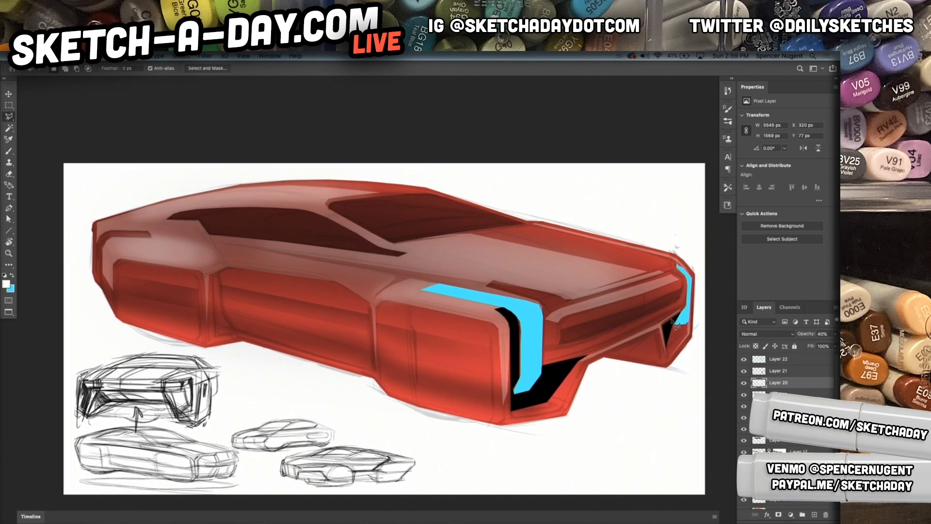
pyautogui.click(570, 292)
pyautogui.click(570, 292)
pyautogui.press('XF86MonBrightnessUp')
# Add a new layer above the highlight layer and reduce the size of the Soft Round brush at 0% hardness
pyautogui.click(815, 514)
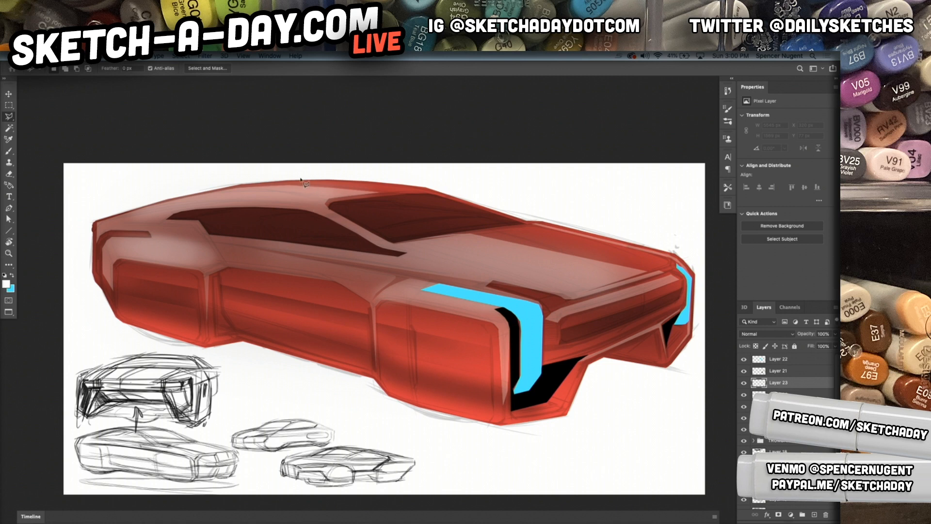
pyautogui.press('b')
pyautogui.rightClick(209, 255)
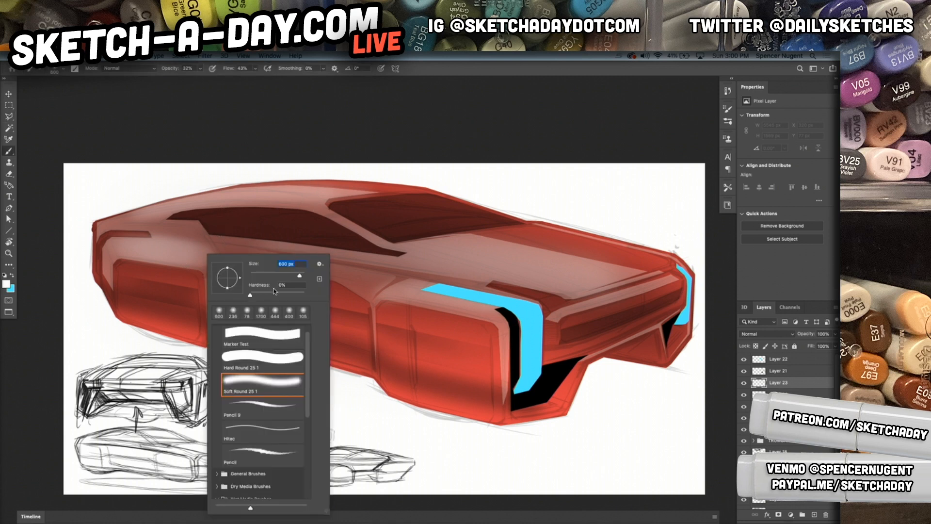
pyautogui.click(273, 275)
pyautogui.moveTo(273, 276); pyautogui.dragTo(271, 276)
pyautogui.press('Return')
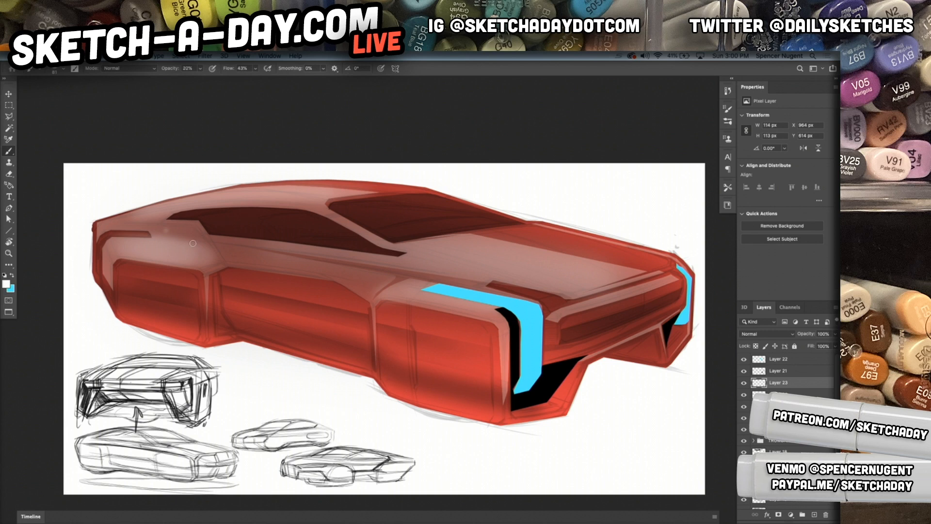
# Rotate the canvas and paint a soft white highlight on the rear fender with an enlarged brush at 20% opacity
pyautogui.press('space')
pyautogui.press('r')
pyautogui.moveTo(187, 286); pyautogui.dragTo(308, 357)
pyautogui.scroll(5, 291, 359)
pyautogui.press('b')
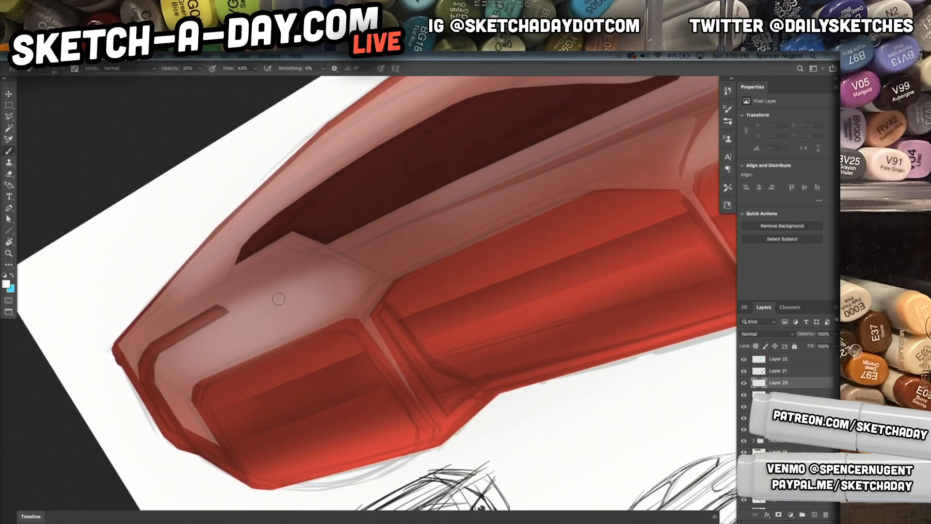
pyautogui.press(']')
pyautogui.press(']')
pyautogui.press(']')
pyautogui.press(']')
pyautogui.press(']')
pyautogui.press(']')
pyautogui.press(']')
pyautogui.press(']')
pyautogui.moveTo(284, 311)
pyautogui.mouseDown()
pyautogui.moveTo(219, 343)
pyautogui.moveTo(291, 310)
pyautogui.moveTo(177, 362)
pyautogui.mouseUp()
# Paint soft white highlights on top of the front fender and along the hood with a larger brush
pyautogui.press(']')
pyautogui.press(']')
pyautogui.moveTo(443, 289)
pyautogui.mouseDown()
pyautogui.moveTo(343, 341)
pyautogui.moveTo(180, 400)
pyautogui.mouseUp()
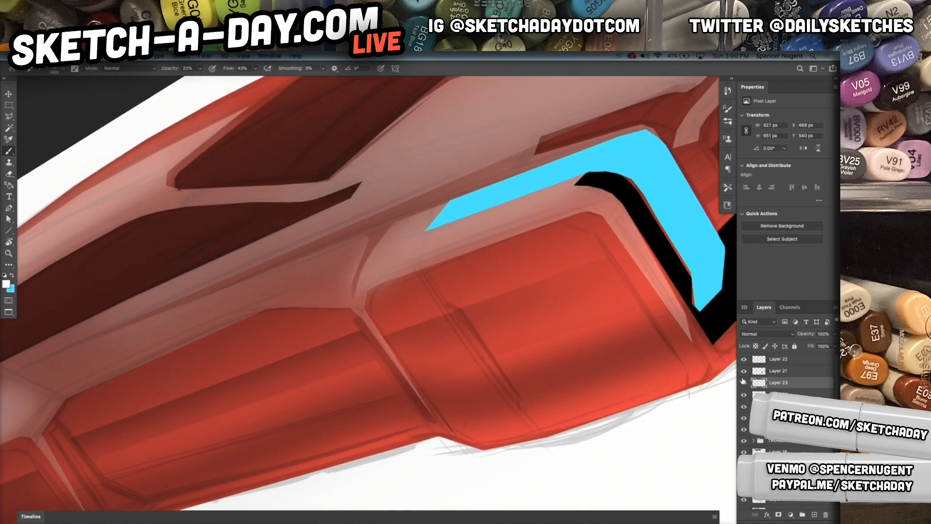
pyautogui.moveTo(523, 205)
pyautogui.mouseDown()
pyautogui.moveTo(447, 233)
pyautogui.moveTo(421, 255)
pyautogui.moveTo(461, 229)
pyautogui.mouseUp()
pyautogui.scroll(-3, 480, 247)
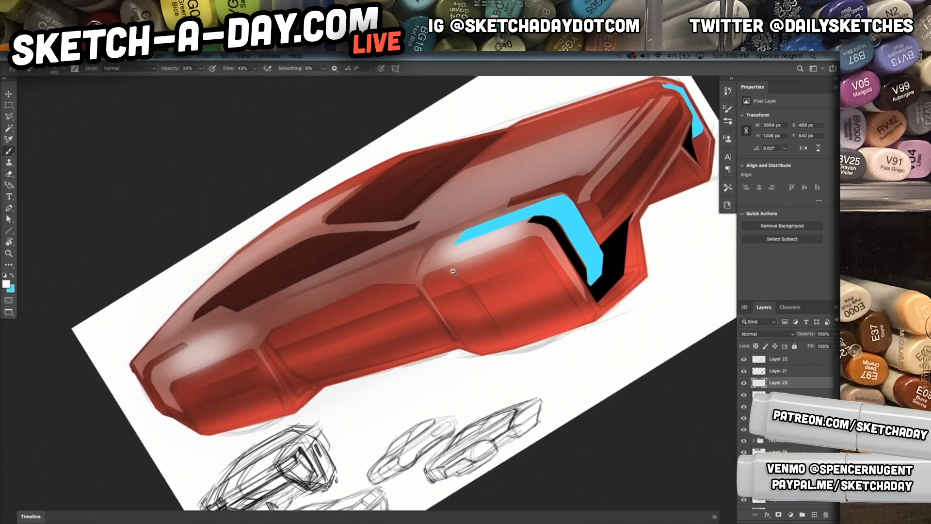
pyautogui.moveTo(576, 141)
pyautogui.mouseDown()
pyautogui.moveTo(451, 201)
pyautogui.moveTo(463, 162)
pyautogui.moveTo(407, 225)
pyautogui.mouseUp()
# Sample the red of the front side panel and add a new layer above the body's base color
pyautogui.keyDown('super'); pyautogui.click(359, 335); pyautogui.keyUp('super')
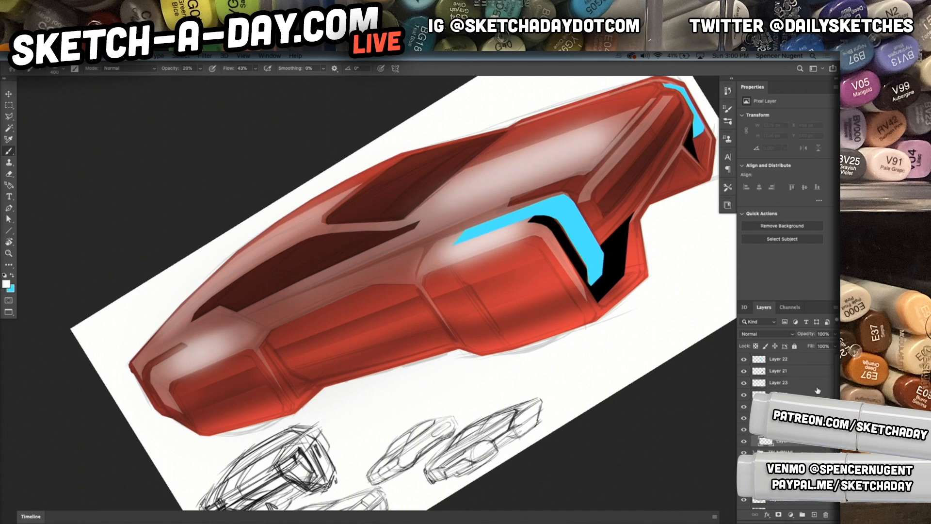
pyautogui.scroll(-2, 781, 378)
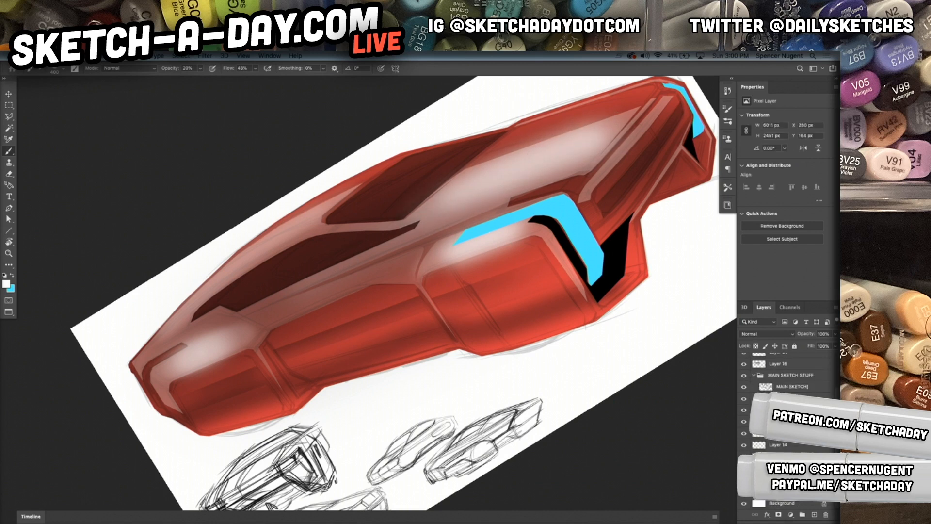
pyautogui.keyDown('alt'); pyautogui.click(540, 290); pyautogui.keyUp('alt')
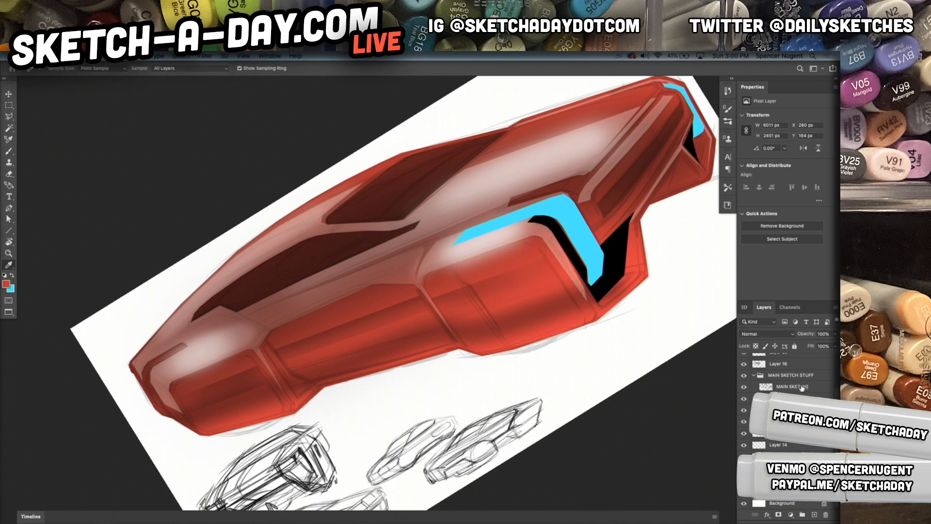
pyautogui.hotkey('ctrl', 'shift', 'n')
pyautogui.press('Return')
# With a larger soft brush ready, load the car body silhouette as a selection and set the new layer's blend mode to Overlay
pyautogui.press('b')
pyautogui.rightClick(513, 348)
pyautogui.moveTo(602, 283); pyautogui.dragTo(609, 284)
pyautogui.press('Return')
pyautogui.keyDown('ctrl'); pyautogui.click(455, 260); pyautogui.keyUp('ctrl')
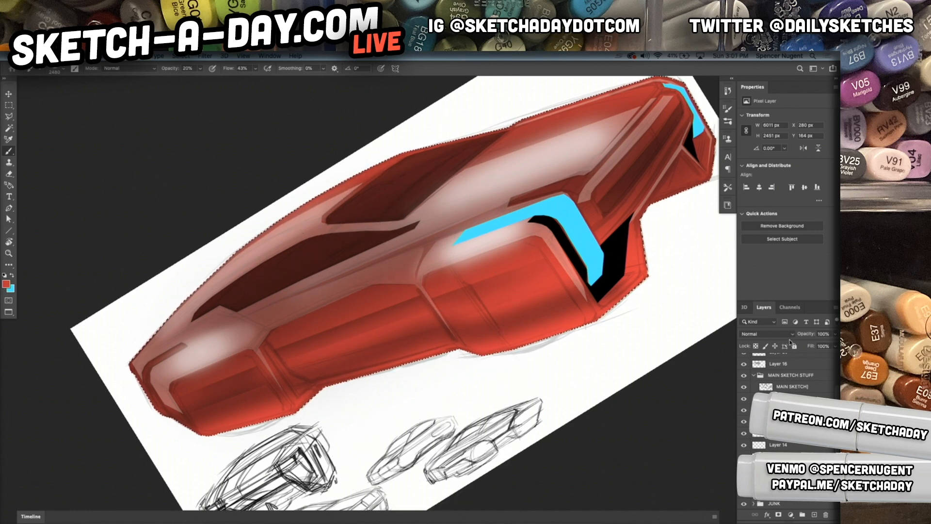
pyautogui.click(766, 334)
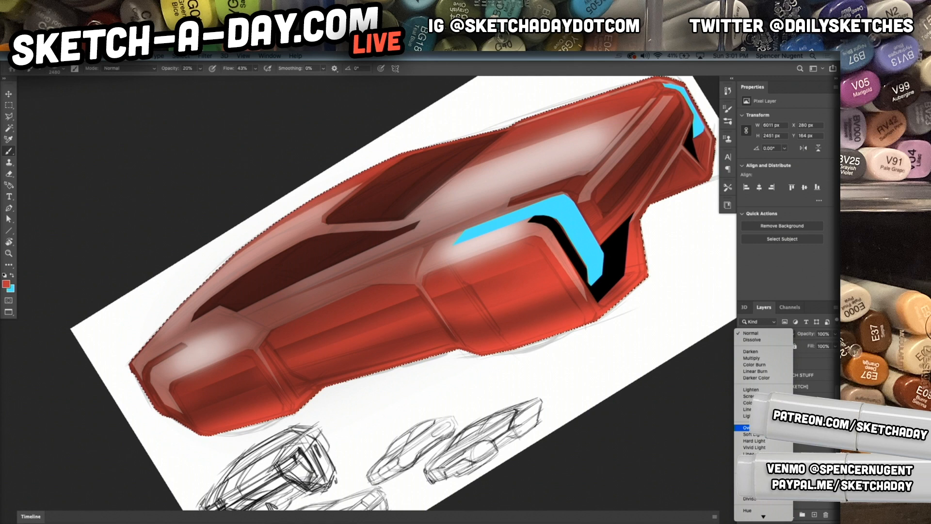
pyautogui.click(749, 427)
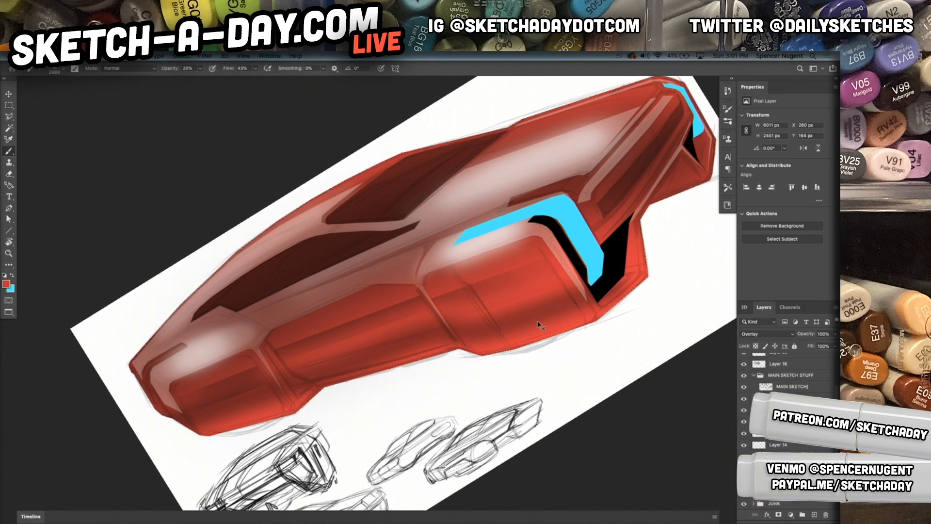
# Paint saturated red over the lower side panels at 100% brush opacity and change the layer's blend mode to Linear Light
pyautogui.press('0')
pyautogui.moveTo(458, 264)
pyautogui.mouseDown()
pyautogui.moveTo(417, 339)
pyautogui.moveTo(353, 315)
pyautogui.mouseUp()
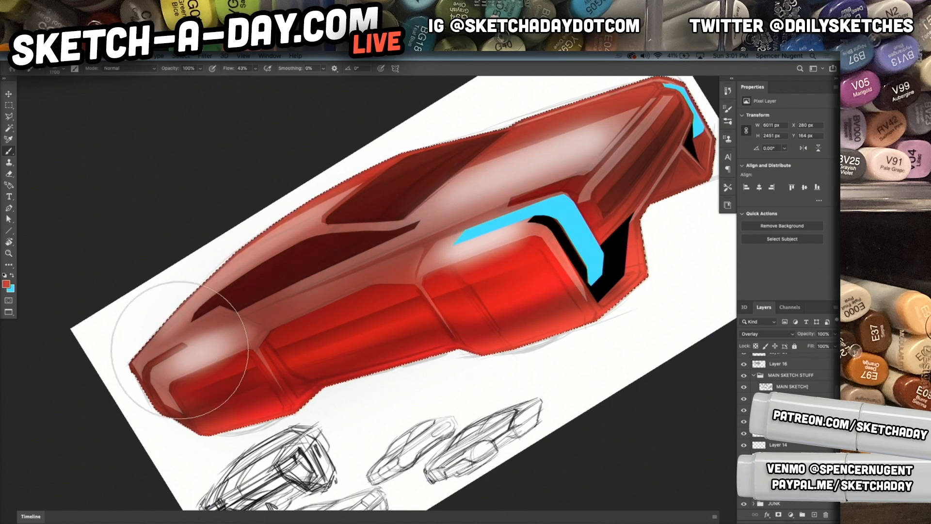
pyautogui.click(776, 334)
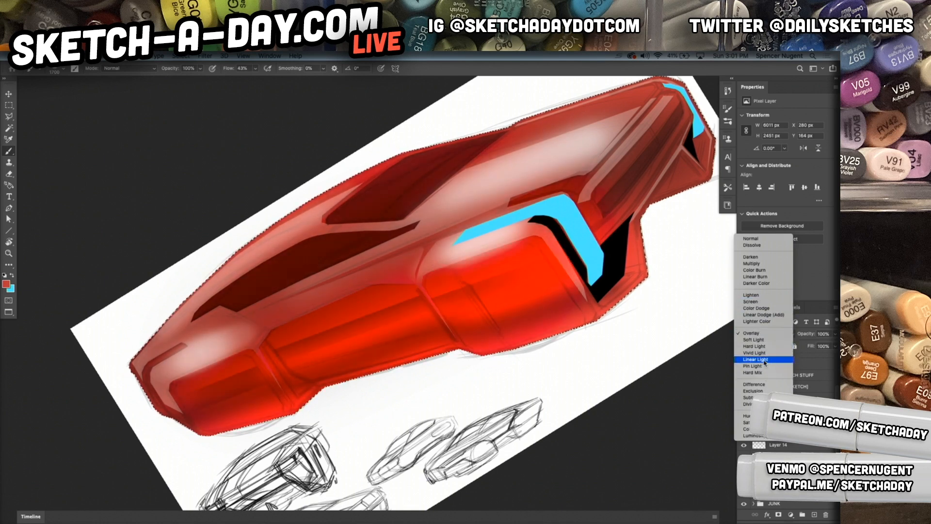
pyautogui.click(754, 360)
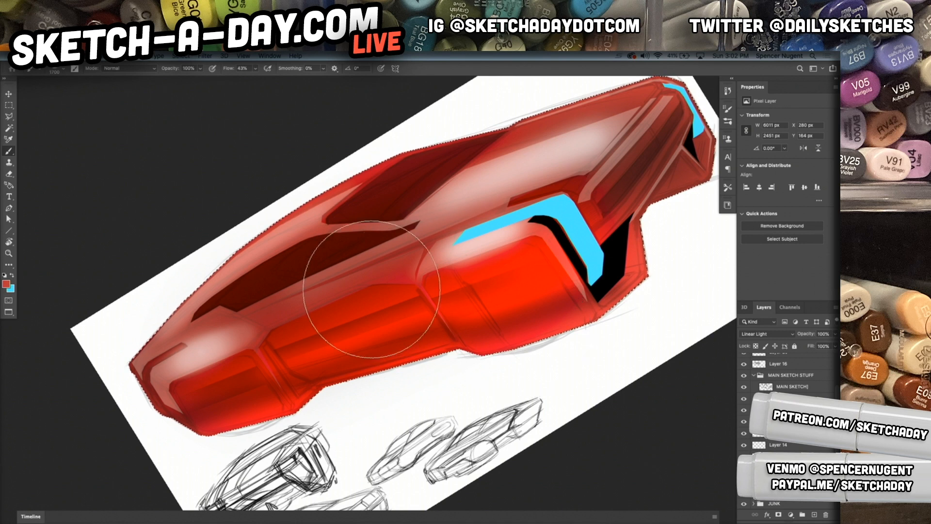
# Reset the canvas rotation to level and clear the body selection
pyautogui.moveTo(554, 318); pyautogui.dragTo(534, 349)
pyautogui.press('r')
pyautogui.press('Escape')
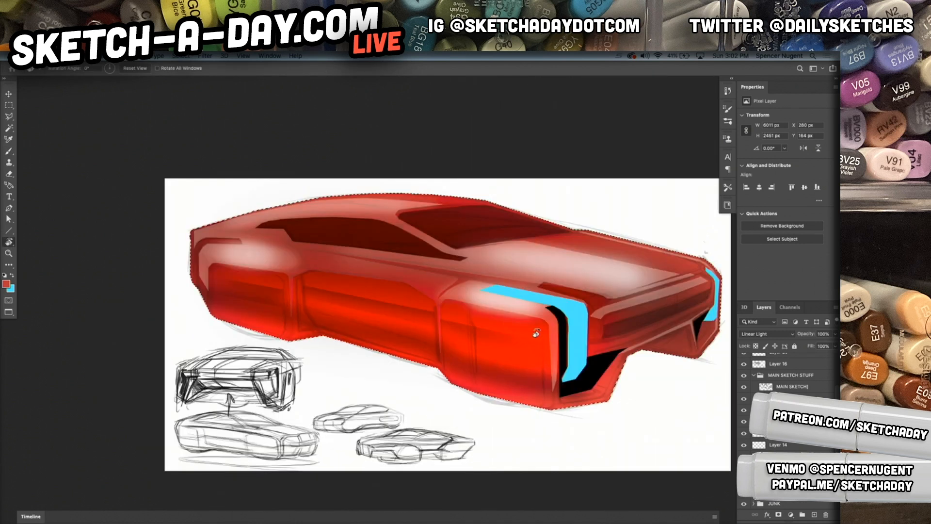
pyautogui.hscroll(2, 606, 315)
pyautogui.hotkey('ctrl', 'd')
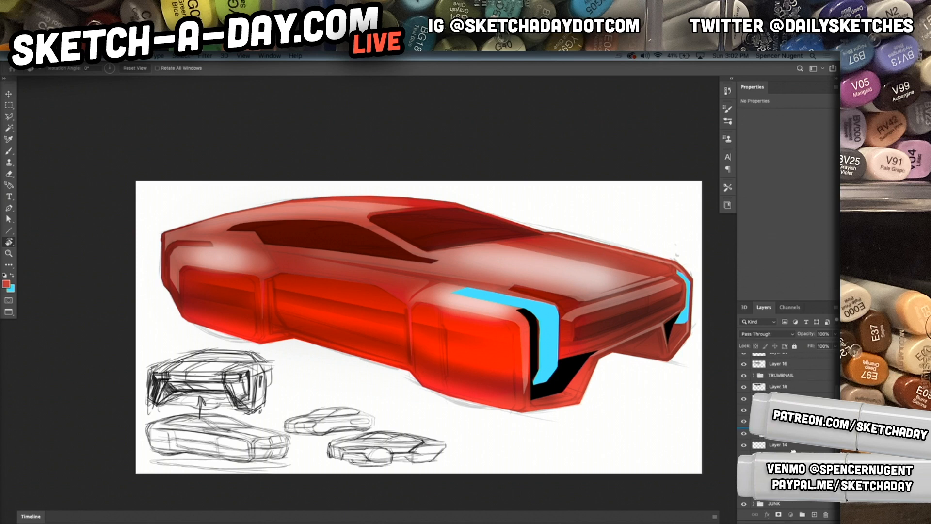
# Load the outline of the whole car body as a selection from its layer
pyautogui.click(785, 374)
pyautogui.hotkey('ctrl', 'z')
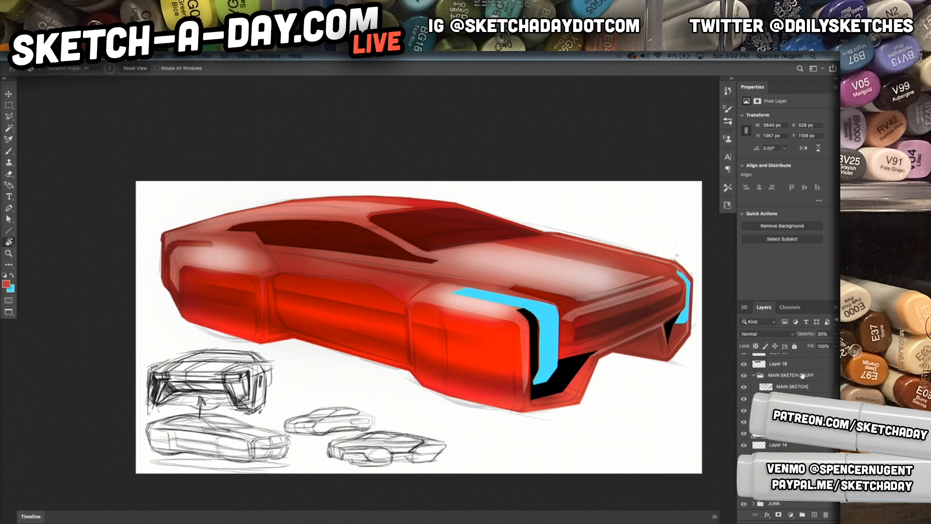
pyautogui.hotkey('ctrl', 'shift', 'z')
pyautogui.moveTo(835, 407)
pyautogui.mouseDown()
pyautogui.moveTo(835, 417)
pyautogui.moveTo(835, 354)
pyautogui.mouseUp()
pyautogui.keyDown('super'); pyautogui.click(764, 412); pyautogui.keyUp('super')
pyautogui.press('super+d')
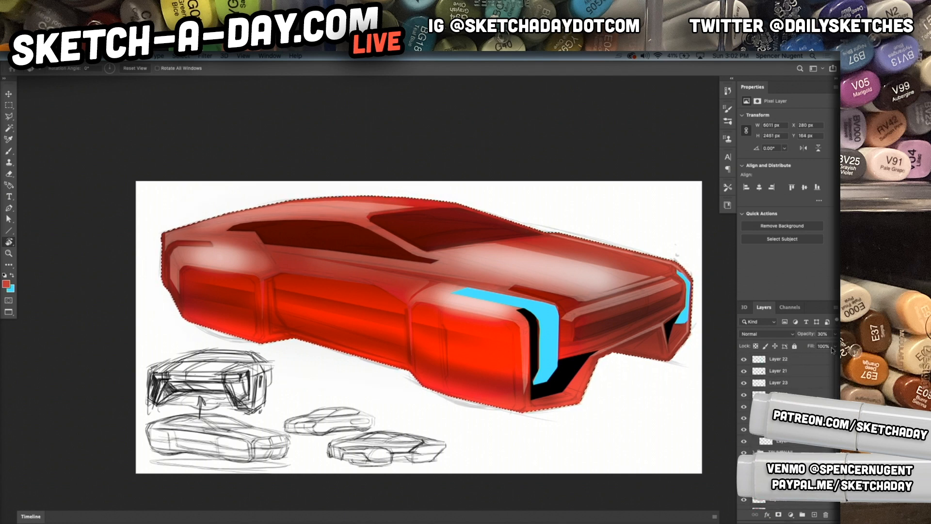
# Add a new blank layer above Layer 22 at the top of the layer stack
pyautogui.click(791, 364)
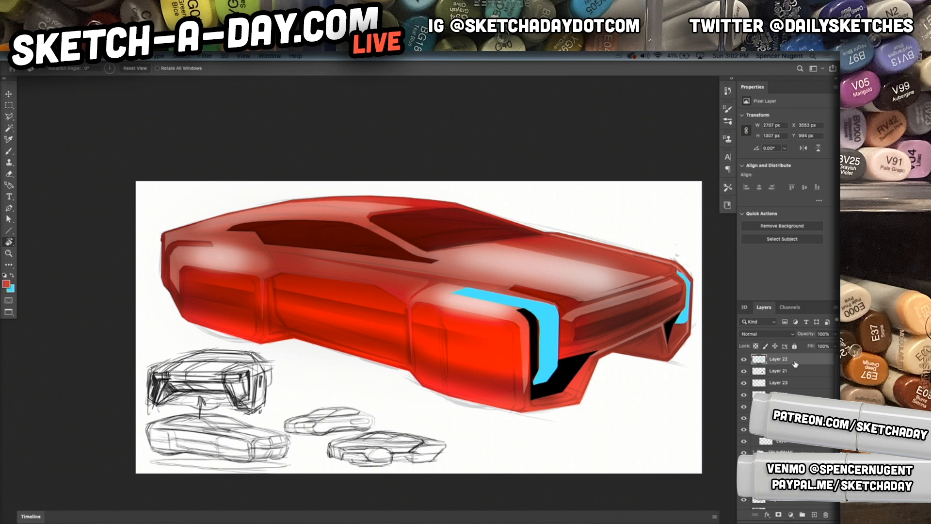
pyautogui.press('super+shift+n')
pyautogui.press('BackSpace')
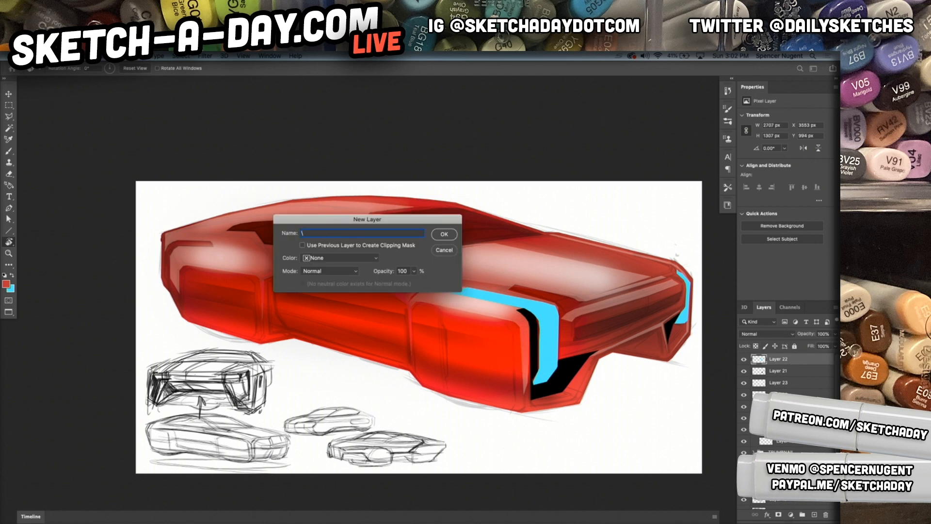
pyautogui.press('Escape')
pyautogui.press('super+shift+n')
pyautogui.press('Return')
# Set up the Pencil 9 brush at a larger size with the default black foreground colour
pyautogui.press('b')
pyautogui.rightClick(429, 264)
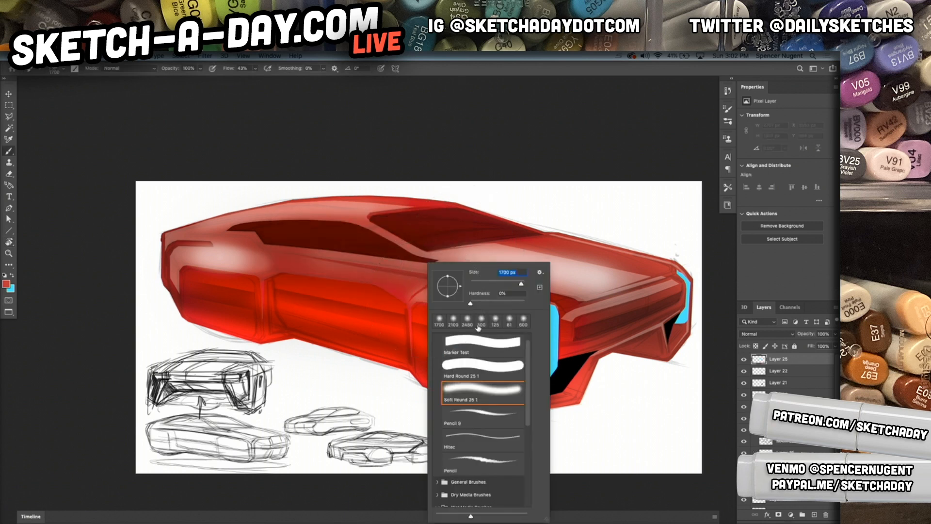
pyautogui.click(485, 420)
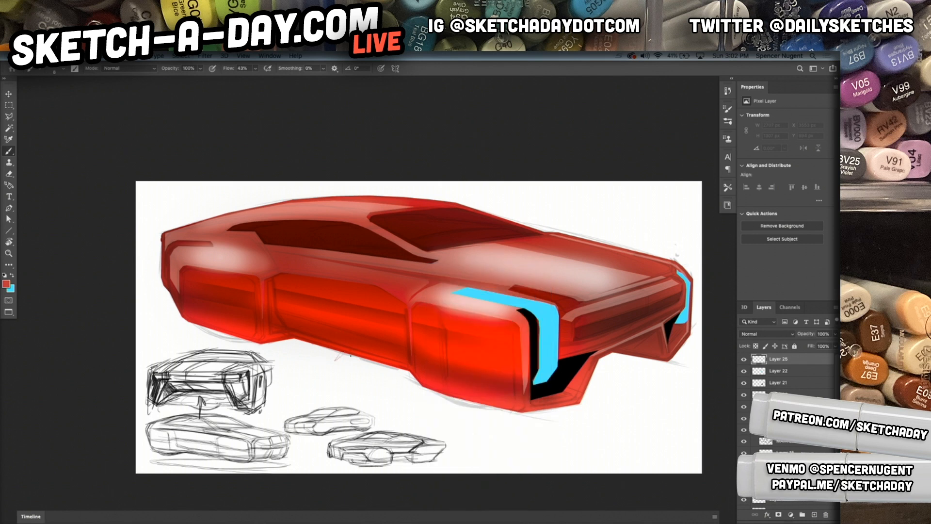
pyautogui.press('d')
pyautogui.rightClick(500, 317)
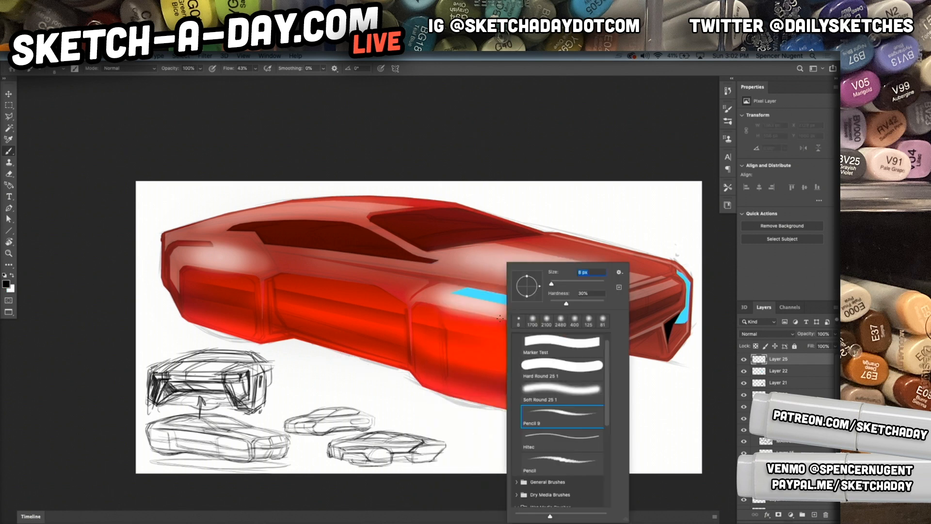
pyautogui.moveTo(552, 284); pyautogui.dragTo(556, 286)
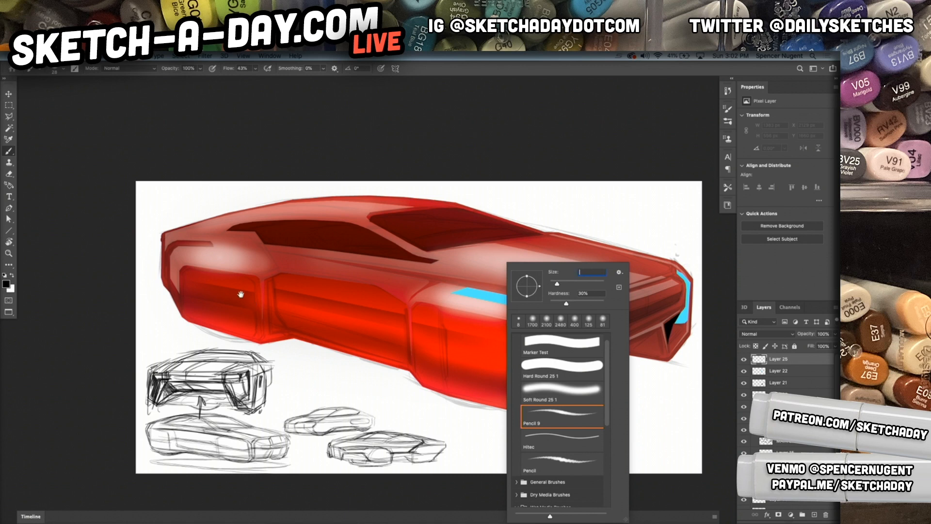
pyautogui.press(']')
pyautogui.click(478, 214)
pyautogui.click(478, 214)
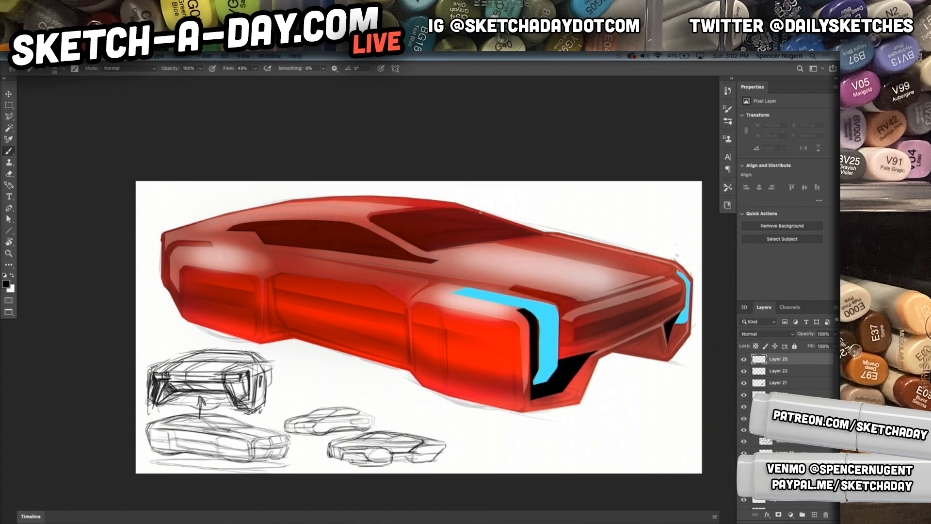
# Ink a straight black line along the windshield's far edge and across the hood, and a curved roofline from the tail forward
pyautogui.moveTo(480, 212); pyautogui.dragTo(702, 295)
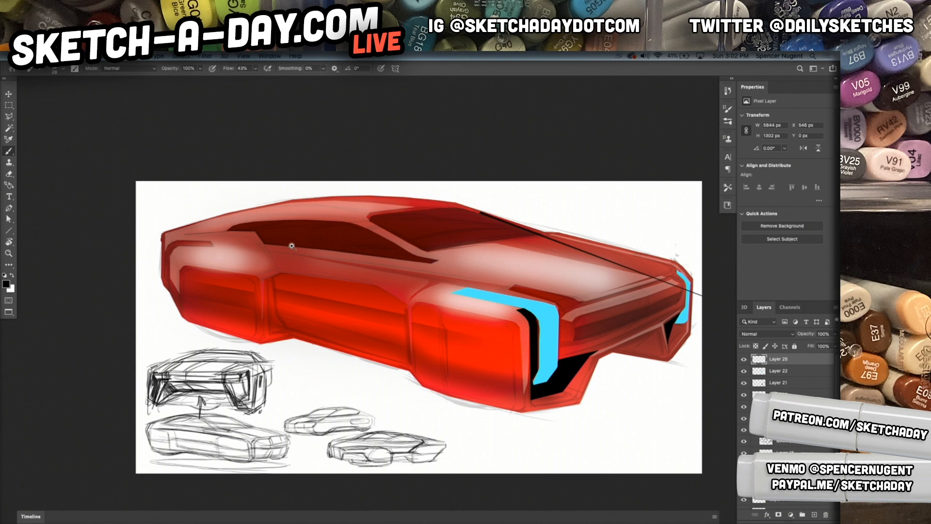
pyautogui.moveTo(294, 240); pyautogui.dragTo(314, 239)
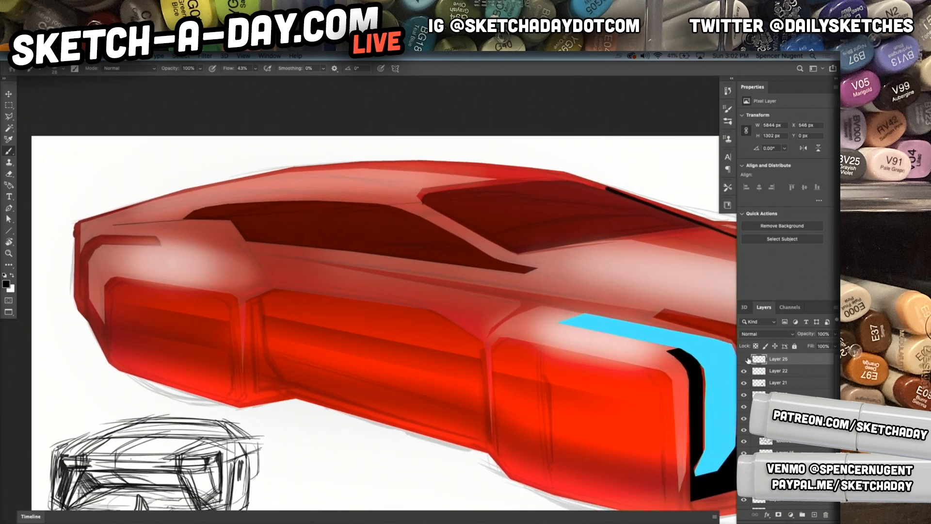
pyautogui.moveTo(73, 221); pyautogui.dragTo(400, 158)
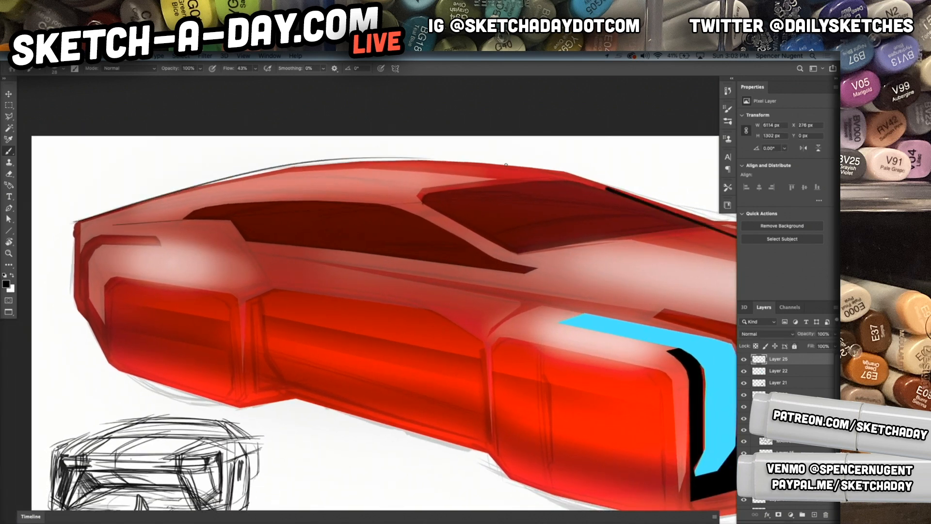
pyautogui.press('super+z')
pyautogui.moveTo(73, 221); pyautogui.dragTo(297, 162)
pyautogui.keyDown('shift'); pyautogui.click(534, 160); pyautogui.keyUp('shift')
pyautogui.press('super+z')
pyautogui.moveTo(73, 222)
pyautogui.mouseDown()
pyautogui.moveTo(355, 159)
pyautogui.moveTo(511, 159)
pyautogui.mouseUp()
pyautogui.press('super+z')
pyautogui.moveTo(73, 222)
pyautogui.mouseDown()
pyautogui.moveTo(462, 160)
pyautogui.moveTo(541, 165)
pyautogui.mouseUp()
pyautogui.moveTo(71, 222); pyautogui.dragTo(619, 184)
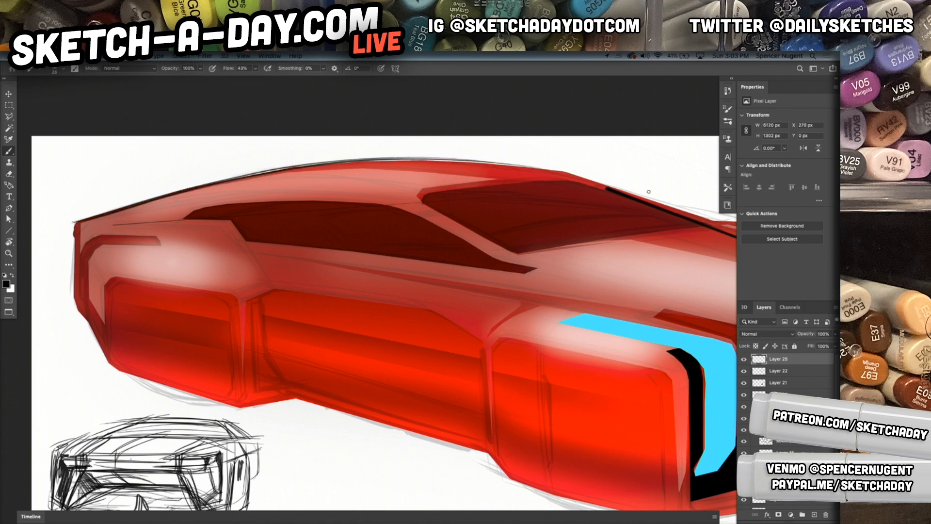
pyautogui.moveTo(192, 186); pyautogui.dragTo(594, 180)
# Outline the side window's upper rear edge, its angled rear corner and its long lower edge in black
pyautogui.moveTo(184, 217); pyautogui.dragTo(299, 207)
pyautogui.moveTo(190, 209); pyautogui.dragTo(330, 201)
pyautogui.hotkey('ctrl', 'z')
pyautogui.moveTo(201, 210); pyautogui.dragTo(316, 200)
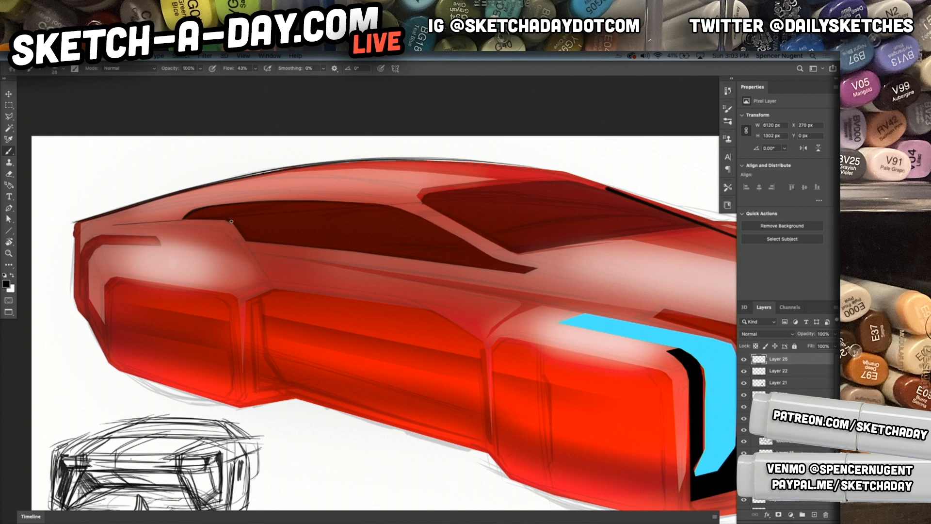
pyautogui.moveTo(236, 229); pyautogui.dragTo(248, 242)
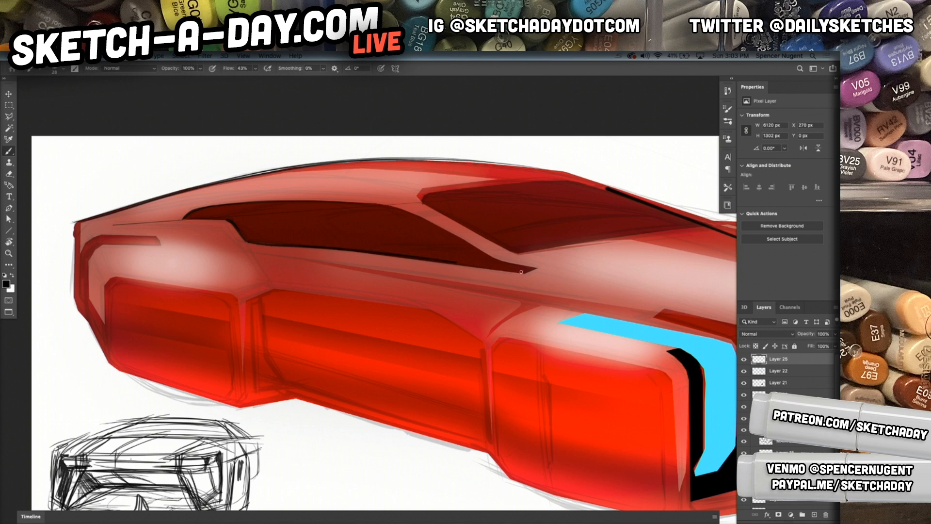
pyautogui.moveTo(247, 241); pyautogui.dragTo(463, 267)
pyautogui.hotkey('ctrl', 'z')
pyautogui.moveTo(247, 240); pyautogui.dragTo(512, 273)
# Draw a thin black crease line along the hood from the windshield base toward the front edge
pyautogui.moveTo(575, 322); pyautogui.dragTo(418, 307)
pyautogui.moveTo(362, 244); pyautogui.dragTo(644, 314)
pyautogui.press('super+z')
pyautogui.press('super+z')
pyautogui.moveTo(695, 333)
pyautogui.mouseDown()
pyautogui.moveTo(589, 315)
pyautogui.moveTo(601, 333)
pyautogui.mouseUp()
pyautogui.moveTo(265, 241); pyautogui.dragTo(537, 309)
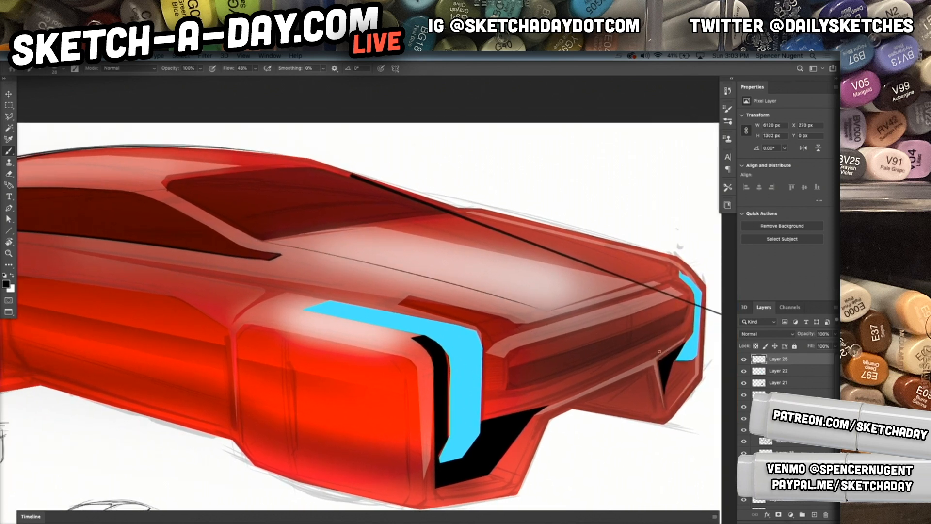
# Outline the dark red vent on the hood above the near headlight in black
pyautogui.moveTo(405, 295); pyautogui.dragTo(522, 320)
pyautogui.press('super+z')
pyautogui.moveTo(411, 298)
pyautogui.mouseDown()
pyautogui.moveTo(400, 302)
pyautogui.moveTo(490, 313)
pyautogui.mouseUp()
pyautogui.moveTo(405, 296); pyautogui.dragTo(516, 325)
pyautogui.moveTo(396, 304); pyautogui.dragTo(470, 321)
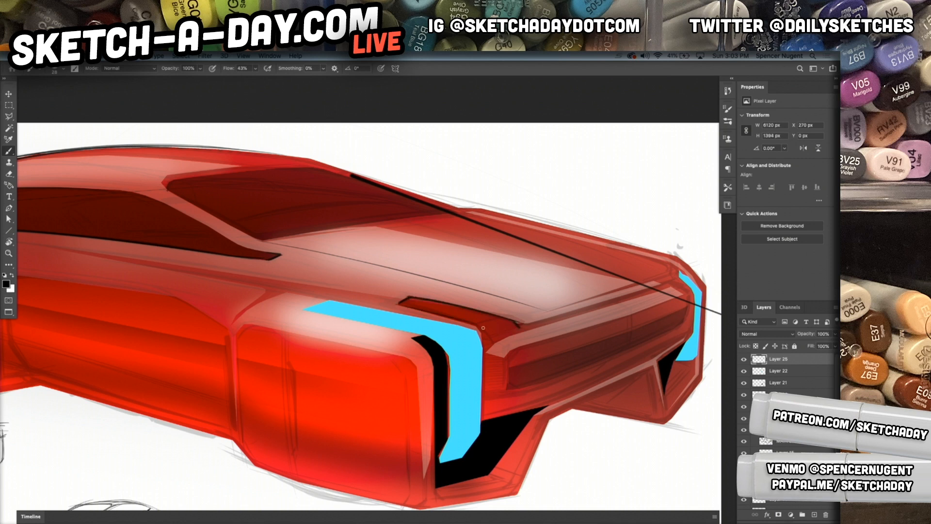
# Ink the vent's front corner, the near headlight's outer edge and facet lines on its vertical section
pyautogui.moveTo(398, 303)
pyautogui.mouseDown()
pyautogui.moveTo(509, 332)
pyautogui.moveTo(468, 320)
pyautogui.moveTo(491, 340)
pyautogui.moveTo(486, 331)
pyautogui.moveTo(484, 350)
pyautogui.moveTo(478, 333)
pyautogui.moveTo(479, 419)
pyautogui.mouseUp()
pyautogui.moveTo(482, 351); pyautogui.dragTo(480, 430)
pyautogui.moveTo(454, 346)
pyautogui.mouseDown()
pyautogui.moveTo(459, 446)
pyautogui.moveTo(467, 435)
pyautogui.moveTo(458, 436)
pyautogui.moveTo(481, 431)
pyautogui.mouseUp()
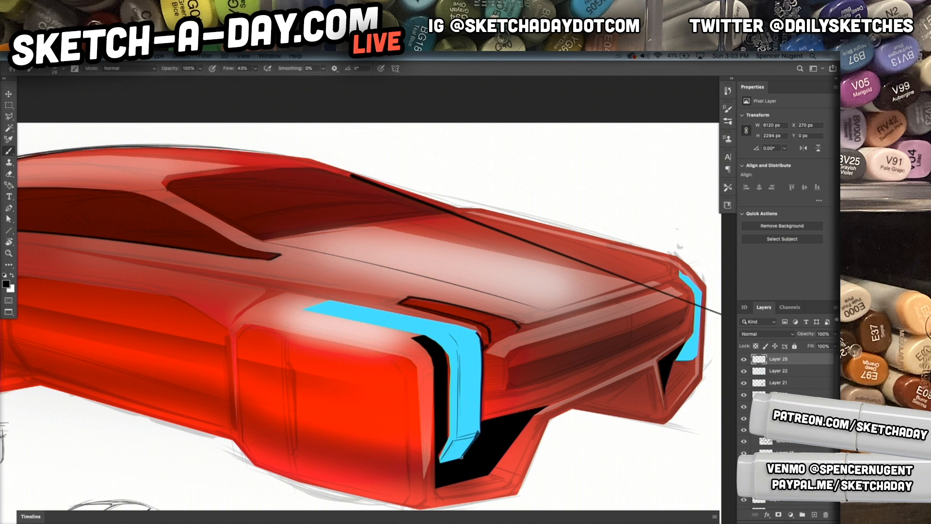
# Ink the bottom edge and outer contour of the front corner frame around the near black air intake
pyautogui.moveTo(438, 461)
pyautogui.mouseDown()
pyautogui.moveTo(458, 458)
pyautogui.moveTo(434, 488)
pyautogui.moveTo(443, 500)
pyautogui.moveTo(502, 493)
pyautogui.mouseUp()
pyautogui.moveTo(437, 499)
pyautogui.mouseDown()
pyautogui.moveTo(513, 485)
pyautogui.moveTo(501, 482)
pyautogui.moveTo(516, 466)
pyautogui.mouseUp()
pyautogui.moveTo(449, 477)
pyautogui.mouseDown()
pyautogui.moveTo(544, 461)
pyautogui.moveTo(450, 476)
pyautogui.moveTo(549, 453)
pyautogui.mouseUp()
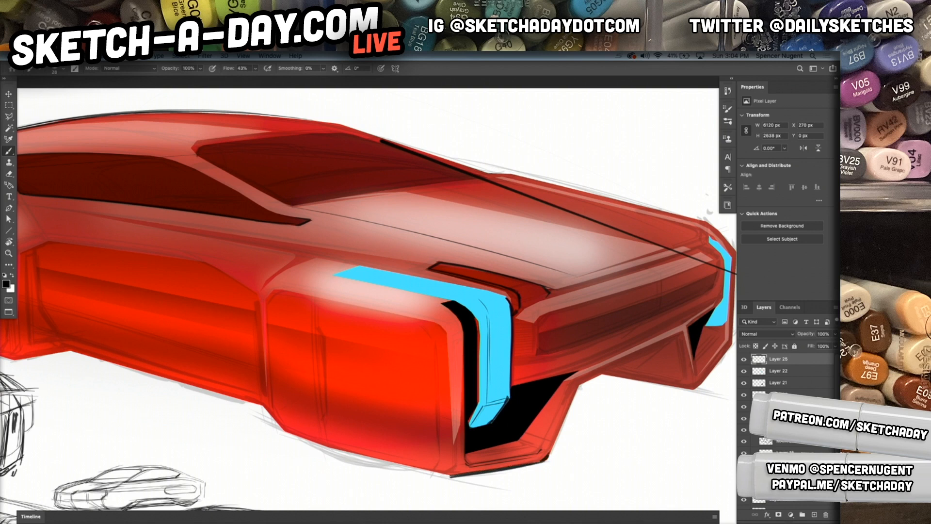
pyautogui.moveTo(578, 388); pyautogui.dragTo(544, 469)
# Outline the near end of the front grille panel and darken the hood's front edge
pyautogui.moveTo(588, 422)
pyautogui.mouseDown()
pyautogui.moveTo(394, 385)
pyautogui.moveTo(320, 345)
pyautogui.moveTo(289, 405)
pyautogui.mouseUp()
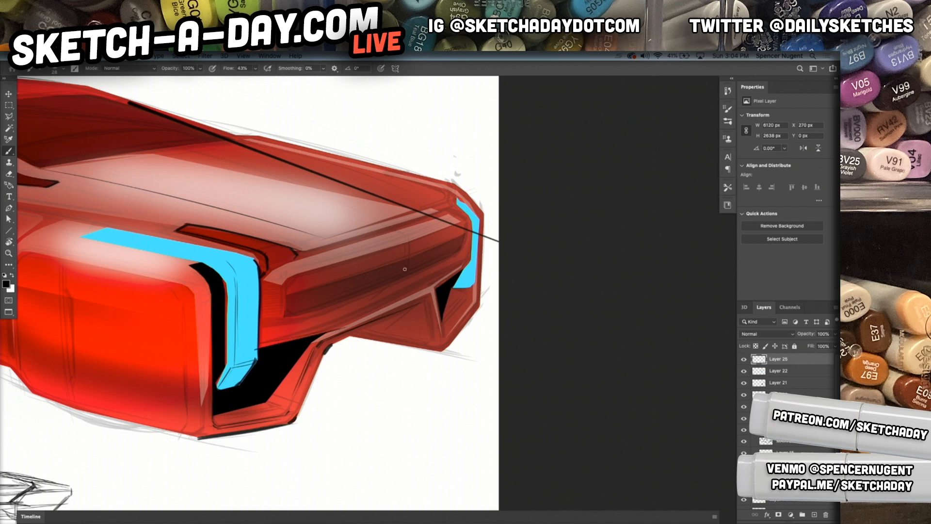
pyautogui.moveTo(273, 274); pyautogui.dragTo(336, 277)
pyautogui.moveTo(284, 315); pyautogui.dragTo(448, 264)
pyautogui.moveTo(281, 295)
pyautogui.mouseDown()
pyautogui.moveTo(281, 315)
pyautogui.moveTo(285, 280)
pyautogui.moveTo(284, 305)
pyautogui.moveTo(303, 317)
pyautogui.moveTo(297, 324)
pyautogui.moveTo(259, 314)
pyautogui.moveTo(262, 327)
pyautogui.mouseUp()
pyautogui.moveTo(262, 271)
pyautogui.mouseDown()
pyautogui.moveTo(255, 278)
pyautogui.moveTo(282, 281)
pyautogui.moveTo(291, 260)
pyautogui.moveTo(280, 261)
pyautogui.moveTo(297, 252)
pyautogui.moveTo(438, 210)
pyautogui.mouseUp()
pyautogui.moveTo(322, 246); pyautogui.dragTo(439, 209)
pyautogui.moveTo(293, 253)
pyautogui.mouseDown()
pyautogui.moveTo(494, 188)
pyautogui.moveTo(453, 199)
pyautogui.mouseUp()
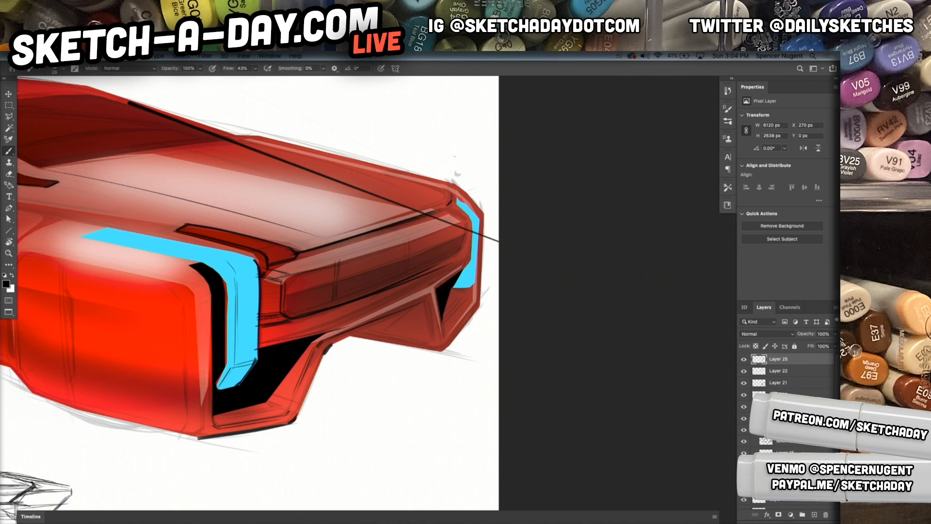
# Ink the grille's upper edge, its far corner and the dividing line across the panel
pyautogui.moveTo(456, 208)
pyautogui.mouseDown()
pyautogui.moveTo(456, 193)
pyautogui.moveTo(448, 205)
pyautogui.moveTo(464, 216)
pyautogui.moveTo(463, 245)
pyautogui.mouseUp()
pyautogui.press('super+z')
pyautogui.moveTo(307, 270); pyautogui.dragTo(458, 219)
pyautogui.moveTo(295, 272); pyautogui.dragTo(478, 205)
pyautogui.moveTo(400, 241); pyautogui.dragTo(463, 220)
pyautogui.moveTo(408, 241)
pyautogui.mouseDown()
pyautogui.moveTo(410, 268)
pyautogui.moveTo(373, 295)
pyautogui.mouseUp()
pyautogui.moveTo(433, 274)
pyautogui.mouseDown()
pyautogui.moveTo(271, 336)
pyautogui.moveTo(429, 278)
pyautogui.mouseUp()
# Draw dark lines along the bumper beneath the grille and along its lower edge toward the far side
pyautogui.moveTo(262, 334); pyautogui.dragTo(440, 281)
pyautogui.moveTo(266, 343); pyautogui.dragTo(442, 275)
pyautogui.moveTo(329, 332); pyautogui.dragTo(376, 311)
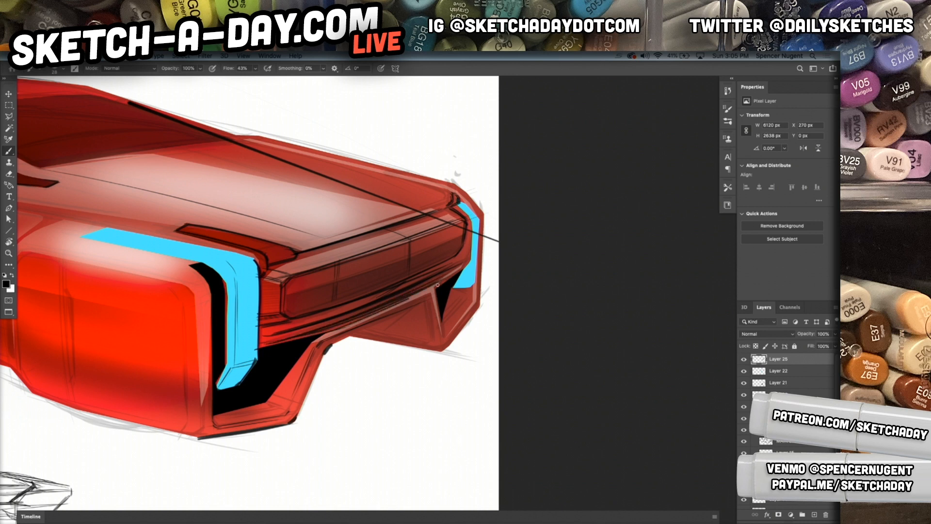
pyautogui.moveTo(321, 348); pyautogui.dragTo(402, 310)
pyautogui.moveTo(334, 342); pyautogui.dragTo(426, 304)
# Outline the far-side air intake and the thin support beside it in black
pyautogui.moveTo(429, 337)
pyautogui.mouseDown()
pyautogui.moveTo(426, 306)
pyautogui.moveTo(441, 334)
pyautogui.mouseUp()
pyautogui.moveTo(432, 286); pyautogui.dragTo(443, 340)
pyautogui.moveTo(436, 306); pyautogui.dragTo(442, 340)
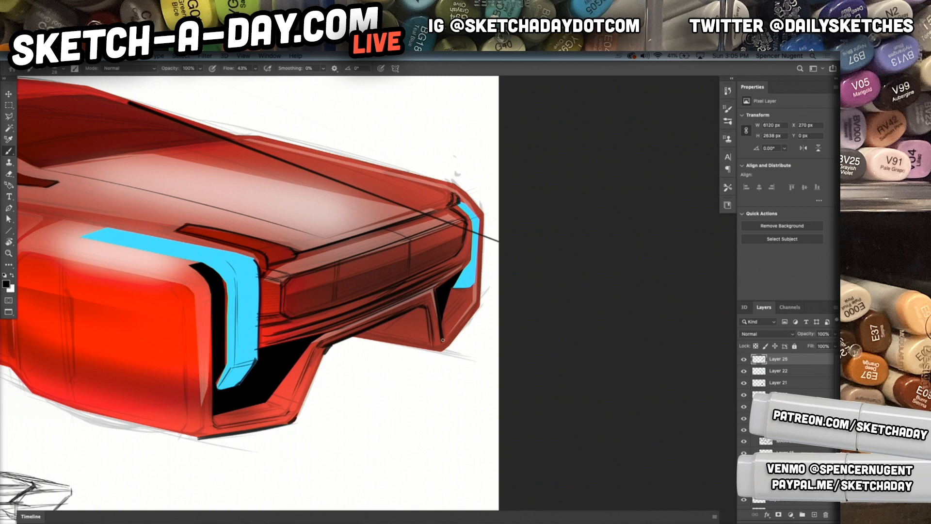
pyautogui.moveTo(425, 292)
pyautogui.mouseDown()
pyautogui.moveTo(402, 300)
pyautogui.moveTo(458, 268)
pyautogui.mouseUp()
# Ink the far headlight's edges and the outer and bottom contours of the far front corner
pyautogui.moveTo(464, 260)
pyautogui.mouseDown()
pyautogui.moveTo(469, 218)
pyautogui.moveTo(470, 261)
pyautogui.moveTo(462, 215)
pyautogui.moveTo(473, 214)
pyautogui.moveTo(471, 304)
pyautogui.mouseUp()
pyautogui.moveTo(478, 218)
pyautogui.mouseDown()
pyautogui.moveTo(477, 295)
pyautogui.moveTo(449, 332)
pyautogui.mouseUp()
pyautogui.moveTo(464, 301); pyautogui.dragTo(451, 326)
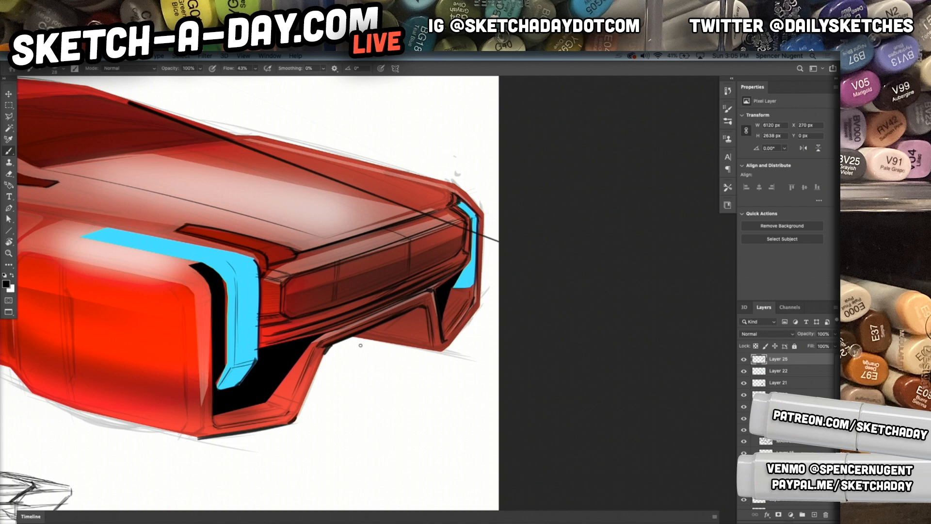
pyautogui.moveTo(350, 335)
pyautogui.mouseDown()
pyautogui.moveTo(462, 353)
pyautogui.moveTo(441, 351)
pyautogui.moveTo(477, 311)
pyautogui.mouseUp()
pyautogui.moveTo(443, 352); pyautogui.dragTo(477, 312)
# Ink a heavy black line along the underside of the near front fender
pyautogui.moveTo(497, 228)
pyautogui.mouseDown()
pyautogui.moveTo(523, 374)
pyautogui.moveTo(581, 384)
pyautogui.mouseUp()
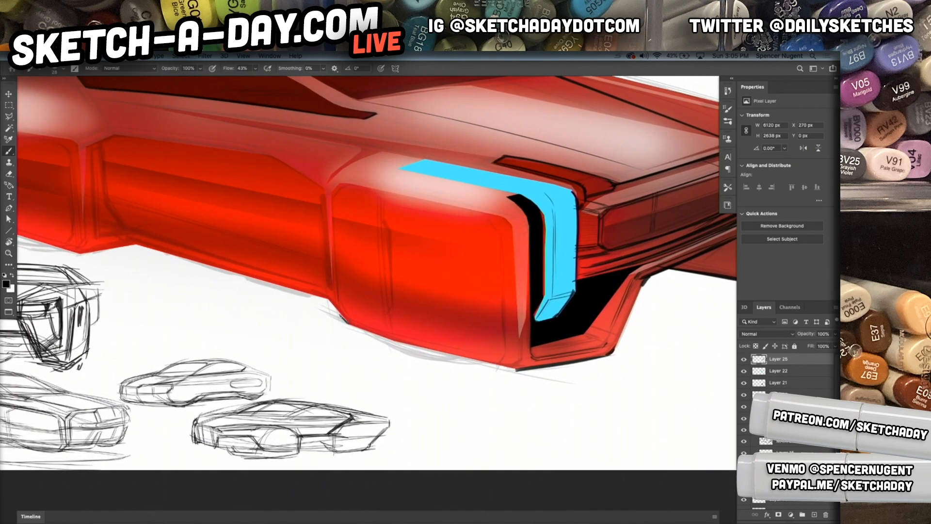
pyautogui.moveTo(342, 320); pyautogui.dragTo(530, 374)
pyautogui.moveTo(345, 321); pyautogui.dragTo(556, 368)
pyautogui.moveTo(481, 361)
pyautogui.mouseDown()
pyautogui.moveTo(543, 370)
pyautogui.moveTo(506, 367)
pyautogui.moveTo(526, 370)
pyautogui.mouseUp()
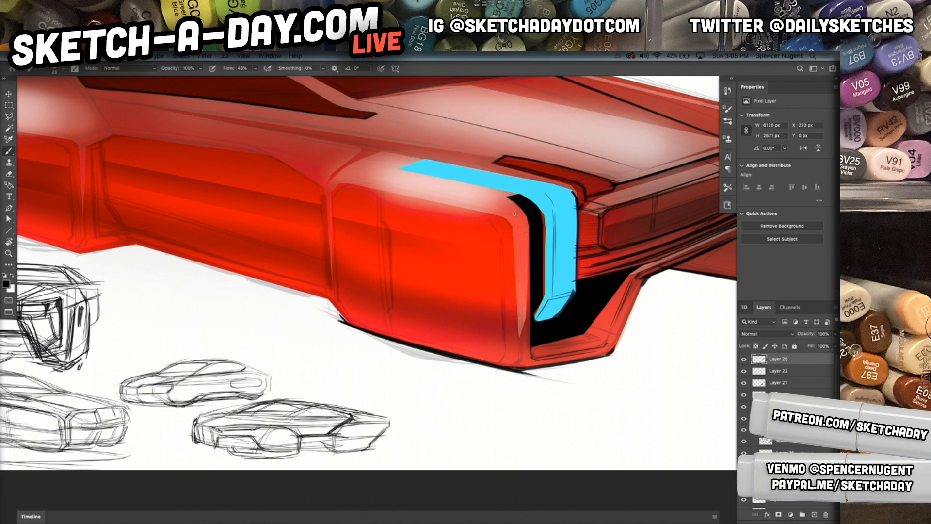
# Draw vertical edge lines down the near front fender's corner beside the black headlight recess
pyautogui.moveTo(504, 212)
pyautogui.mouseDown()
pyautogui.moveTo(513, 224)
pyautogui.moveTo(518, 349)
pyautogui.mouseUp()
pyautogui.moveTo(511, 231); pyautogui.dragTo(509, 364)
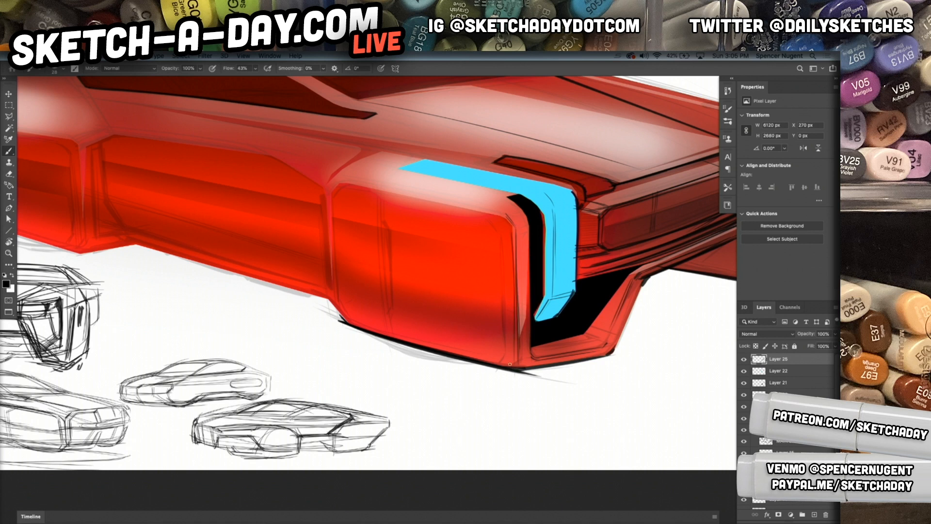
pyautogui.moveTo(522, 222); pyautogui.dragTo(526, 320)
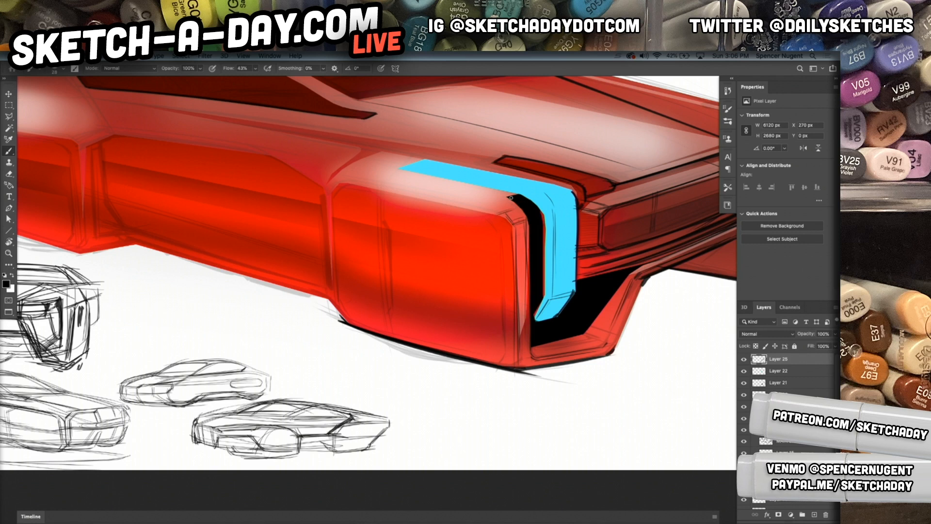
# Outline the lower edge of the near headlight's horizontal arm down into its bend
pyautogui.scroll(5, 501, 213)
pyautogui.scroll(-2, 461, 266)
pyautogui.scroll(2, 565, 385)
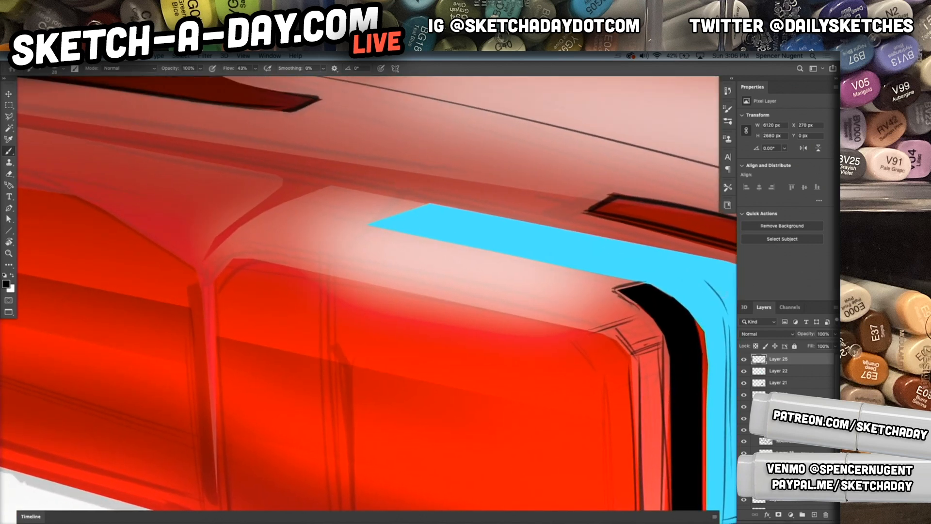
pyautogui.moveTo(372, 227); pyautogui.dragTo(643, 282)
pyautogui.press('super+z')
pyautogui.moveTo(369, 225); pyautogui.dragTo(642, 282)
pyautogui.press('super+z')
pyautogui.moveTo(367, 225)
pyautogui.mouseDown()
pyautogui.moveTo(702, 293)
pyautogui.moveTo(690, 309)
pyautogui.mouseUp()
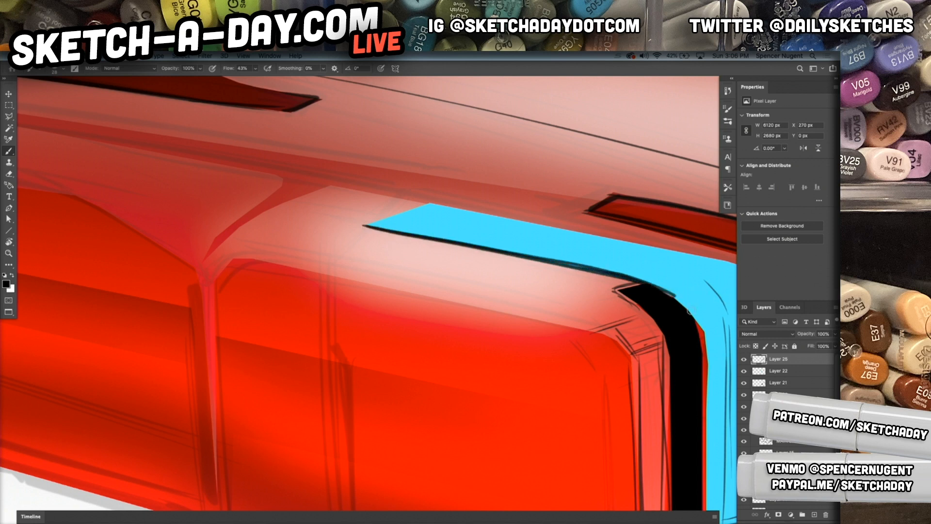
# Outline the pointed tip and upper edge of the near headlight's horizontal arm in black
pyautogui.moveTo(363, 223); pyautogui.dragTo(451, 205)
pyautogui.moveTo(609, 234)
pyautogui.mouseDown()
pyautogui.moveTo(453, 205)
pyautogui.moveTo(713, 259)
pyautogui.mouseUp()
pyautogui.moveTo(417, 203); pyautogui.dragTo(712, 258)
pyautogui.moveTo(362, 224); pyautogui.dragTo(421, 204)
# Strengthen the hood vent's outline and add inner contour lines down to its front corner
pyautogui.moveTo(578, 210); pyautogui.dragTo(595, 202)
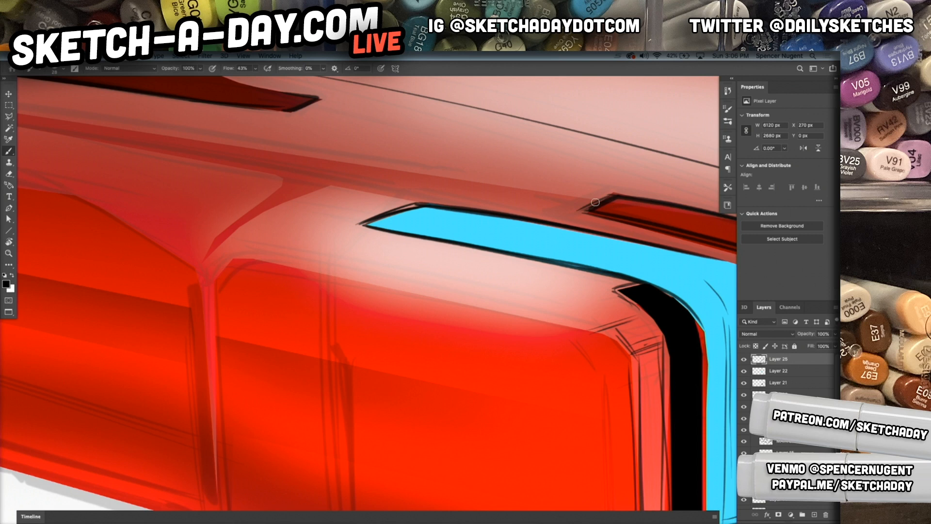
pyautogui.hotkey('ctrl', '0')
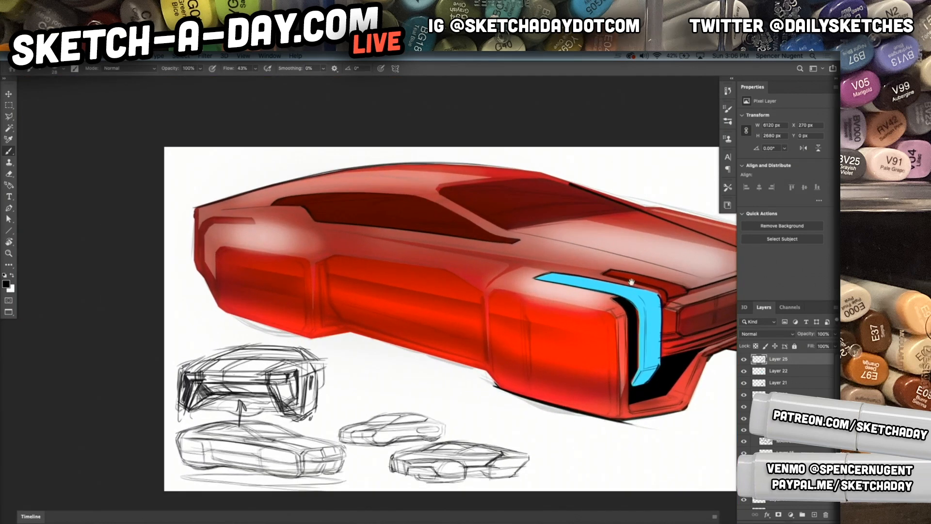
pyautogui.scroll(3, 612, 280)
pyautogui.moveTo(670, 291)
pyautogui.mouseDown()
pyautogui.moveTo(391, 293)
pyautogui.moveTo(571, 334)
pyautogui.mouseUp()
pyautogui.moveTo(384, 290); pyautogui.dragTo(583, 335)
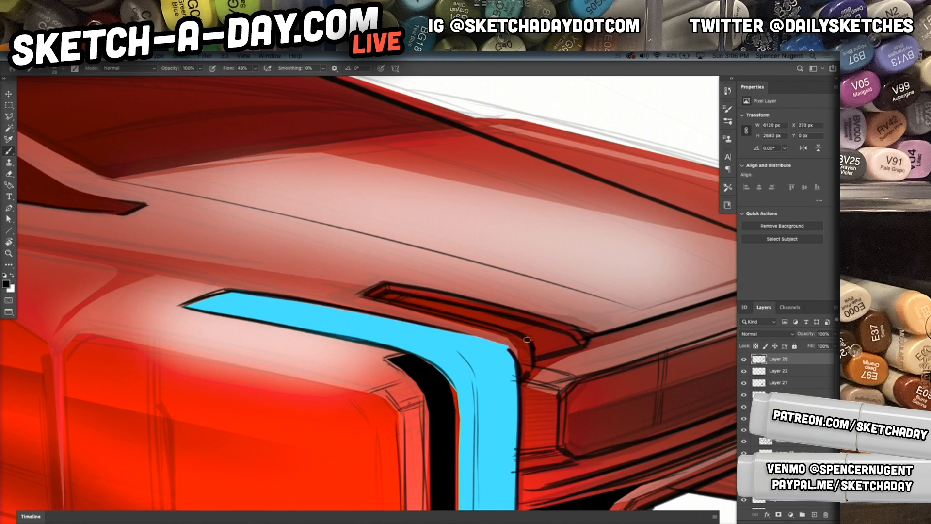
pyautogui.moveTo(537, 347); pyautogui.dragTo(577, 339)
# Darken the vertical edge of the near front fender beside the headlight
pyautogui.scroll(-5, 584, 372)
pyautogui.hscroll(5, 639, 384)
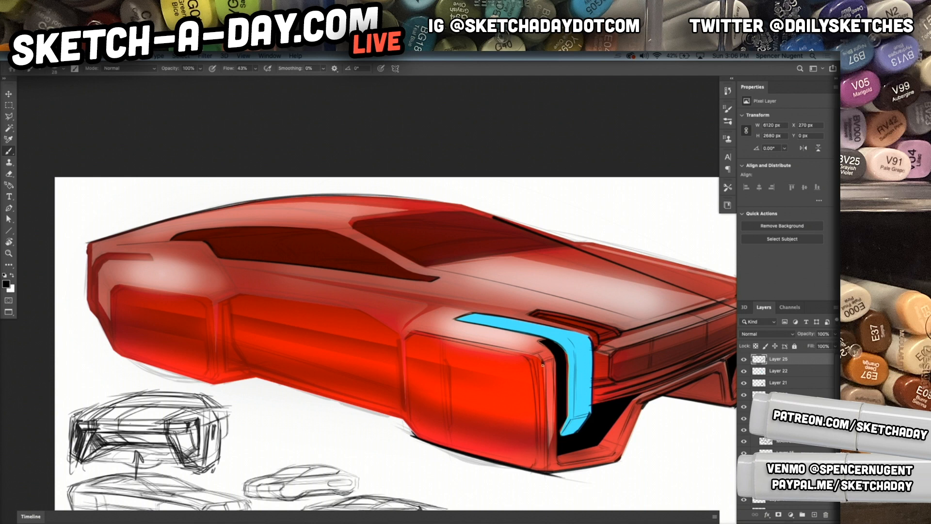
pyautogui.moveTo(543, 363); pyautogui.dragTo(546, 401)
# Ink the near front fender's rear edge from its lower corner up to the angled crease at its top
pyautogui.moveTo(433, 416); pyautogui.dragTo(451, 415)
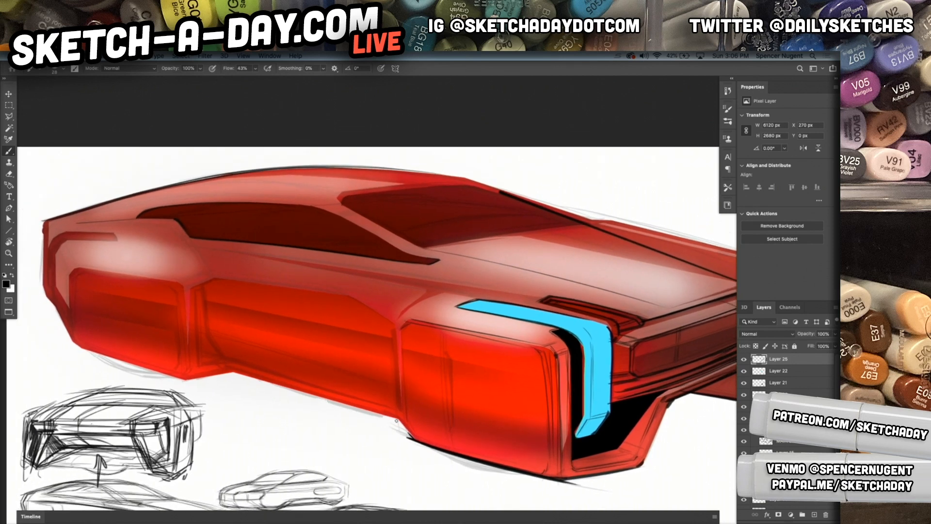
pyautogui.moveTo(393, 412); pyautogui.dragTo(419, 438)
pyautogui.moveTo(396, 405); pyautogui.dragTo(419, 436)
pyautogui.moveTo(407, 343); pyautogui.dragTo(405, 421)
pyautogui.moveTo(401, 344)
pyautogui.mouseDown()
pyautogui.moveTo(400, 392)
pyautogui.moveTo(403, 377)
pyautogui.mouseUp()
pyautogui.moveTo(412, 421); pyautogui.dragTo(406, 413)
pyautogui.moveTo(400, 324); pyautogui.dragTo(406, 310)
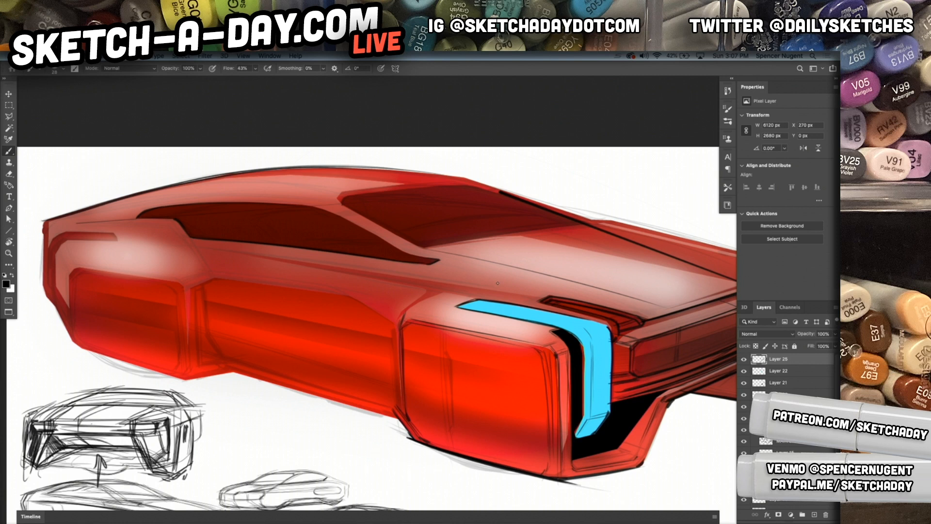
pyautogui.moveTo(411, 309); pyautogui.dragTo(435, 295)
pyautogui.moveTo(372, 292)
pyautogui.mouseDown()
pyautogui.moveTo(518, 434)
pyautogui.moveTo(511, 381)
pyautogui.moveTo(539, 351)
pyautogui.moveTo(511, 382)
pyautogui.mouseUp()
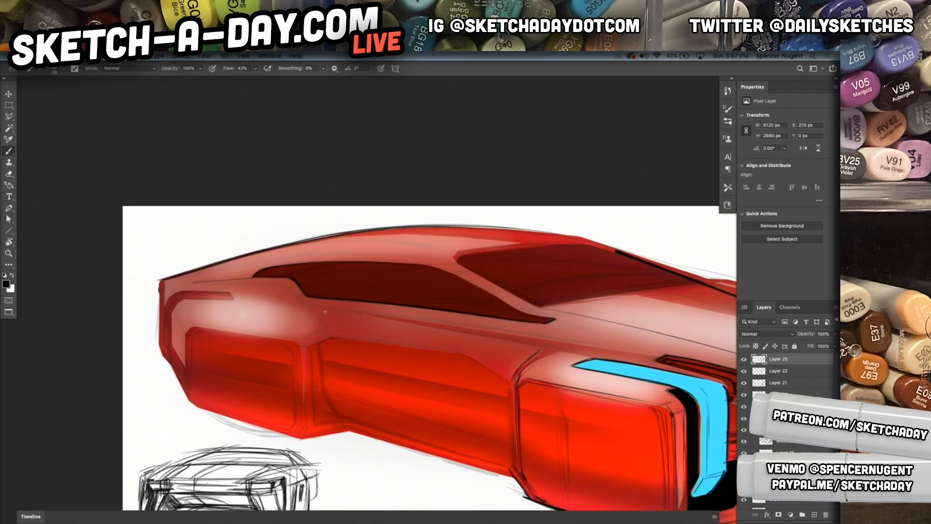
# Ink the body-side crease from the rear fender to the front fender and the rear fender's front edge
pyautogui.moveTo(322, 309); pyautogui.dragTo(654, 360)
pyautogui.moveTo(333, 309); pyautogui.dragTo(669, 357)
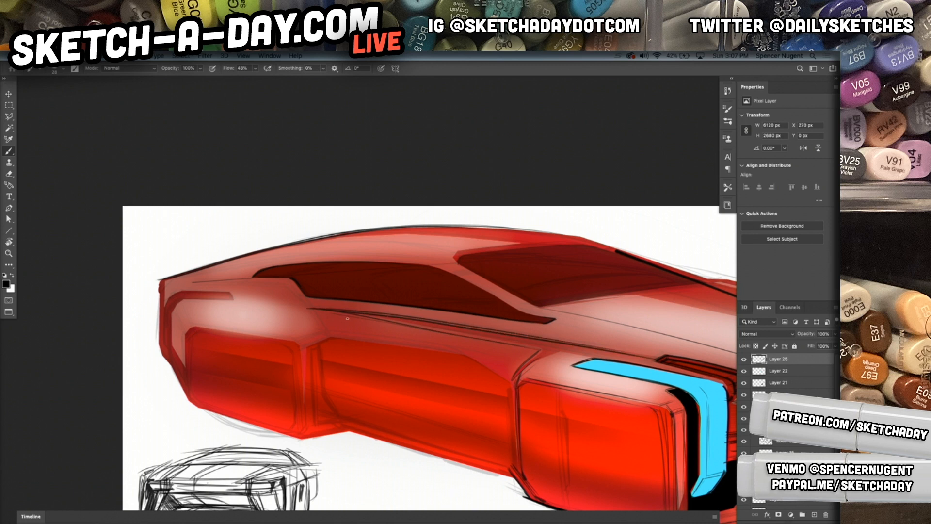
pyautogui.moveTo(313, 308)
pyautogui.mouseDown()
pyautogui.moveTo(332, 333)
pyautogui.moveTo(322, 325)
pyautogui.moveTo(319, 337)
pyautogui.mouseUp()
pyautogui.moveTo(294, 347); pyautogui.dragTo(300, 412)
pyautogui.moveTo(298, 358)
pyautogui.mouseDown()
pyautogui.moveTo(303, 425)
pyautogui.moveTo(302, 417)
pyautogui.mouseUp()
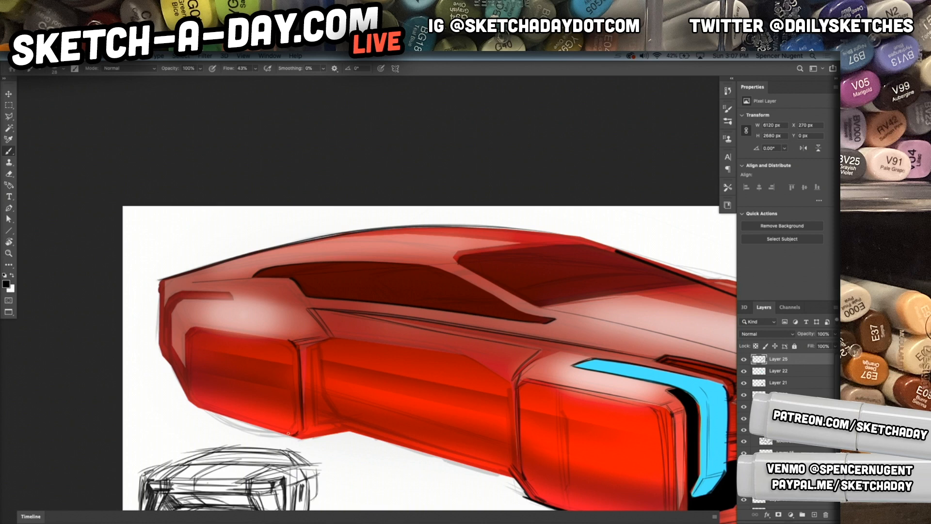
# Build up black line work in the recess between the rear fender and side panel, including its lower edge
pyautogui.moveTo(306, 352)
pyautogui.mouseDown()
pyautogui.moveTo(332, 344)
pyautogui.moveTo(306, 422)
pyautogui.mouseUp()
pyautogui.moveTo(306, 357)
pyautogui.mouseDown()
pyautogui.moveTo(308, 403)
pyautogui.moveTo(307, 368)
pyautogui.moveTo(311, 428)
pyautogui.moveTo(323, 429)
pyautogui.moveTo(309, 430)
pyautogui.moveTo(340, 426)
pyautogui.moveTo(313, 413)
pyautogui.moveTo(348, 420)
pyautogui.moveTo(340, 424)
pyautogui.moveTo(385, 408)
pyautogui.moveTo(311, 382)
pyautogui.moveTo(342, 427)
pyautogui.moveTo(322, 393)
pyautogui.mouseUp()
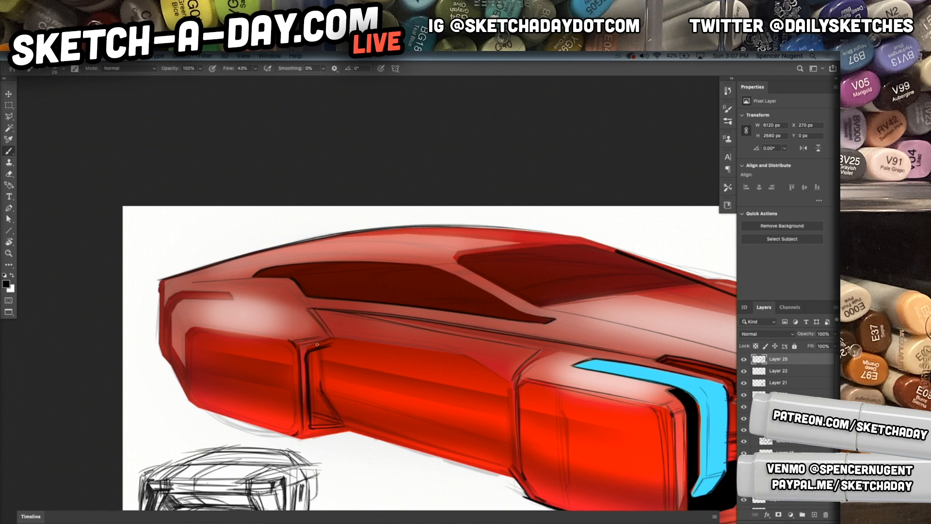
pyautogui.moveTo(315, 351); pyautogui.dragTo(318, 388)
pyautogui.moveTo(310, 349); pyautogui.dragTo(315, 423)
pyautogui.moveTo(310, 350)
pyautogui.mouseDown()
pyautogui.moveTo(312, 416)
pyautogui.moveTo(311, 364)
pyautogui.moveTo(312, 415)
pyautogui.moveTo(311, 380)
pyautogui.mouseUp()
pyautogui.moveTo(312, 415)
pyautogui.mouseDown()
pyautogui.moveTo(332, 422)
pyautogui.moveTo(312, 412)
pyautogui.moveTo(337, 422)
pyautogui.moveTo(318, 413)
pyautogui.mouseUp()
pyautogui.moveTo(291, 437); pyautogui.dragTo(378, 438)
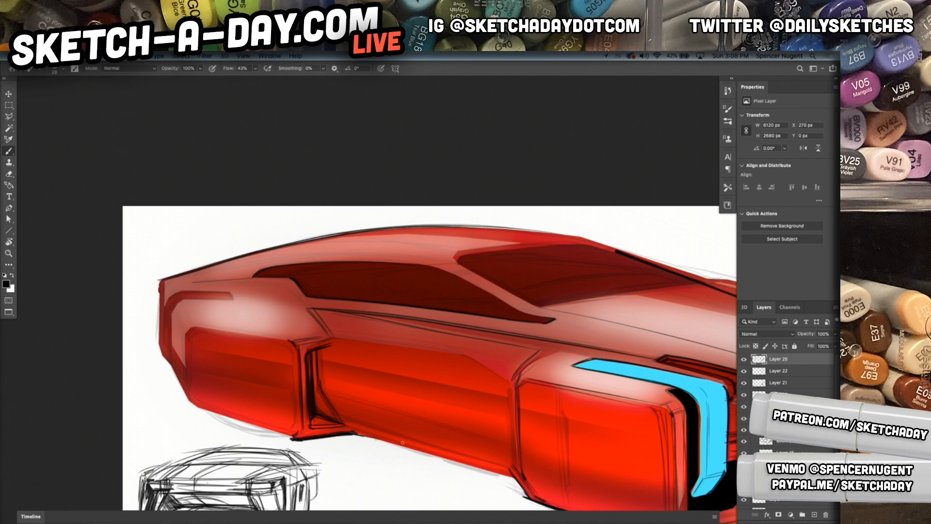
# Ink the lower sill between the two fenders and add a contour line along the middle side panel
pyautogui.press('space')
pyautogui.moveTo(509, 382)
pyautogui.mouseDown()
pyautogui.moveTo(459, 312)
pyautogui.moveTo(432, 292)
pyautogui.moveTo(421, 302)
pyautogui.moveTo(439, 257)
pyautogui.mouseUp()
pyautogui.press('r')
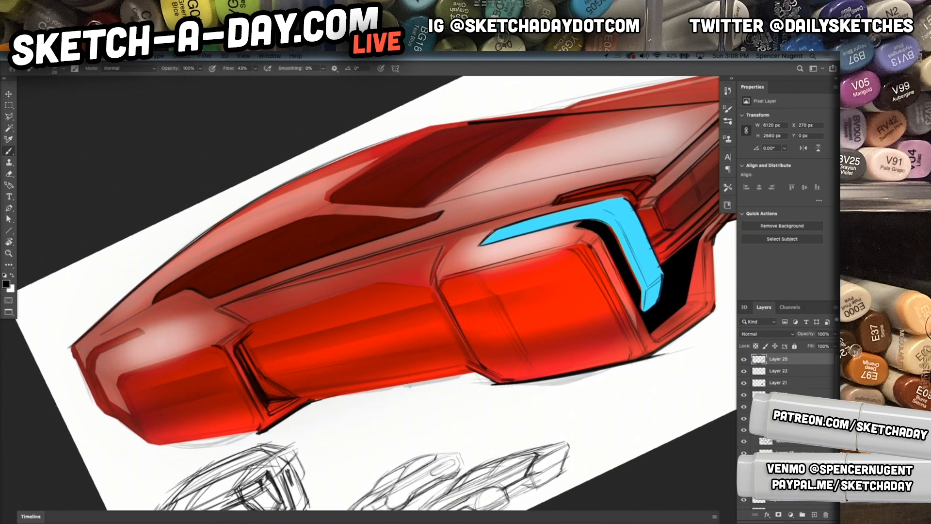
pyautogui.moveTo(312, 401); pyautogui.dragTo(478, 373)
pyautogui.keyDown('shift'); pyautogui.click(315, 398); pyautogui.keyUp('shift')
pyautogui.moveTo(314, 398); pyautogui.dragTo(482, 372)
pyautogui.moveTo(288, 395); pyautogui.dragTo(464, 363)
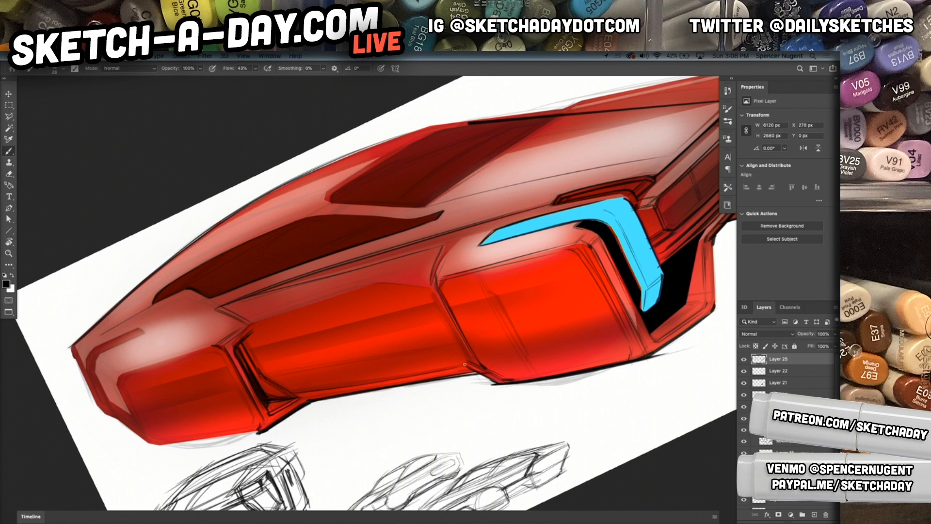
pyautogui.moveTo(333, 388); pyautogui.dragTo(468, 368)
pyautogui.moveTo(243, 349); pyautogui.dragTo(444, 305)
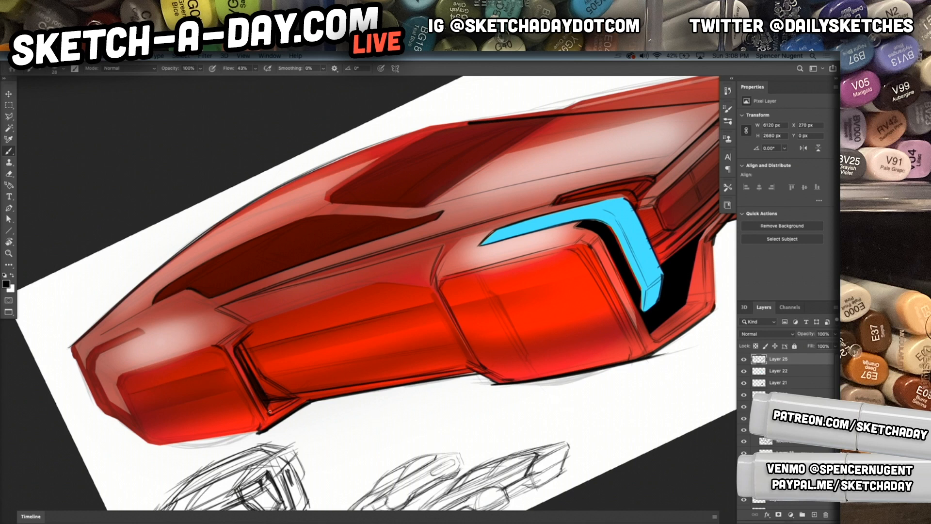
# Strengthen the rear fender's front and bottom edges and outline the car's rear end down to the lower corner
pyautogui.moveTo(229, 370); pyautogui.dragTo(257, 420)
pyautogui.moveTo(160, 445)
pyautogui.mouseDown()
pyautogui.moveTo(264, 430)
pyautogui.moveTo(167, 446)
pyautogui.mouseUp()
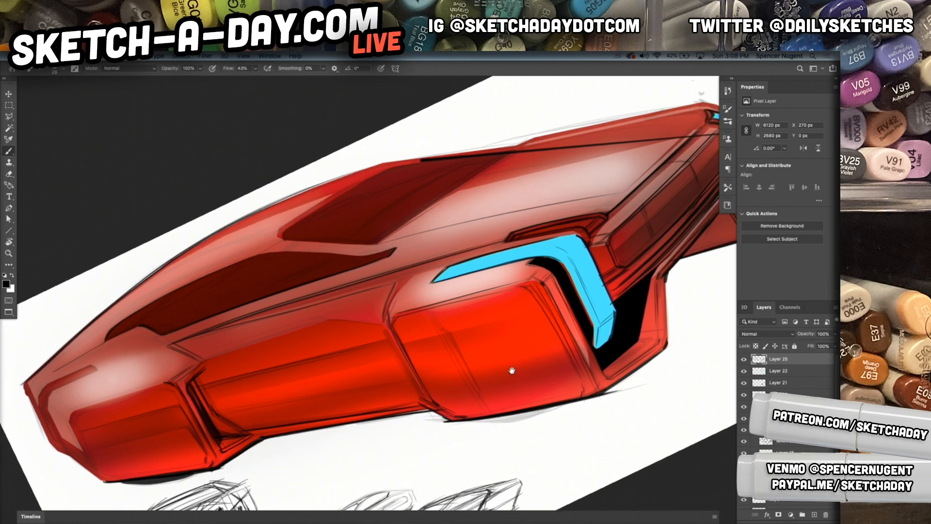
pyautogui.moveTo(530, 386); pyautogui.dragTo(549, 321)
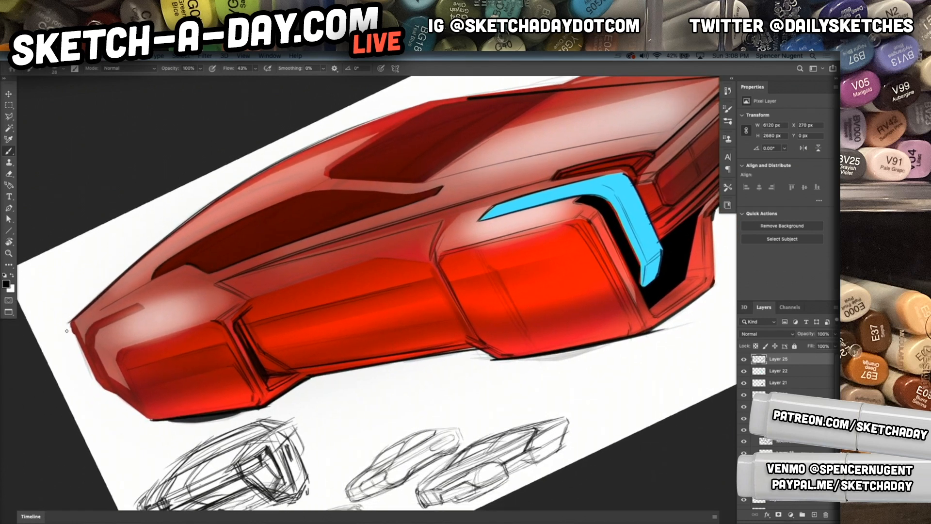
pyautogui.moveTo(73, 330)
pyautogui.mouseDown()
pyautogui.moveTo(95, 385)
pyautogui.moveTo(156, 421)
pyautogui.mouseUp()
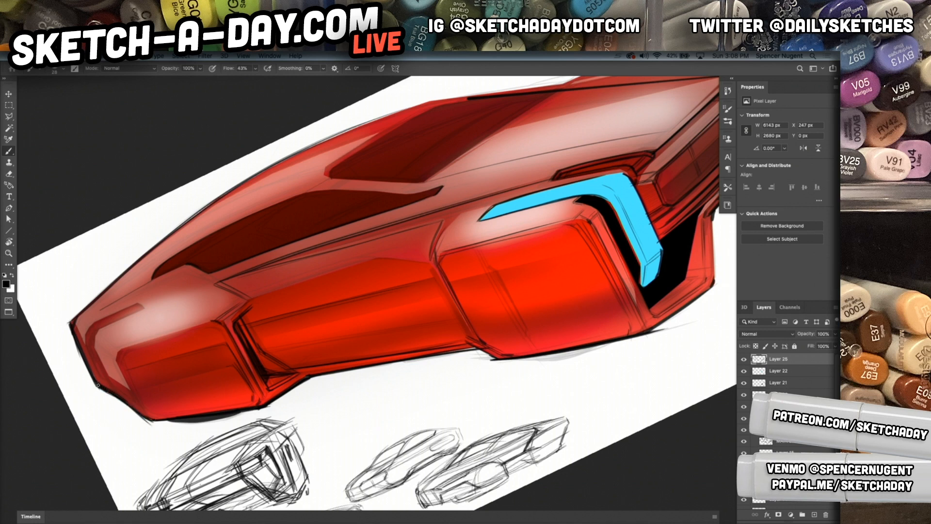
# Outline the angular trim strip around the rear fender's upper and rear edge down to the lower corner
pyautogui.moveTo(75, 333)
pyautogui.mouseDown()
pyautogui.moveTo(86, 354)
pyautogui.moveTo(84, 342)
pyautogui.moveTo(138, 302)
pyautogui.moveTo(108, 323)
pyautogui.moveTo(149, 305)
pyautogui.mouseUp()
pyautogui.moveTo(101, 368)
pyautogui.mouseDown()
pyautogui.moveTo(90, 344)
pyautogui.moveTo(111, 380)
pyautogui.mouseUp()
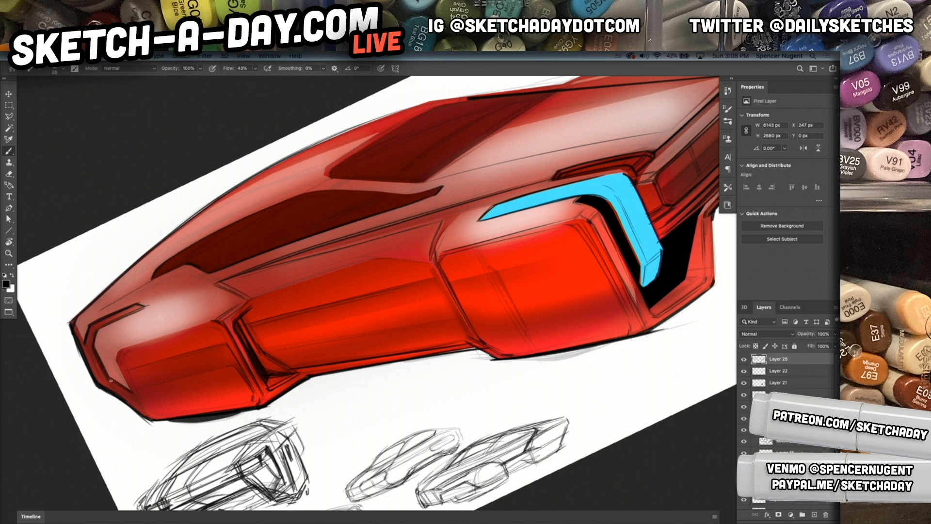
pyautogui.moveTo(82, 342)
pyautogui.mouseDown()
pyautogui.moveTo(100, 383)
pyautogui.moveTo(140, 400)
pyautogui.mouseUp()
pyautogui.hotkey('ctrl', '-')
pyautogui.hotkey('ctrl', '-')
pyautogui.moveTo(489, 372)
pyautogui.mouseDown()
pyautogui.moveTo(422, 382)
pyautogui.moveTo(474, 383)
pyautogui.mouseUp()
pyautogui.press('r')
pyautogui.press('Escape')
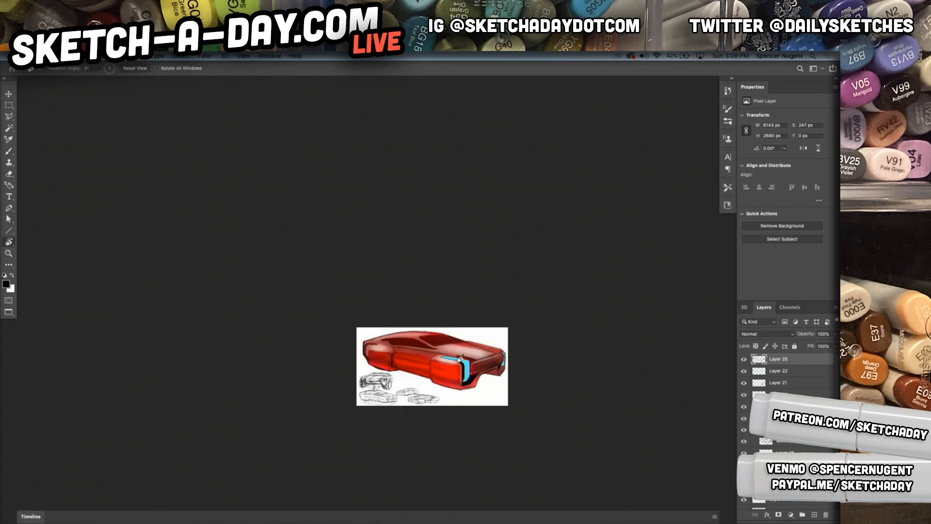
pyautogui.press('super+0')
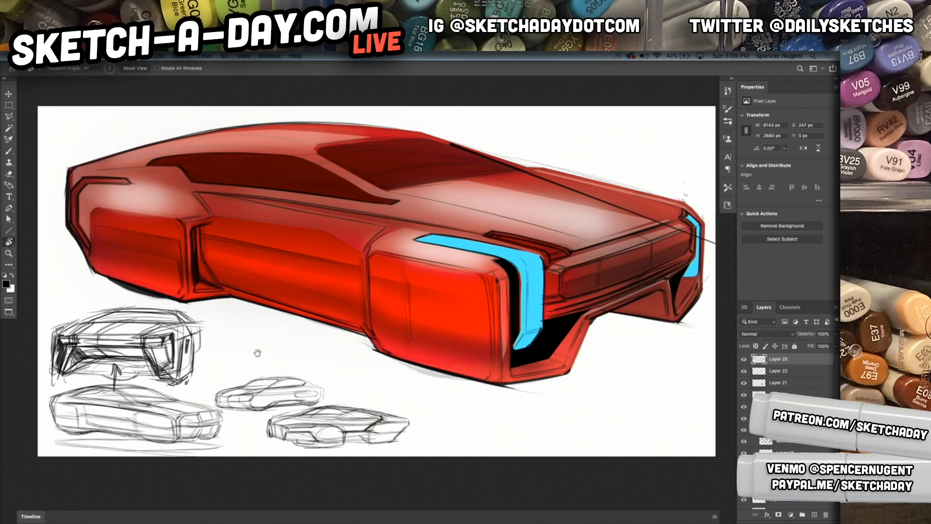
# Strengthen the near front fender's rear edge and ink the angled upper front corner of the rear fender
pyautogui.press('b')
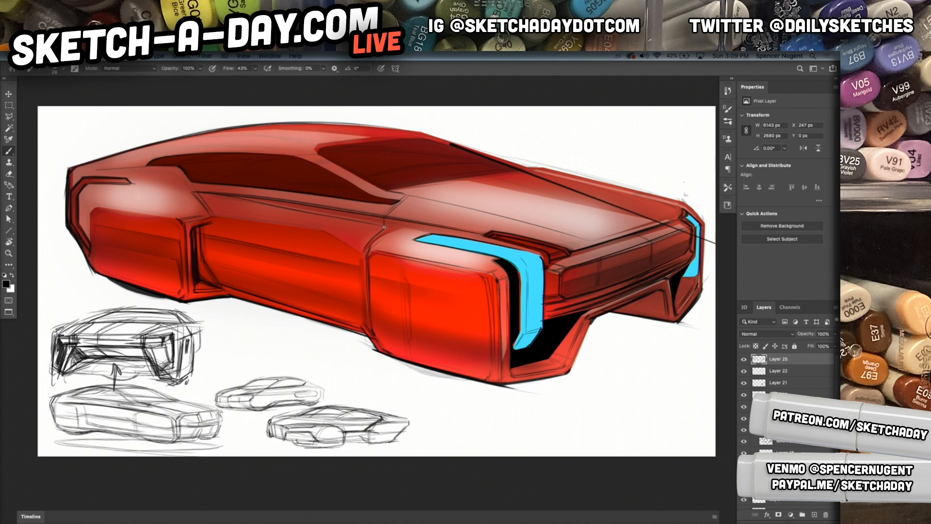
pyautogui.moveTo(365, 261); pyautogui.dragTo(366, 302)
pyautogui.moveTo(201, 195); pyautogui.dragTo(213, 210)
pyautogui.moveTo(192, 180); pyautogui.dragTo(215, 217)
# Draw the roof rail line above the side windows from the rear to the windshield, and ink the windshield's top edge
pyautogui.moveTo(125, 153); pyautogui.dragTo(312, 146)
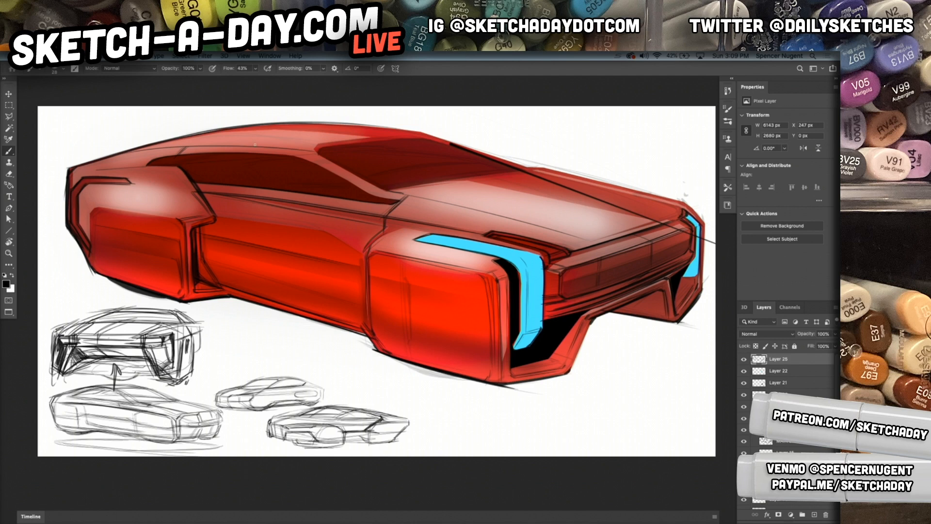
pyautogui.press('super+z')
pyautogui.moveTo(143, 148); pyautogui.dragTo(316, 143)
pyautogui.moveTo(145, 147); pyautogui.dragTo(308, 139)
pyautogui.moveTo(242, 148); pyautogui.dragTo(397, 134)
pyautogui.moveTo(316, 142); pyautogui.dragTo(416, 132)
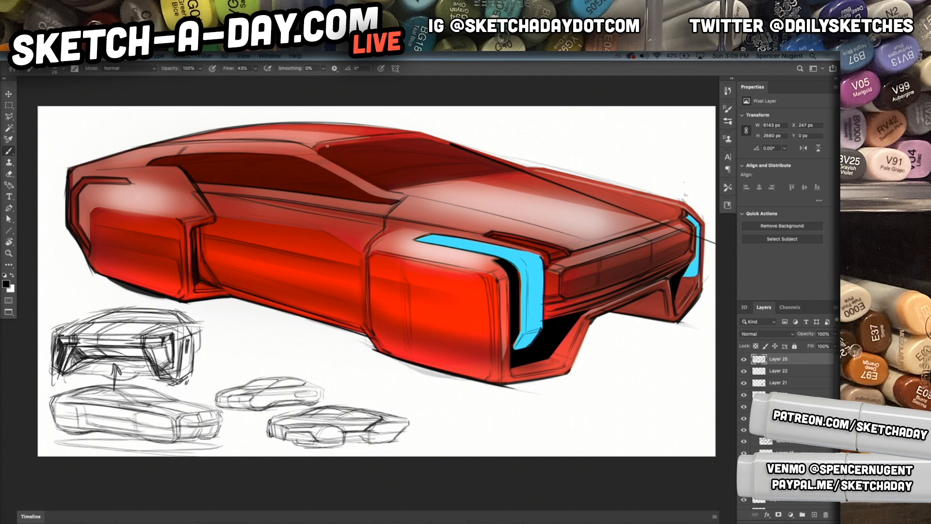
pyautogui.moveTo(327, 146); pyautogui.dragTo(431, 138)
pyautogui.rightClick(340, 160)
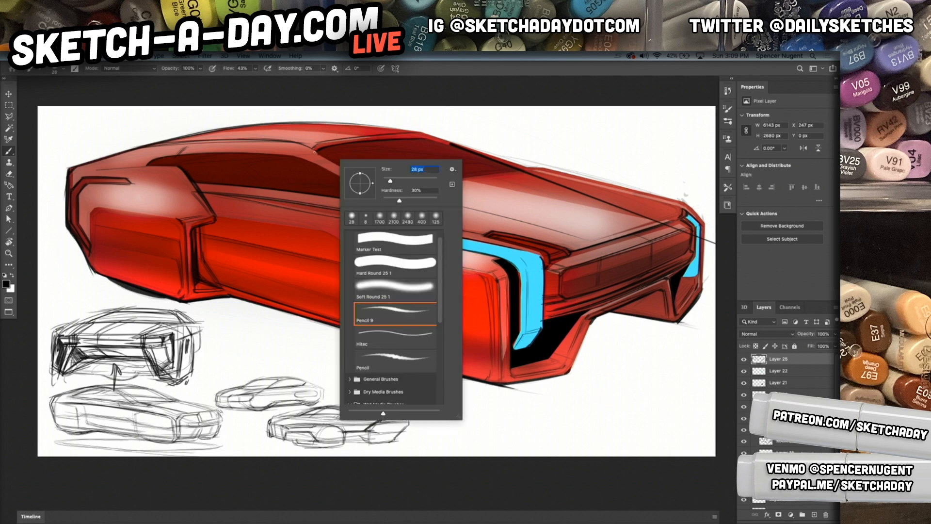
pyautogui.press('Escape')
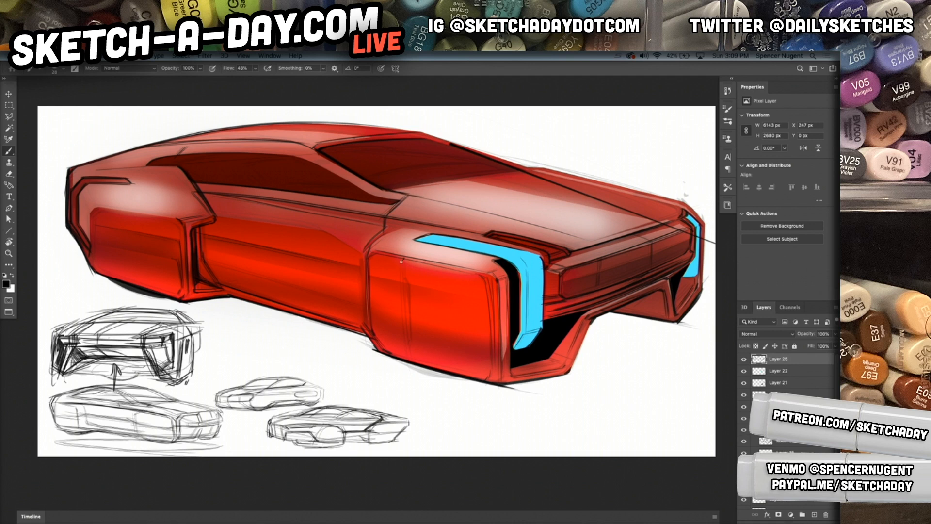
# Draw a narrow vertical slot in black on the side of the near front fender
pyautogui.moveTo(404, 262)
pyautogui.mouseDown()
pyautogui.moveTo(411, 372)
pyautogui.moveTo(399, 264)
pyautogui.moveTo(402, 351)
pyautogui.mouseUp()
pyautogui.moveTo(407, 286); pyautogui.dragTo(412, 345)
pyautogui.moveTo(410, 311); pyautogui.dragTo(413, 345)
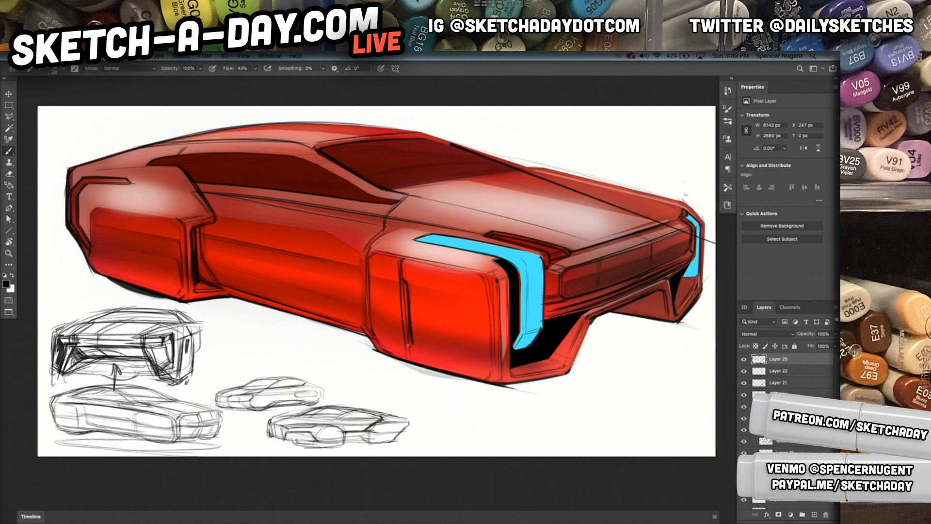
pyautogui.moveTo(403, 292); pyautogui.dragTo(404, 323)
# Add contour lines down the near front fender's front edge and sketch lines parallel to the hood's leading edge
pyautogui.moveTo(486, 281); pyautogui.dragTo(494, 398)
pyautogui.moveTo(490, 283); pyautogui.dragTo(492, 383)
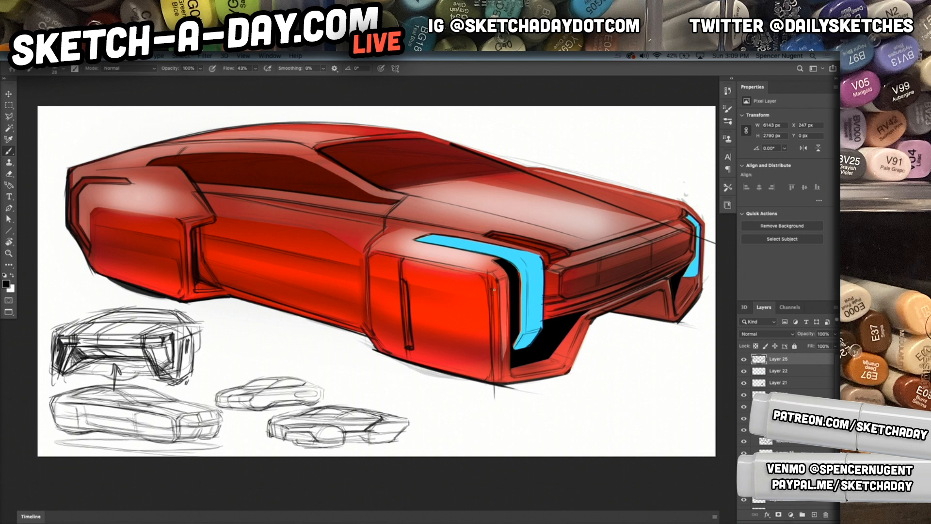
pyautogui.moveTo(494, 287); pyautogui.dragTo(495, 364)
pyautogui.moveTo(489, 286); pyautogui.dragTo(491, 342)
pyautogui.moveTo(569, 253); pyautogui.dragTo(630, 236)
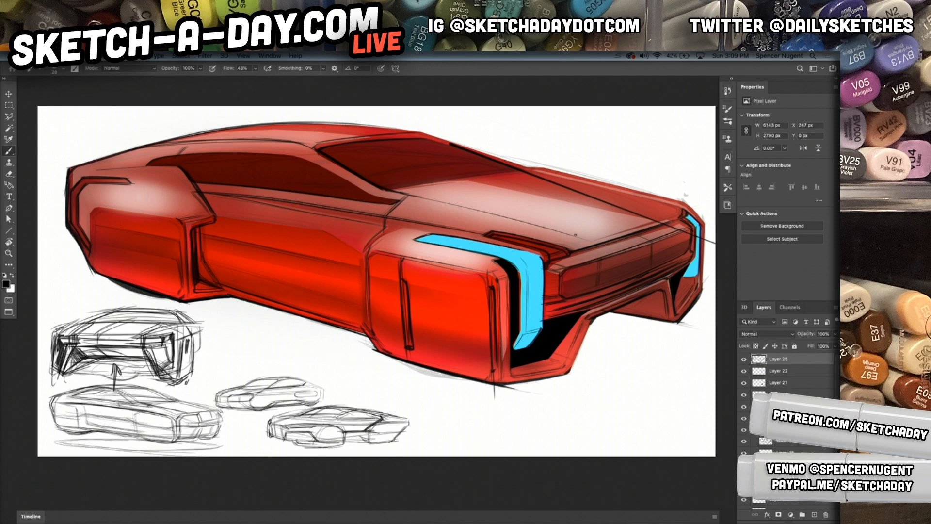
pyautogui.moveTo(573, 235)
pyautogui.mouseDown()
pyautogui.moveTo(687, 210)
pyautogui.moveTo(577, 236)
pyautogui.moveTo(667, 210)
pyautogui.moveTo(649, 220)
pyautogui.mouseUp()
# Strengthen the hood's far edge and the outer edge of the far front corner beside the headlight
pyautogui.press('e')
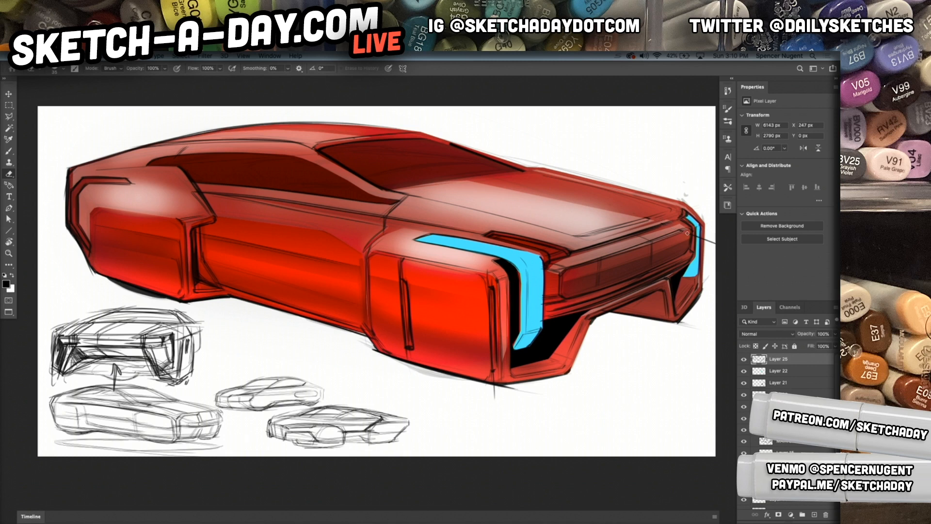
pyautogui.moveTo(678, 264); pyautogui.dragTo(628, 280)
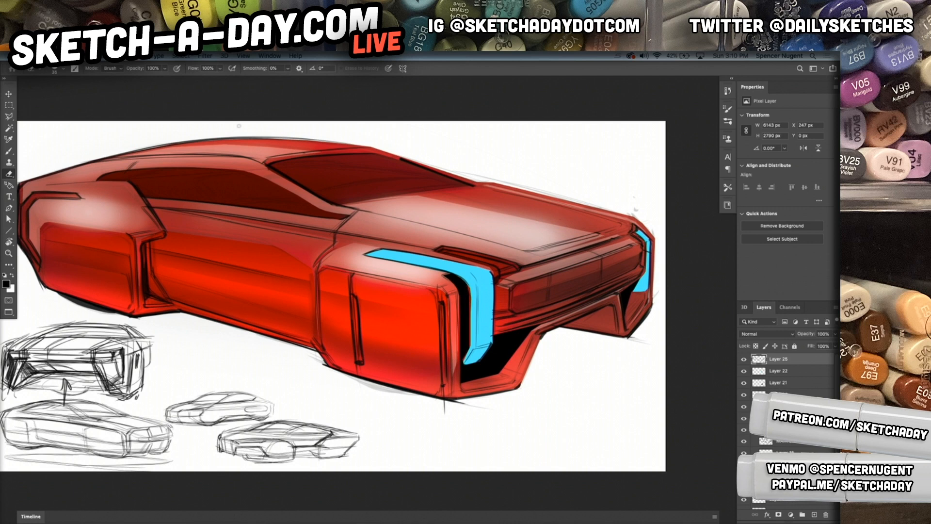
pyautogui.press('r')
pyautogui.moveTo(299, 249)
pyautogui.mouseDown()
pyautogui.moveTo(295, 357)
pyautogui.moveTo(310, 340)
pyautogui.moveTo(326, 254)
pyautogui.moveTo(464, 208)
pyautogui.mouseUp()
pyautogui.moveTo(321, 262)
pyautogui.mouseDown()
pyautogui.moveTo(459, 210)
pyautogui.moveTo(451, 211)
pyautogui.mouseUp()
pyautogui.moveTo(334, 254); pyautogui.dragTo(458, 208)
pyautogui.moveTo(392, 231)
pyautogui.mouseDown()
pyautogui.moveTo(492, 207)
pyautogui.moveTo(529, 263)
pyautogui.mouseUp()
pyautogui.moveTo(490, 206); pyautogui.dragTo(540, 282)
pyautogui.moveTo(504, 225); pyautogui.dragTo(538, 282)
pyautogui.moveTo(515, 245); pyautogui.dragTo(532, 274)
pyautogui.press('r')
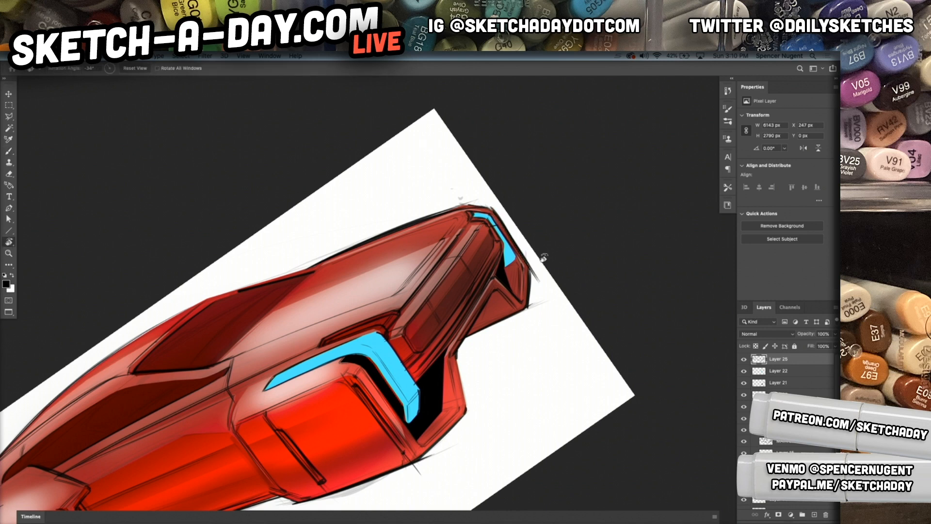
pyautogui.press('Escape')
pyautogui.moveTo(430, 297); pyautogui.dragTo(423, 304)
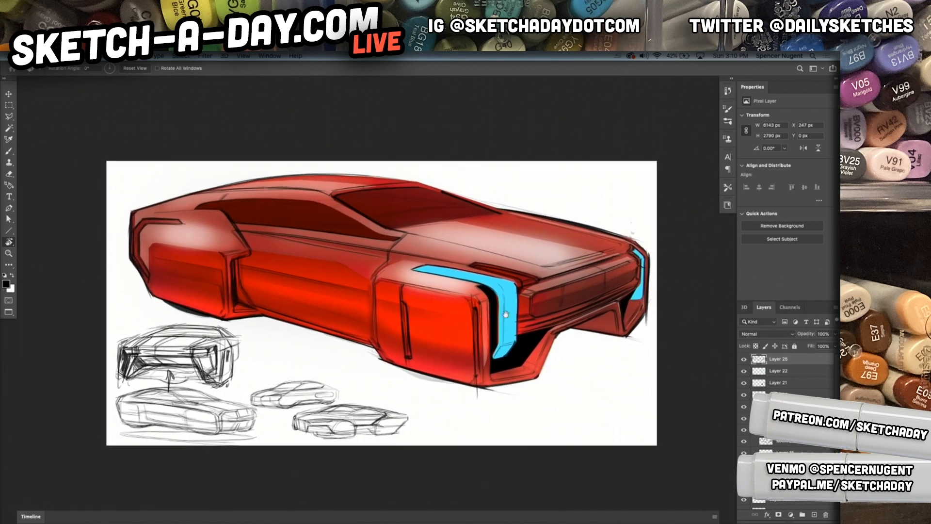
pyautogui.moveTo(454, 329); pyautogui.dragTo(509, 308)
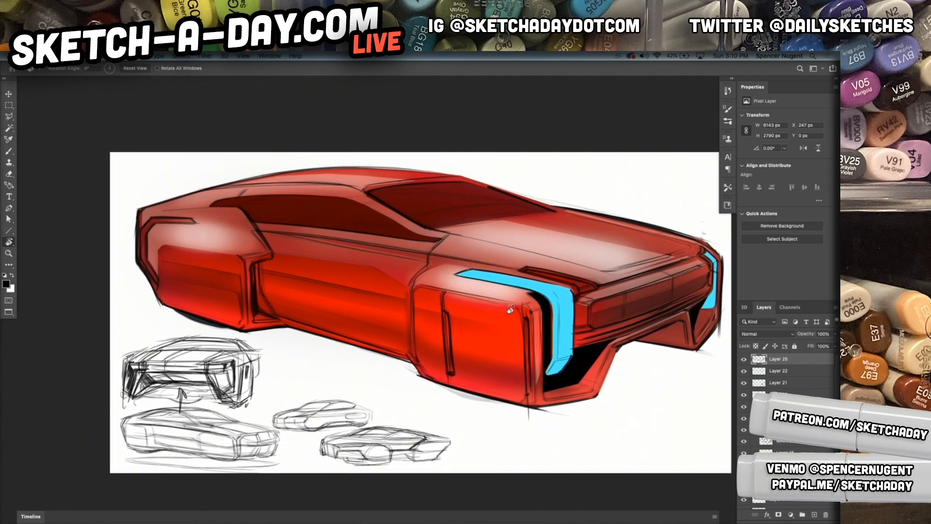
# Outline the upper and rear edges of the rear fender's lower red panel
pyautogui.moveTo(387, 347)
pyautogui.mouseDown()
pyautogui.moveTo(323, 293)
pyautogui.moveTo(311, 325)
pyautogui.moveTo(310, 381)
pyautogui.moveTo(340, 359)
pyautogui.mouseUp()
pyautogui.press('b')
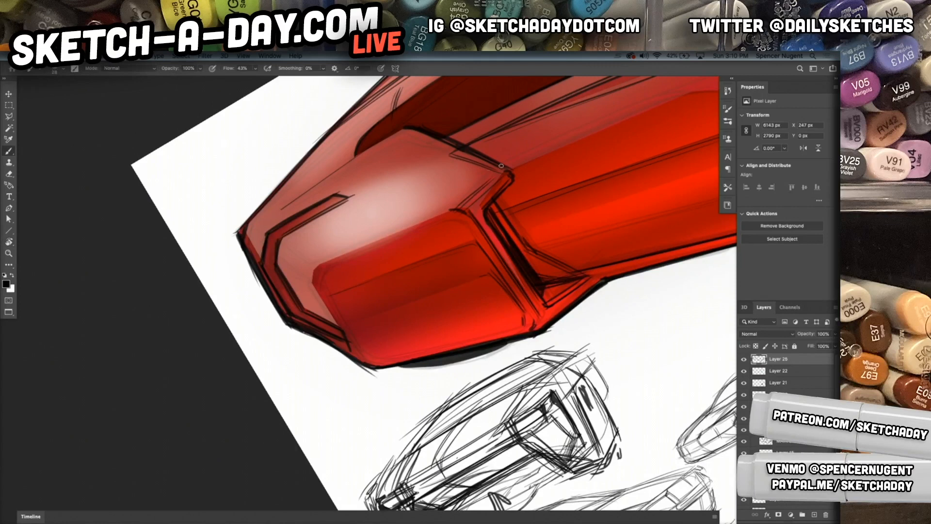
pyautogui.moveTo(309, 276); pyautogui.dragTo(450, 209)
pyautogui.moveTo(317, 266)
pyautogui.mouseDown()
pyautogui.moveTo(446, 211)
pyautogui.moveTo(318, 265)
pyautogui.moveTo(340, 258)
pyautogui.mouseUp()
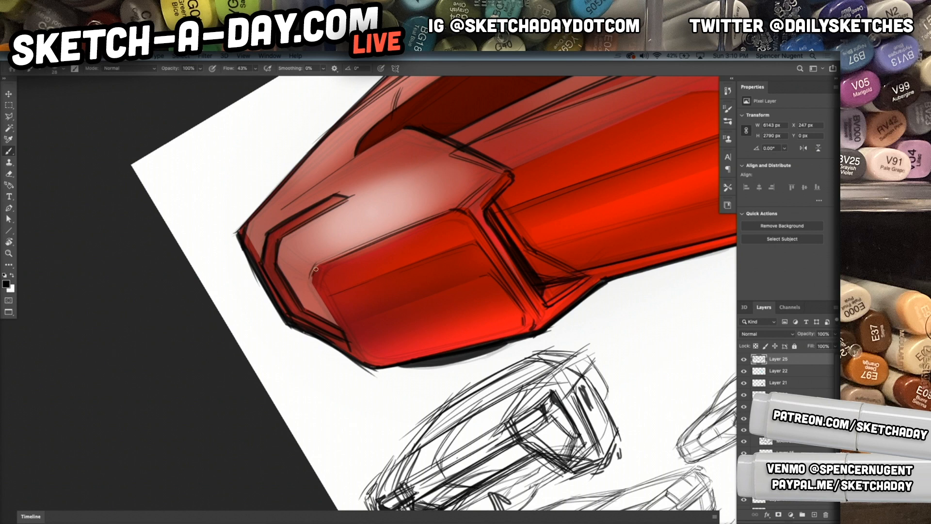
pyautogui.moveTo(313, 291)
pyautogui.mouseDown()
pyautogui.moveTo(333, 320)
pyautogui.moveTo(305, 280)
pyautogui.moveTo(361, 359)
pyautogui.mouseUp()
# Draw a narrow vertical slot near the back of the rear fender panel and add contour lines along its lower edge
pyautogui.moveTo(336, 258); pyautogui.dragTo(392, 350)
pyautogui.moveTo(350, 280)
pyautogui.mouseDown()
pyautogui.moveTo(400, 362)
pyautogui.moveTo(493, 332)
pyautogui.mouseUp()
pyautogui.moveTo(375, 359); pyautogui.dragTo(502, 331)
pyautogui.moveTo(370, 361); pyautogui.dragTo(499, 332)
pyautogui.scroll(-10, 538, 361)
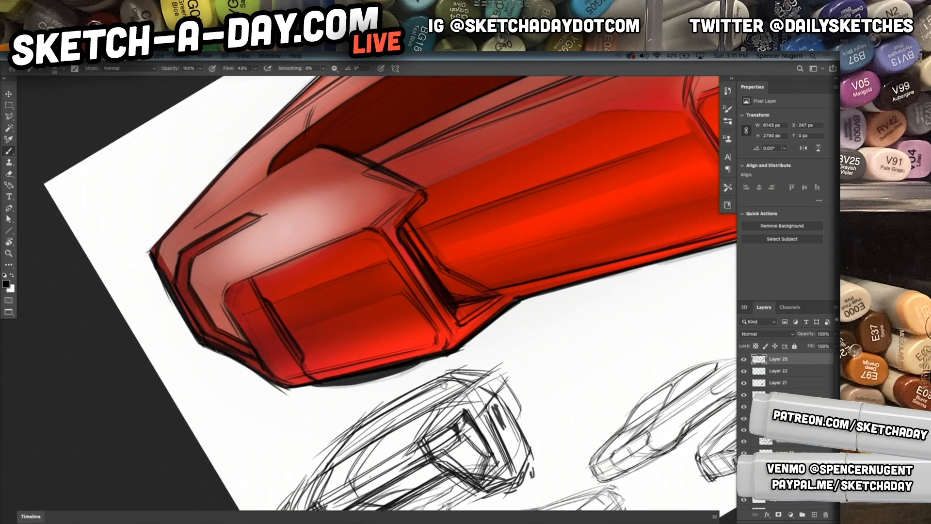
pyautogui.press('r')
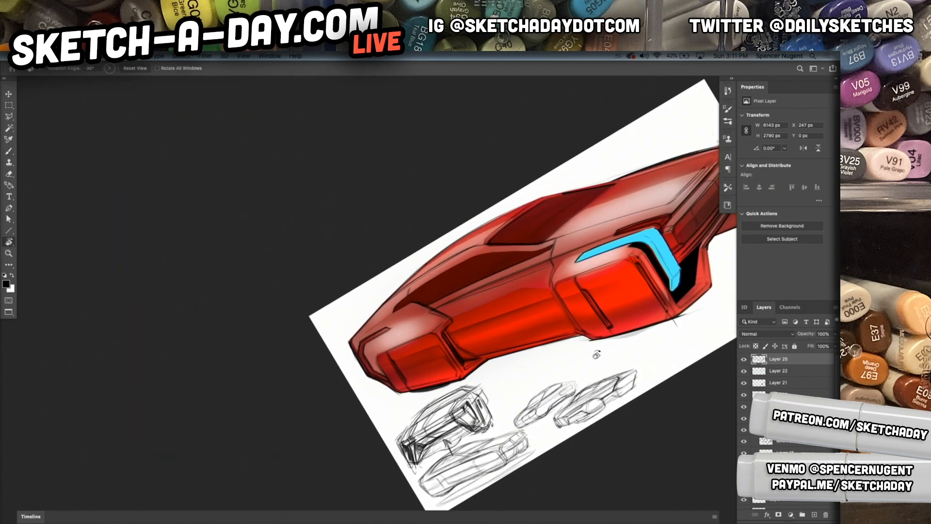
pyautogui.press('Escape')
pyautogui.moveTo(637, 422); pyautogui.dragTo(552, 424)
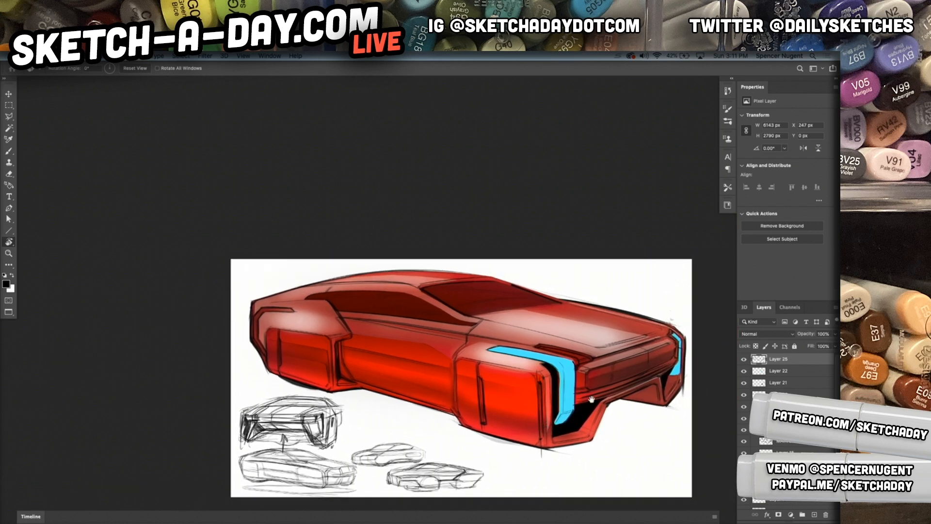
# Add a new layer above the line work and select the Soft Round 25 1 brush
pyautogui.click(814, 513)
pyautogui.press('b')
pyautogui.scroll(5, 397, 290)
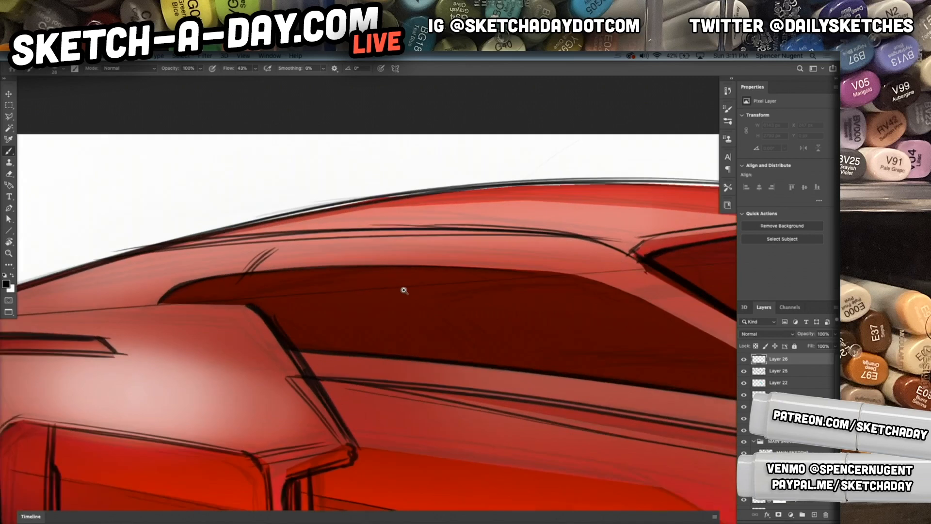
pyautogui.rightClick(432, 291)
pyautogui.click(478, 388)
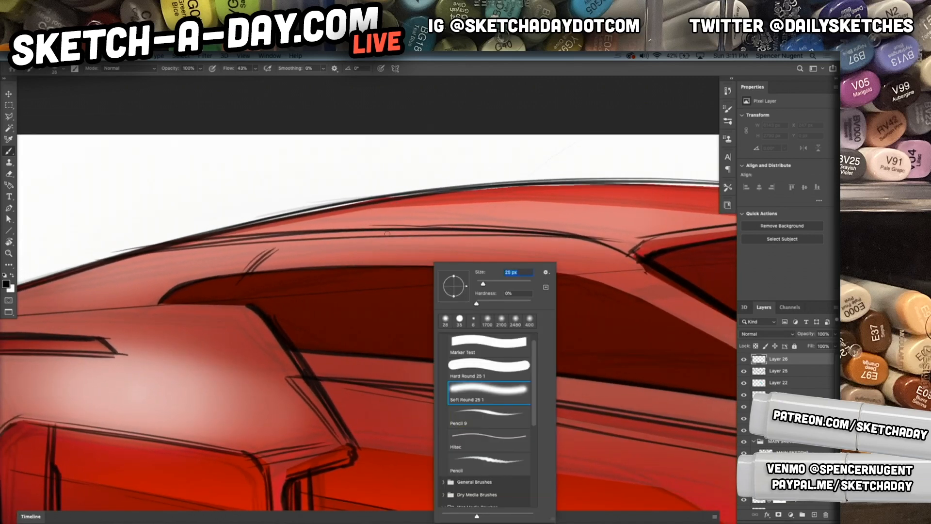
pyautogui.click(532, 245)
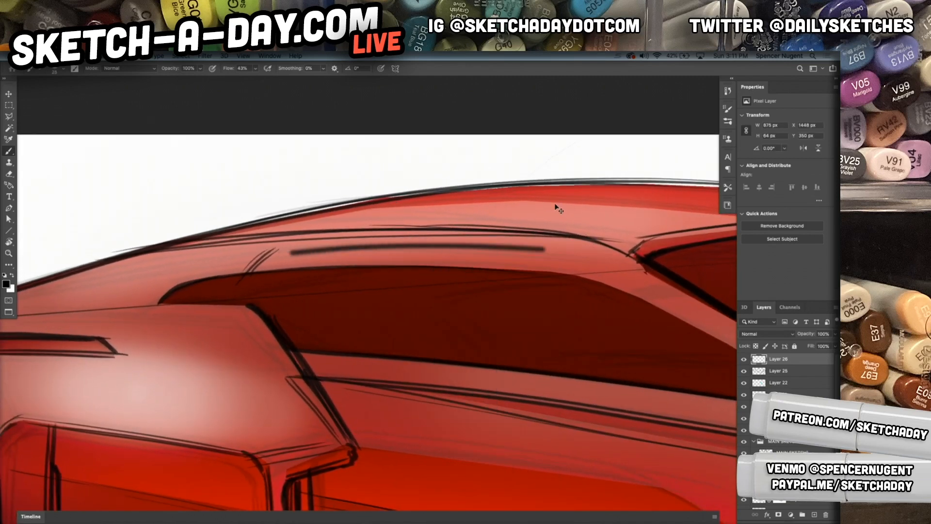
pyautogui.press('v')
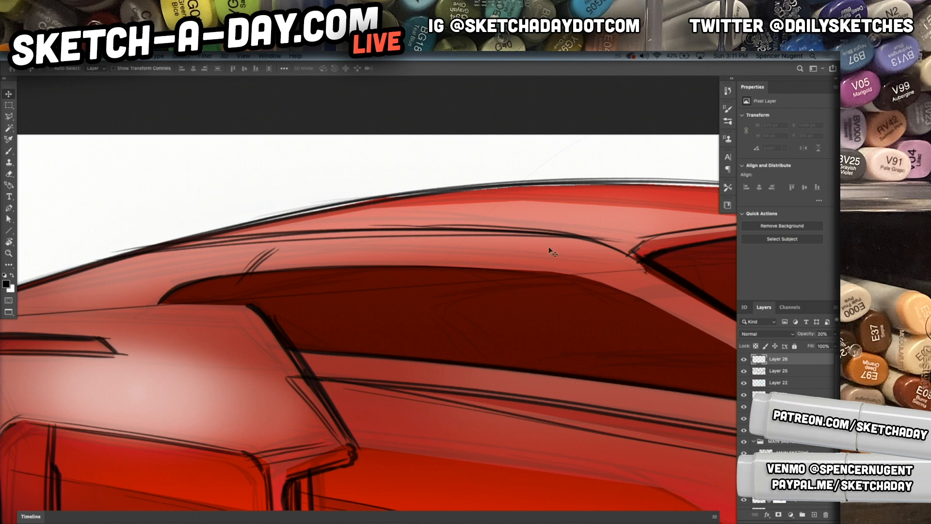
pyautogui.press('b')
pyautogui.moveTo(567, 255)
pyautogui.mouseDown()
pyautogui.moveTo(370, 239)
pyautogui.moveTo(195, 251)
pyautogui.mouseUp()
pyautogui.hotkey('ctrl', 'z')
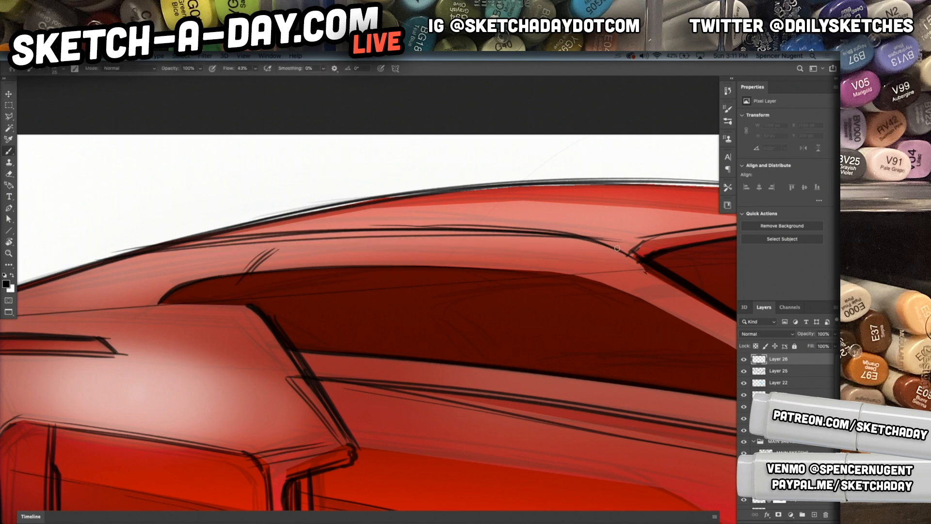
# Add a new layer on top and set its blend mode to Multiply
pyautogui.click(814, 514)
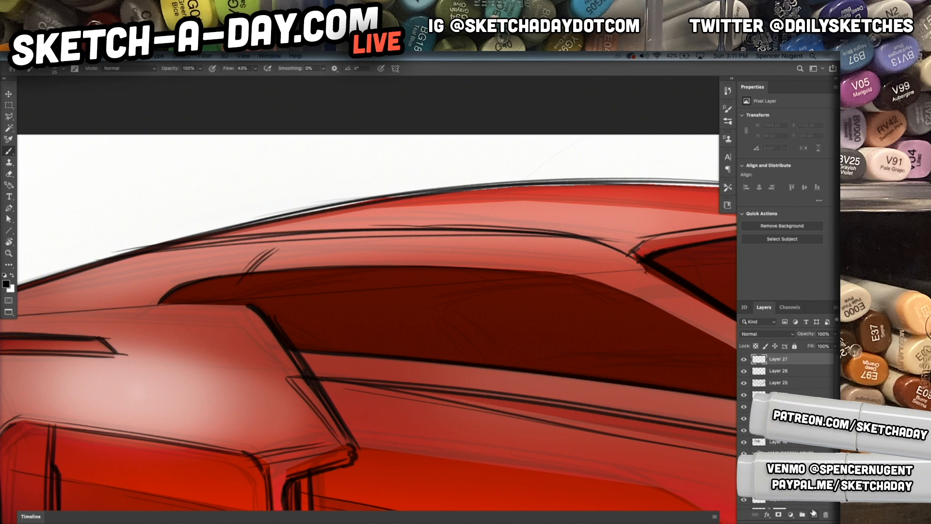
pyautogui.click(770, 322)
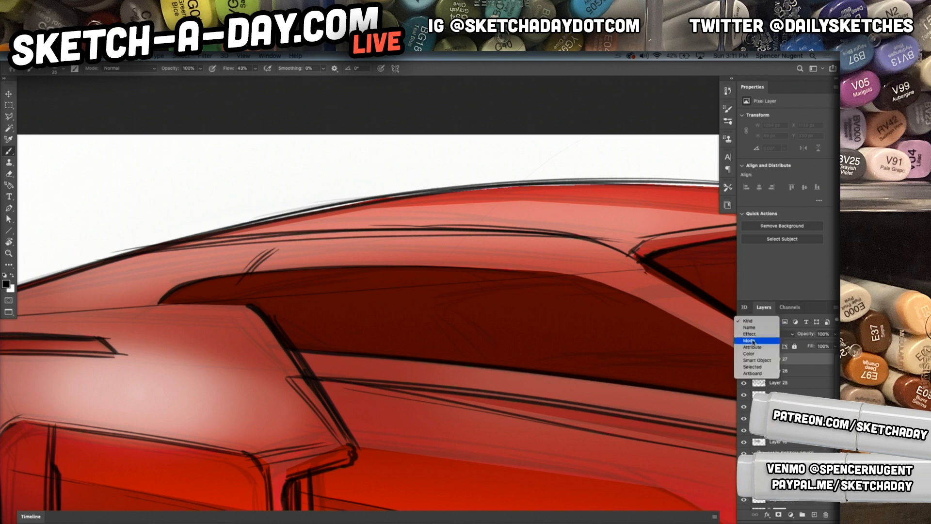
pyautogui.press('Escape')
pyautogui.click(768, 333)
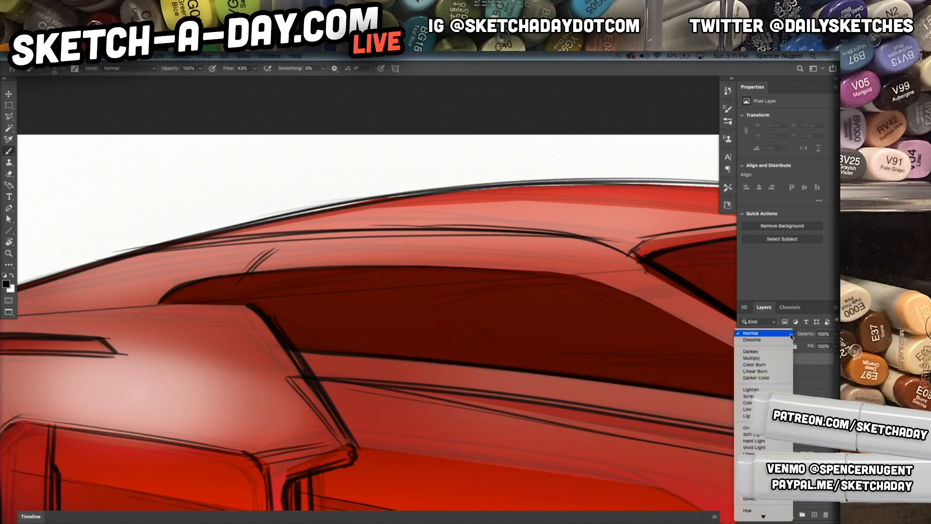
pyautogui.click(759, 358)
# Try a soft black stroke along the roof rail, undo it, and set the brush opacity to 20%
pyautogui.click(354, 276)
pyautogui.moveTo(133, 268); pyautogui.dragTo(538, 240)
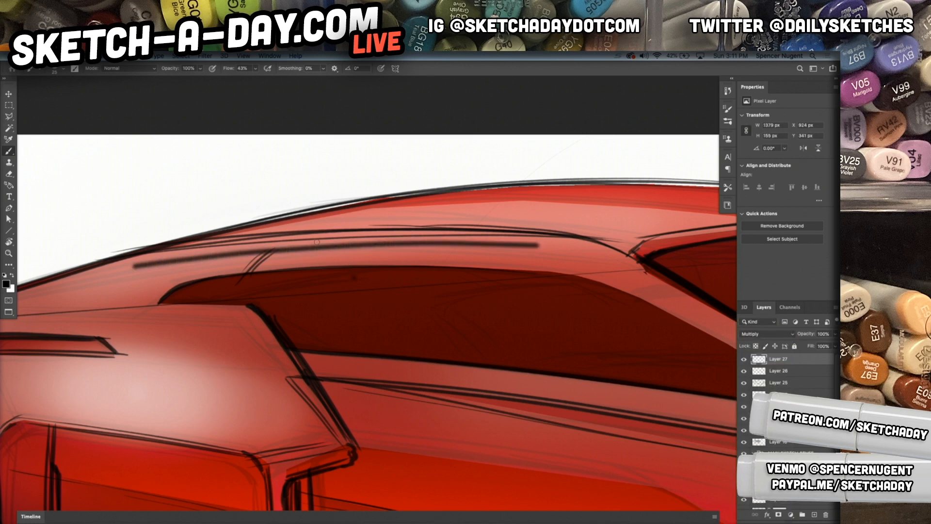
pyautogui.hotkey('ctrl', 'z')
pyautogui.press('v')
pyautogui.press('b')
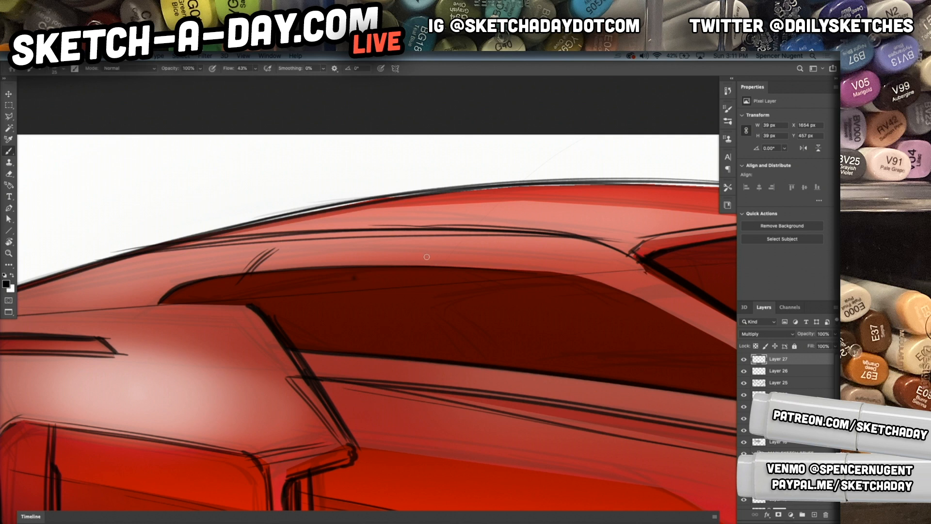
pyautogui.press('2')
# Shade the roof rail above the side window with long, soft black strokes
pyautogui.moveTo(371, 248); pyautogui.dragTo(494, 249)
pyautogui.hotkey('ctrl', 'z')
pyautogui.moveTo(147, 263)
pyautogui.mouseDown()
pyautogui.moveTo(451, 244)
pyautogui.moveTo(601, 251)
pyautogui.mouseUp()
pyautogui.moveTo(140, 262)
pyautogui.mouseDown()
pyautogui.moveTo(421, 248)
pyautogui.moveTo(633, 280)
pyautogui.mouseUp()
pyautogui.moveTo(475, 244)
pyautogui.mouseDown()
pyautogui.moveTo(588, 258)
pyautogui.moveTo(618, 273)
pyautogui.mouseUp()
pyautogui.moveTo(510, 247); pyautogui.dragTo(176, 262)
pyautogui.moveTo(375, 249); pyautogui.dragTo(104, 273)
pyautogui.moveTo(239, 255); pyautogui.dragTo(68, 286)
# Deepen the soft shading at the rear end of the roof rail, behind the side window
pyautogui.moveTo(222, 282)
pyautogui.mouseDown()
pyautogui.moveTo(343, 280)
pyautogui.moveTo(122, 303)
pyautogui.mouseUp()
pyautogui.moveTo(258, 267); pyautogui.dragTo(94, 312)
pyautogui.moveTo(245, 268); pyautogui.dragTo(78, 311)
pyautogui.moveTo(164, 288); pyautogui.dragTo(92, 312)
# Build up soft black shading down the pillar between the side window and the windshield
pyautogui.moveTo(624, 281); pyautogui.dragTo(466, 309)
pyautogui.moveTo(223, 281)
pyautogui.mouseDown()
pyautogui.moveTo(461, 268)
pyautogui.moveTo(577, 283)
pyautogui.mouseUp()
pyautogui.moveTo(633, 316); pyautogui.dragTo(426, 328)
pyautogui.moveTo(376, 299)
pyautogui.mouseDown()
pyautogui.moveTo(479, 359)
pyautogui.moveTo(426, 315)
pyautogui.moveTo(597, 430)
pyautogui.mouseUp()
pyautogui.moveTo(373, 293); pyautogui.dragTo(553, 399)
pyautogui.moveTo(474, 346); pyautogui.dragTo(619, 435)
pyautogui.moveTo(389, 295); pyautogui.dragTo(606, 432)
pyautogui.moveTo(507, 359); pyautogui.dragTo(573, 406)
pyautogui.moveTo(535, 373); pyautogui.dragTo(630, 421)
pyautogui.press('super+z')
pyautogui.press('super+z')
pyautogui.moveTo(514, 368)
pyautogui.mouseDown()
pyautogui.moveTo(580, 407)
pyautogui.moveTo(630, 422)
pyautogui.mouseUp()
pyautogui.moveTo(543, 389)
pyautogui.mouseDown()
pyautogui.moveTo(630, 426)
pyautogui.moveTo(708, 438)
pyautogui.mouseUp()
pyautogui.moveTo(579, 431); pyautogui.dragTo(496, 393)
# Shade the hood's side crease with soft black strokes from the pillar base toward the front of the car
pyautogui.scroll(-3, 536, 386)
pyautogui.scroll(2, 535, 382)
pyautogui.scroll(-3, 527, 374)
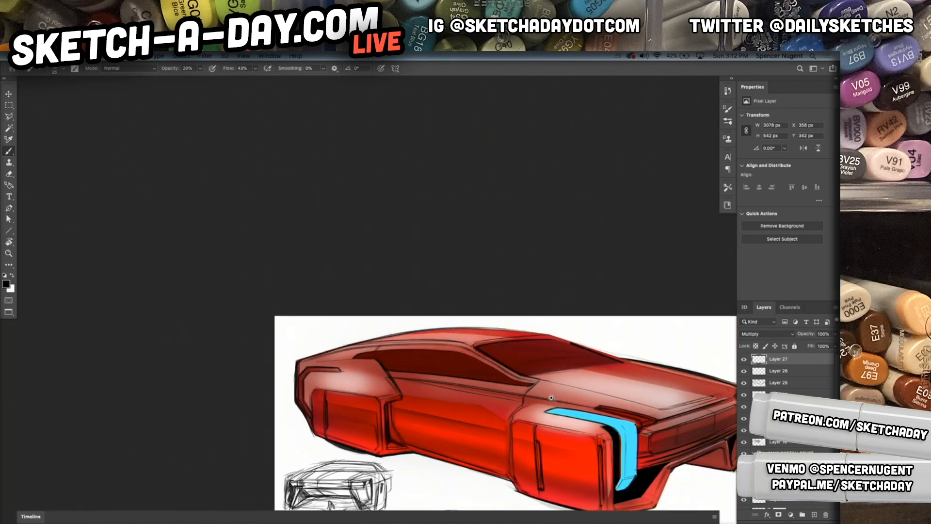
pyautogui.scroll(3, 529, 378)
pyautogui.moveTo(578, 395); pyautogui.dragTo(539, 396)
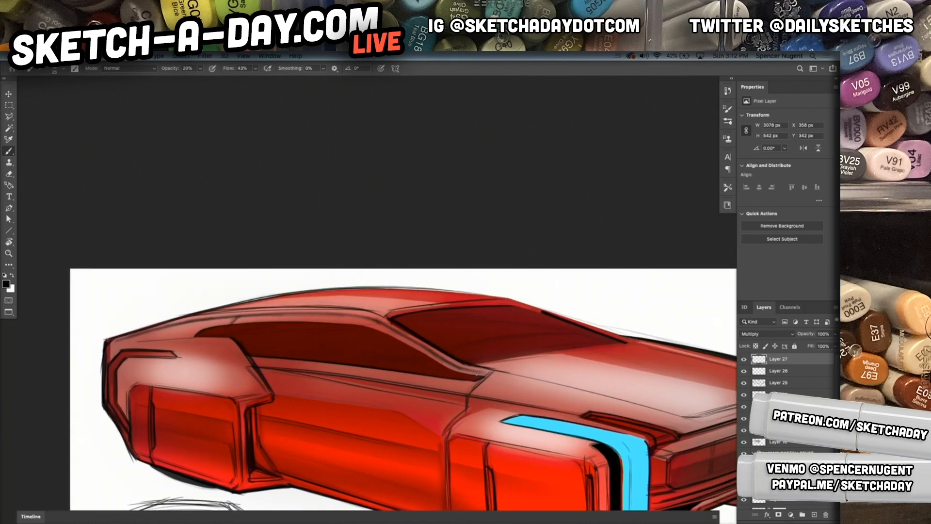
pyautogui.keyDown('shift'); pyautogui.click(695, 425); pyautogui.keyUp('shift')
pyautogui.hotkey('ctrl', 'z')
pyautogui.keyDown('shift'); pyautogui.click(695, 425); pyautogui.keyUp('shift')
pyautogui.moveTo(469, 370); pyautogui.dragTo(645, 408)
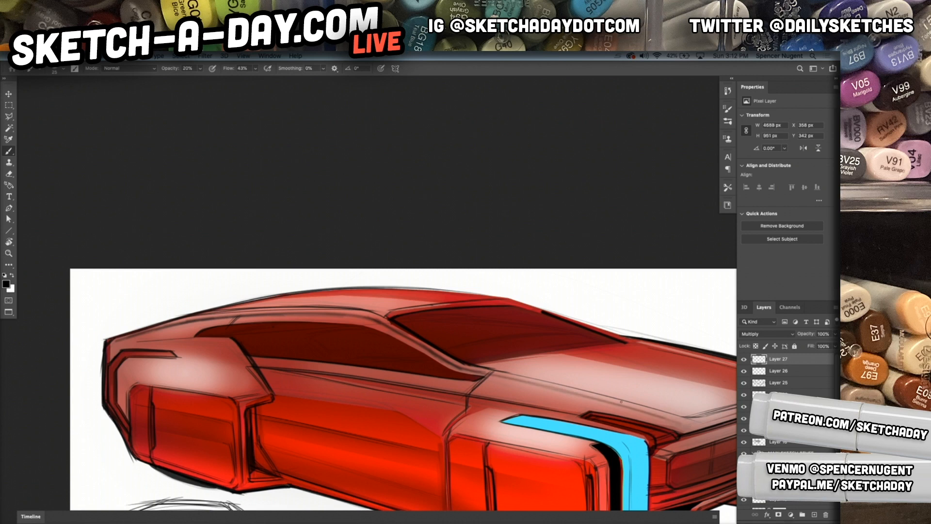
pyautogui.moveTo(468, 368); pyautogui.dragTo(695, 424)
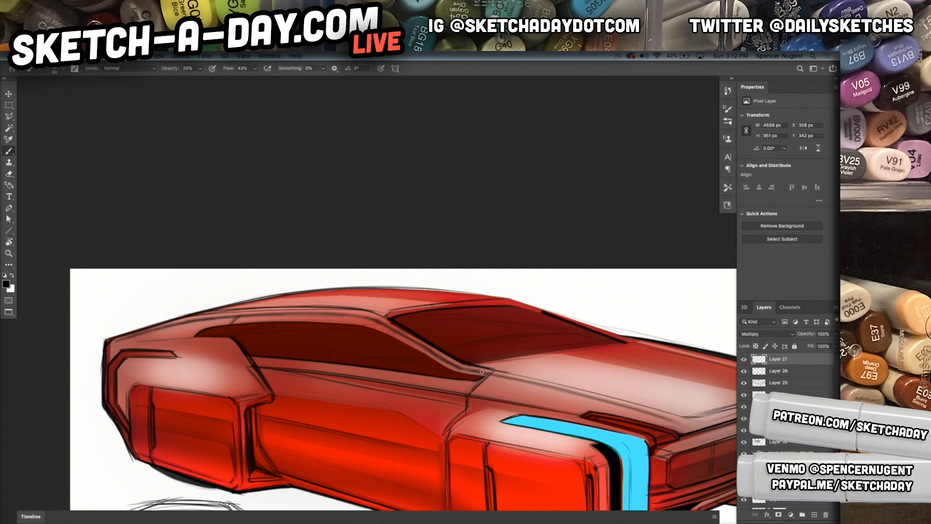
pyautogui.moveTo(470, 367); pyautogui.dragTo(688, 422)
pyautogui.moveTo(459, 364); pyautogui.dragTo(686, 423)
pyautogui.moveTo(467, 369)
pyautogui.mouseDown()
pyautogui.moveTo(404, 330)
pyautogui.moveTo(471, 371)
pyautogui.mouseUp()
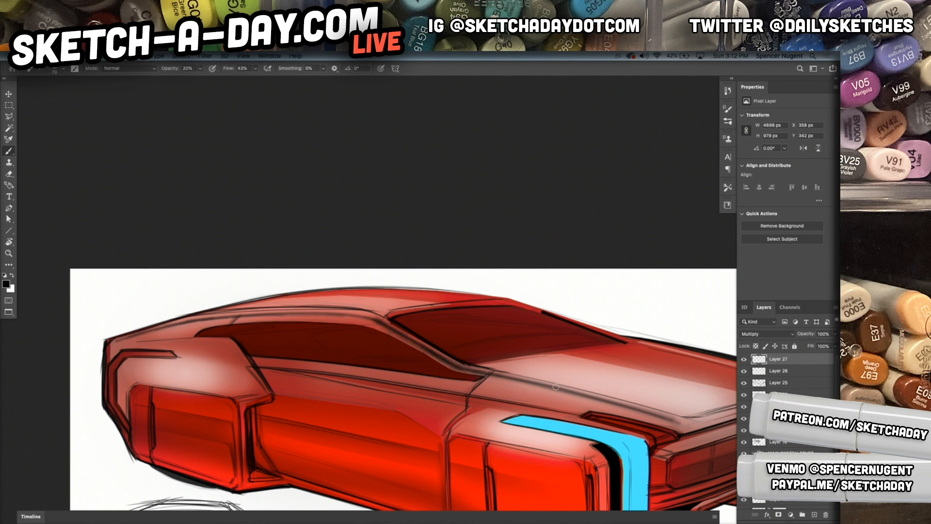
# Keep the shading layer in Multiply mode and lower its opacity to 20%
pyautogui.click(775, 334)
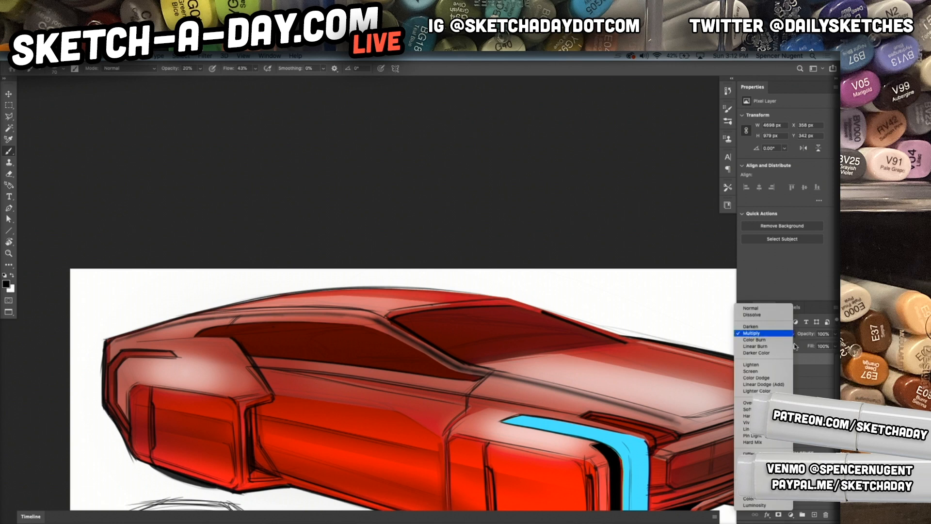
pyautogui.click(794, 346)
pyautogui.press('v')
pyautogui.press('4')
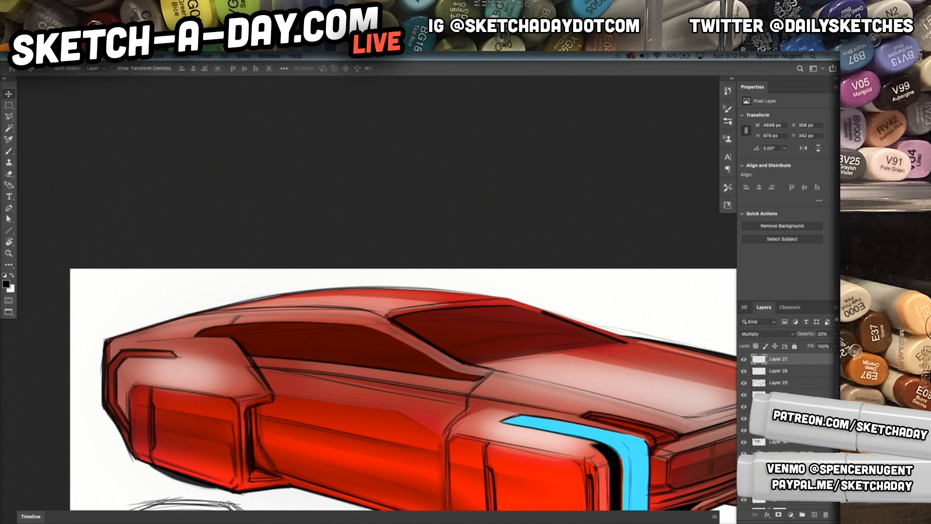
pyautogui.moveTo(484, 390); pyautogui.dragTo(551, 420)
# Add a new layer for highlights and switch the Soft Round 25 1 brush to white
pyautogui.click(813, 514)
pyautogui.press('b')
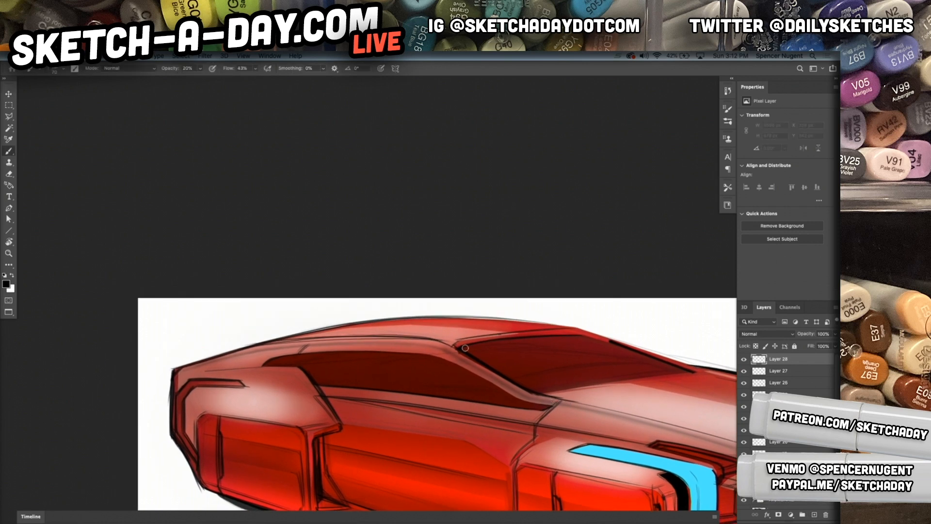
pyautogui.rightClick(426, 360)
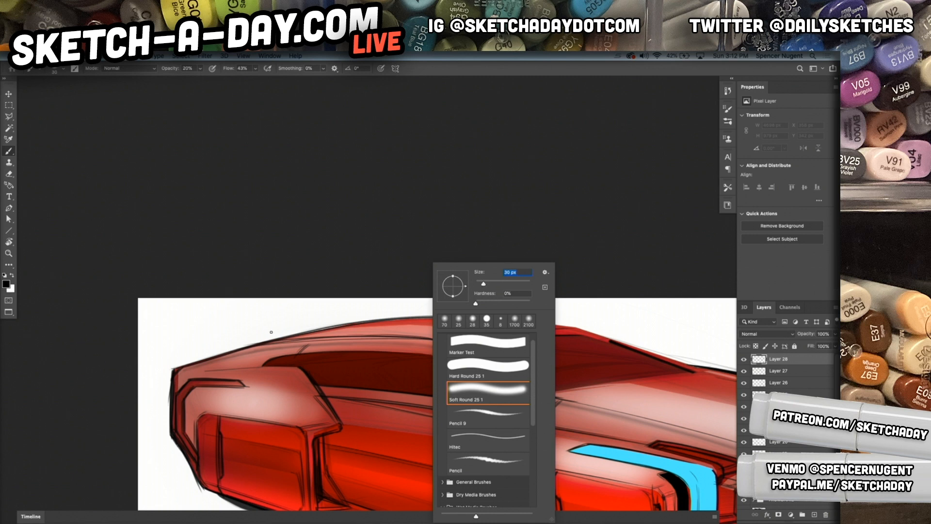
pyautogui.press('Return')
pyautogui.press('x')
# Paint a soft white highlight along the roof rail above the side window and back toward the tail
pyautogui.moveTo(390, 339)
pyautogui.mouseDown()
pyautogui.moveTo(308, 339)
pyautogui.moveTo(318, 340)
pyautogui.mouseUp()
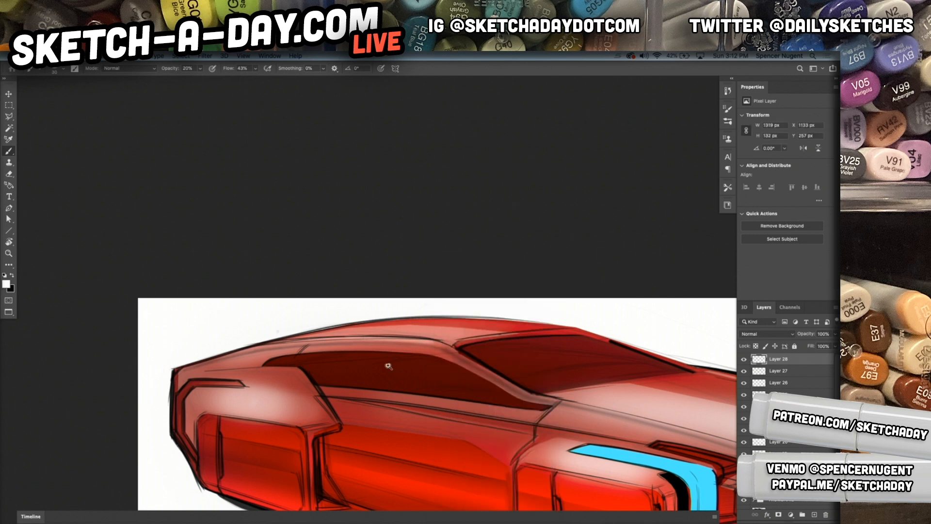
pyautogui.scroll(5, 394, 364)
pyautogui.press('super+z')
pyautogui.press('super+z')
pyautogui.moveTo(417, 364); pyautogui.dragTo(514, 386)
pyautogui.moveTo(598, 308)
pyautogui.mouseDown()
pyautogui.moveTo(187, 311)
pyautogui.moveTo(552, 308)
pyautogui.moveTo(258, 310)
pyautogui.mouseUp()
pyautogui.moveTo(561, 308)
pyautogui.mouseDown()
pyautogui.moveTo(339, 306)
pyautogui.moveTo(162, 319)
pyautogui.mouseUp()
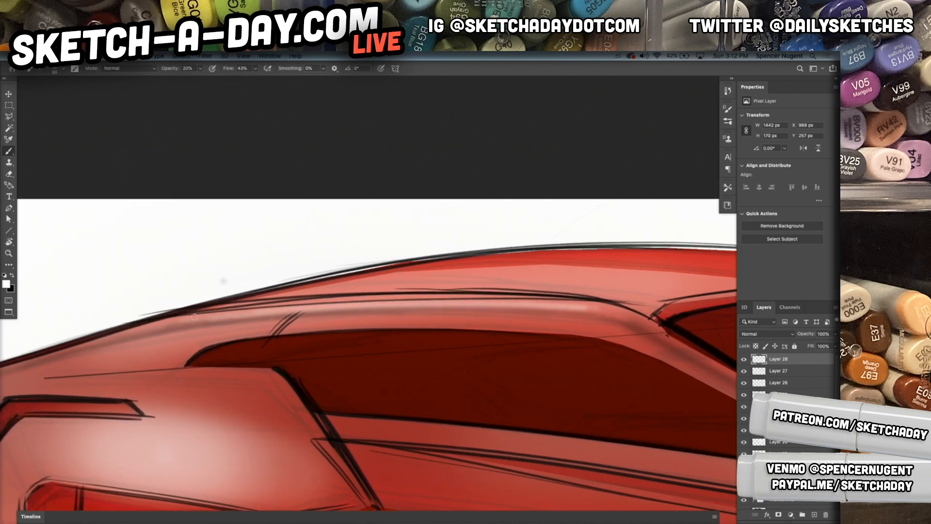
pyautogui.moveTo(564, 307); pyautogui.dragTo(162, 322)
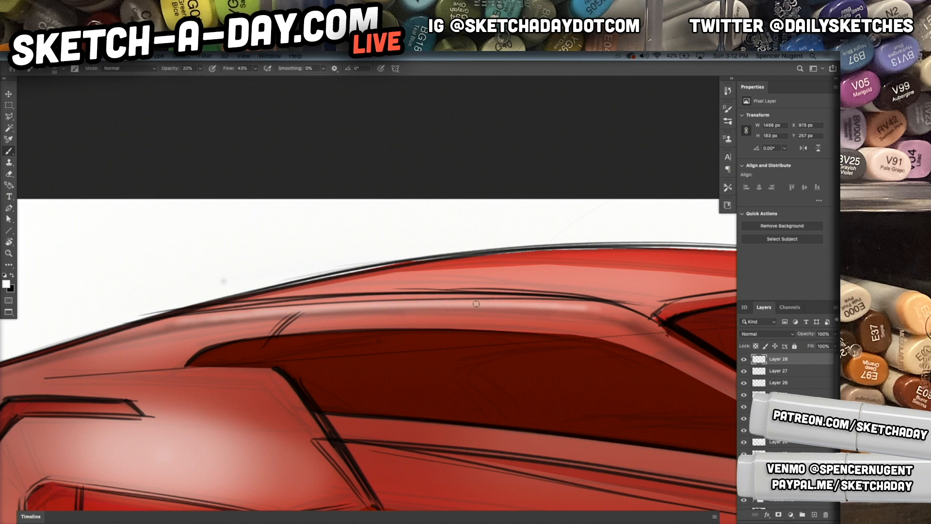
pyautogui.click(320, 322)
pyautogui.moveTo(458, 295)
pyautogui.mouseDown()
pyautogui.moveTo(141, 310)
pyautogui.moveTo(222, 305)
pyautogui.moveTo(7, 335)
pyautogui.mouseUp()
pyautogui.moveTo(165, 309); pyautogui.dragTo(9, 337)
# Continue the white highlight down the pillar between the windshield and the side window
pyautogui.moveTo(659, 328)
pyautogui.mouseDown()
pyautogui.moveTo(465, 369)
pyautogui.moveTo(487, 343)
pyautogui.mouseUp()
pyautogui.moveTo(436, 325)
pyautogui.mouseDown()
pyautogui.moveTo(342, 318)
pyautogui.moveTo(536, 361)
pyautogui.moveTo(450, 326)
pyautogui.moveTo(562, 368)
pyautogui.moveTo(266, 324)
pyautogui.moveTo(475, 334)
pyautogui.moveTo(577, 372)
pyautogui.moveTo(246, 325)
pyautogui.moveTo(557, 370)
pyautogui.mouseUp()
pyautogui.moveTo(621, 401); pyautogui.dragTo(480, 277)
pyautogui.press('r')
pyautogui.moveTo(287, 307)
pyautogui.mouseDown()
pyautogui.moveTo(291, 426)
pyautogui.moveTo(343, 427)
pyautogui.moveTo(357, 415)
pyautogui.moveTo(381, 333)
pyautogui.mouseUp()
pyautogui.press('b')
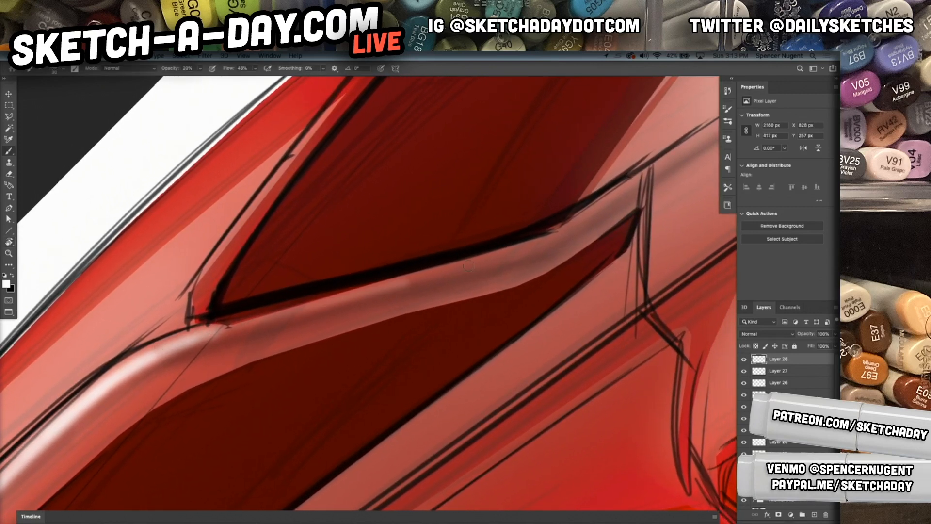
pyautogui.moveTo(177, 340)
pyautogui.mouseDown()
pyautogui.moveTo(565, 234)
pyautogui.moveTo(115, 363)
pyautogui.moveTo(205, 327)
pyautogui.moveTo(500, 255)
pyautogui.moveTo(121, 362)
pyautogui.mouseUp()
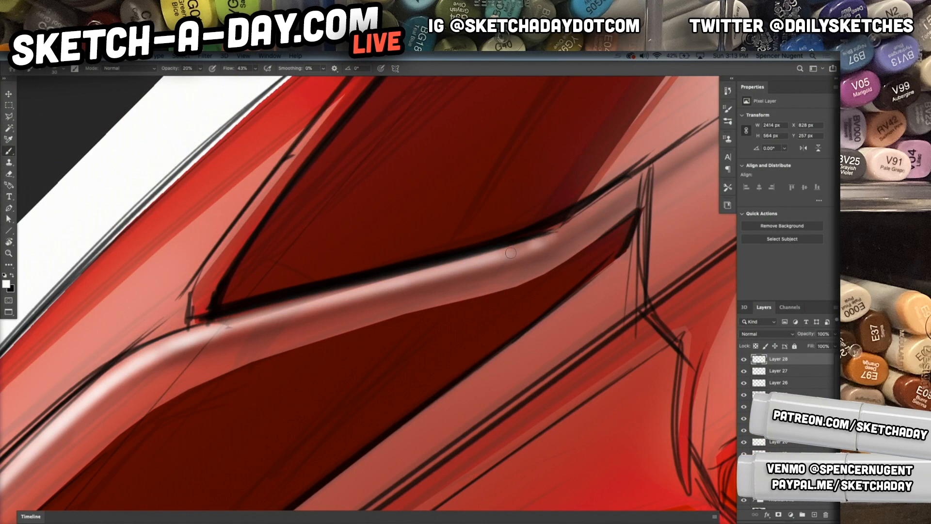
# Trace a thin white highlight around the rear corner and upper edge of the rear fender's lower red panel
pyautogui.scroll(-6, 607, 308)
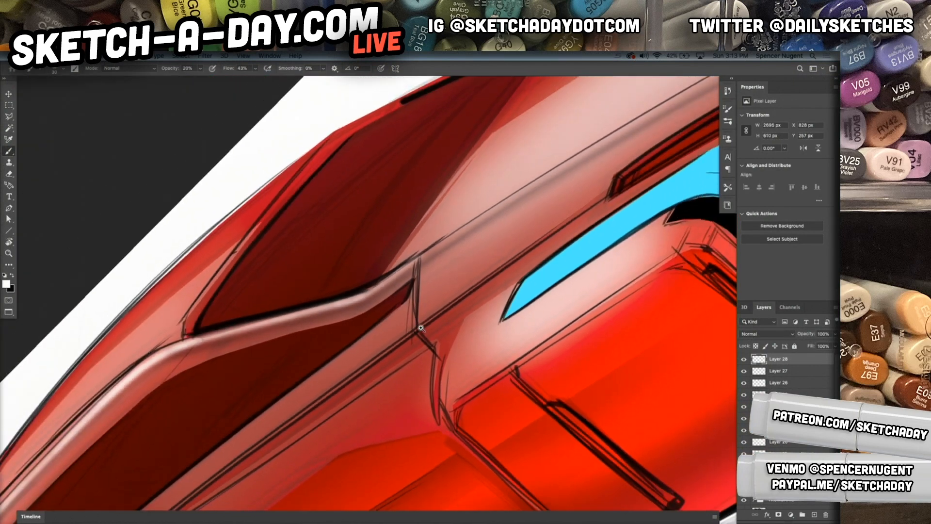
pyautogui.scroll(-6, 420, 328)
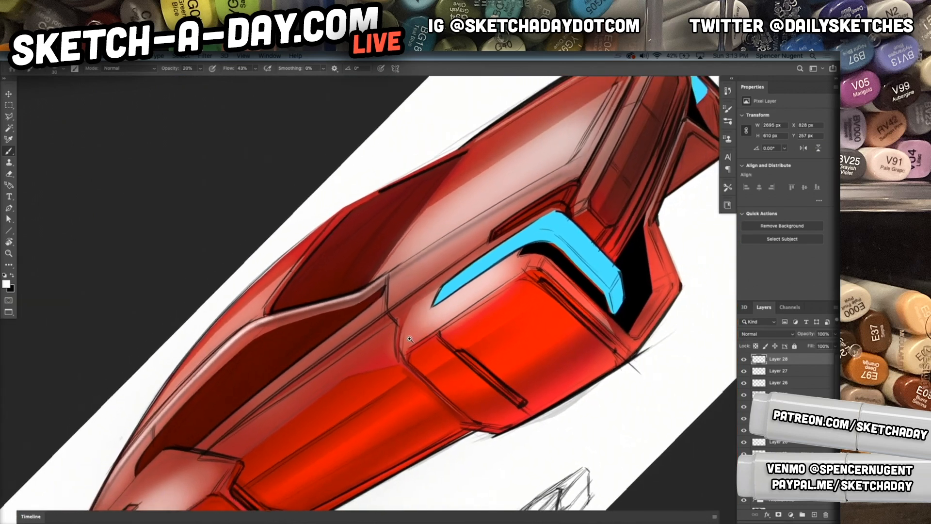
pyautogui.moveTo(410, 339)
pyautogui.mouseDown()
pyautogui.moveTo(436, 267)
pyautogui.moveTo(436, 234)
pyautogui.mouseUp()
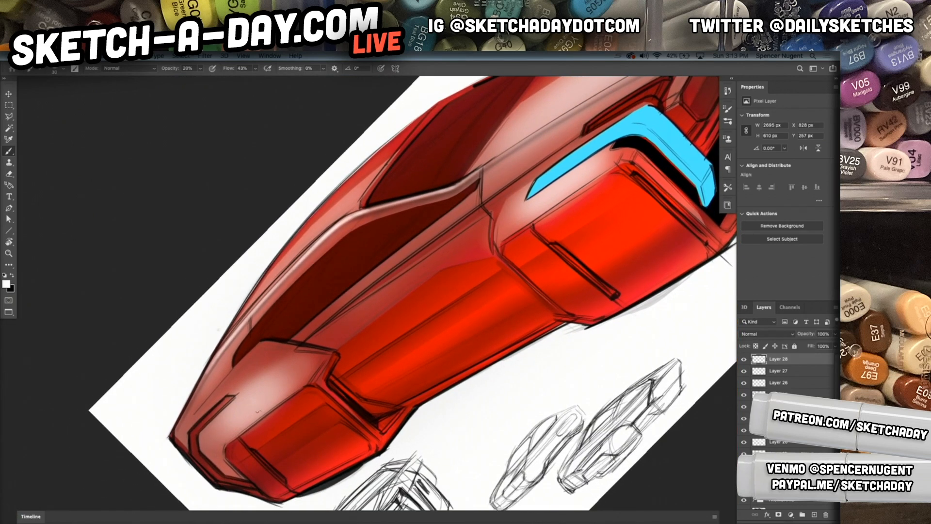
pyautogui.scroll(5, 248, 438)
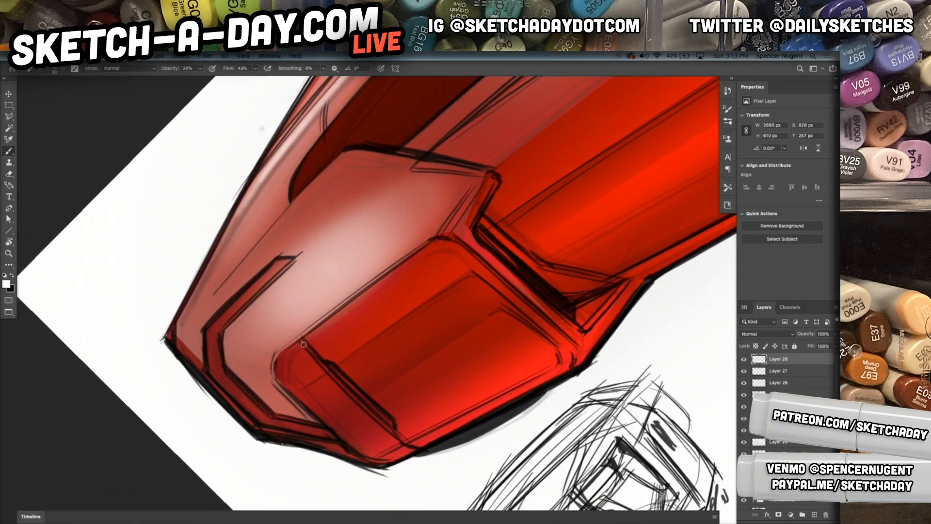
pyautogui.moveTo(275, 356); pyautogui.dragTo(272, 364)
pyautogui.hotkey('ctrl', 'z')
pyautogui.moveTo(272, 362)
pyautogui.mouseDown()
pyautogui.moveTo(272, 378)
pyautogui.moveTo(323, 430)
pyautogui.mouseUp()
pyautogui.moveTo(272, 378)
pyautogui.mouseDown()
pyautogui.moveTo(287, 343)
pyautogui.moveTo(407, 256)
pyautogui.mouseUp()
pyautogui.moveTo(274, 354); pyautogui.dragTo(409, 255)
pyautogui.moveTo(271, 355); pyautogui.dragTo(374, 276)
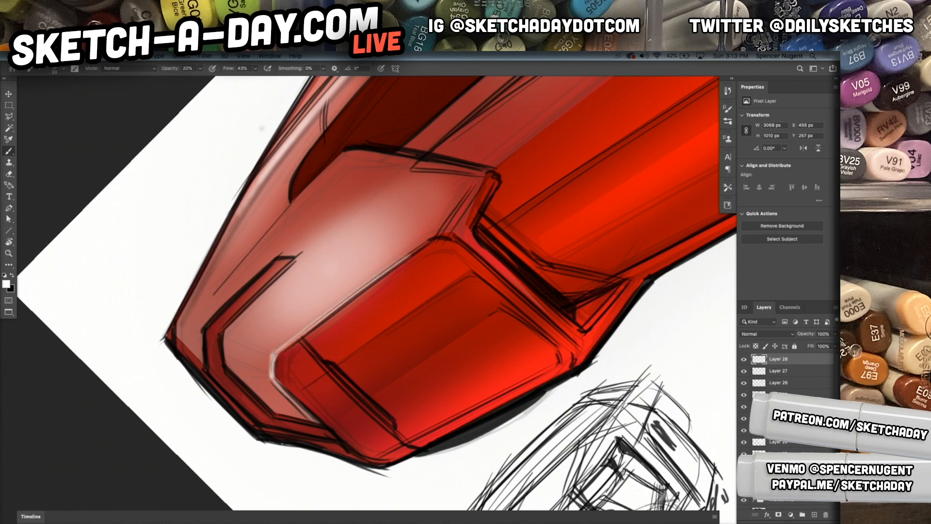
pyautogui.moveTo(288, 342); pyautogui.dragTo(418, 249)
pyautogui.moveTo(353, 293); pyautogui.dragTo(433, 240)
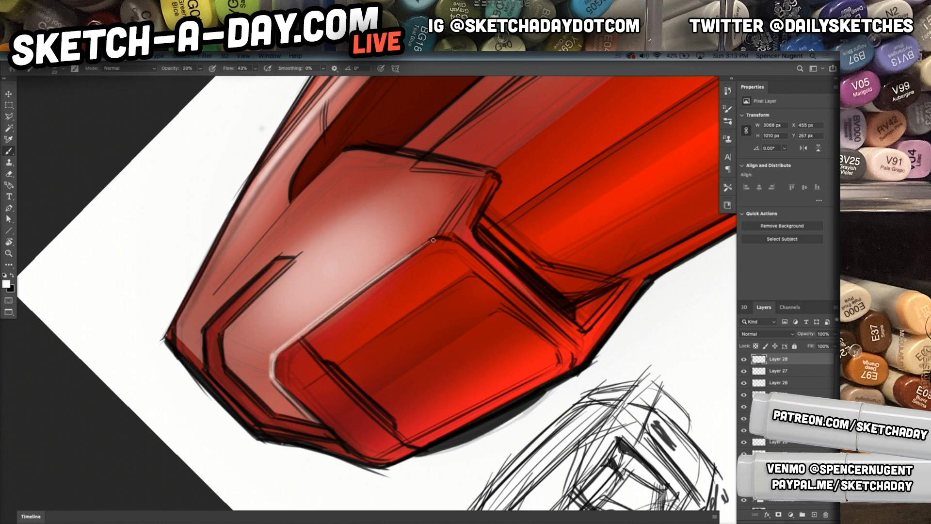
# Add white highlights along the rear fender groove's inner edge and around the side window's rear lower corner
pyautogui.moveTo(284, 275)
pyautogui.mouseDown()
pyautogui.moveTo(209, 345)
pyautogui.moveTo(280, 279)
pyautogui.mouseUp()
pyautogui.moveTo(227, 330)
pyautogui.mouseDown()
pyautogui.moveTo(293, 268)
pyautogui.moveTo(202, 325)
pyautogui.mouseUp()
pyautogui.moveTo(389, 245); pyautogui.dragTo(505, 368)
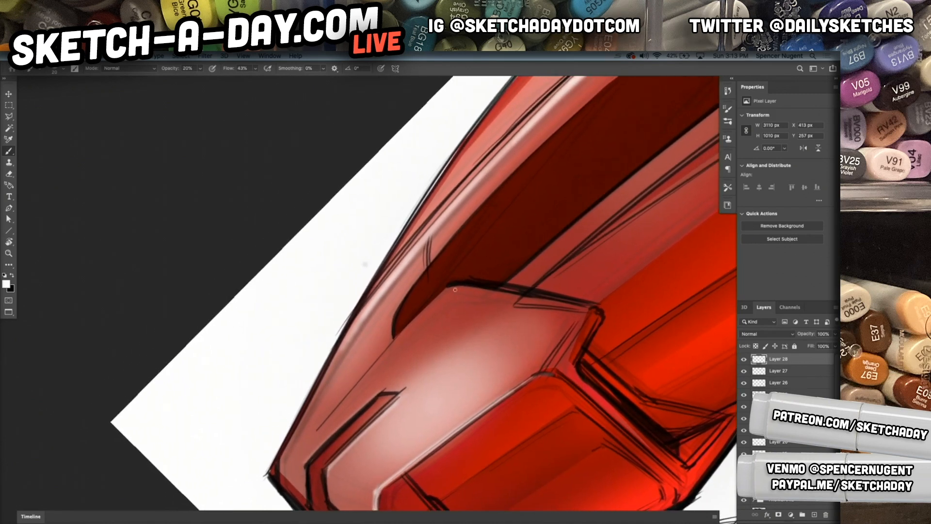
pyautogui.moveTo(445, 290); pyautogui.dragTo(397, 335)
pyautogui.moveTo(396, 334); pyautogui.dragTo(434, 298)
# Highlight the rear fender's lower front lip and the vertical edge beneath it with soft white strokes
pyautogui.moveTo(565, 327); pyautogui.dragTo(410, 333)
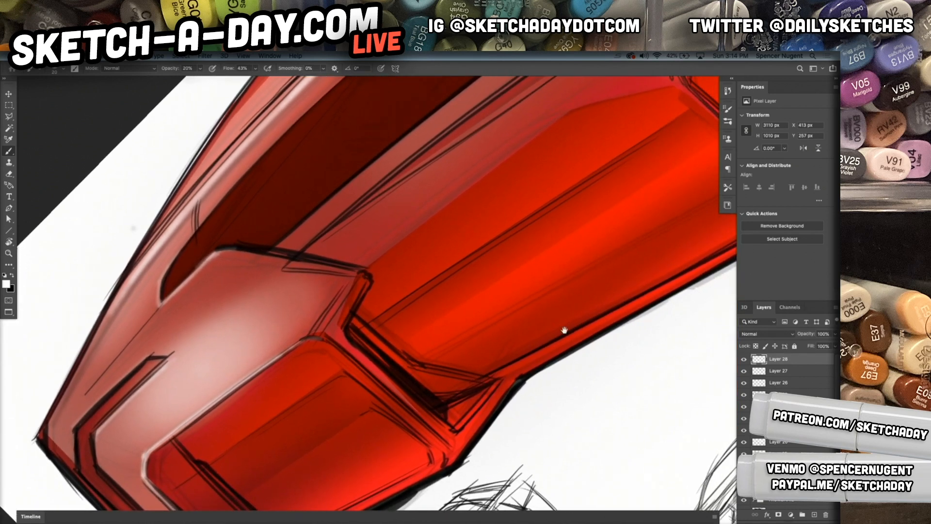
pyautogui.press('r')
pyautogui.moveTo(578, 360); pyautogui.dragTo(584, 362)
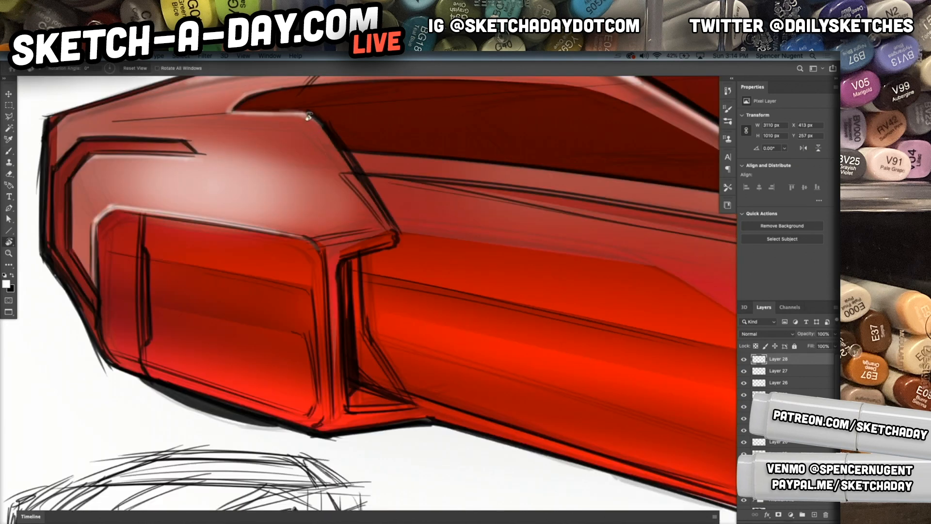
pyautogui.press('b')
pyautogui.moveTo(387, 218)
pyautogui.mouseDown()
pyautogui.moveTo(310, 117)
pyautogui.moveTo(383, 230)
pyautogui.moveTo(323, 238)
pyautogui.moveTo(385, 228)
pyautogui.mouseUp()
pyautogui.moveTo(310, 238)
pyautogui.mouseDown()
pyautogui.moveTo(388, 229)
pyautogui.moveTo(316, 236)
pyautogui.moveTo(354, 230)
pyautogui.mouseUp()
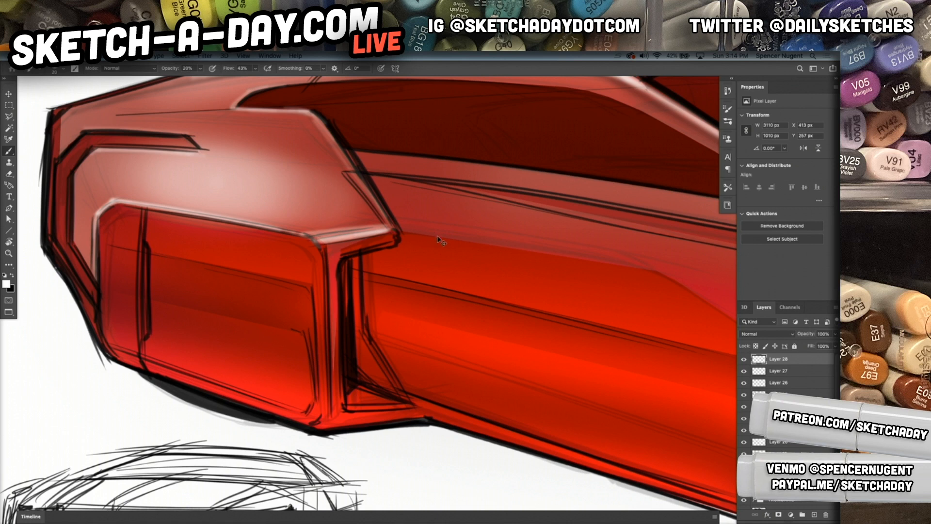
pyautogui.press('super+z')
pyautogui.moveTo(352, 253)
pyautogui.mouseDown()
pyautogui.moveTo(322, 244)
pyautogui.moveTo(336, 242)
pyautogui.moveTo(329, 274)
pyautogui.mouseUp()
# Paint the small triangular face at the base of the rear fender white and clean up its lower edge using selections
pyautogui.moveTo(346, 394)
pyautogui.mouseDown()
pyautogui.moveTo(371, 396)
pyautogui.moveTo(350, 395)
pyautogui.moveTo(365, 392)
pyautogui.moveTo(352, 403)
pyautogui.moveTo(388, 400)
pyautogui.moveTo(358, 392)
pyautogui.moveTo(344, 401)
pyautogui.moveTo(388, 403)
pyautogui.moveTo(349, 392)
pyautogui.moveTo(403, 406)
pyautogui.mouseUp()
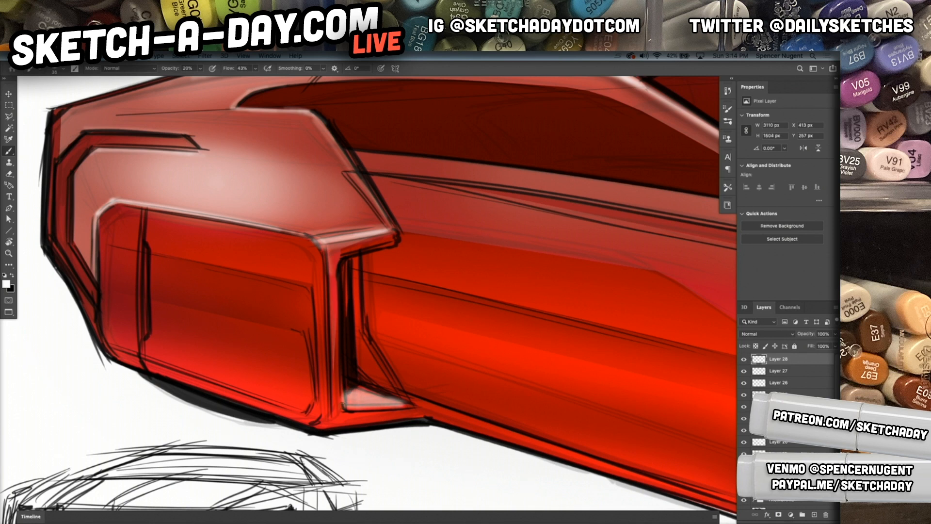
pyautogui.press('l')
pyautogui.click(347, 409)
pyautogui.click(405, 404)
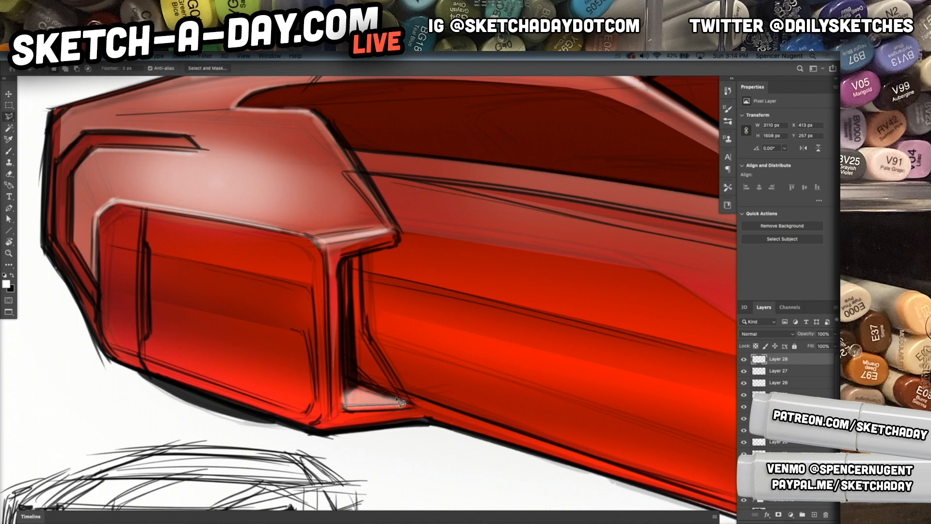
pyautogui.click(346, 411)
pyautogui.press('m')
pyautogui.moveTo(326, 357); pyautogui.dragTo(445, 448)
pyautogui.hotkey('ctrl', 'd')
# Fill a thin lasso-selected strip along the rear fender's vertical groove with white and deselect it
pyautogui.press('v')
pyautogui.moveTo(558, 445); pyautogui.dragTo(356, 362)
pyautogui.press('l')
pyautogui.moveTo(460, 398); pyautogui.dragTo(419, 399)
pyautogui.moveTo(493, 406)
pyautogui.mouseDown()
pyautogui.moveTo(441, 399)
pyautogui.moveTo(493, 395)
pyautogui.mouseUp()
pyautogui.moveTo(273, 348)
pyautogui.mouseDown()
pyautogui.moveTo(307, 280)
pyautogui.moveTo(278, 224)
pyautogui.mouseUp()
pyautogui.click(285, 206)
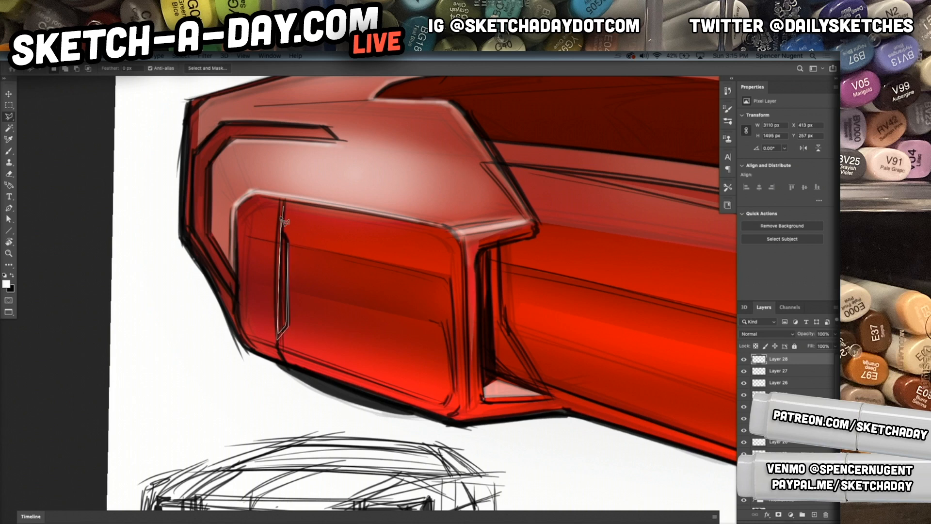
pyautogui.click(285, 205)
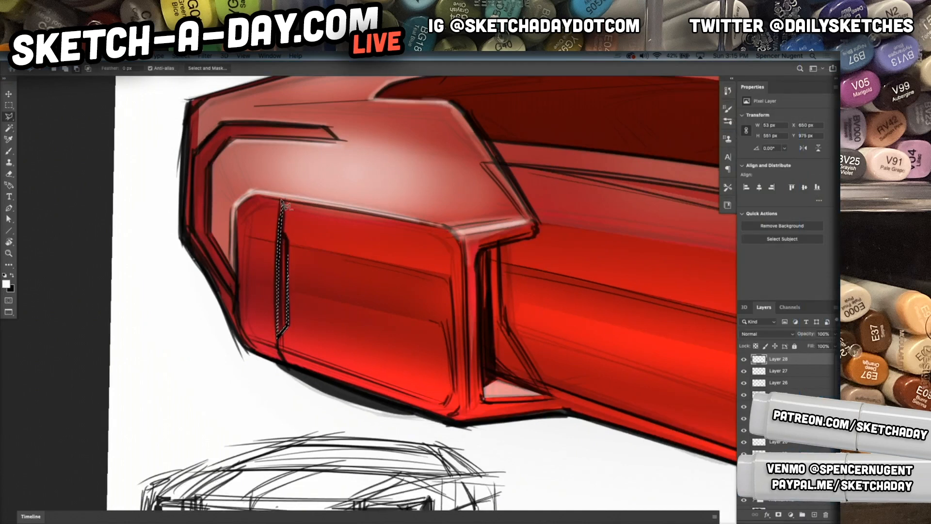
pyautogui.hotkey('ctrl', 'd')
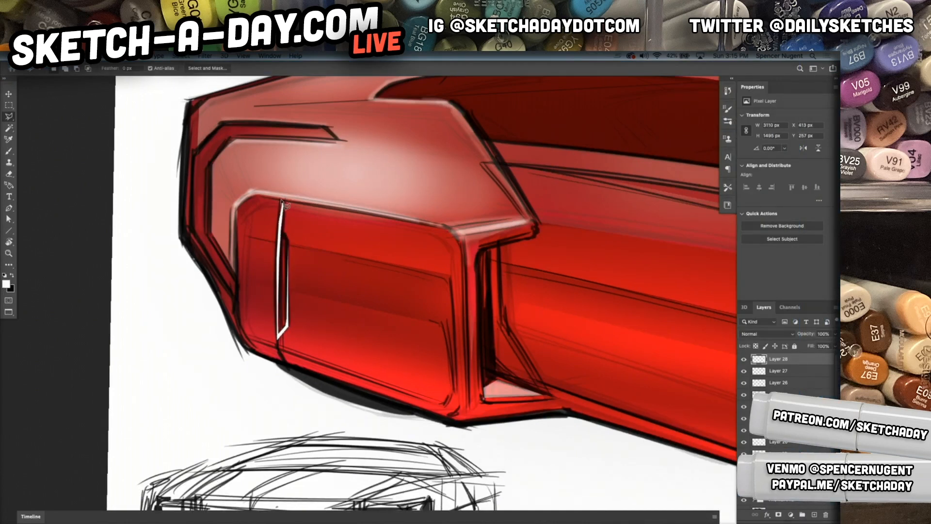
# Fade the upper part of the rear fender groove's white highlight with a Soft Round eraser
pyautogui.press('e')
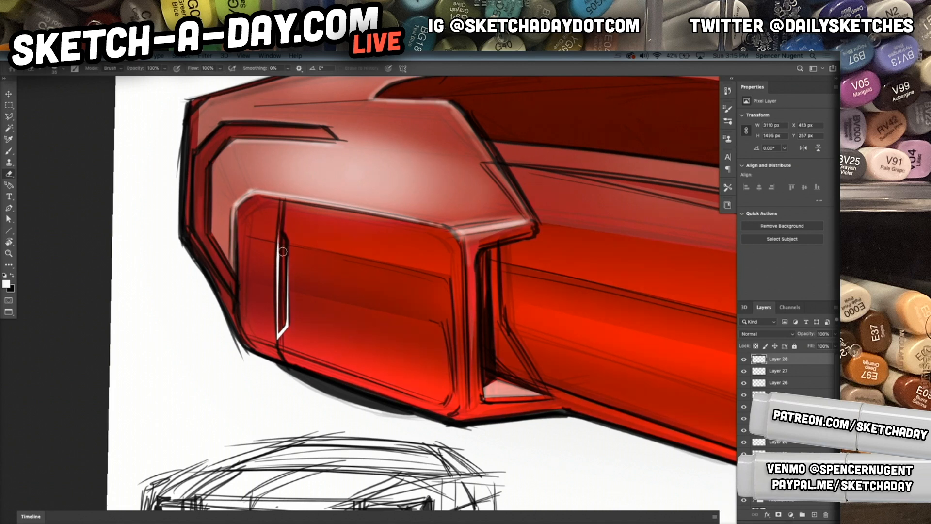
pyautogui.rightClick(318, 256)
pyautogui.click(383, 380)
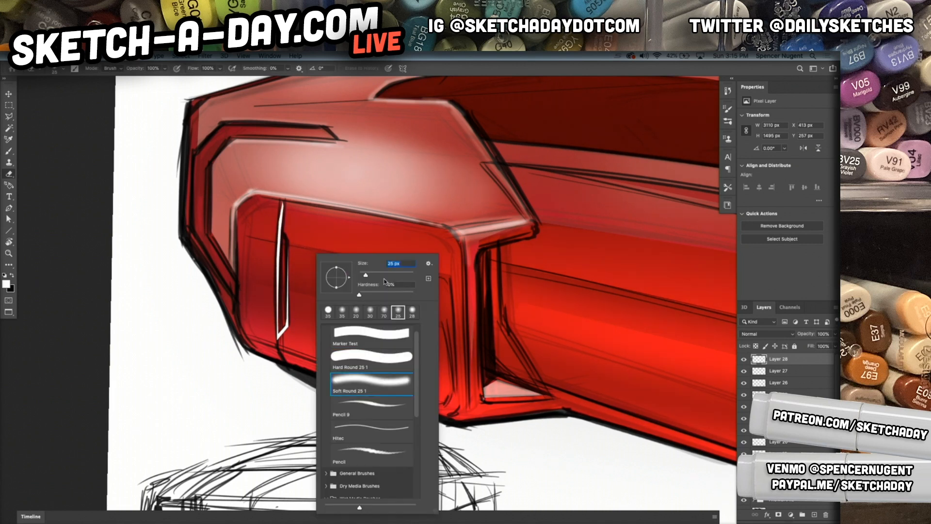
pyautogui.click(286, 205)
pyautogui.moveTo(287, 205); pyautogui.dragTo(294, 321)
pyautogui.hotkey('ctrl', 'z')
# Fill a narrow selected strip with white along the body's lower sill, between the rear and front fenders
pyautogui.scroll(-5, 460, 359)
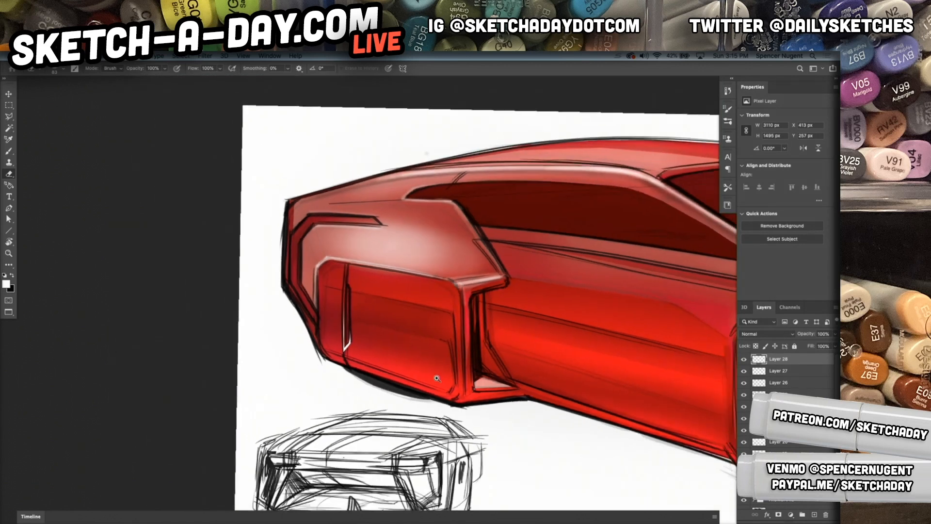
pyautogui.moveTo(450, 368); pyautogui.dragTo(297, 380)
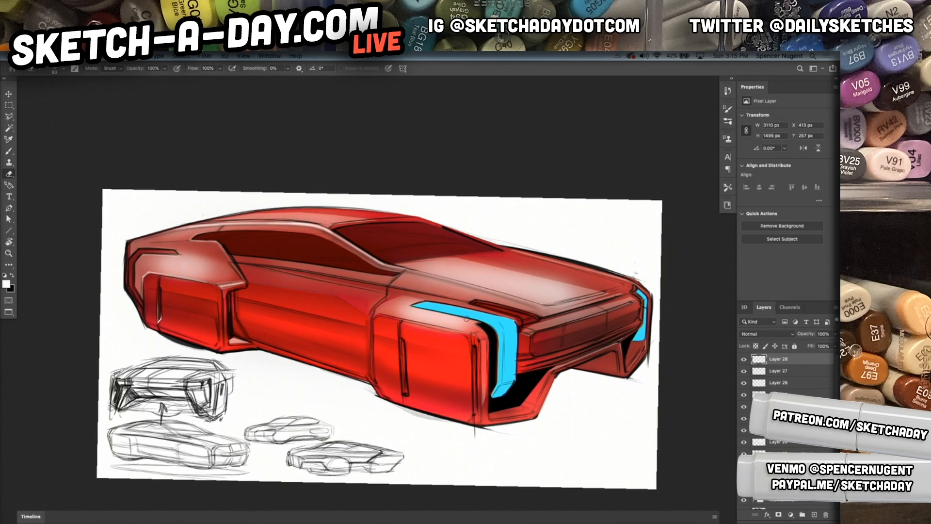
pyautogui.press('l')
pyautogui.click(252, 341)
pyautogui.click(367, 375)
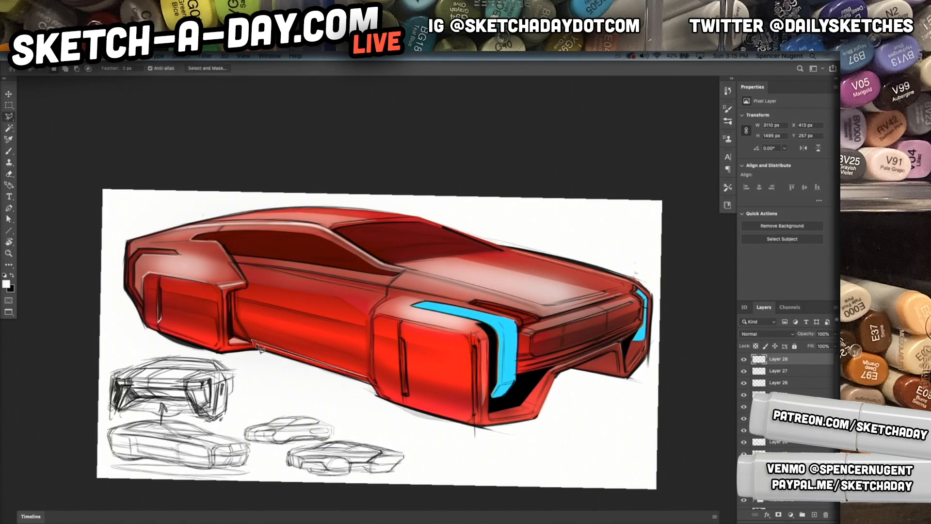
pyautogui.click(229, 349)
pyautogui.click(252, 341)
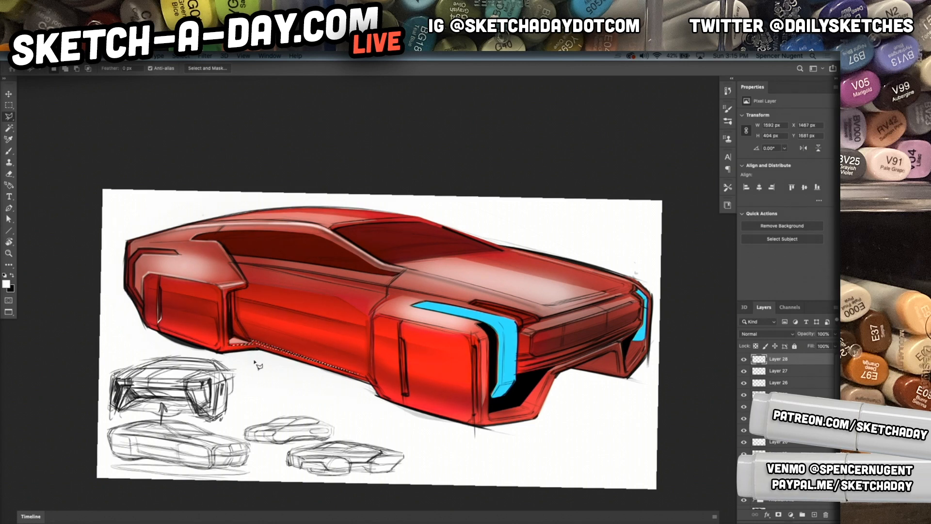
pyautogui.hotkey('ctrl', 'd')
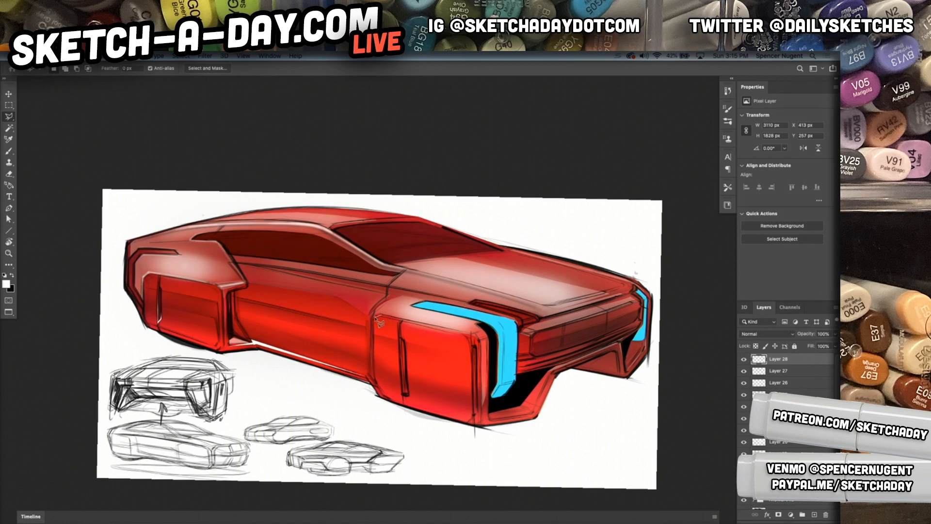
# Outline the rear, upper and front edges of the front fender's lower panel with a thin white-filled selection
pyautogui.click(373, 375)
pyautogui.click(378, 321)
pyautogui.click(484, 343)
pyautogui.click(478, 423)
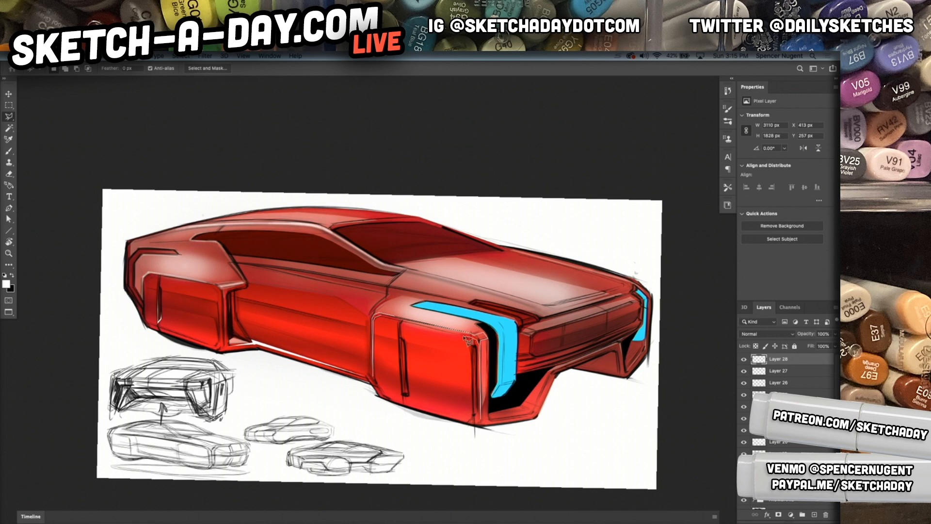
pyautogui.doubleClick(475, 342)
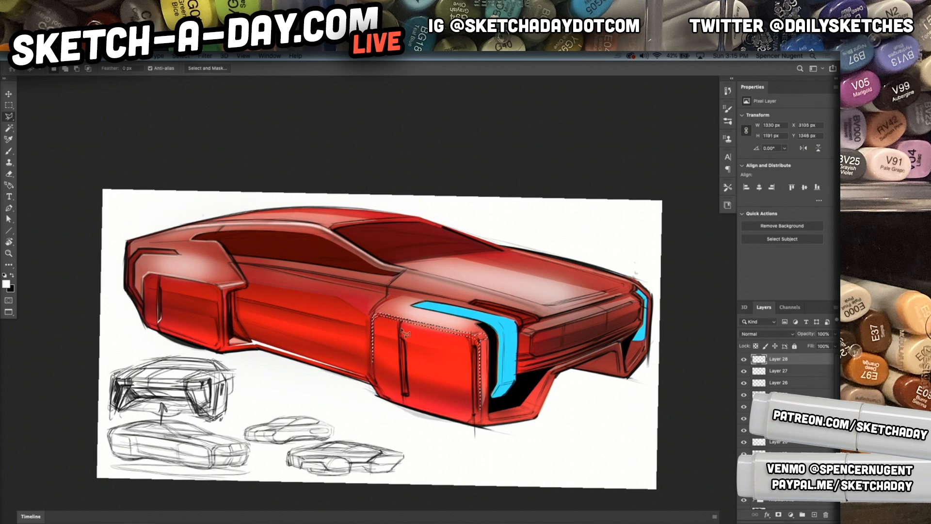
pyautogui.press('super+d')
pyautogui.moveTo(592, 402); pyautogui.dragTo(512, 424)
# Soften the white edge highlight around the front fender's lower panel with a much larger soft eraser
pyautogui.press('e')
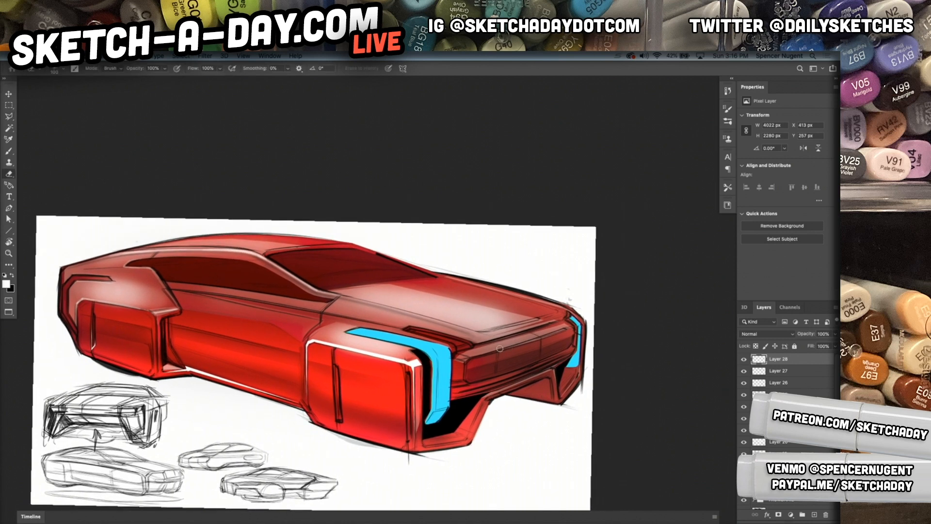
pyautogui.press(']')
pyautogui.press(']')
pyautogui.press(']')
pyautogui.press(']')
pyautogui.press(']')
pyautogui.press(']')
pyautogui.press(']')
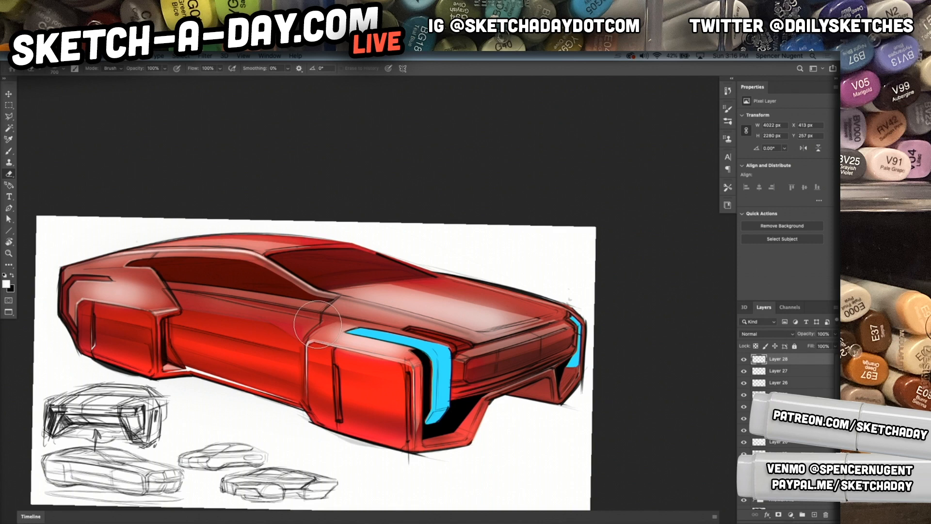
# Select the strip along the front grille's upper face and brush a soft white highlight inside it
pyautogui.press('l')
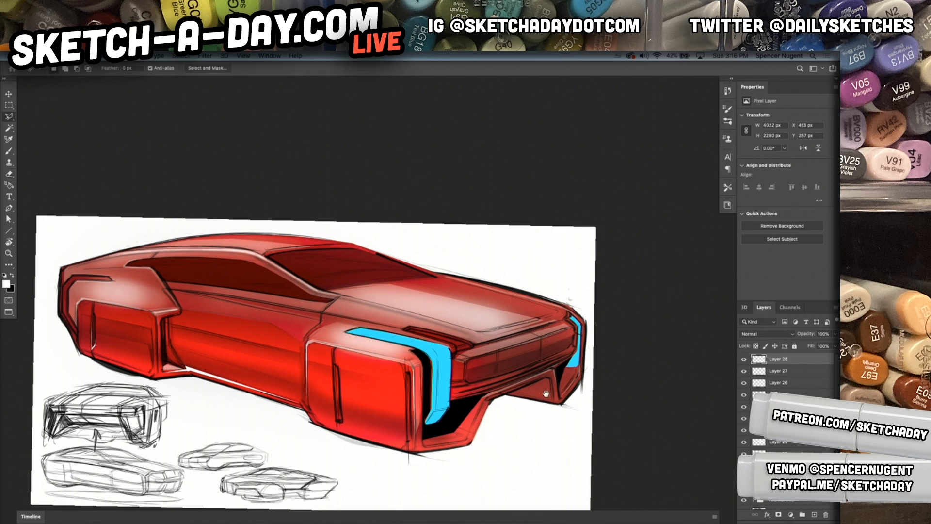
pyautogui.moveTo(534, 378); pyautogui.dragTo(512, 381)
pyautogui.moveTo(450, 355); pyautogui.dragTo(469, 362)
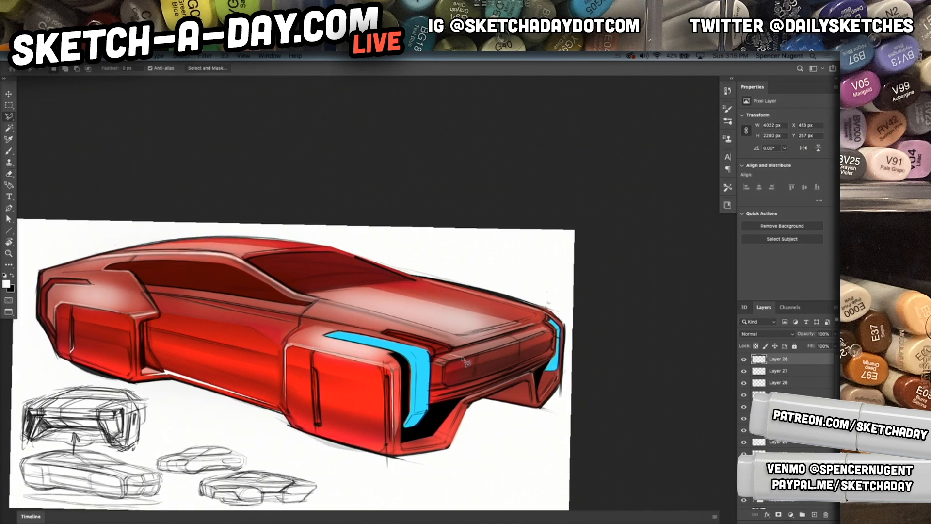
pyautogui.click(520, 338)
pyautogui.click(449, 356)
pyautogui.press('b')
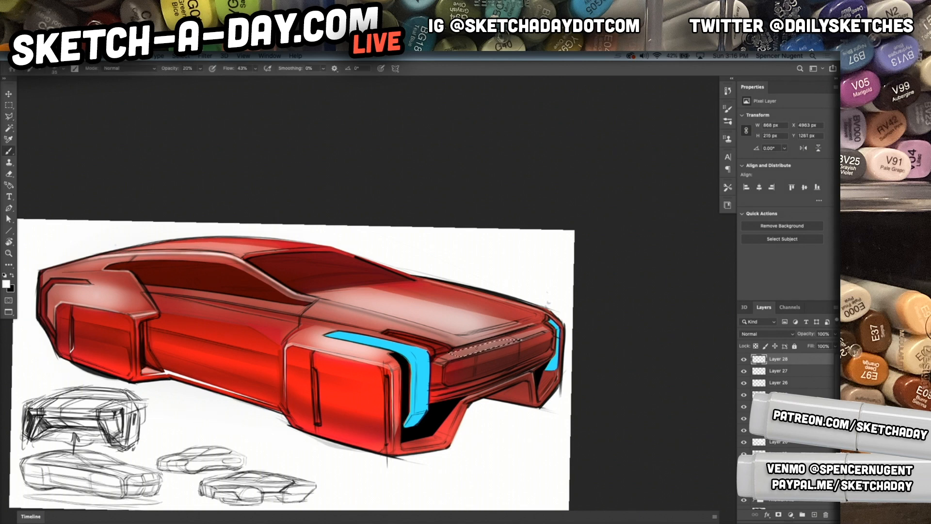
pyautogui.rightClick(498, 264)
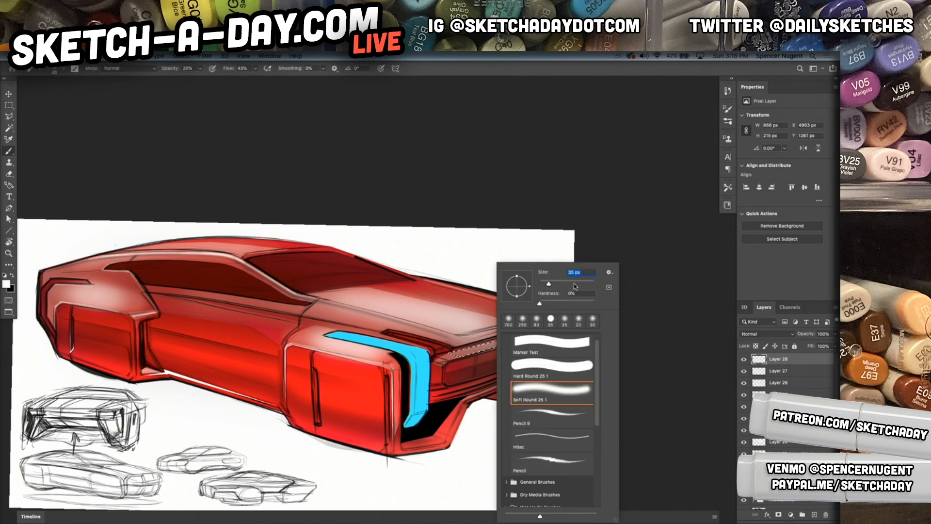
pyautogui.press('Return')
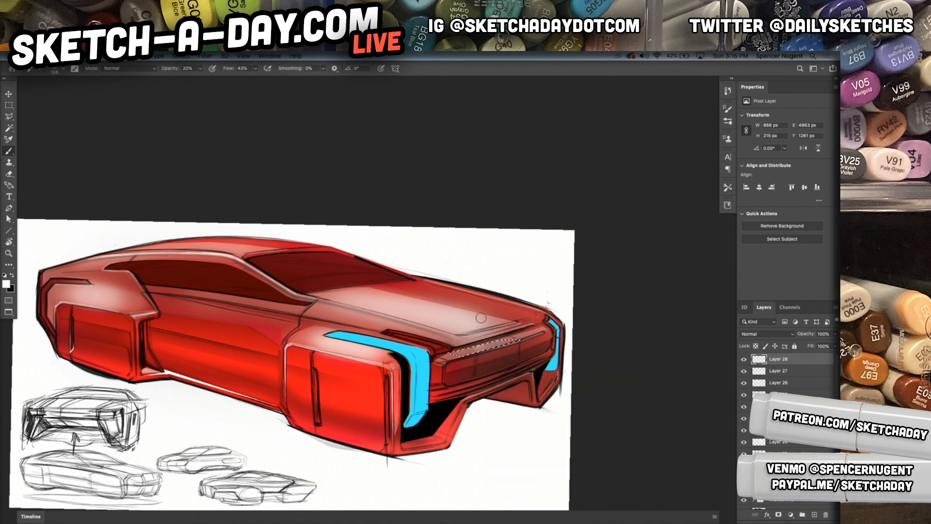
pyautogui.moveTo(475, 321)
pyautogui.mouseDown()
pyautogui.moveTo(480, 346)
pyautogui.moveTo(471, 350)
pyautogui.moveTo(476, 338)
pyautogui.mouseUp()
pyautogui.press('super+d')
# Select the thin lip along the front grille's lower edge and brush a soft white highlight onto it
pyautogui.press('l')
pyautogui.click(424, 402)
pyautogui.click(430, 396)
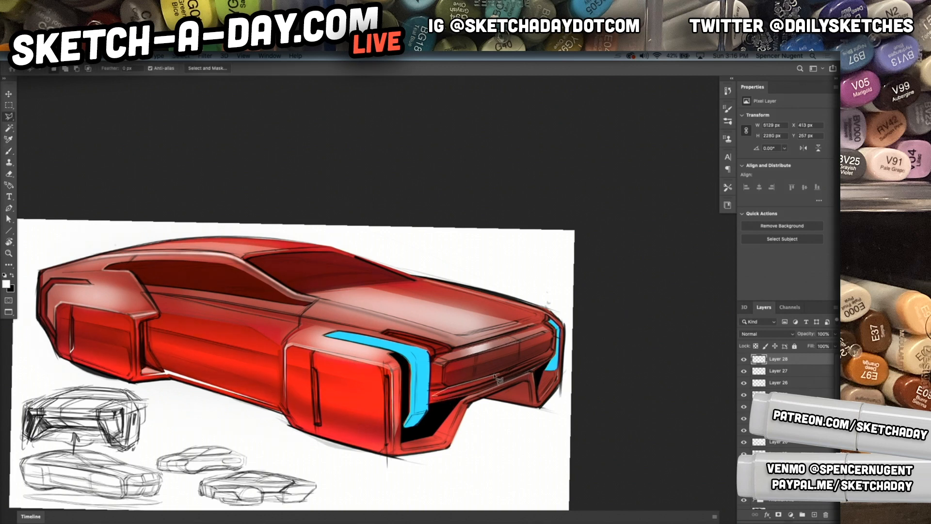
pyautogui.click(550, 354)
pyautogui.click(435, 397)
pyautogui.press('b')
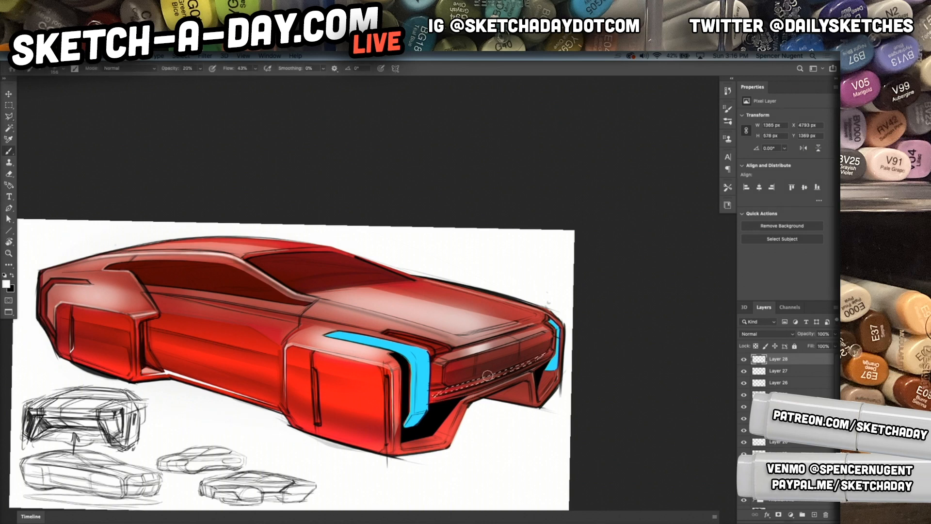
pyautogui.press('super+f')
pyautogui.press('Escape')
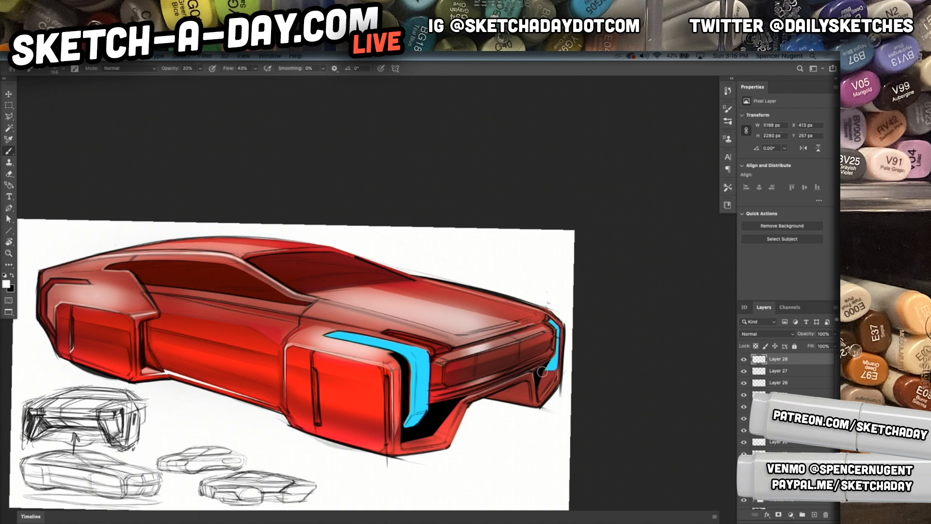
# Fill lasso-selected strips with white along the inner lower edges of both front bumper corners
pyautogui.press('v')
pyautogui.scroll(-2, 515, 392)
pyautogui.press('l')
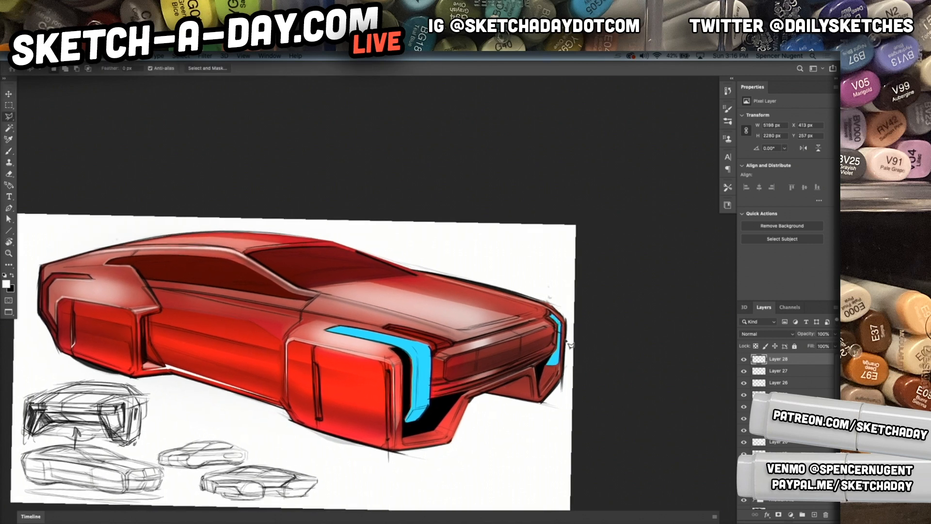
pyautogui.moveTo(558, 383)
pyautogui.mouseDown()
pyautogui.moveTo(540, 400)
pyautogui.moveTo(544, 381)
pyautogui.moveTo(556, 382)
pyautogui.mouseUp()
pyautogui.moveTo(405, 448)
pyautogui.mouseDown()
pyautogui.moveTo(447, 441)
pyautogui.moveTo(466, 399)
pyautogui.moveTo(441, 441)
pyautogui.mouseUp()
pyautogui.hotkey('alt', 'BackSpace')
pyautogui.hotkey('ctrl', 'd')
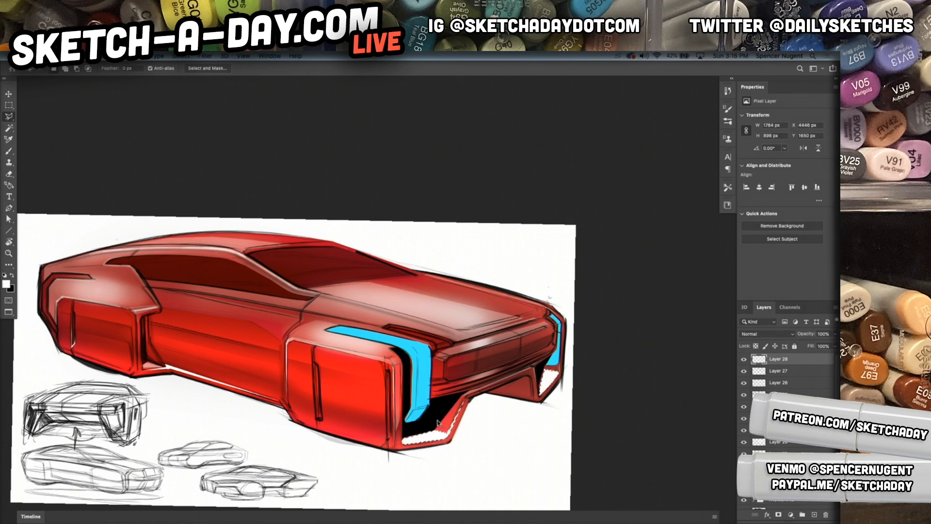
# Select an angular reflection shape inside the side window, fill it with black on a new layer, and set the layer's opacity to 40%
pyautogui.moveTo(574, 406); pyautogui.dragTo(626, 392)
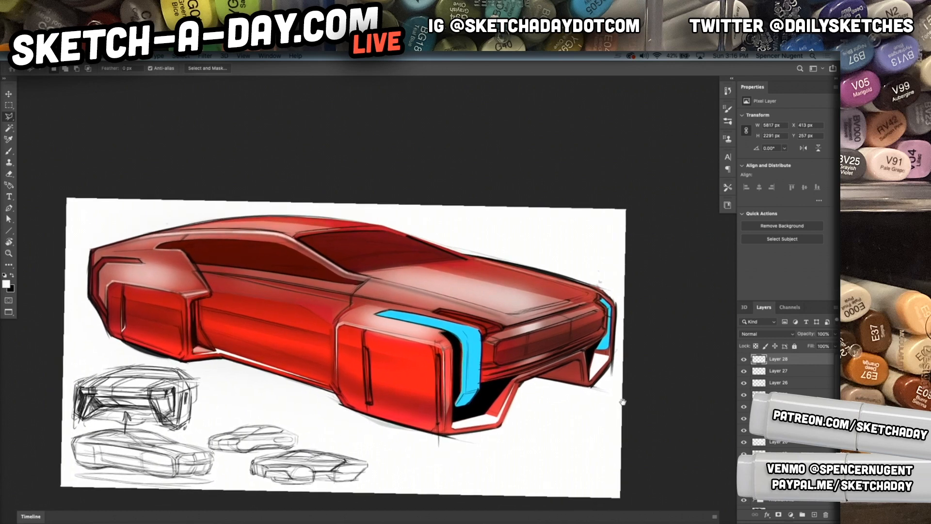
pyautogui.moveTo(517, 402); pyautogui.dragTo(538, 413)
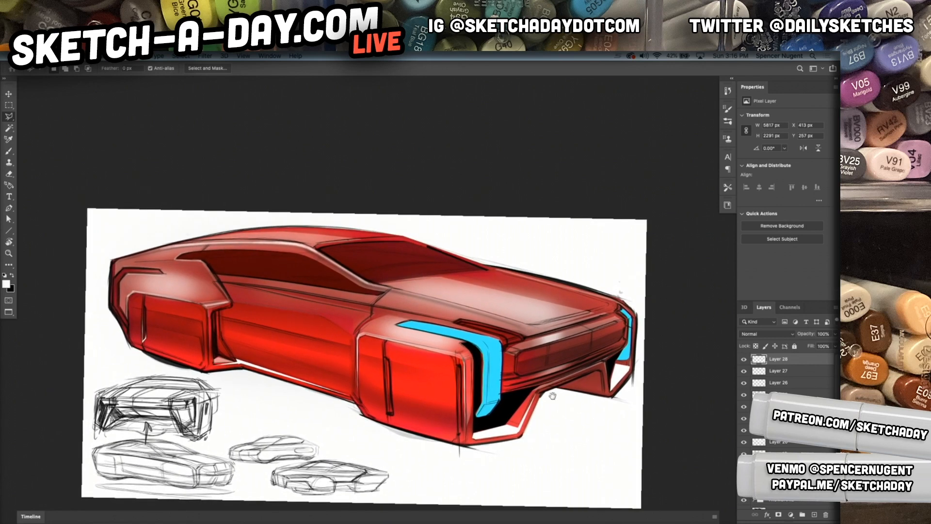
pyautogui.moveTo(537, 387); pyautogui.dragTo(562, 387)
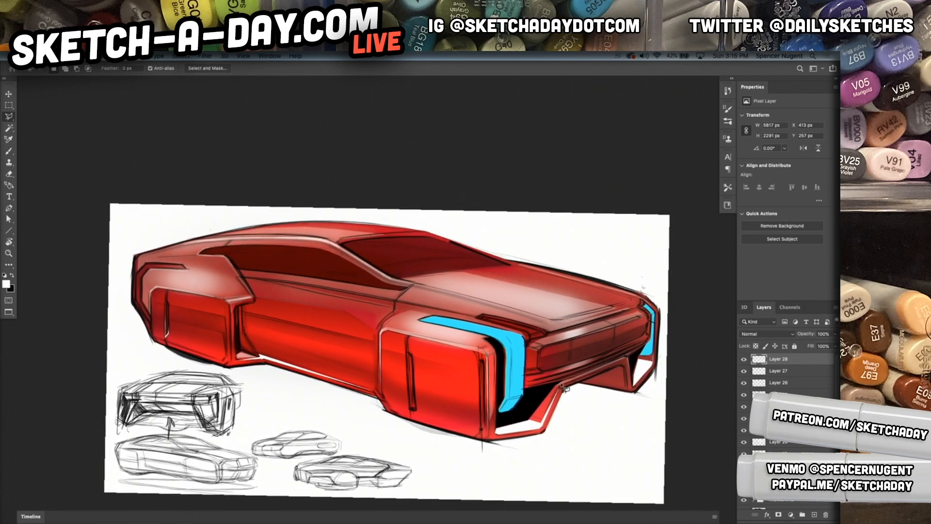
pyautogui.click(229, 251)
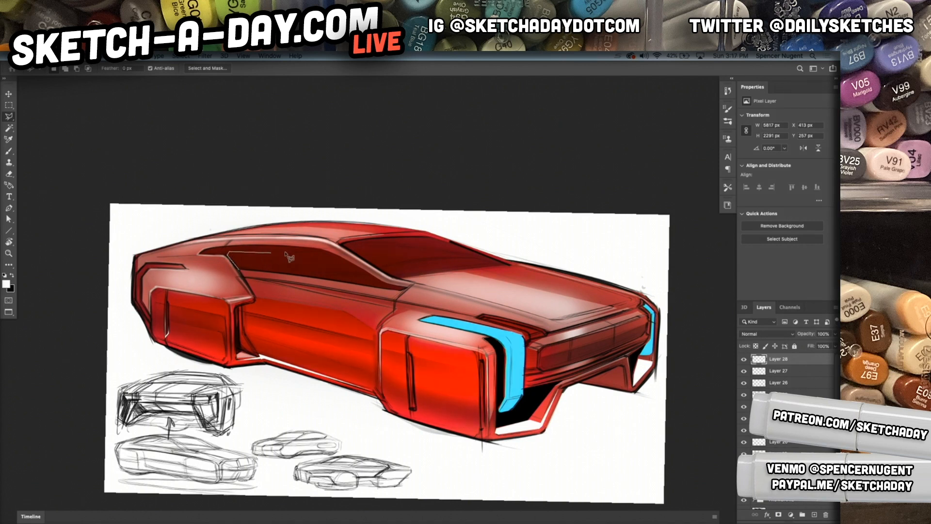
pyautogui.click(318, 254)
pyautogui.click(326, 248)
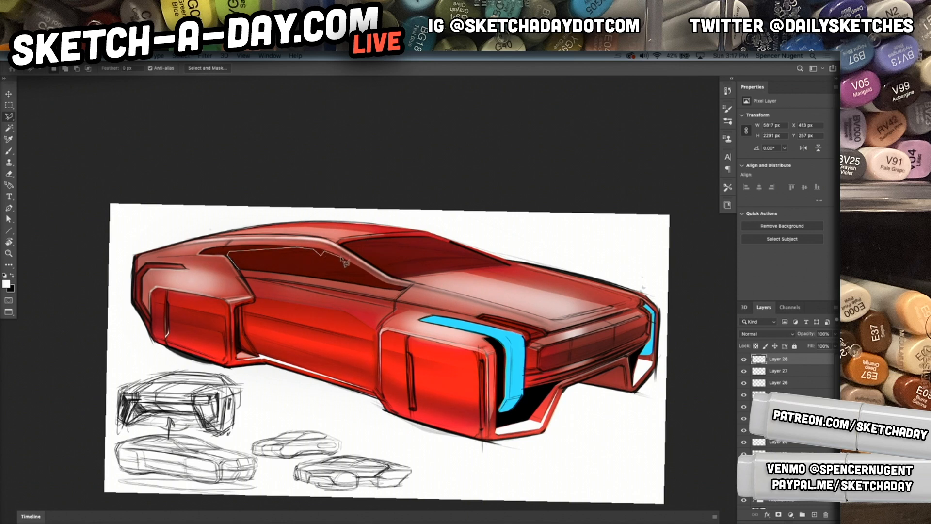
pyautogui.click(377, 286)
pyautogui.click(243, 266)
pyautogui.hotkey('ctrl', 'shift', 'n')
pyautogui.press('Return')
pyautogui.press('x')
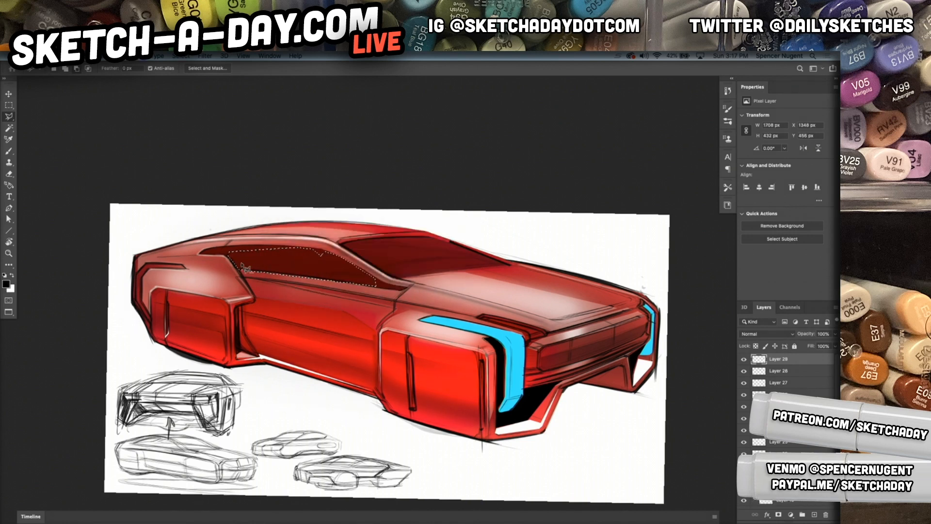
pyautogui.hotkey('alt', 'BackSpace')
pyautogui.hotkey('ctrl', 'd')
pyautogui.press('v')
pyautogui.press('4')
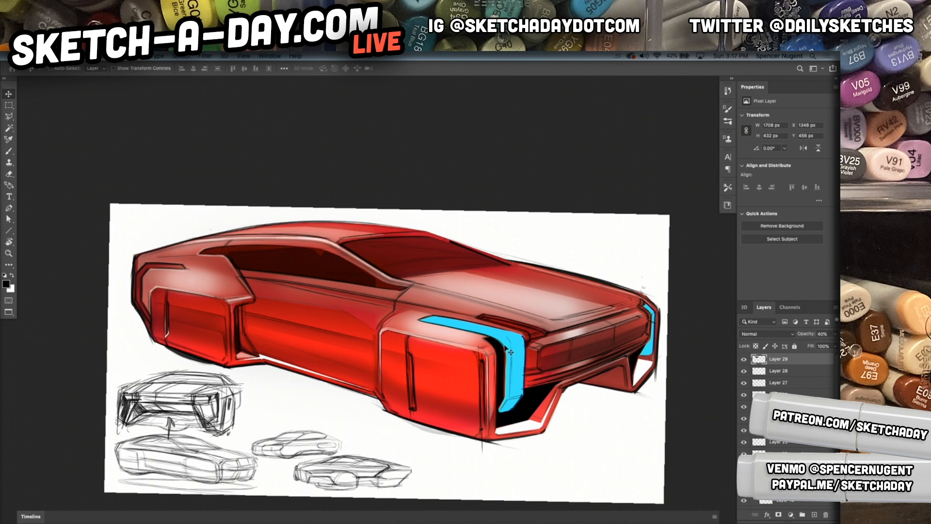
# Lasso a thin angular reflection shape along the windshield's base, fill it with black on the reflection layer, and deselect
pyautogui.press('l')
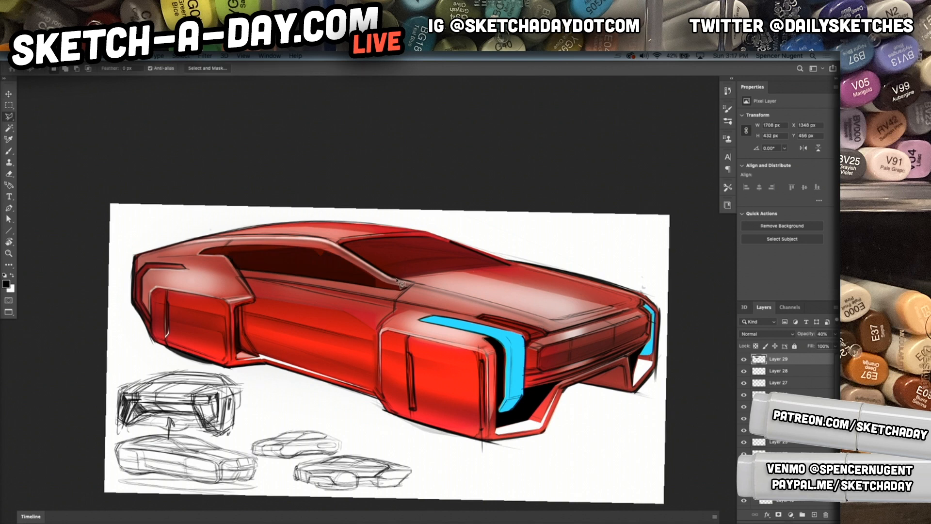
pyautogui.click(380, 266)
pyautogui.click(431, 260)
pyautogui.click(486, 261)
pyautogui.click(402, 276)
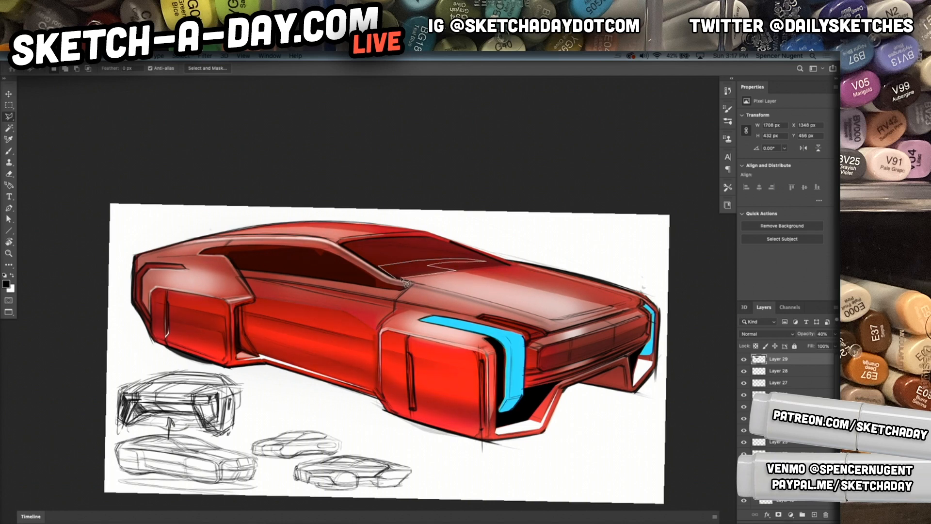
pyautogui.click(518, 265)
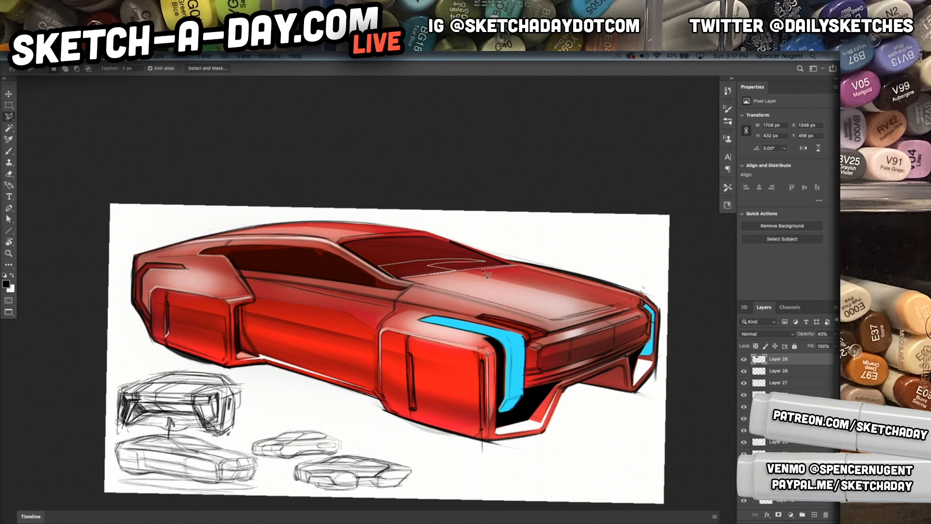
pyautogui.click(398, 279)
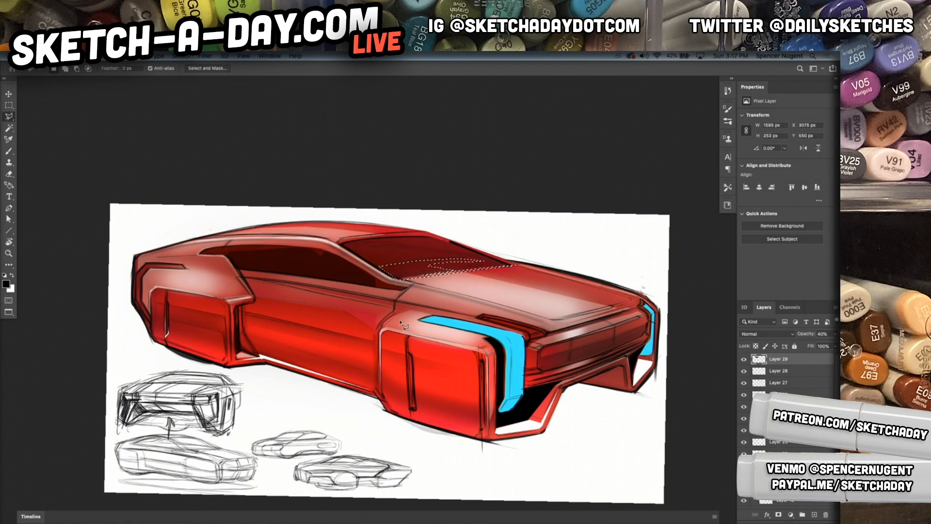
pyautogui.hotkey('alt', 'BackSpace')
pyautogui.press('super+d')
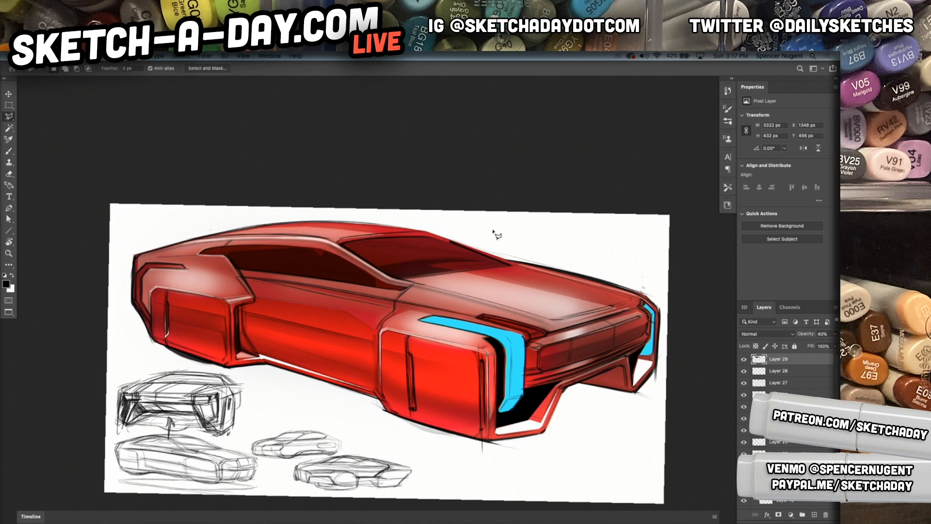
# Lasso a second angular reflection across the upper windshield, fill it with black on the same layer, and deselect
pyautogui.click(459, 255)
pyautogui.click(371, 239)
pyautogui.click(393, 277)
pyautogui.click(372, 249)
pyautogui.click(389, 249)
pyautogui.click(394, 254)
pyautogui.click(420, 263)
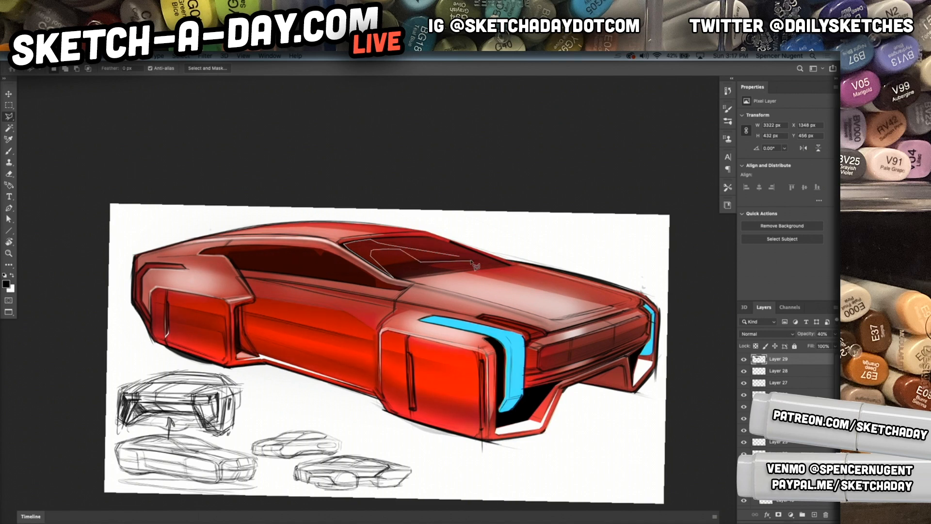
pyautogui.click(509, 265)
pyautogui.click(461, 255)
pyautogui.hotkey('alt', 'BackSpace')
pyautogui.hotkey('ctrl', 'd')
# Identify the black line work layer by switching layer visibility off and on, and set its opacity to 80%
pyautogui.moveTo(571, 350)
pyautogui.mouseDown()
pyautogui.moveTo(602, 344)
pyautogui.moveTo(603, 331)
pyautogui.mouseUp()
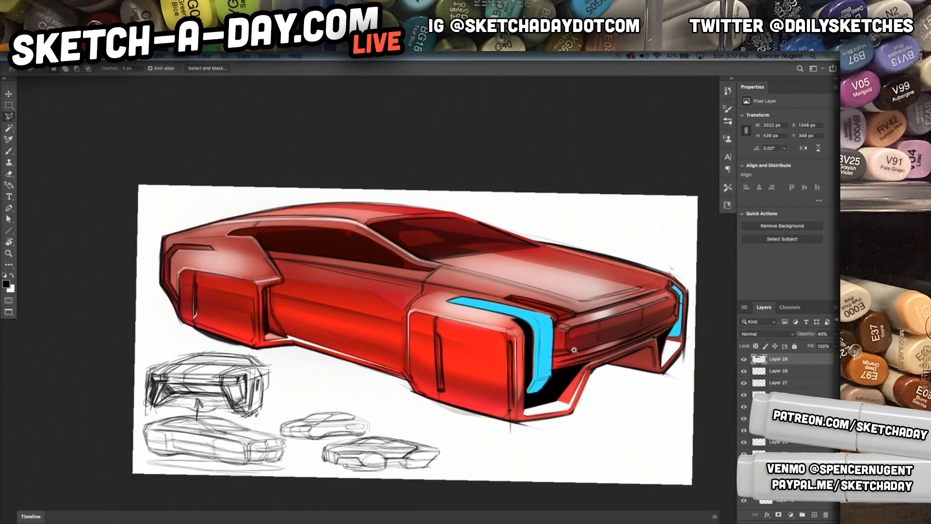
pyautogui.scroll(-2, 544, 355)
pyautogui.moveTo(553, 397); pyautogui.dragTo(547, 399)
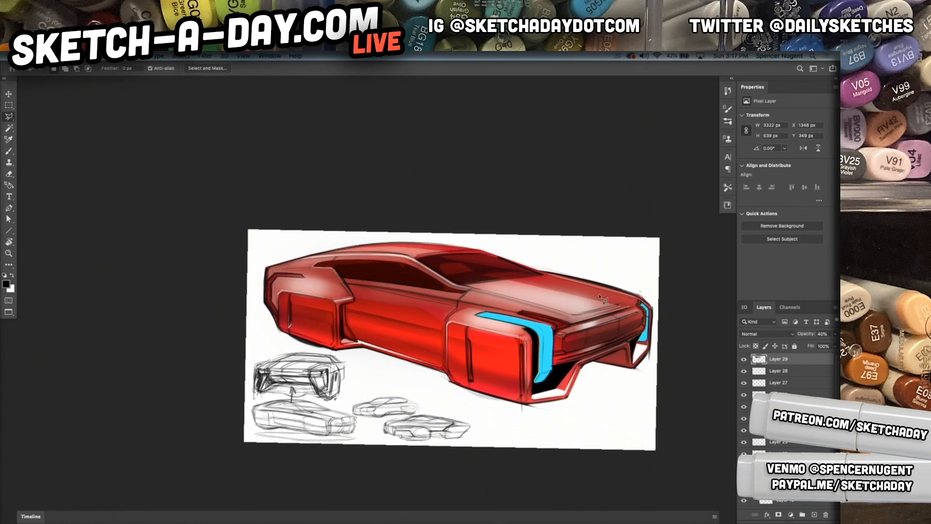
pyautogui.scroll(1, 498, 387)
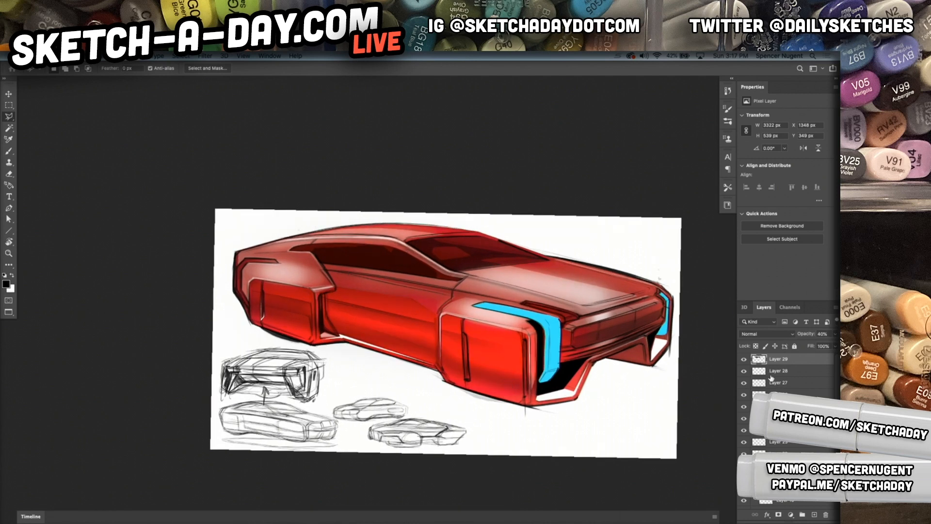
pyautogui.click(745, 372)
pyautogui.click(745, 372)
pyautogui.click(745, 387)
pyautogui.click(745, 388)
pyautogui.click(744, 407)
pyautogui.click(744, 407)
pyautogui.click(775, 407)
pyautogui.press('v')
pyautogui.press('5')
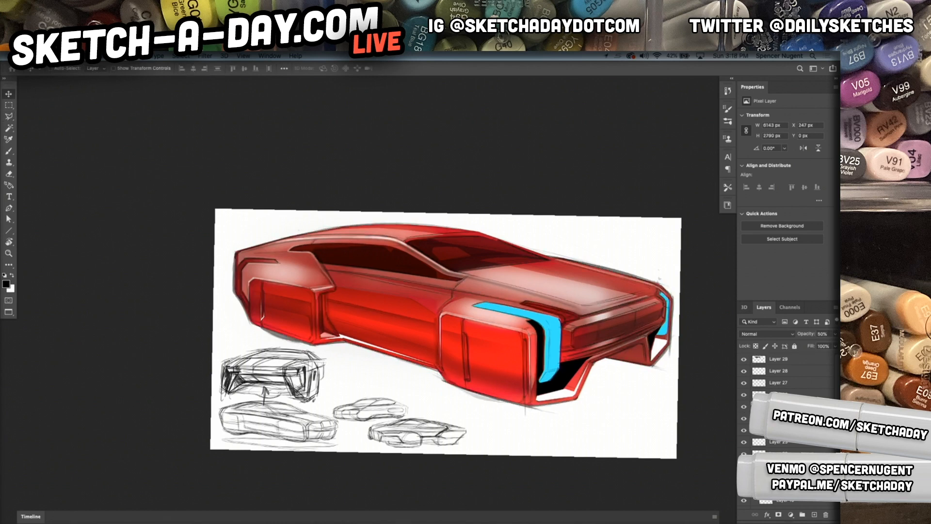
pyautogui.press('8')
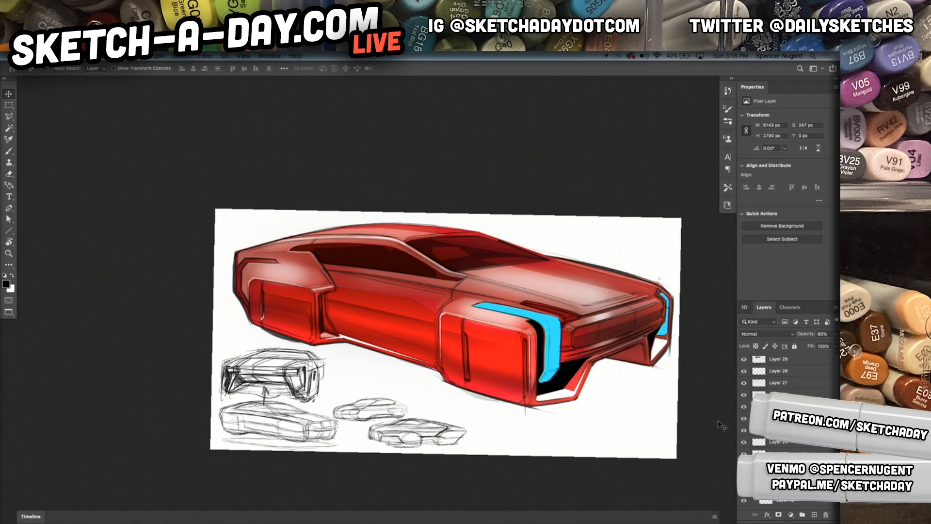
# Select the front headlight area's layer from the canvas and create a new layer above it
pyautogui.moveTo(556, 401); pyautogui.dragTo(547, 407)
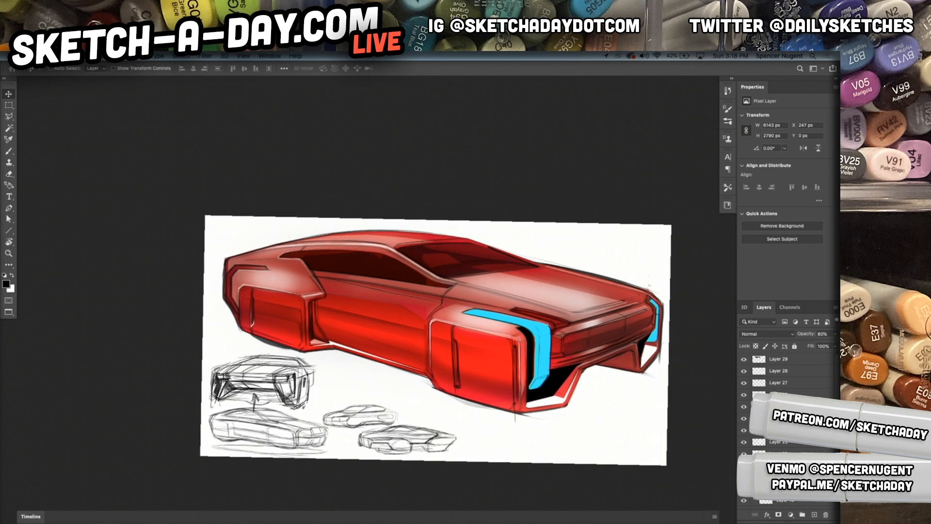
pyautogui.keyDown('ctrl'); pyautogui.click(541, 349); pyautogui.keyUp('ctrl')
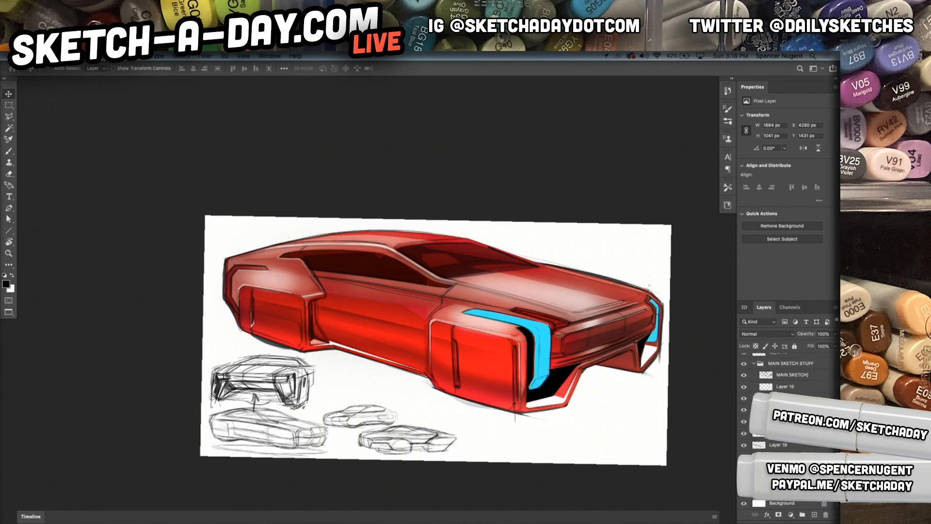
pyautogui.hotkey('ctrl', 'shift', 'n')
pyautogui.press('Return')
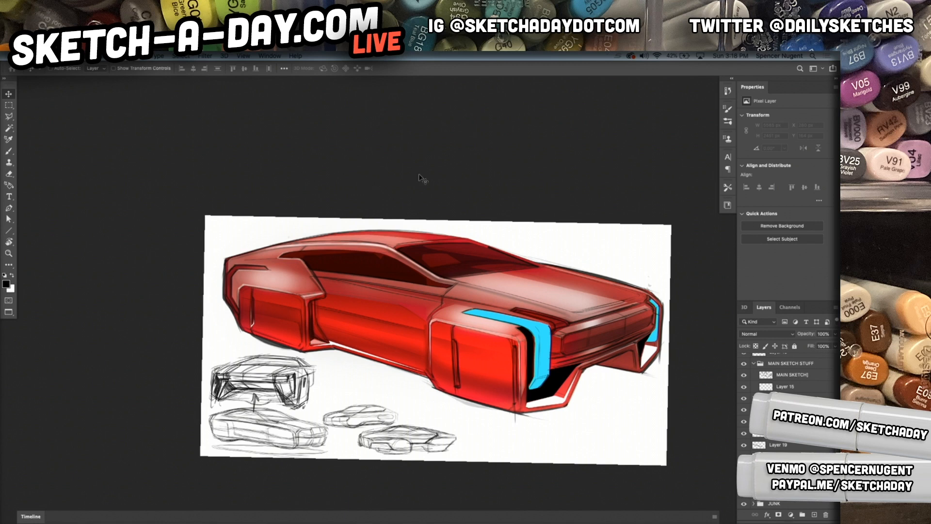
# Try brushing a soft light red glow beside the rear lower body, raise the brush opacity to 100%, and undo both strokes
pyautogui.press('b')
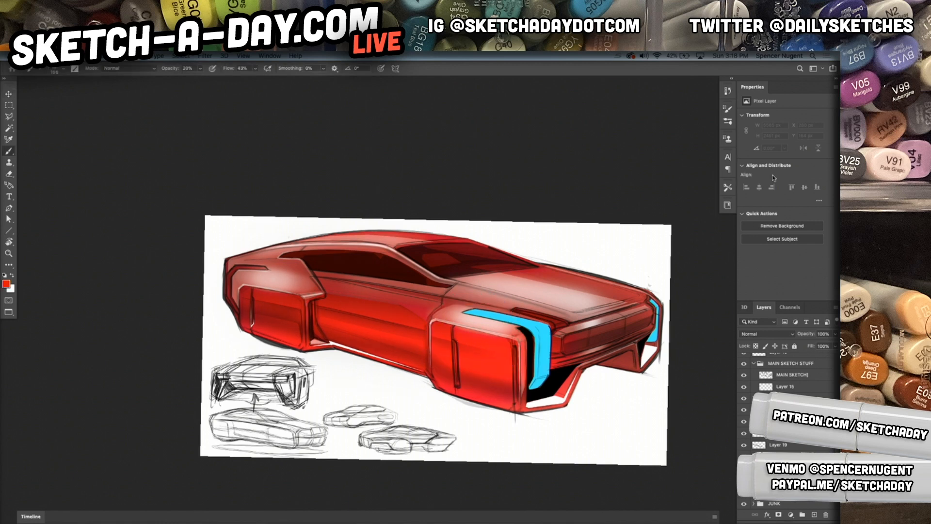
pyautogui.click(6, 284)
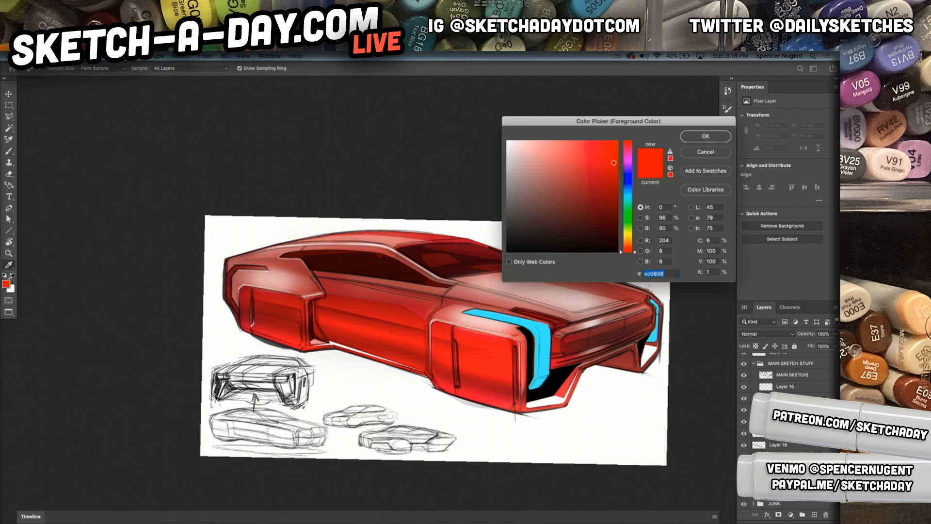
pyautogui.click(577, 147)
pyautogui.click(704, 137)
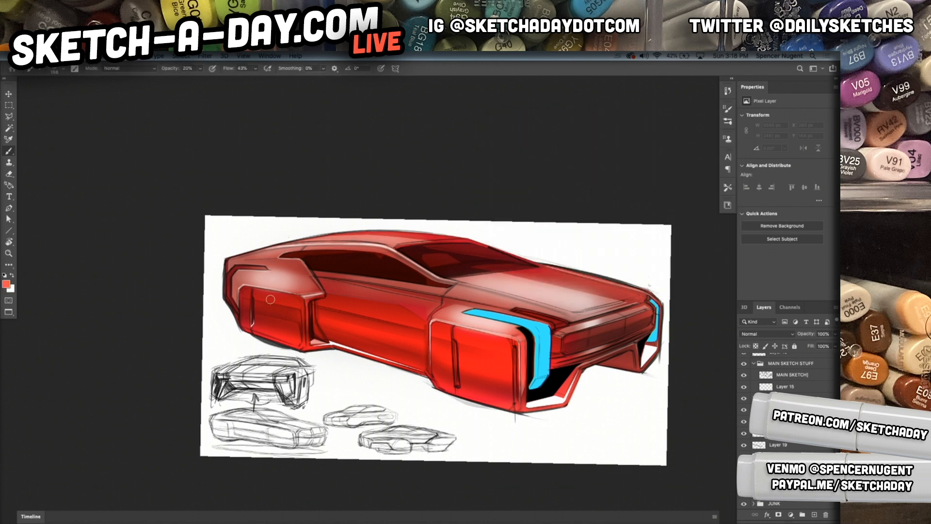
pyautogui.keyDown('super'); pyautogui.click(326, 315); pyautogui.keyUp('super')
pyautogui.moveTo(229, 350)
pyautogui.mouseDown()
pyautogui.moveTo(208, 357)
pyautogui.moveTo(237, 361)
pyautogui.mouseUp()
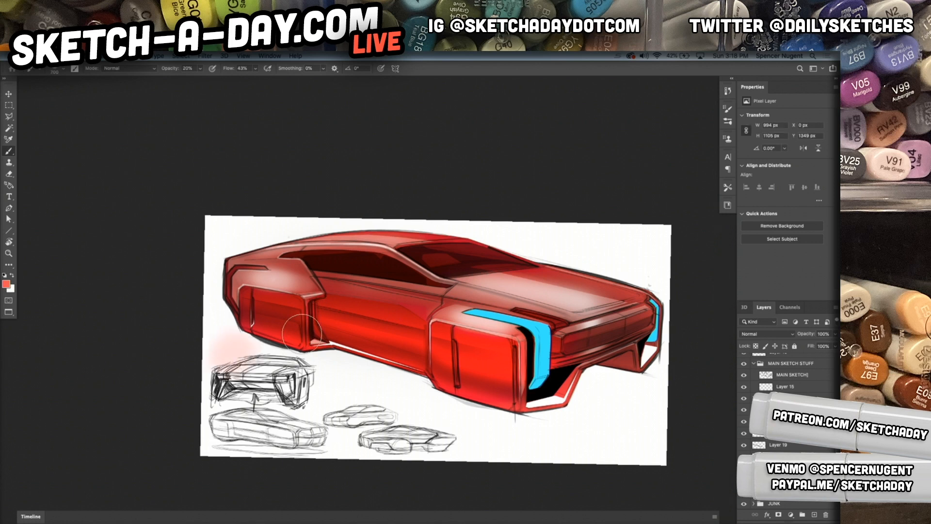
pyautogui.press('0')
pyautogui.moveTo(233, 347); pyautogui.dragTo(245, 359)
pyautogui.press('super+z')
pyautogui.press('super+z')
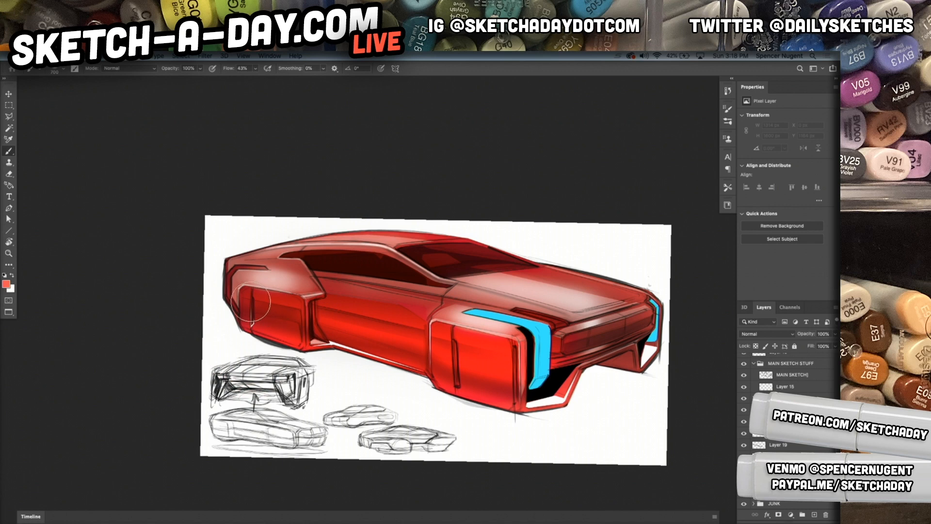
# Choose pale cream f2ebc7 and brush a broad soft glow along the car's lower side from rear to front
pyautogui.click(6, 283)
pyautogui.moveTo(527, 158); pyautogui.dragTo(527, 146)
pyautogui.moveTo(632, 244); pyautogui.dragTo(633, 237)
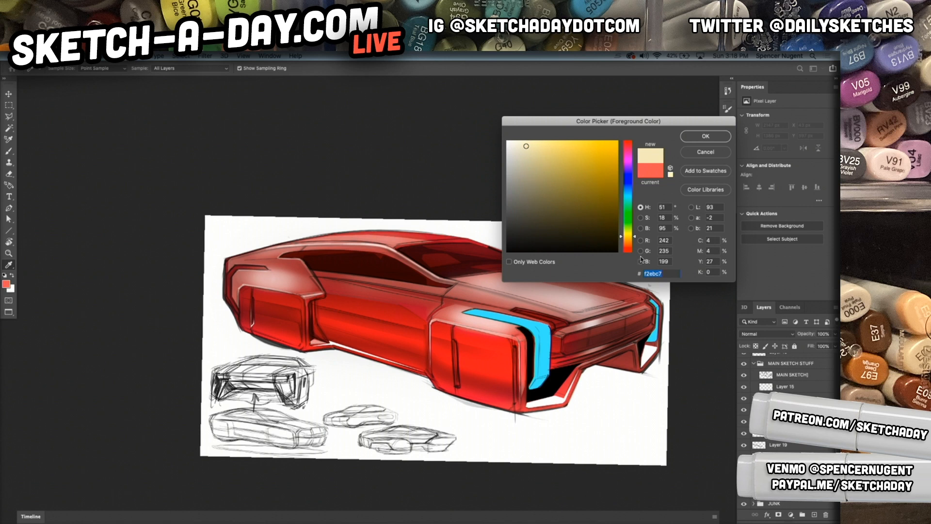
pyautogui.click(706, 138)
pyautogui.moveTo(235, 302)
pyautogui.mouseDown()
pyautogui.moveTo(530, 371)
pyautogui.moveTo(487, 347)
pyautogui.mouseUp()
pyautogui.moveTo(220, 298)
pyautogui.mouseDown()
pyautogui.moveTo(498, 379)
pyautogui.moveTo(581, 392)
pyautogui.moveTo(362, 345)
pyautogui.moveTo(243, 302)
pyautogui.moveTo(457, 360)
pyautogui.moveTo(627, 374)
pyautogui.mouseUp()
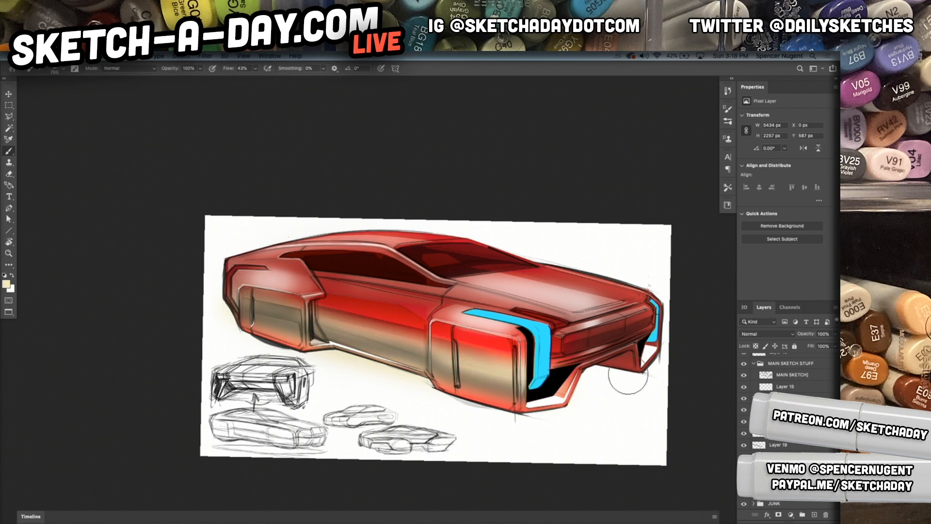
# Set the cream glow layer's blend mode to Screen and its opacity to 40%
pyautogui.click(767, 334)
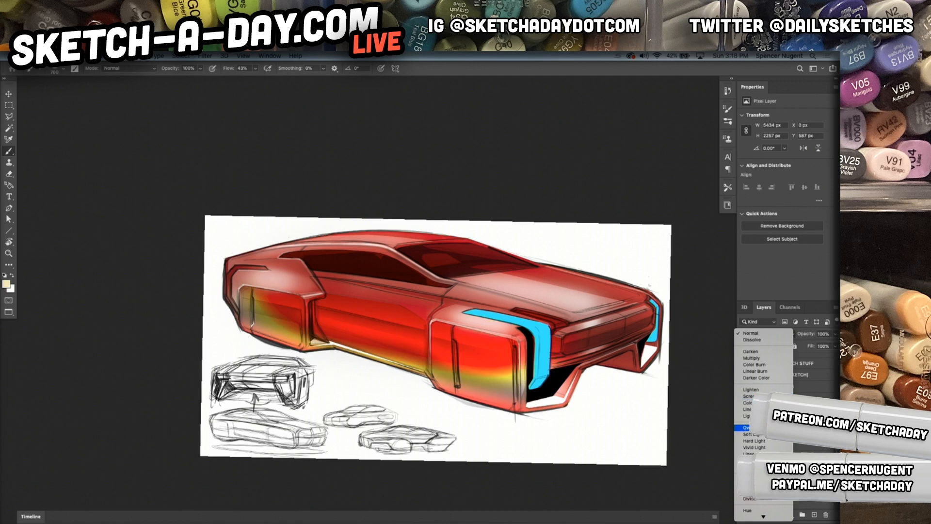
pyautogui.click(754, 428)
pyautogui.click(774, 334)
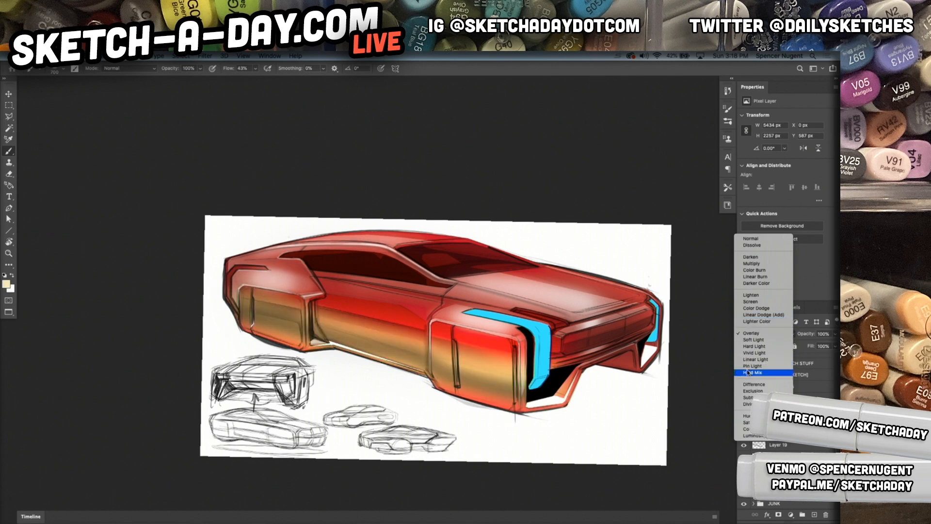
pyautogui.click(754, 302)
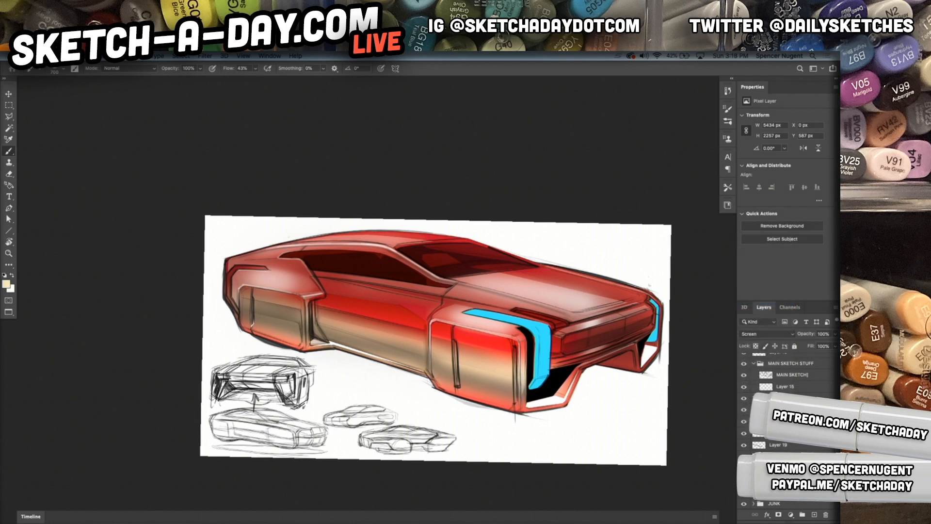
pyautogui.press('v')
pyautogui.press('4')
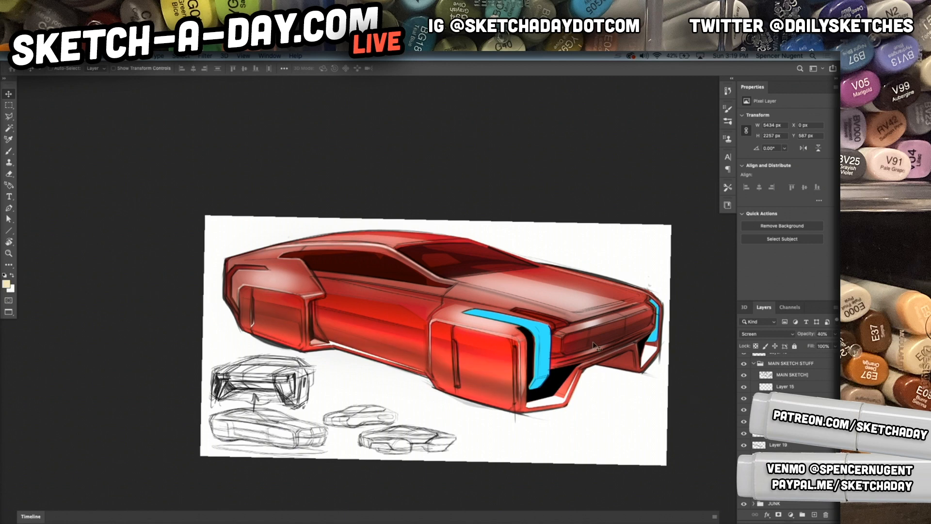
# On a new layer, use a smaller soft brush with red sampled from the body to shade along the side and front bumper
pyautogui.press('Return')
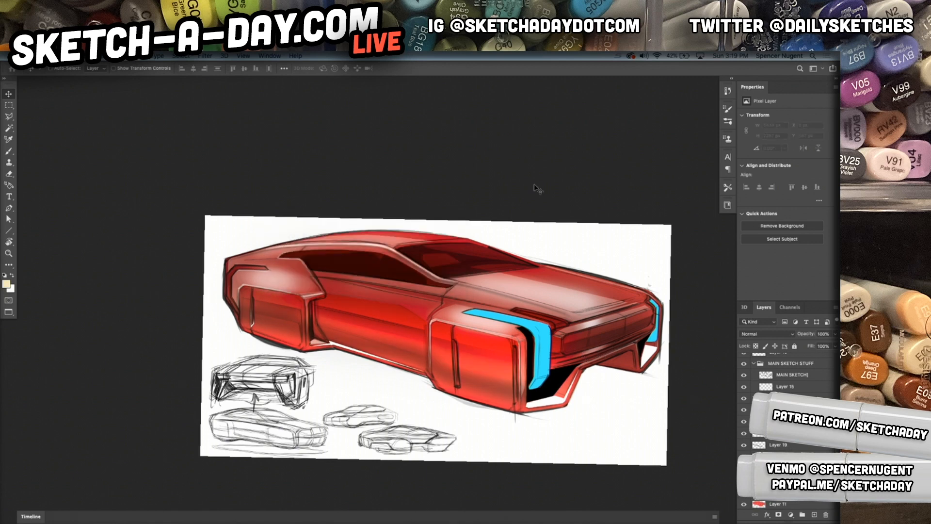
pyautogui.press('b')
pyautogui.rightClick(344, 334)
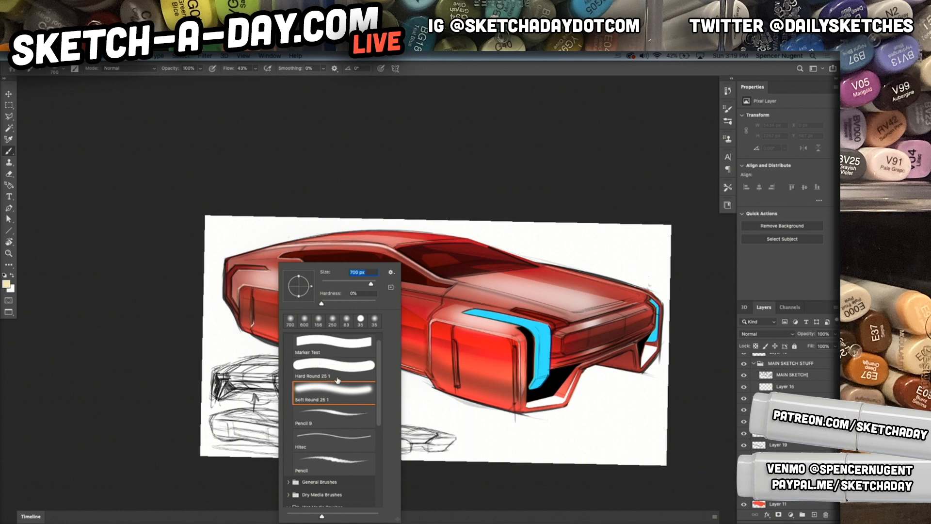
pyautogui.moveTo(370, 283); pyautogui.dragTo(363, 284)
pyautogui.press('Return')
pyautogui.moveTo(240, 300); pyautogui.dragTo(290, 313)
pyautogui.hotkey('ctrl', 'z')
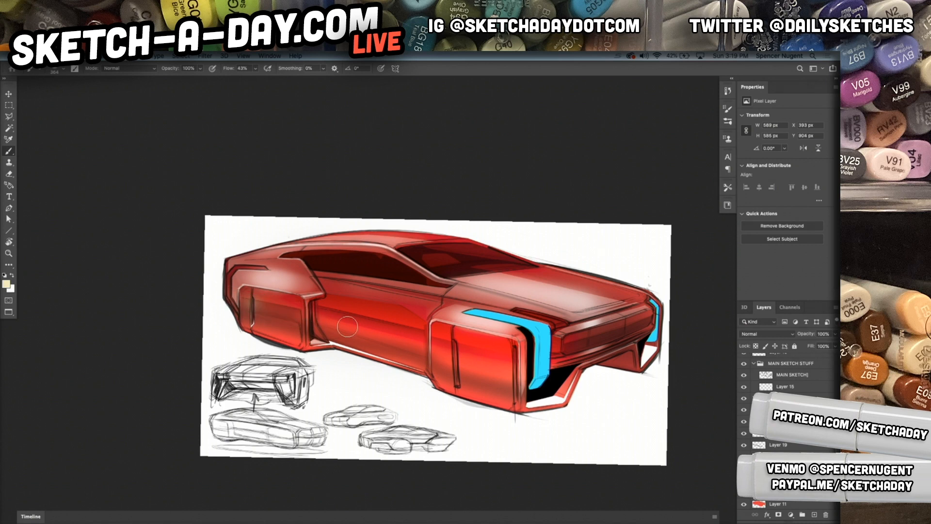
pyautogui.keyDown('alt'); pyautogui.click(396, 310); pyautogui.keyUp('alt')
pyautogui.moveTo(241, 305)
pyautogui.mouseDown()
pyautogui.moveTo(341, 316)
pyautogui.moveTo(300, 310)
pyautogui.moveTo(328, 306)
pyautogui.moveTo(424, 330)
pyautogui.moveTo(314, 303)
pyautogui.moveTo(523, 364)
pyautogui.moveTo(591, 342)
pyautogui.moveTo(578, 324)
pyautogui.moveTo(583, 366)
pyautogui.moveTo(645, 319)
pyautogui.moveTo(637, 359)
pyautogui.mouseUp()
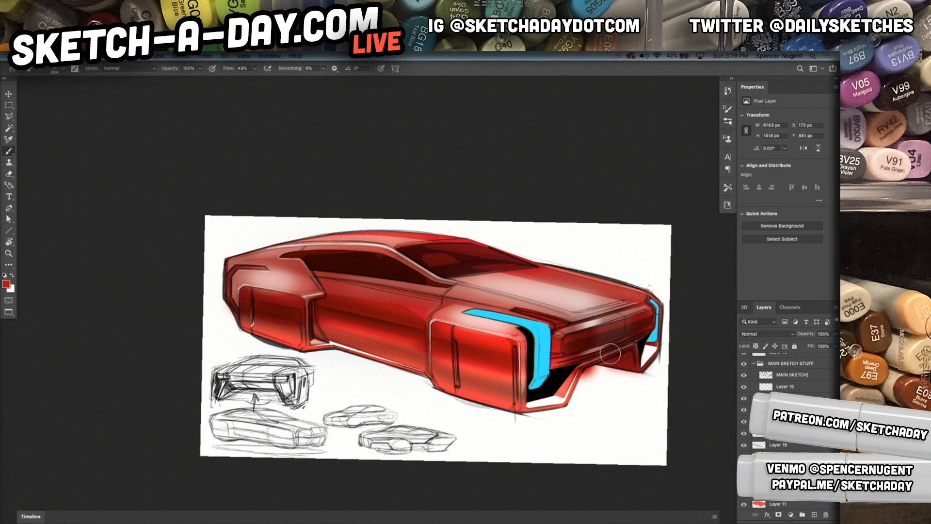
# Erase the red overspill on the white background beneath the front bumper with a smaller eraser
pyautogui.press('e')
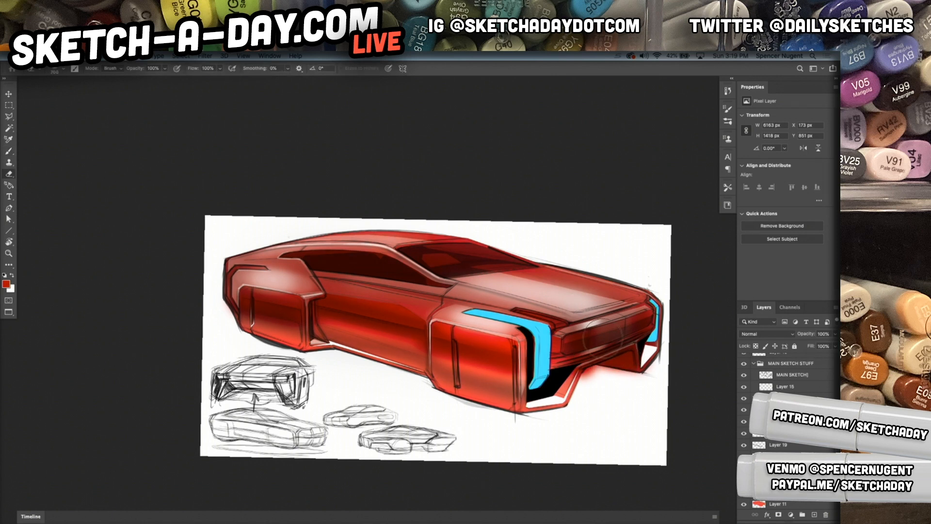
pyautogui.rightClick(582, 378)
pyautogui.doubleClick(641, 367)
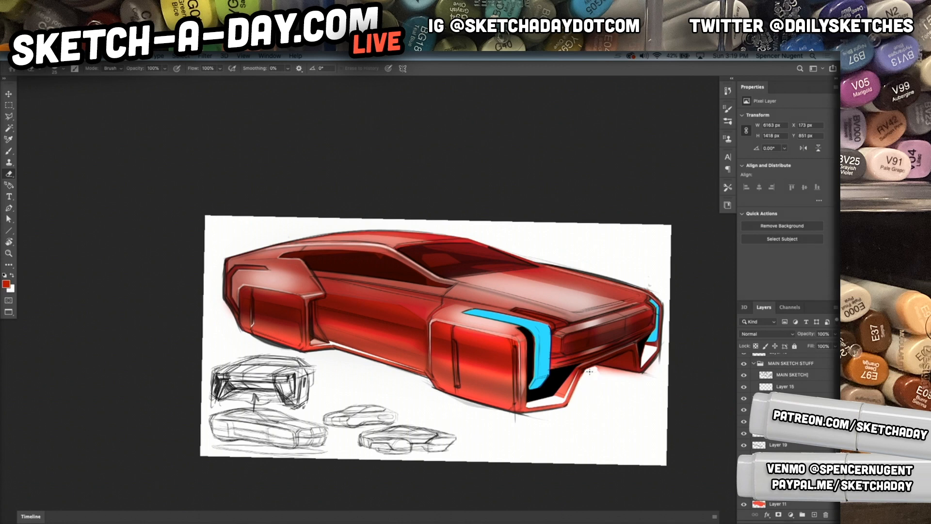
pyautogui.moveTo(596, 369); pyautogui.dragTo(635, 377)
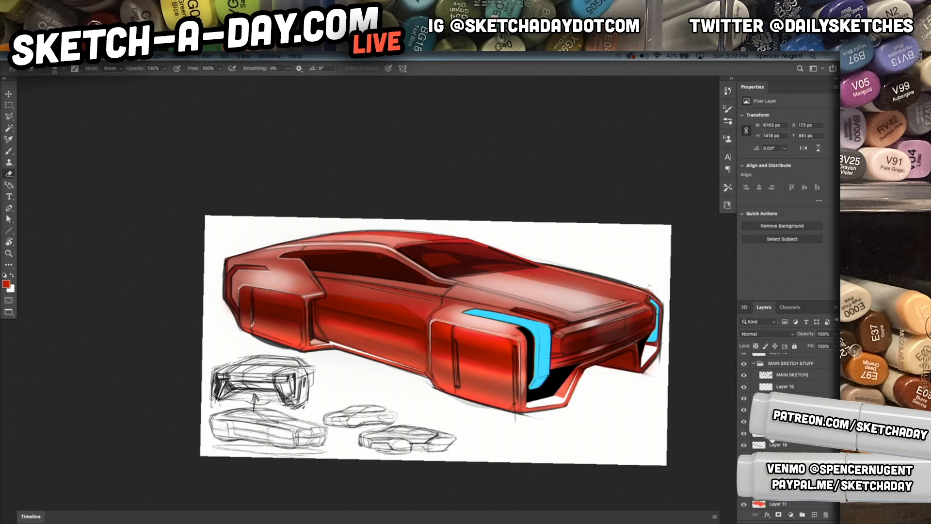
# Set the red shading layer's blend mode to Multiply
pyautogui.click(780, 334)
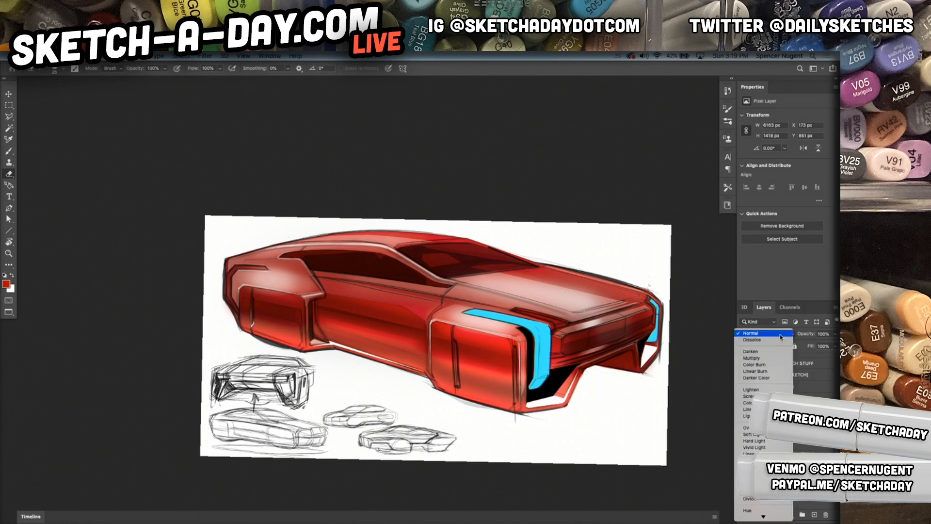
pyautogui.click(755, 360)
pyautogui.press('v')
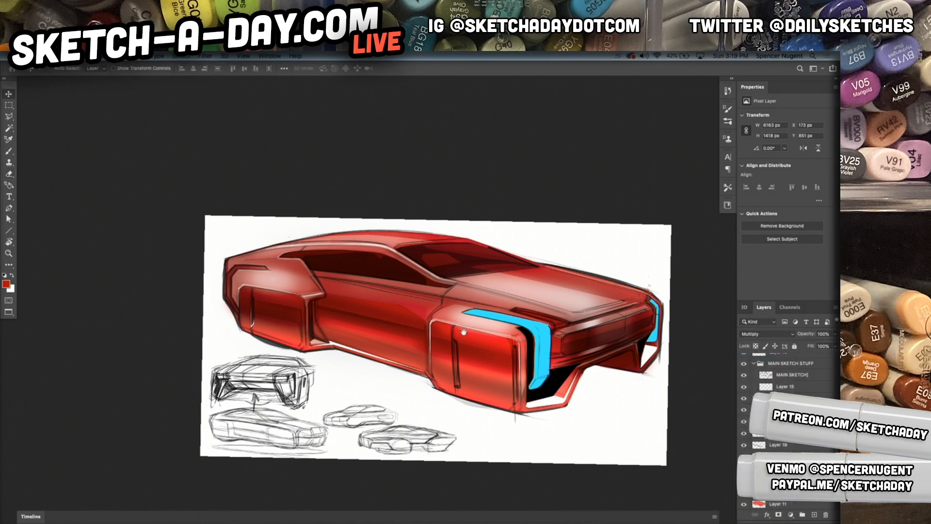
pyautogui.scroll(3, 693, 284)
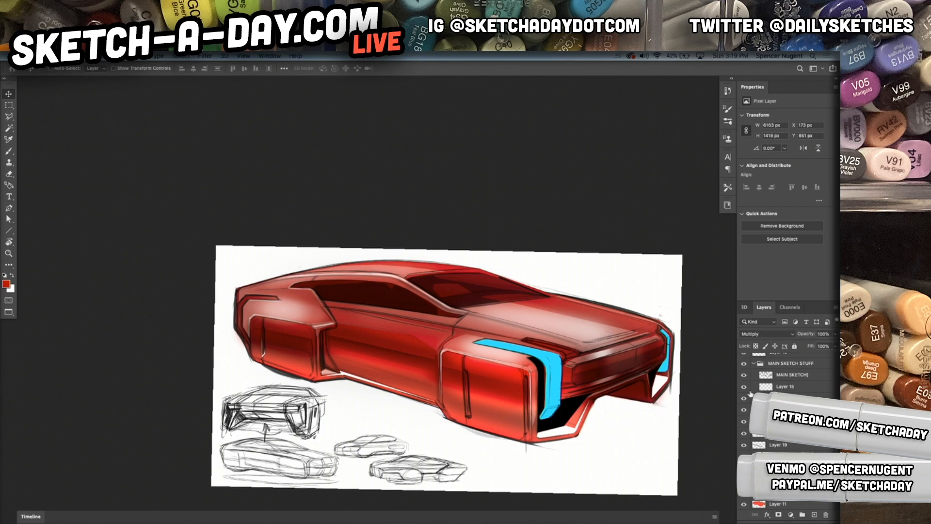
# Set the cyan headlight layer's opacity to 60%
pyautogui.keyDown('super'); pyautogui.click(618, 332); pyautogui.keyUp('super')
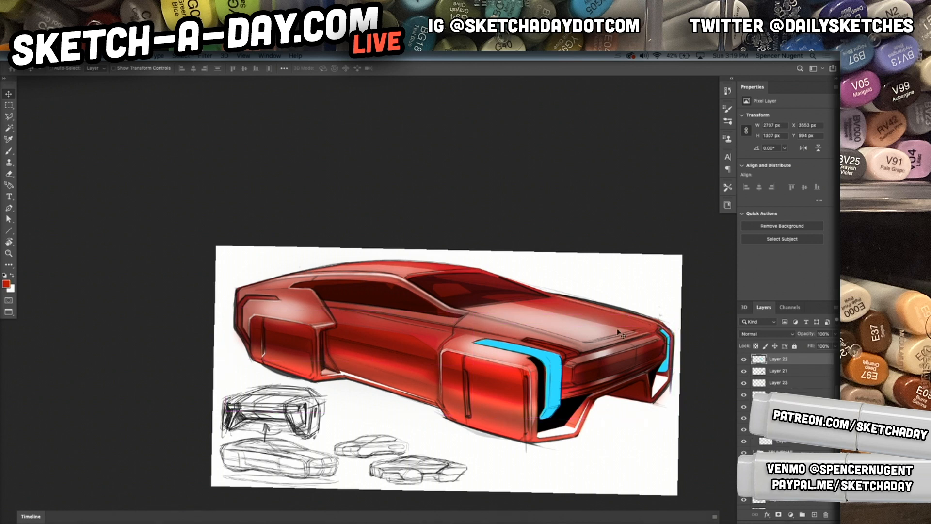
pyautogui.press('super+z')
pyautogui.press('6')
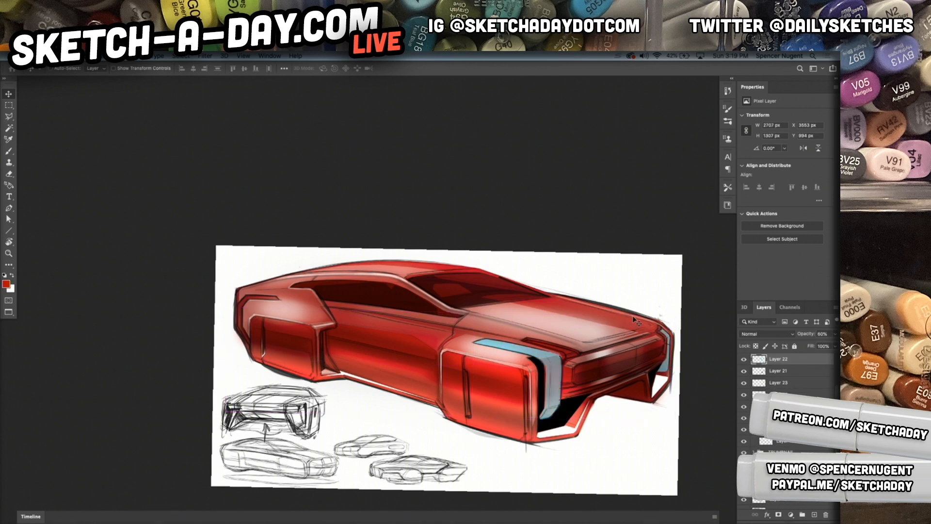
# Add a new layer beneath the headlight layer and lasso the blocky inner segments of the near headlight
pyautogui.click(797, 374)
pyautogui.hotkey('ctrl', 'shift', 'n')
pyautogui.press('Return')
pyautogui.press('l')
pyautogui.scroll(1, 555, 387)
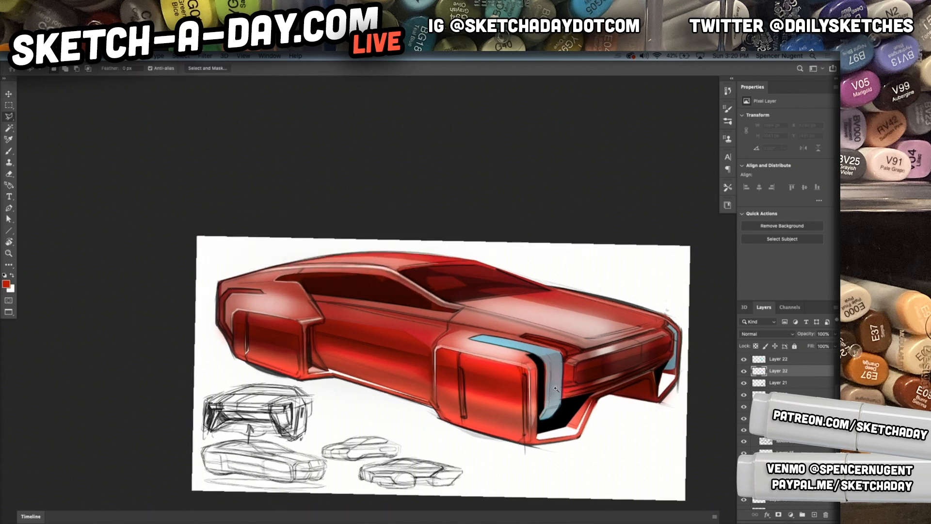
pyautogui.scroll(3, 555, 388)
pyautogui.moveTo(532, 442)
pyautogui.mouseDown()
pyautogui.moveTo(535, 299)
pyautogui.moveTo(516, 291)
pyautogui.moveTo(561, 286)
pyautogui.moveTo(550, 283)
pyautogui.moveTo(567, 290)
pyautogui.moveTo(543, 295)
pyautogui.moveTo(553, 327)
pyautogui.moveTo(573, 320)
pyautogui.moveTo(573, 333)
pyautogui.moveTo(555, 337)
pyautogui.moveTo(553, 364)
pyautogui.moveTo(571, 360)
pyautogui.moveTo(570, 373)
pyautogui.moveTo(554, 377)
pyautogui.moveTo(551, 401)
pyautogui.moveTo(571, 398)
pyautogui.moveTo(548, 418)
pyautogui.moveTo(562, 426)
pyautogui.moveTo(540, 444)
pyautogui.mouseUp()
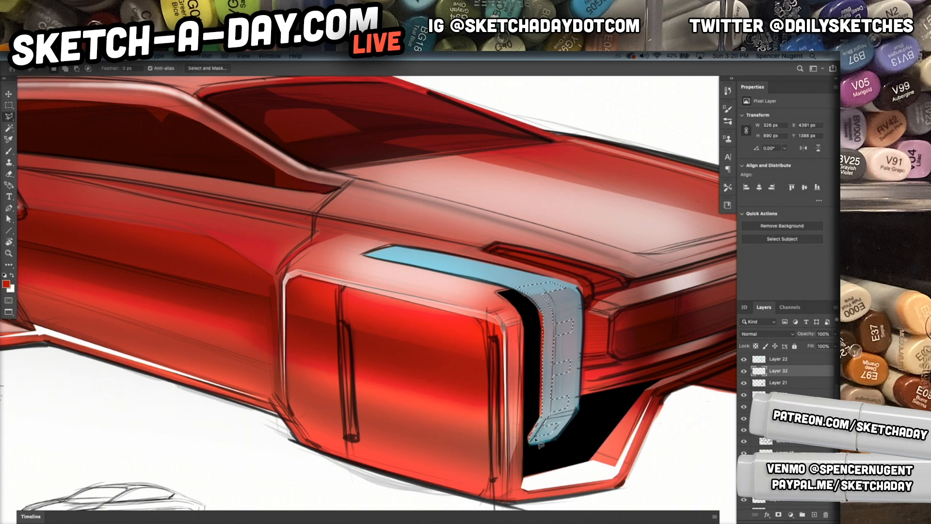
# Fill the selected headlight segments with light blue 9cebff, deselect, and set the layer's opacity to 30%
pyautogui.press('i')
pyautogui.click(517, 279)
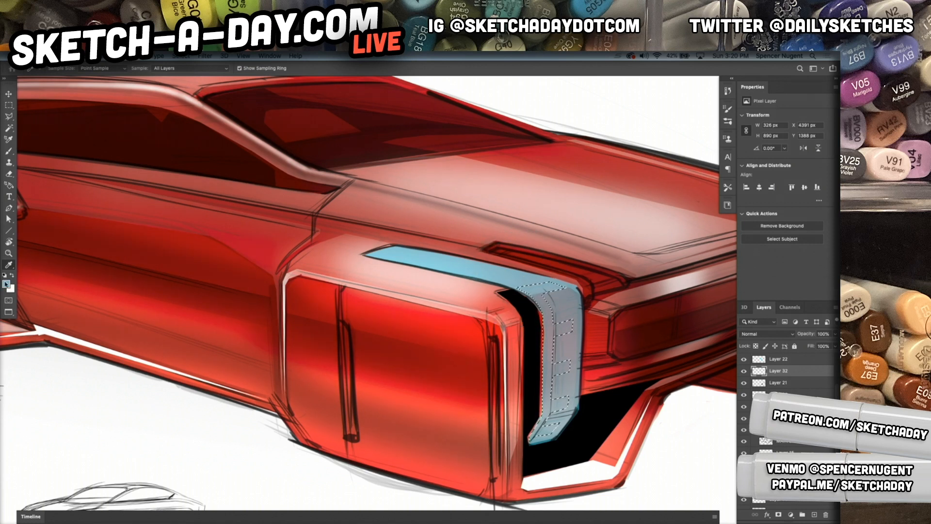
pyautogui.click(6, 283)
pyautogui.click(549, 141)
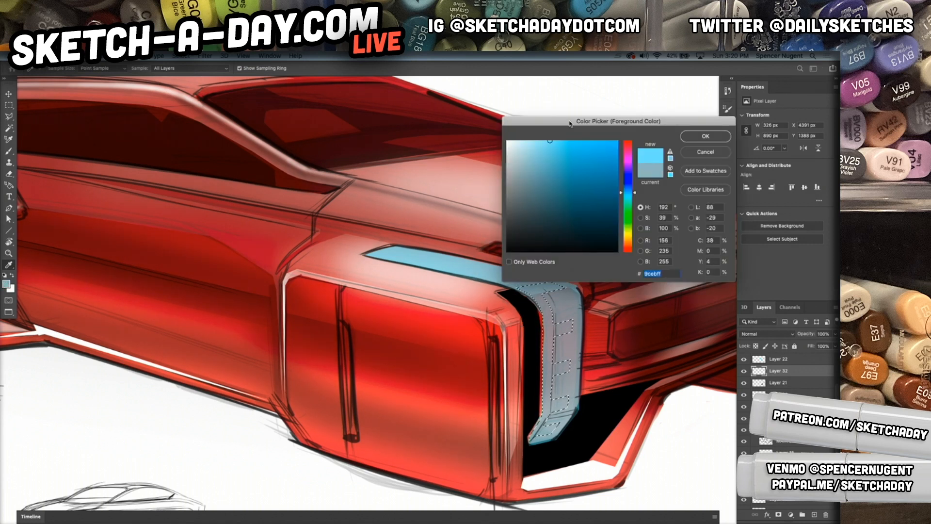
pyautogui.click(705, 136)
pyautogui.hotkey('alt', 'BackSpace')
pyautogui.hotkey('ctrl', 'd')
pyautogui.press('v')
pyautogui.press('5')
pyautogui.press('3')
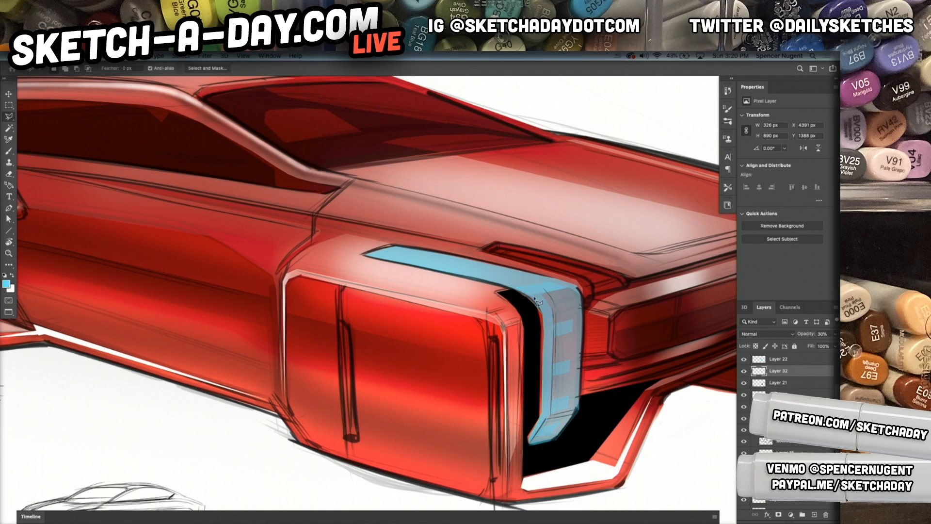
# Brush light blue along the near headlight's inner edge and down to its lower tip
pyautogui.press('b')
pyautogui.rightClick(537, 300)
pyautogui.doubleClick(600, 416)
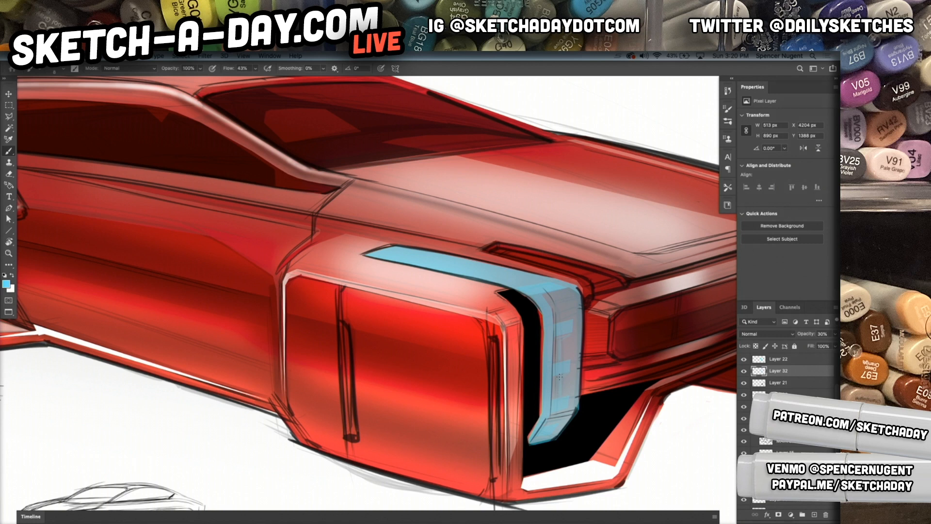
pyautogui.scroll(5, 569, 390)
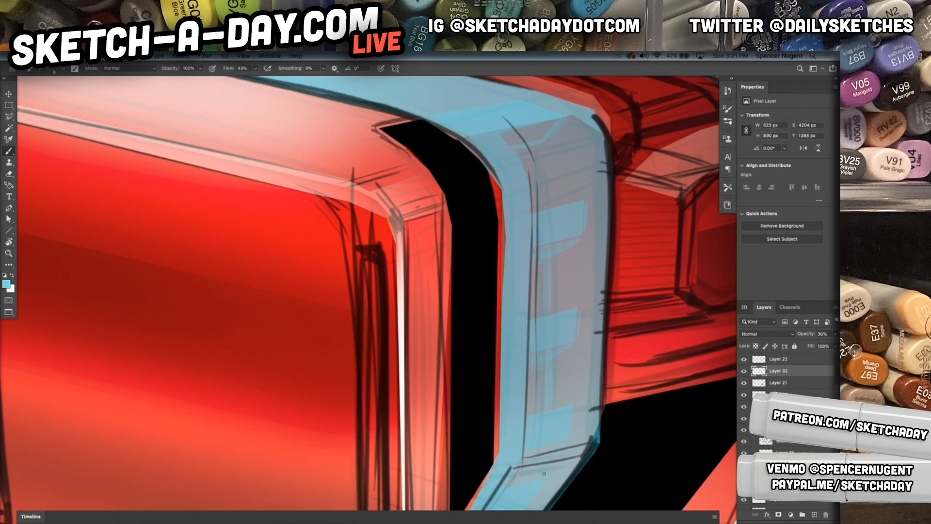
pyautogui.moveTo(511, 472); pyautogui.dragTo(560, 393)
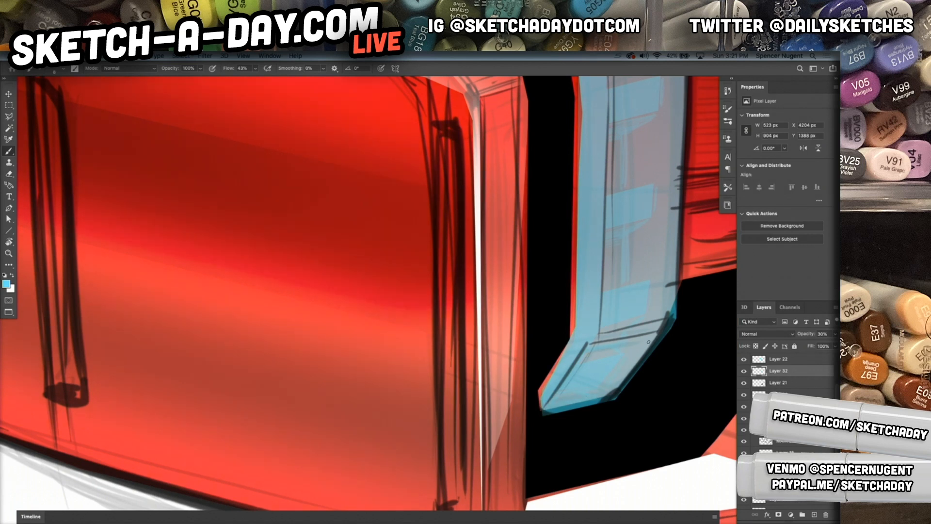
pyautogui.moveTo(652, 378); pyautogui.dragTo(616, 417)
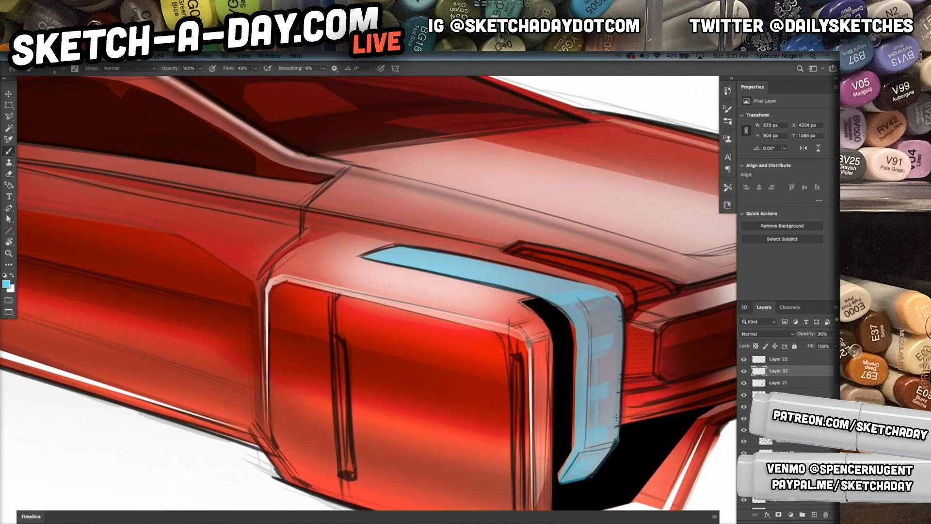
# Add a new layer above the headlight layer and set its blend mode to Color Dodge
pyautogui.click(773, 359)
pyautogui.hotkey('ctrl', 'shift', 'alt', 'n')
pyautogui.click(775, 334)
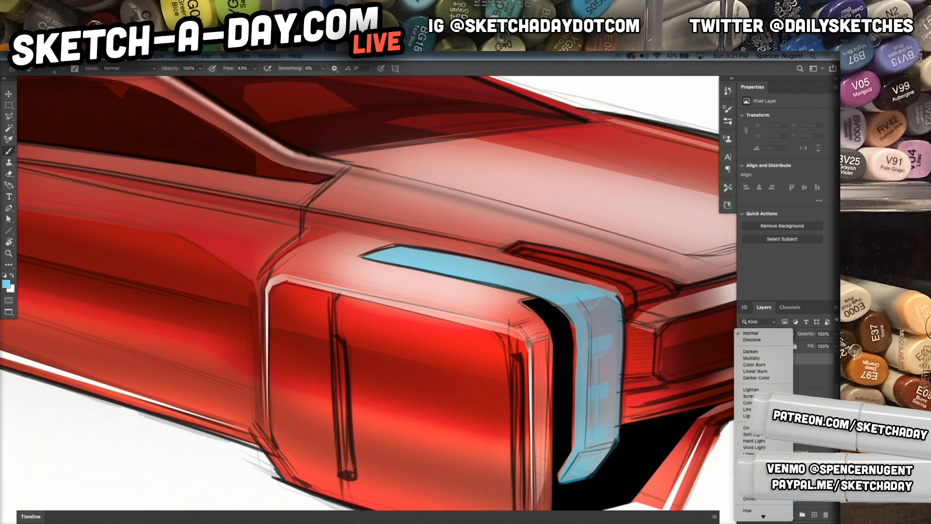
pyautogui.click(754, 403)
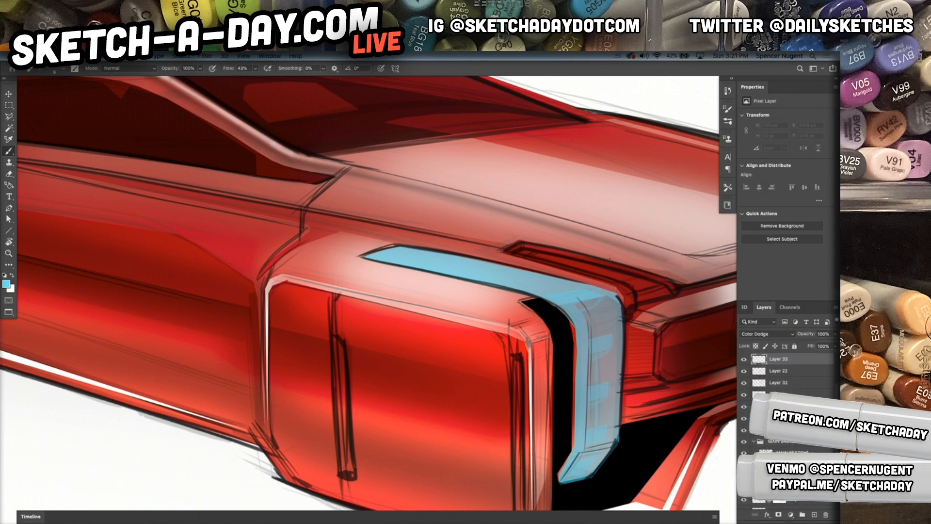
# Paint a glow stroke at the near headlight's upper corner and set the layer's opacity to 80%
pyautogui.moveTo(563, 299)
pyautogui.mouseDown()
pyautogui.moveTo(578, 297)
pyautogui.moveTo(562, 298)
pyautogui.moveTo(569, 291)
pyautogui.mouseUp()
pyautogui.press('v')
pyautogui.press('5')
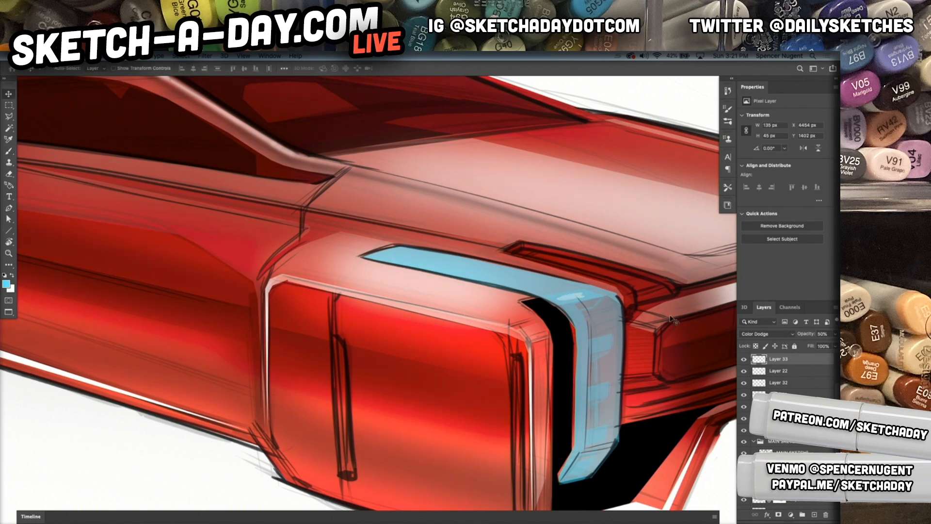
pyautogui.press('8')
# Brush short glowing highlights across the segments down the near headlight's vertical part
pyautogui.press('b')
pyautogui.moveTo(560, 299)
pyautogui.mouseDown()
pyautogui.moveTo(589, 294)
pyautogui.moveTo(581, 296)
pyautogui.mouseUp()
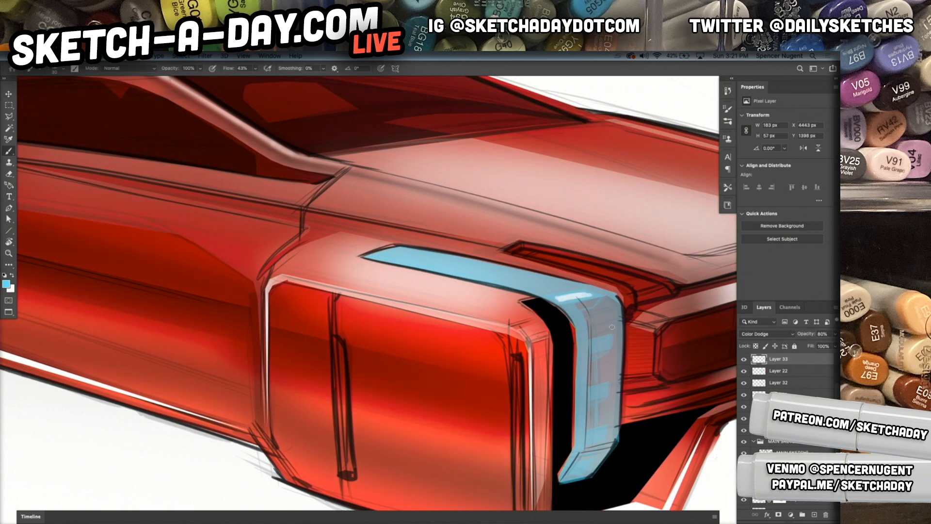
pyautogui.moveTo(582, 347)
pyautogui.mouseDown()
pyautogui.moveTo(606, 343)
pyautogui.moveTo(584, 349)
pyautogui.mouseUp()
pyautogui.moveTo(580, 393)
pyautogui.mouseDown()
pyautogui.moveTo(604, 390)
pyautogui.moveTo(581, 397)
pyautogui.moveTo(590, 392)
pyautogui.mouseUp()
pyautogui.moveTo(577, 439)
pyautogui.mouseDown()
pyautogui.moveTo(599, 432)
pyautogui.moveTo(577, 438)
pyautogui.moveTo(597, 436)
pyautogui.moveTo(572, 470)
pyautogui.mouseUp()
# Paint long glowing lines along the upper strip of the near headlight and around its outer corner
pyautogui.moveTo(397, 258); pyautogui.dragTo(558, 294)
pyautogui.moveTo(376, 256); pyautogui.dragTo(559, 295)
pyautogui.moveTo(410, 261); pyautogui.dragTo(590, 293)
pyautogui.moveTo(371, 255); pyautogui.dragTo(562, 280)
pyautogui.moveTo(418, 250); pyautogui.dragTo(613, 291)
pyautogui.moveTo(448, 253)
pyautogui.mouseDown()
pyautogui.moveTo(615, 301)
pyautogui.moveTo(619, 344)
pyautogui.mouseUp()
# Paint glowing lines down the near headlight's outer vertical edge and add highlights to the far headlight
pyautogui.moveTo(617, 305); pyautogui.dragTo(620, 429)
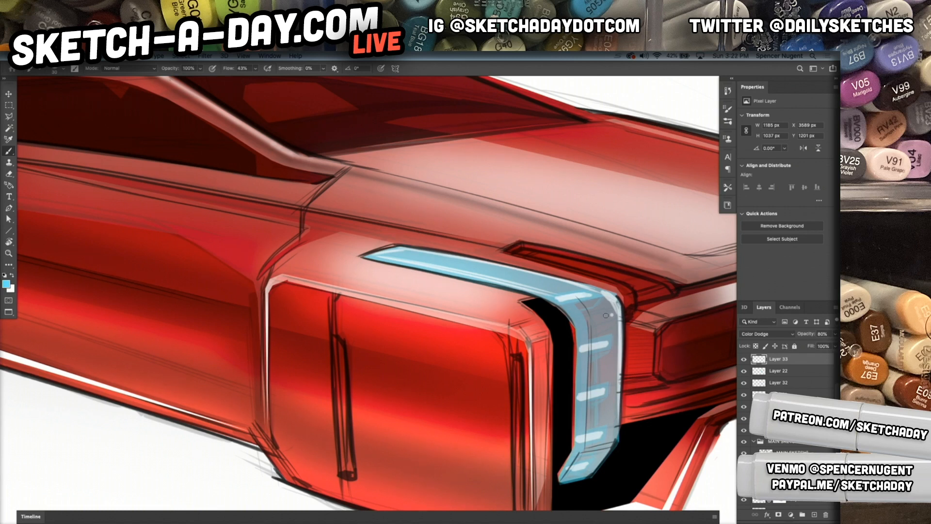
pyautogui.moveTo(615, 310); pyautogui.dragTo(613, 397)
pyautogui.moveTo(612, 326); pyautogui.dragTo(614, 426)
pyautogui.scroll(-2, 642, 388)
pyautogui.scroll(-3, 628, 395)
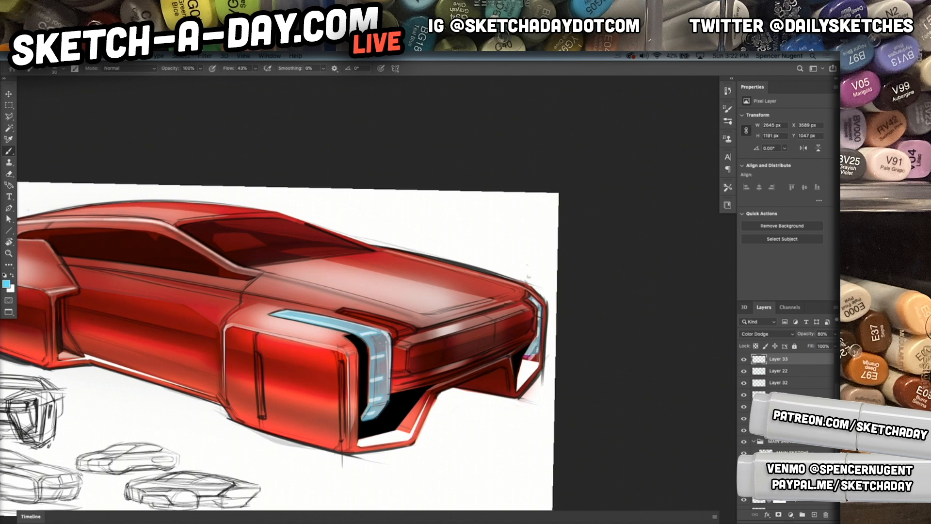
# Select the white highlight layer and fade the white areas under the front bumper and far corner with a large soft eraser
pyautogui.press('l')
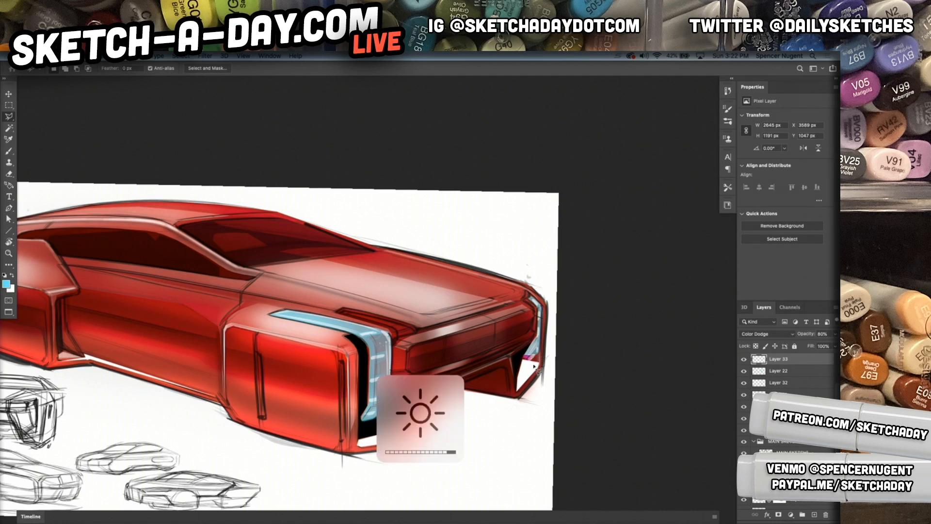
pyautogui.press('v')
pyautogui.keyDown('ctrl'); pyautogui.click(534, 371); pyautogui.keyUp('ctrl')
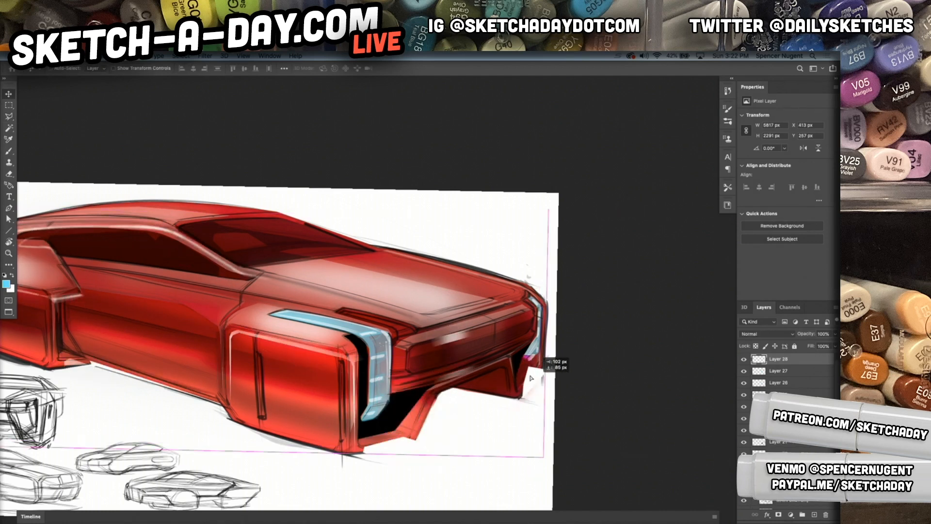
pyautogui.press('e')
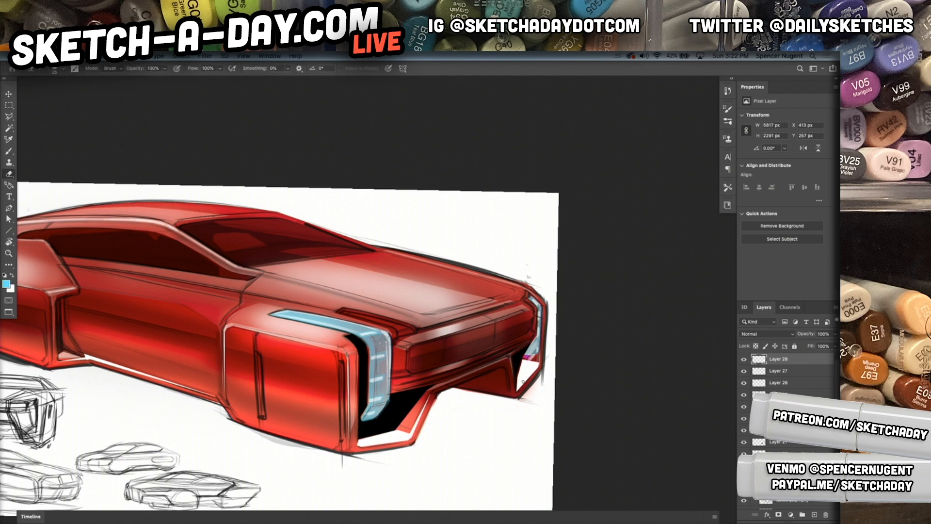
pyautogui.rightClick(536, 368)
pyautogui.click(618, 285)
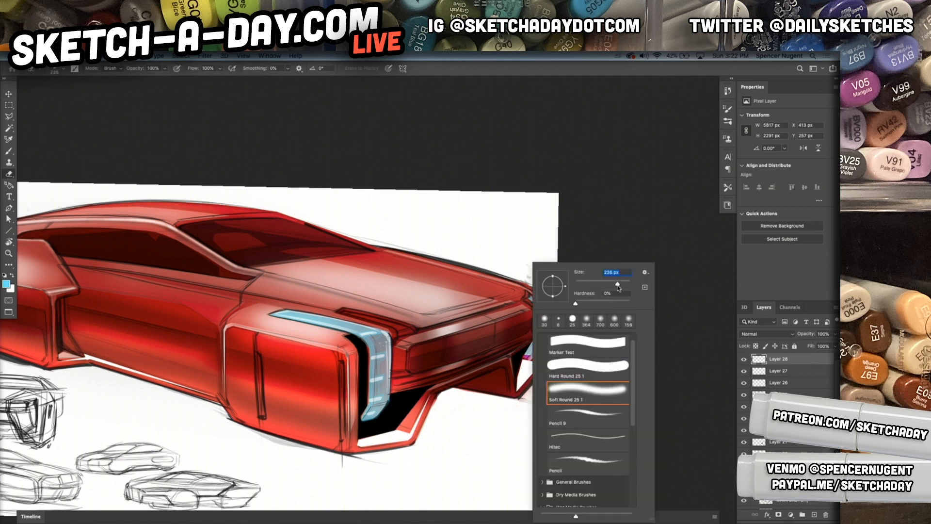
pyautogui.click(453, 424)
pyautogui.rightClick(460, 403)
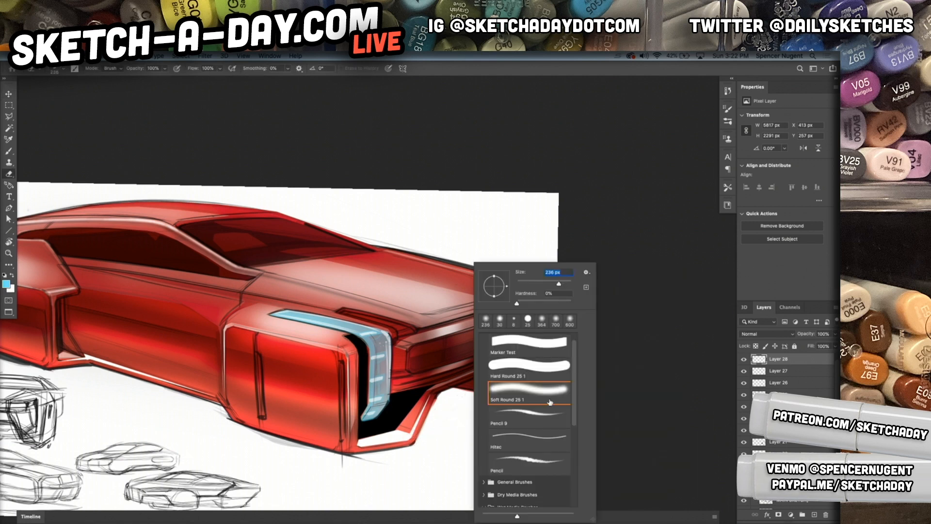
pyautogui.click(434, 397)
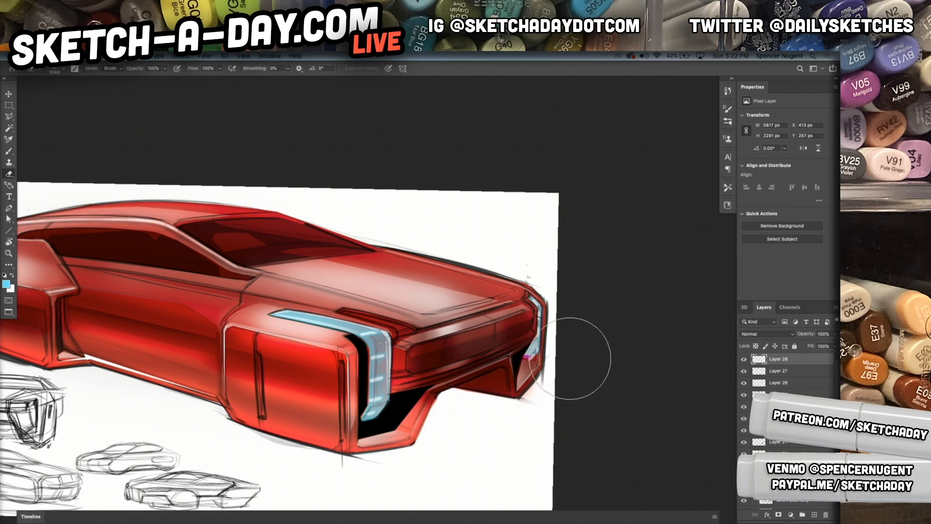
# Sample pale blue from the headlight and brush thin highlights along the lower bumper opening and the grille's upper edge
pyautogui.press('b')
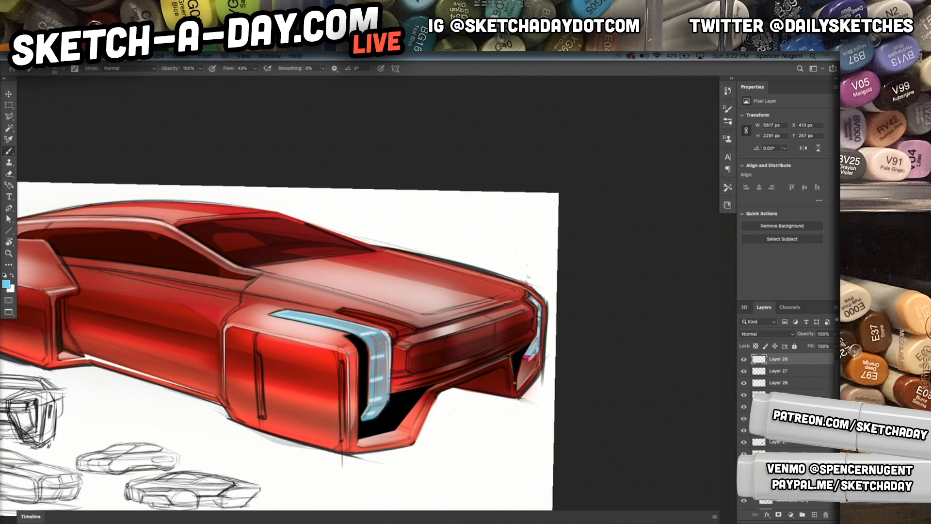
pyautogui.keyDown('alt'); pyautogui.click(380, 396); pyautogui.keyUp('alt')
pyautogui.moveTo(517, 391); pyautogui.dragTo(534, 373)
pyautogui.moveTo(510, 359)
pyautogui.mouseDown()
pyautogui.moveTo(515, 388)
pyautogui.moveTo(515, 367)
pyautogui.mouseUp()
pyautogui.moveTo(448, 381); pyautogui.dragTo(496, 363)
pyautogui.moveTo(407, 346); pyautogui.dragTo(519, 314)
pyautogui.moveTo(412, 345); pyautogui.dragTo(537, 308)
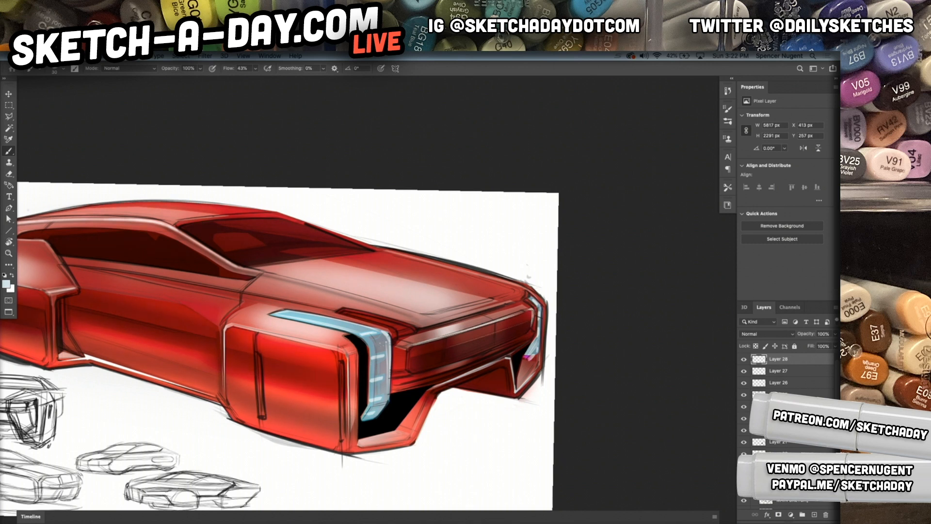
# Add pale highlight lines to the grille's inner and lower edges and the front edge of the hood
pyautogui.moveTo(509, 325); pyautogui.dragTo(447, 339)
pyautogui.moveTo(403, 372); pyautogui.dragTo(504, 350)
pyautogui.moveTo(436, 371); pyautogui.dragTo(481, 357)
pyautogui.moveTo(448, 369); pyautogui.dragTo(469, 362)
pyautogui.moveTo(420, 324)
pyautogui.mouseDown()
pyautogui.moveTo(519, 298)
pyautogui.moveTo(426, 324)
pyautogui.moveTo(526, 291)
pyautogui.moveTo(426, 322)
pyautogui.moveTo(484, 307)
pyautogui.mouseUp()
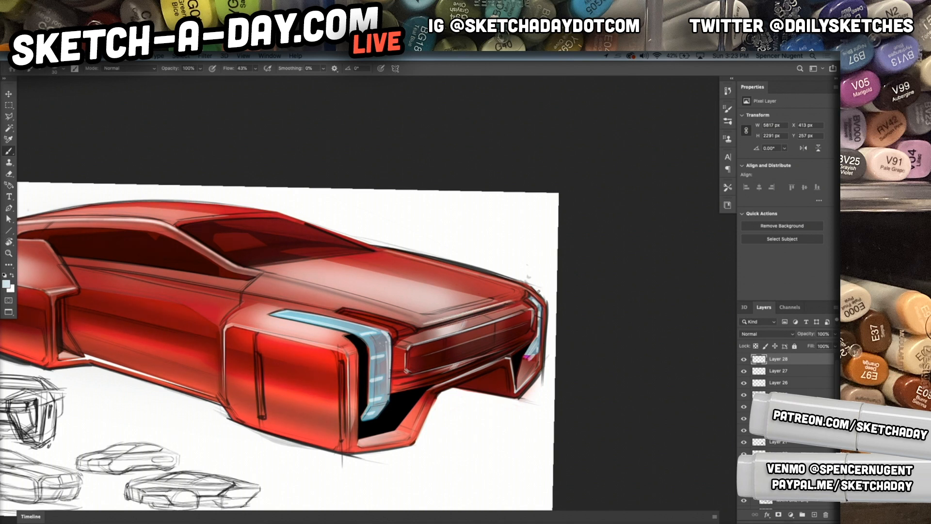
pyautogui.moveTo(427, 315); pyautogui.dragTo(508, 294)
pyautogui.moveTo(458, 408); pyautogui.dragTo(499, 405)
# Brush pale highlights on the front wheel block's edge, the lower bumper, the headlight surround and the hood edges
pyautogui.press('super+minus')
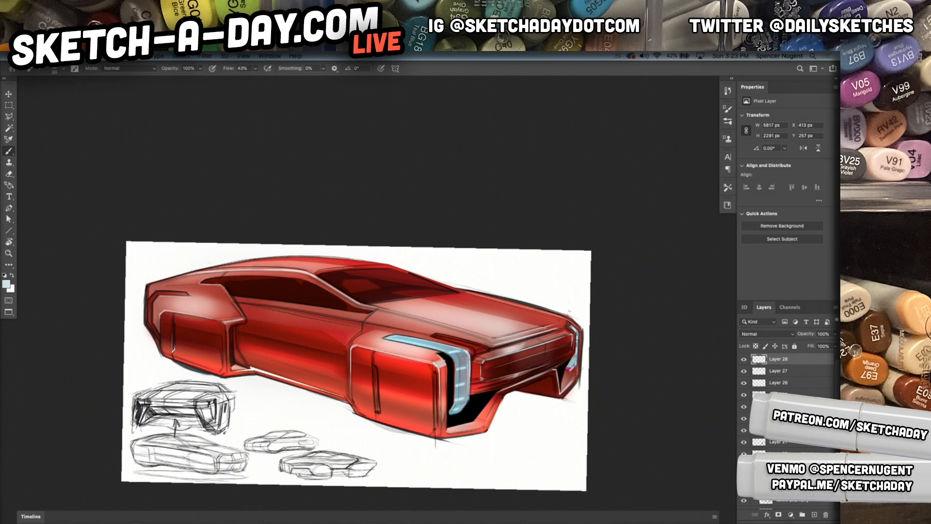
pyautogui.moveTo(446, 371); pyautogui.dragTo(445, 424)
pyautogui.moveTo(449, 432); pyautogui.dragTo(480, 426)
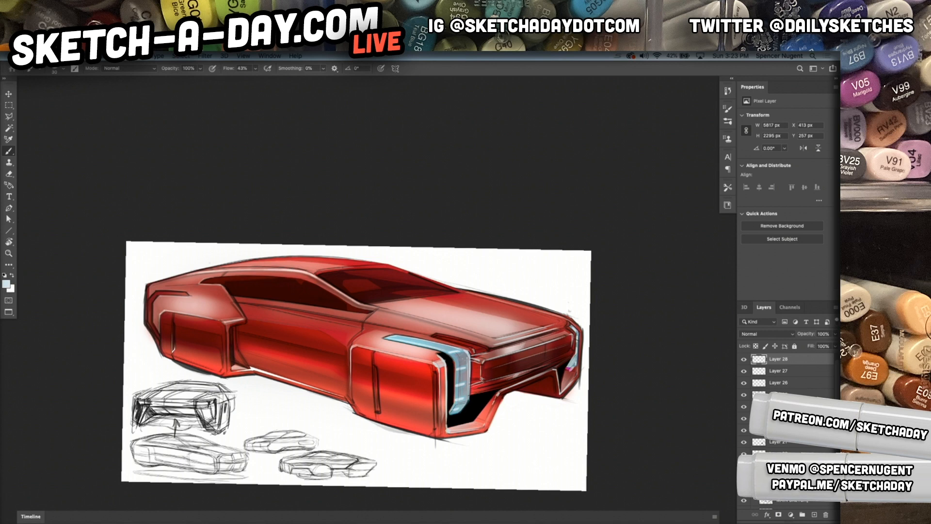
pyautogui.moveTo(431, 345)
pyautogui.mouseDown()
pyautogui.moveTo(470, 338)
pyautogui.moveTo(445, 335)
pyautogui.moveTo(484, 347)
pyautogui.mouseUp()
pyautogui.moveTo(550, 319); pyautogui.dragTo(569, 314)
pyautogui.moveTo(413, 304); pyautogui.dragTo(434, 300)
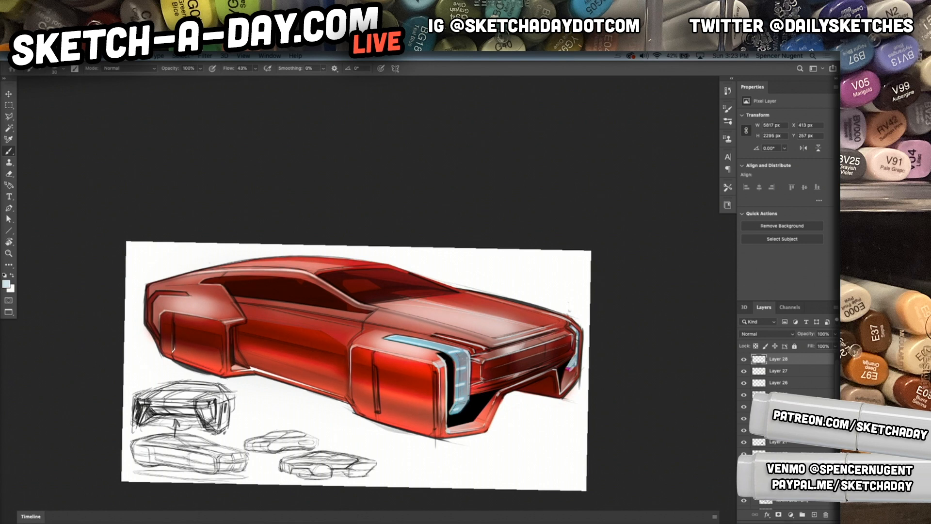
pyautogui.moveTo(362, 305); pyautogui.dragTo(455, 295)
pyautogui.moveTo(311, 270); pyautogui.dragTo(365, 264)
pyautogui.moveTo(265, 263); pyautogui.dragTo(323, 256)
pyautogui.hotkey('ctrl', 'z')
pyautogui.hotkey('ctrl', 'z')
# Brush pale highlight lines along the roof edge, the rear wheel block's edges and the lower body side crease
pyautogui.moveTo(310, 262); pyautogui.dragTo(218, 266)
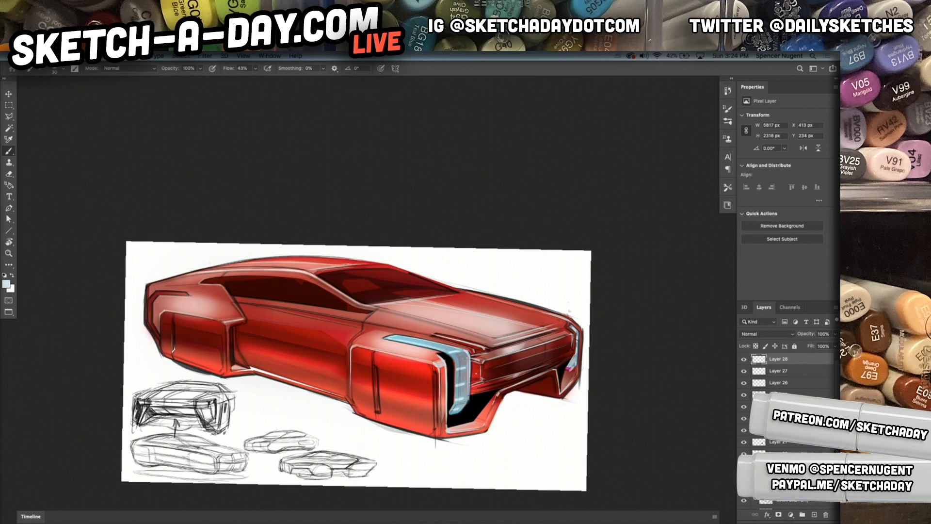
pyautogui.moveTo(339, 339); pyautogui.dragTo(497, 382)
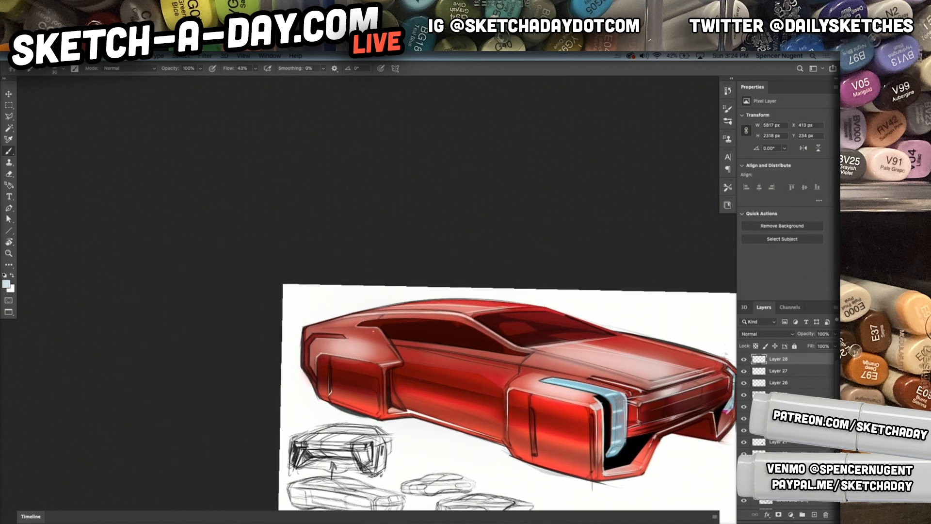
pyautogui.moveTo(487, 351)
pyautogui.mouseDown()
pyautogui.moveTo(384, 339)
pyautogui.moveTo(499, 354)
pyautogui.mouseUp()
pyautogui.moveTo(378, 377); pyautogui.dragTo(376, 410)
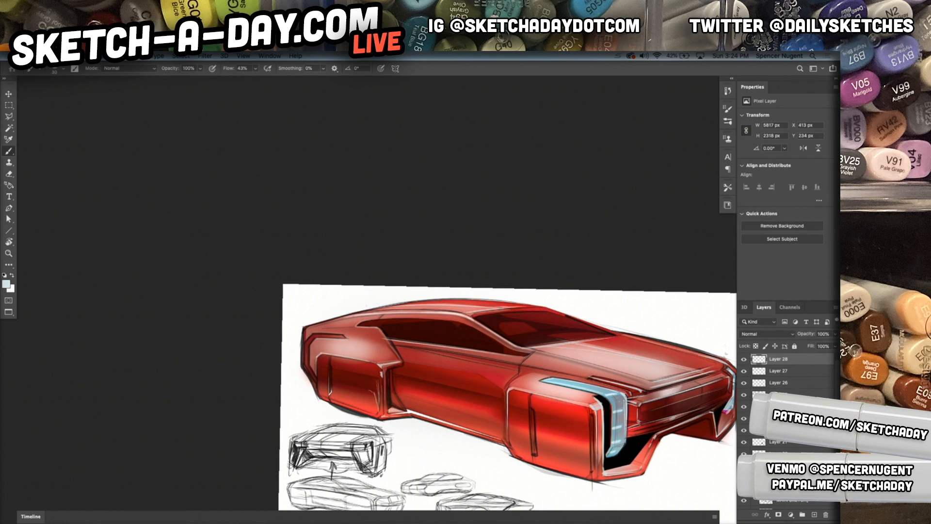
pyautogui.moveTo(407, 387); pyautogui.dragTo(497, 410)
pyautogui.moveTo(413, 386); pyautogui.dragTo(487, 404)
# Extend the pale highlights around the side panel's ends and along the rear fender's angled edge behind the window
pyautogui.scroll(5, 480, 415)
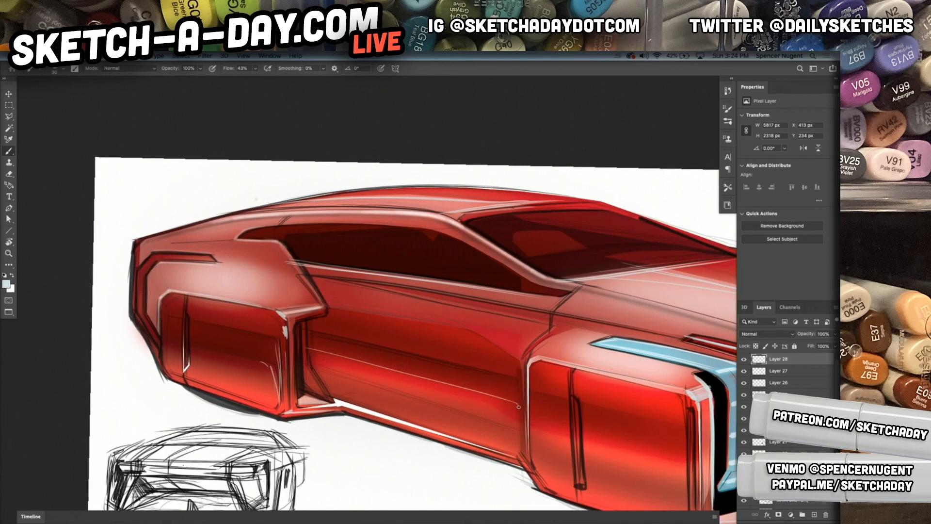
pyautogui.moveTo(520, 434); pyautogui.dragTo(525, 362)
pyautogui.moveTo(310, 346); pyautogui.dragTo(313, 369)
pyautogui.moveTo(299, 316)
pyautogui.mouseDown()
pyautogui.moveTo(310, 310)
pyautogui.moveTo(302, 313)
pyautogui.mouseUp()
pyautogui.moveTo(303, 275); pyautogui.dragTo(321, 304)
pyautogui.moveTo(292, 258); pyautogui.dragTo(324, 307)
pyautogui.moveTo(283, 248); pyautogui.dragTo(293, 262)
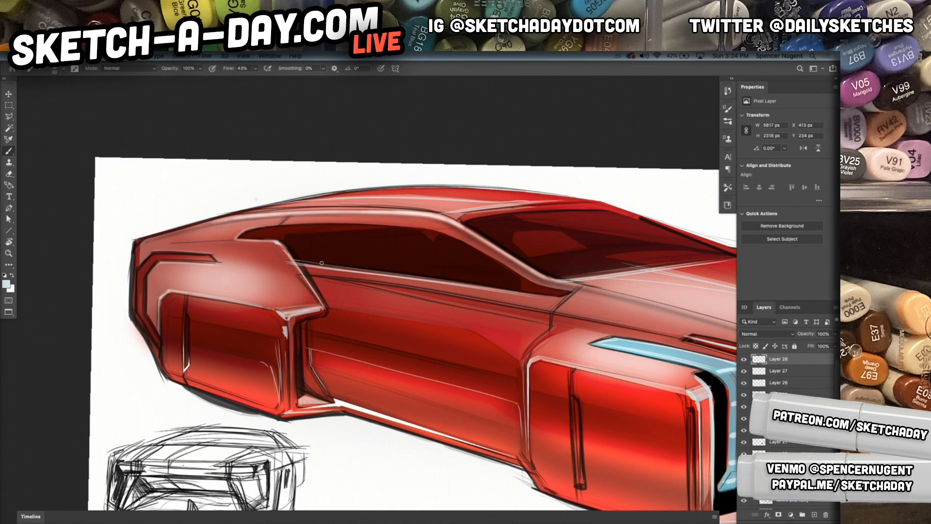
pyautogui.scroll(-5, 492, 408)
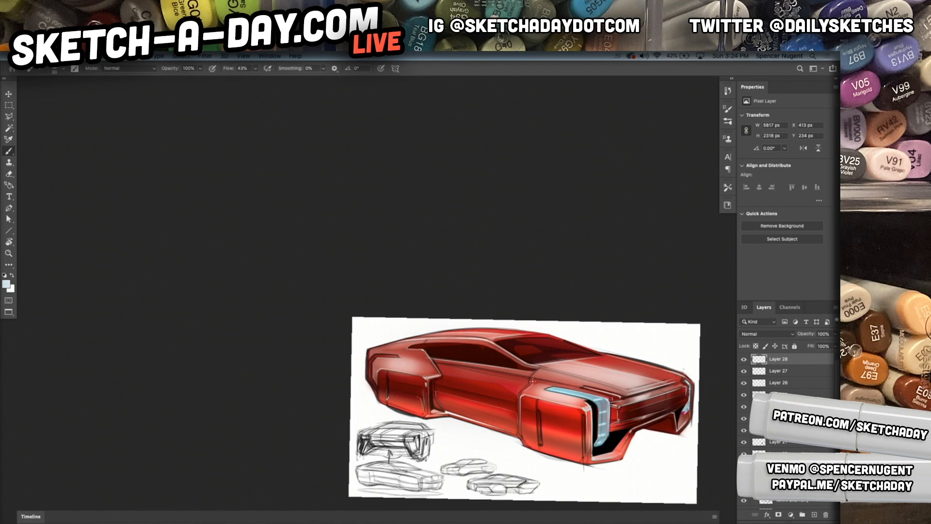
# Set the foreground colour to white and choose the Soft Round brush, enlarged to 175 px
pyautogui.moveTo(529, 381); pyautogui.dragTo(452, 367)
pyautogui.scroll(10, 527, 392)
pyautogui.moveTo(546, 347)
pyautogui.mouseDown()
pyautogui.moveTo(504, 385)
pyautogui.moveTo(555, 339)
pyautogui.moveTo(498, 391)
pyautogui.moveTo(561, 339)
pyautogui.moveTo(517, 388)
pyautogui.mouseUp()
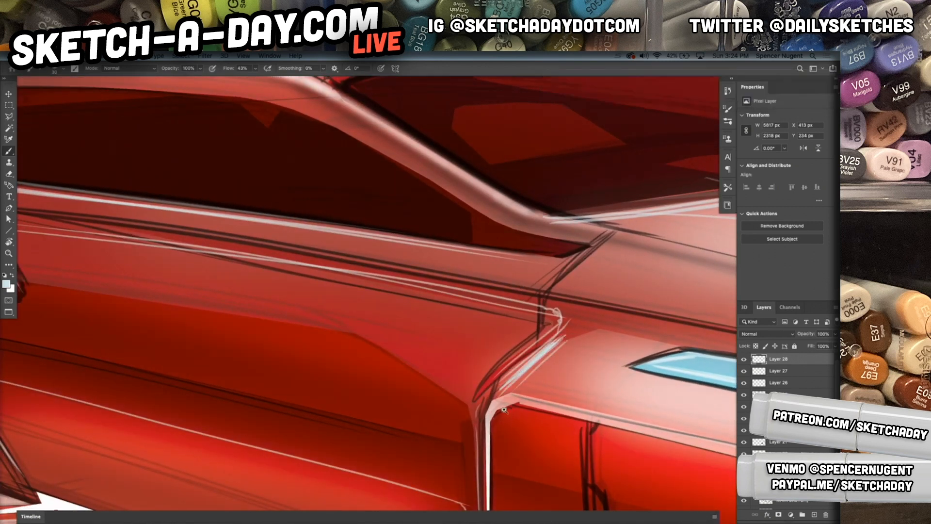
pyautogui.scroll(-10, 505, 410)
pyautogui.scroll(4, 505, 417)
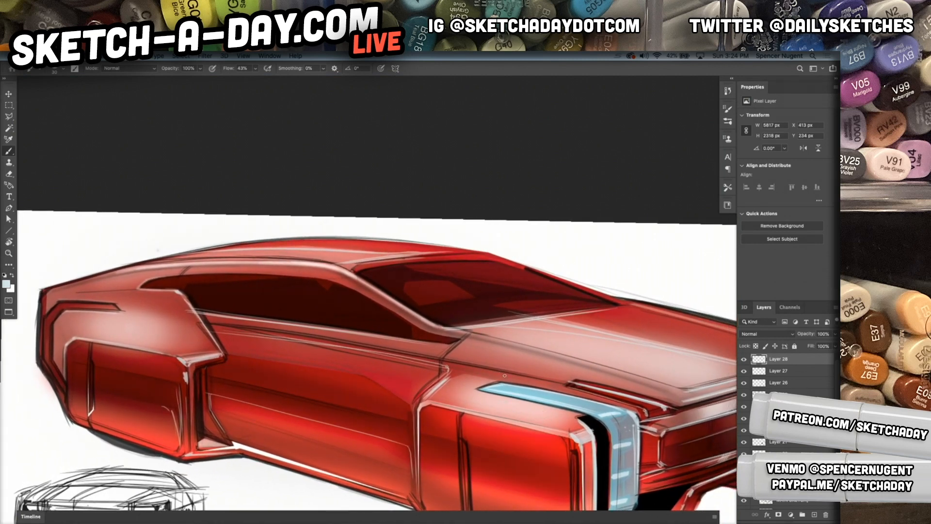
pyautogui.press('d')
pyautogui.press('x')
pyautogui.rightClick(519, 390)
pyautogui.click(574, 391)
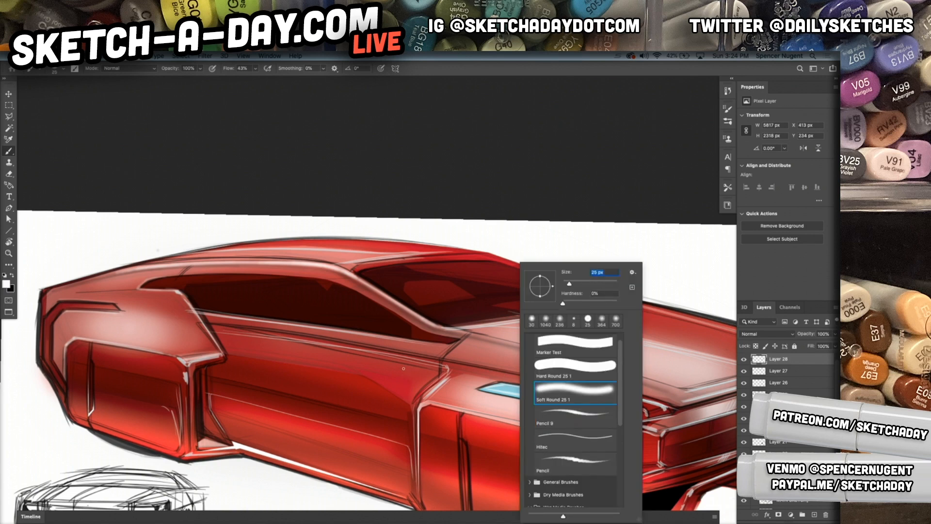
pyautogui.moveTo(570, 284); pyautogui.dragTo(586, 284)
pyautogui.click(495, 403)
pyautogui.press(']')
pyautogui.press(']')
pyautogui.press(']')
pyautogui.press(']')
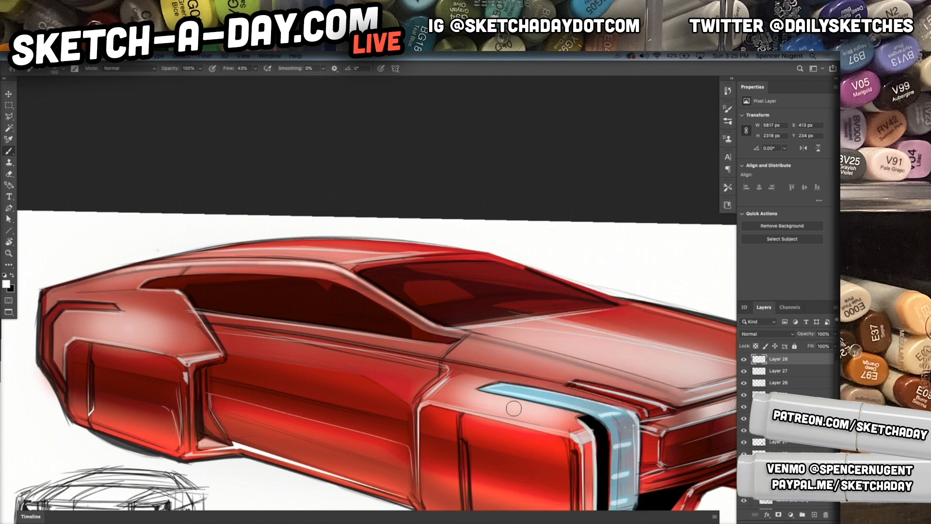
# Lower the brush opacity to 10% and softly lighten the top surface of the front wheel block beside the blue headlight
pyautogui.moveTo(514, 408); pyautogui.dragTo(507, 405)
pyautogui.press('super+z')
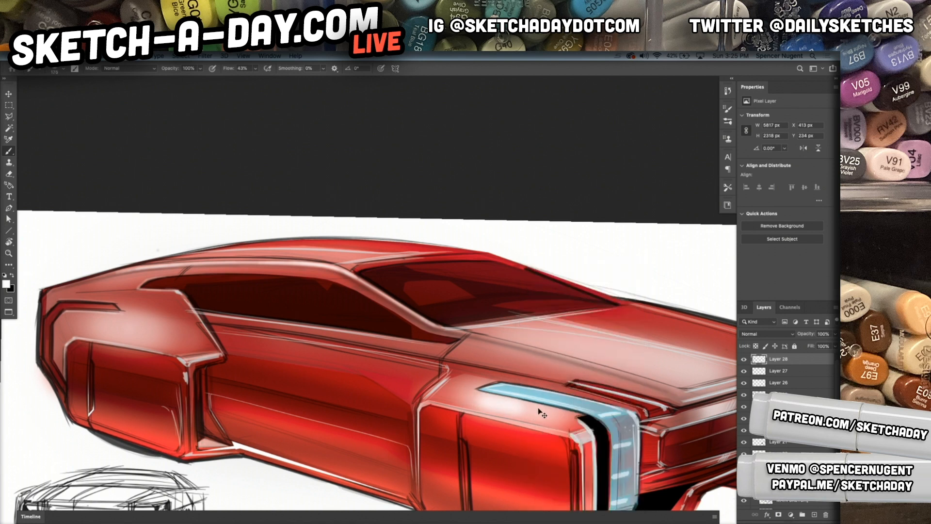
pyautogui.press('1')
pyautogui.press('super+z')
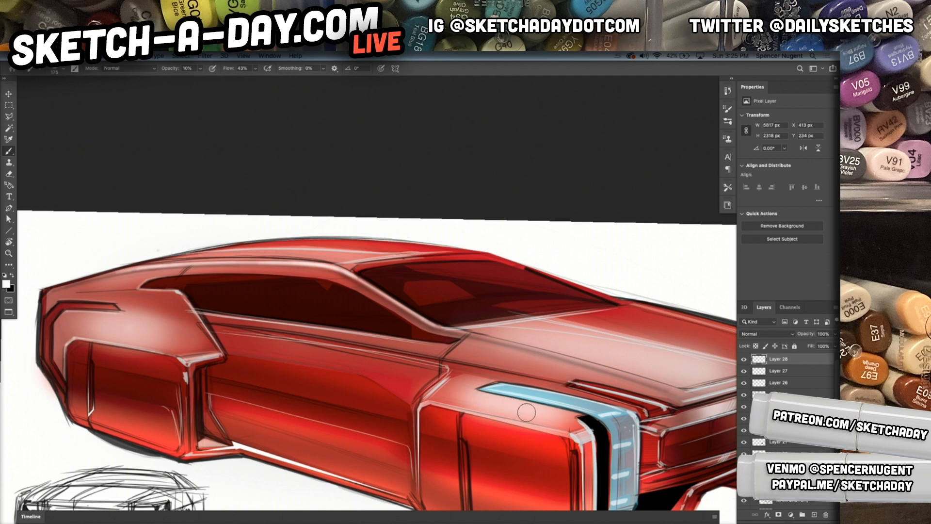
pyautogui.moveTo(524, 411)
pyautogui.mouseDown()
pyautogui.moveTo(491, 403)
pyautogui.moveTo(535, 414)
pyautogui.moveTo(427, 394)
pyautogui.mouseUp()
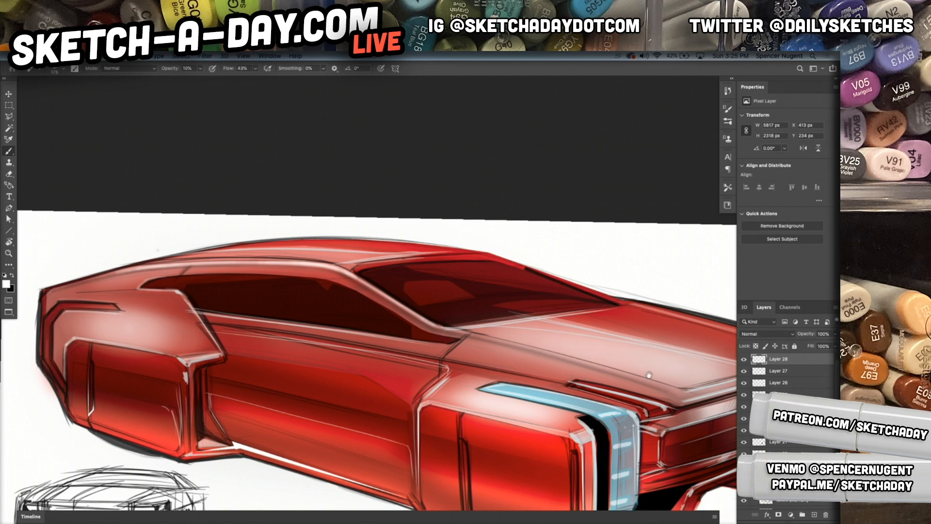
# Brush a soft white reflection onto the dark windshield at 10% opacity
pyautogui.moveTo(652, 366); pyautogui.dragTo(511, 396)
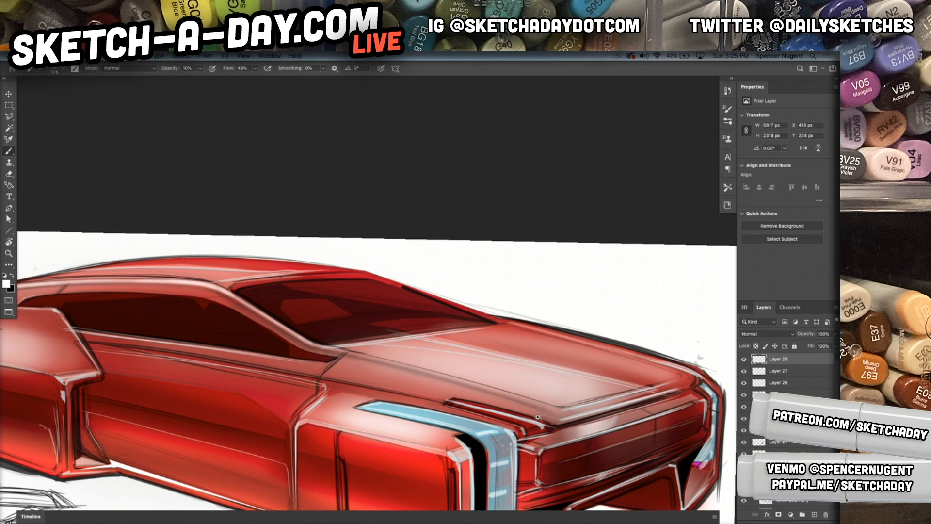
pyautogui.scroll(-5, 481, 426)
pyautogui.scroll(4, 534, 425)
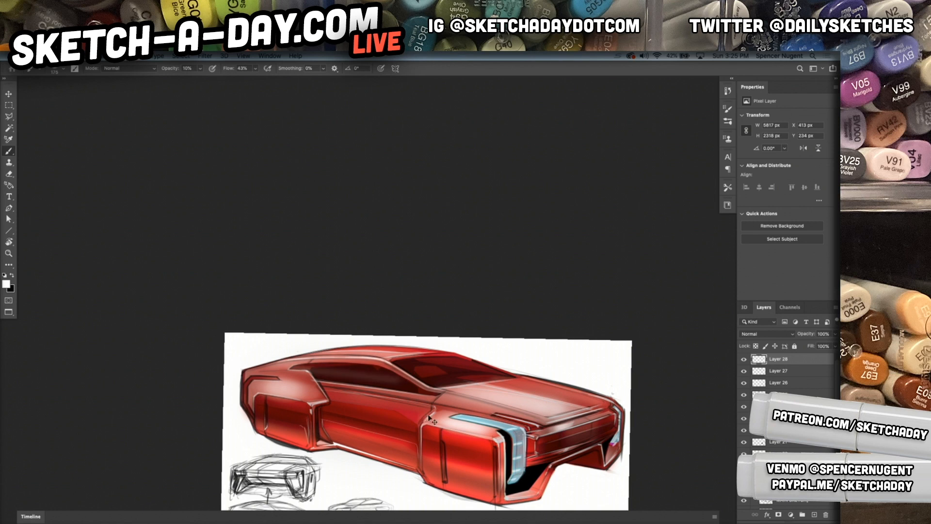
pyautogui.moveTo(463, 380)
pyautogui.mouseDown()
pyautogui.moveTo(415, 357)
pyautogui.moveTo(456, 382)
pyautogui.moveTo(410, 365)
pyautogui.moveTo(458, 385)
pyautogui.moveTo(400, 361)
pyautogui.moveTo(468, 382)
pyautogui.moveTo(399, 360)
pyautogui.moveTo(434, 376)
pyautogui.moveTo(424, 360)
pyautogui.moveTo(480, 388)
pyautogui.moveTo(441, 361)
pyautogui.mouseUp()
pyautogui.press('e')
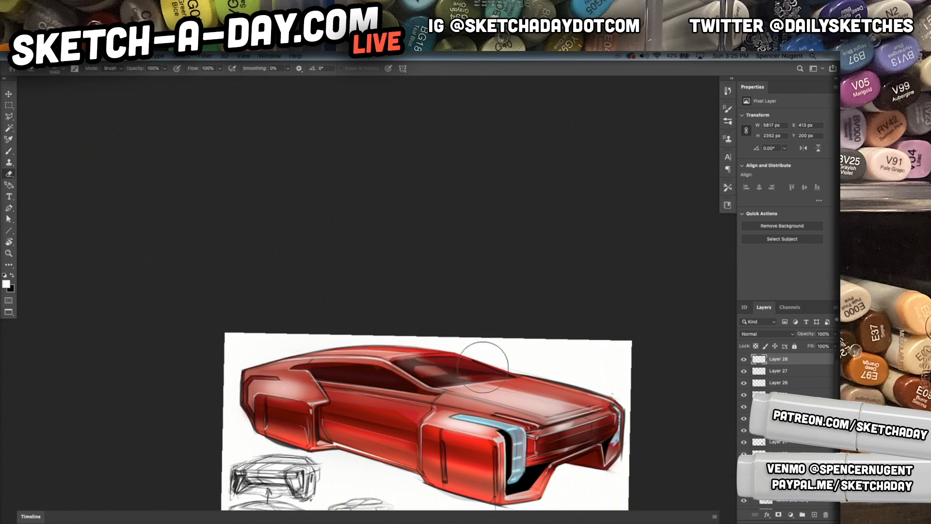
pyautogui.press('b')
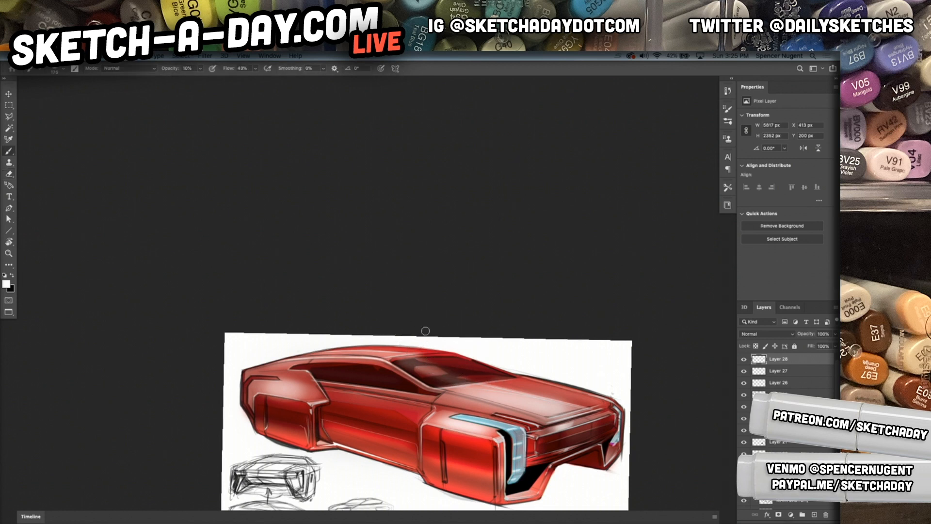
pyautogui.moveTo(428, 365)
pyautogui.mouseDown()
pyautogui.moveTo(415, 359)
pyautogui.moveTo(439, 373)
pyautogui.moveTo(423, 367)
pyautogui.mouseUp()
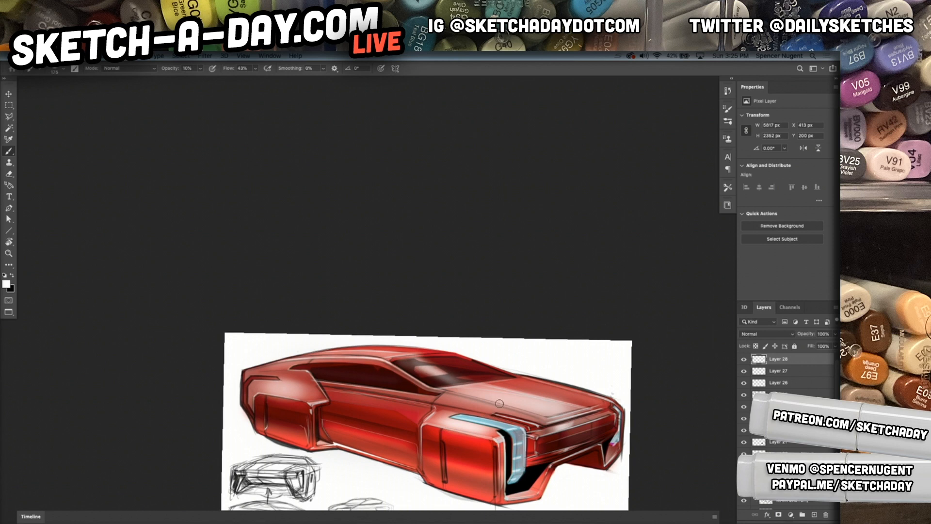
# Softly lighten the lower faces of the rear and front wheel blocks with the white brush
pyautogui.moveTo(400, 463); pyautogui.dragTo(466, 463)
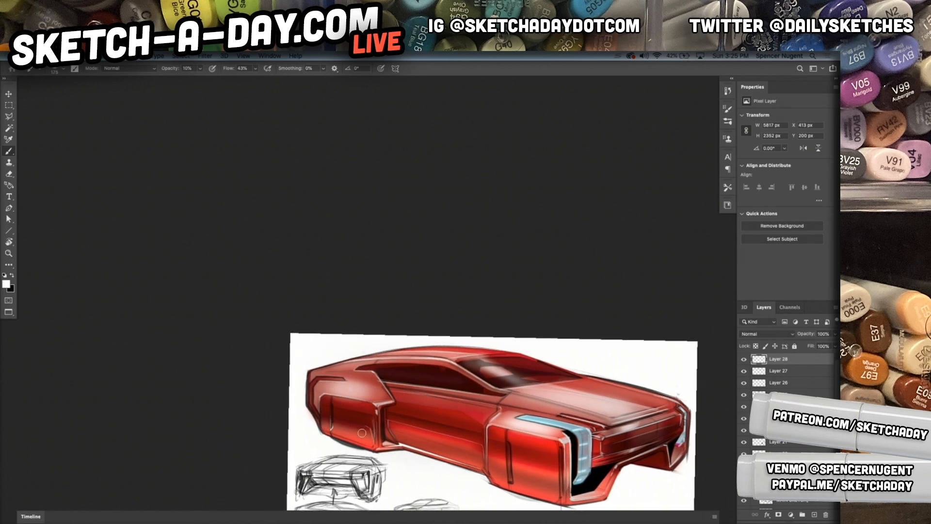
pyautogui.moveTo(336, 425); pyautogui.dragTo(323, 424)
pyautogui.moveTo(393, 424)
pyautogui.mouseDown()
pyautogui.moveTo(482, 451)
pyautogui.moveTo(388, 425)
pyautogui.moveTo(485, 456)
pyautogui.mouseUp()
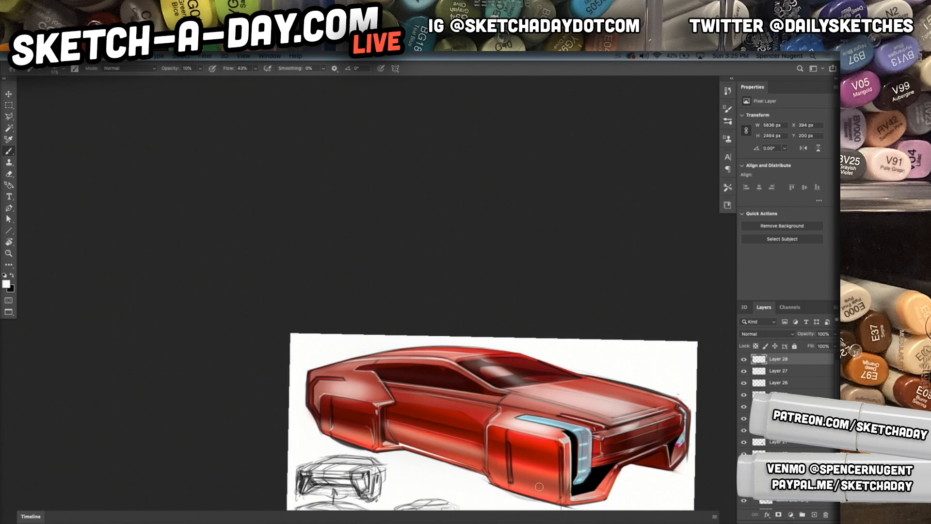
pyautogui.moveTo(474, 449)
pyautogui.mouseDown()
pyautogui.moveTo(562, 479)
pyautogui.moveTo(496, 439)
pyautogui.mouseUp()
# Select the Multiply layer at the front wheel block, enlarge the eraser to 1300 px, and give it the Pencil 9 preset
pyautogui.press('v')
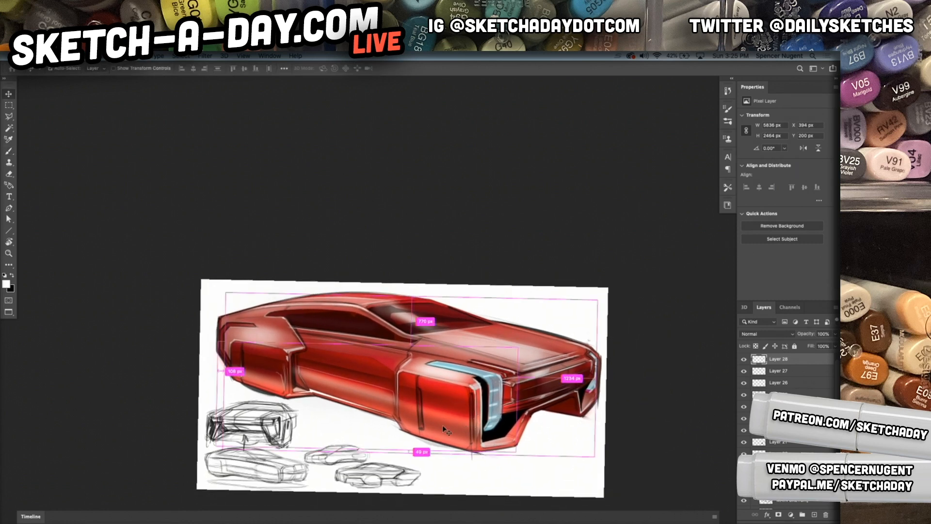
pyautogui.click(449, 426)
pyautogui.press('e')
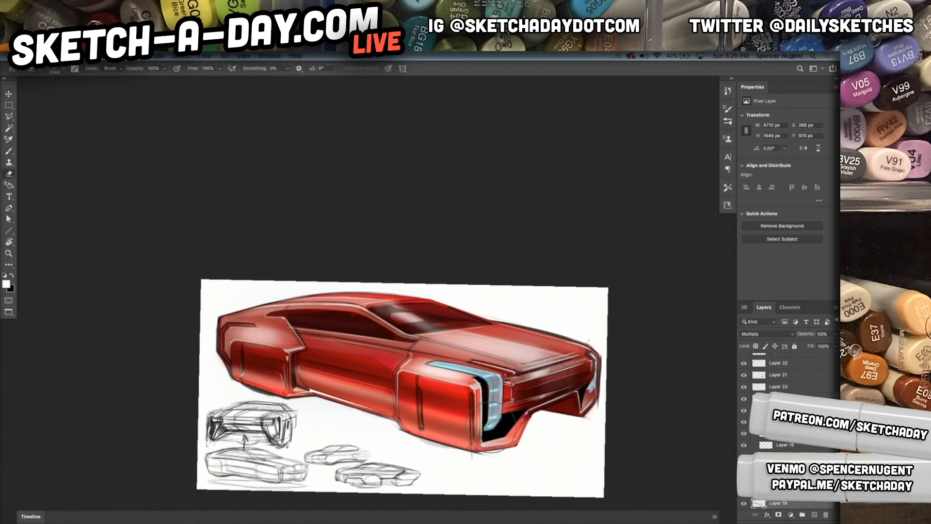
pyautogui.rightClick(471, 426)
pyautogui.press('Escape')
pyautogui.press(']')
pyautogui.press(']')
pyautogui.press(']')
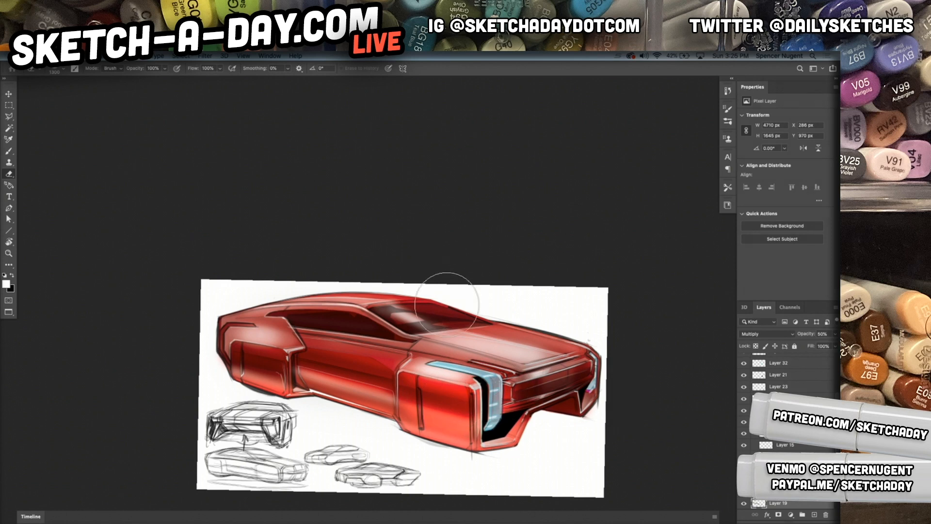
pyautogui.rightClick(456, 280)
pyautogui.doubleClick(499, 411)
# Add a new layer and choose the Pencil 9 preset for the brush
pyautogui.press('super+shift+n')
pyautogui.press('Return')
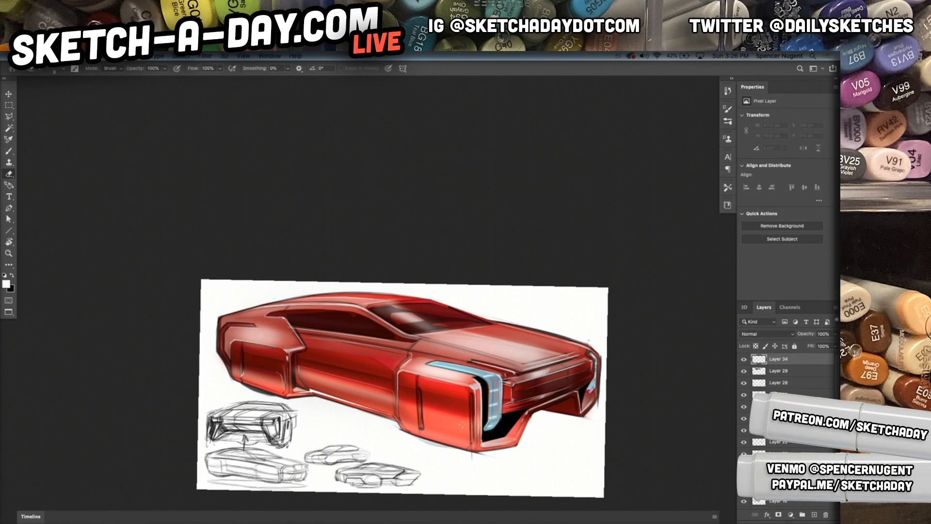
pyautogui.press('b')
pyautogui.rightClick(416, 400)
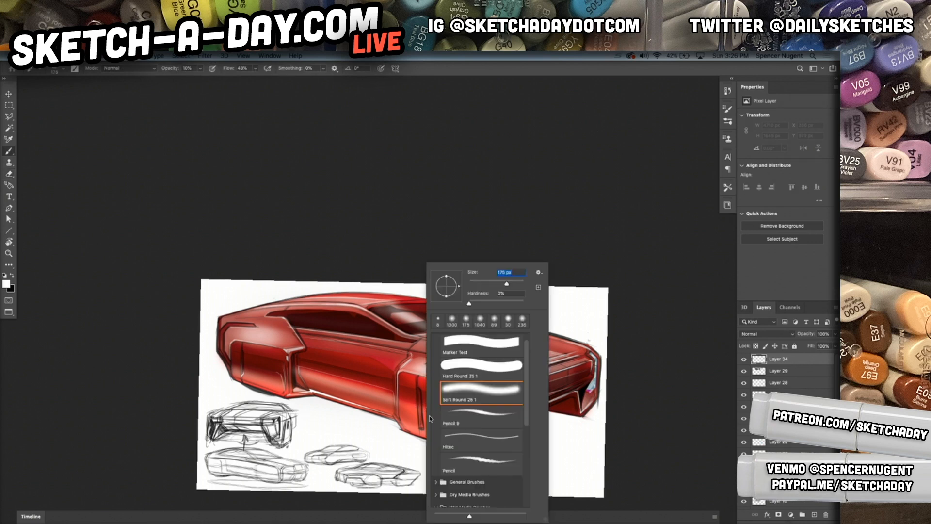
pyautogui.click(464, 412)
pyautogui.click(419, 413)
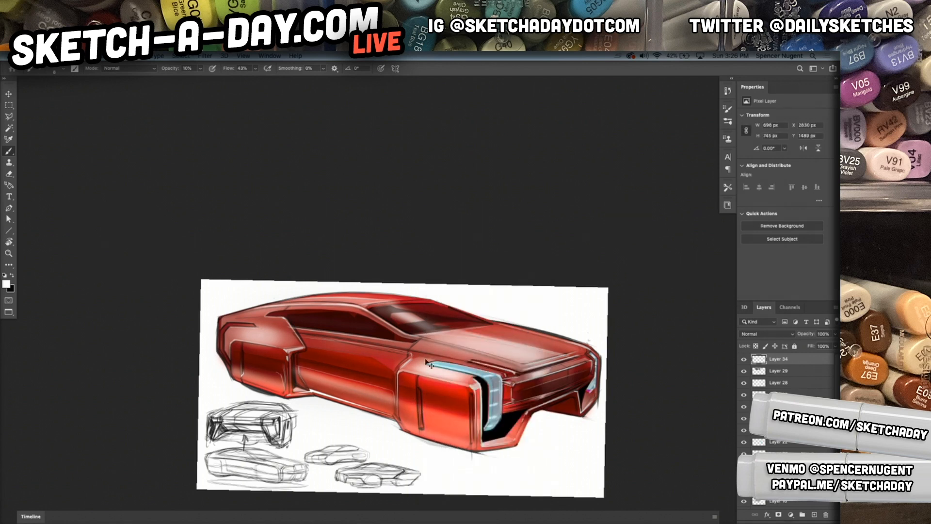
# Create another new layer, rotate the canvas, and draw white highlights along the groove on the front wheel block's side
pyautogui.press('super+space')
pyautogui.keyDown('super'); pyautogui.click(408, 413); pyautogui.keyUp('super')
pyautogui.keyDown('super'); pyautogui.click(423, 395); pyautogui.keyUp('super')
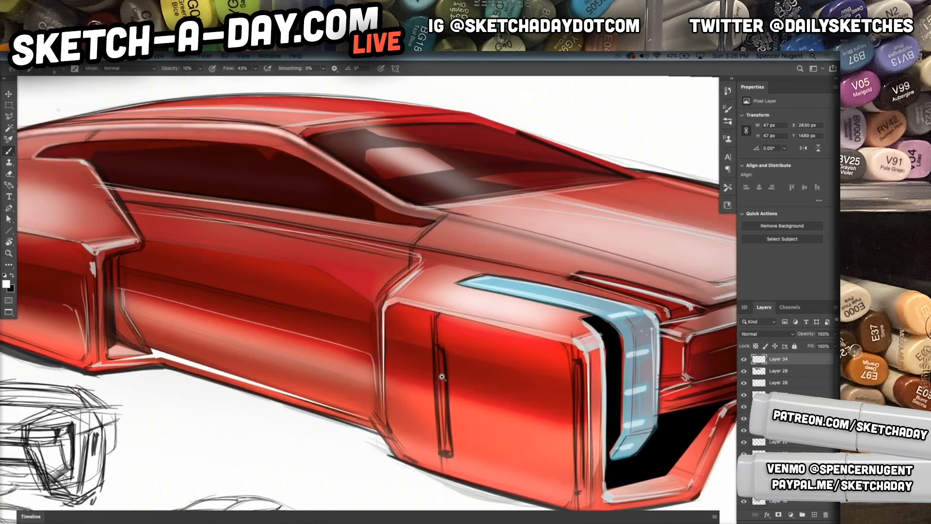
pyautogui.press('super+shift+n')
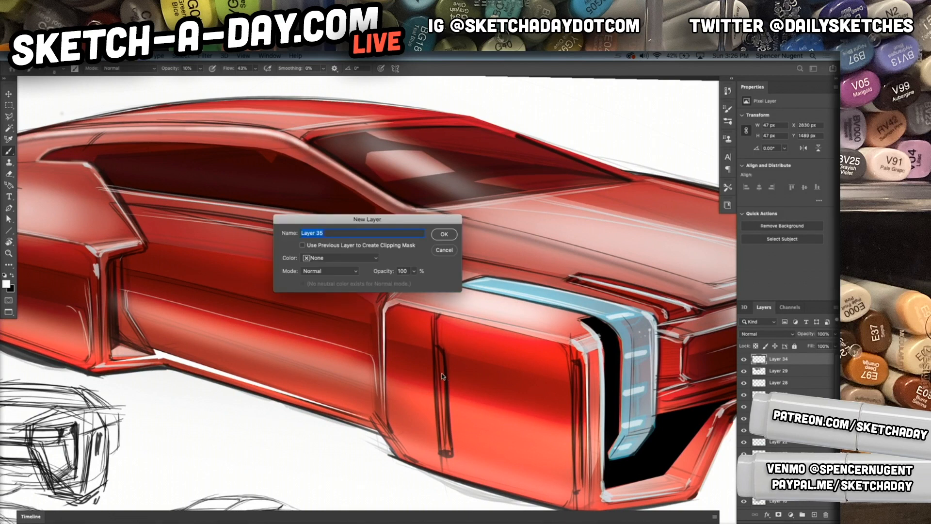
pyautogui.press('Return')
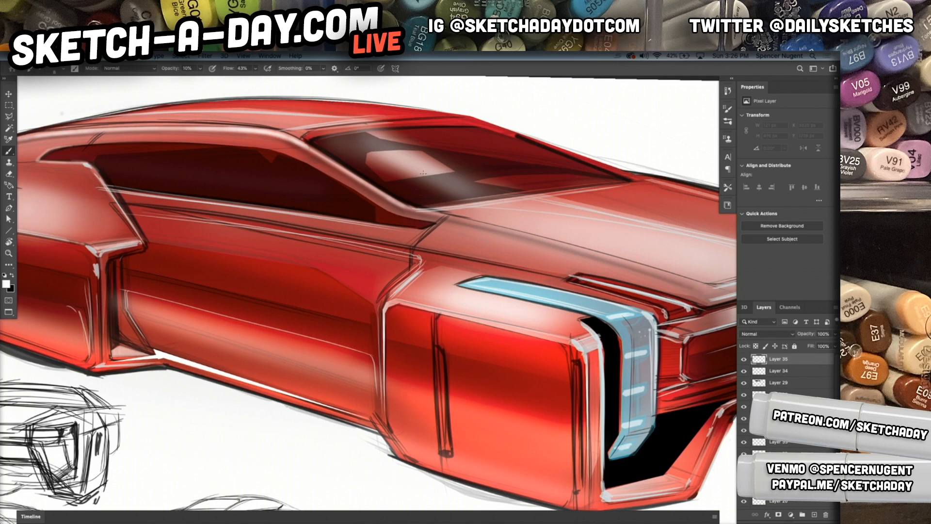
pyautogui.click(428, 408)
pyautogui.press('r')
pyautogui.moveTo(488, 383); pyautogui.dragTo(475, 230)
pyautogui.moveTo(310, 376); pyautogui.dragTo(390, 328)
pyautogui.moveTo(286, 389); pyautogui.dragTo(394, 325)
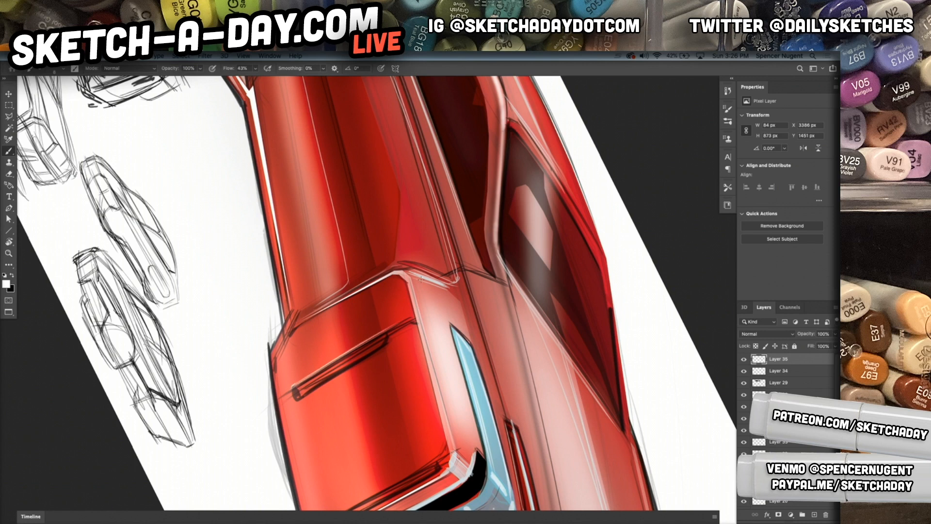
# Draw fine white highlights along the front wheel block's upper edge and around its rear and lower edges
pyautogui.moveTo(399, 280); pyautogui.dragTo(402, 284)
pyautogui.moveTo(411, 311); pyautogui.dragTo(436, 426)
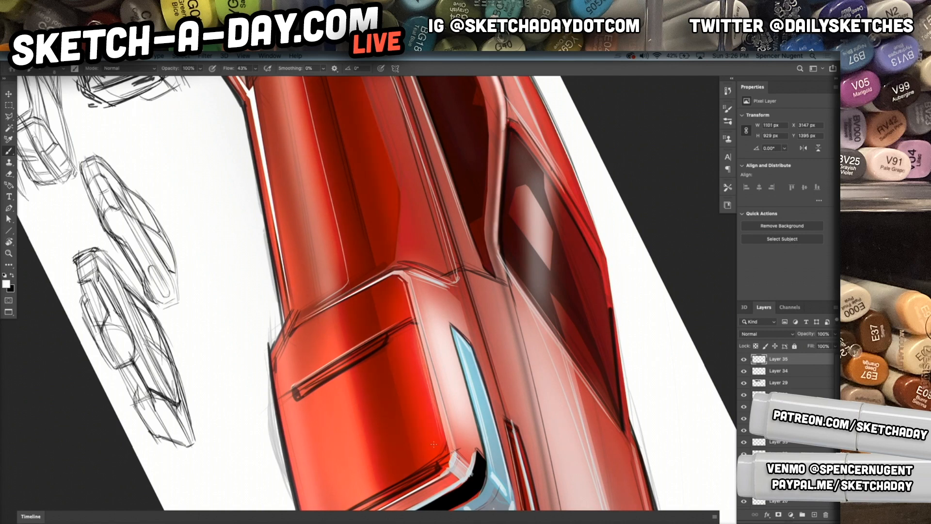
pyautogui.moveTo(306, 323); pyautogui.dragTo(344, 302)
pyautogui.moveTo(274, 354); pyautogui.dragTo(288, 323)
pyautogui.moveTo(272, 370); pyautogui.dragTo(279, 338)
pyautogui.moveTo(277, 399); pyautogui.dragTo(273, 369)
pyautogui.moveTo(282, 430)
pyautogui.mouseDown()
pyautogui.moveTo(272, 369)
pyautogui.moveTo(277, 389)
pyautogui.mouseUp()
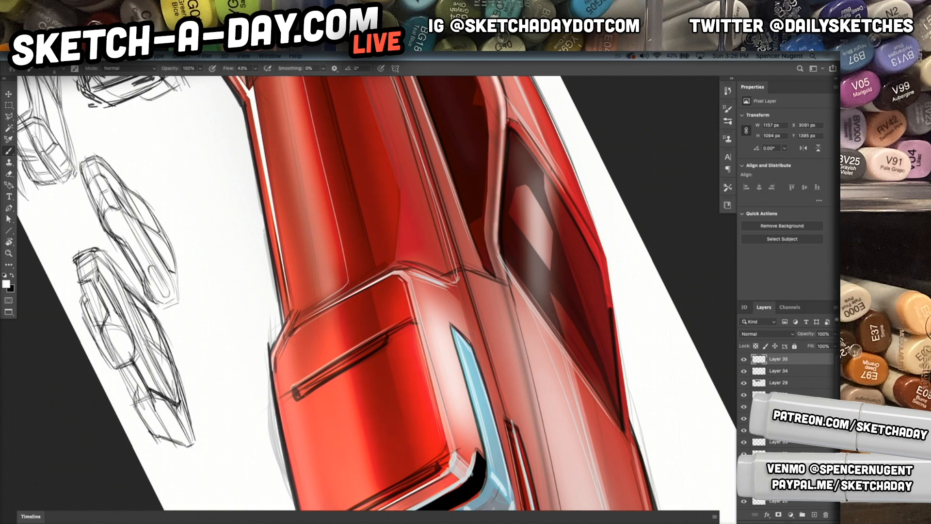
pyautogui.moveTo(289, 312)
pyautogui.mouseDown()
pyautogui.moveTo(299, 292)
pyautogui.moveTo(299, 300)
pyautogui.moveTo(292, 290)
pyautogui.mouseUp()
pyautogui.moveTo(283, 337); pyautogui.dragTo(293, 315)
# Straighten the canvas and add white accents on the lower body side, the lower front bumper and the seam beside the hood
pyautogui.hotkey('ctrl', '0')
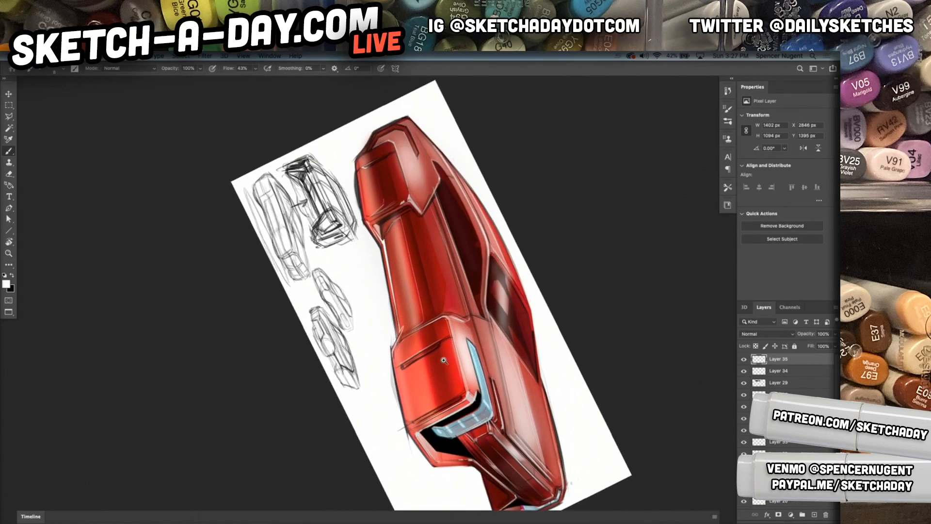
pyautogui.press('r')
pyautogui.press('Escape')
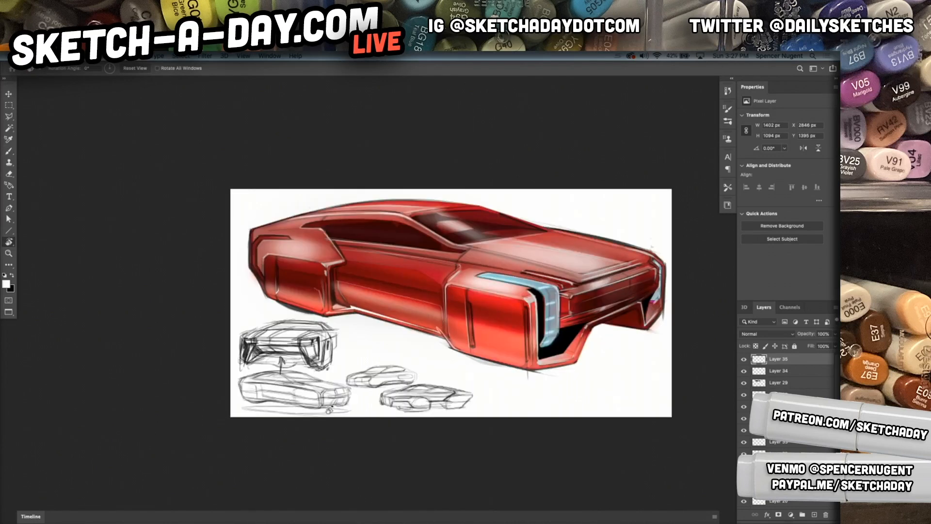
pyautogui.press('b')
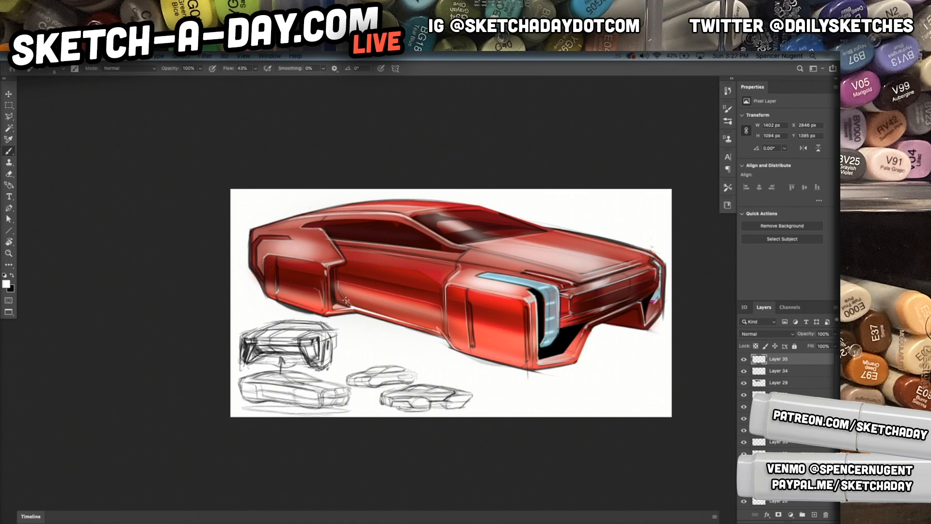
pyautogui.click(348, 301)
pyautogui.moveTo(568, 360)
pyautogui.mouseDown()
pyautogui.moveTo(537, 366)
pyautogui.moveTo(577, 360)
pyautogui.mouseUp()
pyautogui.scroll(4, 472, 326)
pyautogui.hscroll(-5, 472, 326)
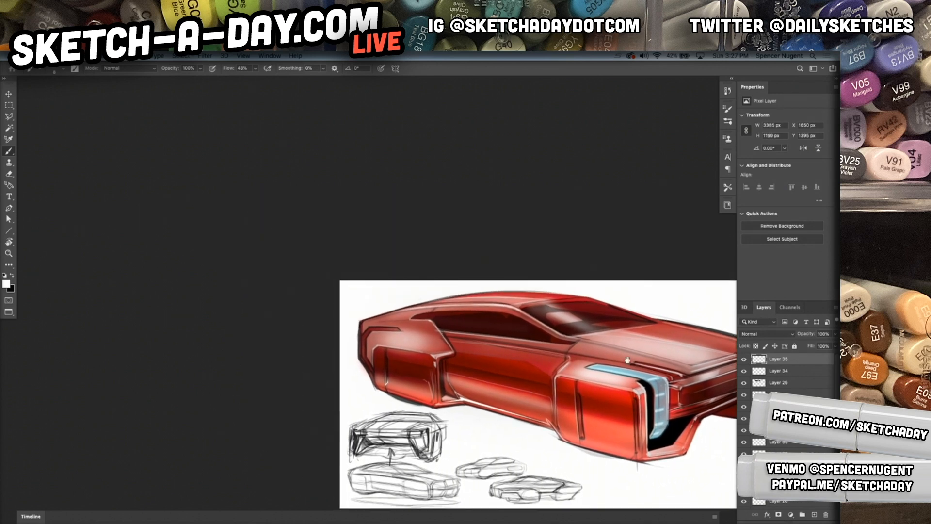
pyautogui.moveTo(580, 348); pyautogui.dragTo(629, 359)
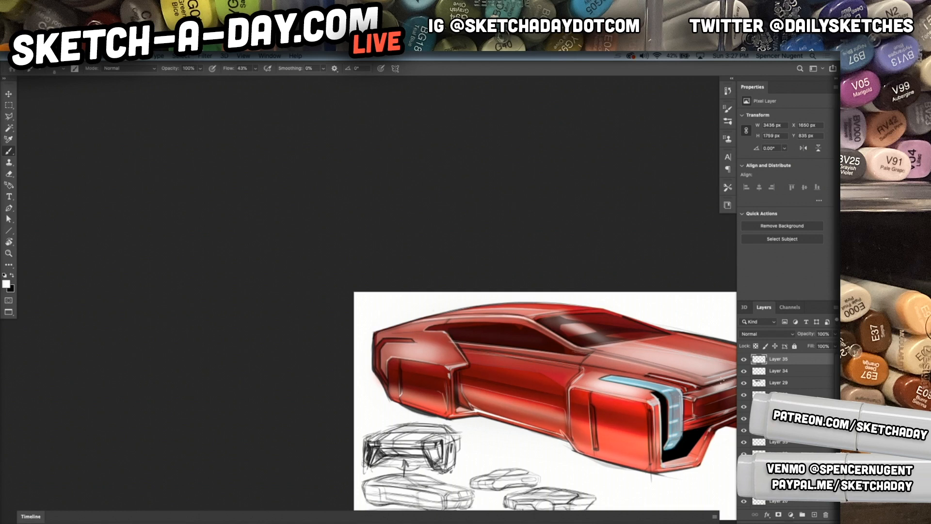
# Switch the brush to black and draw a dark line along the seam between the hood and the front fender
pyautogui.press('x')
pyautogui.click(638, 367)
pyautogui.hscroll(10, 638, 367)
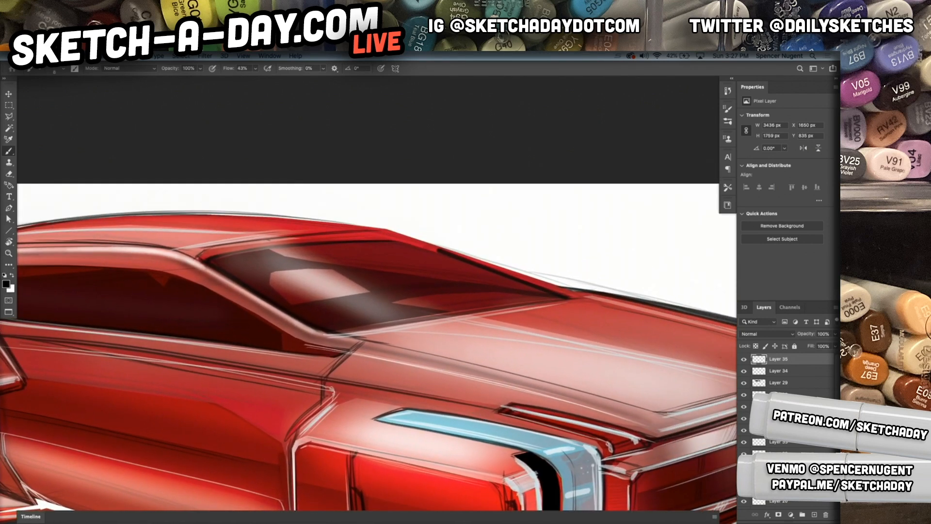
pyautogui.moveTo(351, 351); pyautogui.dragTo(622, 416)
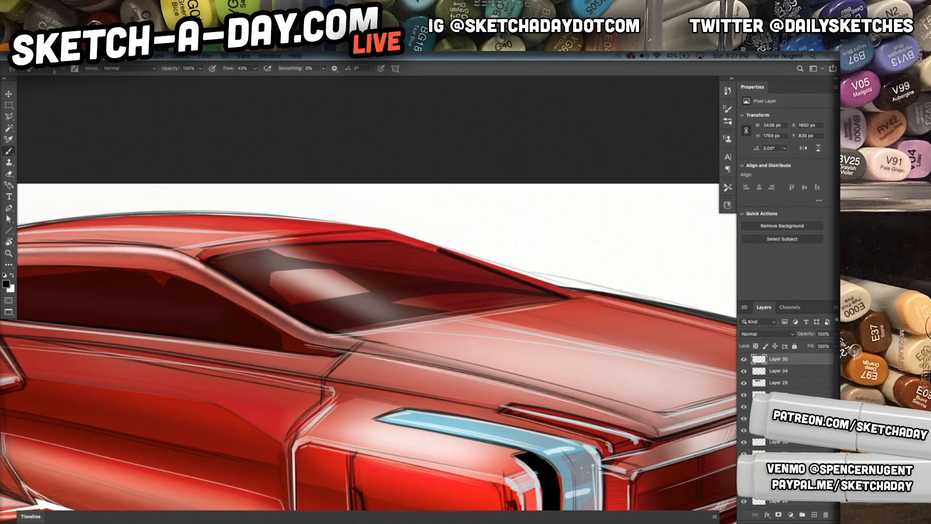
# Darken the lower edge of the windshield with black strokes running from its front corner along the base of the hood
pyautogui.hotkey('ctrl', '-')
pyautogui.moveTo(718, 456); pyautogui.dragTo(488, 441)
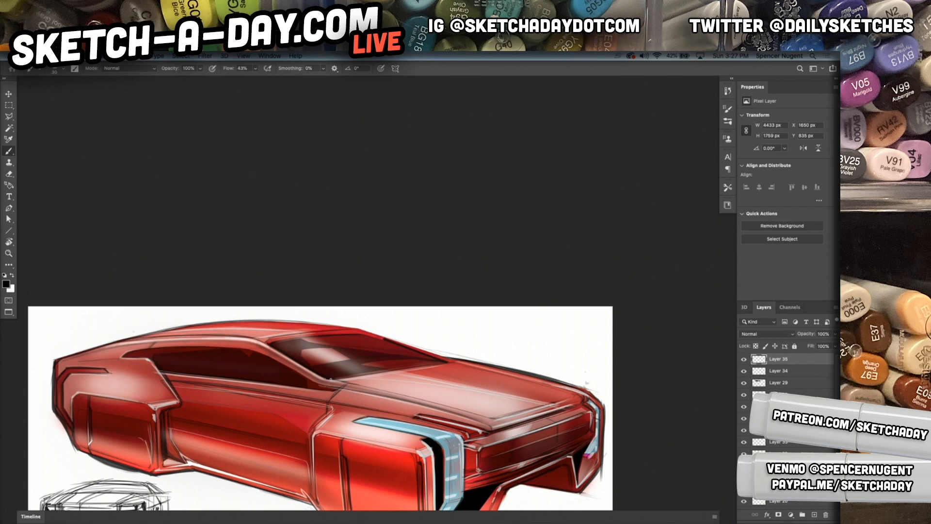
pyautogui.moveTo(327, 379); pyautogui.dragTo(395, 359)
pyautogui.moveTo(336, 380); pyautogui.dragTo(403, 367)
pyautogui.moveTo(337, 379); pyautogui.dragTo(440, 362)
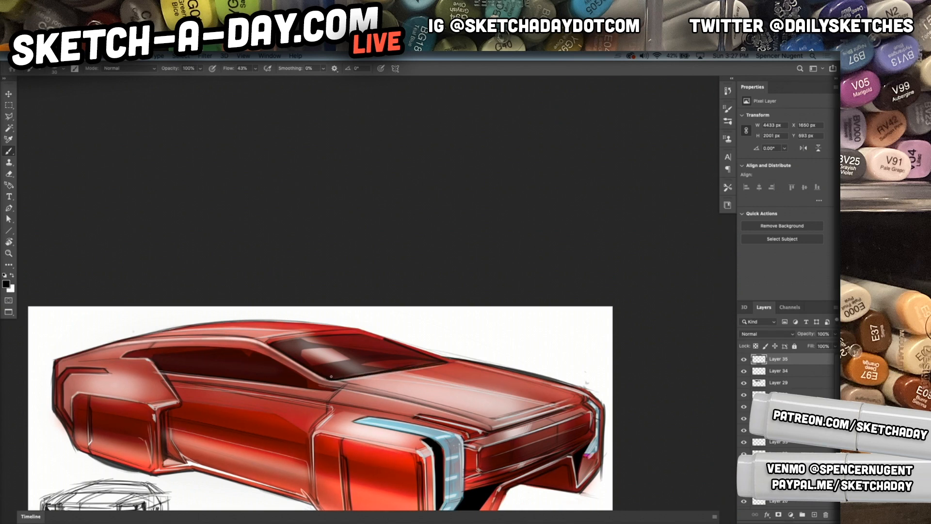
# Try extra dark strokes along the windshield's lower edge and front pillar, and undo them
pyautogui.moveTo(340, 376); pyautogui.dragTo(422, 364)
pyautogui.moveTo(296, 339); pyautogui.dragTo(341, 368)
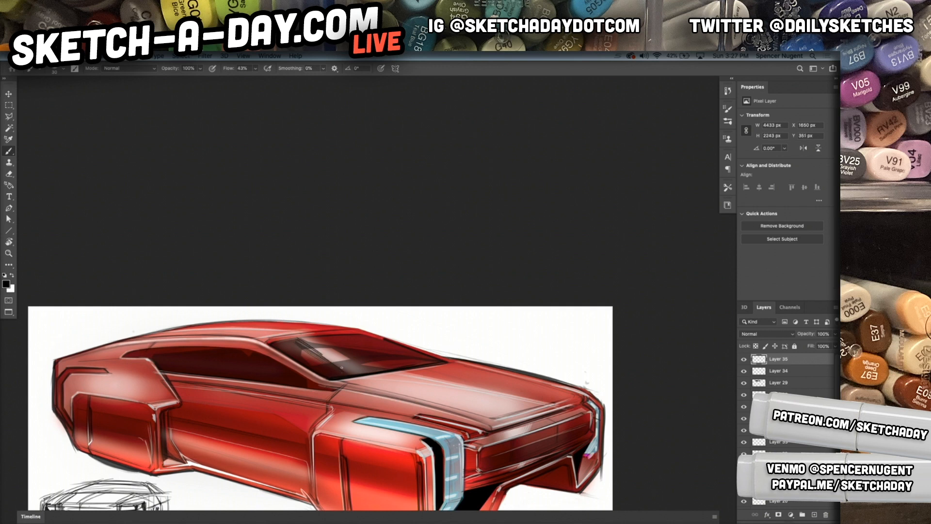
pyautogui.press('super+z')
pyautogui.press('super+z')
pyautogui.press('super+z')
pyautogui.press('super+z')
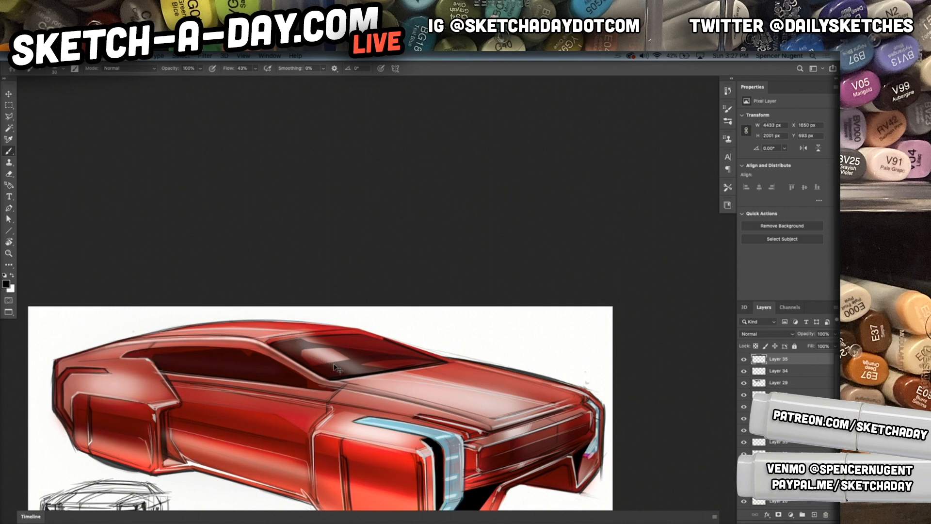
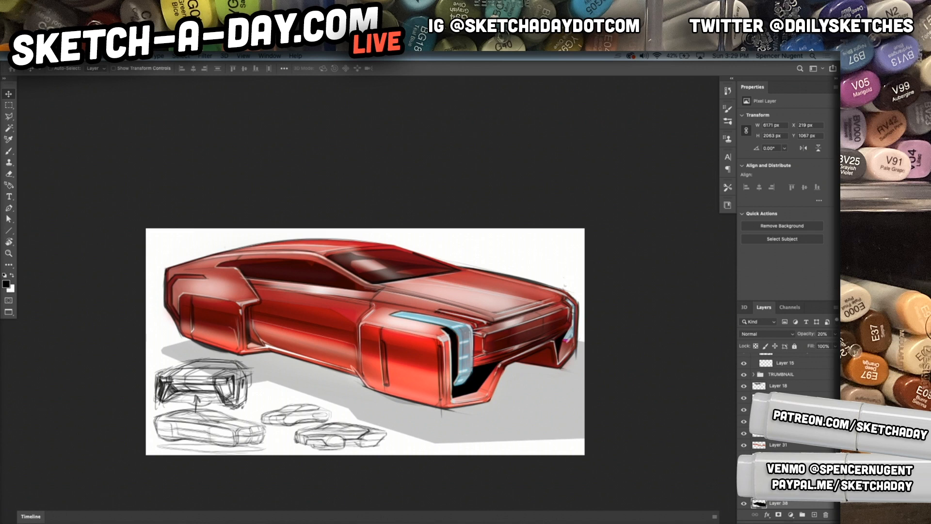
# Create a new layer above the headlight layer and select the small pencil brush with 30% hardness
pyautogui.press('super')
pyautogui.keyDown('super'); pyautogui.click(460, 334); pyautogui.keyUp('super')
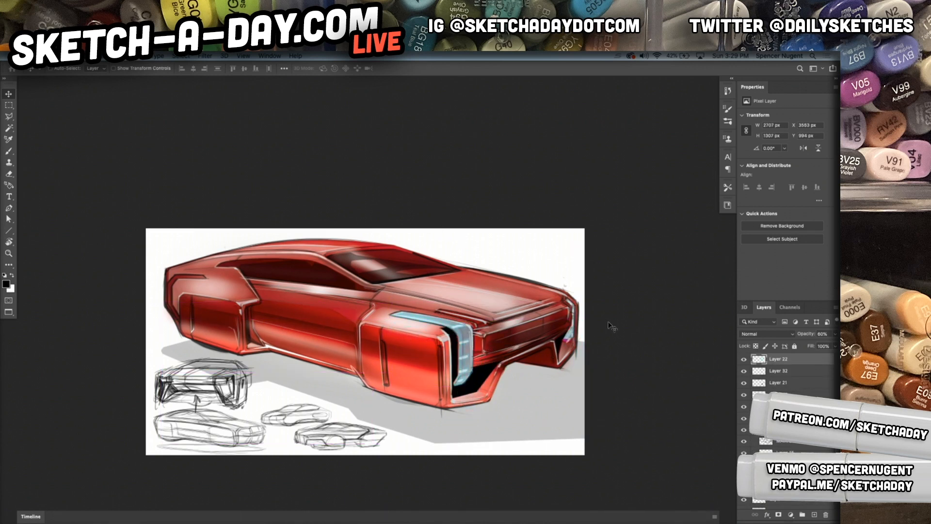
pyautogui.press('super+shift+n')
pyautogui.press('Return')
pyautogui.press('b')
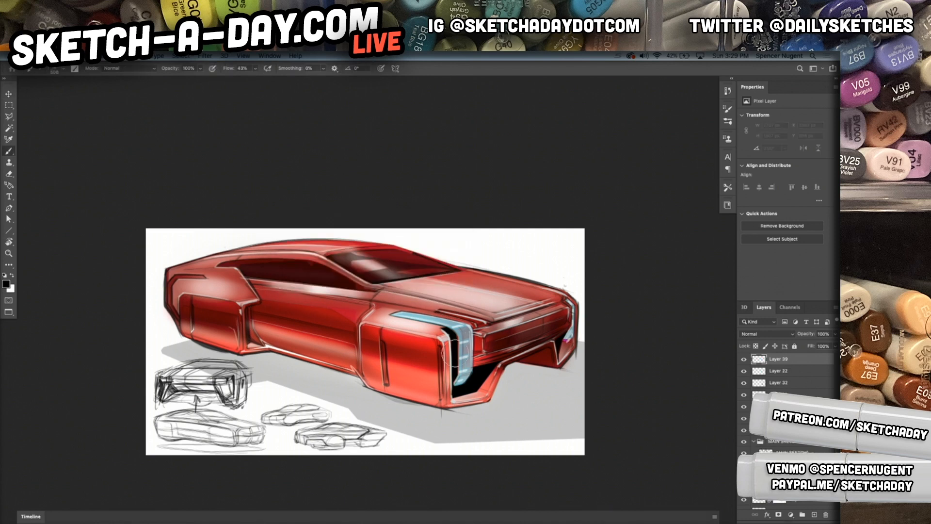
pyautogui.rightClick(530, 339)
pyautogui.click(568, 412)
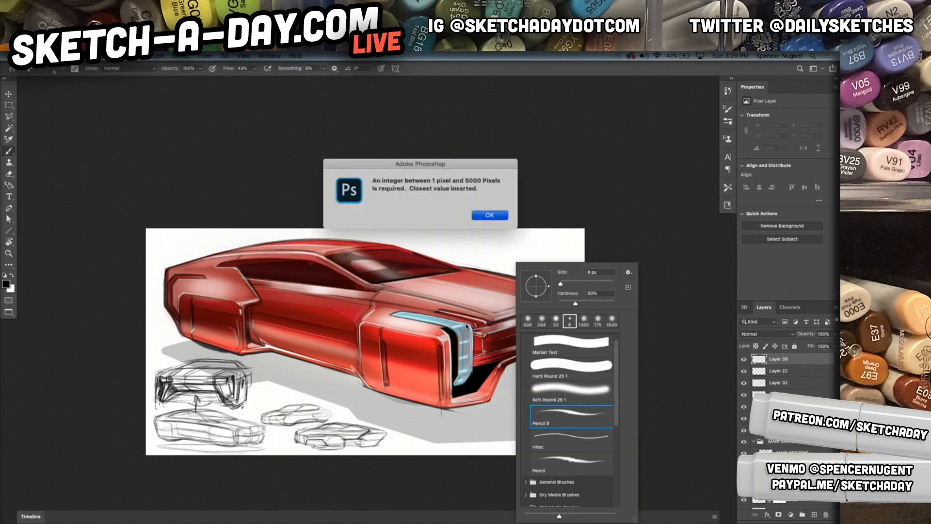
pyautogui.press('Return')
# Set the brush colour to bright blue #37c2ff, starting from the headlight's blue, and enlarge the brush
pyautogui.scroll(8, 468, 336)
pyautogui.keyDown('alt'); pyautogui.click(451, 318); pyautogui.keyUp('alt')
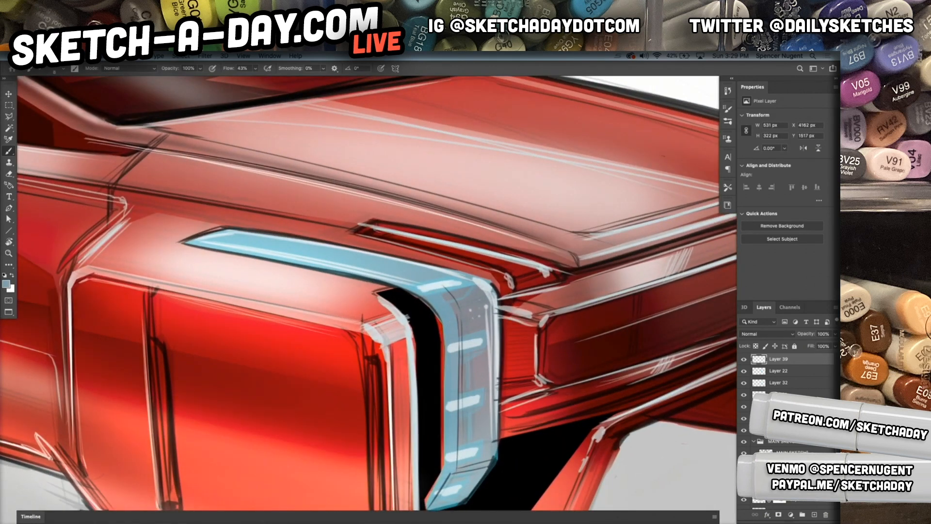
pyautogui.click(6, 283)
pyautogui.click(593, 136)
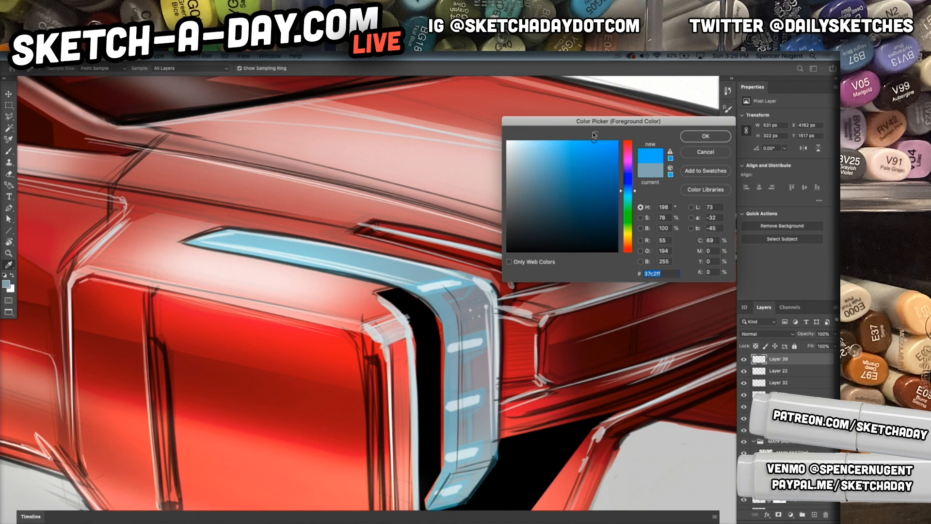
pyautogui.click(715, 141)
pyautogui.press('super+z')
pyautogui.press(']')
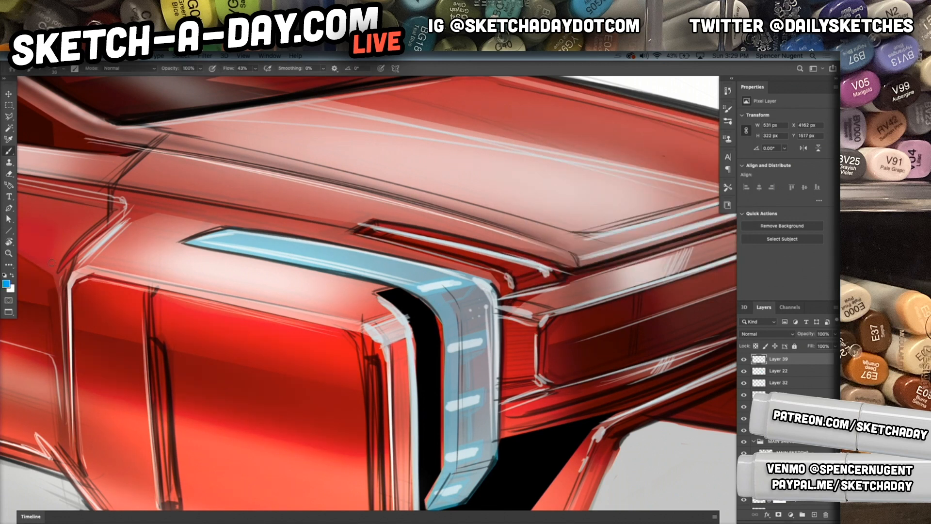
# Shift the brush colour to a lighter cyan blue, #3ae1ff
pyautogui.click(6, 284)
pyautogui.click(438, 302)
pyautogui.click(439, 304)
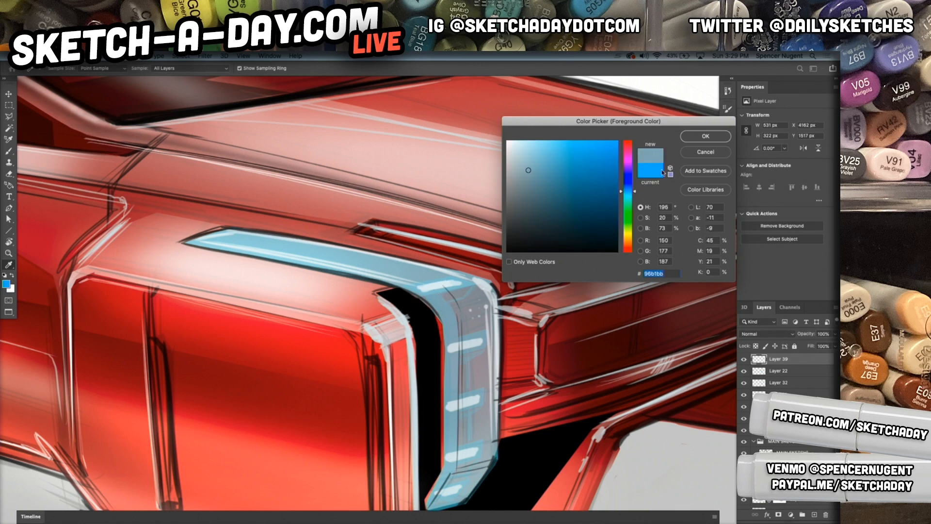
pyautogui.click(593, 142)
pyautogui.click(630, 195)
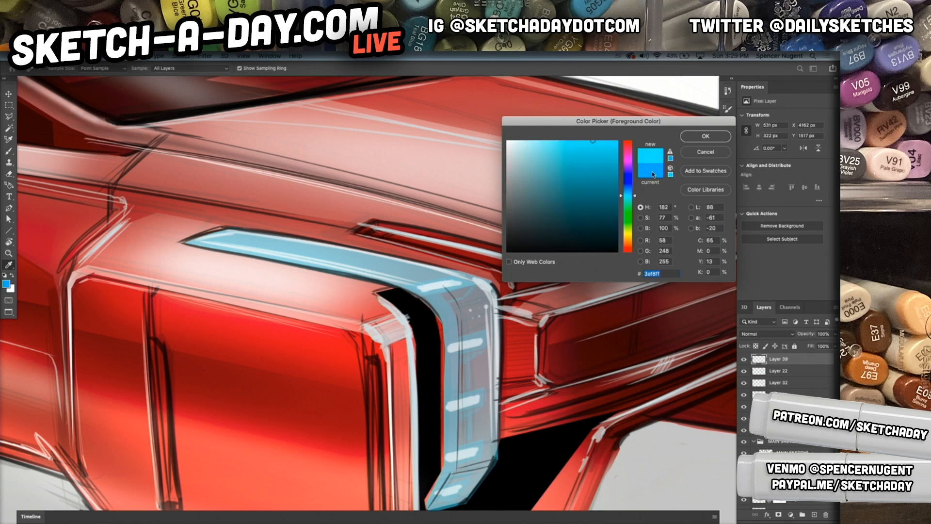
pyautogui.click(634, 194)
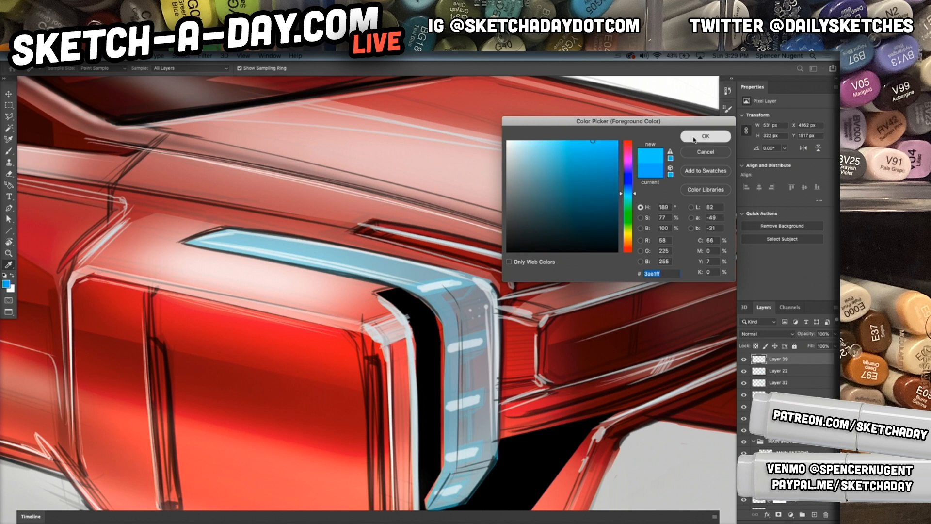
pyautogui.click(698, 137)
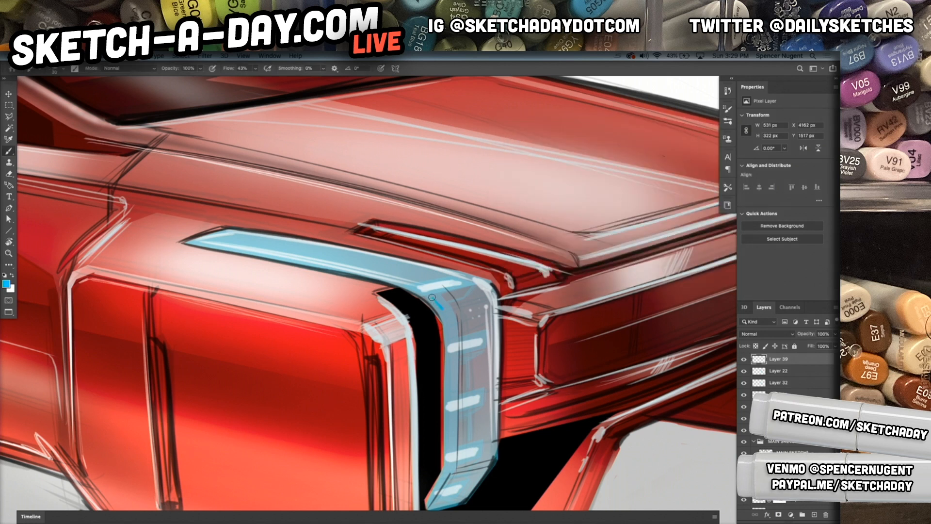
# Paint bright blue strokes along the near headlight's inner edge, its crossbars and the light strip on top of the fender
pyautogui.moveTo(432, 297)
pyautogui.mouseDown()
pyautogui.moveTo(450, 340)
pyautogui.moveTo(451, 444)
pyautogui.moveTo(455, 456)
pyautogui.moveTo(470, 452)
pyautogui.mouseUp()
pyautogui.moveTo(478, 401); pyautogui.dragTo(450, 403)
pyautogui.moveTo(449, 345); pyautogui.dragTo(480, 342)
pyautogui.moveTo(416, 281)
pyautogui.mouseDown()
pyautogui.moveTo(455, 282)
pyautogui.moveTo(378, 257)
pyautogui.mouseUp()
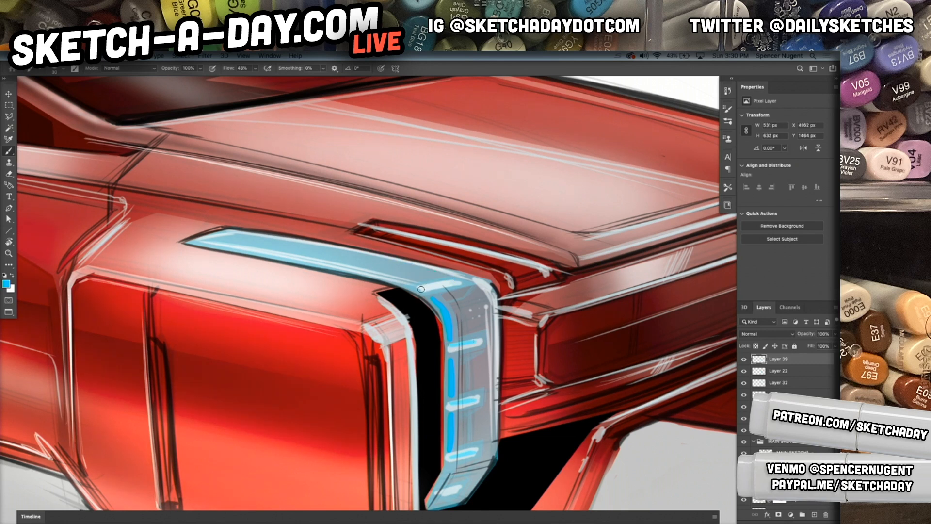
pyautogui.moveTo(235, 242); pyautogui.dragTo(452, 280)
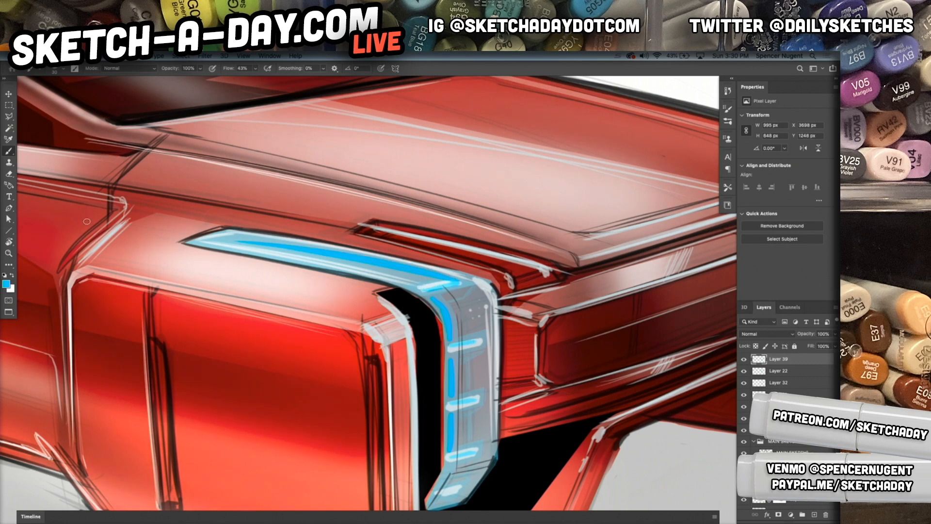
# Add bright blue strokes down the near headlight's outer edge and across its dividing bars
pyautogui.moveTo(473, 297); pyautogui.dragTo(482, 382)
pyautogui.moveTo(483, 410)
pyautogui.mouseDown()
pyautogui.moveTo(485, 456)
pyautogui.moveTo(465, 491)
pyautogui.moveTo(458, 472)
pyautogui.moveTo(482, 435)
pyautogui.moveTo(487, 448)
pyautogui.mouseUp()
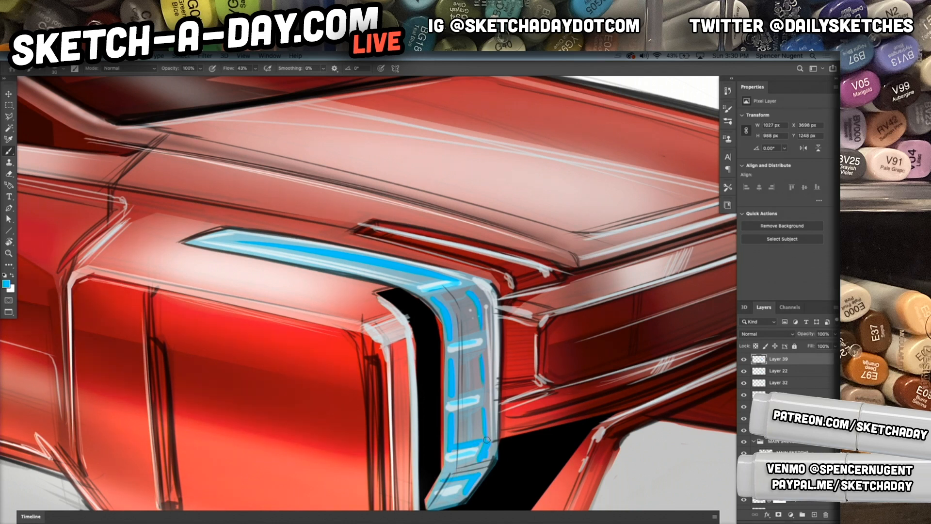
pyautogui.moveTo(487, 388)
pyautogui.mouseDown()
pyautogui.moveTo(482, 409)
pyautogui.moveTo(470, 393)
pyautogui.mouseUp()
pyautogui.moveTo(486, 334)
pyautogui.mouseDown()
pyautogui.moveTo(483, 354)
pyautogui.moveTo(447, 341)
pyautogui.mouseUp()
pyautogui.scroll(-5, 478, 350)
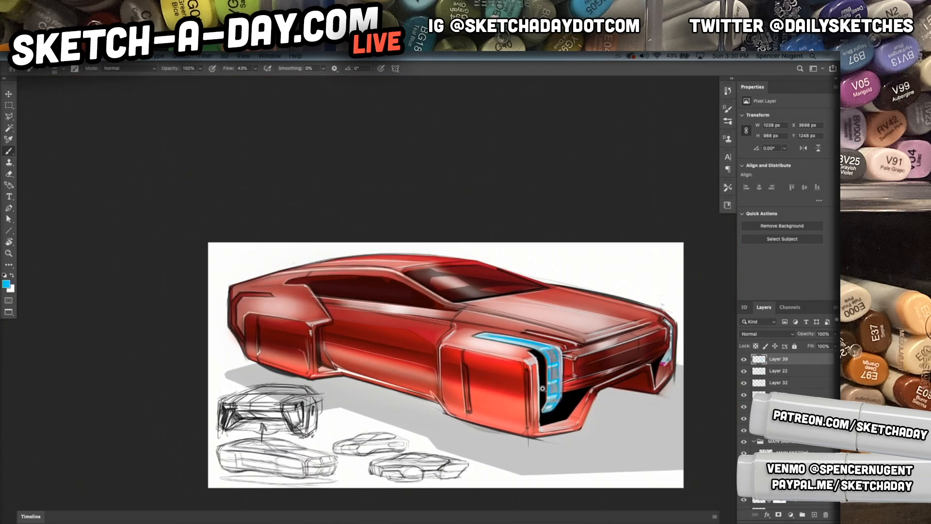
# Paint blue light accents on the far headlight, around the front air intake and along the grille's edges
pyautogui.hscroll(3, 542, 389)
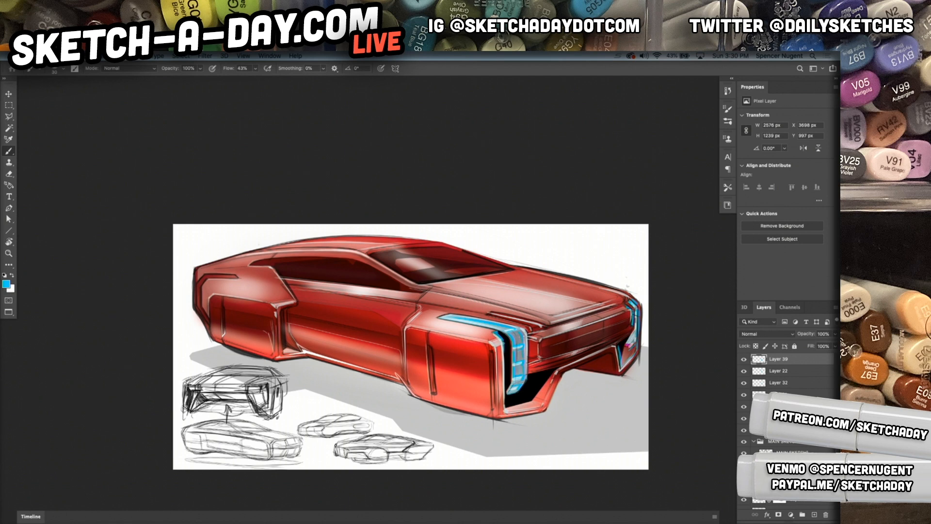
pyautogui.moveTo(503, 349); pyautogui.dragTo(505, 407)
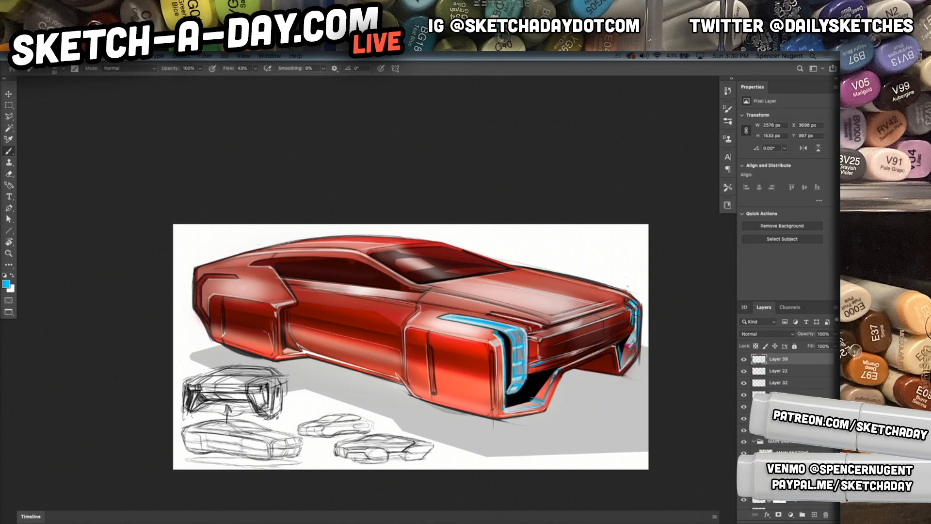
pyautogui.scroll(3, 525, 378)
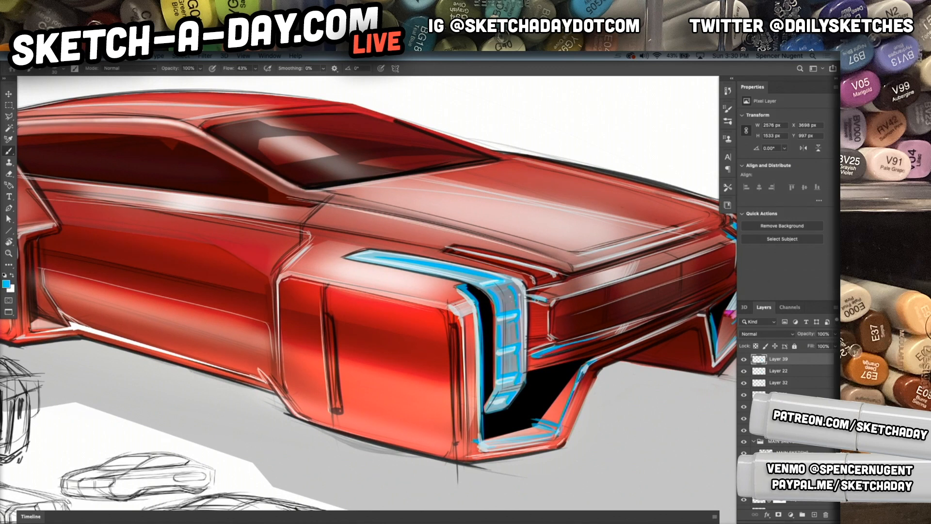
pyautogui.moveTo(547, 307); pyautogui.dragTo(548, 334)
pyautogui.moveTo(531, 292); pyautogui.dragTo(583, 282)
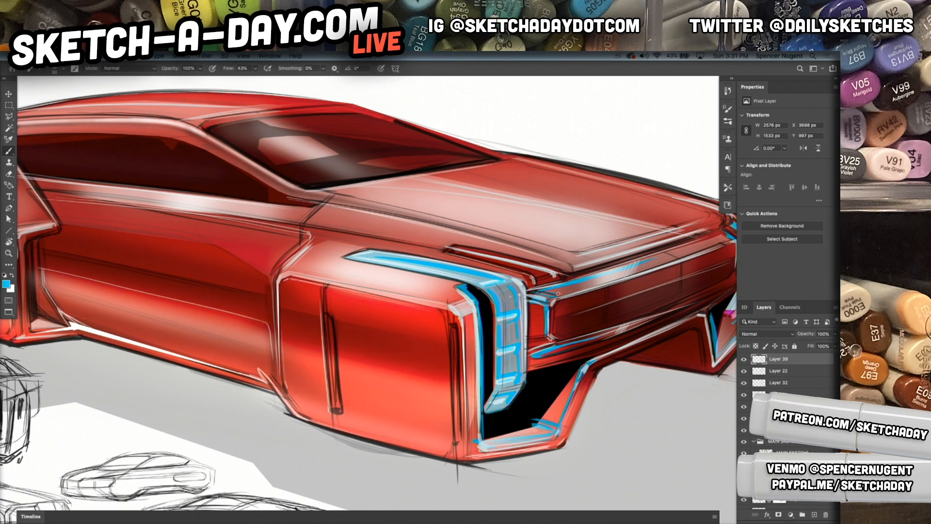
# Create a new layer and move it far down the layer stack
pyautogui.hotkey('ctrl', '-')
pyautogui.moveTo(626, 413)
pyautogui.mouseDown()
pyautogui.moveTo(596, 422)
pyautogui.moveTo(557, 391)
pyautogui.mouseUp()
pyautogui.hotkey('ctrl', 'shift', 'n')
pyautogui.press('Return')
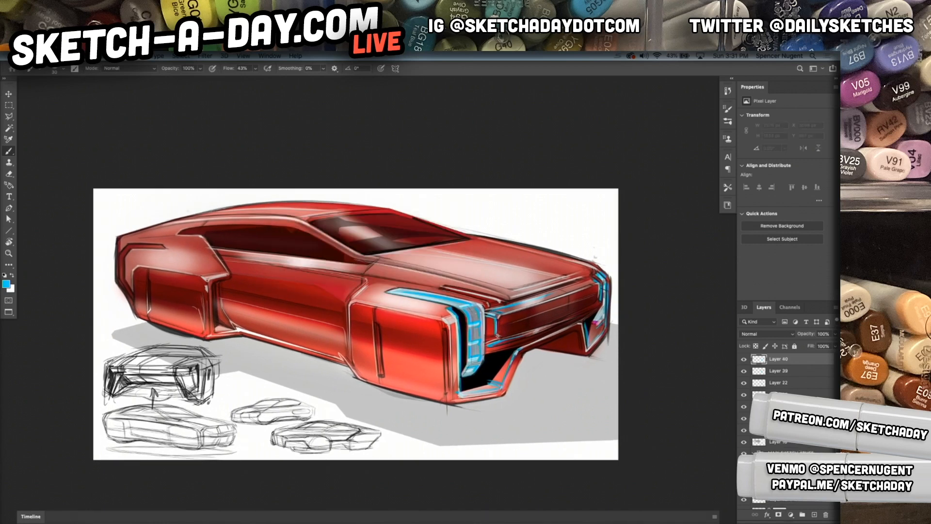
pyautogui.hotkey('ctrl', '[')
pyautogui.hotkey('ctrl', '[')
pyautogui.hotkey('ctrl', '[')
pyautogui.hotkey('ctrl', '[')
pyautogui.hotkey('ctrl', '[')
pyautogui.hotkey('ctrl', '[')
pyautogui.hotkey('ctrl', '[')
pyautogui.hotkey('ctrl', '[')
pyautogui.hotkey('ctrl', '[')
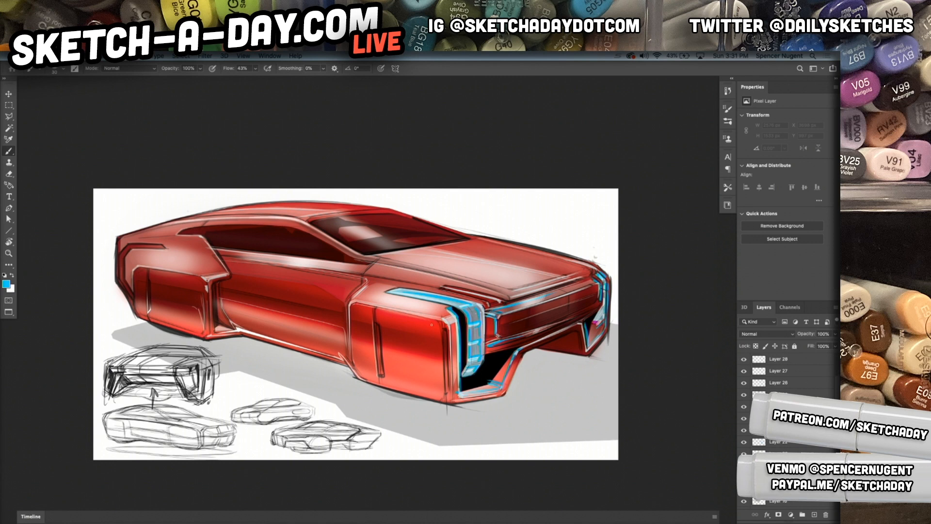
# Choose the Soft Round 25 1 brush at 1040 px with 0% hardness and undo the stray dab
pyautogui.rightClick(439, 260)
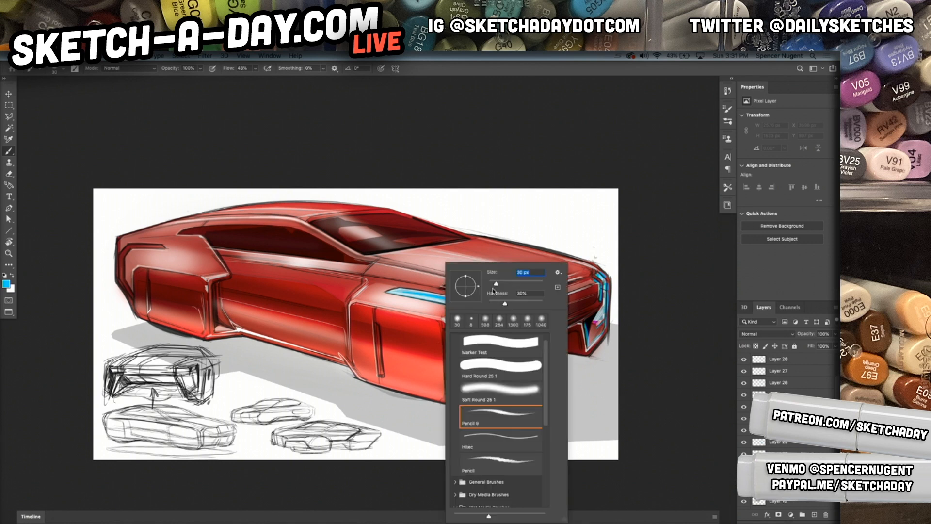
pyautogui.click(495, 391)
pyautogui.click(533, 283)
pyautogui.click(537, 284)
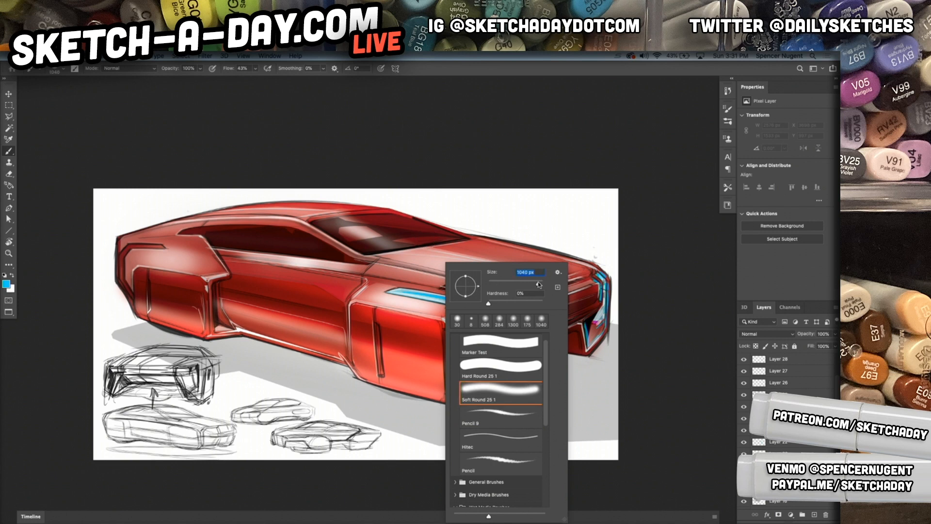
pyautogui.click(486, 237)
pyautogui.press('super+z')
# Paint a soft blue glow over the near headlight, the adjoining grille area and the far headlight
pyautogui.click(477, 336)
pyautogui.moveTo(465, 313); pyautogui.dragTo(468, 361)
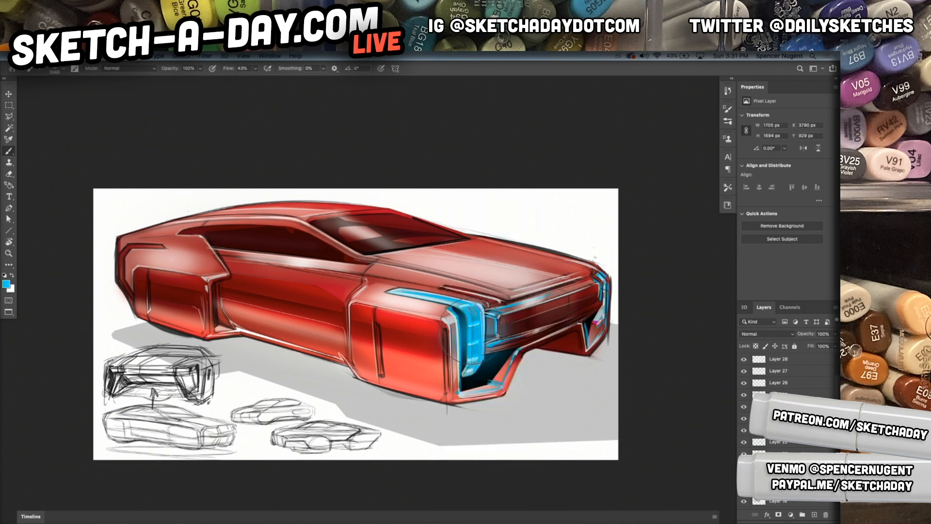
pyautogui.moveTo(478, 291); pyautogui.dragTo(487, 340)
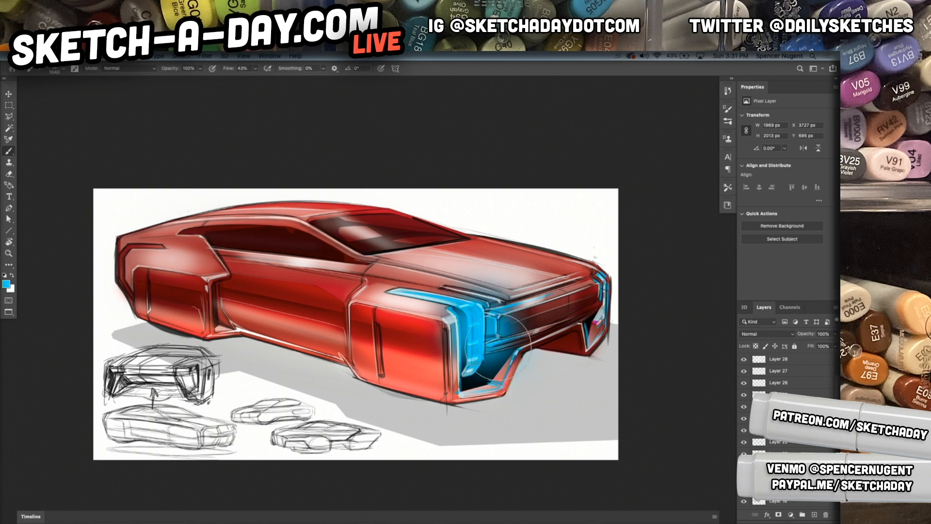
pyautogui.moveTo(599, 269); pyautogui.dragTo(599, 328)
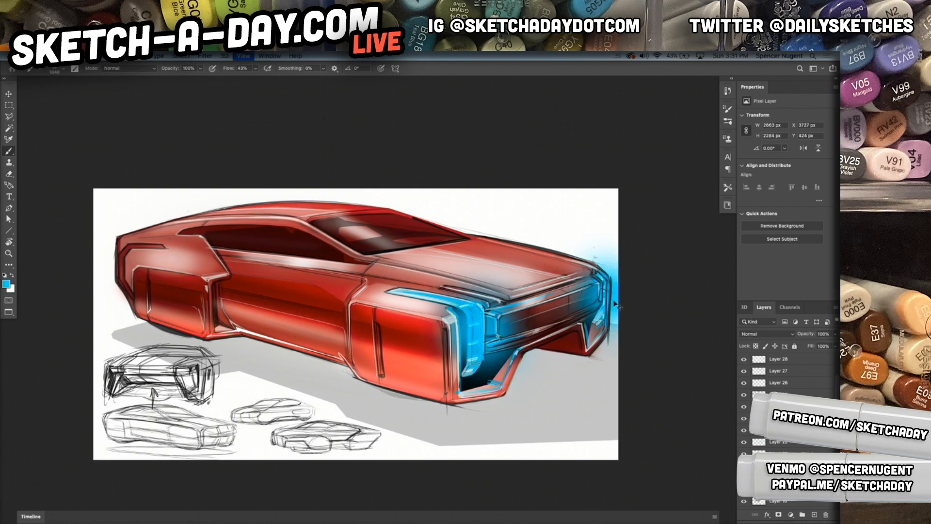
# Create another layer and place a single soft blue dab above the hood, undoing the first one on the car's side
pyautogui.press('super+minus')
pyautogui.moveTo(513, 328); pyautogui.dragTo(470, 327)
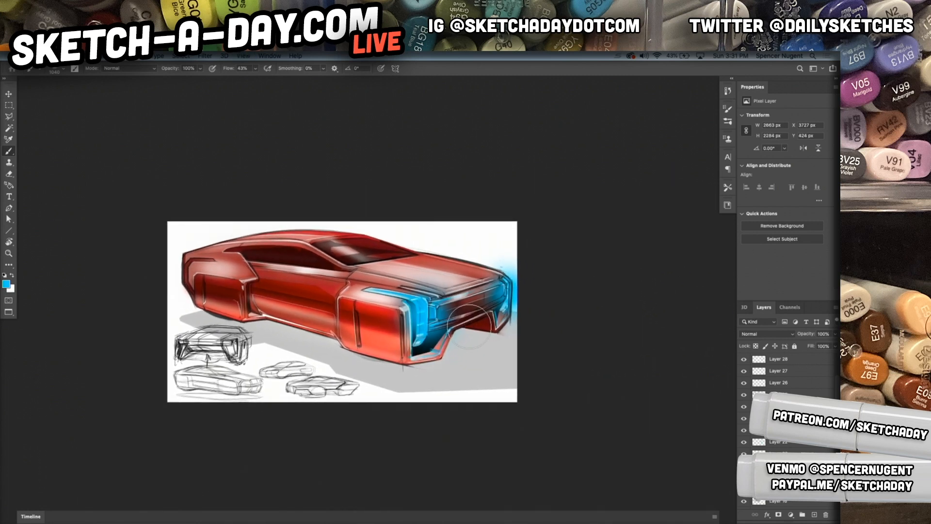
pyautogui.press('super+shift+n')
pyautogui.press('Return')
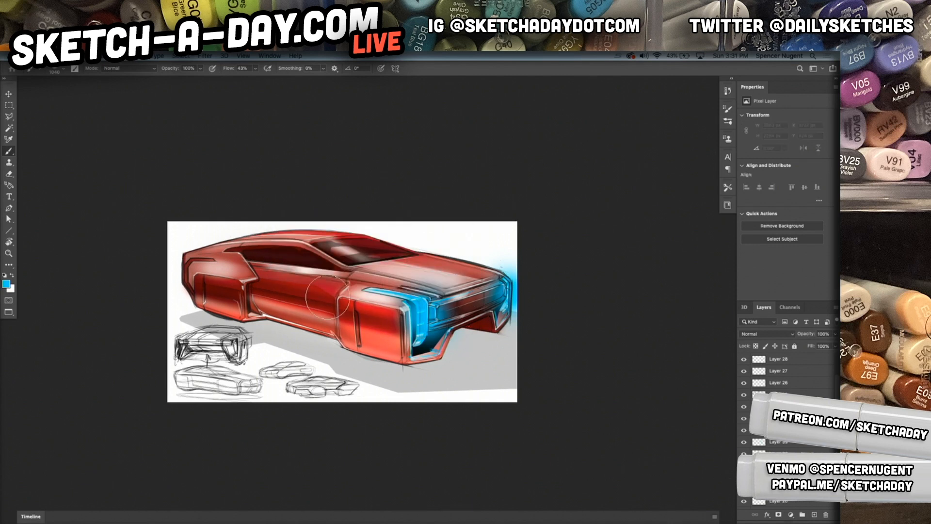
pyautogui.click(315, 320)
pyautogui.press('super+z')
pyautogui.click(434, 257)
# Transform the blue dab into a wide, flattened glow and place it on the ground beneath the car's front
pyautogui.press('super+t')
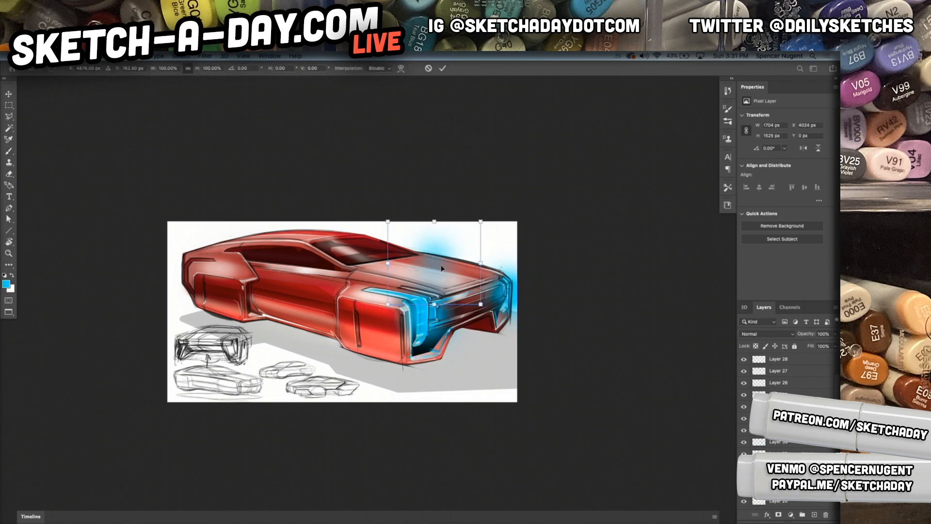
pyautogui.moveTo(434, 222)
pyautogui.mouseDown()
pyautogui.moveTo(445, 312)
pyautogui.moveTo(478, 316)
pyautogui.moveTo(482, 335)
pyautogui.moveTo(588, 351)
pyautogui.moveTo(613, 369)
pyautogui.mouseUp()
pyautogui.moveTo(460, 334)
pyautogui.mouseDown()
pyautogui.moveTo(421, 317)
pyautogui.moveTo(458, 298)
pyautogui.moveTo(466, 325)
pyautogui.mouseUp()
pyautogui.press('Return')
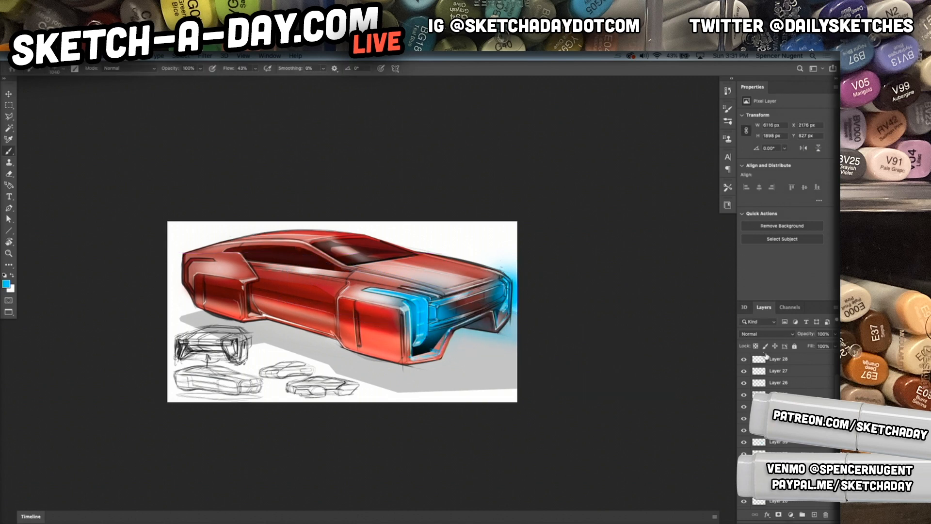
# Set the ground glow layer's blend mode to Vivid Light and the headlight glow layer's to Lighten
pyautogui.click(766, 333)
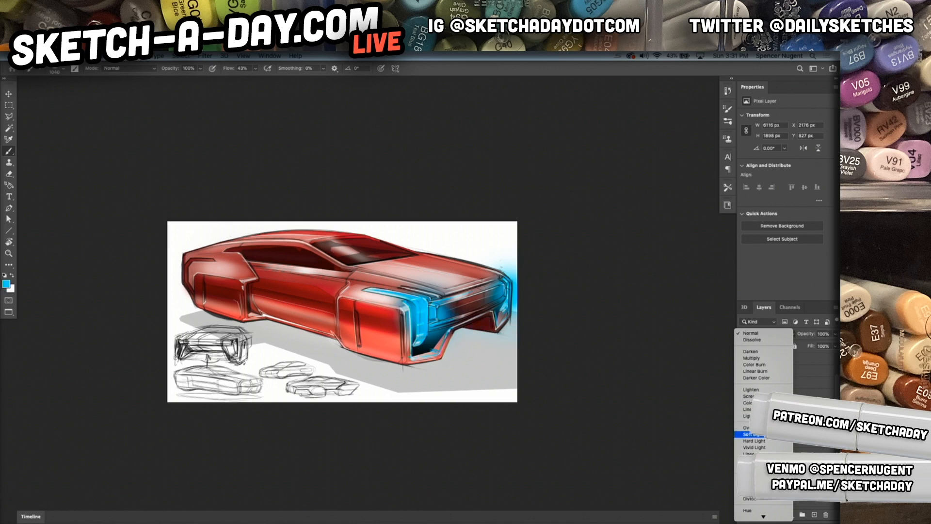
pyautogui.press('Escape')
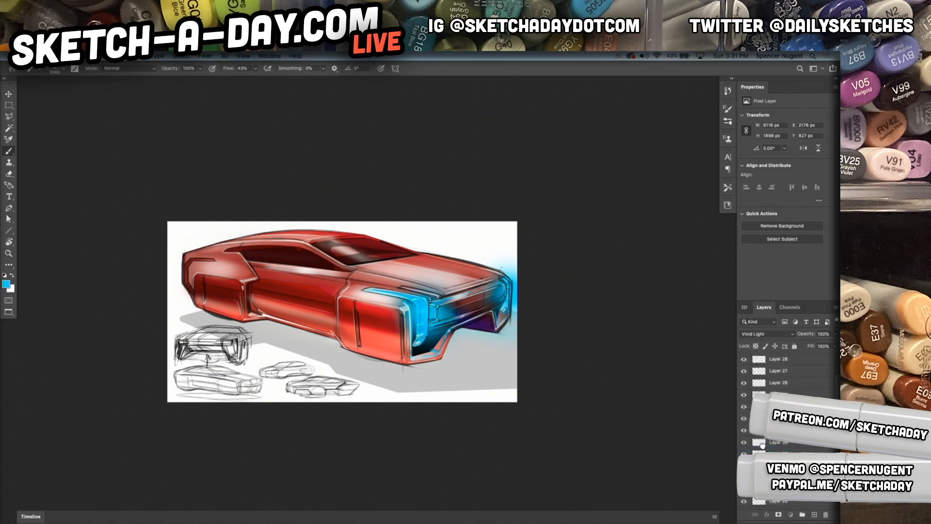
pyautogui.click(775, 334)
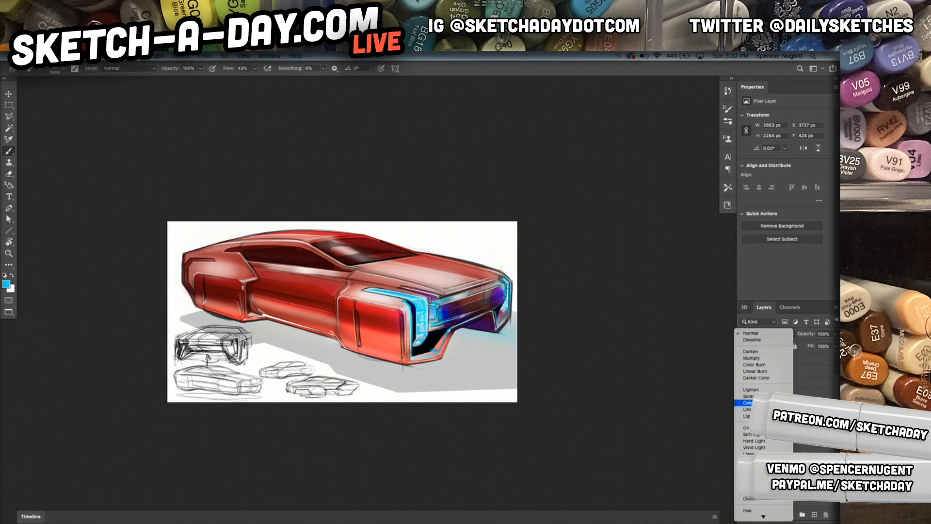
pyautogui.click(753, 390)
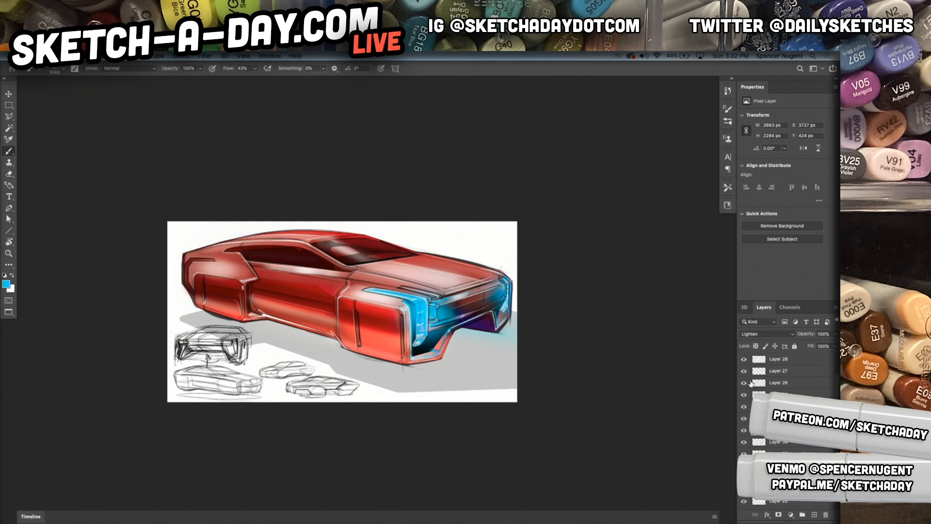
pyautogui.press('v')
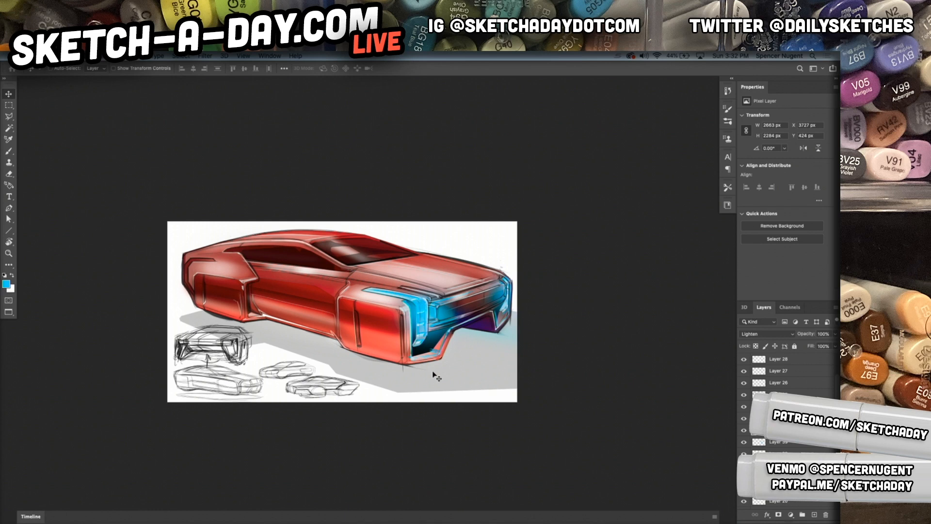
pyautogui.press('b')
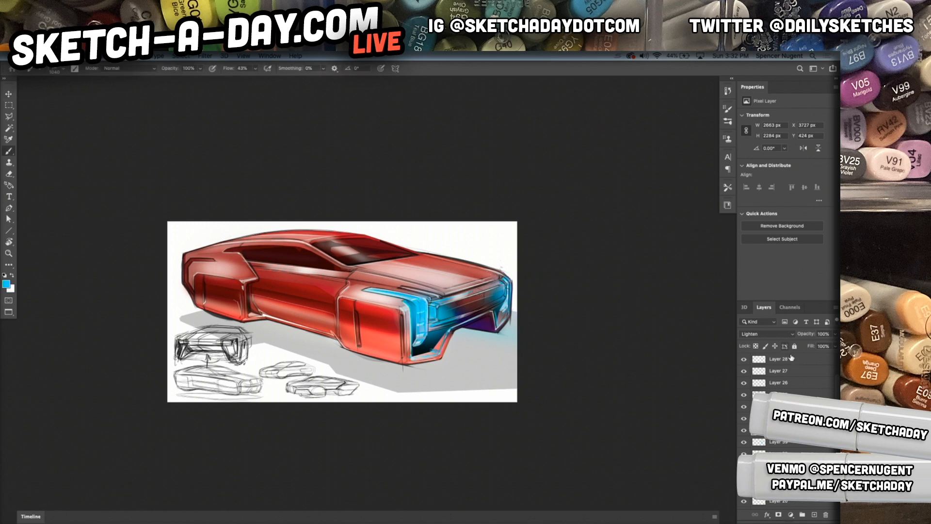
# Add a new layer at the top of the stack and prepare a slightly enlarged Hard Round 25 1 brush in white
pyautogui.click(789, 358)
pyautogui.hotkey('ctrl', 'shift', 'n')
pyautogui.press('Return')
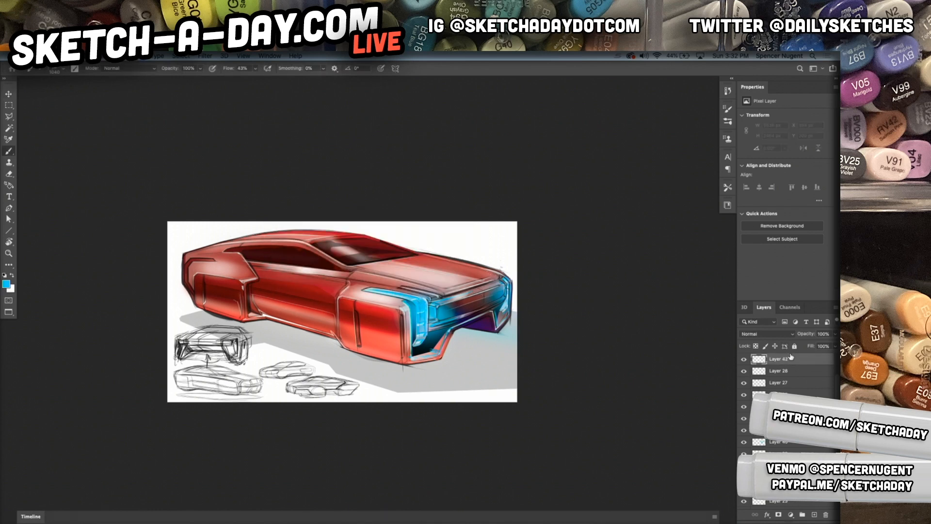
pyautogui.rightClick(244, 300)
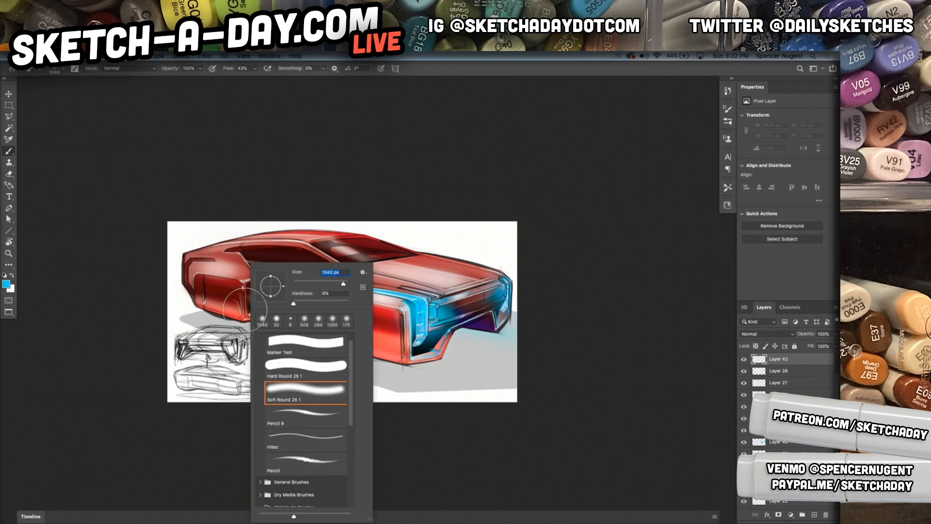
pyautogui.click(279, 372)
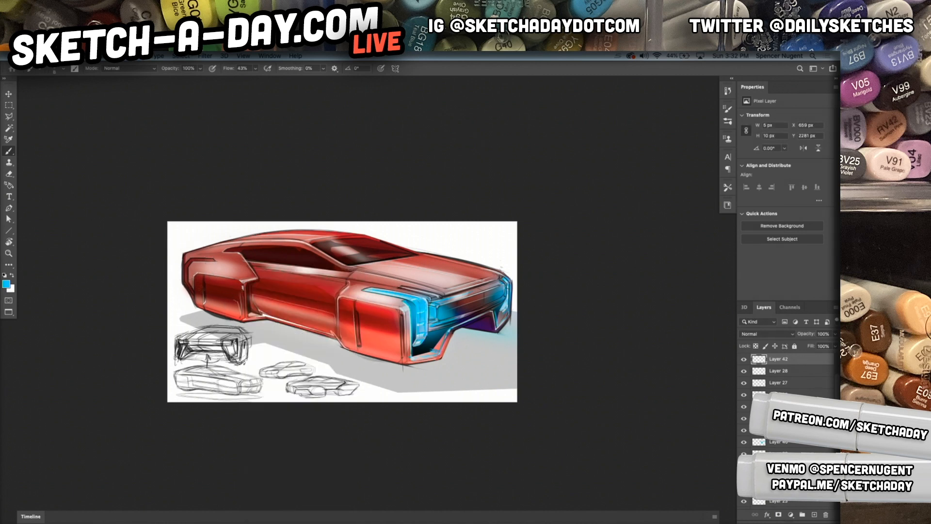
pyautogui.scroll(5, 240, 206)
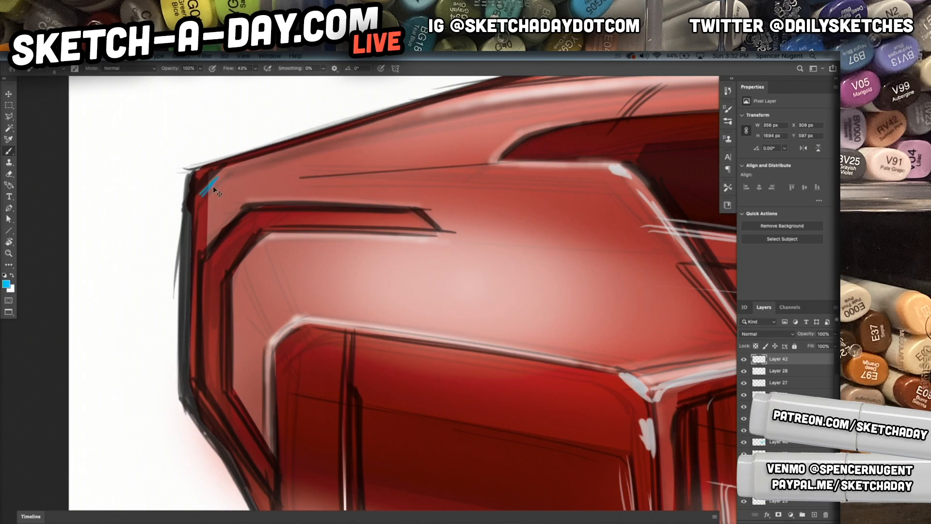
pyautogui.press('x')
pyautogui.press(']')
# Paint thin white highlights along the car's rear edge, the rear seam and the rear fender panel's upper corner
pyautogui.moveTo(197, 208)
pyautogui.mouseDown()
pyautogui.moveTo(236, 164)
pyautogui.moveTo(196, 324)
pyautogui.mouseUp()
pyautogui.moveTo(197, 199); pyautogui.dragTo(195, 387)
pyautogui.moveTo(205, 281)
pyautogui.mouseDown()
pyautogui.moveTo(257, 214)
pyautogui.moveTo(225, 281)
pyautogui.moveTo(224, 415)
pyautogui.moveTo(284, 493)
pyautogui.mouseUp()
pyautogui.moveTo(271, 341); pyautogui.dragTo(298, 321)
pyautogui.moveTo(380, 316); pyautogui.dragTo(376, 336)
# Trace white highlights around the side window's rear corner and along the body edge sweeping above it
pyautogui.scroll(-1, 412, 342)
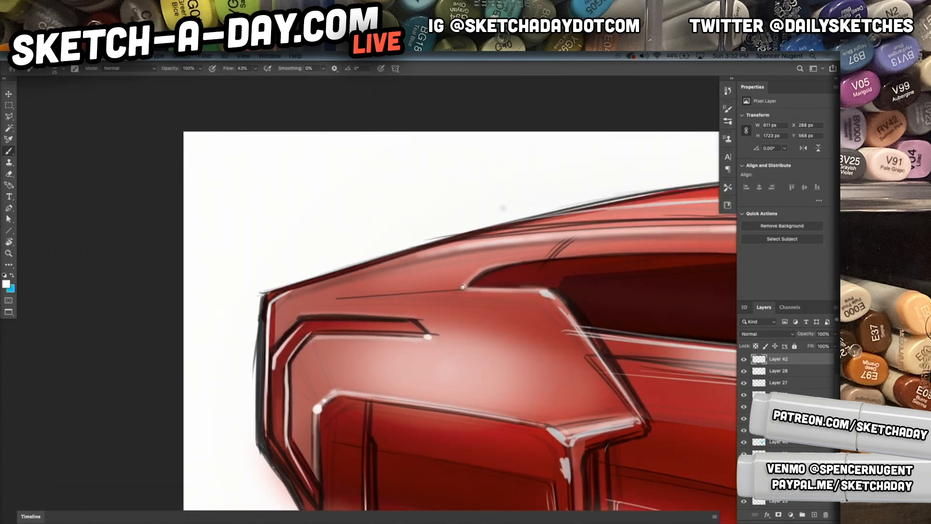
pyautogui.moveTo(462, 287)
pyautogui.mouseDown()
pyautogui.moveTo(541, 291)
pyautogui.moveTo(481, 312)
pyautogui.mouseUp()
pyautogui.moveTo(578, 277); pyautogui.dragTo(339, 312)
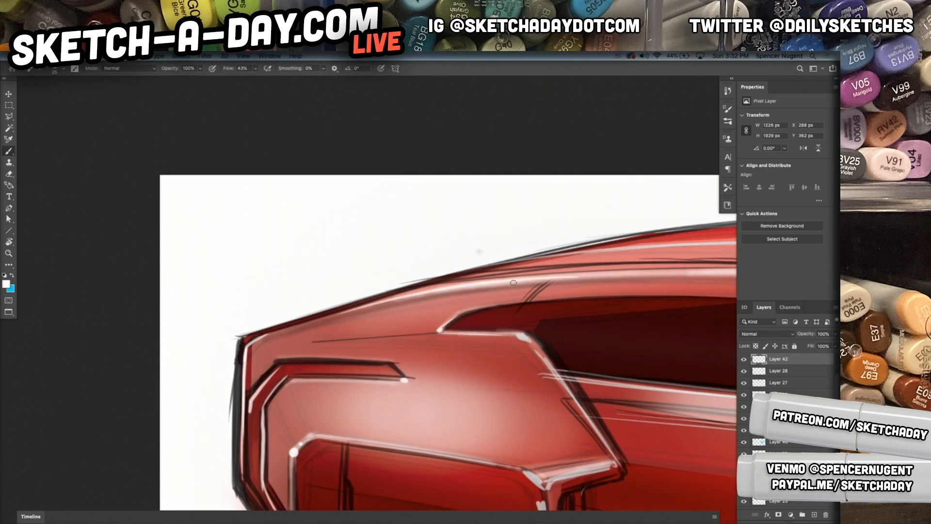
pyautogui.moveTo(622, 275)
pyautogui.mouseDown()
pyautogui.moveTo(394, 299)
pyautogui.moveTo(194, 364)
pyautogui.mouseUp()
pyautogui.moveTo(558, 304)
pyautogui.mouseDown()
pyautogui.moveTo(328, 367)
pyautogui.moveTo(326, 400)
pyautogui.mouseUp()
pyautogui.scroll(-3, 511, 385)
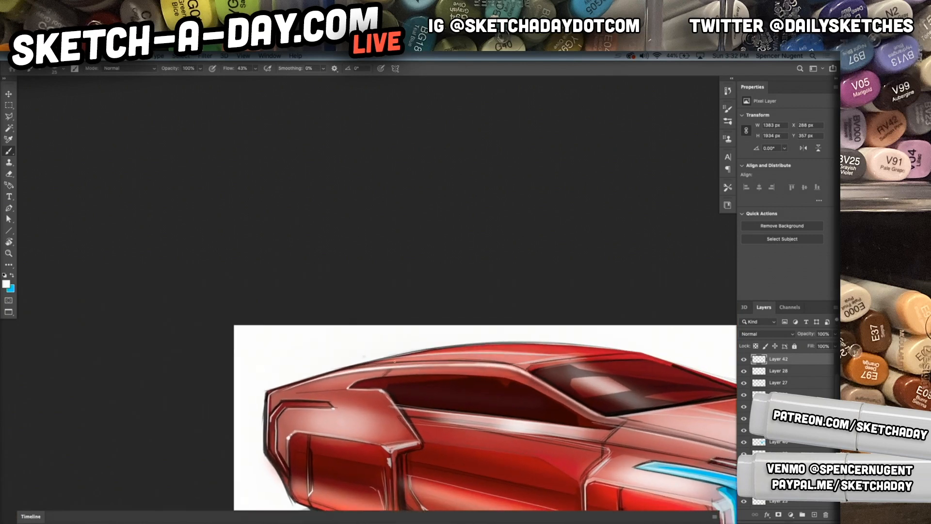
# Stroke long white highlights along the roofline above the side window, undoing and redrawing the unsatisfactory ones
pyautogui.moveTo(464, 350); pyautogui.dragTo(320, 377)
pyautogui.moveTo(371, 363); pyautogui.dragTo(686, 355)
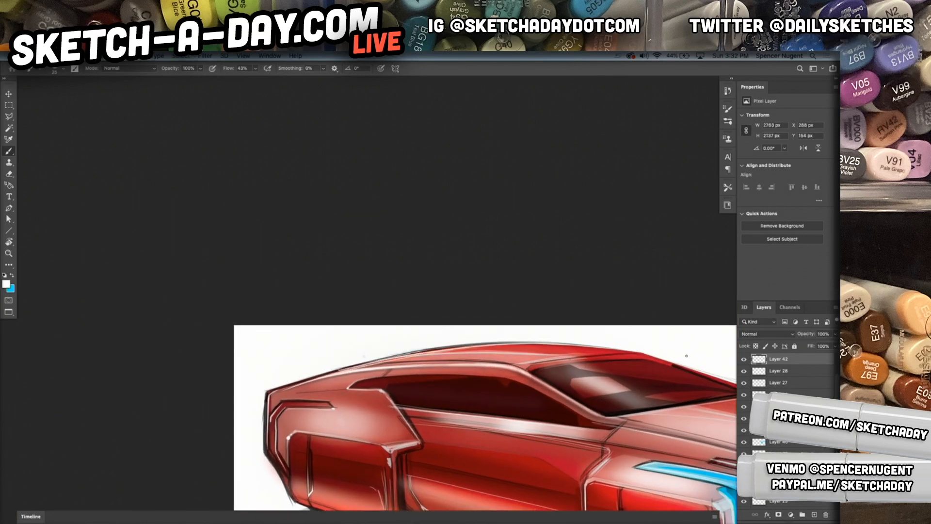
pyautogui.moveTo(349, 367)
pyautogui.mouseDown()
pyautogui.moveTo(509, 347)
pyautogui.moveTo(605, 346)
pyautogui.moveTo(386, 361)
pyautogui.moveTo(610, 353)
pyautogui.mouseUp()
pyautogui.hotkey('ctrl', 'z')
pyautogui.hotkey('ctrl', 'z')
pyautogui.moveTo(334, 366); pyautogui.dragTo(545, 350)
pyautogui.moveTo(363, 363); pyautogui.dragTo(593, 344)
# Brush white reflection streaks across the windshield and highlight its base and the adjoining hood edge
pyautogui.hscroll(10, 469, 419)
pyautogui.scroll(-4, 469, 419)
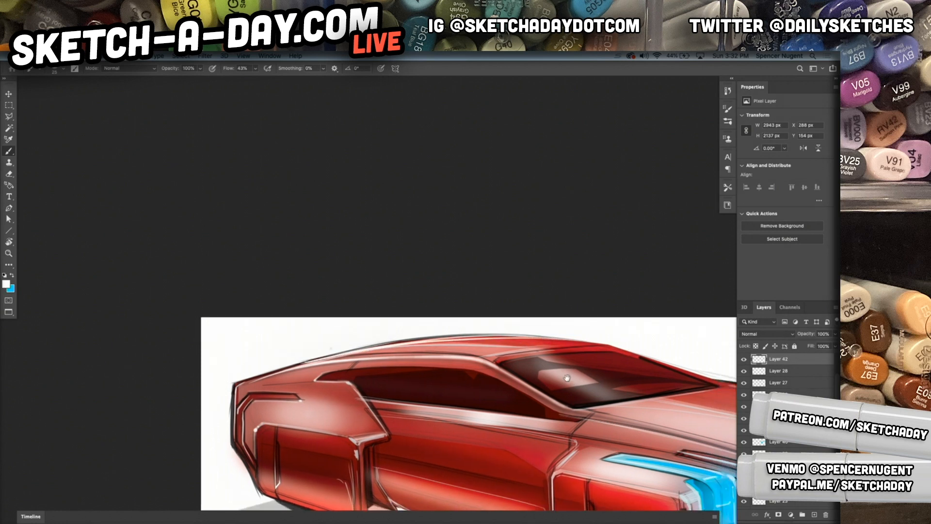
pyautogui.moveTo(290, 267); pyautogui.dragTo(341, 304)
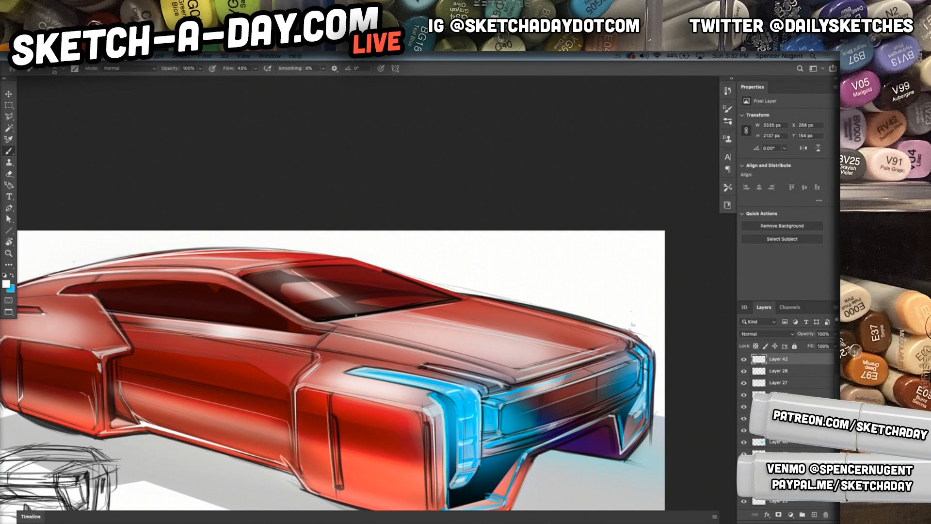
pyautogui.moveTo(290, 266); pyautogui.dragTo(342, 304)
pyautogui.moveTo(290, 267)
pyautogui.mouseDown()
pyautogui.moveTo(345, 309)
pyautogui.moveTo(412, 302)
pyautogui.mouseUp()
pyautogui.moveTo(342, 320); pyautogui.dragTo(475, 299)
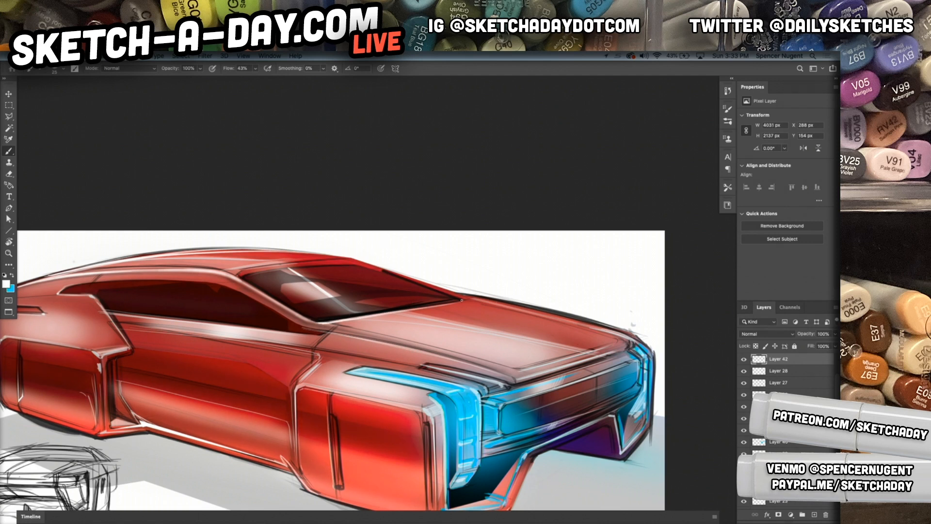
pyautogui.moveTo(342, 320)
pyautogui.mouseDown()
pyautogui.moveTo(438, 305)
pyautogui.moveTo(553, 336)
pyautogui.moveTo(525, 360)
pyautogui.moveTo(442, 367)
pyautogui.mouseUp()
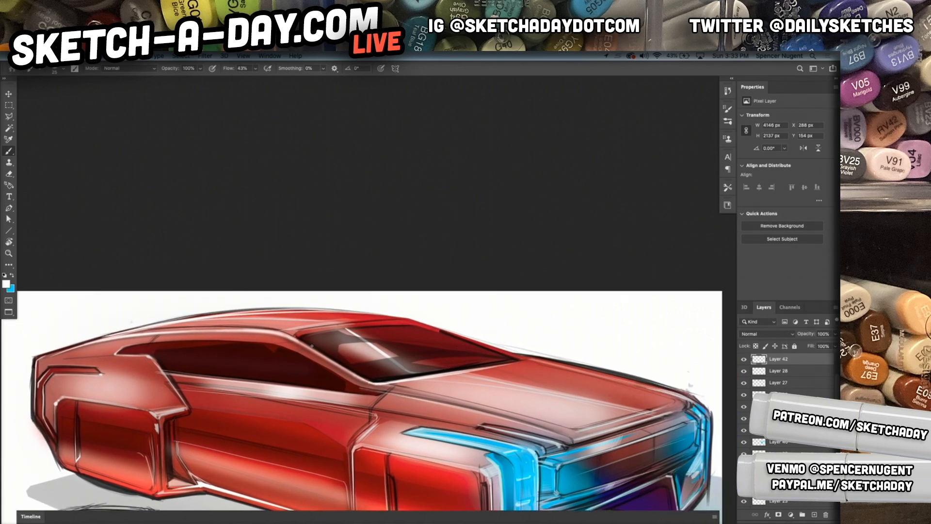
pyautogui.moveTo(368, 384)
pyautogui.mouseDown()
pyautogui.moveTo(324, 355)
pyautogui.moveTo(333, 375)
pyautogui.moveTo(297, 351)
pyautogui.moveTo(374, 396)
pyautogui.moveTo(313, 359)
pyautogui.moveTo(354, 385)
pyautogui.mouseUp()
# Highlight the lower edge of the near front fender in white, undoing the first stroke and redrawing it
pyautogui.press('super+minus')
pyautogui.press('super+minus')
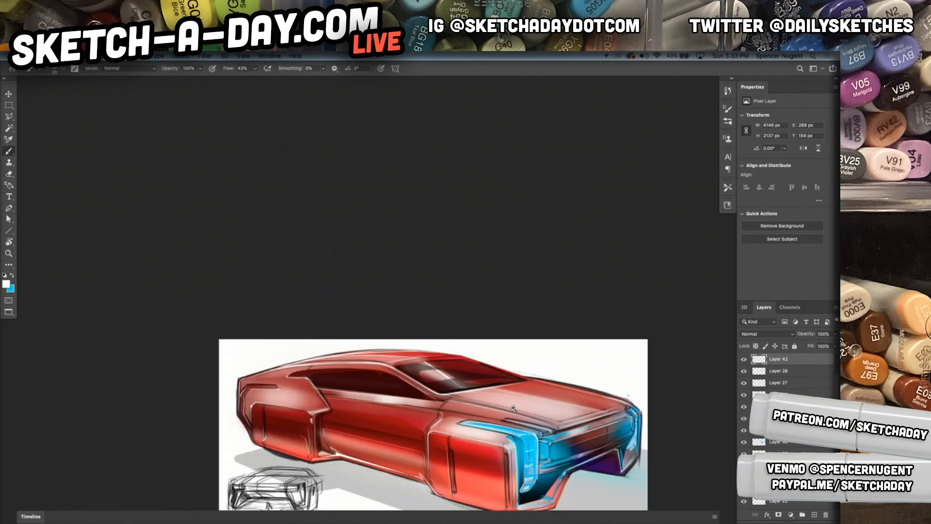
pyautogui.moveTo(555, 442); pyautogui.dragTo(502, 370)
pyautogui.press('super+plus')
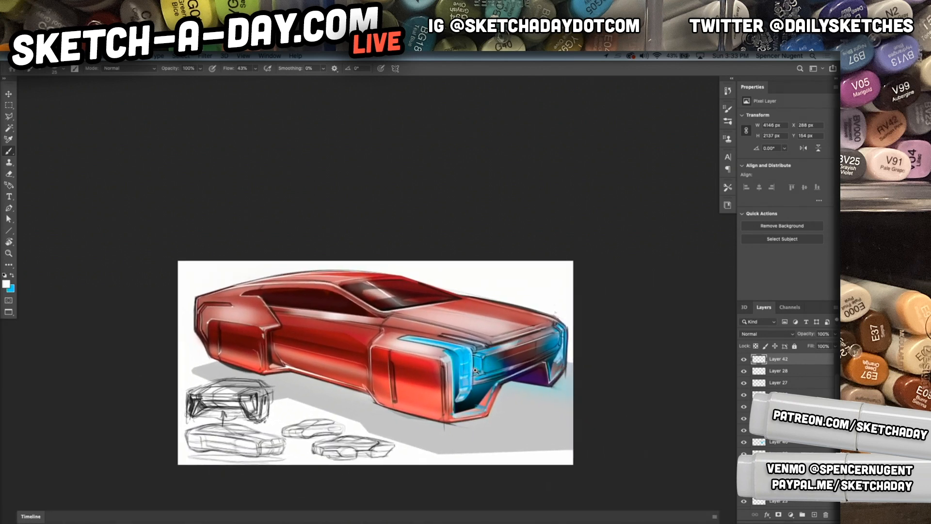
pyautogui.moveTo(579, 410); pyautogui.dragTo(477, 415)
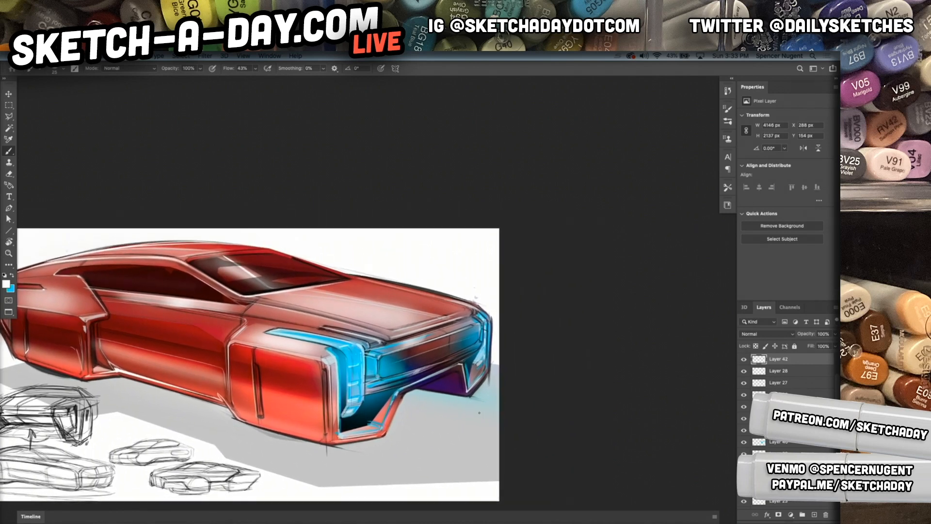
pyautogui.moveTo(252, 422); pyautogui.dragTo(320, 441)
pyautogui.press('super+z')
pyautogui.moveTo(268, 427); pyautogui.dragTo(315, 439)
# Build up a bright white vertical highlight down the near front fender's corner beside the headlight, redoing one stroke
pyautogui.moveTo(351, 349); pyautogui.dragTo(355, 374)
pyautogui.moveTo(325, 374); pyautogui.dragTo(324, 427)
pyautogui.hotkey('ctrl', 'z')
pyautogui.moveTo(325, 373); pyautogui.dragTo(323, 417)
pyautogui.moveTo(324, 372); pyautogui.dragTo(327, 430)
pyautogui.moveTo(326, 380); pyautogui.dragTo(328, 435)
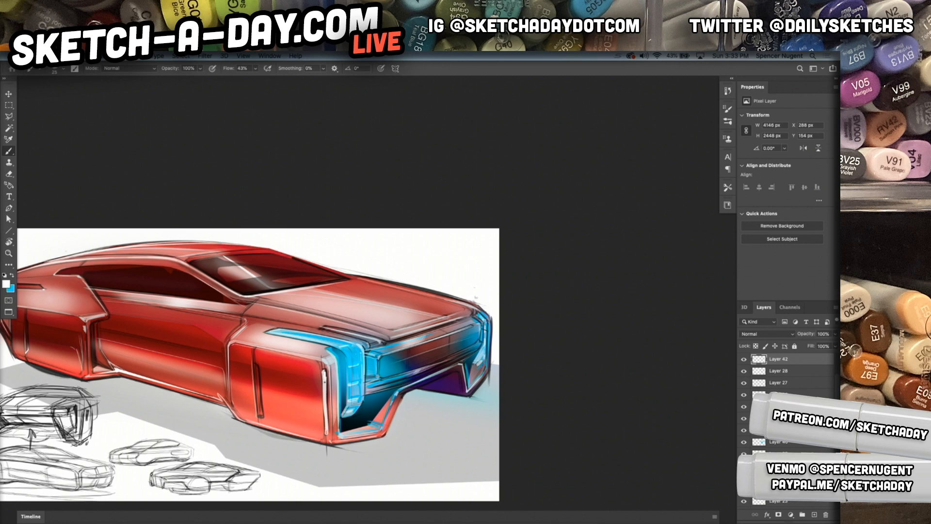
pyautogui.moveTo(326, 368); pyautogui.dragTo(325, 434)
# Add a white edge highlight on the far headlight and a small white badge on the front grille
pyautogui.moveTo(492, 322); pyautogui.dragTo(492, 344)
pyautogui.moveTo(425, 387)
pyautogui.mouseDown()
pyautogui.moveTo(459, 387)
pyautogui.moveTo(448, 374)
pyautogui.moveTo(458, 367)
pyautogui.moveTo(458, 386)
pyautogui.moveTo(461, 375)
pyautogui.mouseUp()
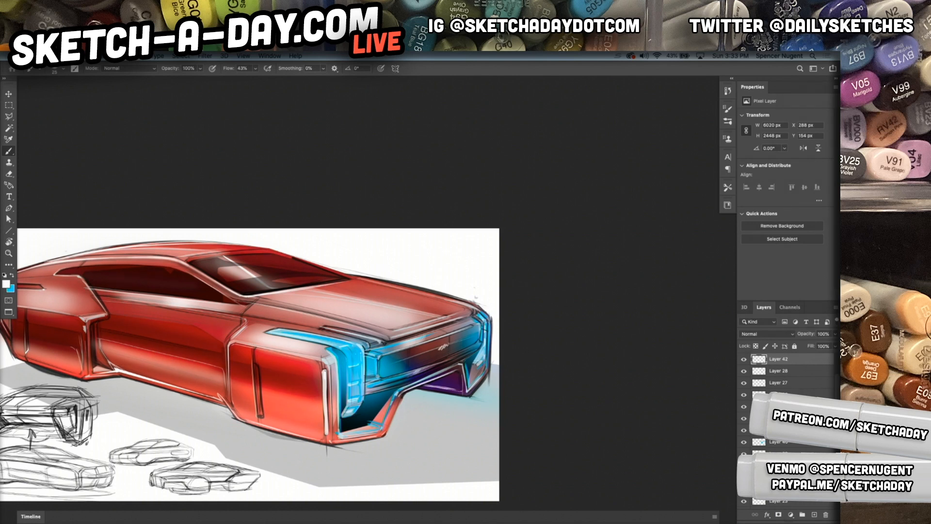
pyautogui.moveTo(466, 385); pyautogui.dragTo(528, 384)
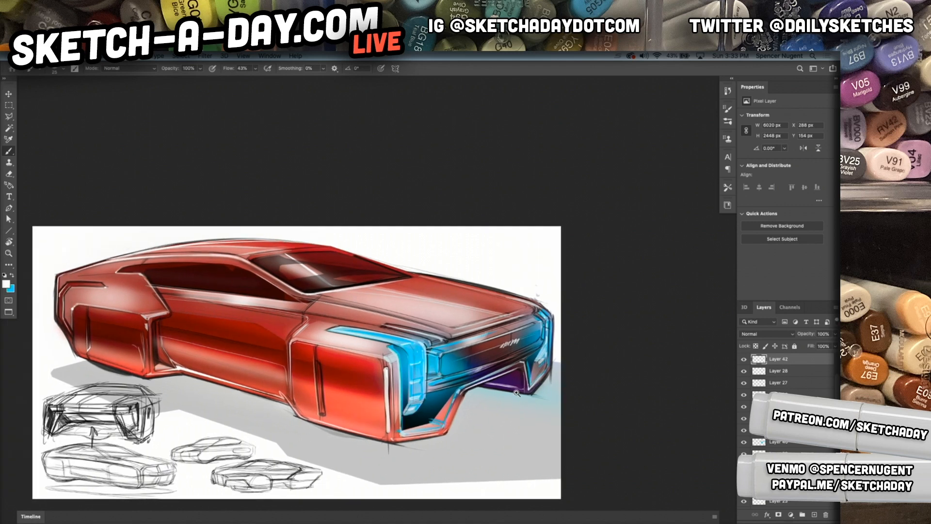